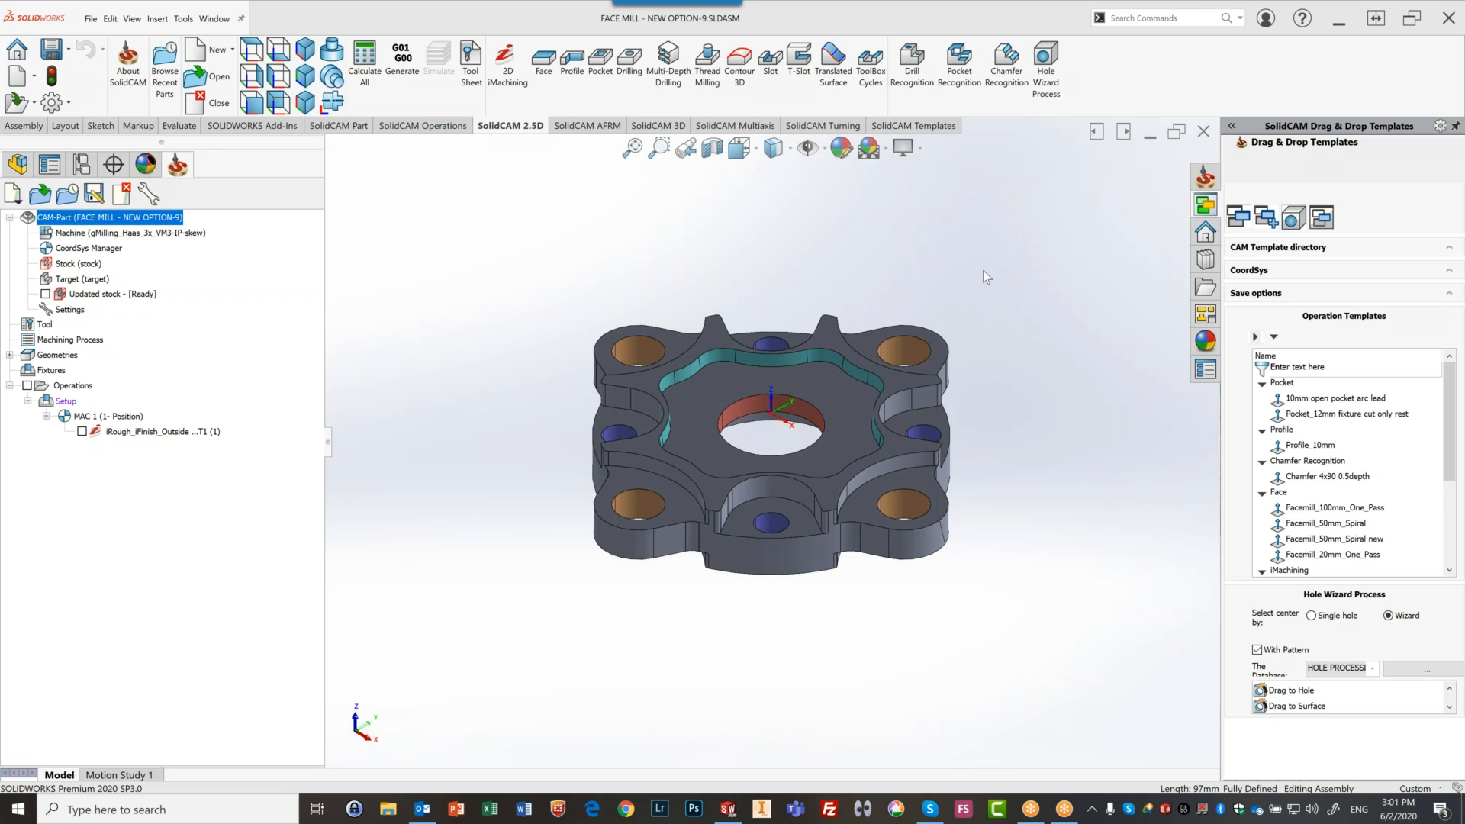
Inspect the stock definition's box around the flange from above and at an angle, and close it without changes
{"action": "middle_click_drag", "start_coordinate": [983, 271], "coordinate": [986, 303]}
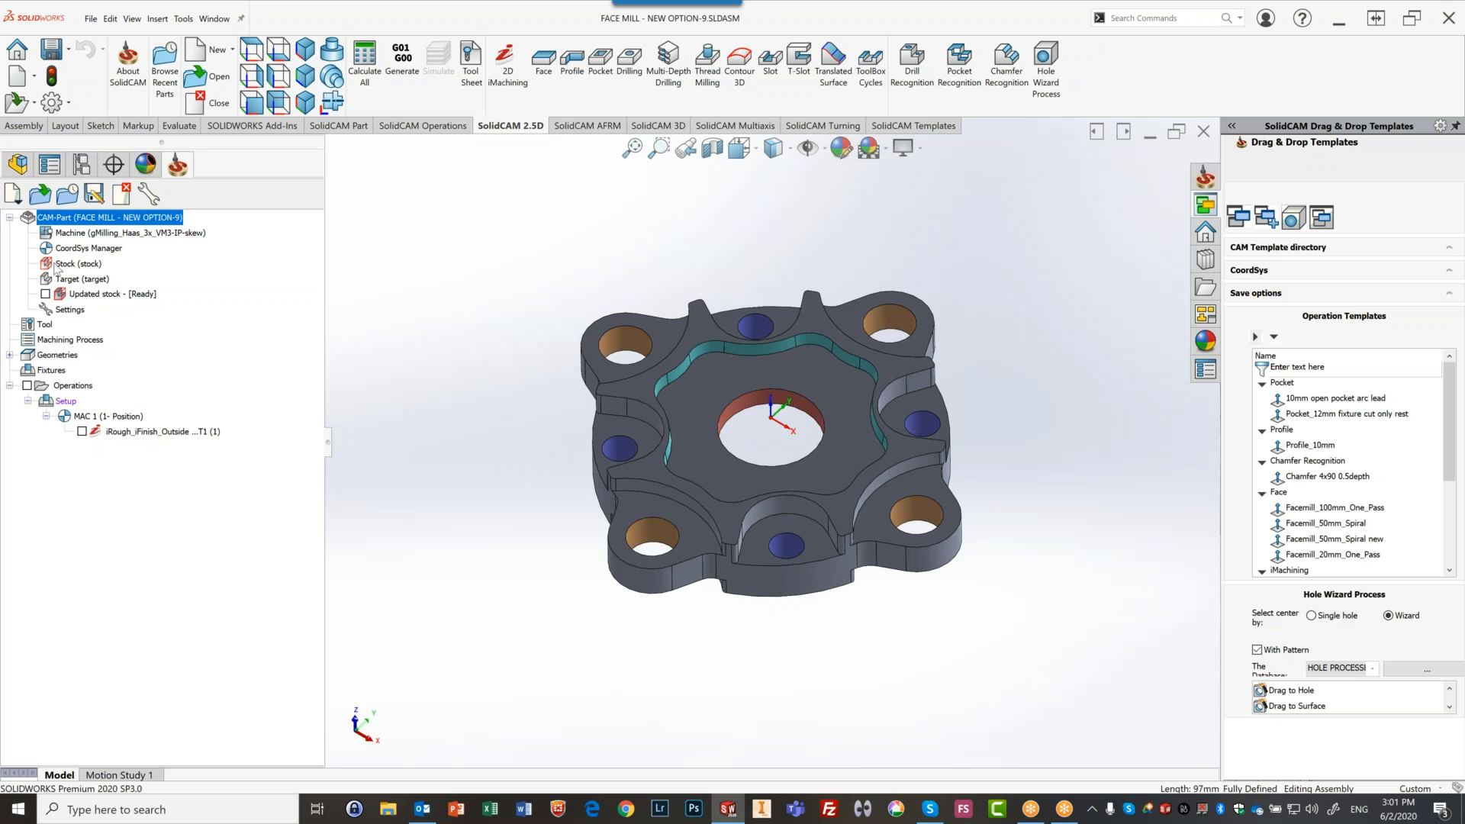
{"action": "left_click", "coordinate": [61, 264]}
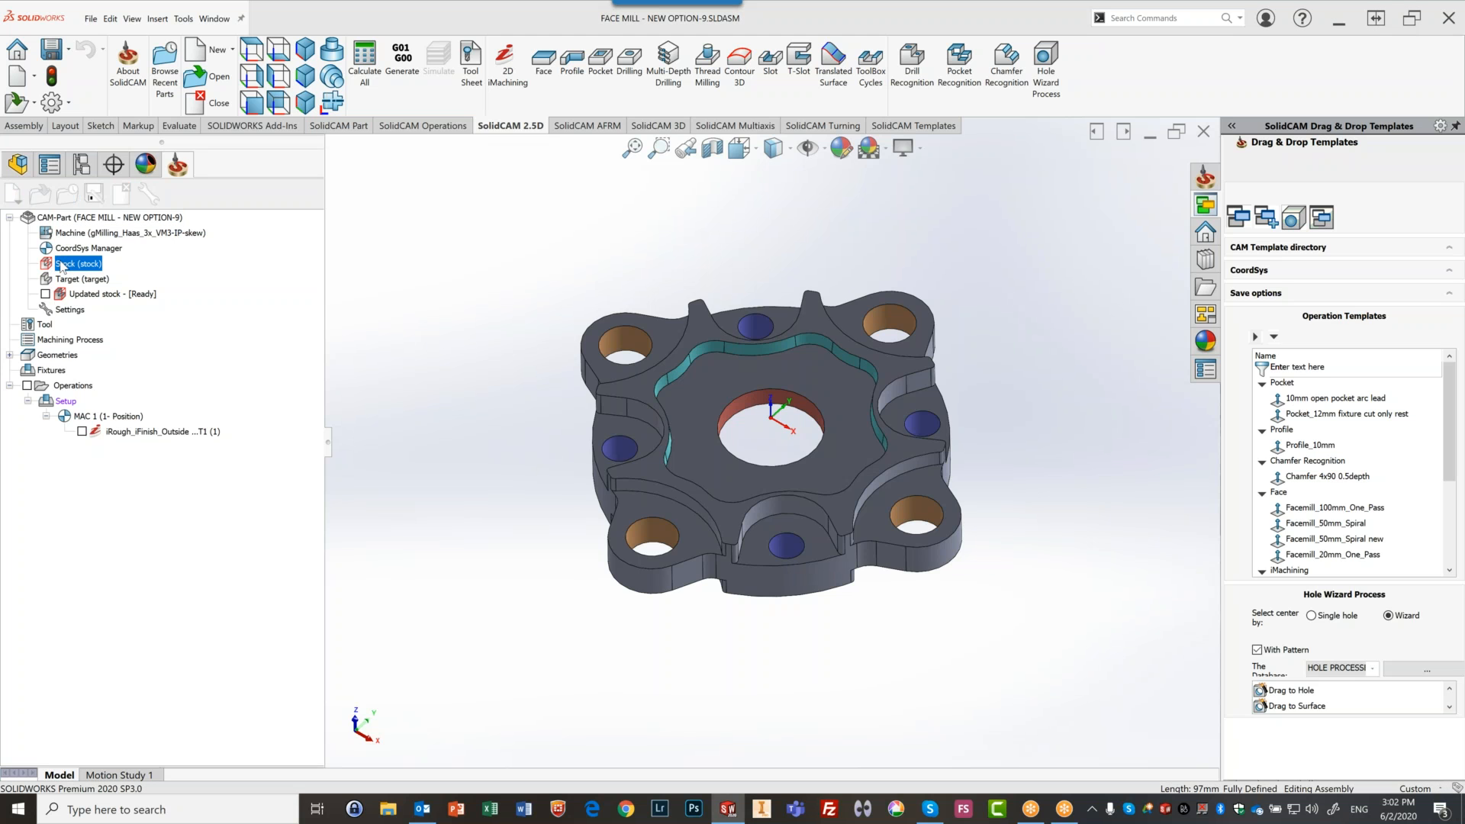
{"action": "double_click", "coordinate": [61, 264]}
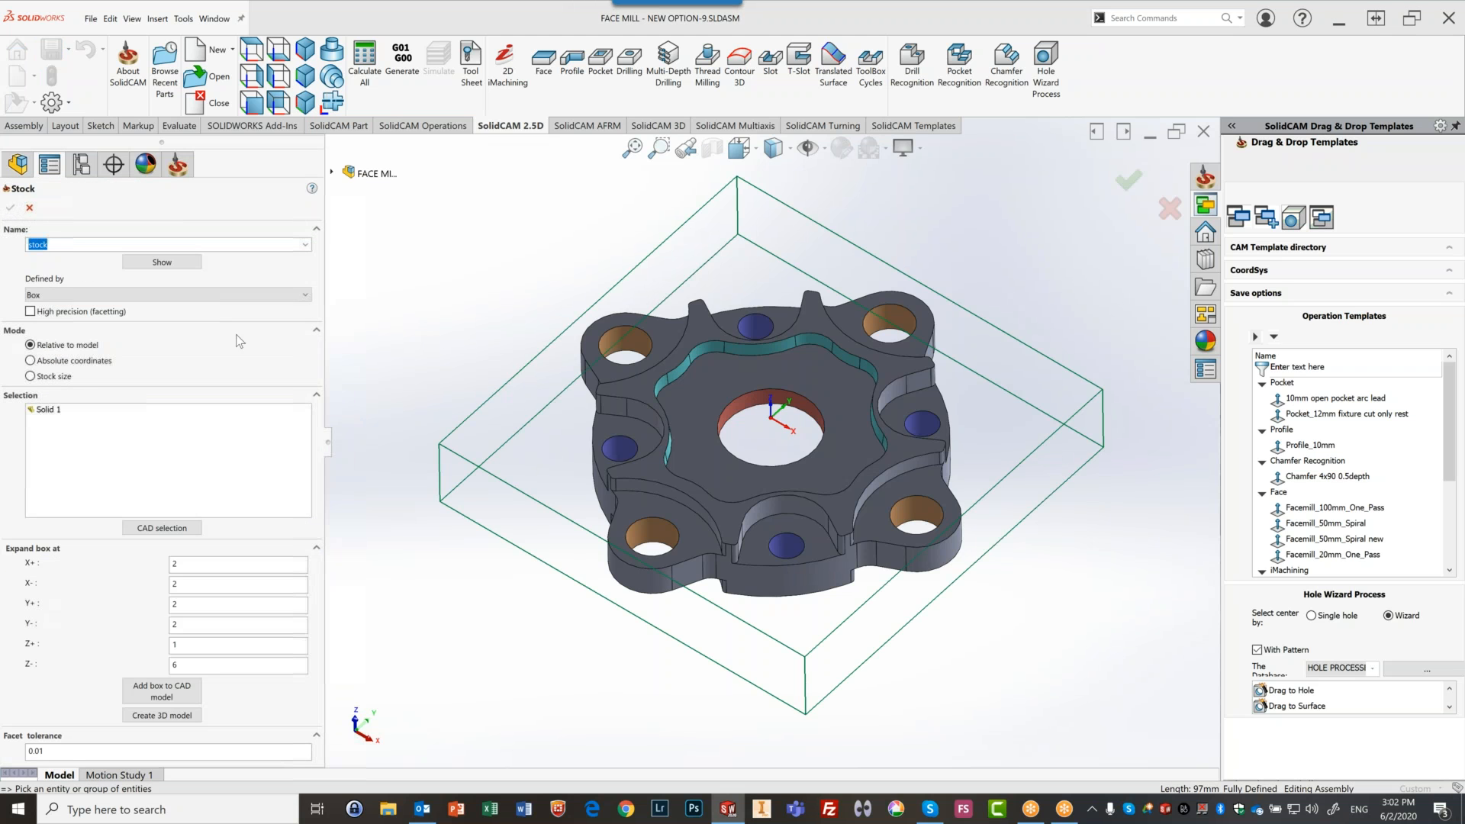
{"action": "left_click", "coordinate": [254, 52]}
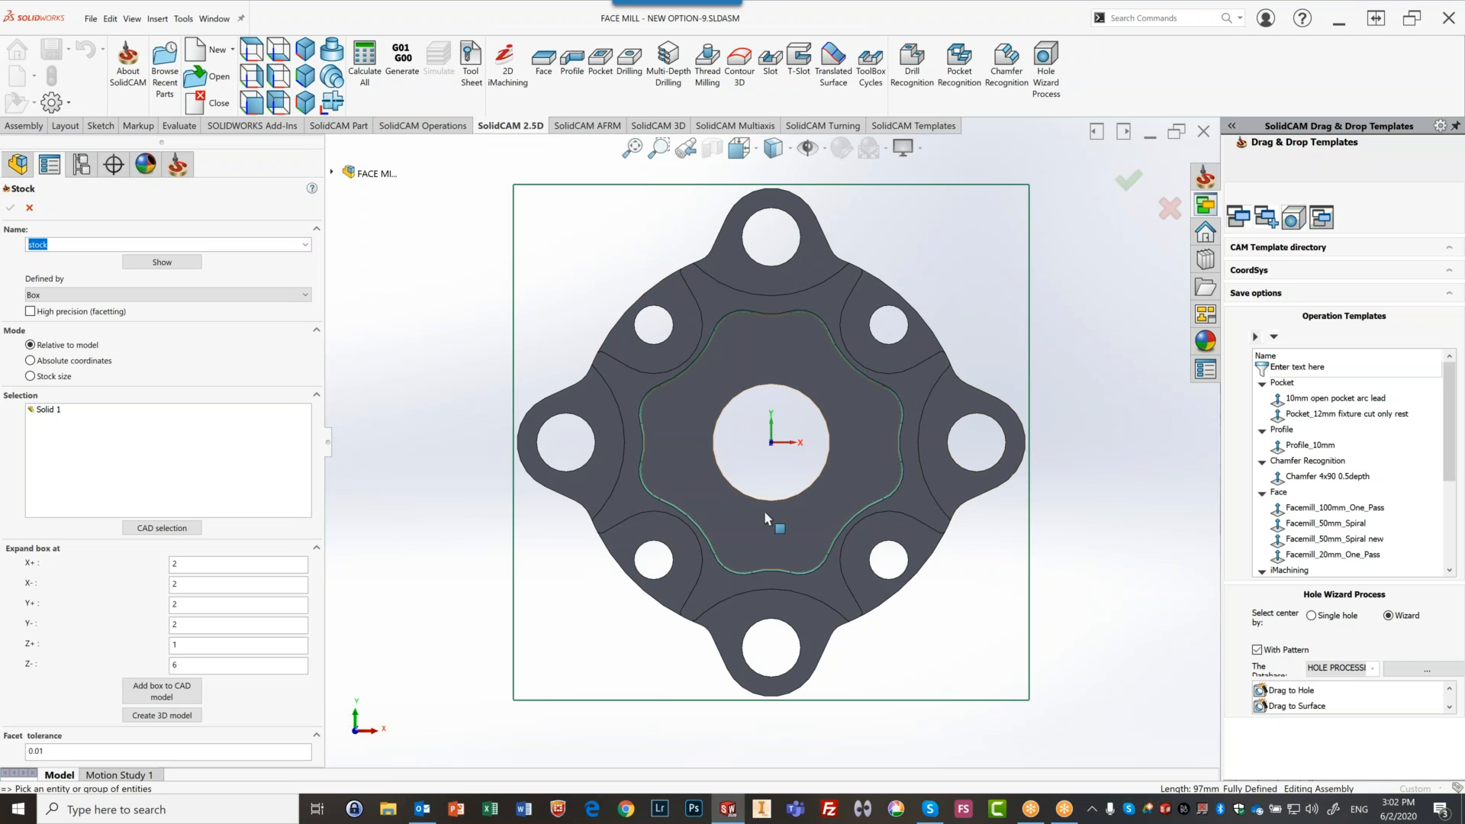
{"action": "middle_click_drag", "start_coordinate": [761, 487], "coordinate": [882, 290]}
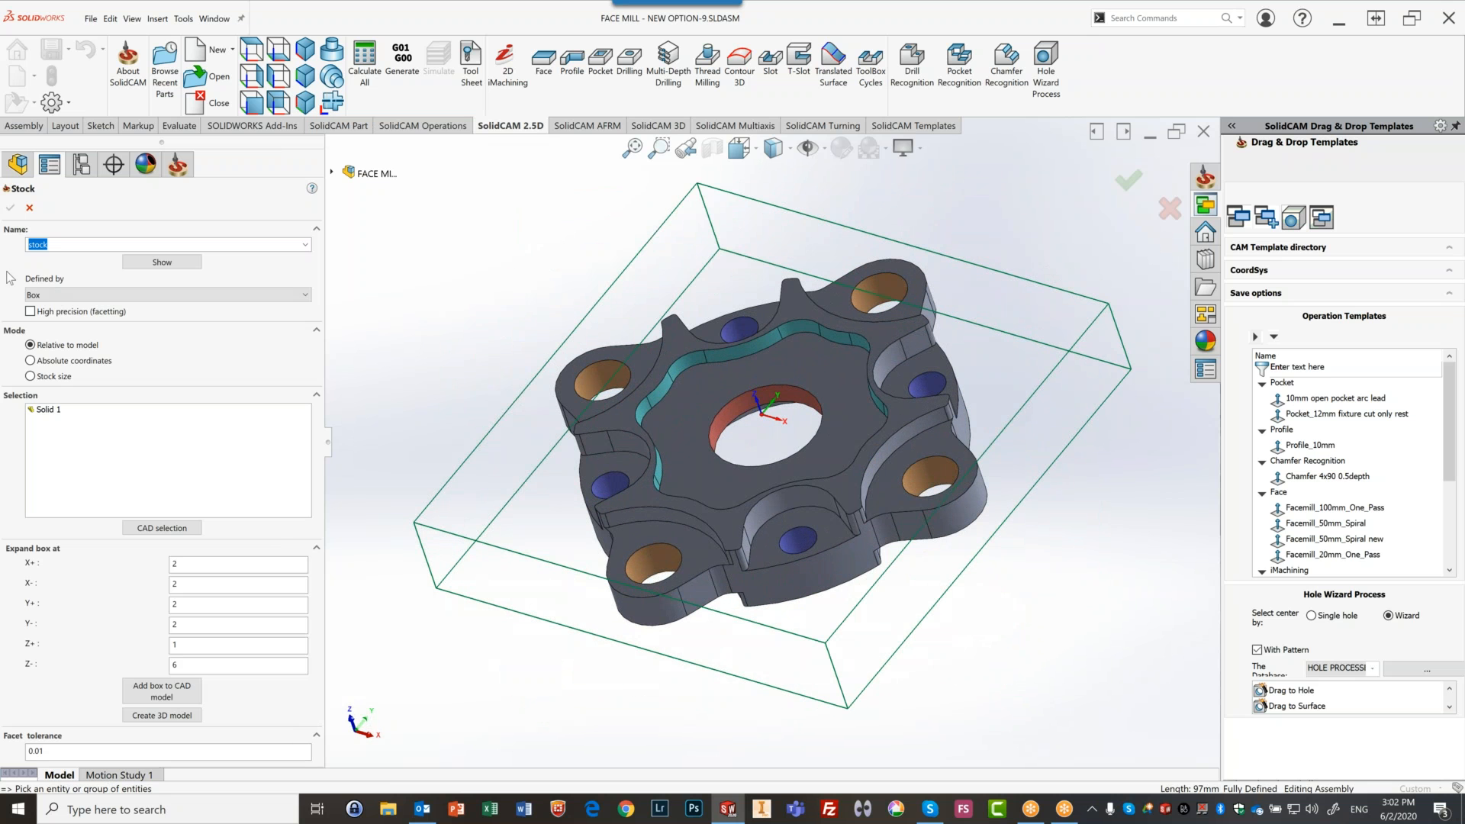
{"action": "left_click", "coordinate": [29, 208]}
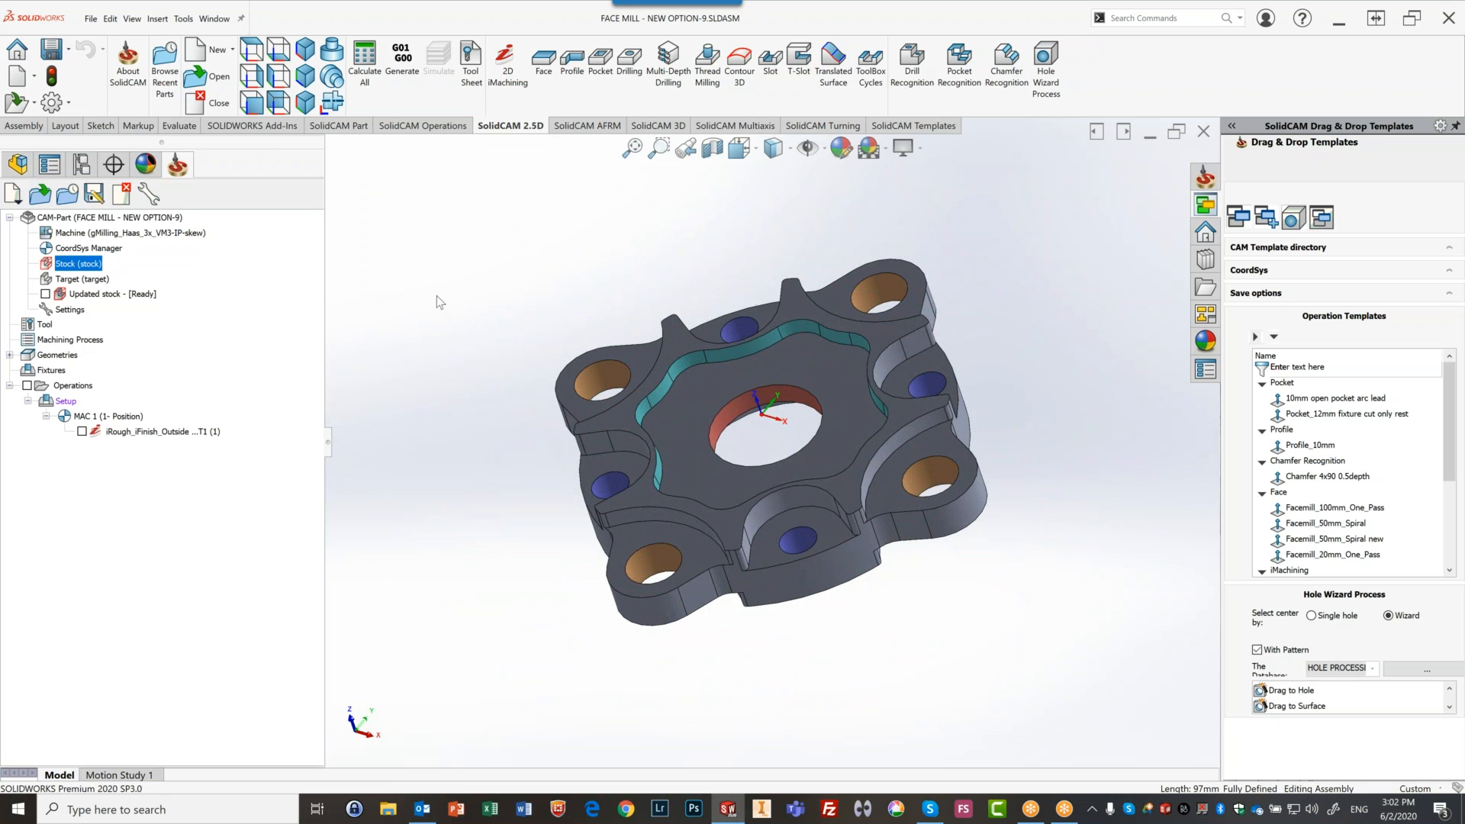
Display the iRough_iFinish_Outside toolpath on the model, examine it from above, and hide it again
{"action": "left_click", "coordinate": [82, 432]}
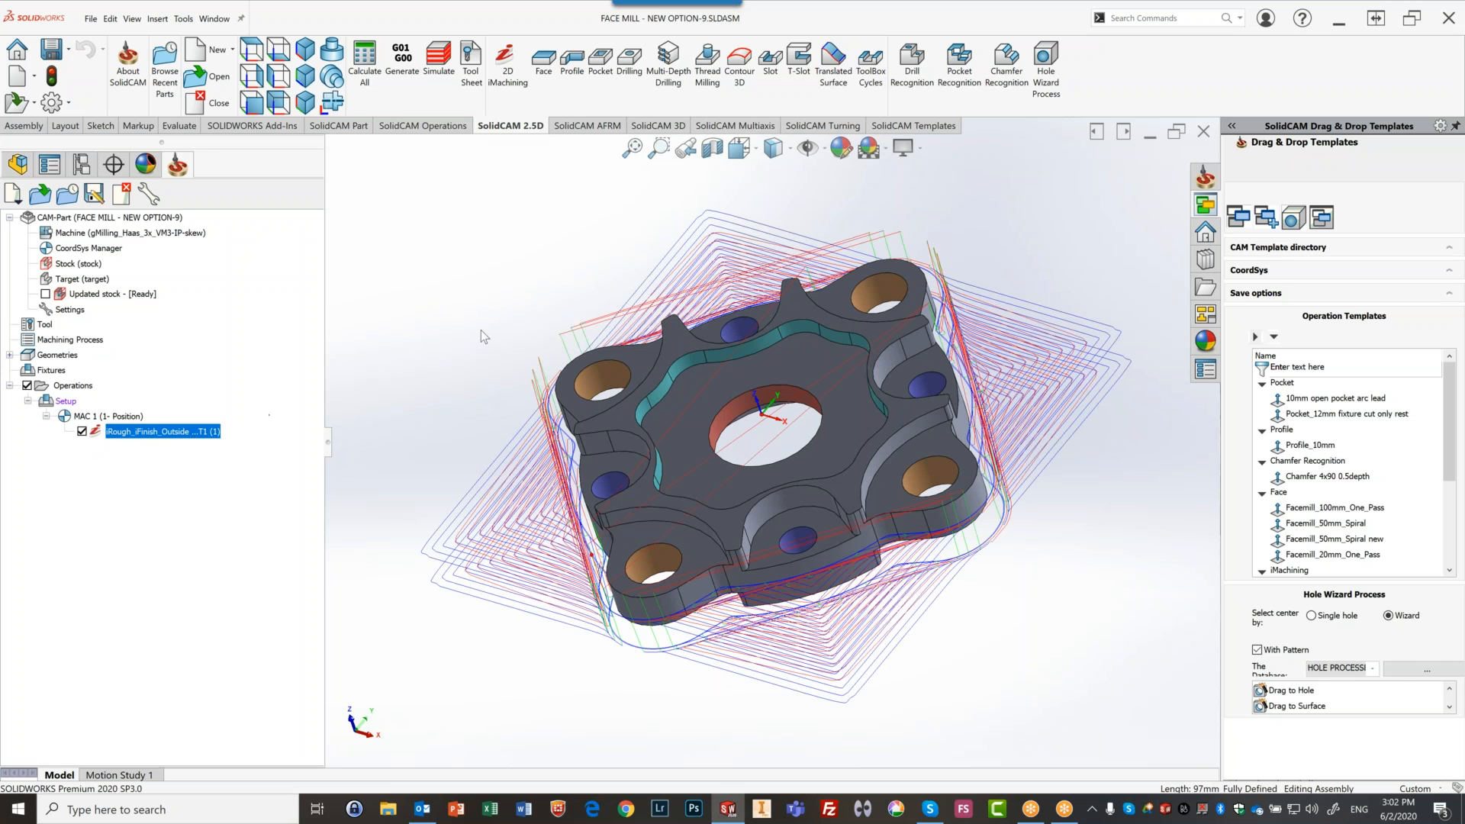
{"action": "middle_click_drag", "start_coordinate": [504, 292], "coordinate": [649, 199]}
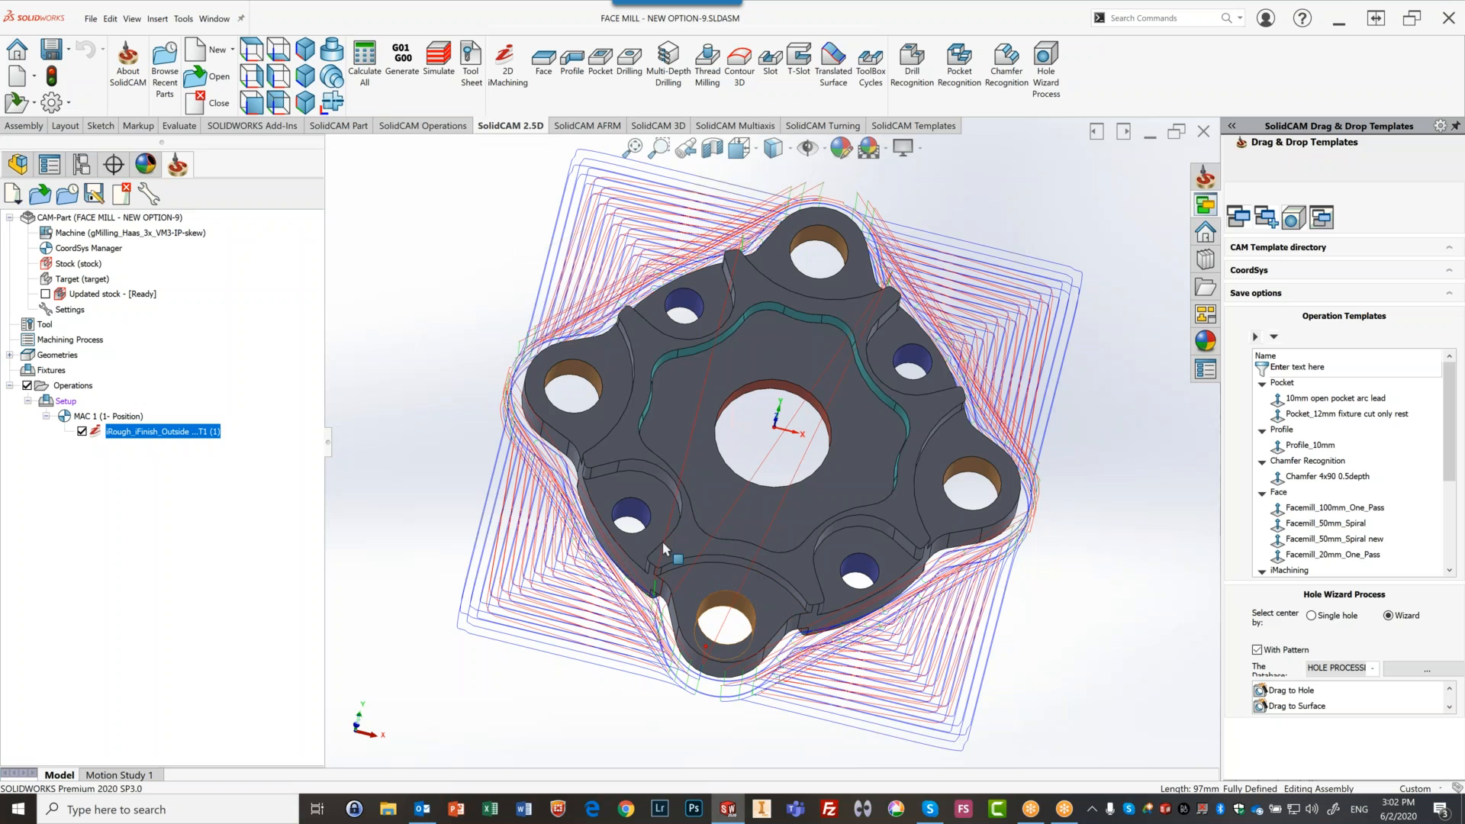
{"action": "left_click", "coordinate": [83, 431]}
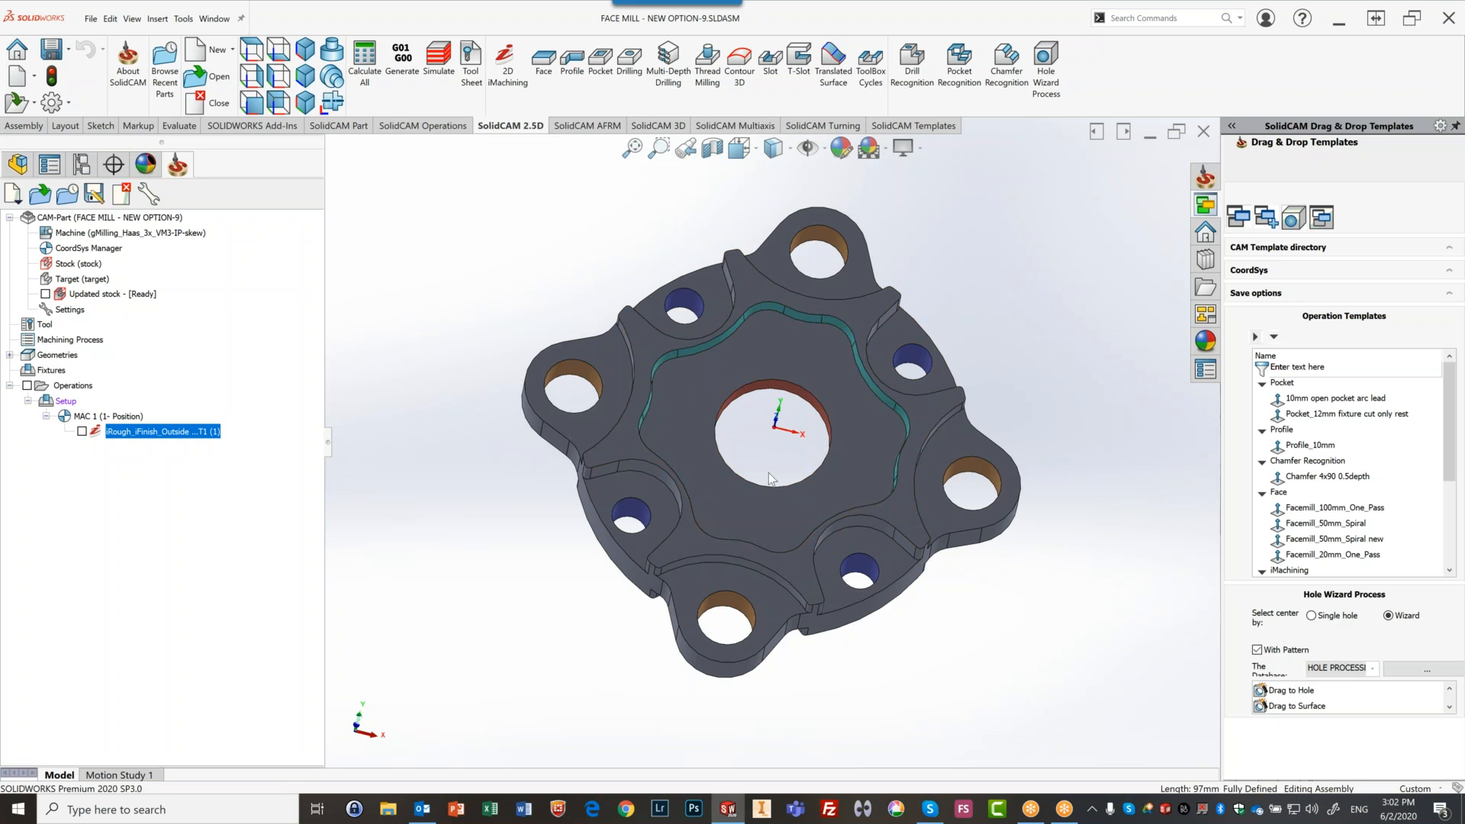
{"action": "mouse_move", "coordinate": [775, 464]}
{"action": "middle_mouse_down"}
{"action": "mouse_move", "coordinate": [820, 443]}
{"action": "mouse_move", "coordinate": [855, 361]}
{"action": "mouse_move", "coordinate": [788, 472]}
{"action": "mouse_move", "coordinate": [816, 443]}
{"action": "mouse_move", "coordinate": [800, 455]}
{"action": "middle_mouse_up"}
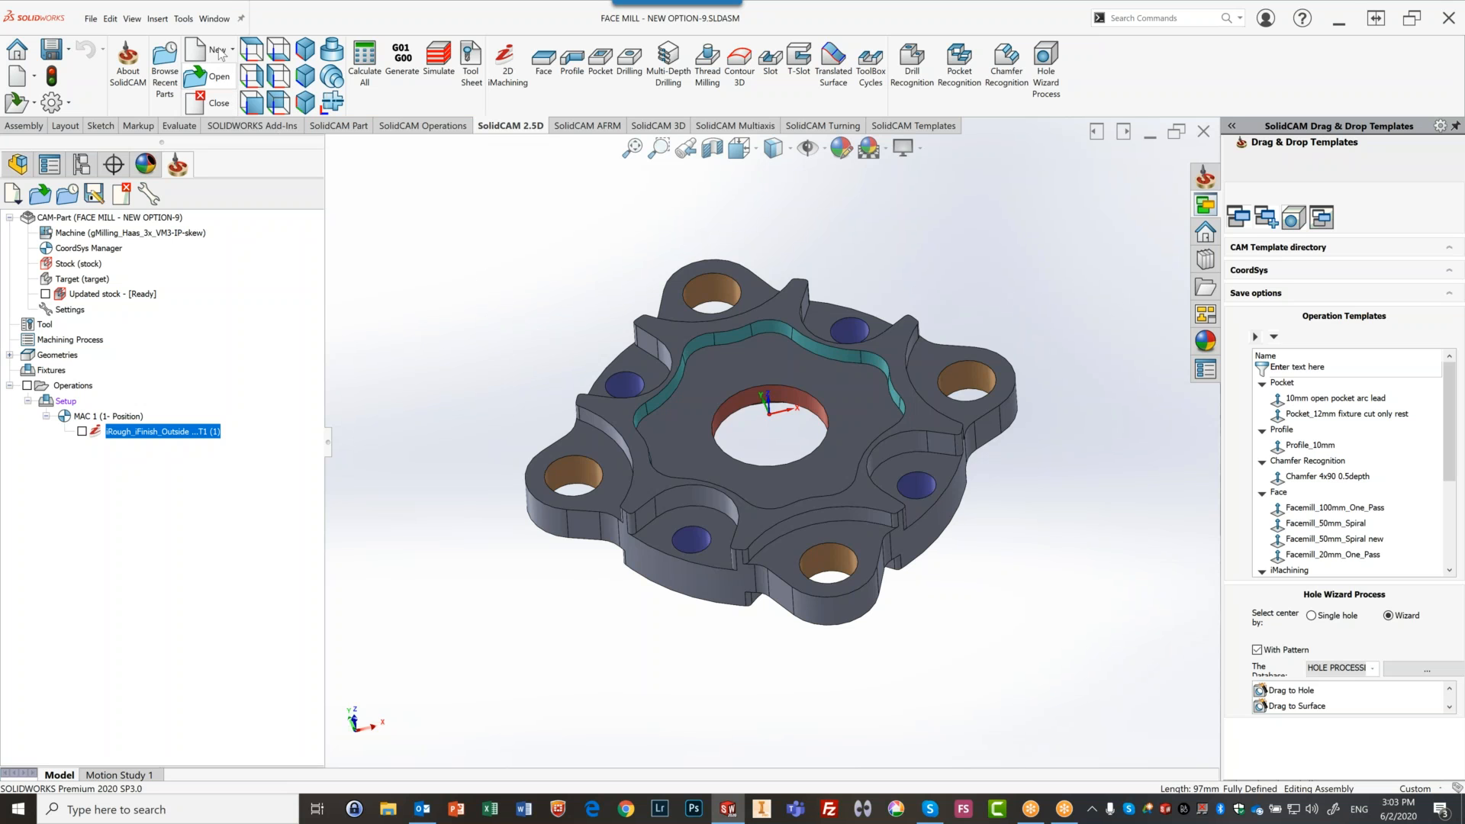
{"action": "left_click", "coordinate": [247, 50]}
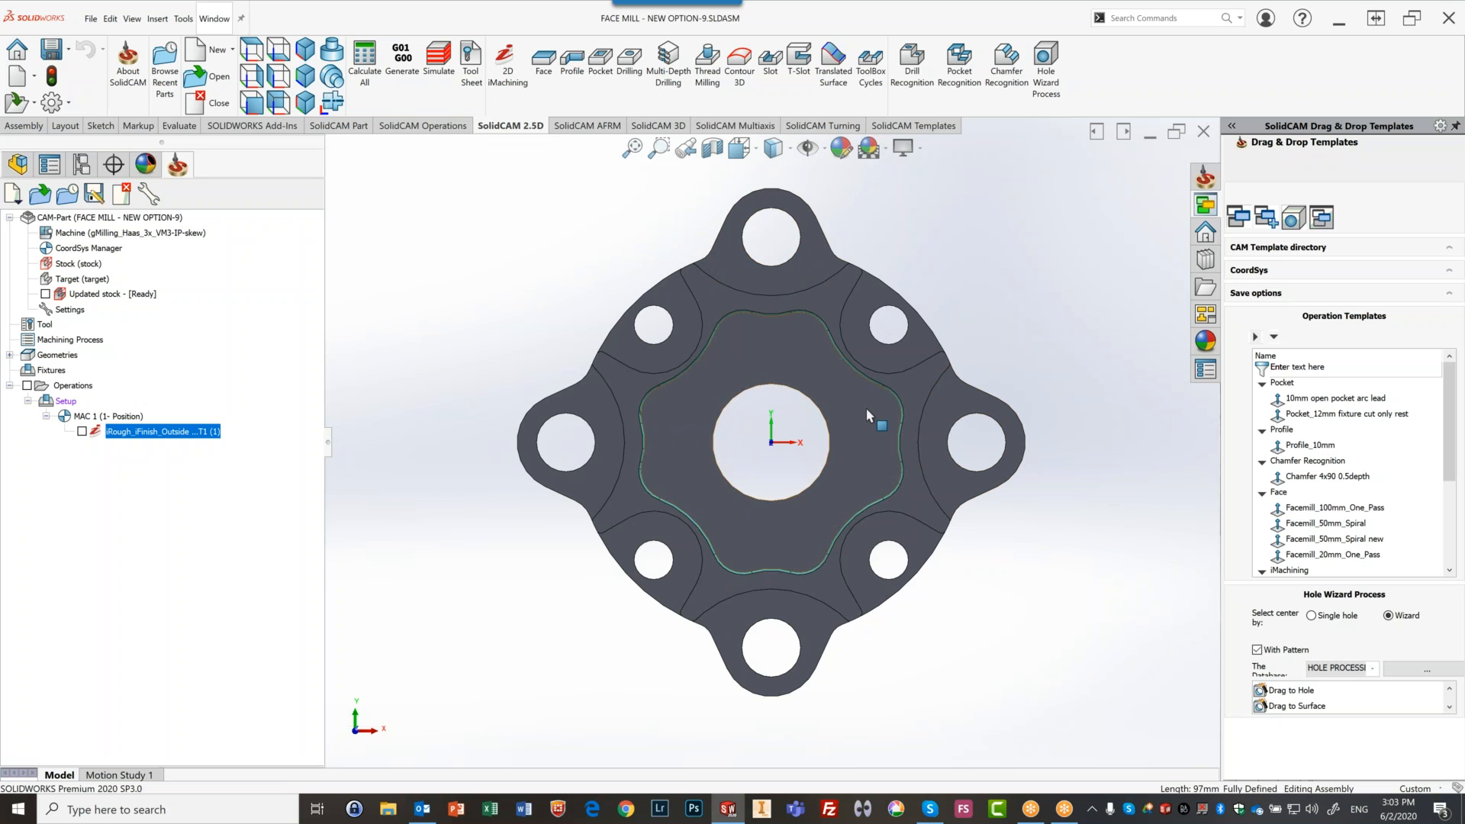
{"action": "middle_click_drag", "start_coordinate": [995, 408], "coordinate": [993, 407]}
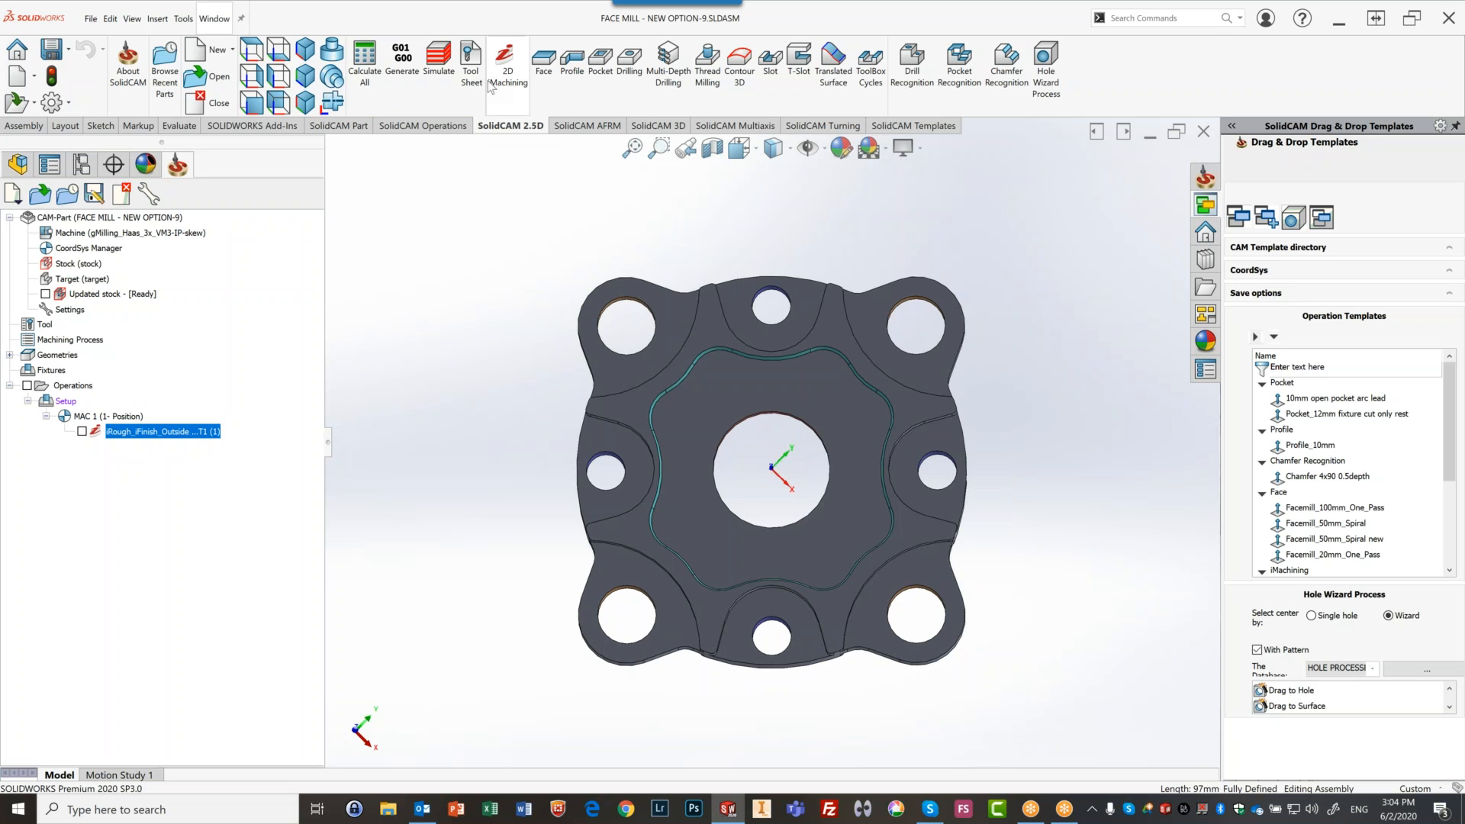
Redefine the MAC 1 position 1 coordinate system on the face around the central bore, with its origin at the top center of model box
{"action": "left_click", "coordinate": [305, 48]}
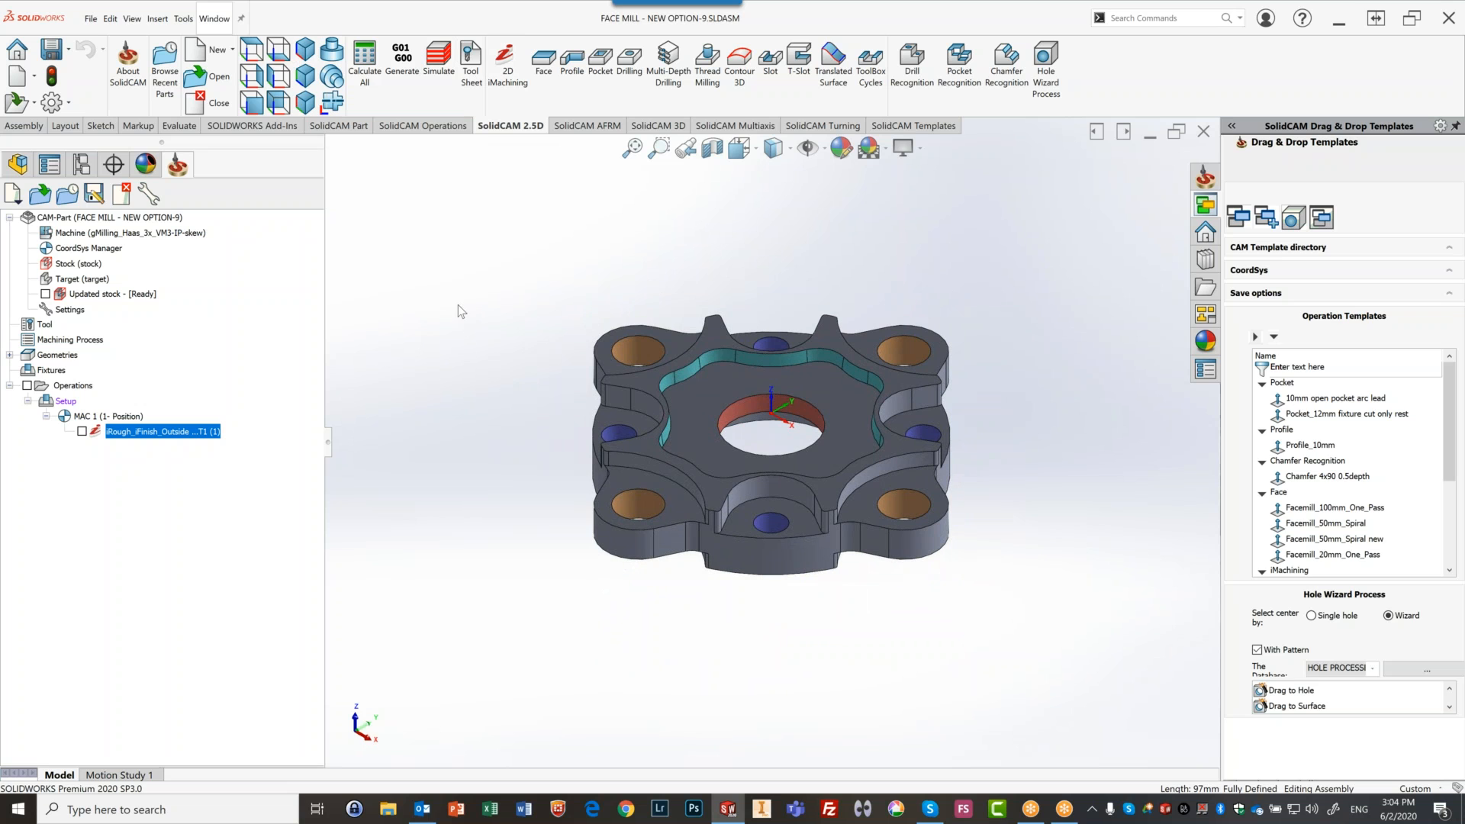
{"action": "double_click", "coordinate": [76, 249]}
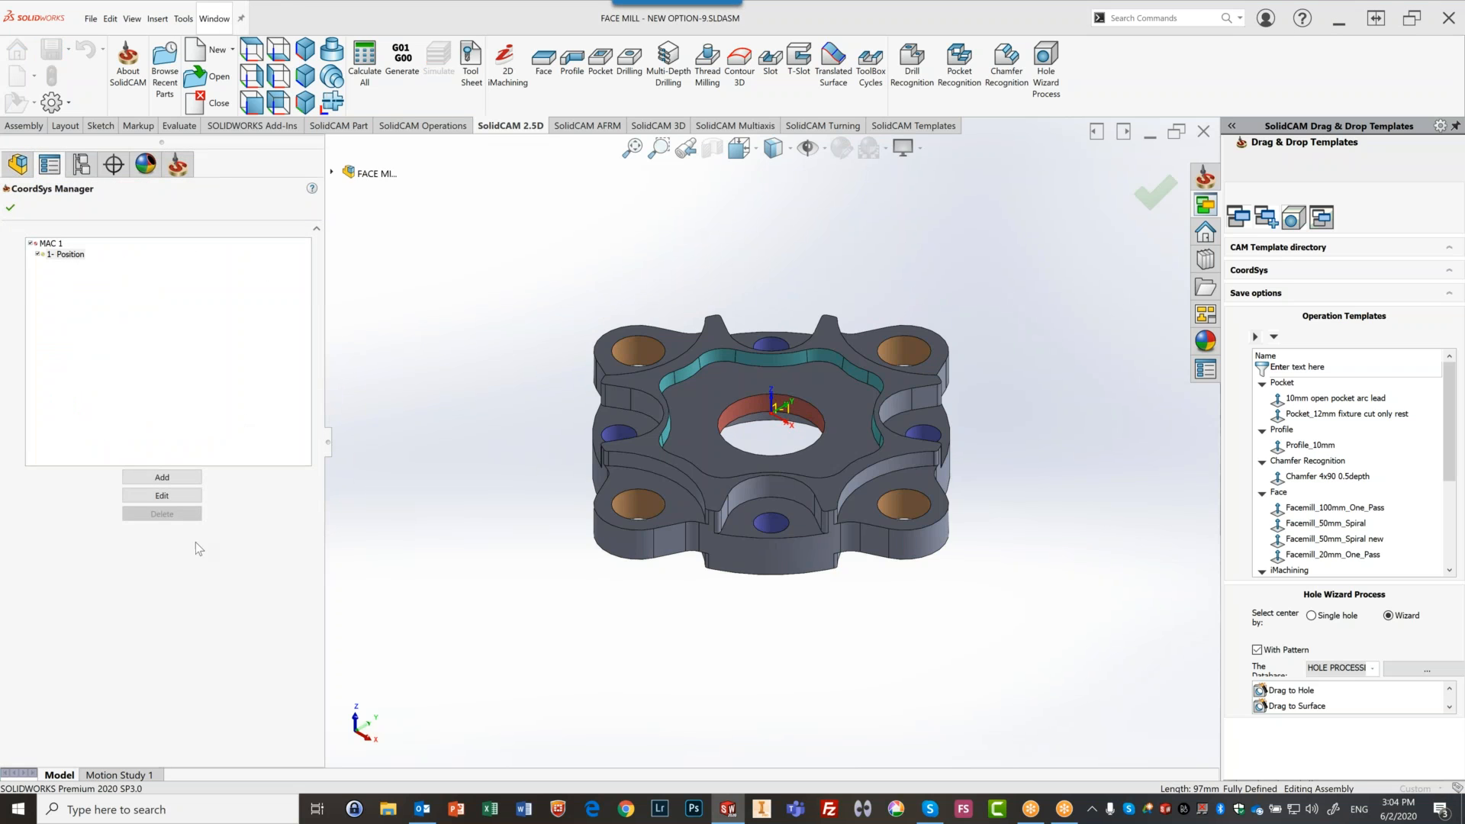
{"action": "left_click", "coordinate": [162, 496]}
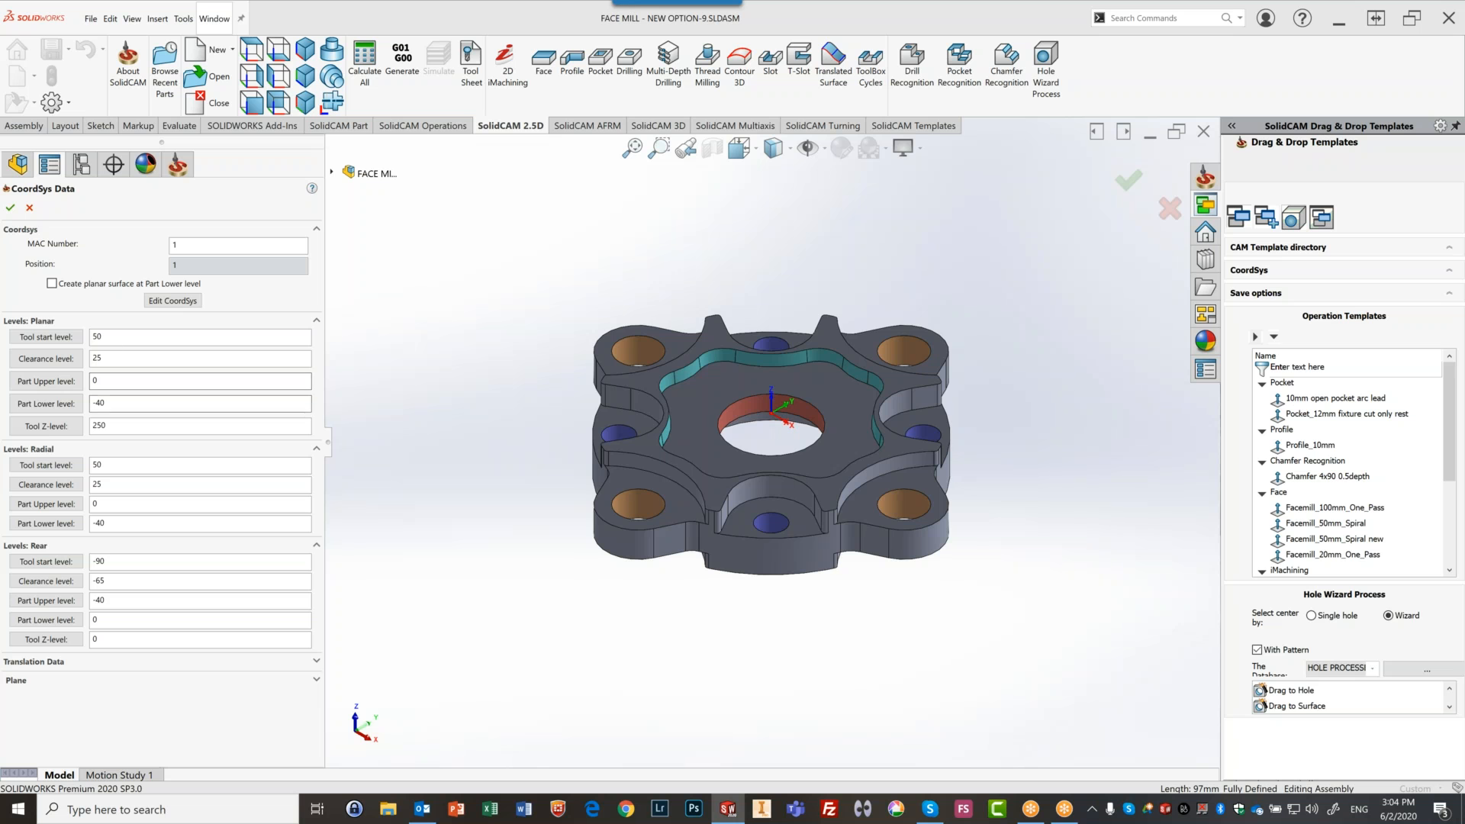
{"action": "left_click", "coordinate": [174, 302]}
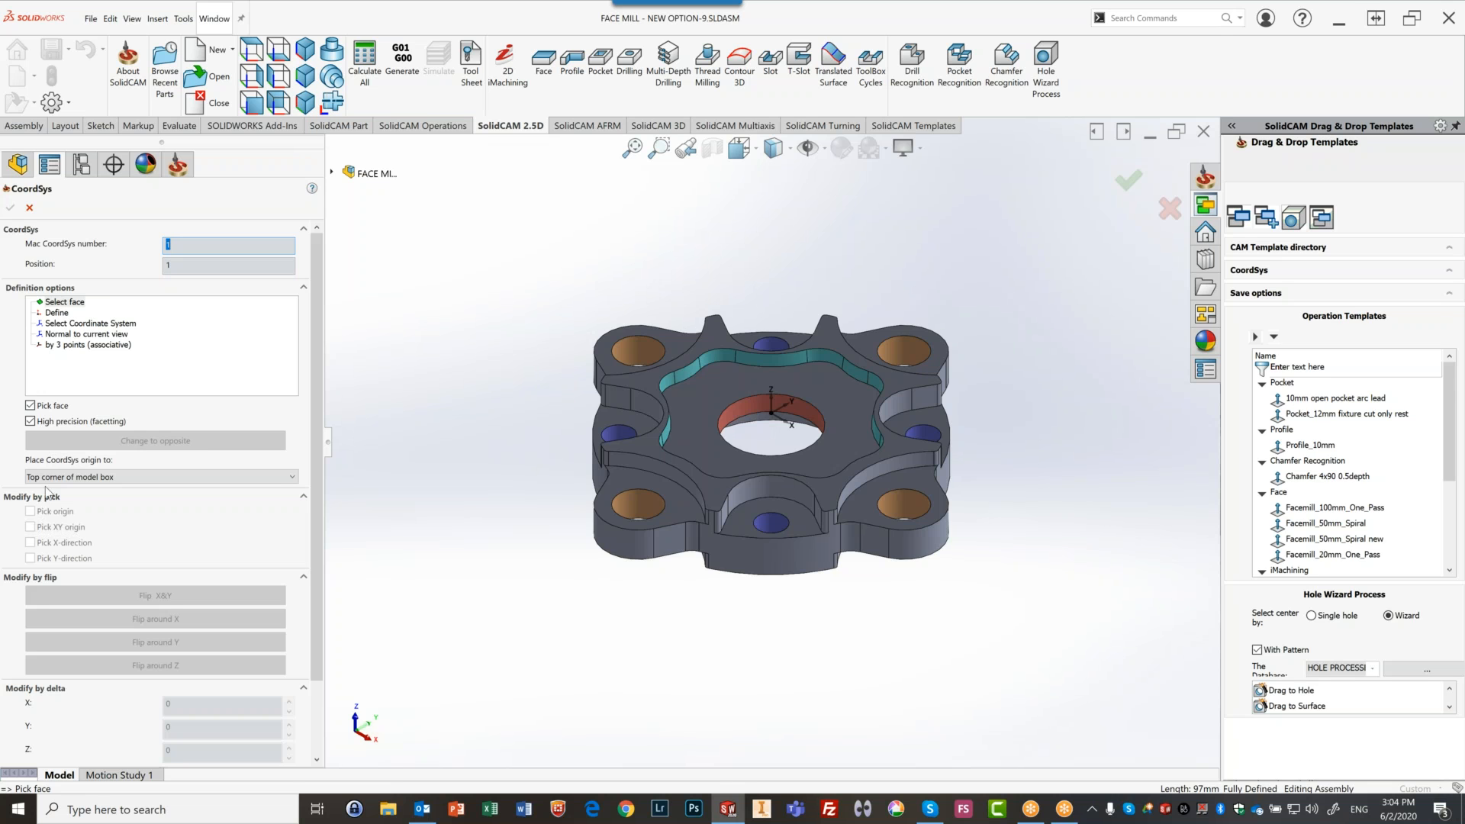
{"action": "left_click", "coordinate": [85, 478]}
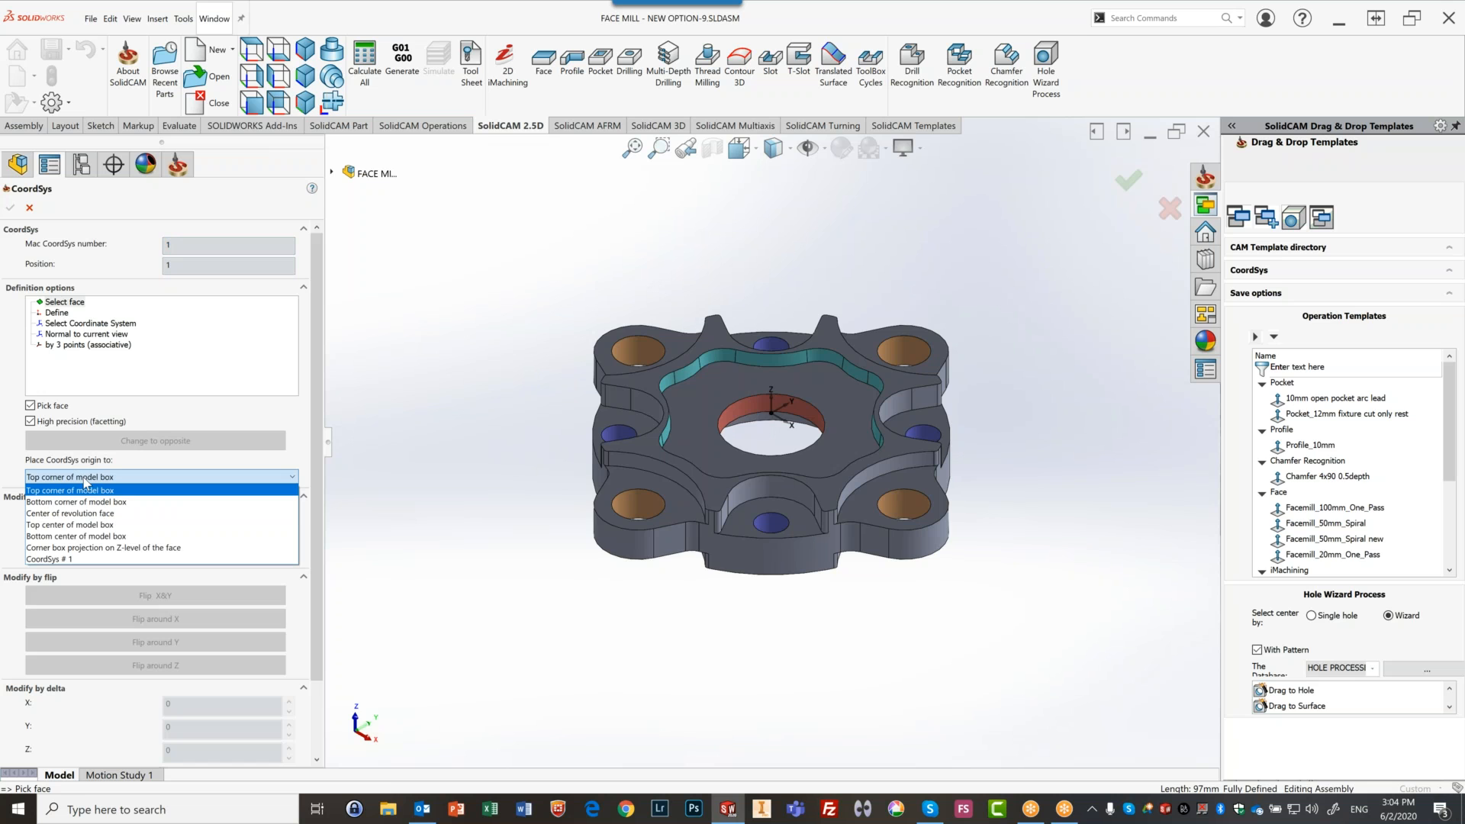
{"action": "left_click", "coordinate": [76, 526]}
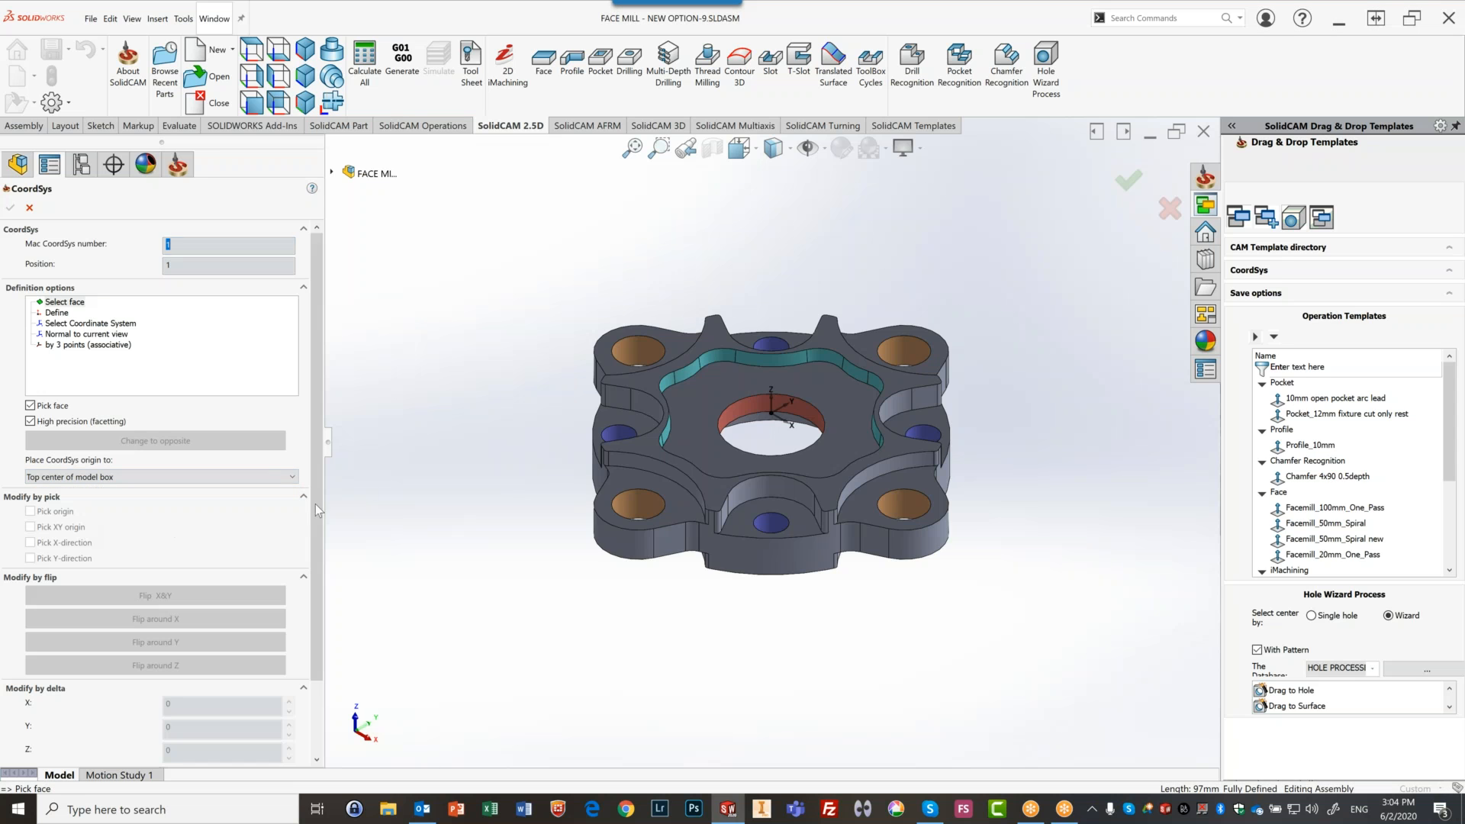
{"action": "left_click", "coordinate": [728, 391]}
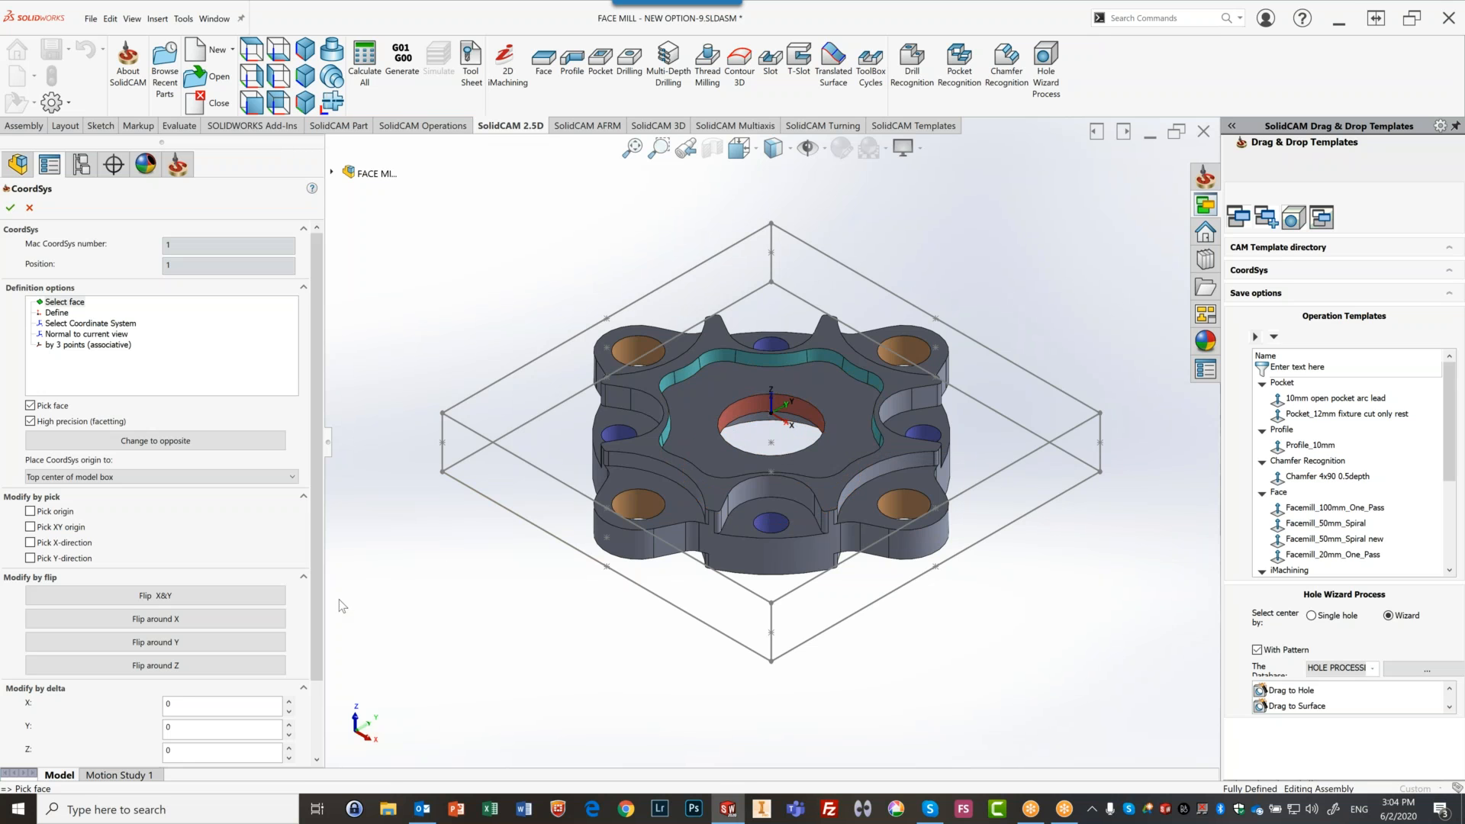
Rotate the coordinate system 45 degrees about Z and accept the coordinate system changes
{"action": "left_click_drag", "start_coordinate": [313, 570], "coordinate": [309, 628]}
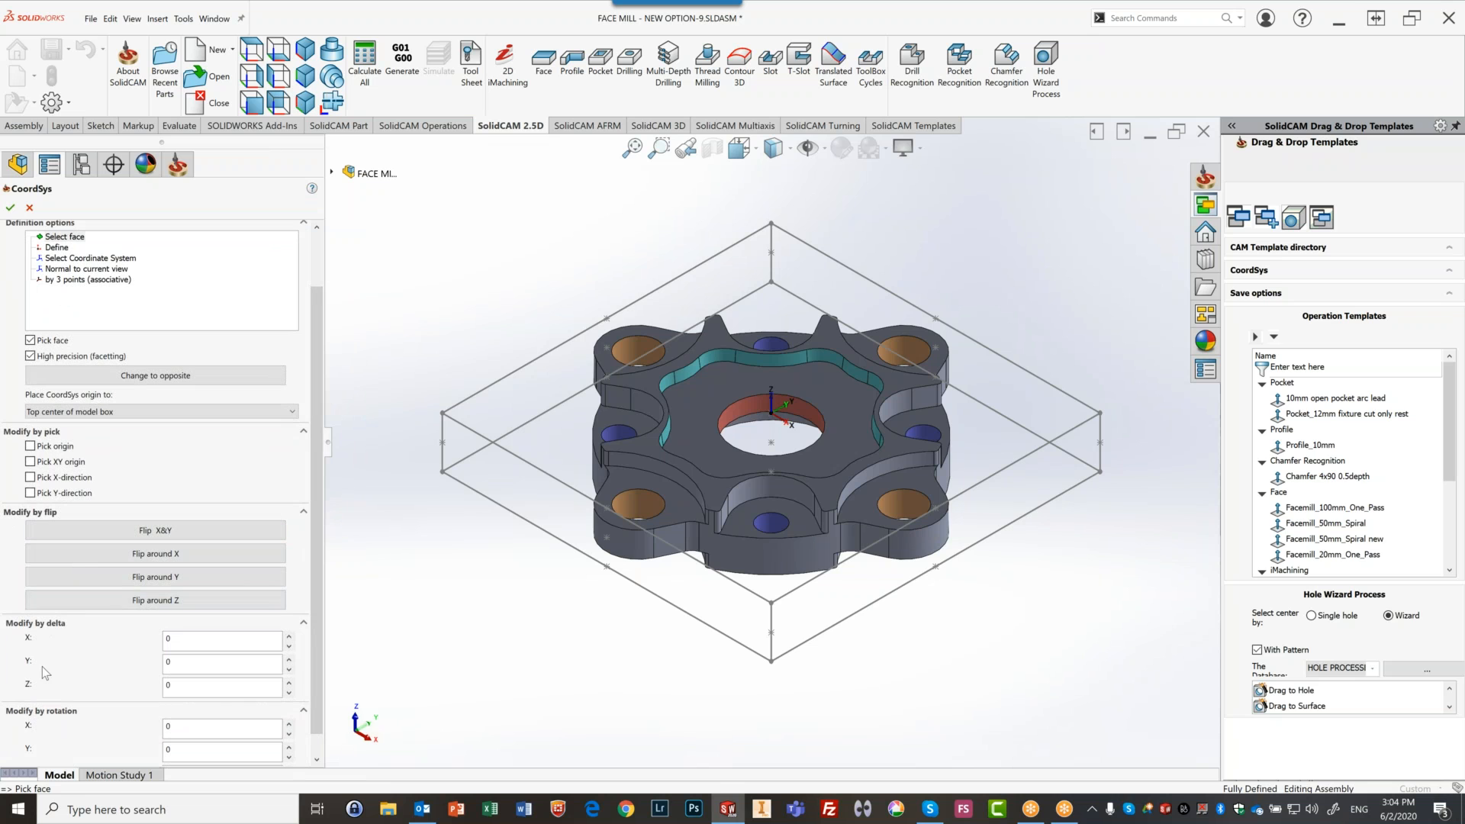
{"action": "left_click", "coordinate": [183, 663]}
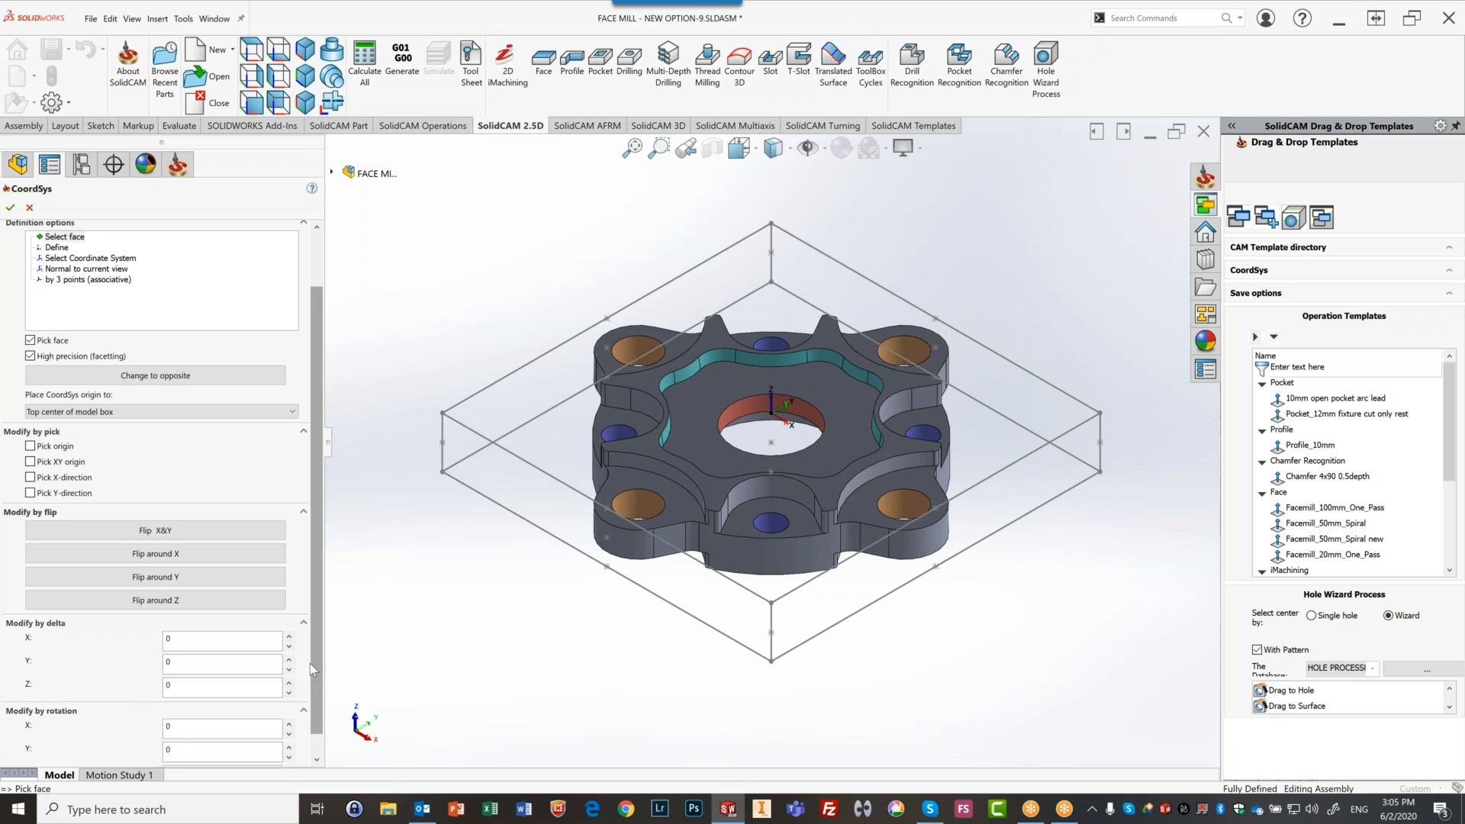
{"action": "left_click_drag", "start_coordinate": [310, 662], "coordinate": [313, 708]}
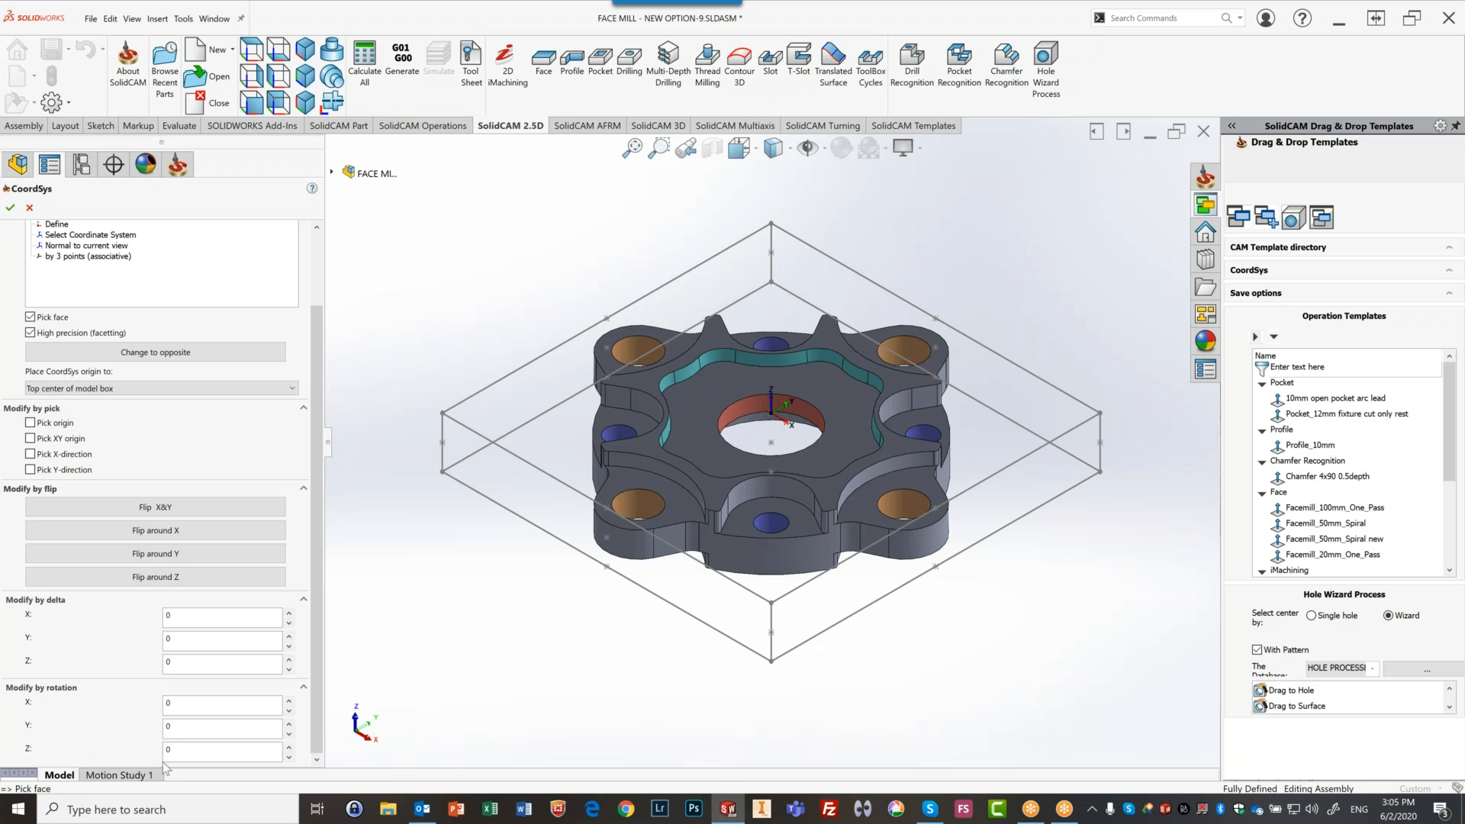
{"action": "left_click_drag", "start_coordinate": [190, 756], "coordinate": [103, 743]}
{"action": "type", "text": "45"}
{"action": "left_click", "coordinate": [225, 729]}
{"action": "scroll", "coordinate": [756, 416], "scroll_direction": "down", "scroll_amount": 8}
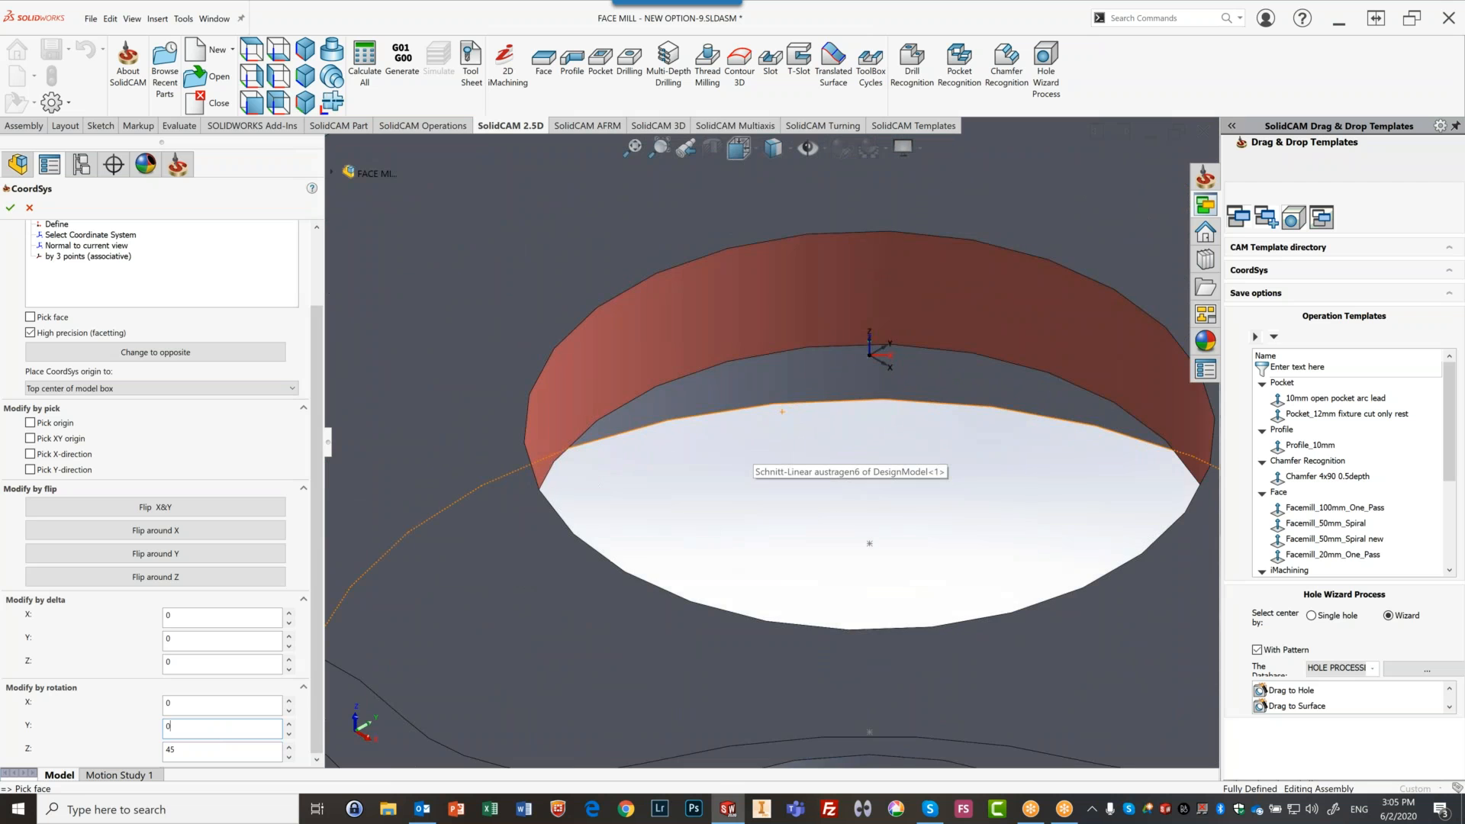
{"action": "middle_click_drag", "start_coordinate": [857, 412], "coordinate": [826, 437]}
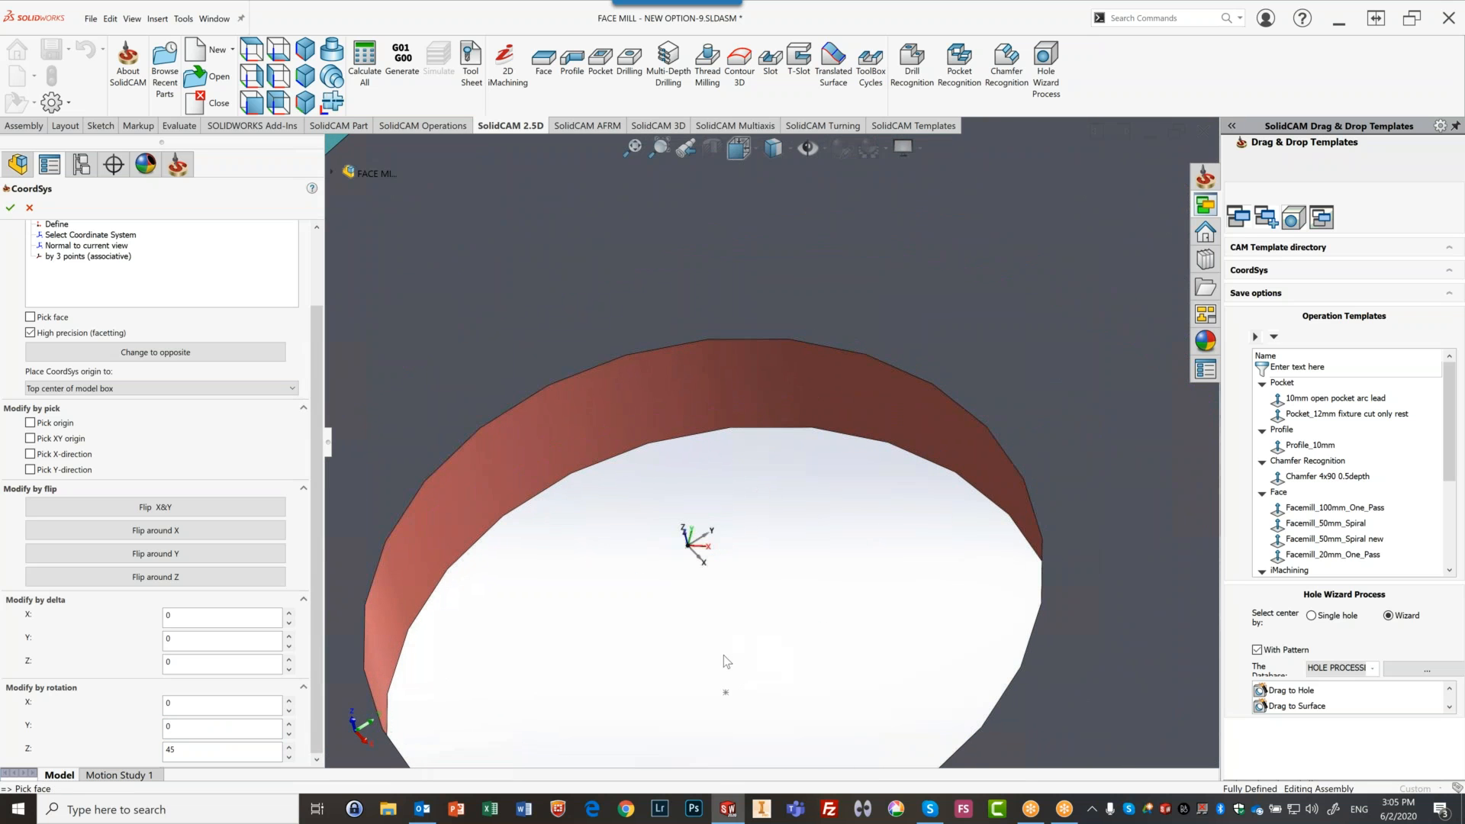
{"action": "scroll", "coordinate": [694, 567], "scroll_direction": "up", "scroll_amount": 5}
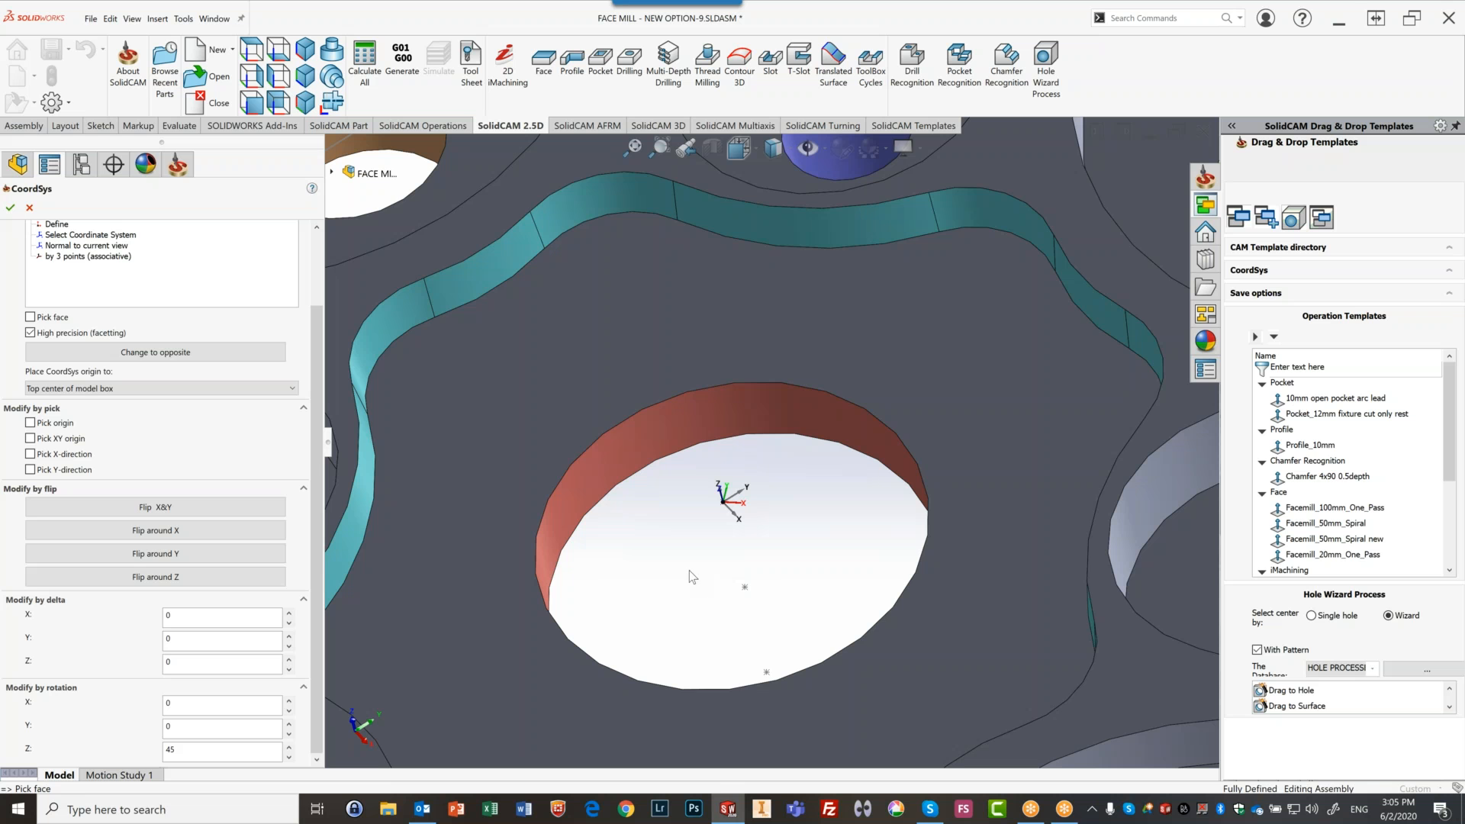
{"action": "left_click", "coordinate": [11, 208]}
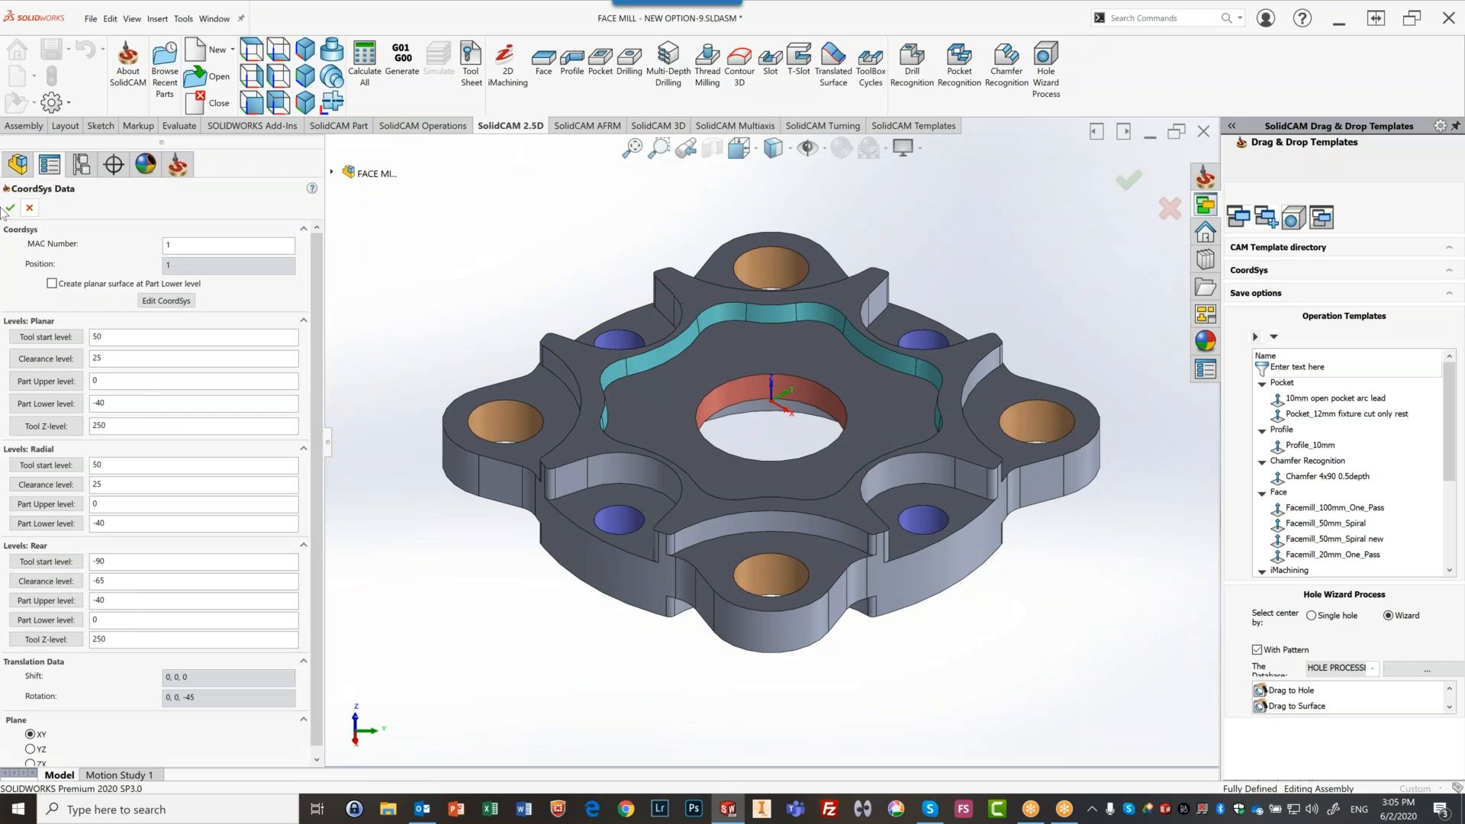
{"action": "left_click", "coordinate": [10, 209]}
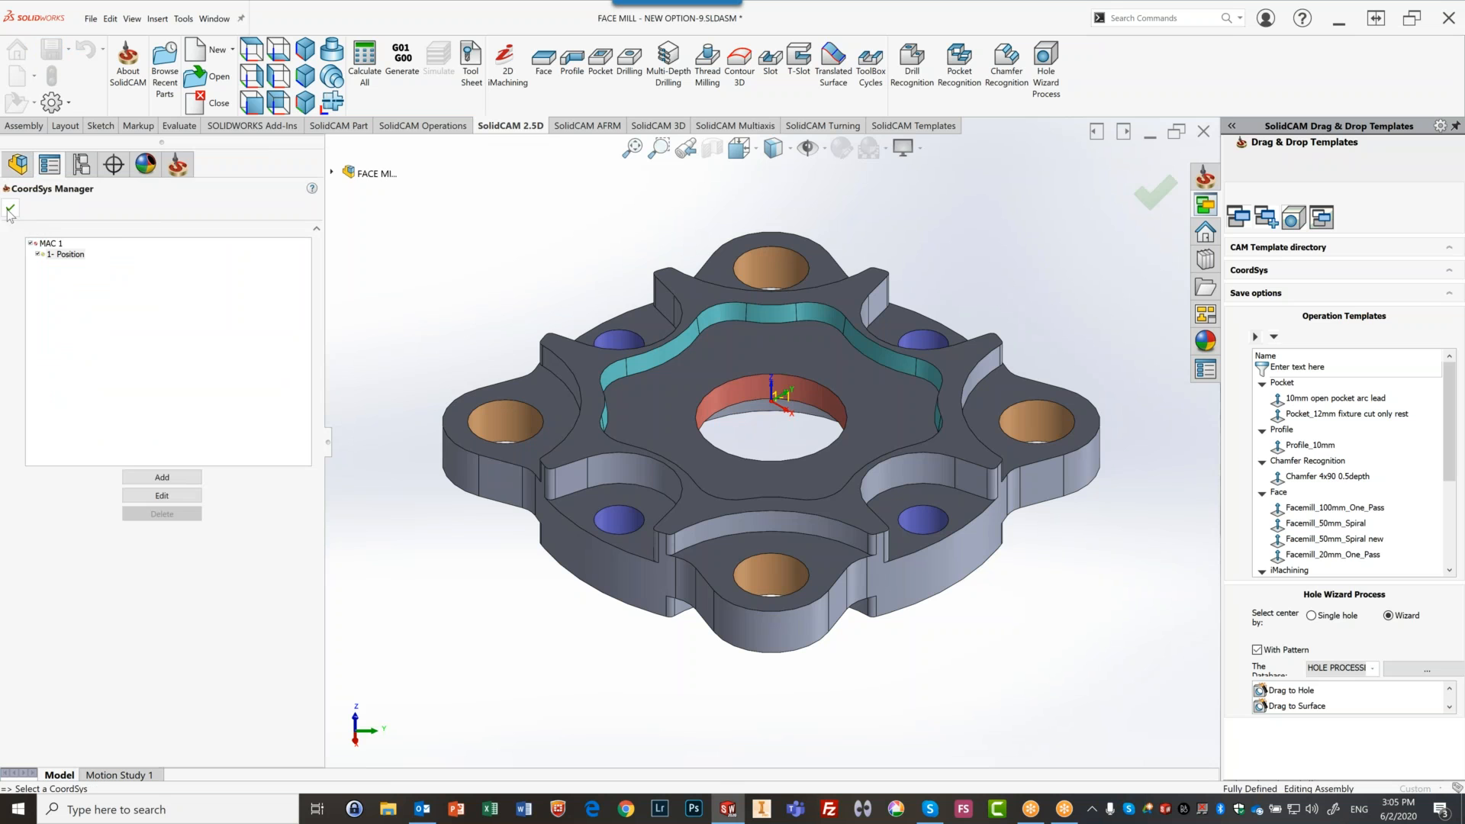
{"action": "left_click", "coordinate": [9, 211]}
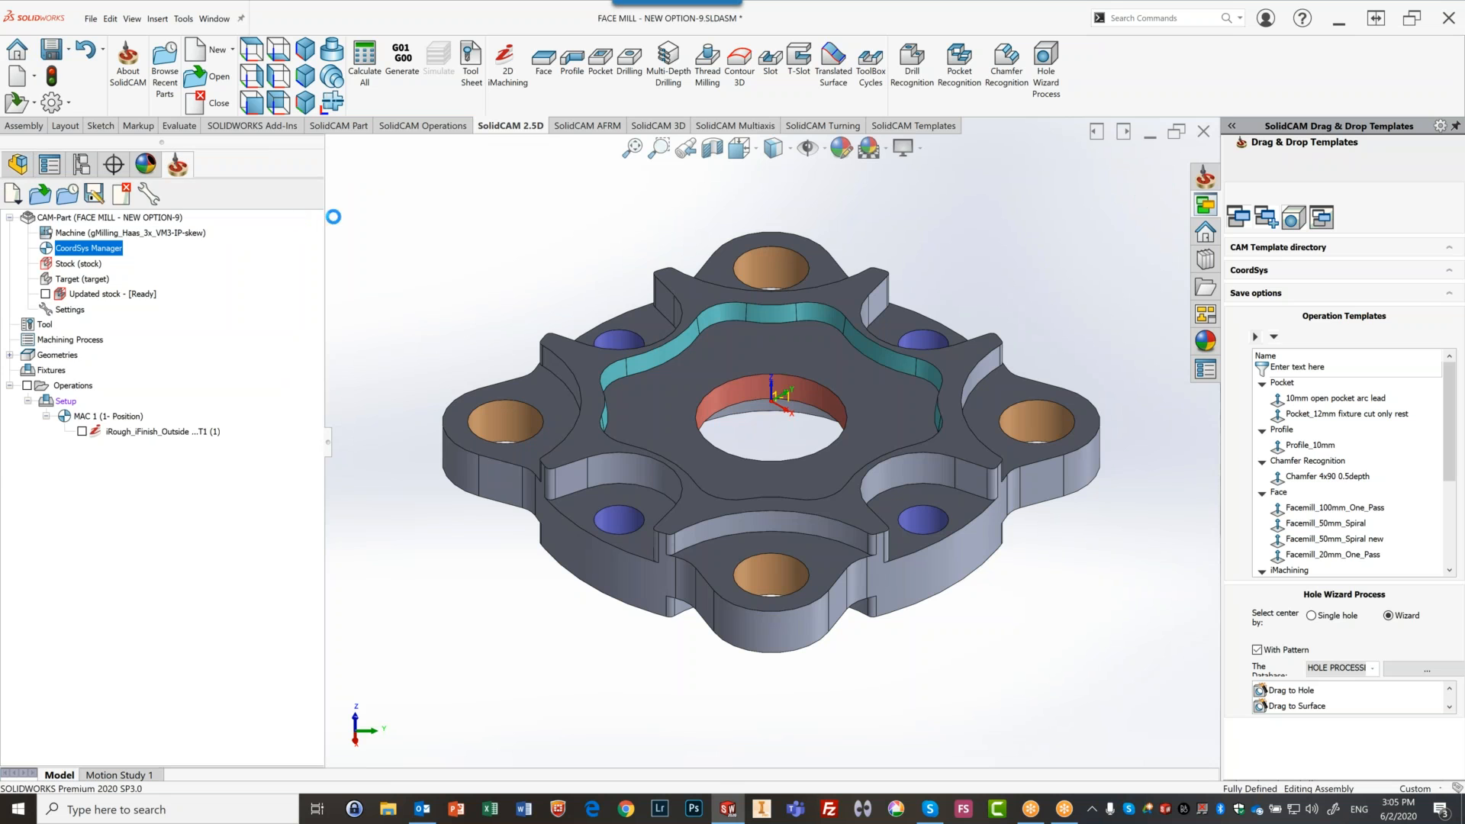
Check the stock box on the model in the new coordinate system's top view
{"action": "left_click", "coordinate": [251, 55]}
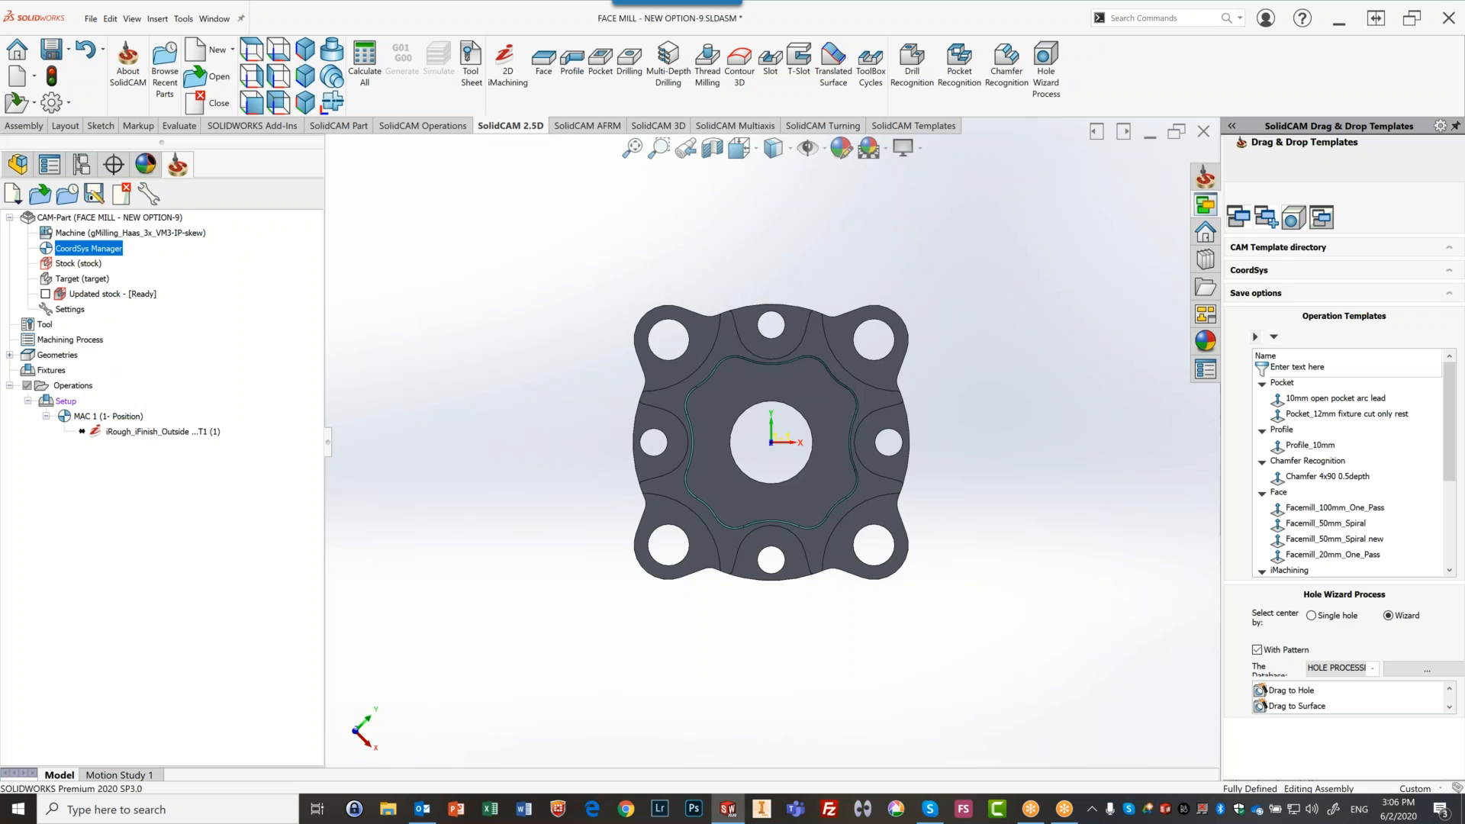
{"action": "right_click", "coordinate": [67, 263]}
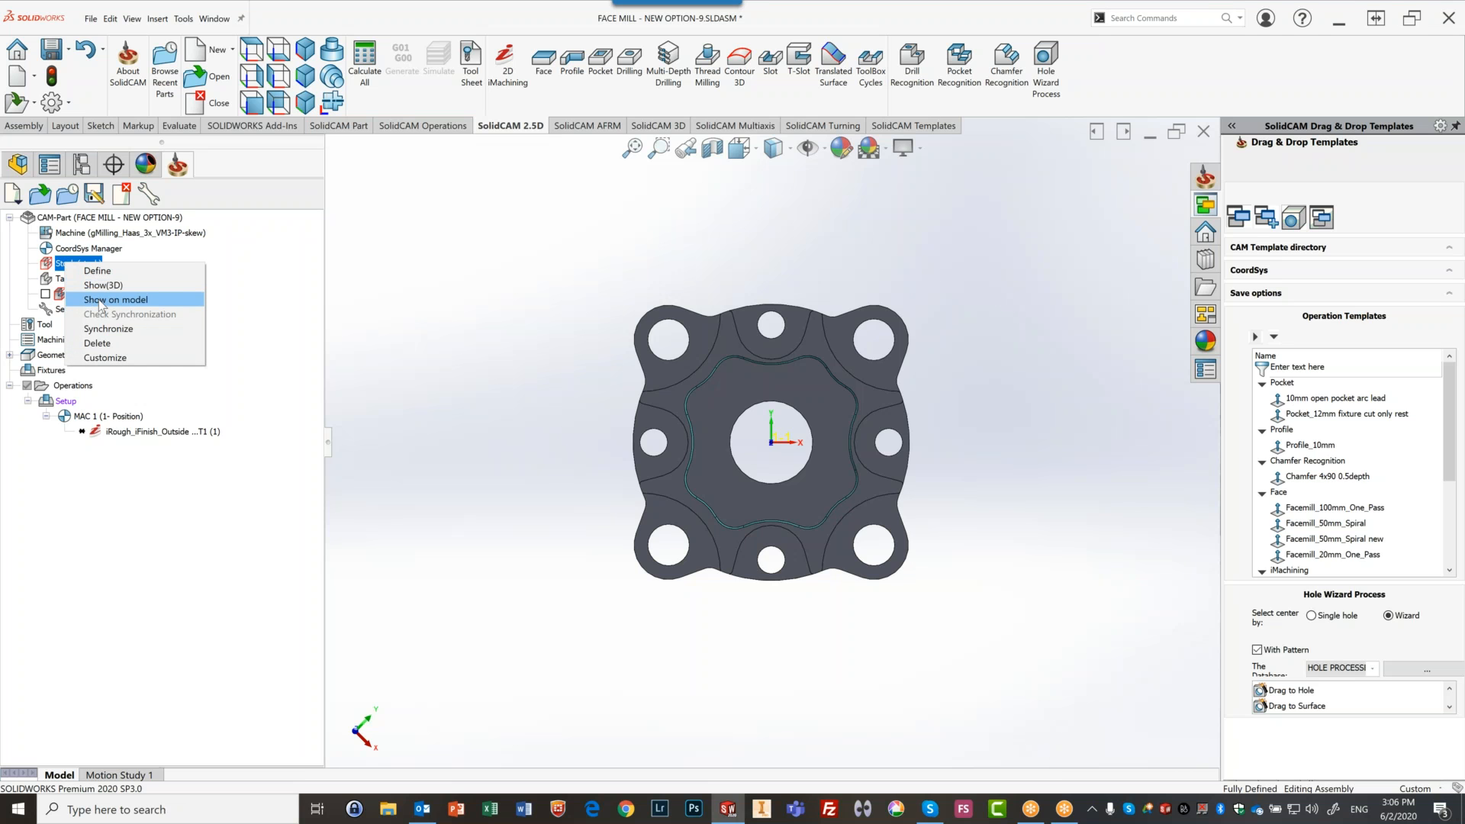
{"action": "left_click", "coordinate": [102, 300]}
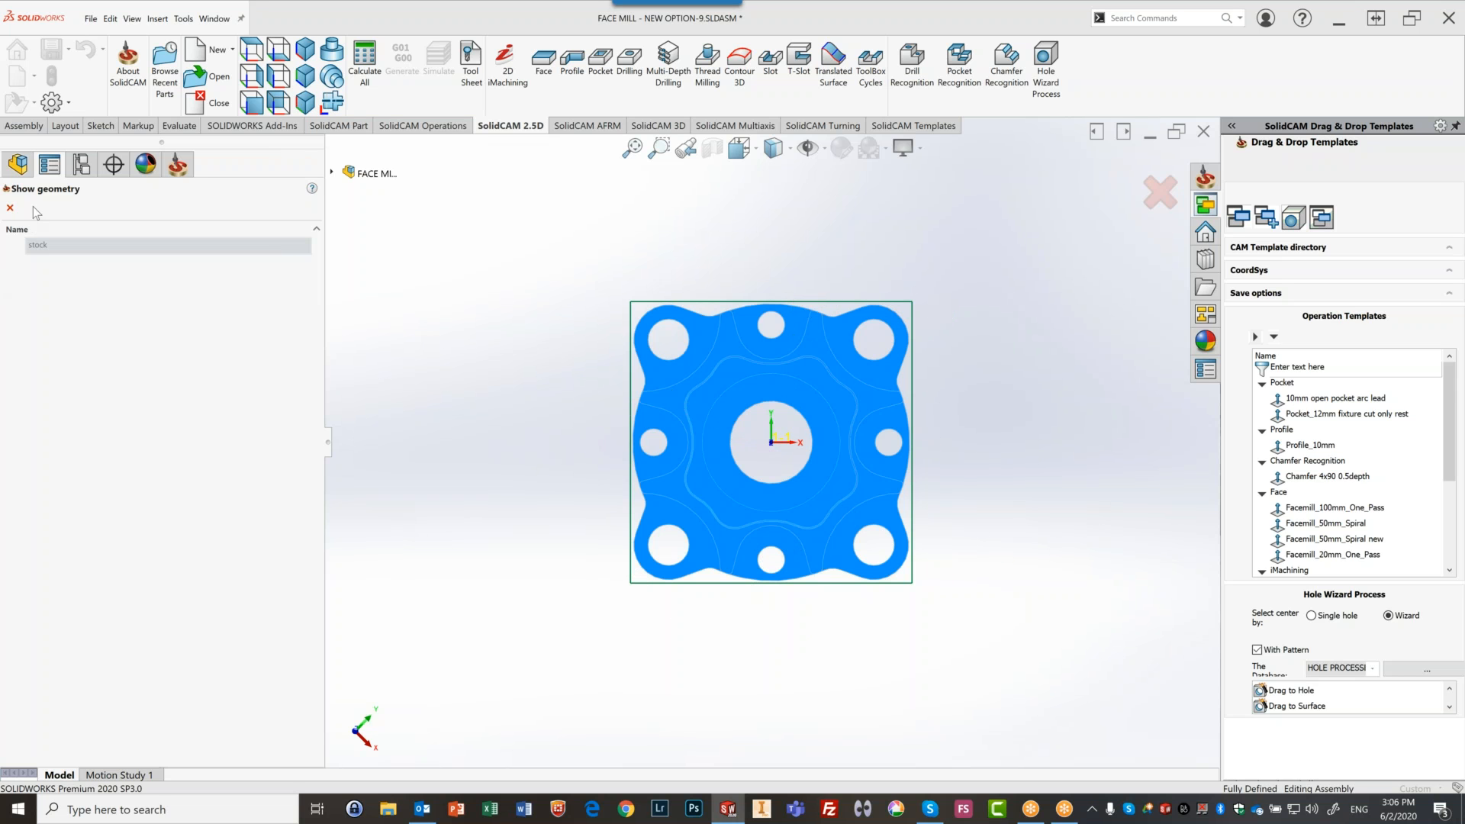
{"action": "left_click", "coordinate": [10, 208]}
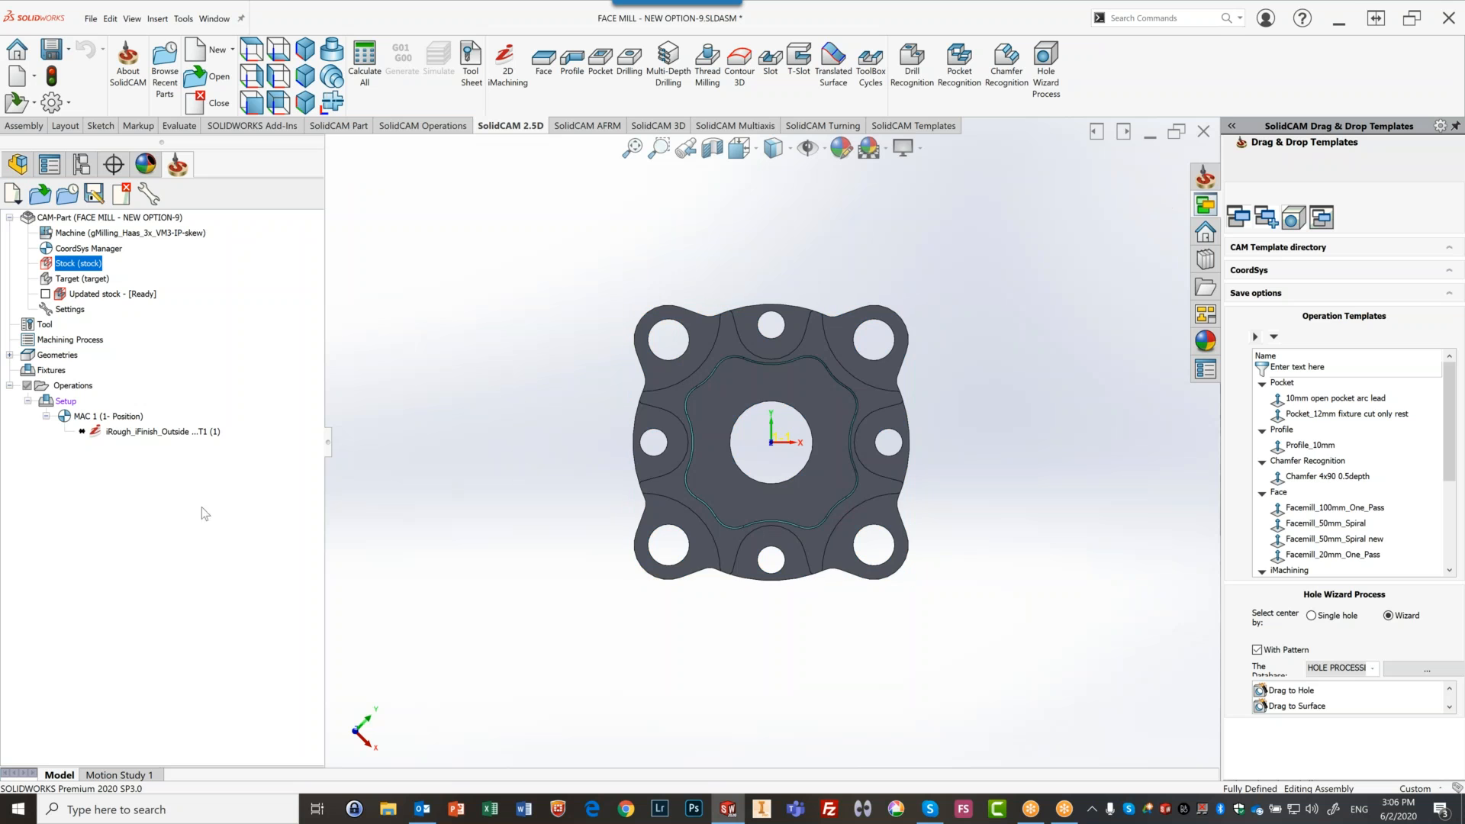
Try to recalculate all operations, including iRough_iFinish_Outside, with the rotated coordinate system
{"action": "left_click", "coordinate": [142, 433]}
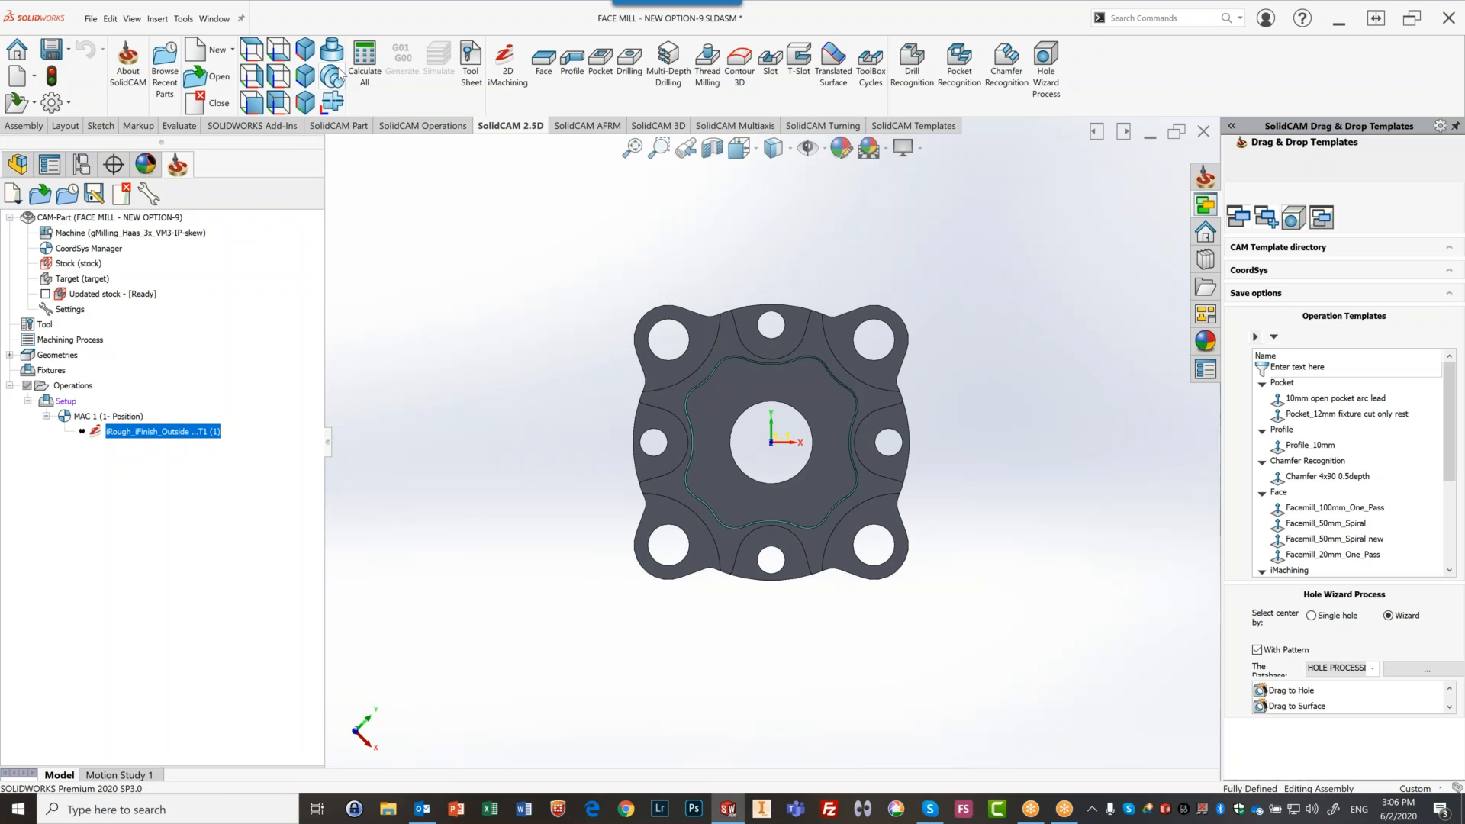
{"action": "left_click", "coordinate": [364, 61]}
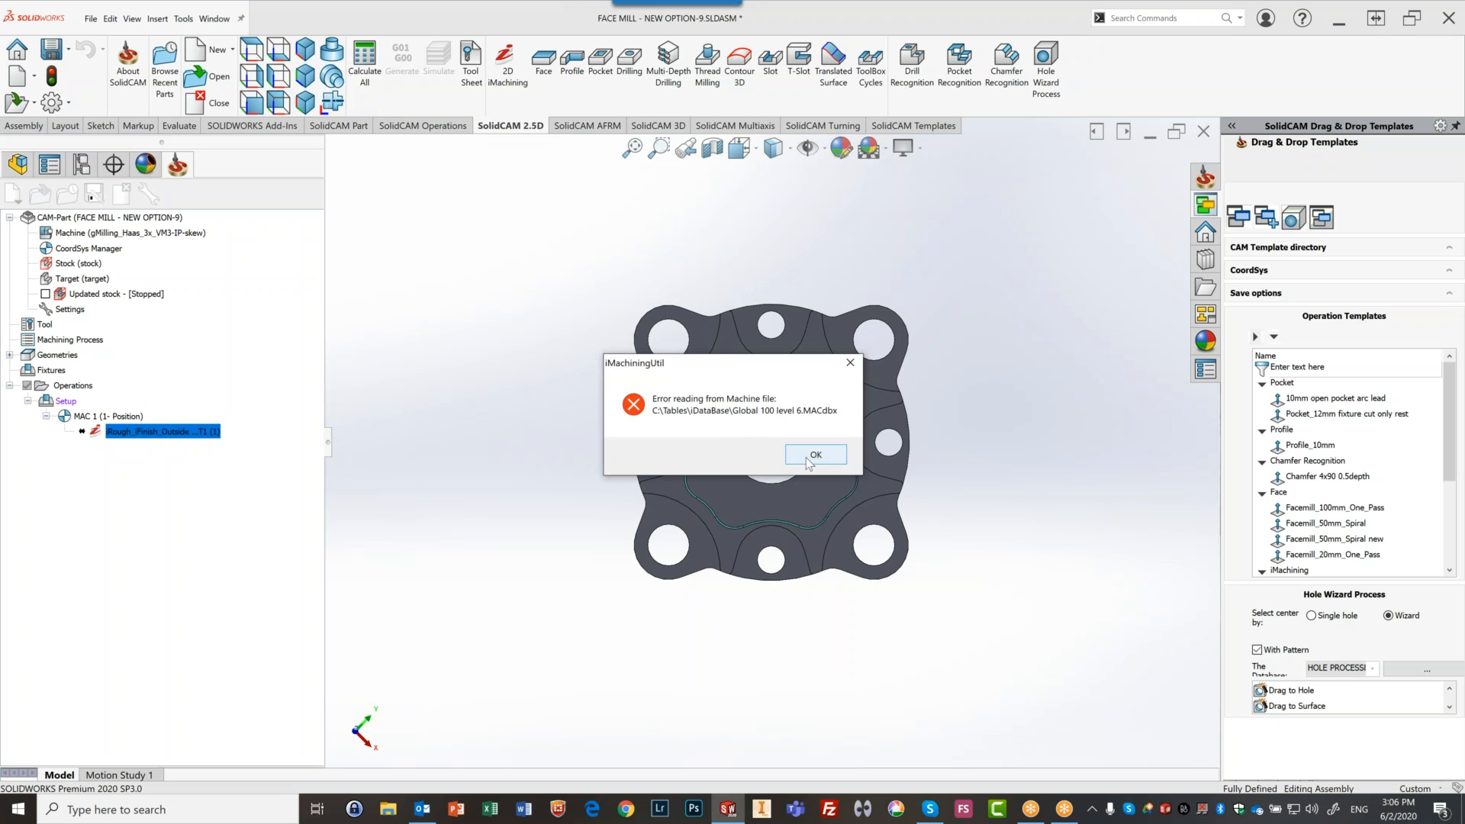
{"action": "left_click", "coordinate": [812, 455]}
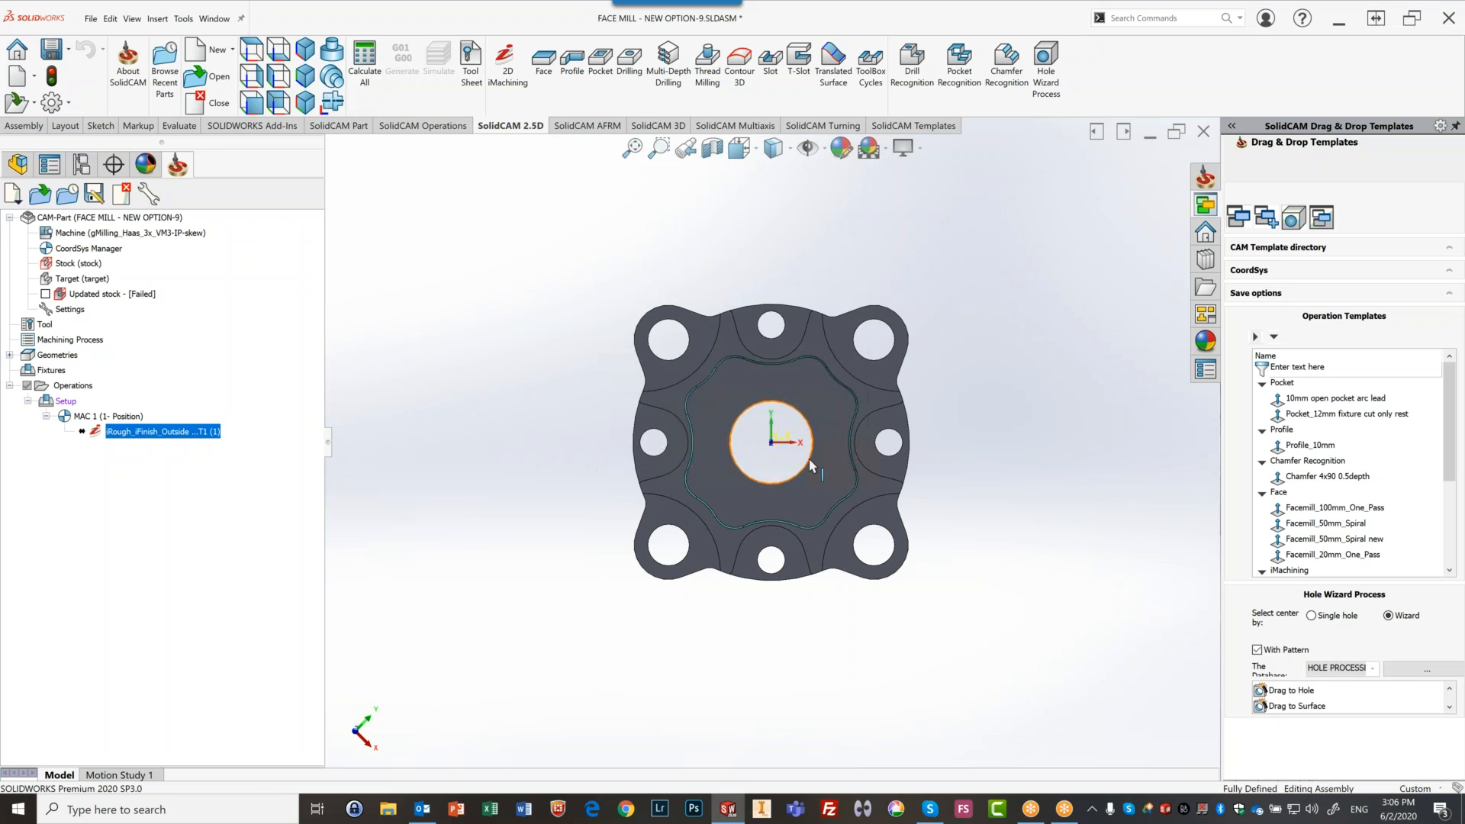
Set the CAM-Part's iMachining machine database to Global Machine and accept the milling part data
{"action": "left_click", "coordinate": [88, 218]}
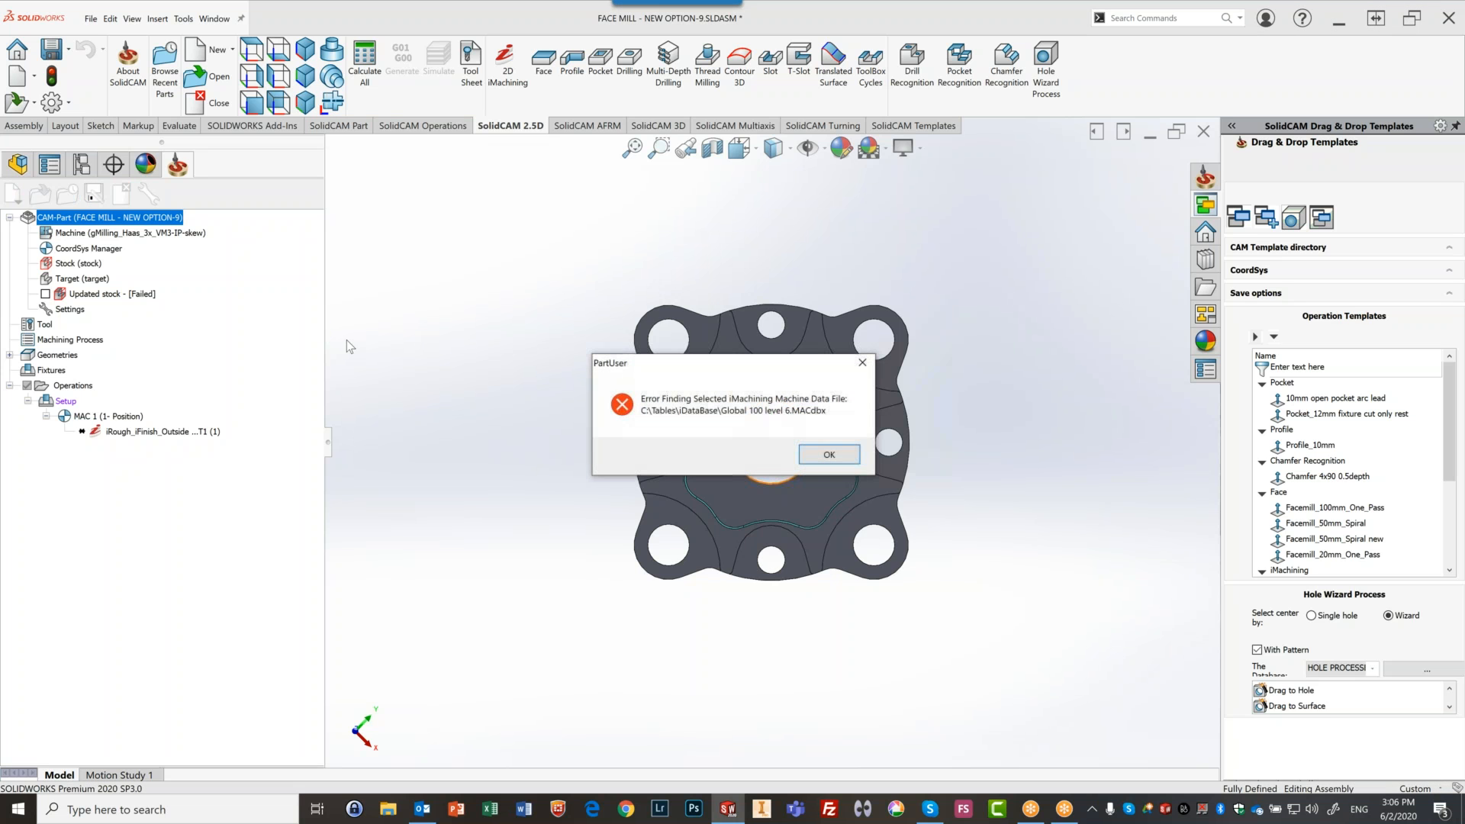
{"action": "left_click", "coordinate": [824, 456]}
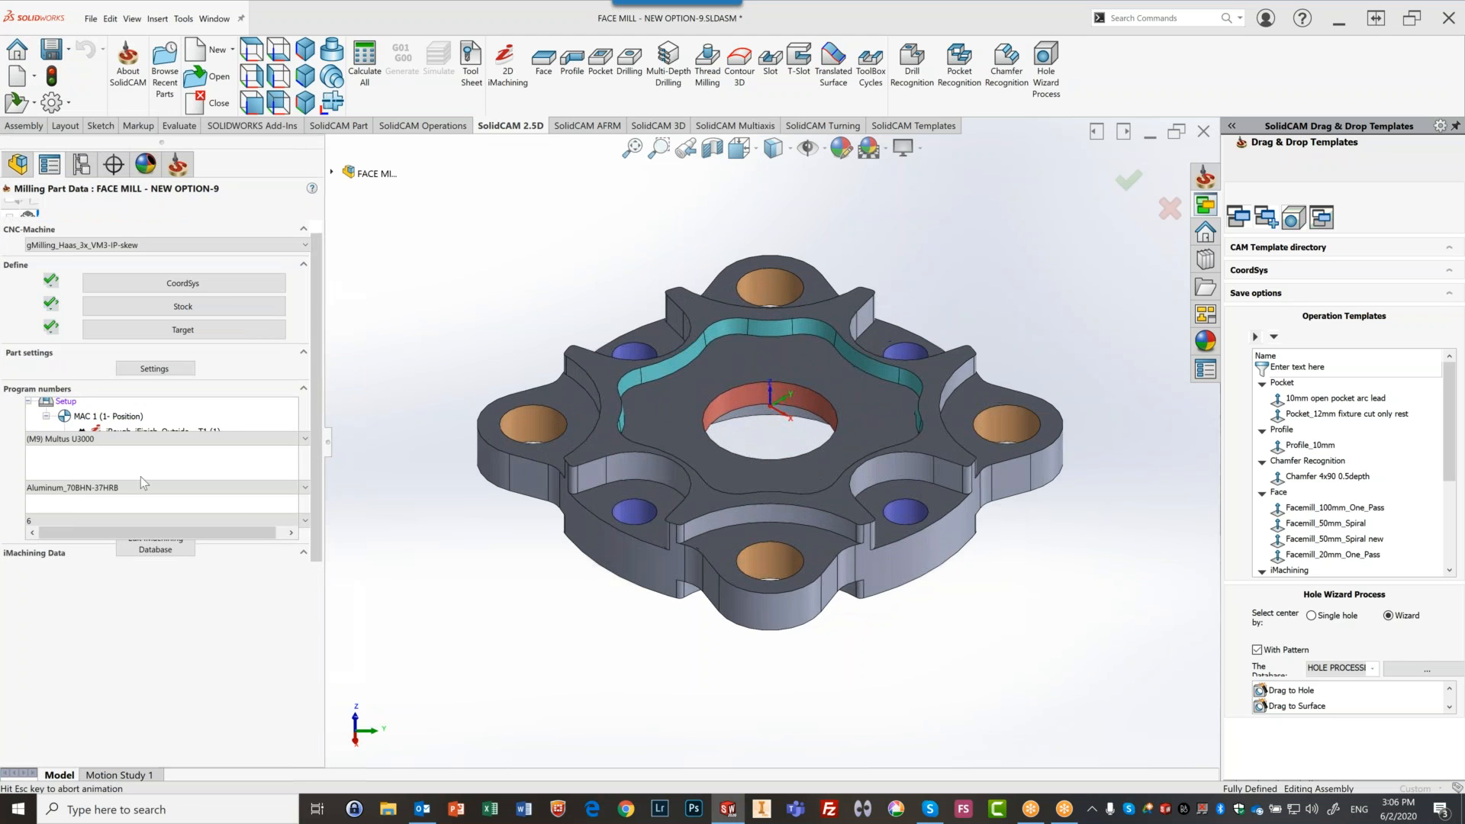
{"action": "left_click", "coordinate": [178, 422]}
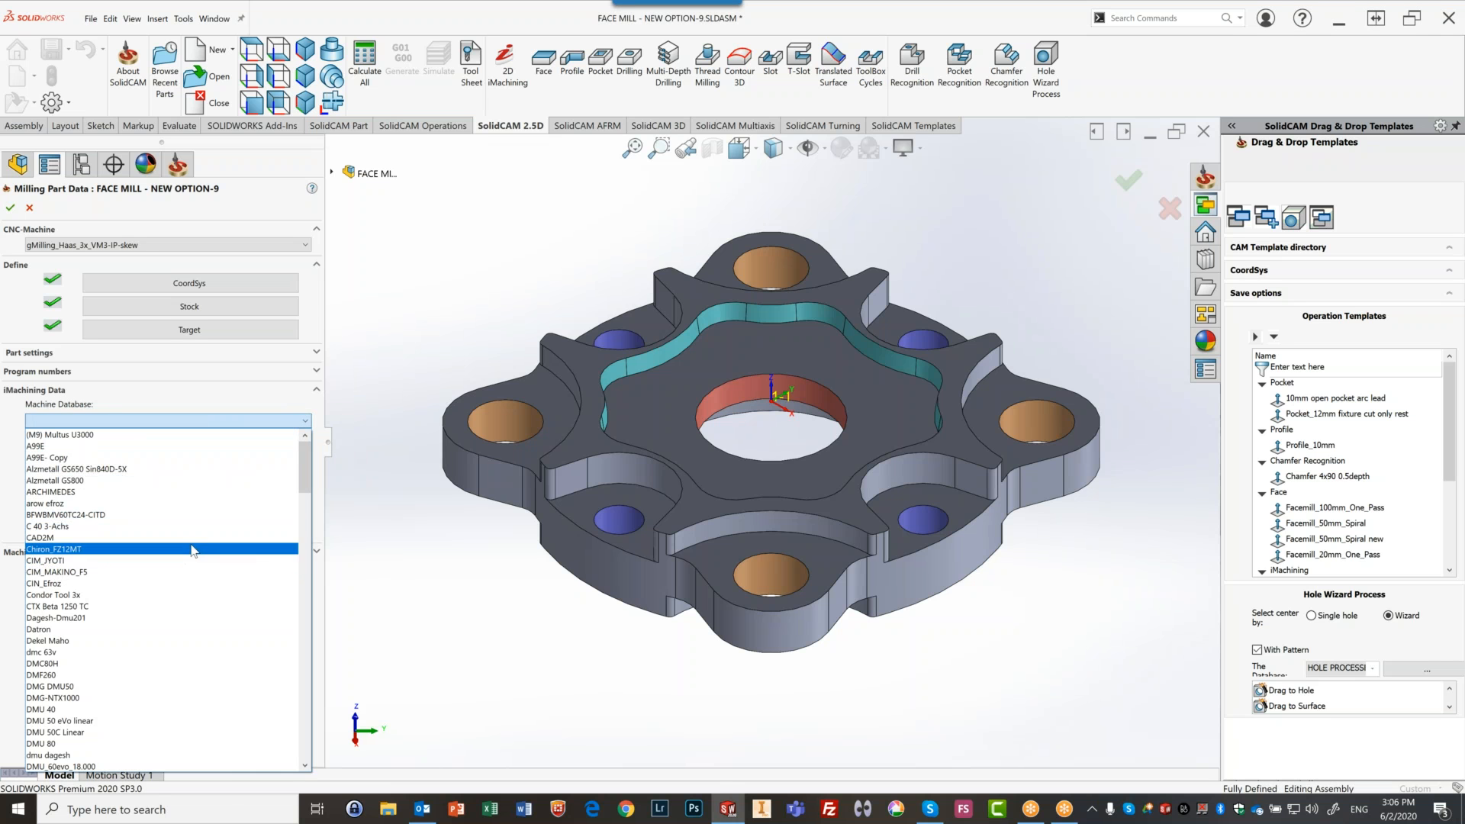
{"action": "scroll", "coordinate": [99, 531], "scroll_direction": "down", "scroll_amount": 8}
{"action": "scroll", "coordinate": [99, 530], "scroll_direction": "down", "scroll_amount": 5}
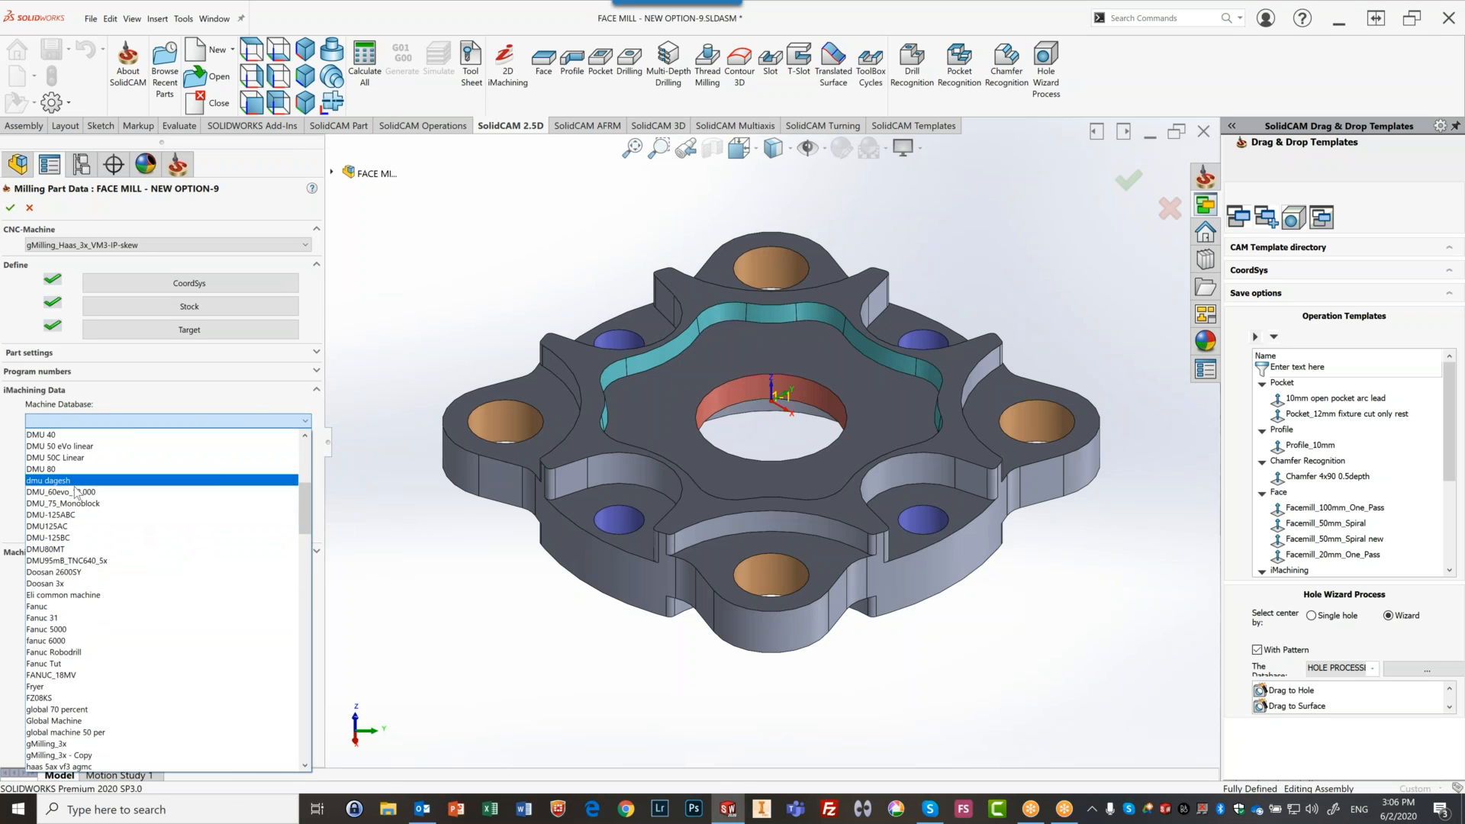
{"action": "scroll", "coordinate": [139, 557], "scroll_direction": "down", "scroll_amount": 3}
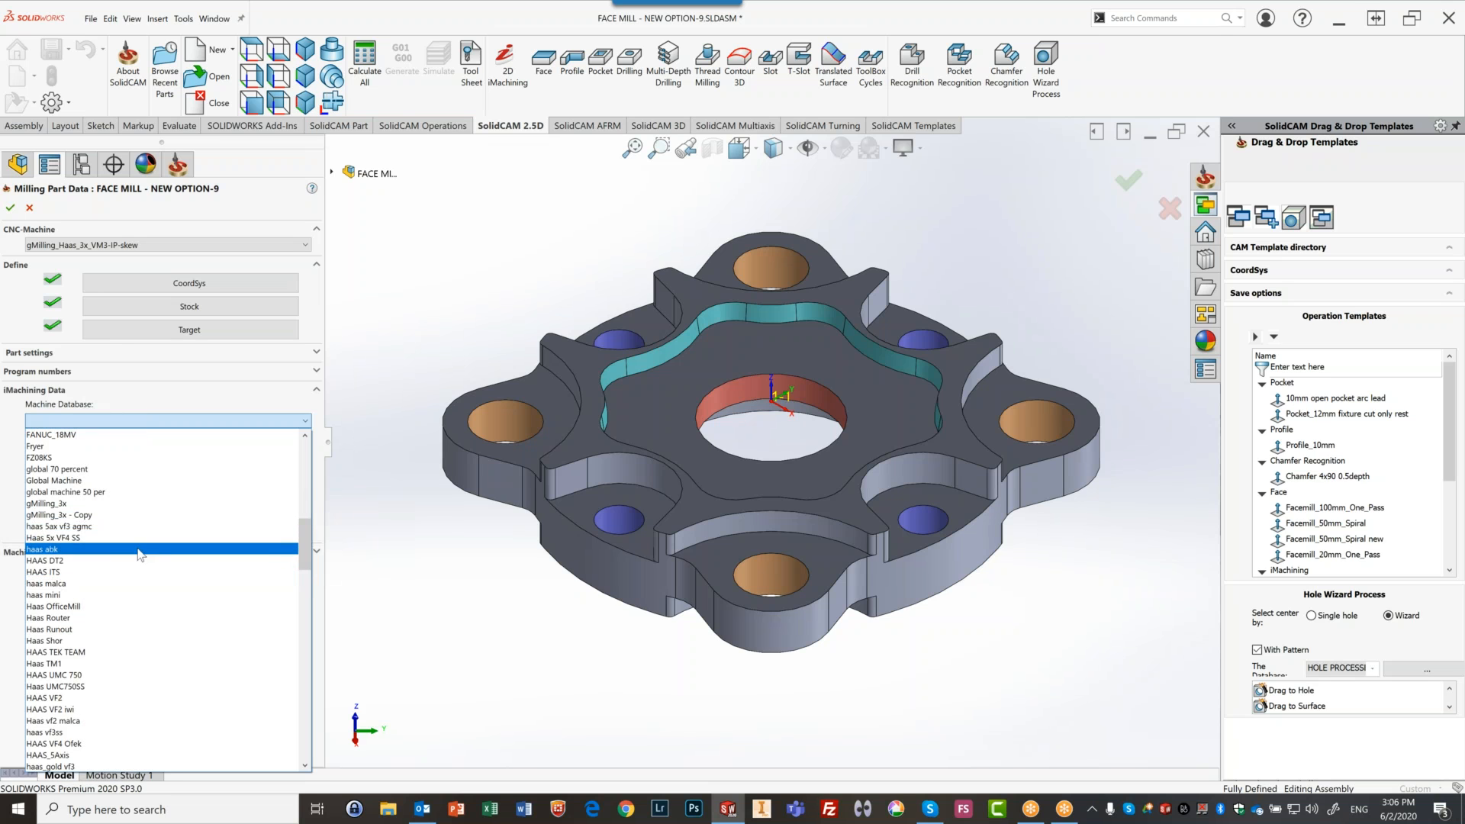
{"action": "left_click", "coordinate": [139, 480]}
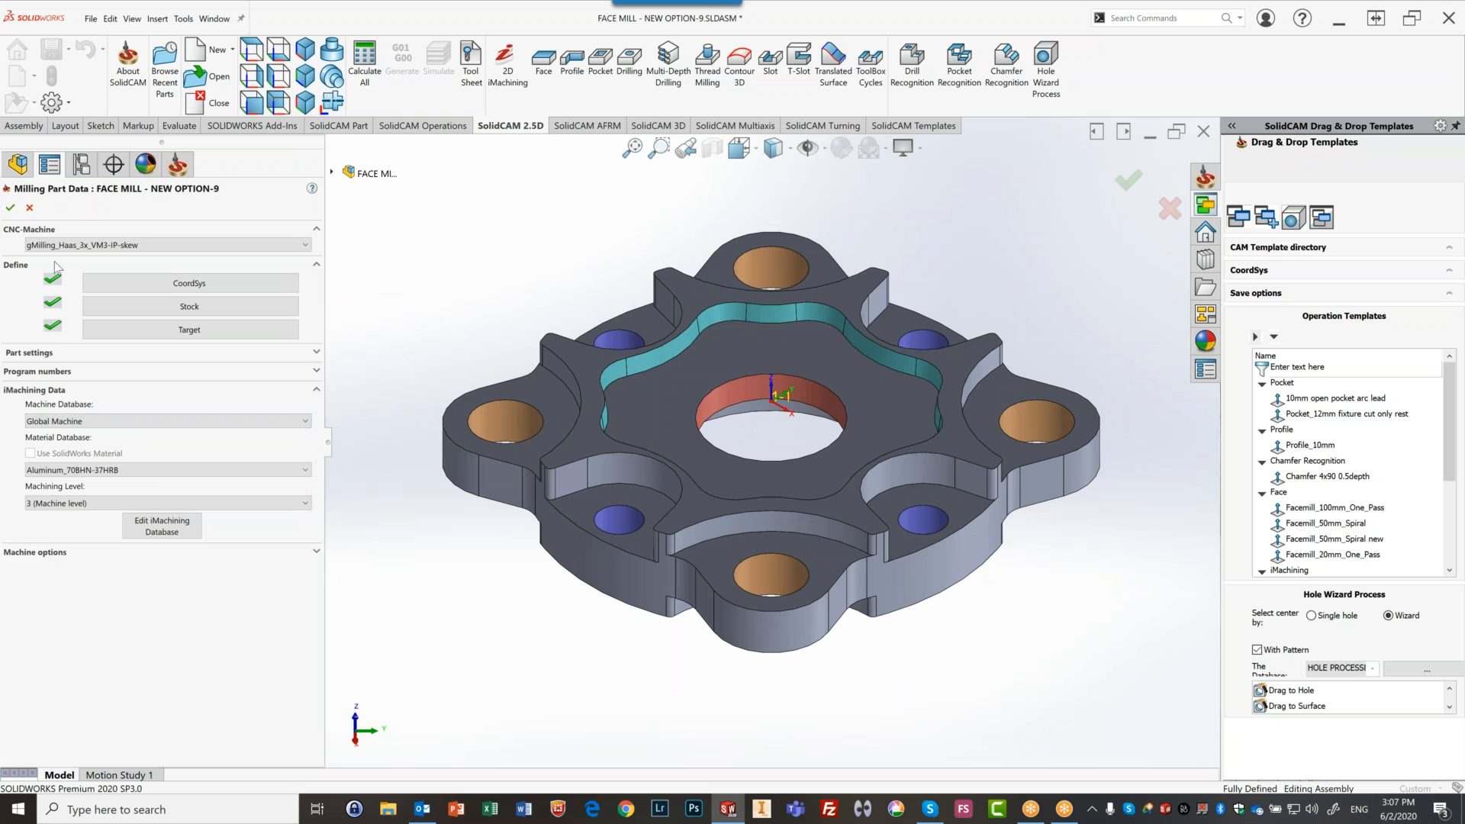
{"action": "left_click", "coordinate": [11, 207]}
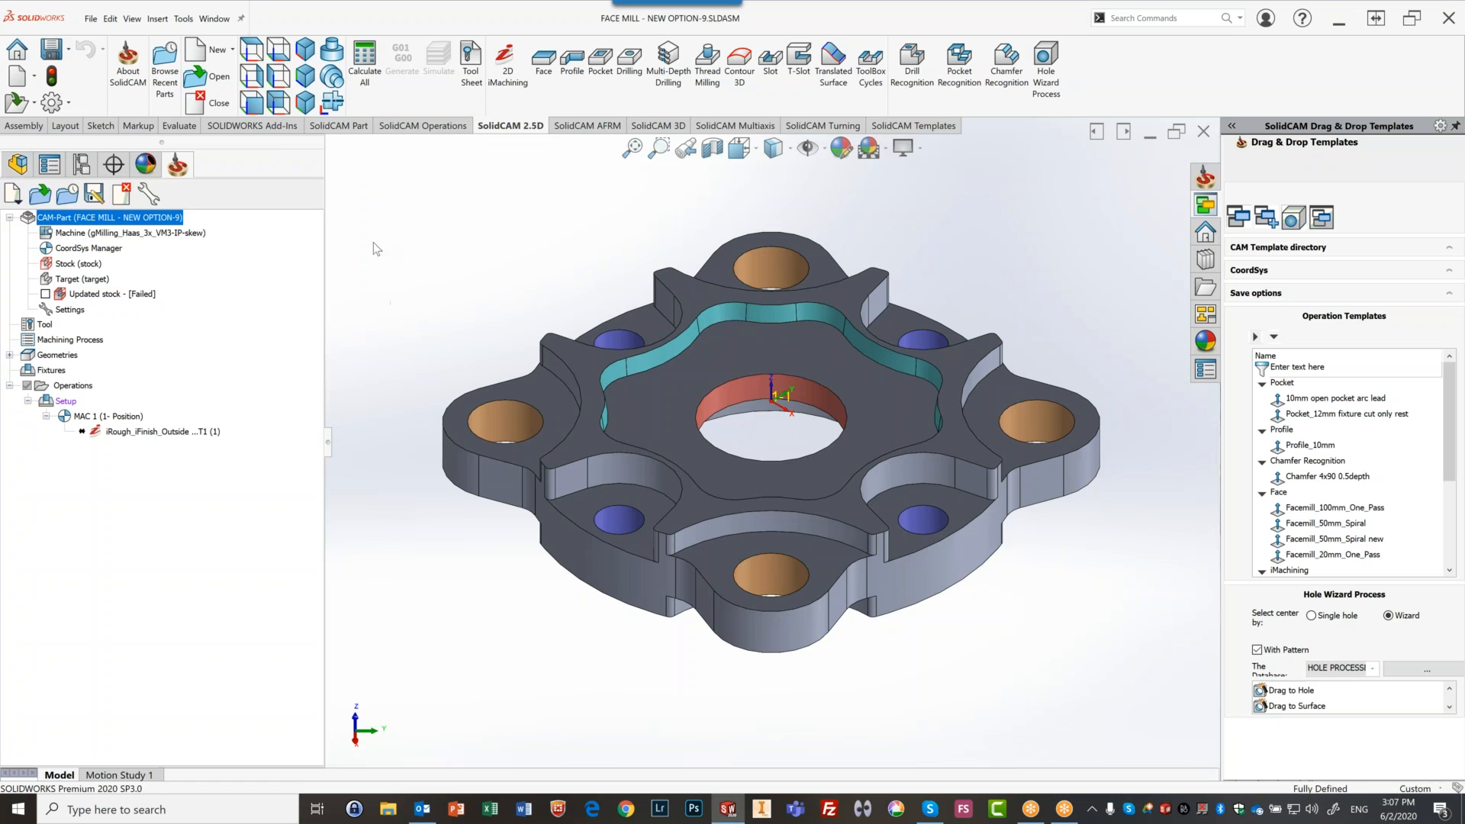
Recalculate all operations and view the resulting outside toolpath from the top of the flange
{"action": "left_click", "coordinate": [363, 61]}
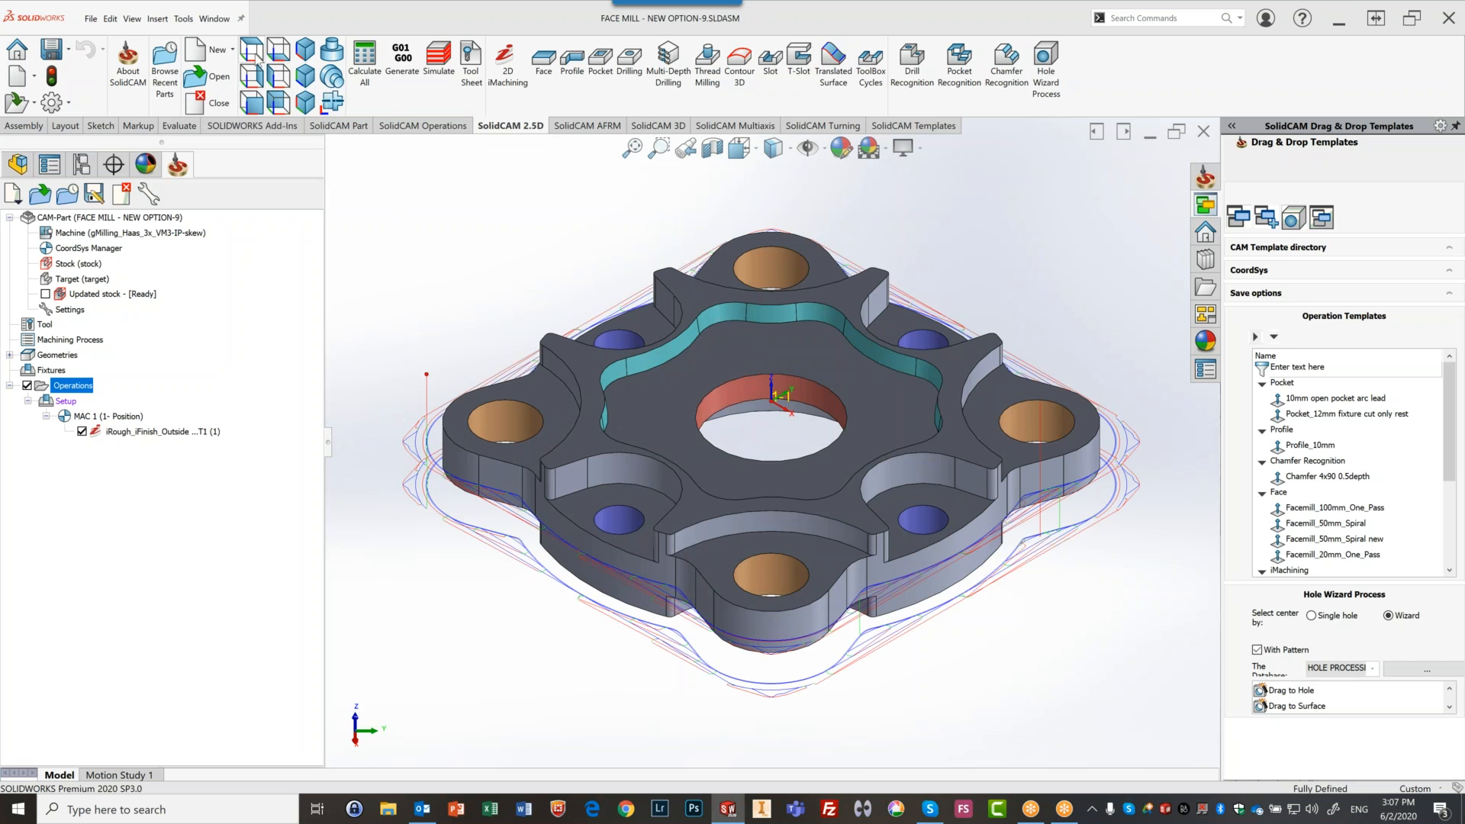
{"action": "left_click", "coordinate": [257, 59]}
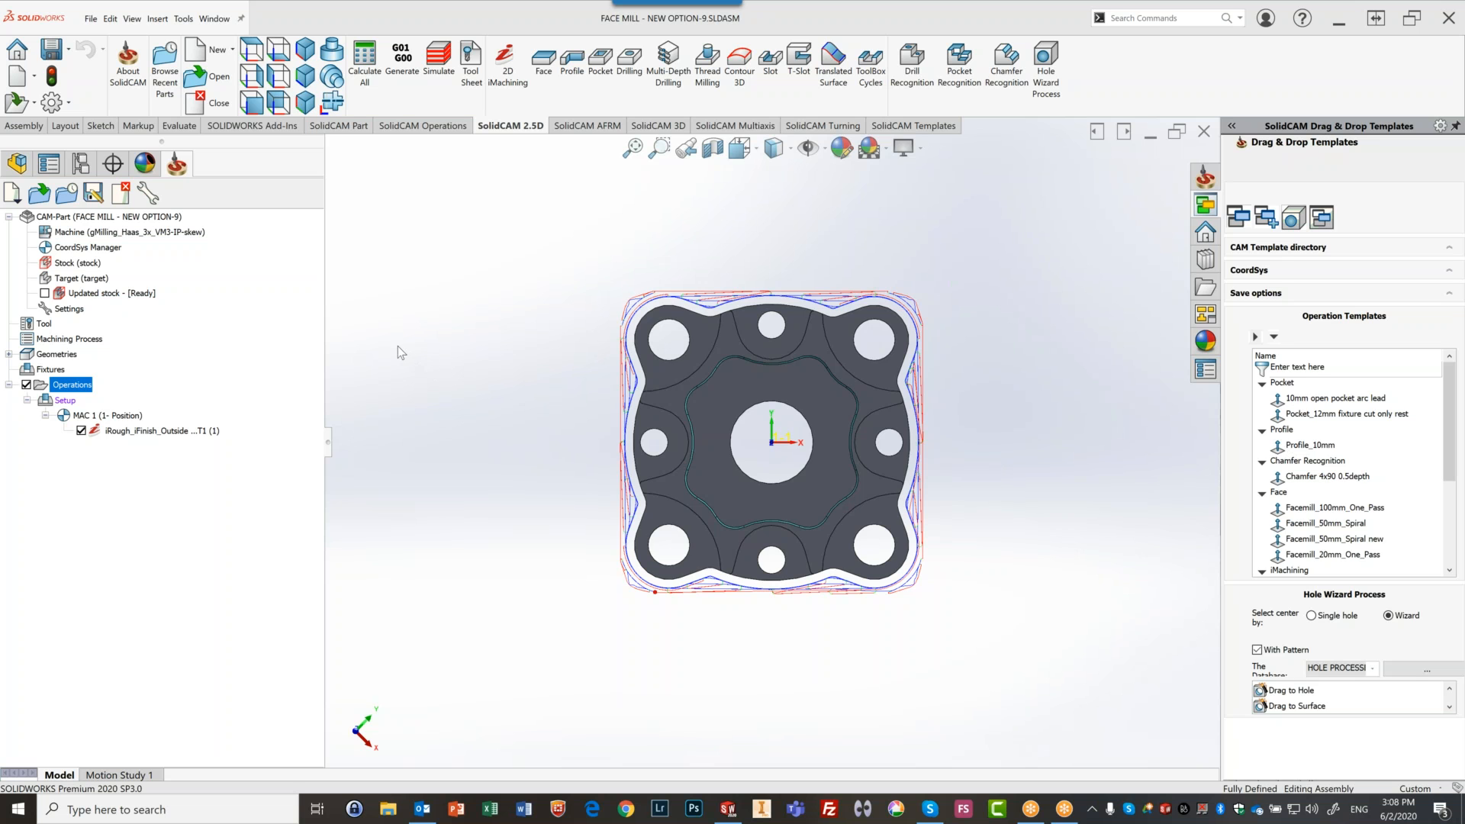
Open the recent CAM-Part named channel on channel off
{"action": "left_click", "coordinate": [165, 93]}
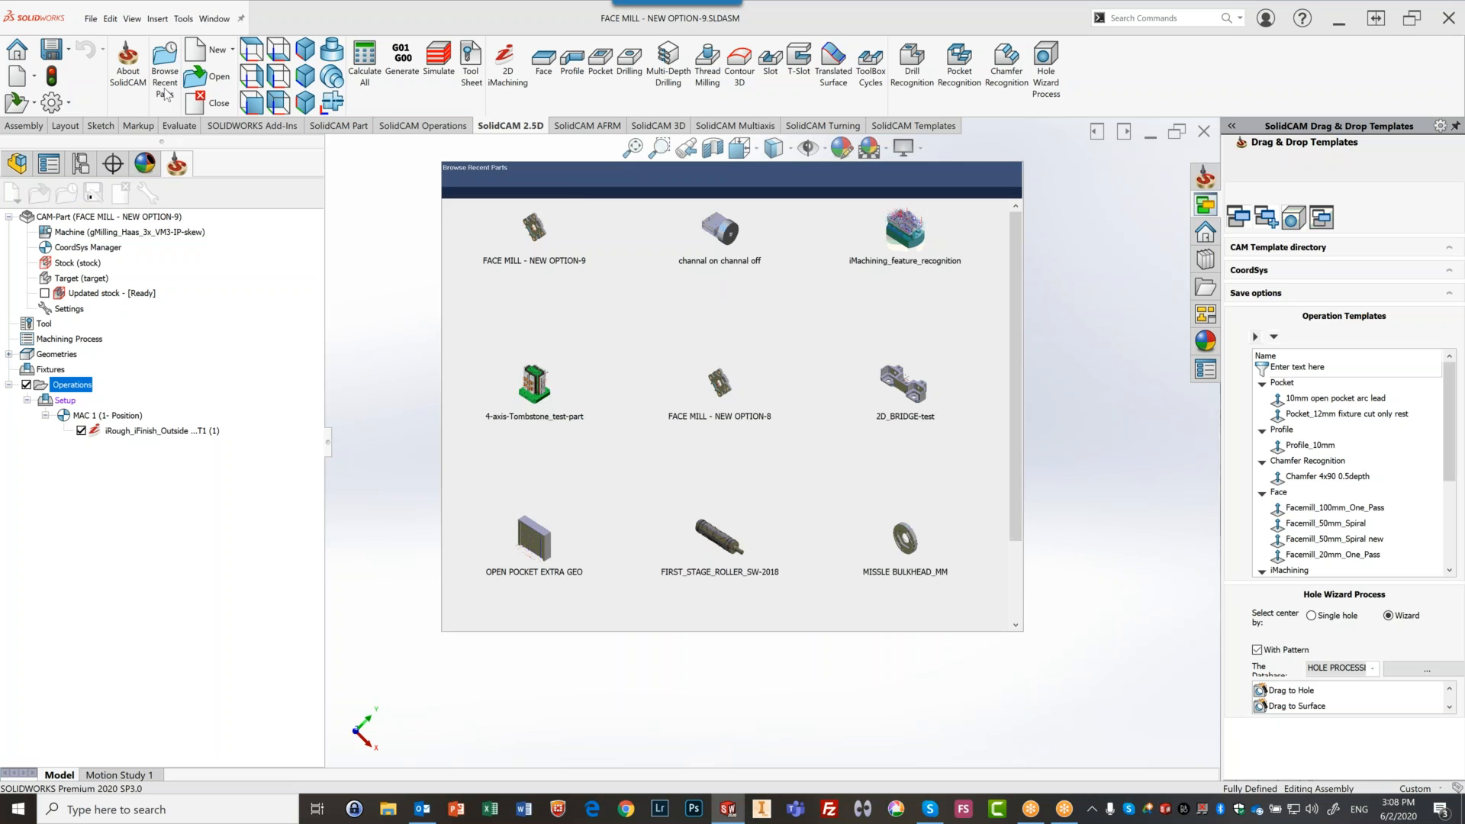
{"action": "left_click", "coordinate": [706, 261]}
{"action": "left_click", "coordinate": [705, 256]}
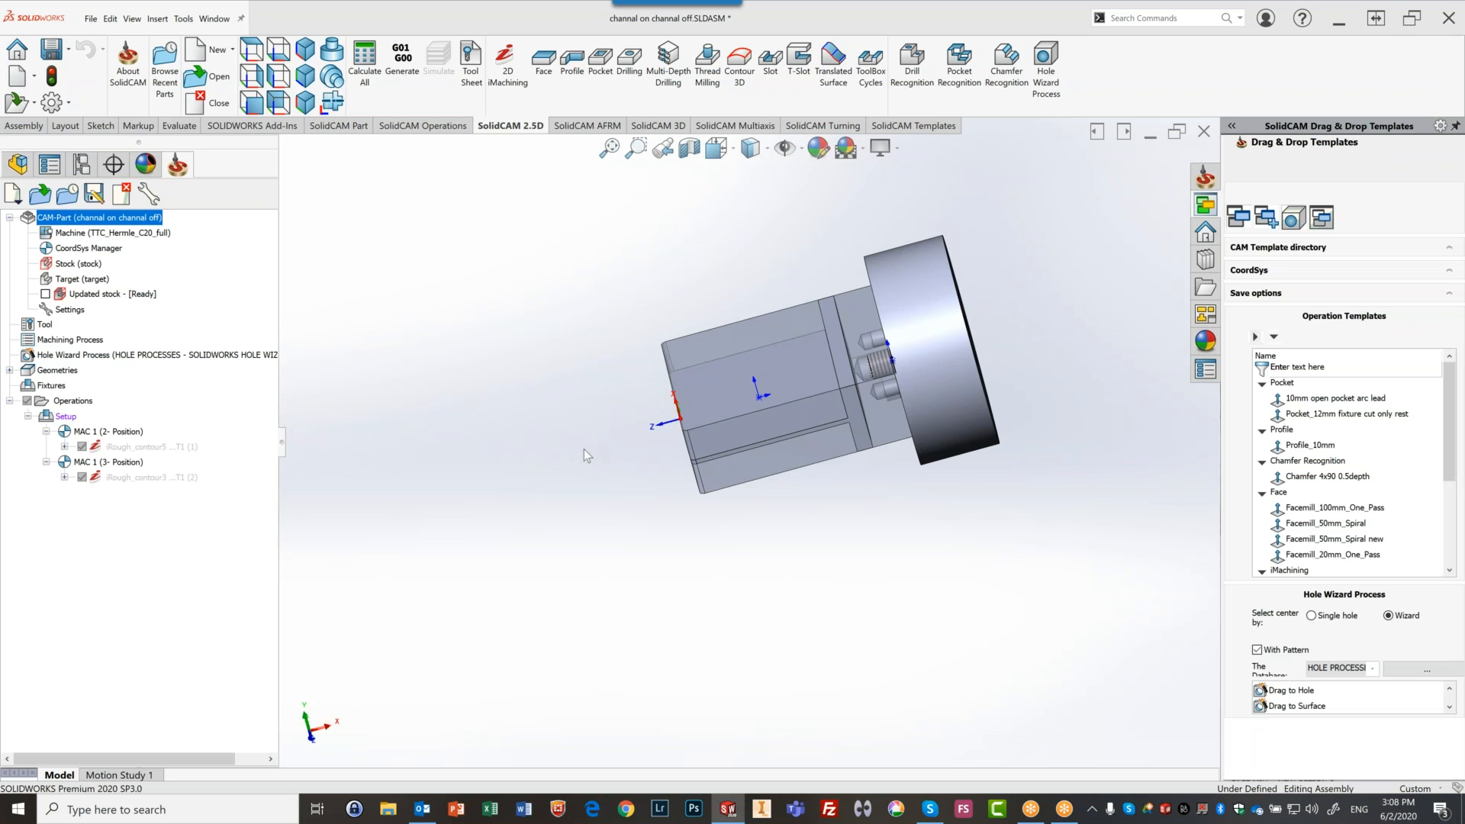
Examine the block and its round base from several sides, including the MAC 1 (2- Position) coordinate system's isometric view
{"action": "middle_click_drag", "start_coordinate": [586, 449], "coordinate": [631, 403]}
{"action": "scroll", "coordinate": [858, 444], "scroll_direction": "down", "scroll_amount": 2}
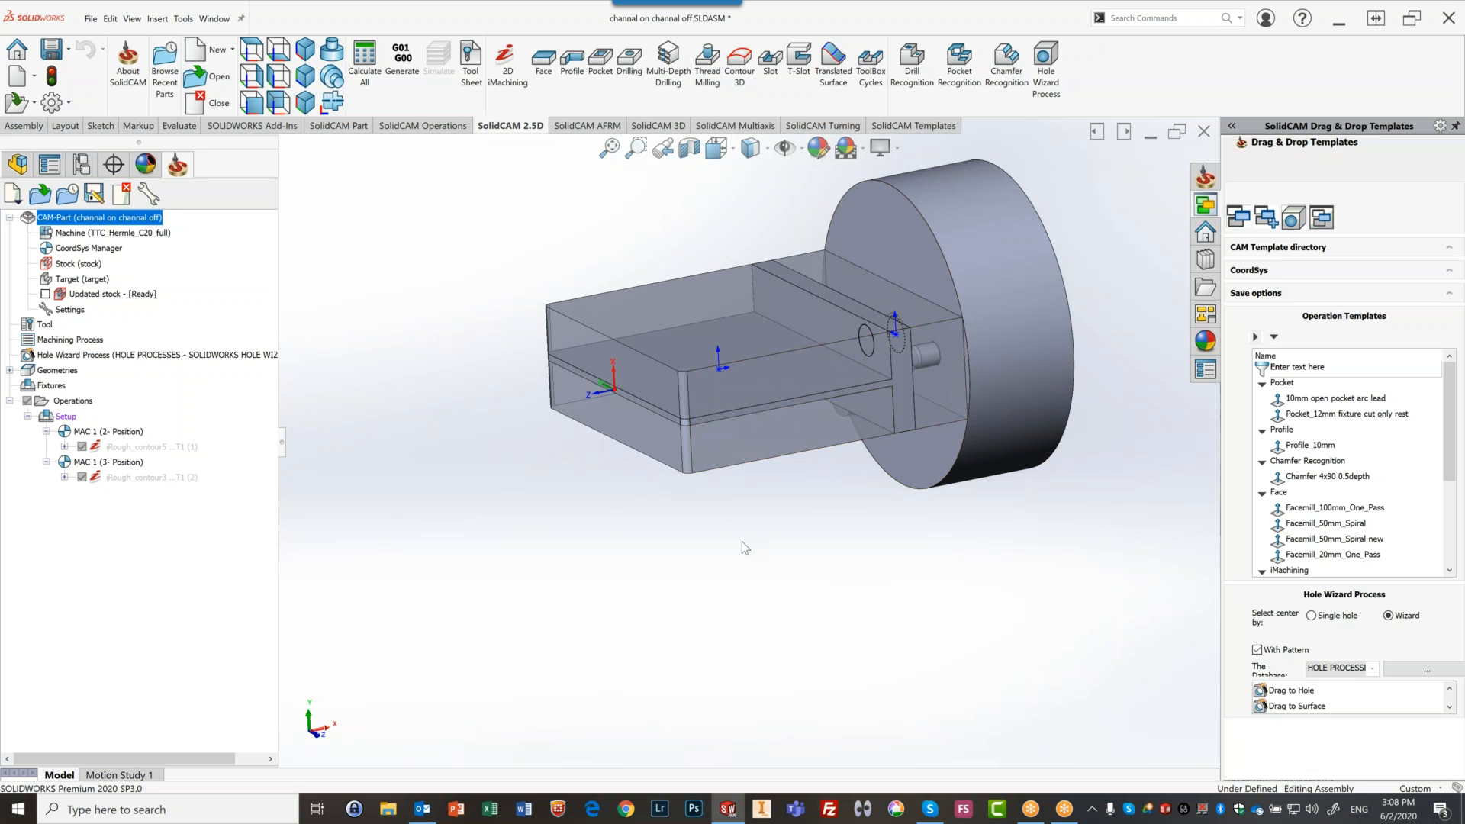
{"action": "middle_click_drag", "start_coordinate": [739, 529], "coordinate": [725, 260]}
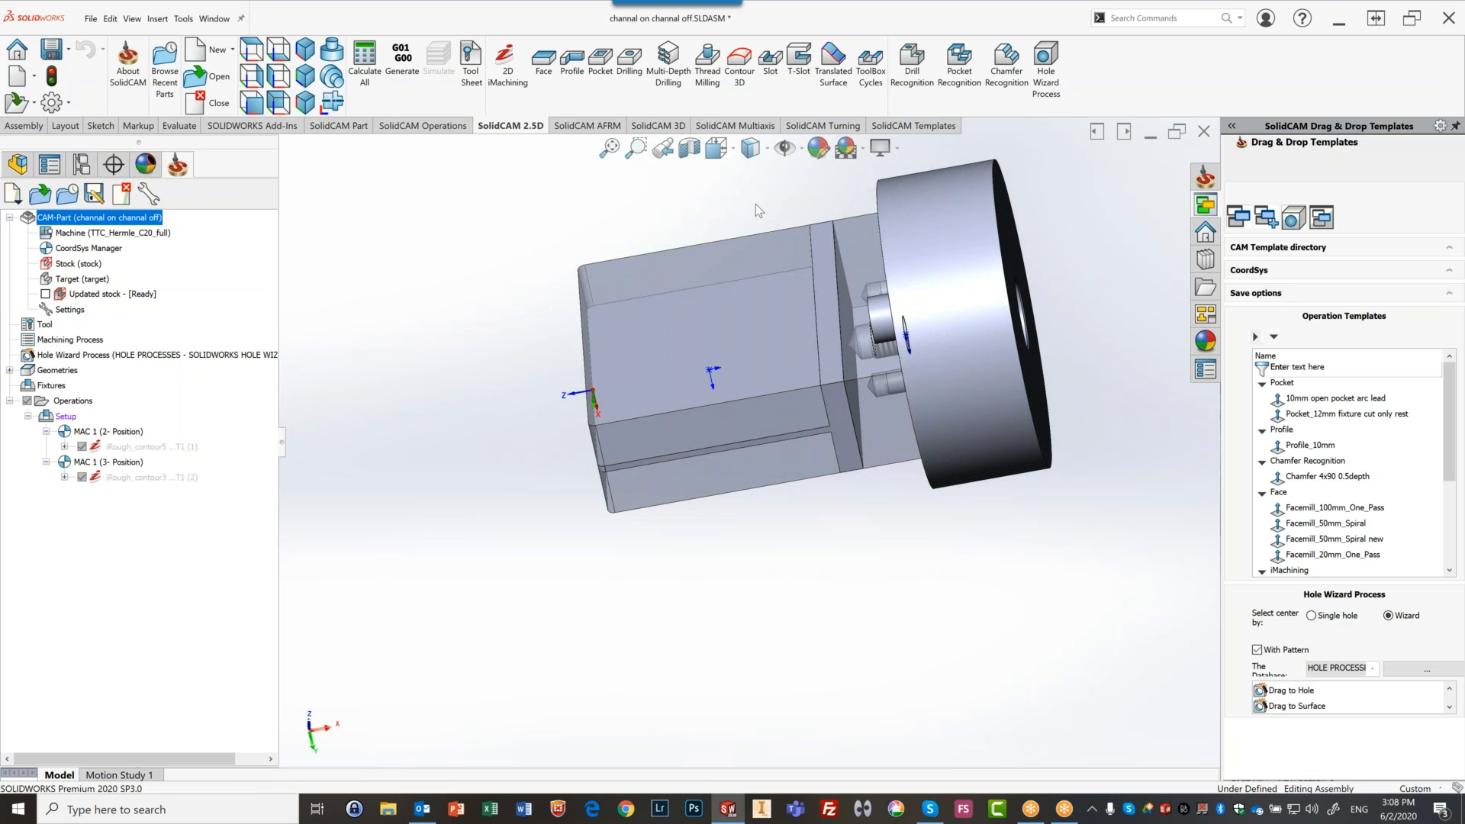
{"action": "middle_click_drag", "start_coordinate": [757, 224], "coordinate": [462, 239]}
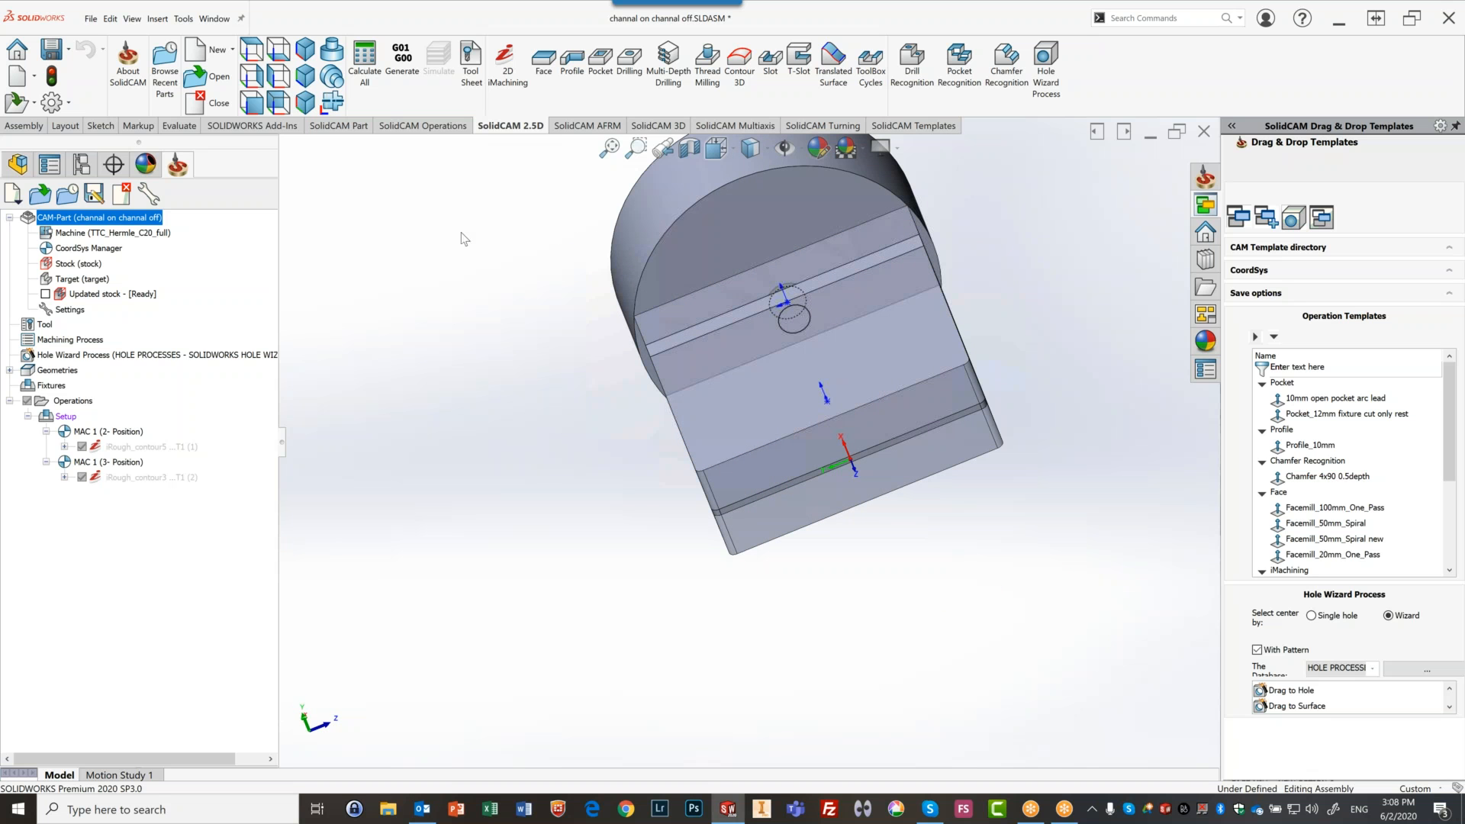
{"action": "left_click", "coordinate": [95, 432]}
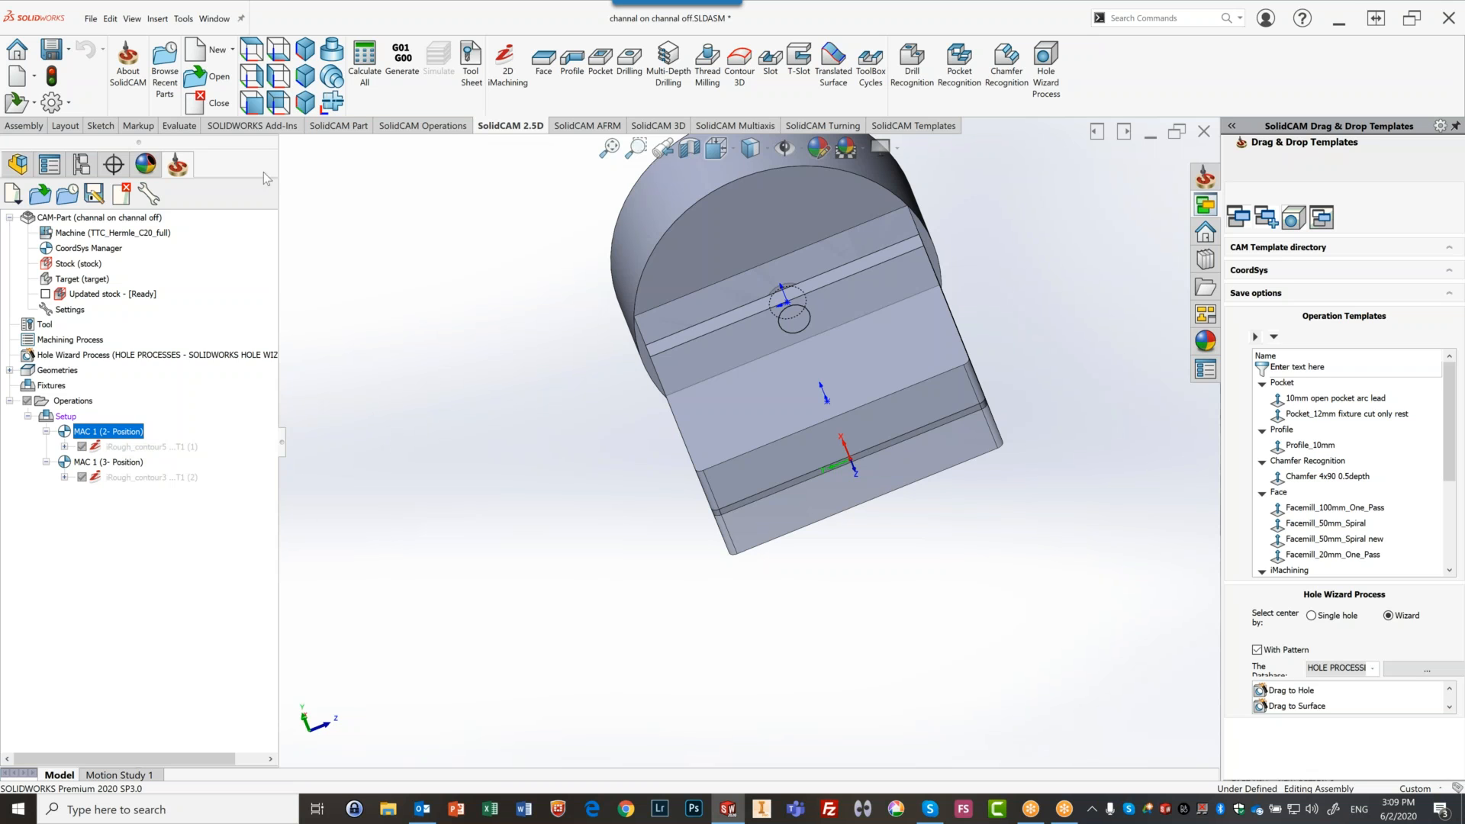
{"action": "left_click", "coordinate": [307, 49]}
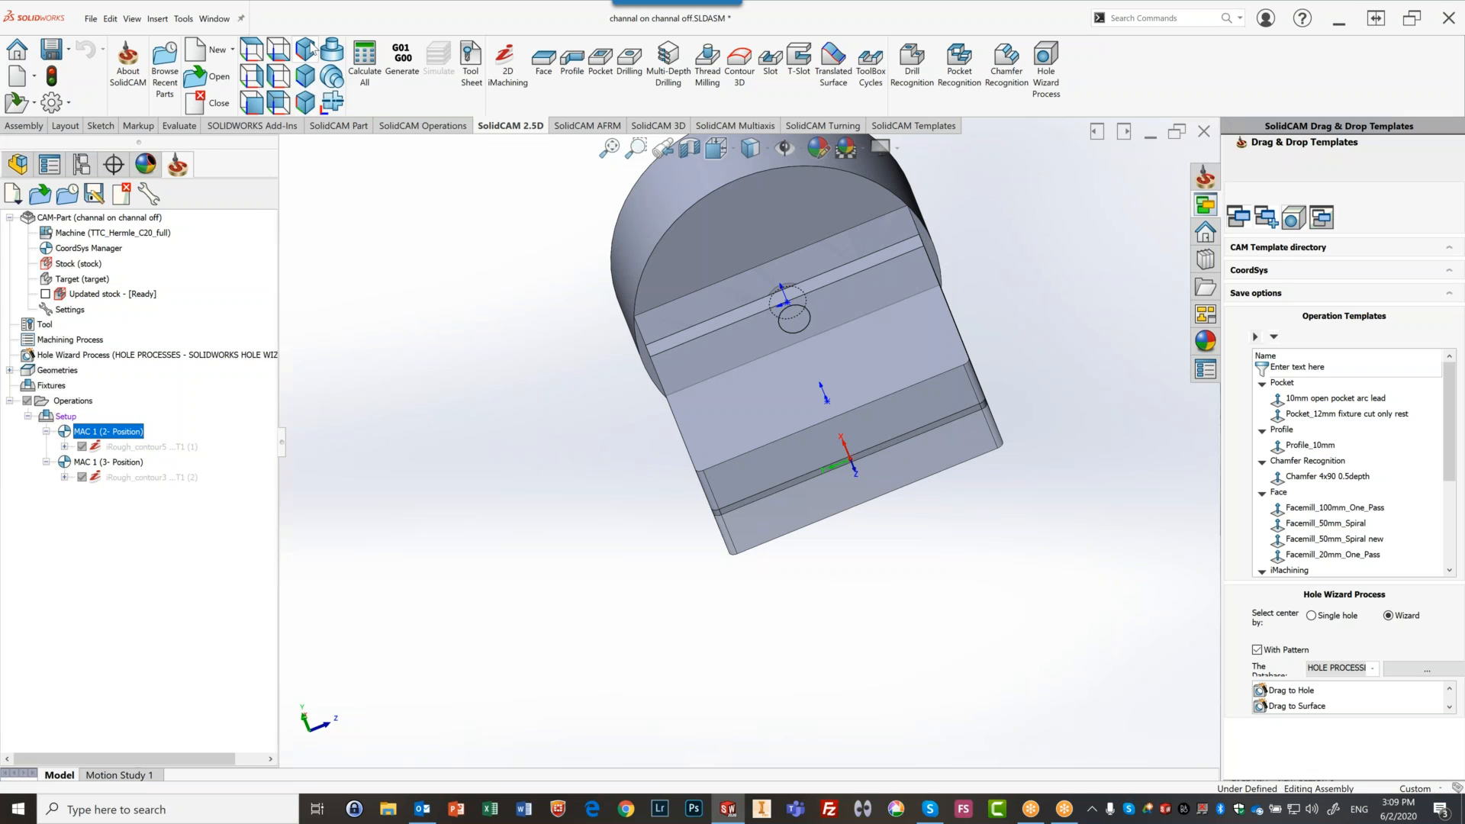
{"action": "double_click", "coordinate": [107, 434]}
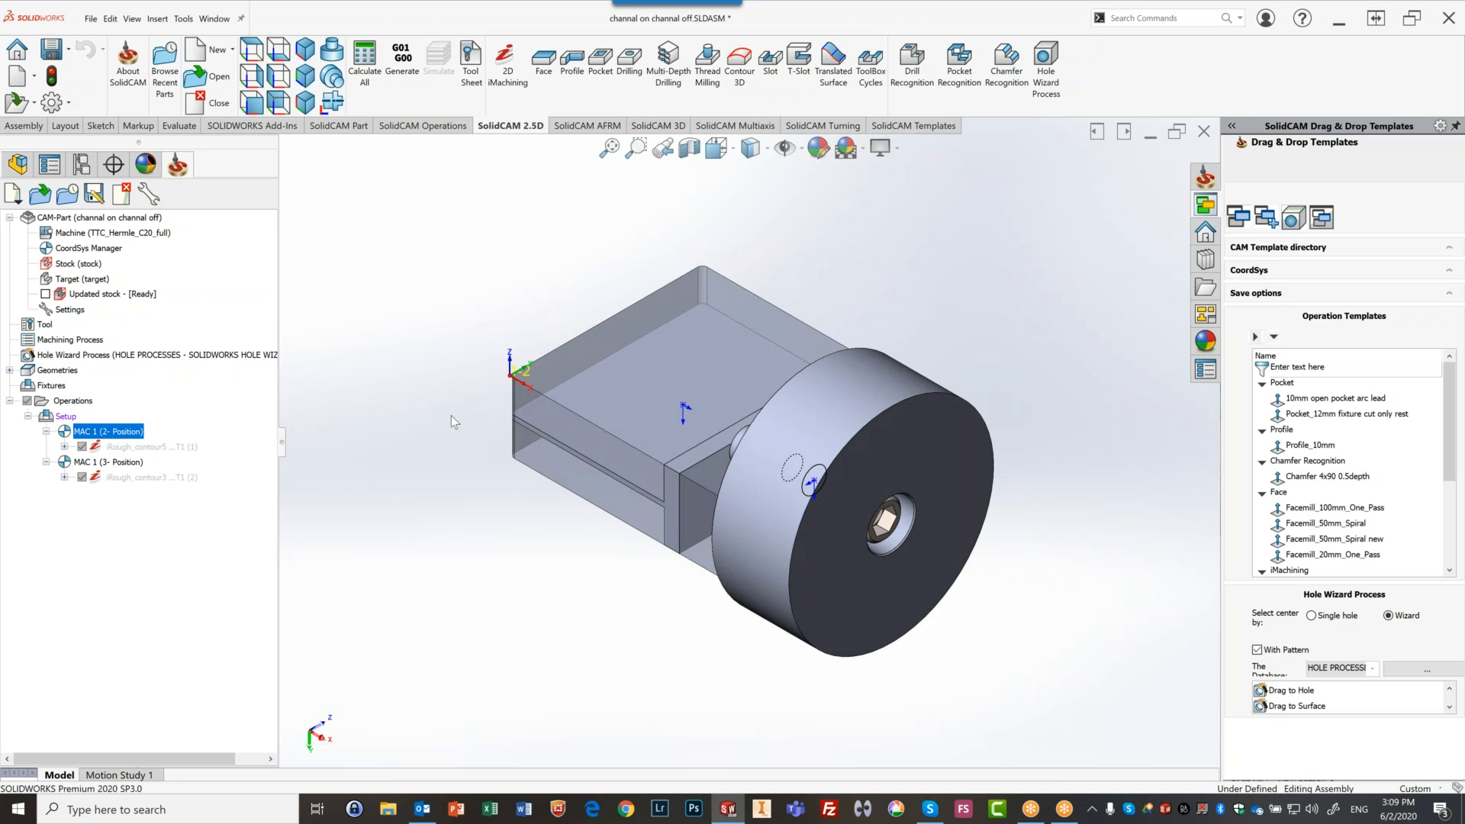
{"action": "middle_click_drag", "start_coordinate": [464, 409], "coordinate": [497, 473]}
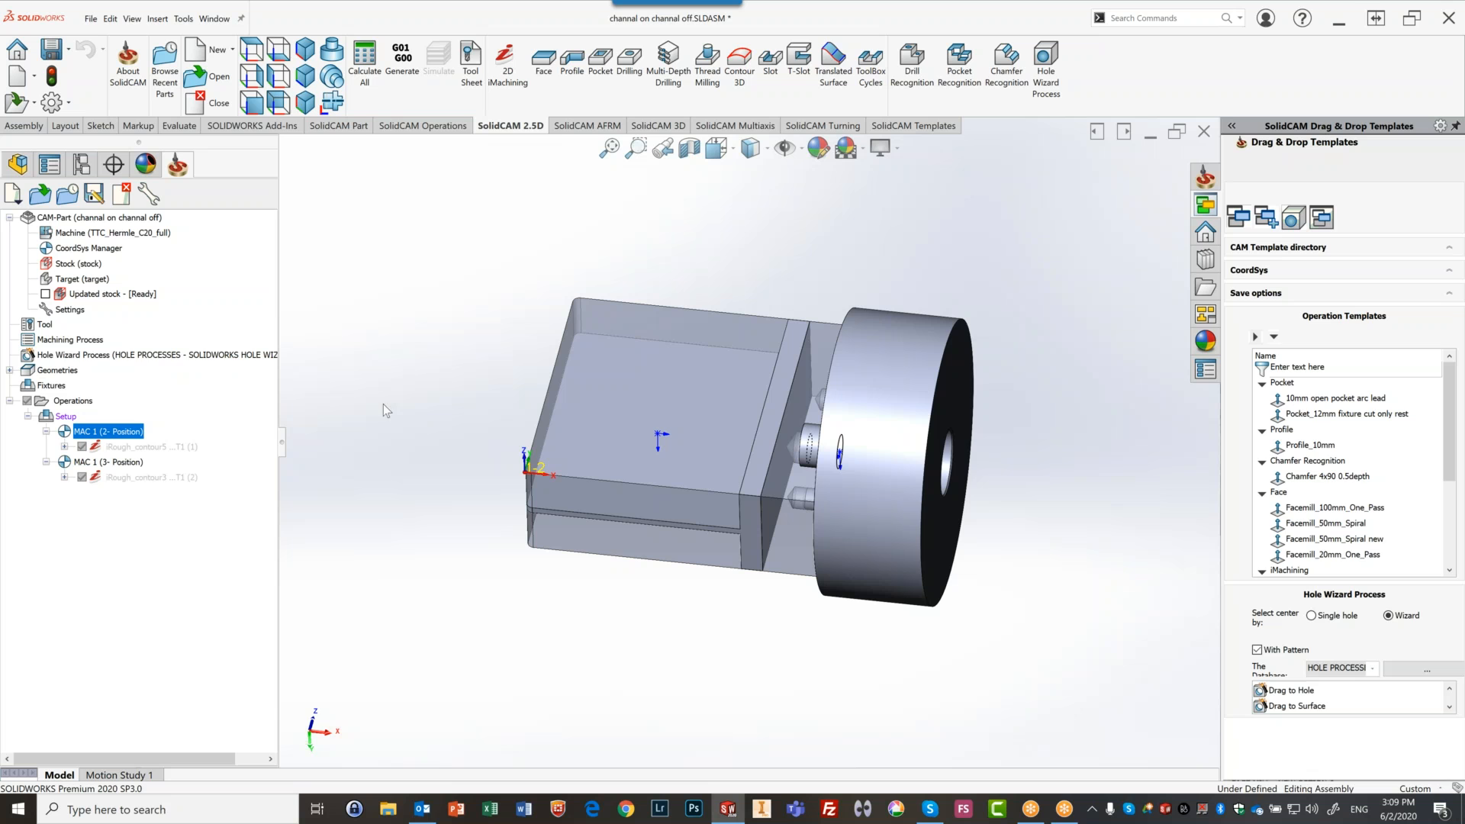
Create a 2D iMachining operation using iRough + iFinish, the second feature recognition mode and coordinate system MAC 1 (2- Position)
{"action": "left_click", "coordinate": [518, 75]}
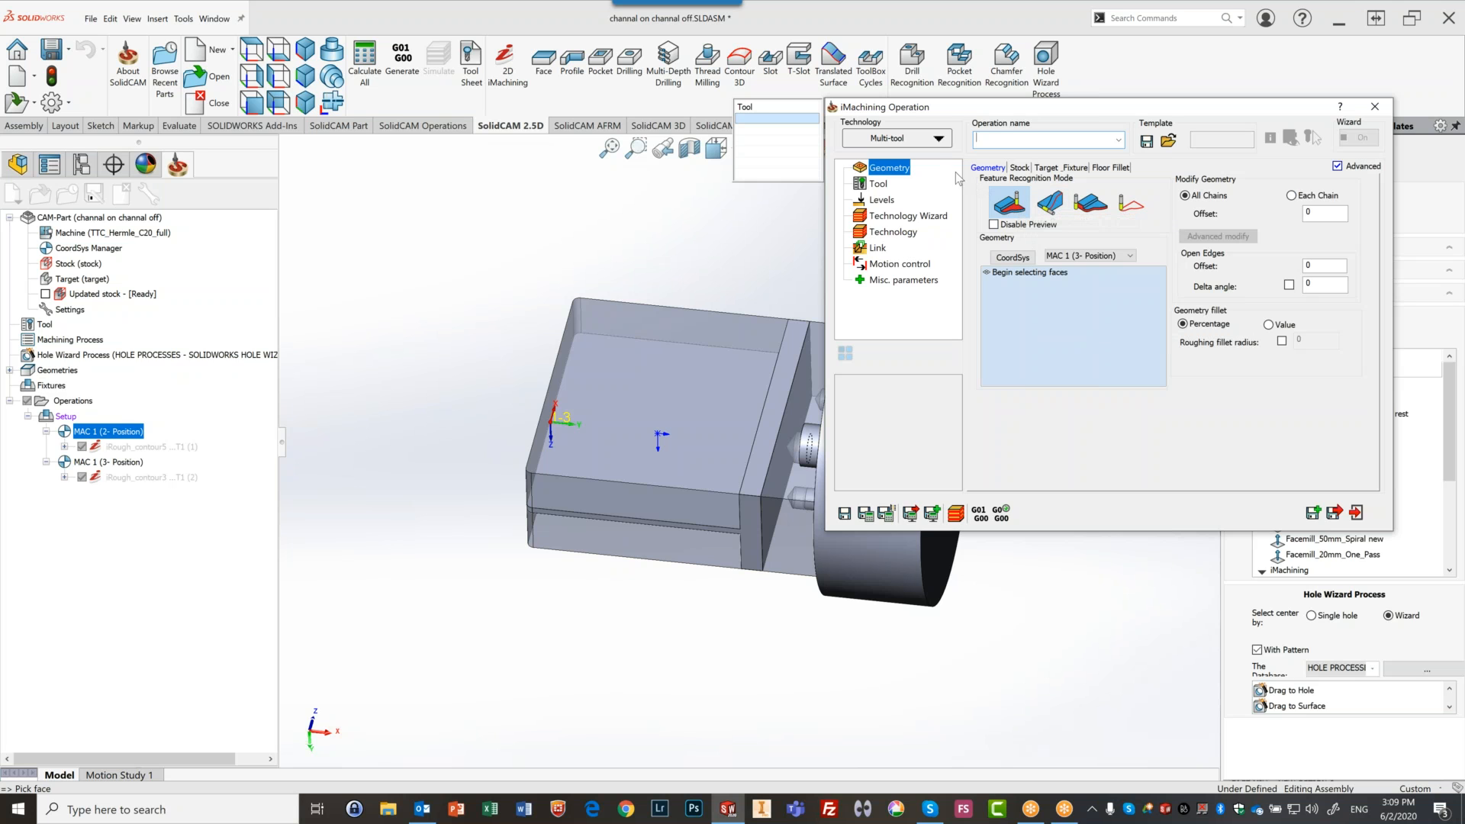
{"action": "left_click", "coordinate": [871, 145]}
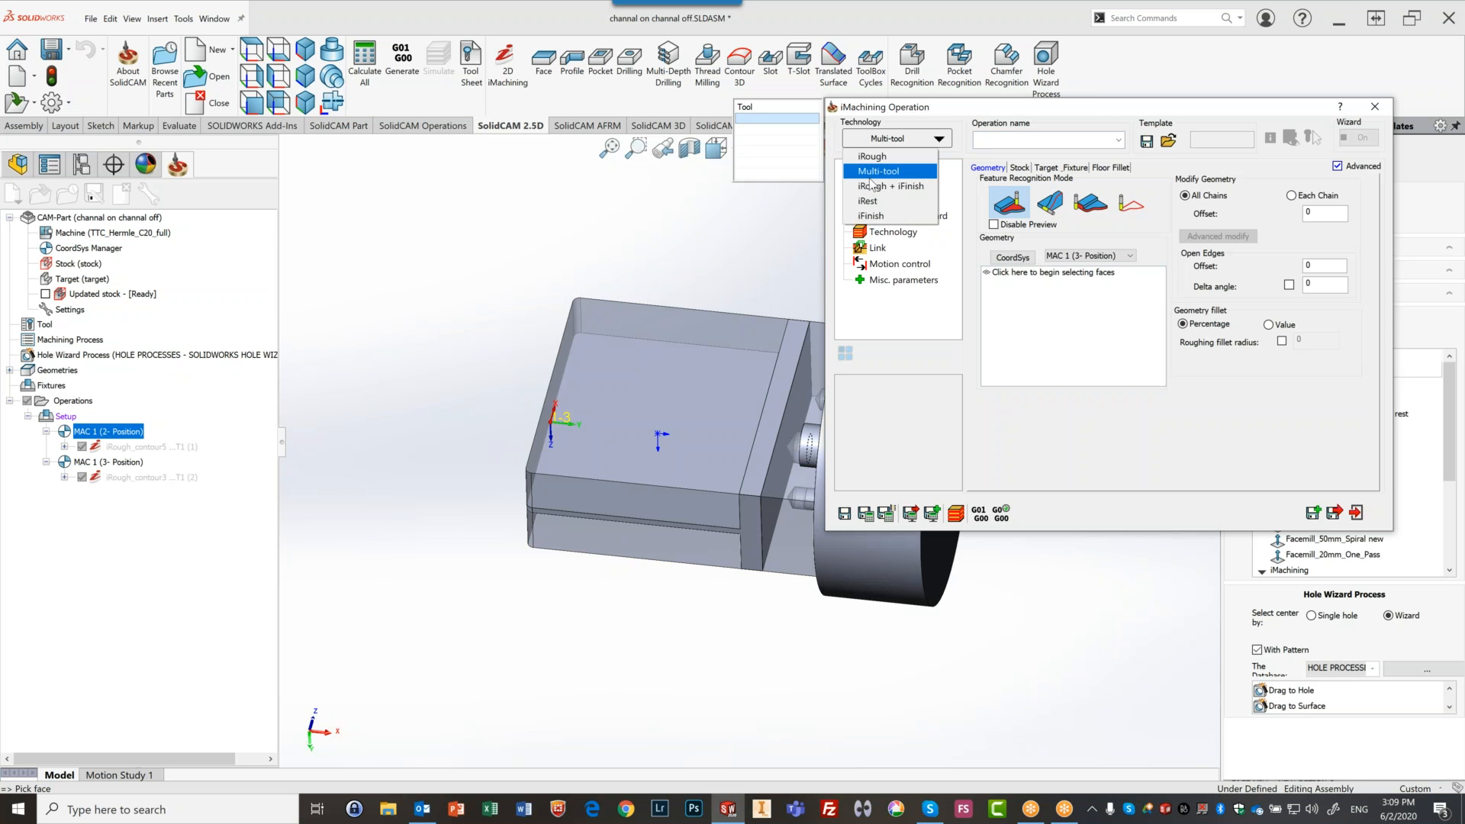
{"action": "left_click", "coordinate": [871, 188]}
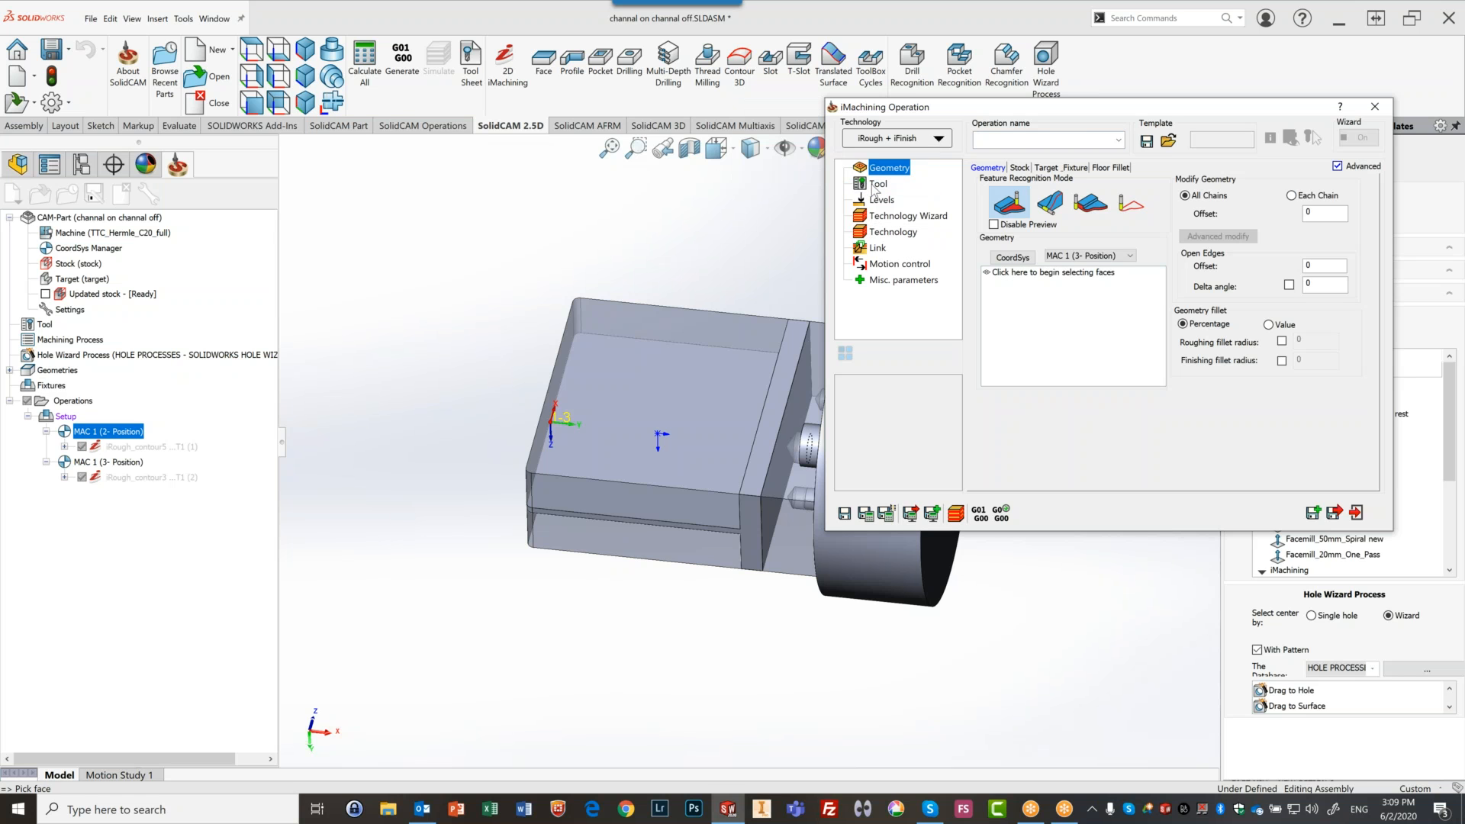
{"action": "left_click", "coordinate": [1050, 203]}
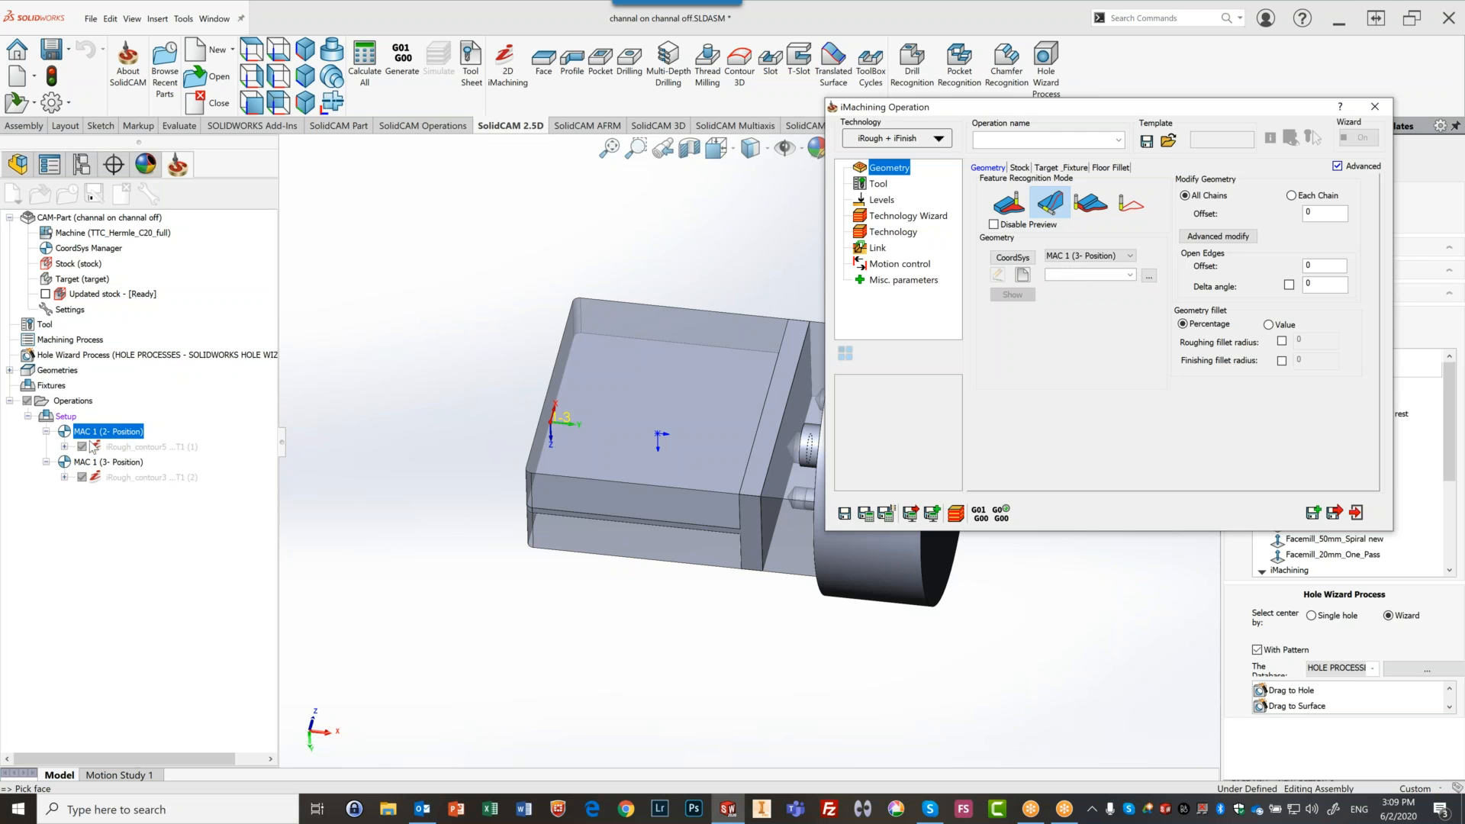
{"action": "left_click", "coordinate": [1090, 256]}
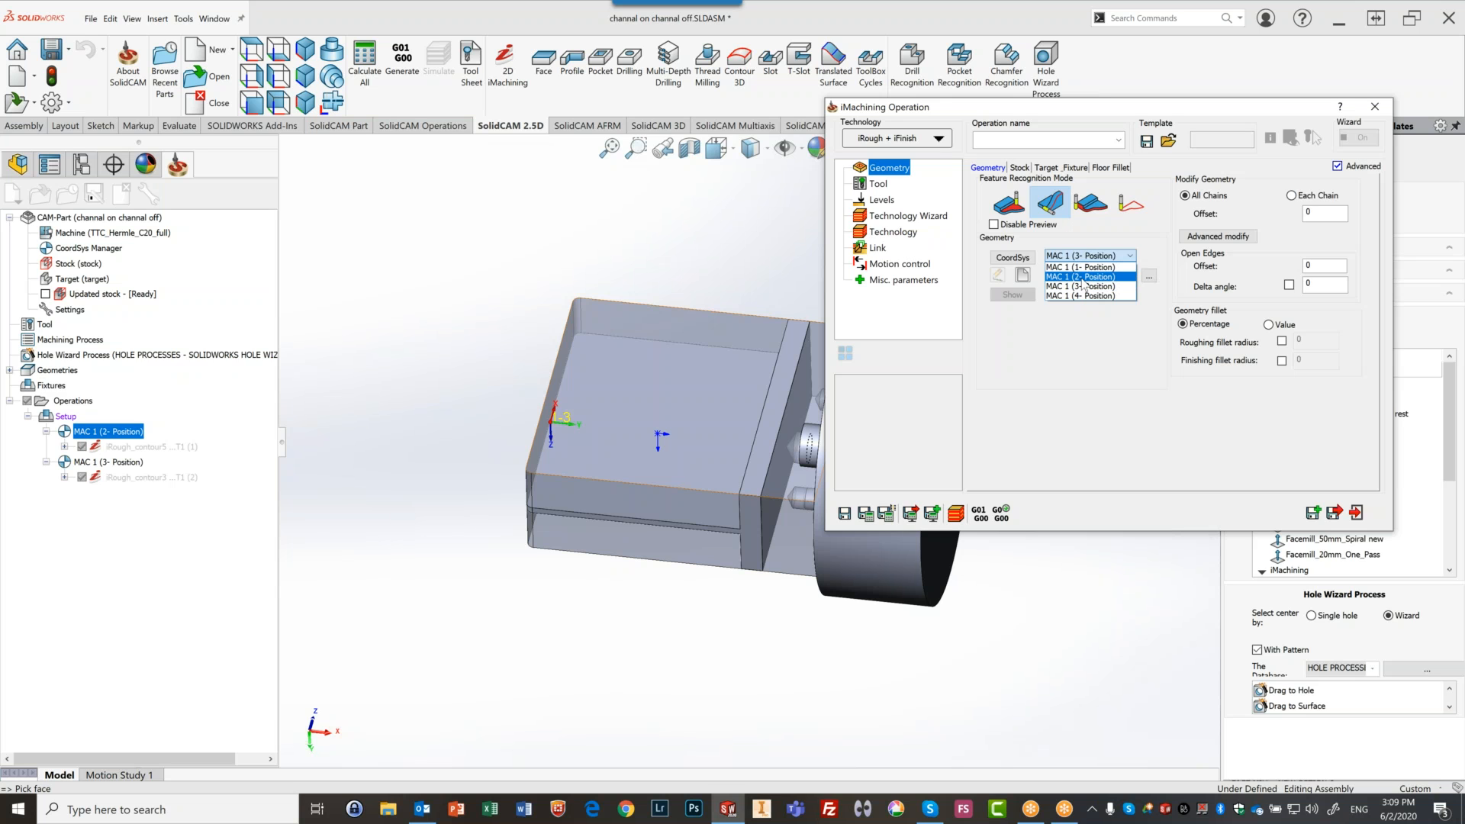
{"action": "left_click", "coordinate": [1084, 278]}
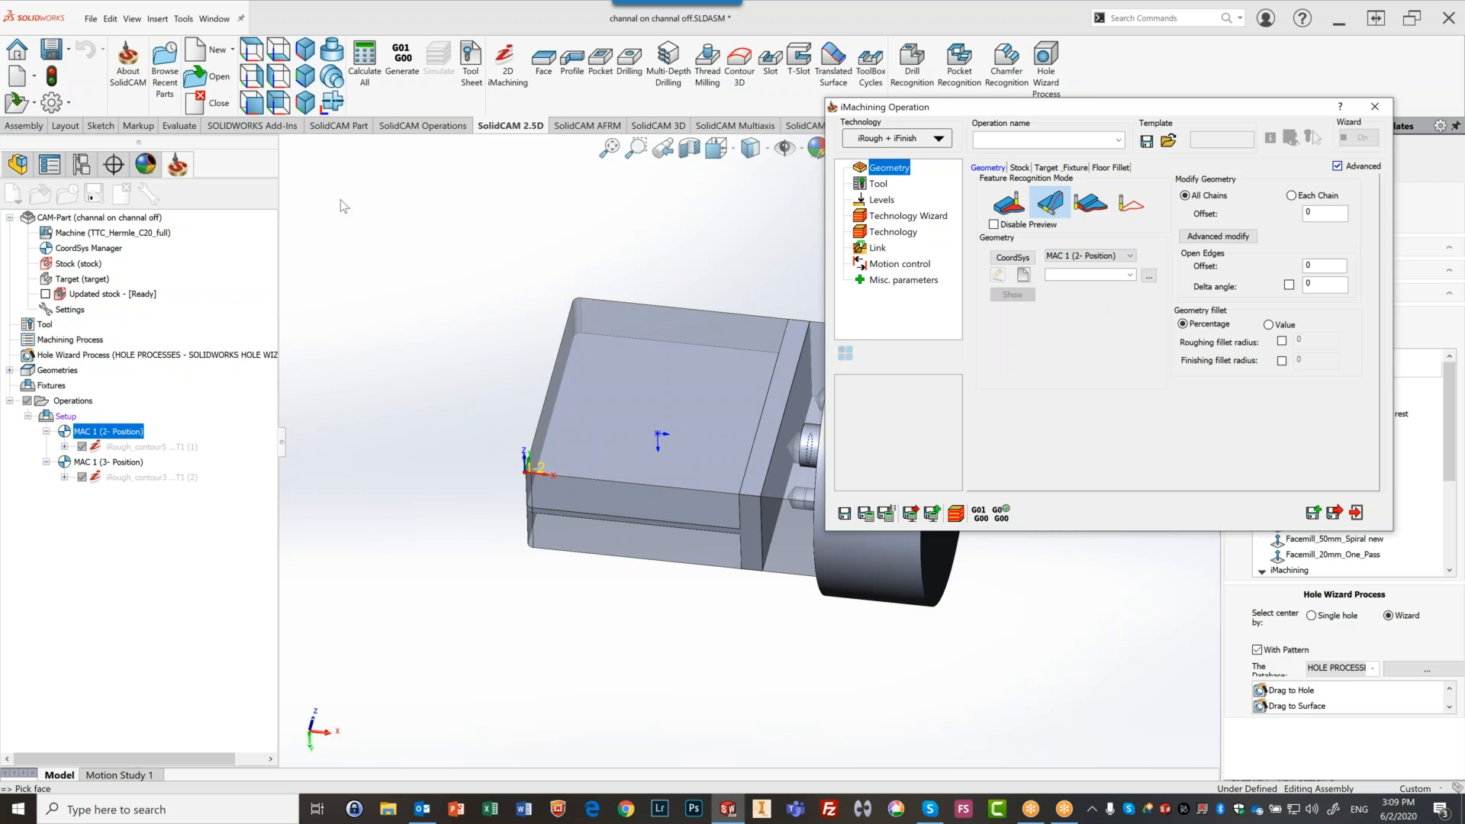
Define a new geometry by chaining the rectangular outline from the long upper edge of the side groove
{"action": "left_click", "coordinate": [305, 50]}
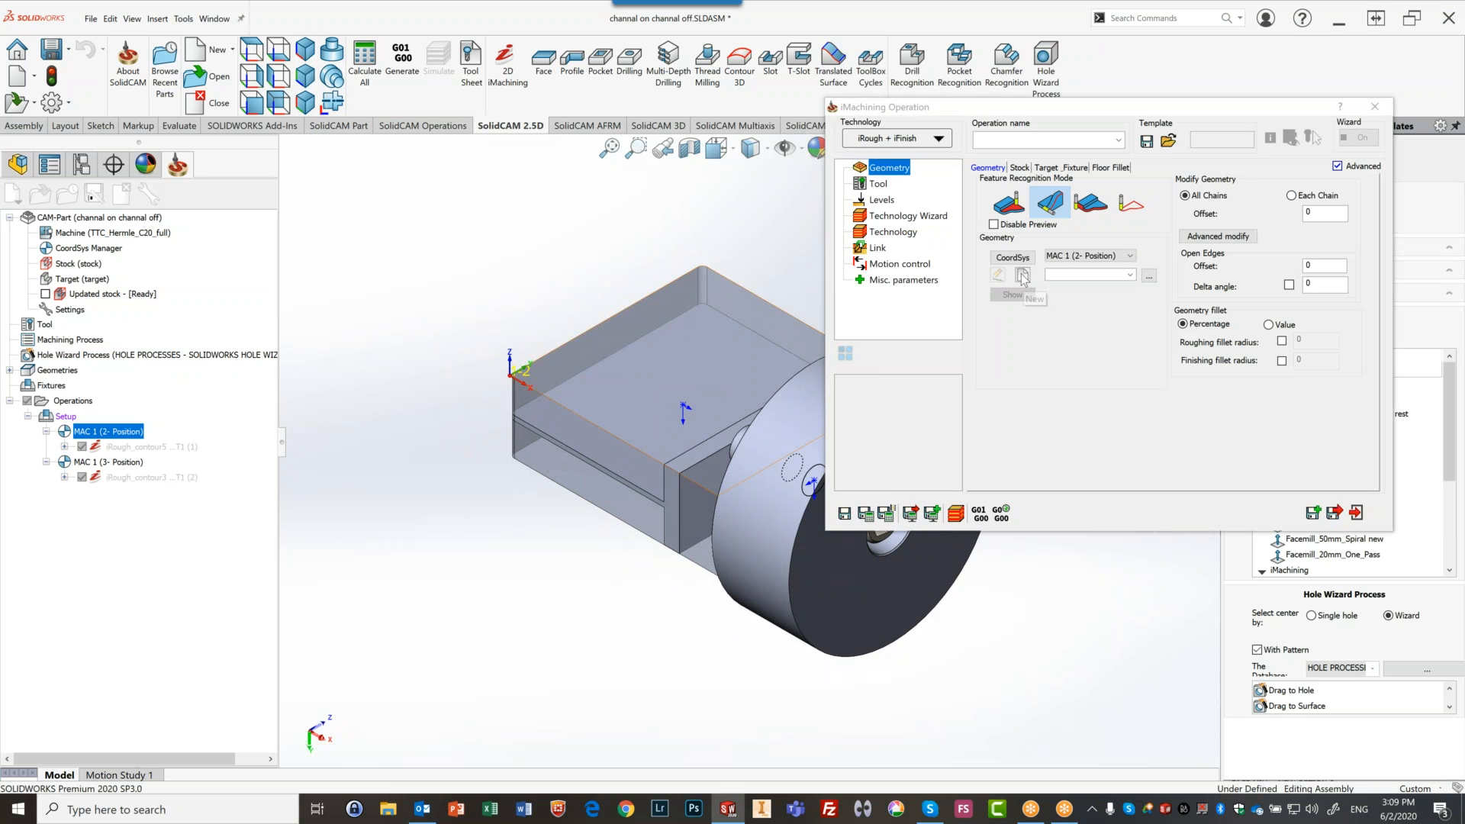
{"action": "left_click", "coordinate": [1023, 276]}
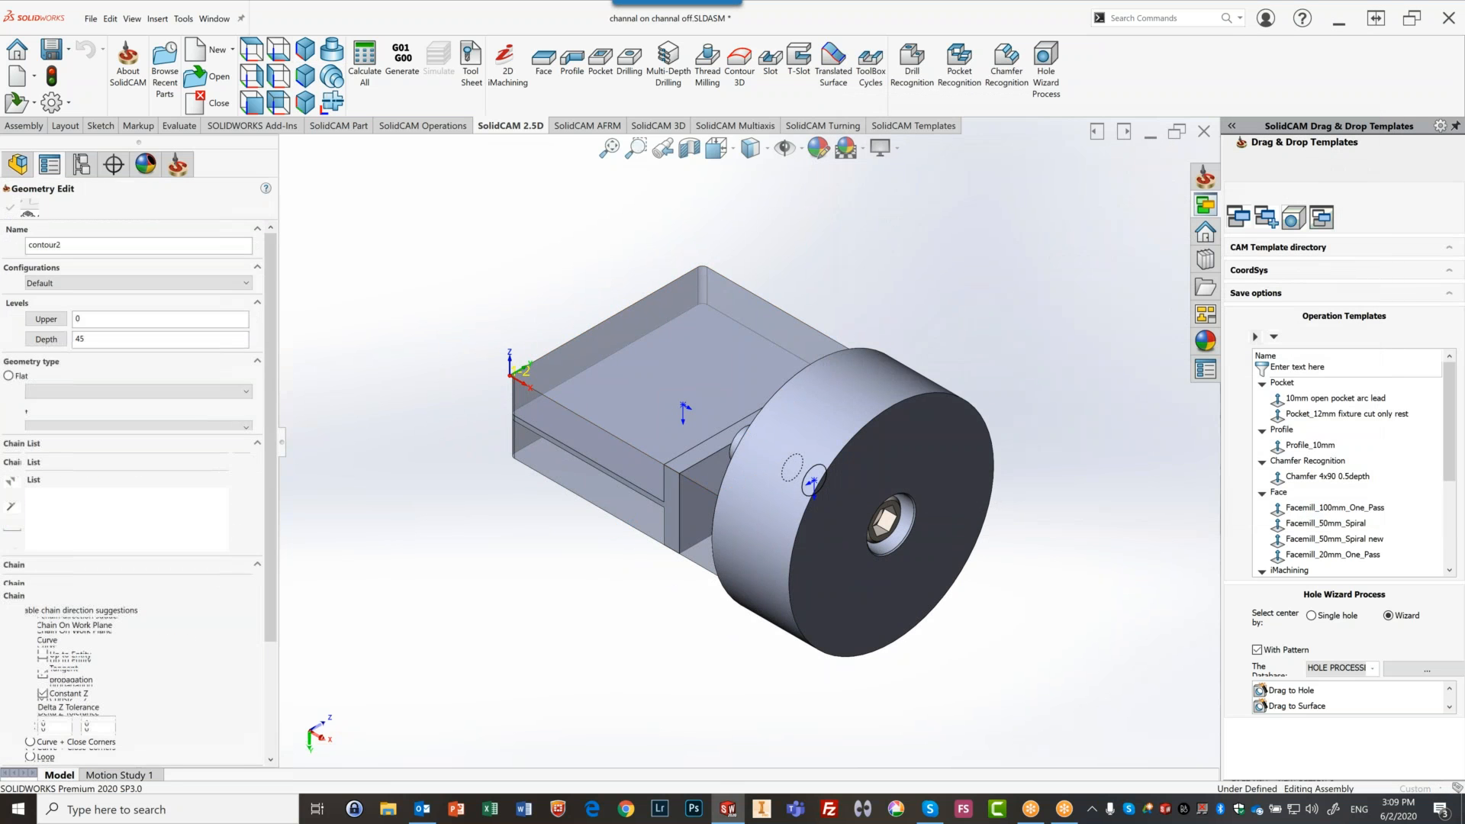
{"action": "scroll", "coordinate": [637, 526], "scroll_direction": "down", "scroll_amount": 3}
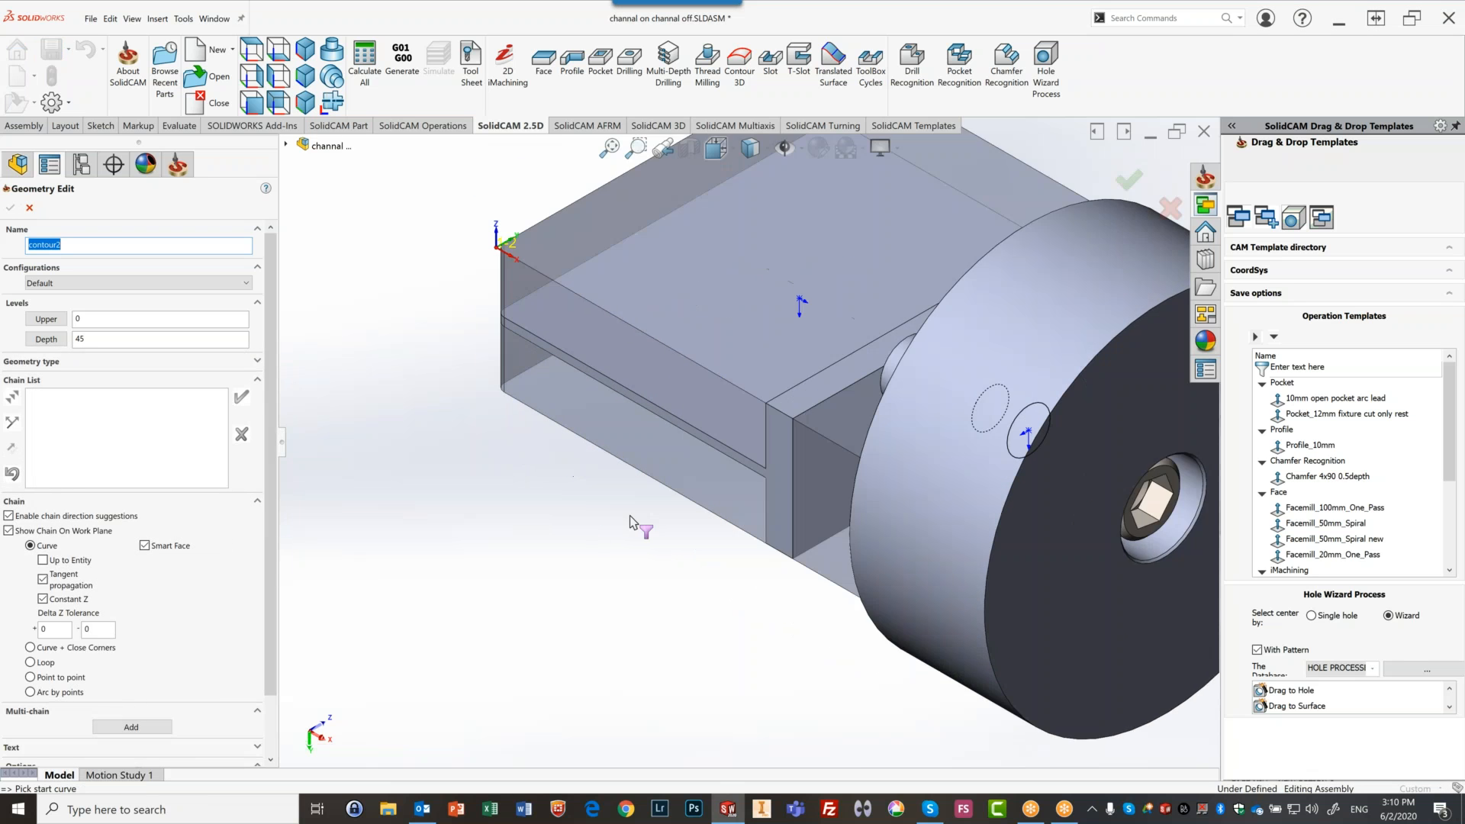
{"action": "scroll", "coordinate": [641, 538], "scroll_direction": "down", "scroll_amount": 3}
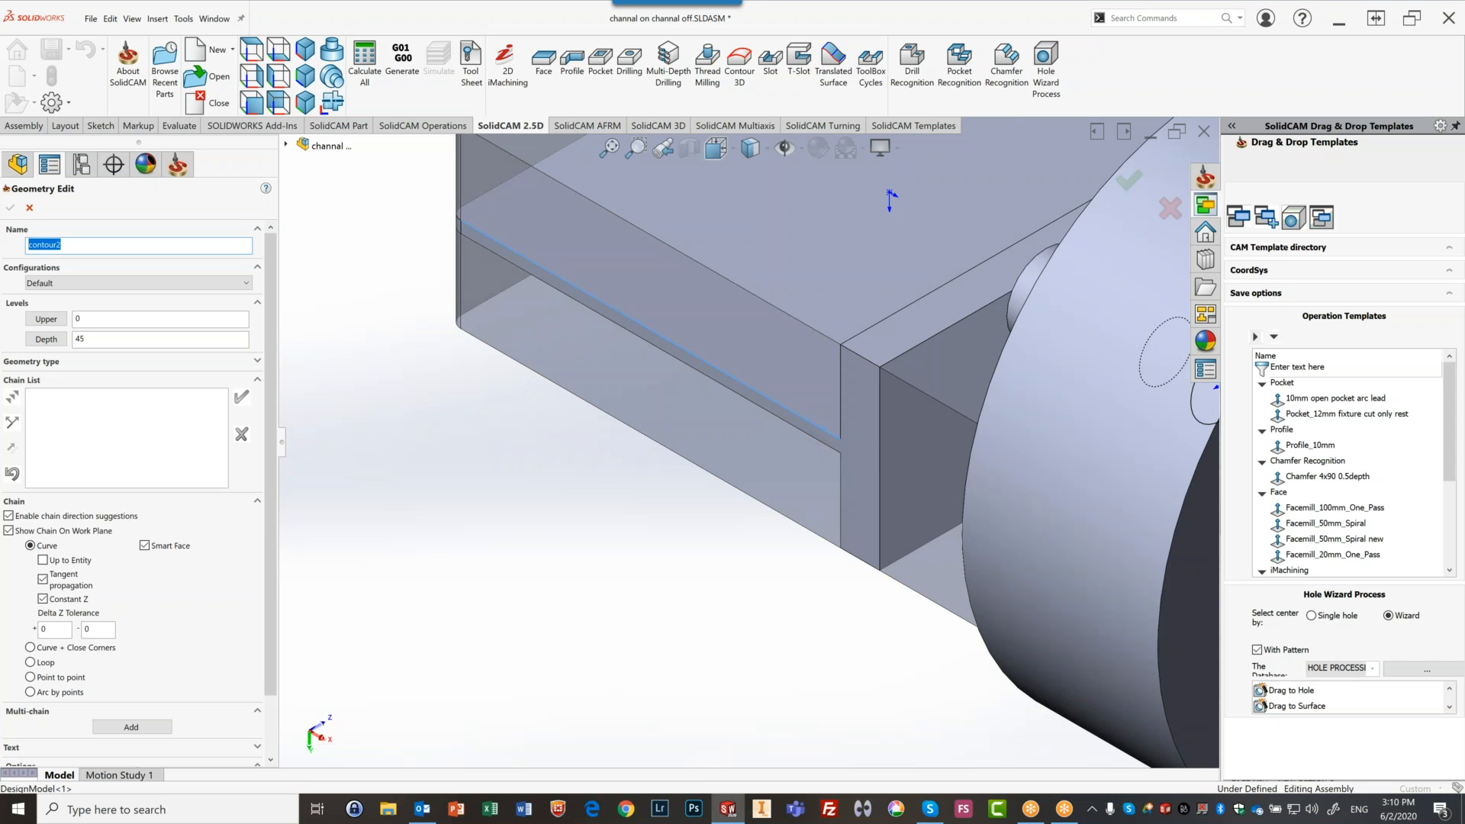
{"action": "left_click", "coordinate": [827, 437]}
{"action": "scroll", "coordinate": [755, 381], "scroll_direction": "up", "scroll_amount": 5}
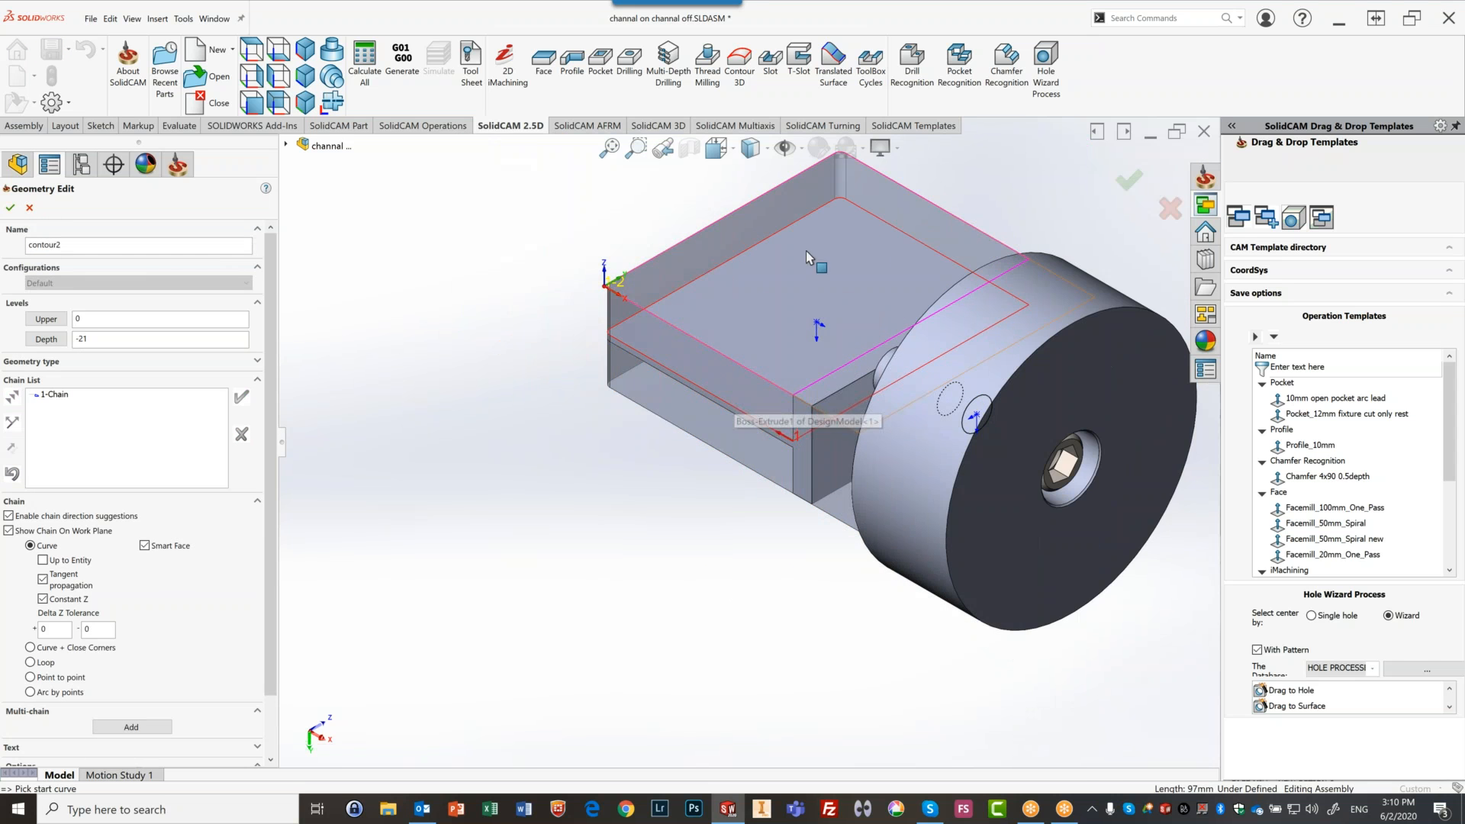
Open the open-edge marking for the rectangular chain, with edges to be marked as Open
{"action": "middle_click_drag", "start_coordinate": [800, 344], "coordinate": [773, 317]}
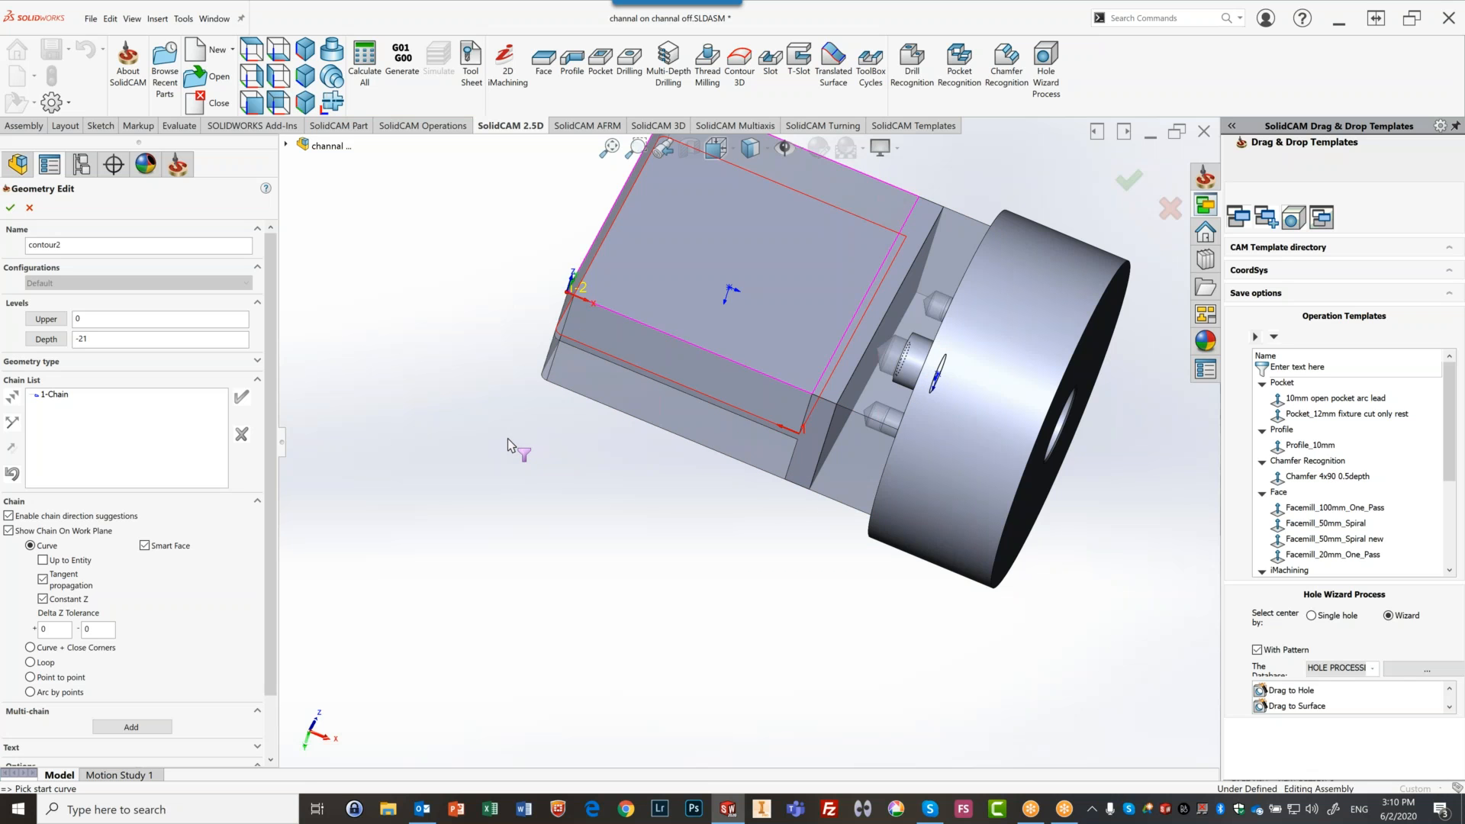
{"action": "right_click", "coordinate": [60, 397]}
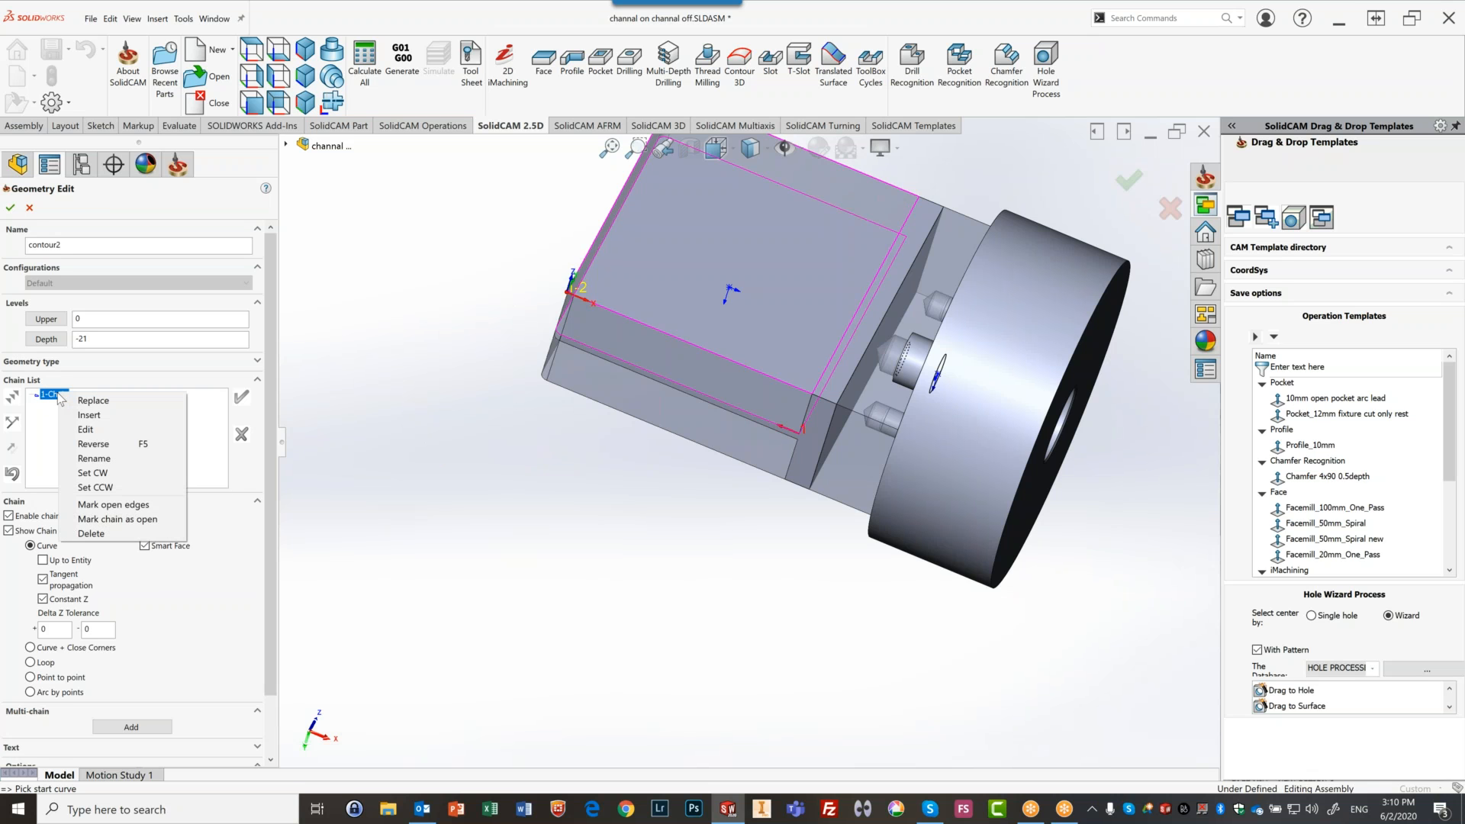
{"action": "left_click", "coordinate": [127, 505]}
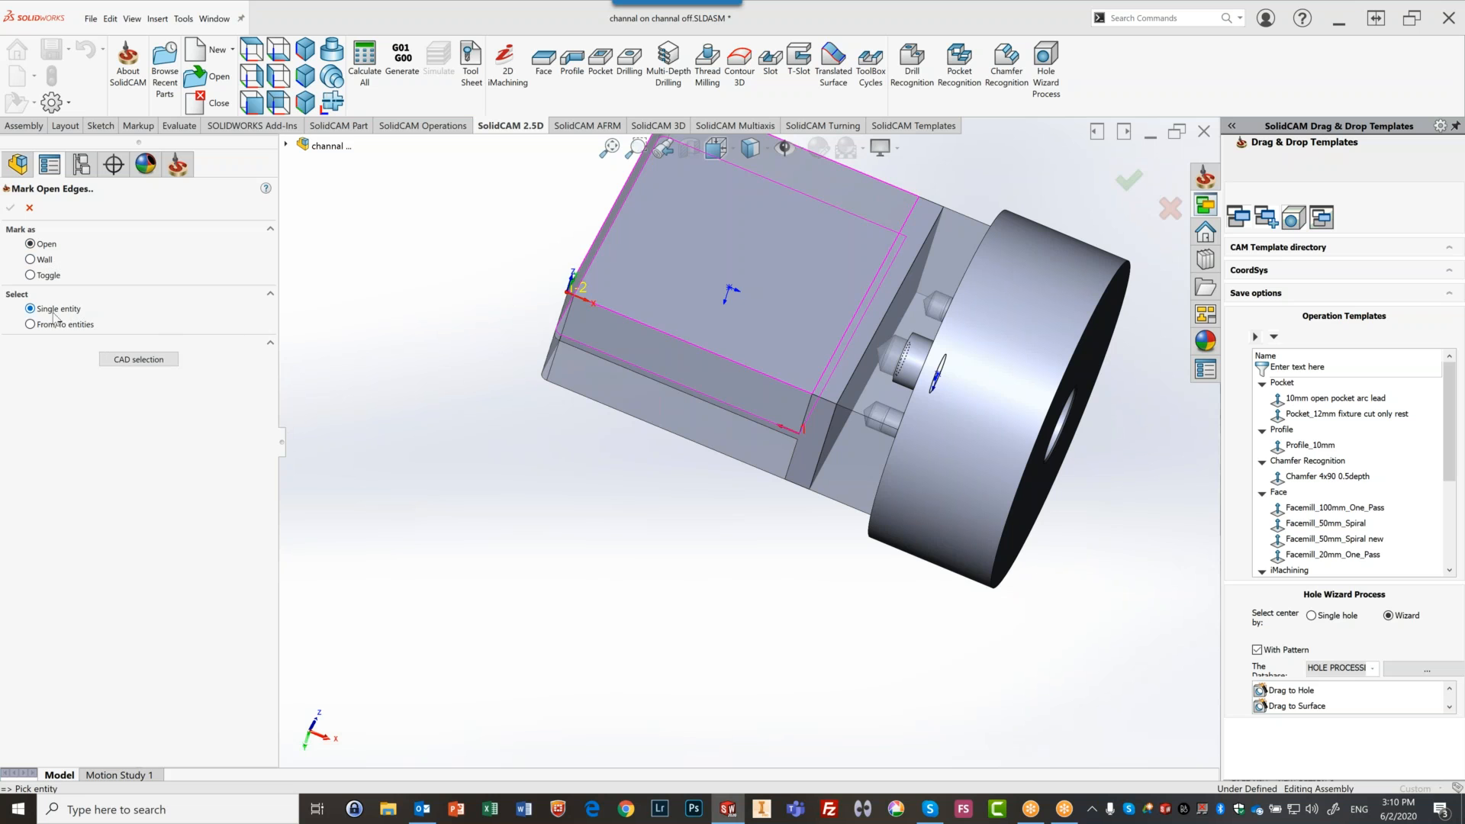
{"action": "scroll", "coordinate": [717, 432], "scroll_direction": "down", "scroll_amount": 2}
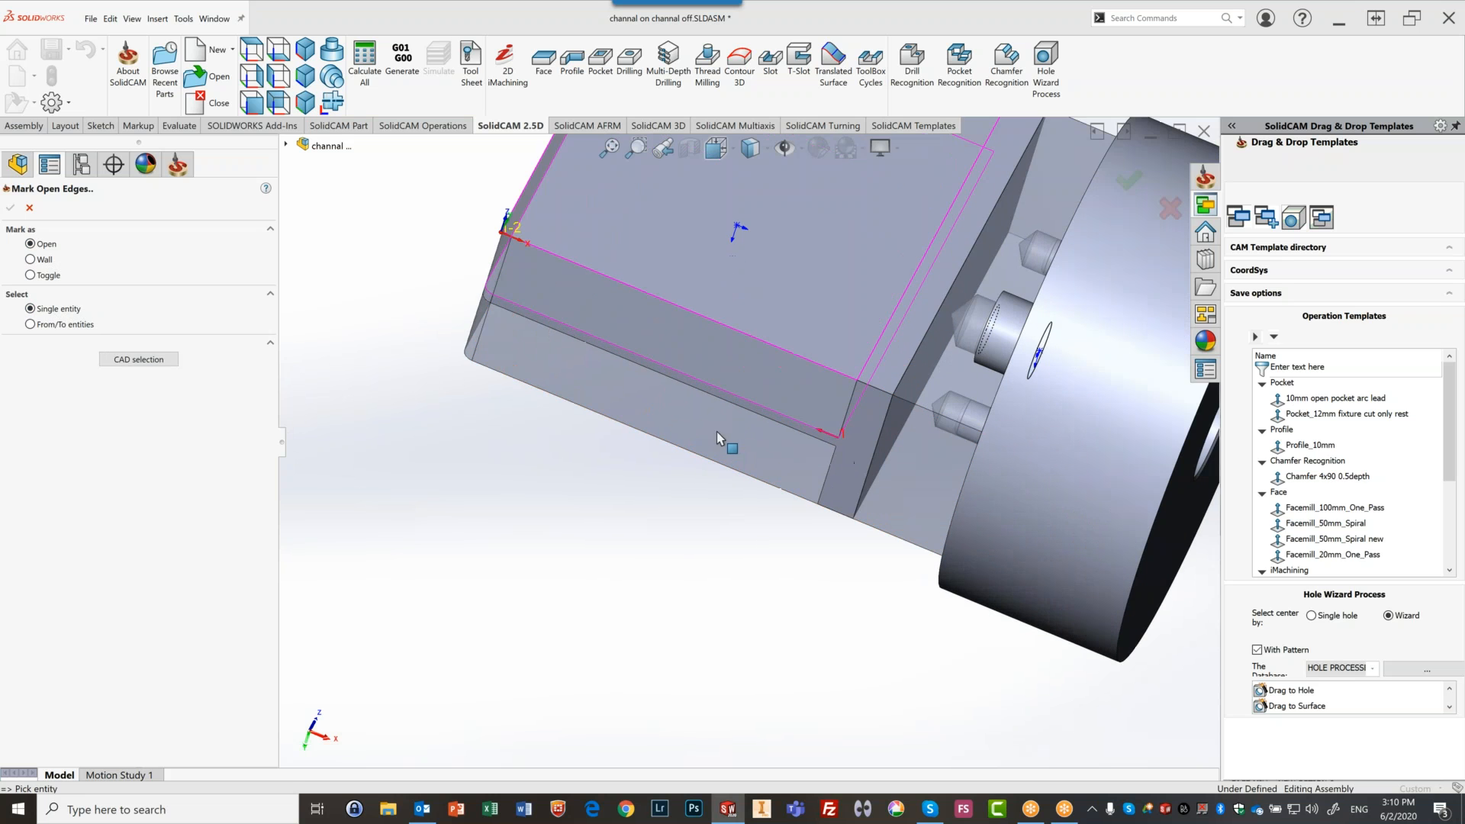
{"action": "scroll", "coordinate": [597, 319], "scroll_direction": "down", "scroll_amount": 2}
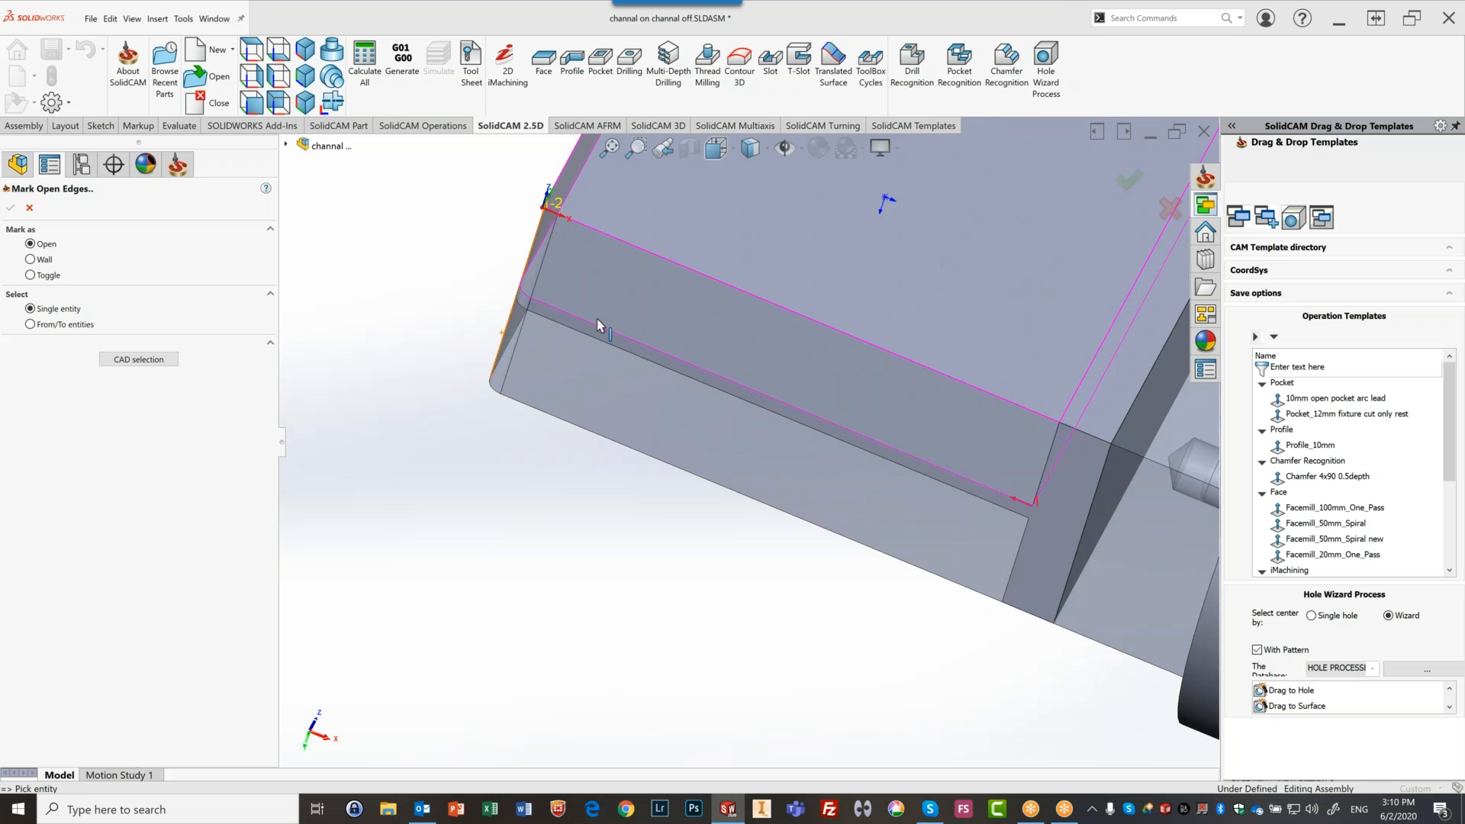
{"action": "scroll", "coordinate": [837, 350], "scroll_direction": "up", "scroll_amount": 5}
{"action": "middle_click_drag", "start_coordinate": [827, 340], "coordinate": [866, 357]}
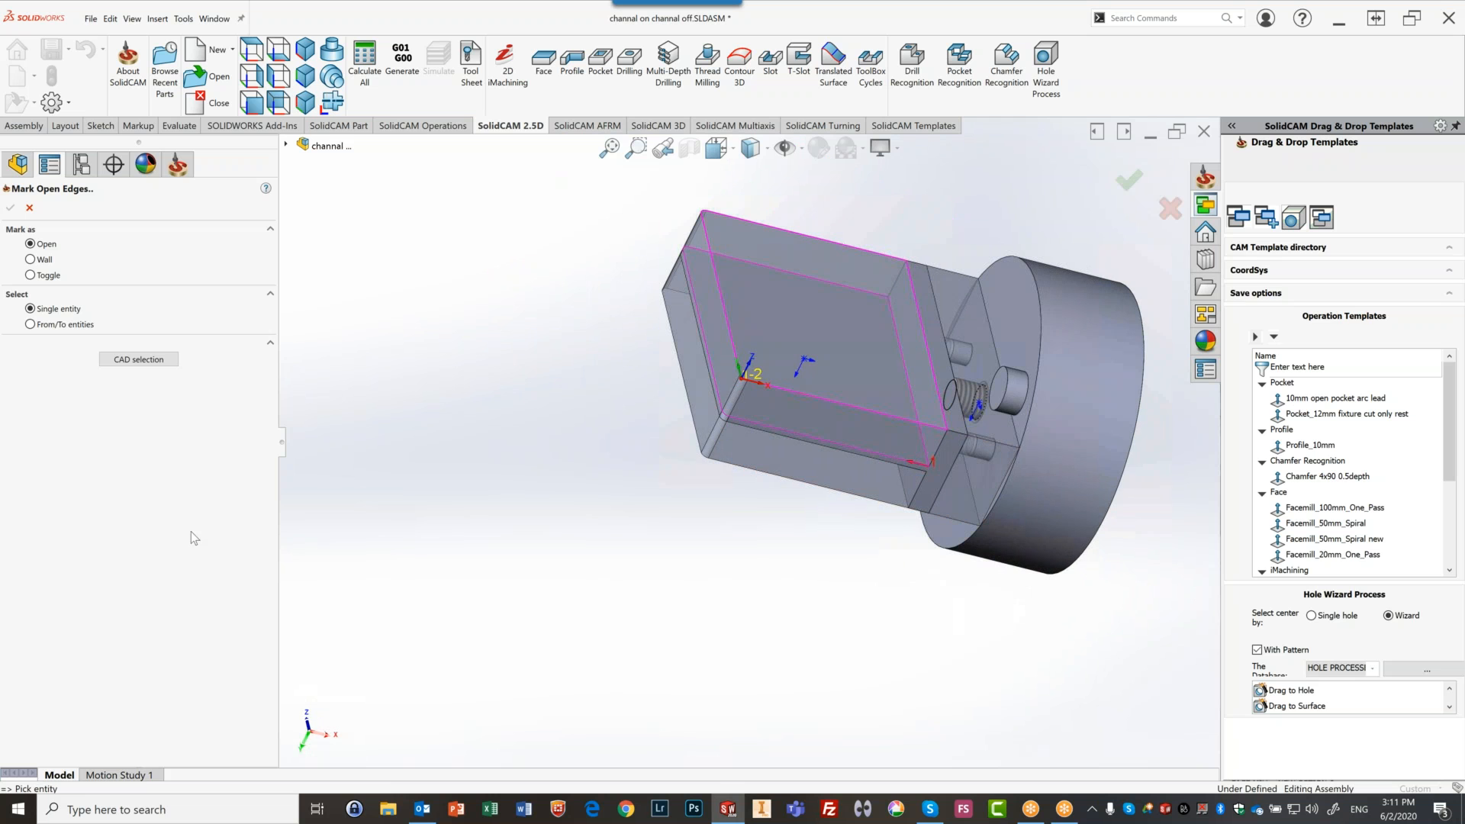
Mark the chain's edges as open using From/To entities, from one long side edge to the opposite one, and accept the geometry
{"action": "left_click", "coordinate": [30, 325]}
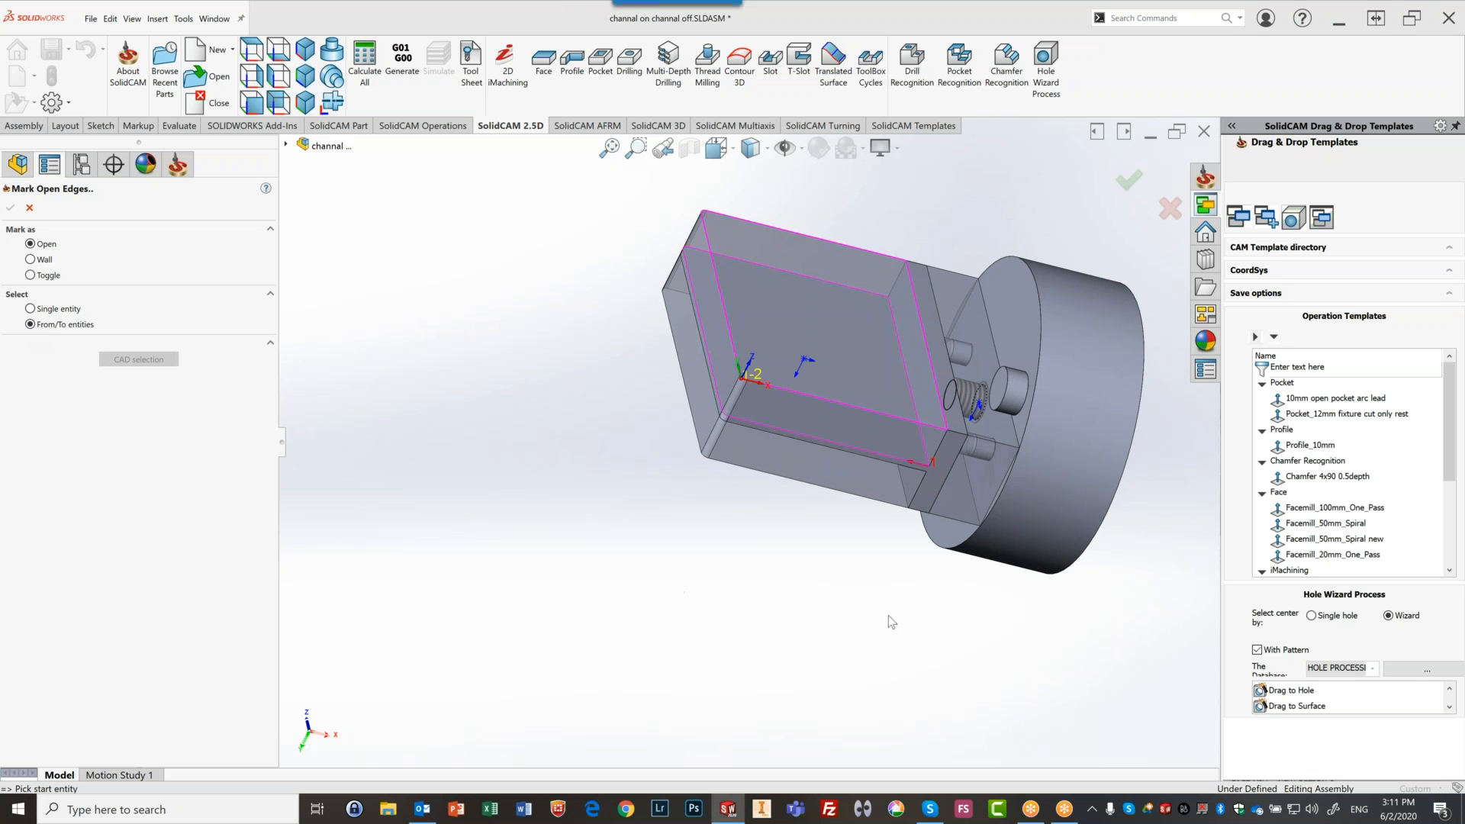
{"action": "scroll", "coordinate": [908, 501], "scroll_direction": "down", "scroll_amount": 3}
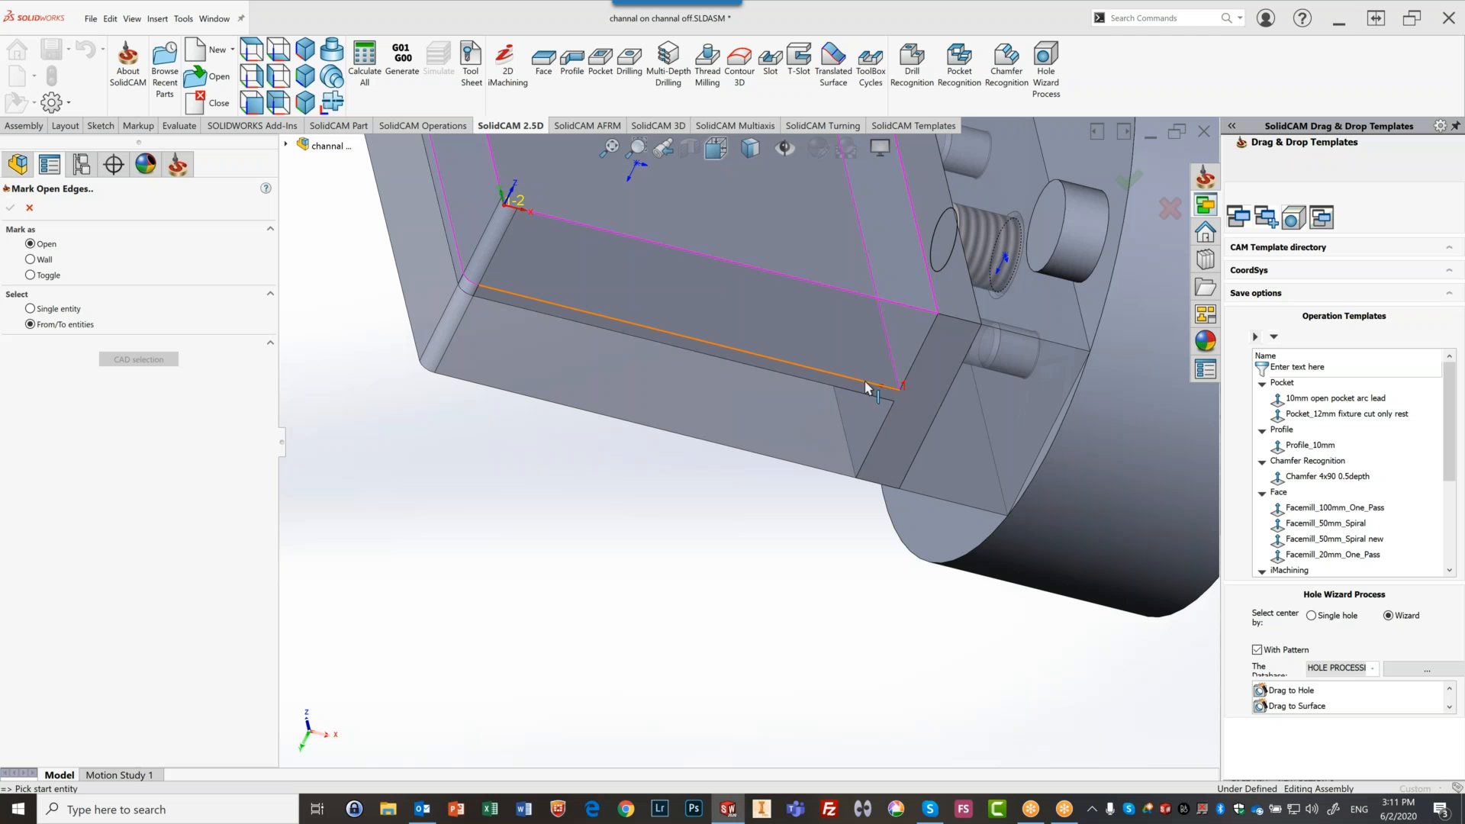
{"action": "left_click", "coordinate": [867, 388]}
{"action": "scroll", "coordinate": [745, 479], "scroll_direction": "up", "scroll_amount": 5}
{"action": "middle_click_drag", "start_coordinate": [487, 297], "coordinate": [725, 468]}
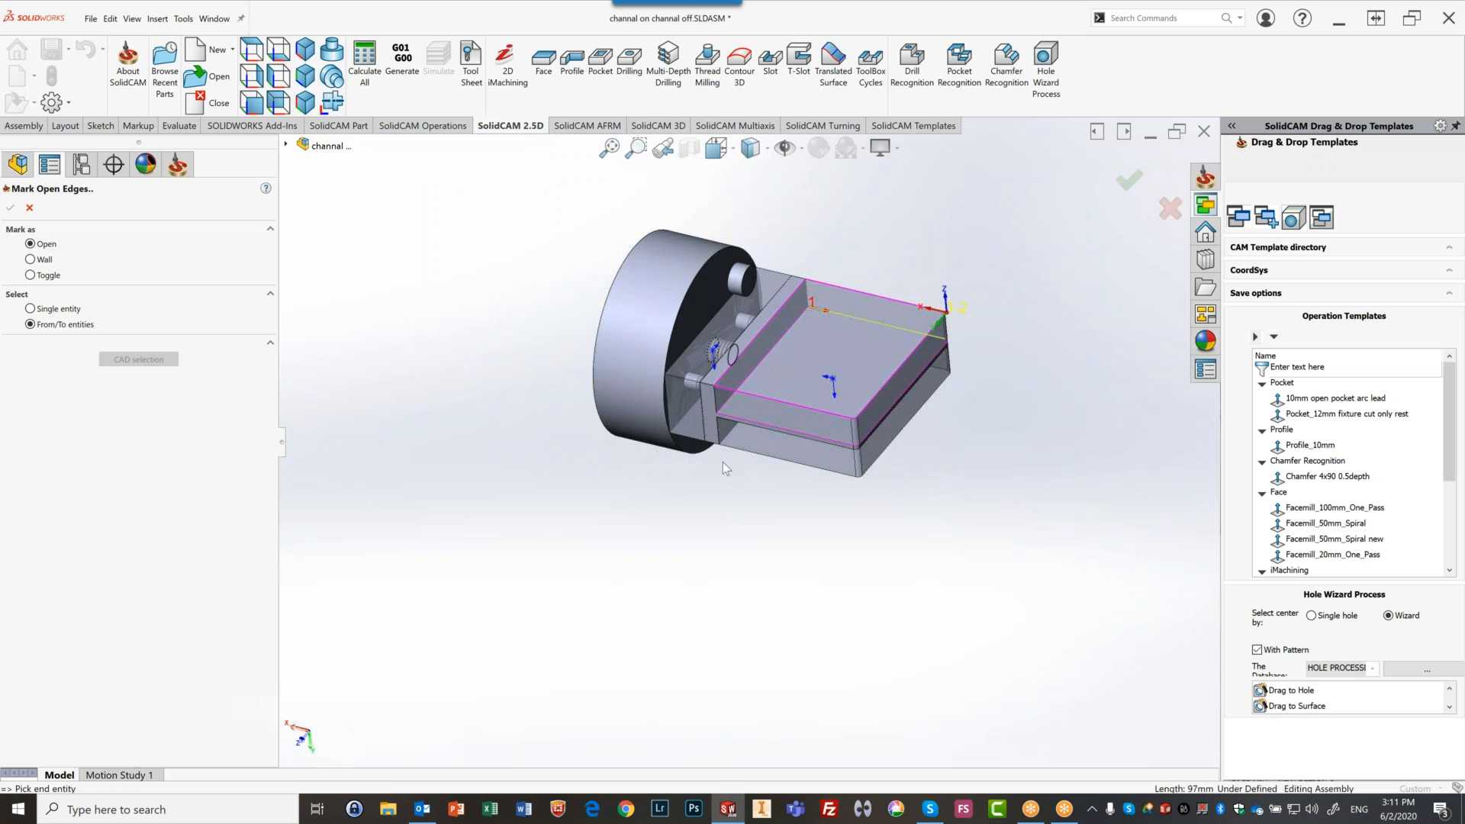
{"action": "scroll", "coordinate": [722, 461], "scroll_direction": "down", "scroll_amount": 8}
{"action": "left_click", "coordinate": [806, 192]}
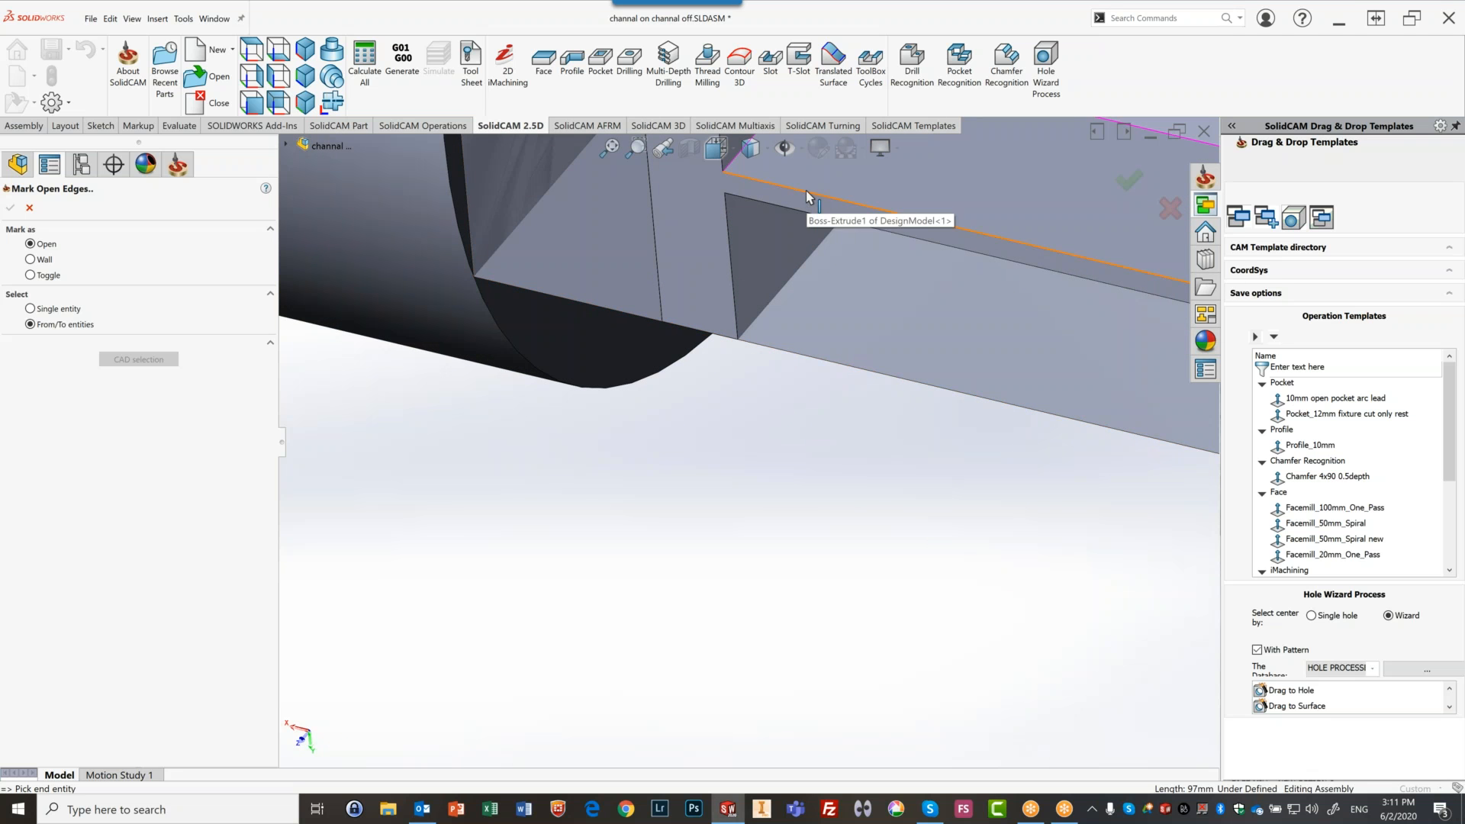
{"action": "left_click", "coordinate": [809, 190]}
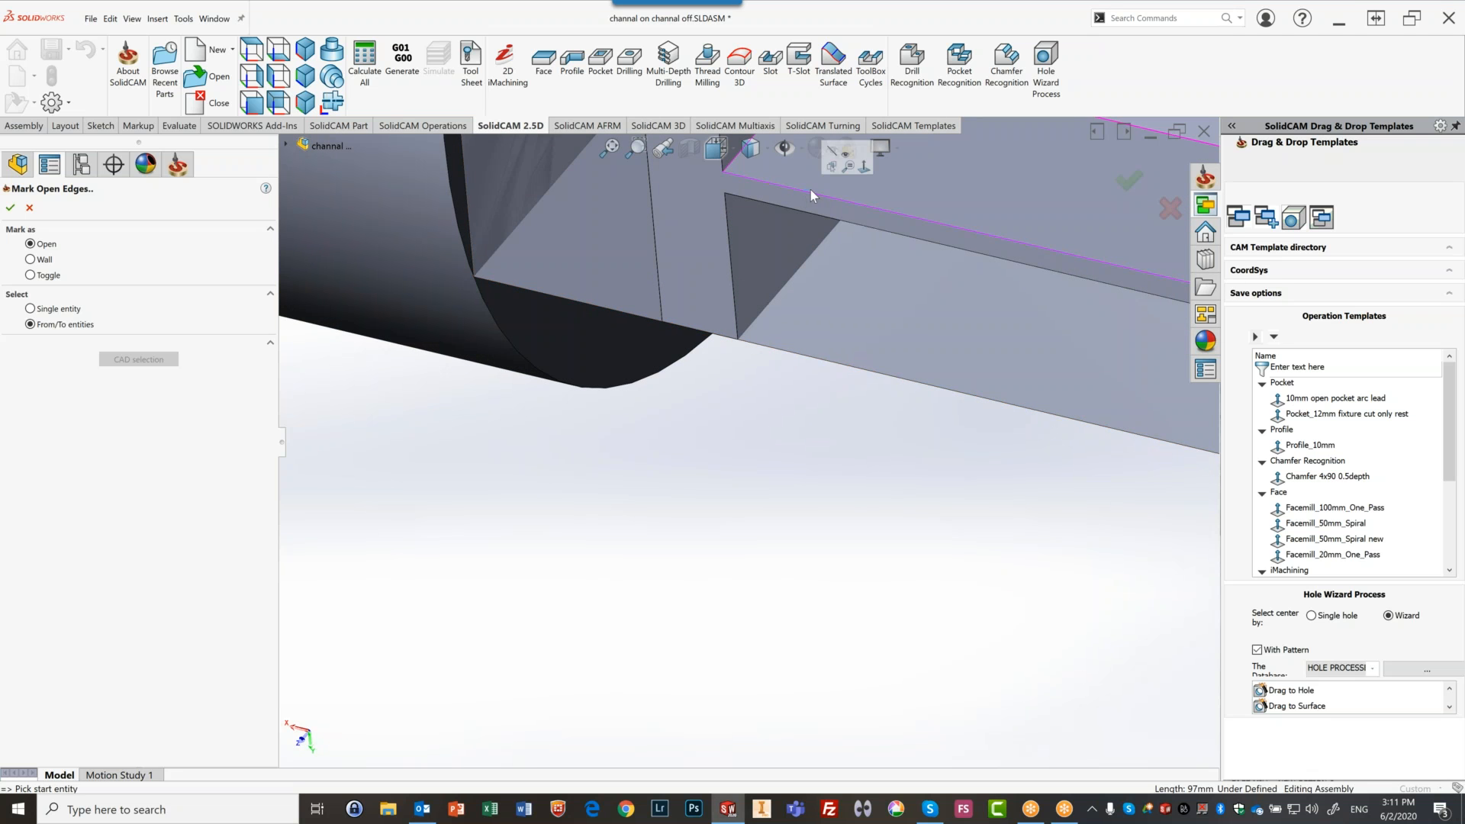
{"action": "left_click", "coordinate": [9, 208]}
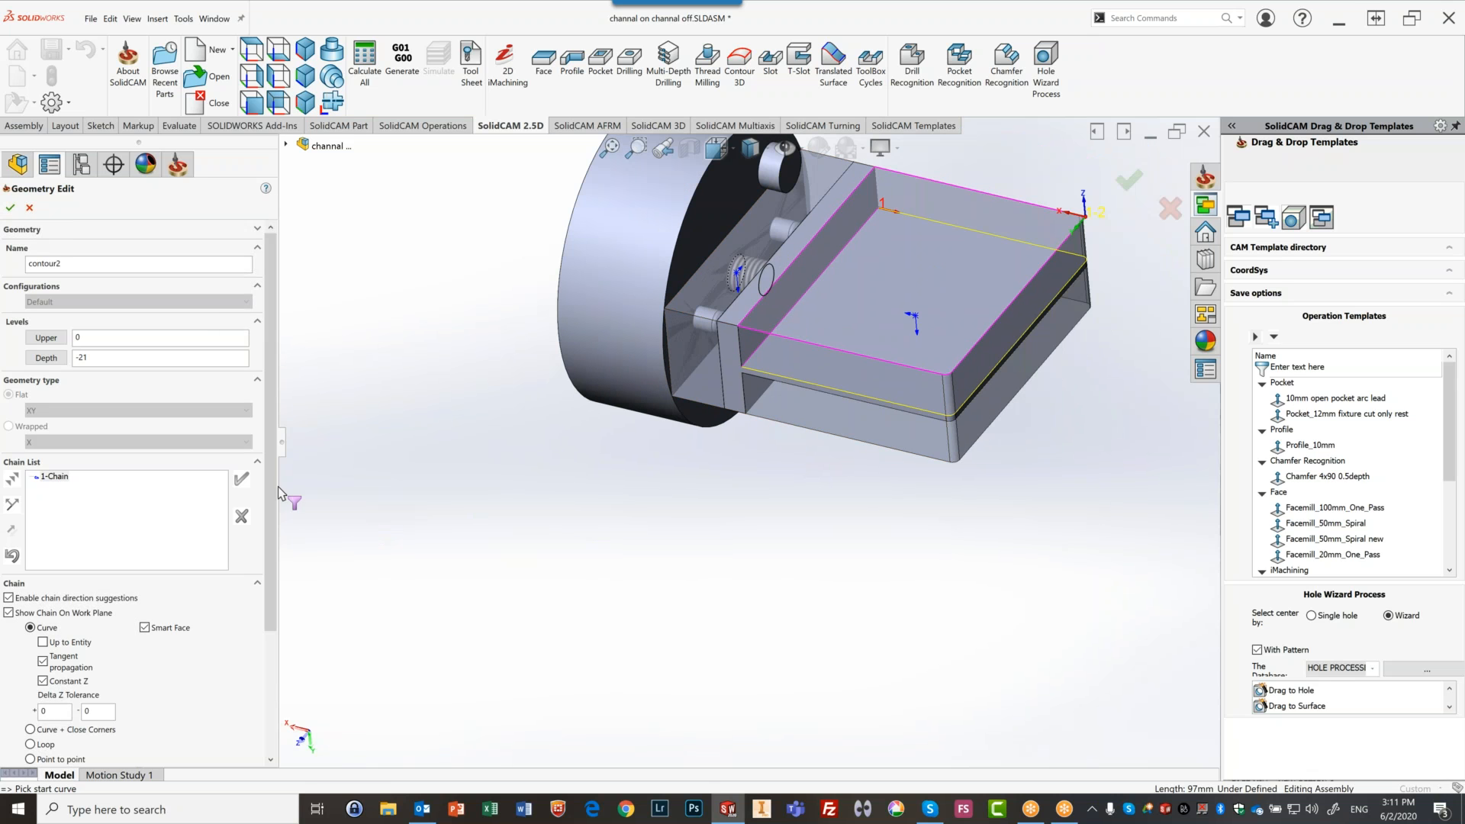
{"action": "left_click", "coordinate": [9, 208]}
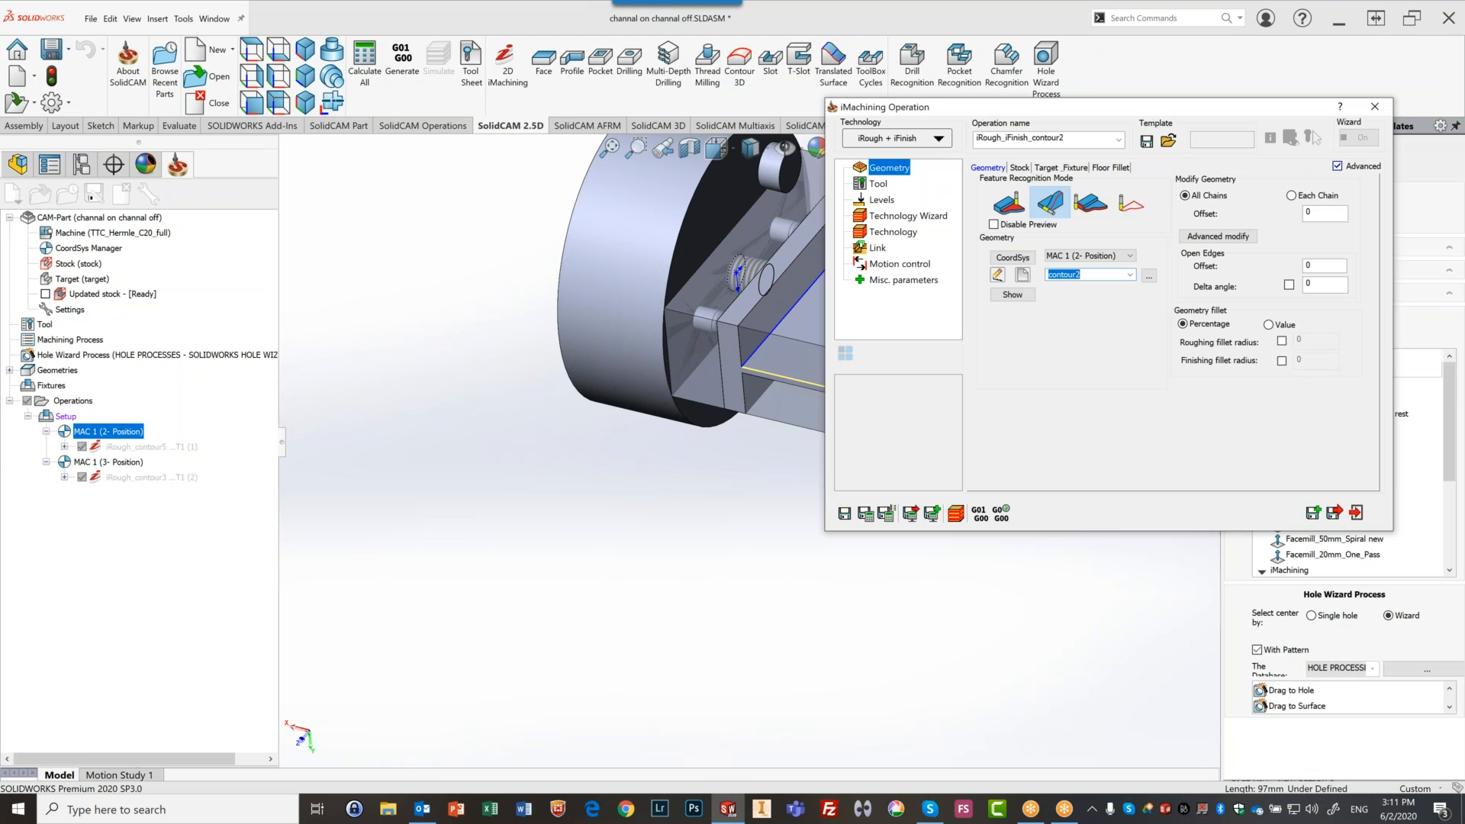
Assign the 10 mm end mill, tool number 1, to the iMachining operation
{"action": "left_click", "coordinate": [884, 188]}
{"action": "left_click", "coordinate": [1038, 366]}
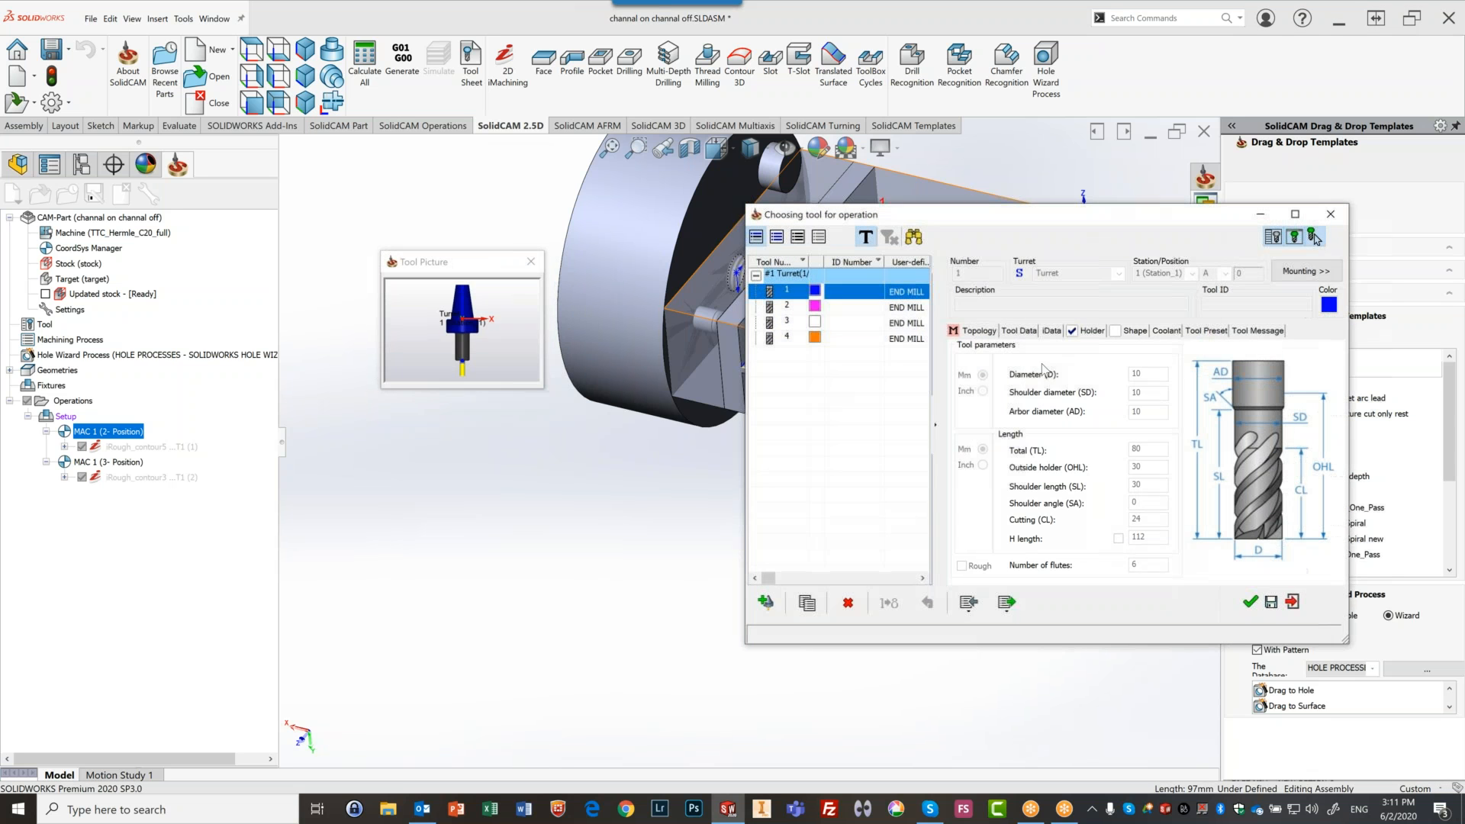
{"action": "left_click", "coordinate": [1252, 603]}
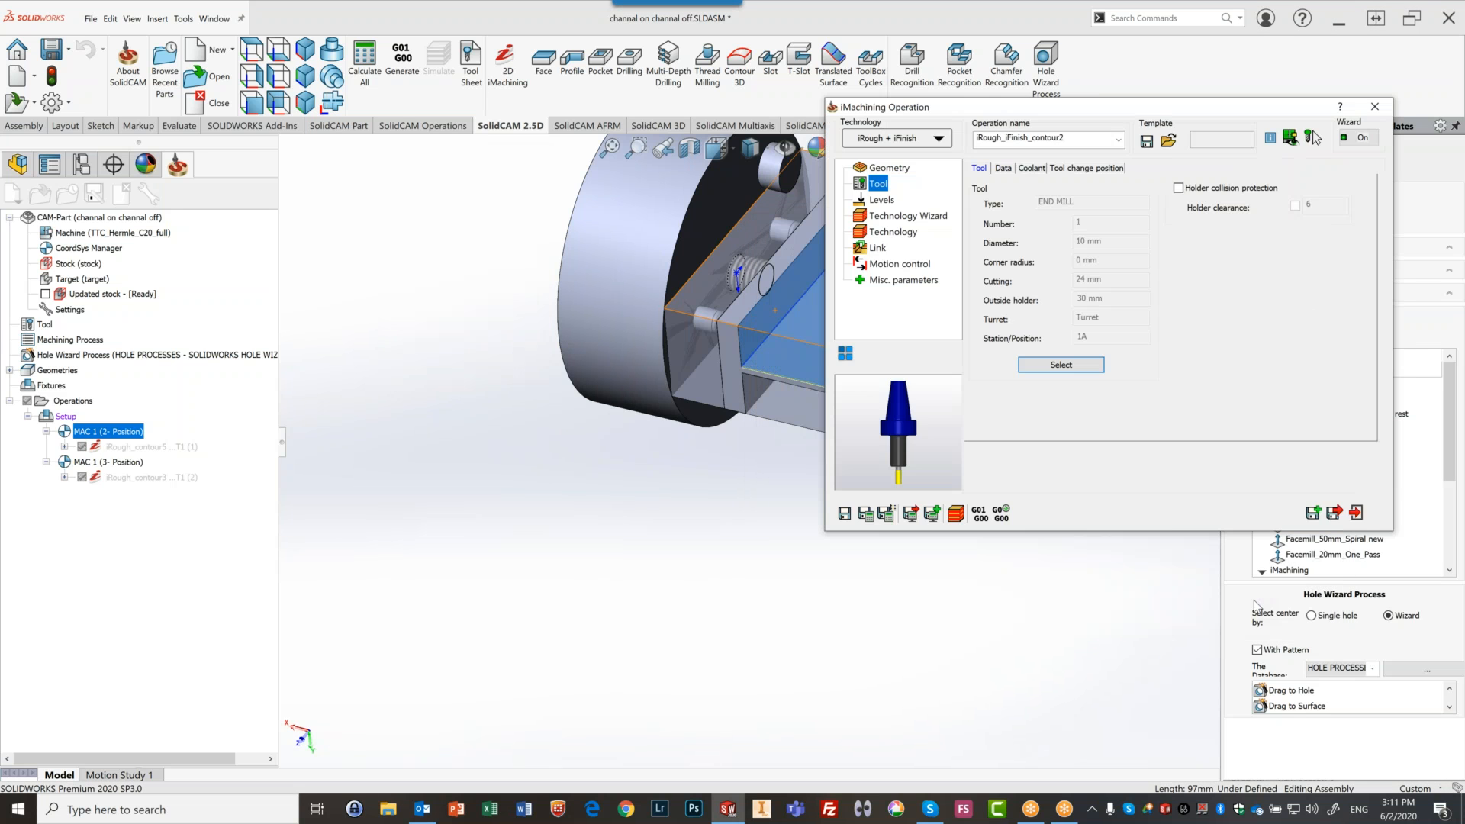
Review the operation's levels, cutting conditions and technology settings, and save and calculate it
{"action": "left_click", "coordinate": [883, 203]}
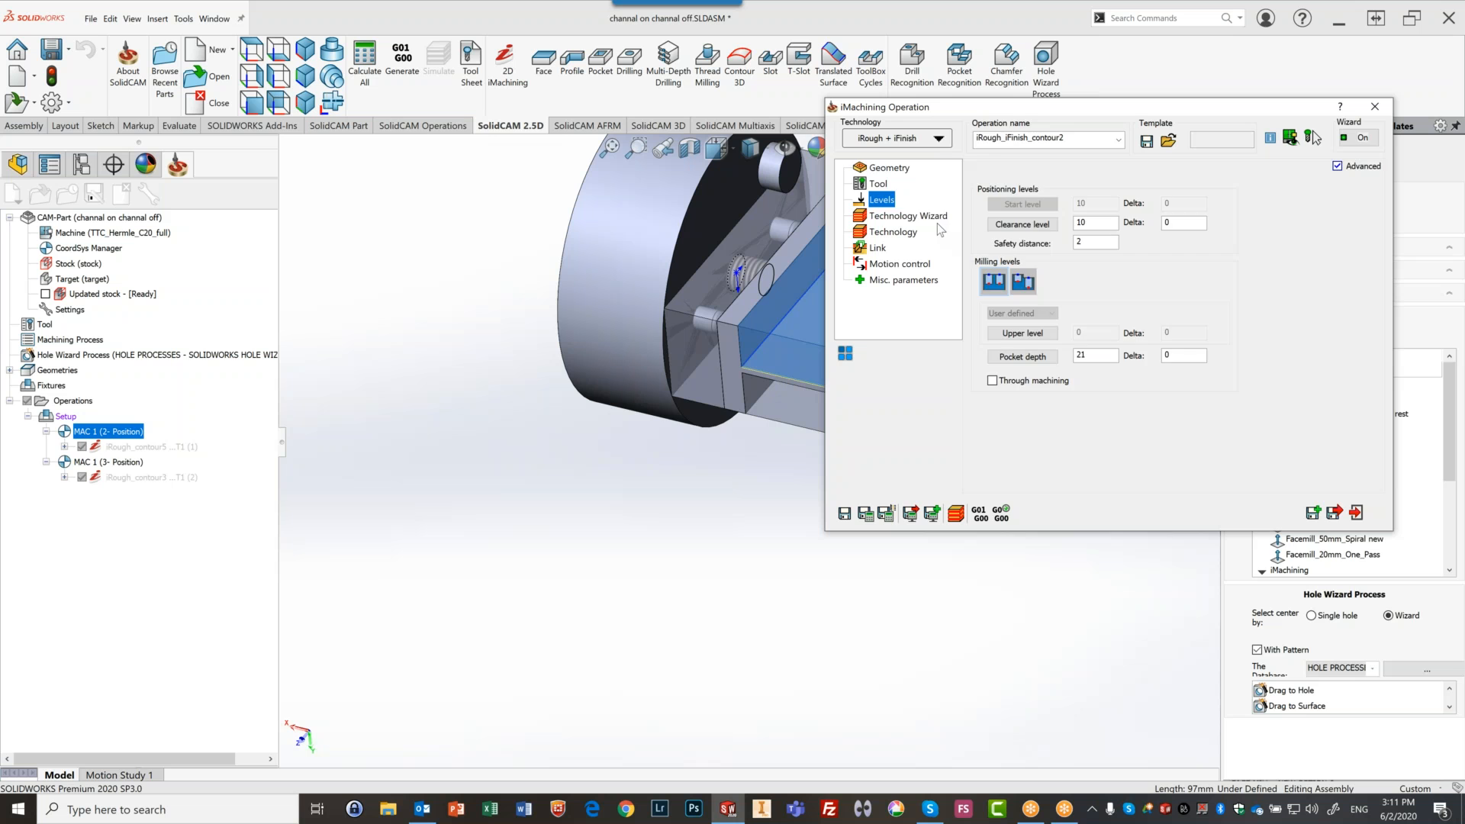
{"action": "left_click", "coordinate": [908, 217]}
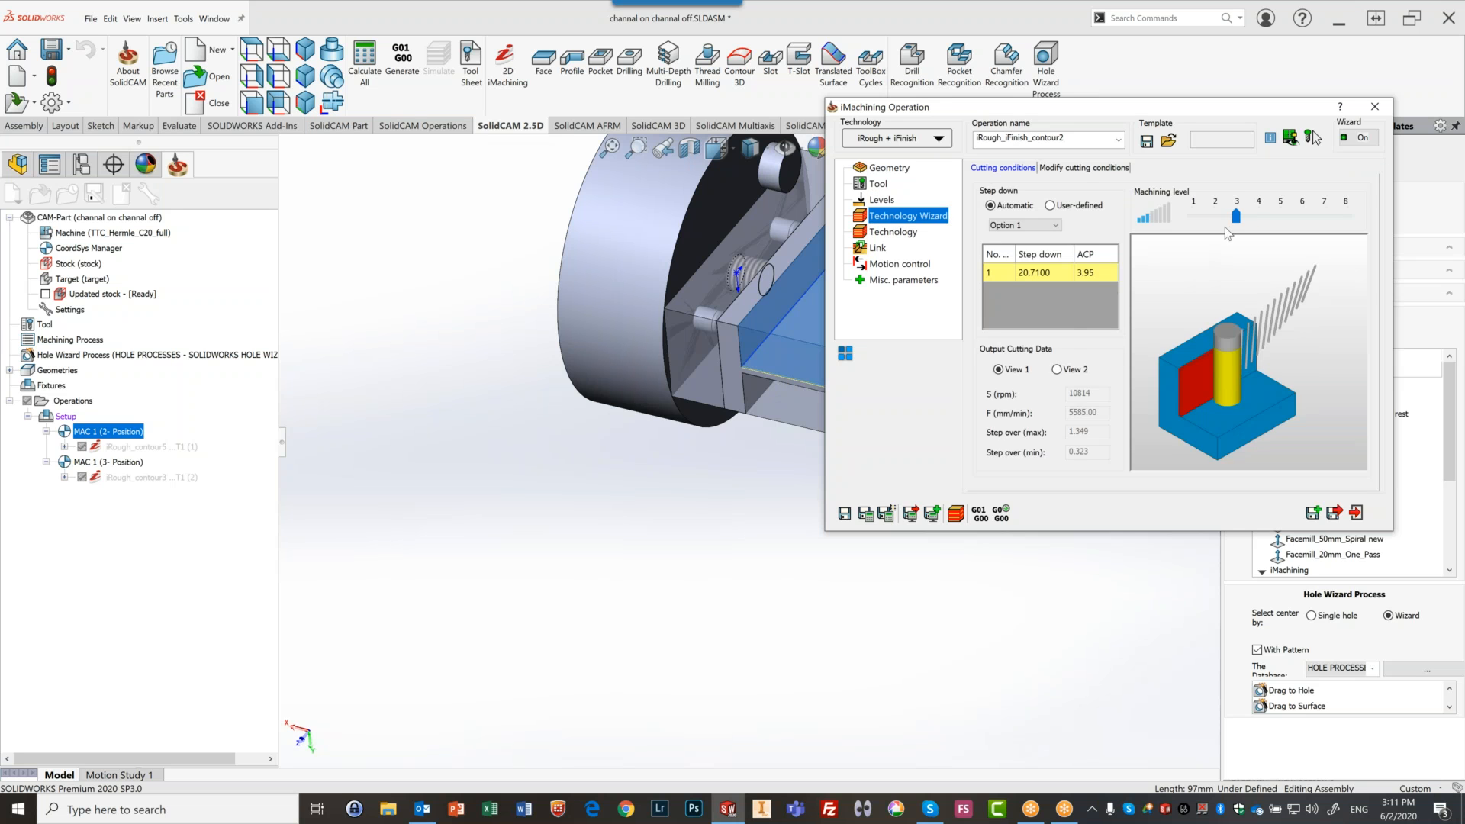
{"action": "scroll", "coordinate": [784, 328], "scroll_direction": "up", "scroll_amount": 2}
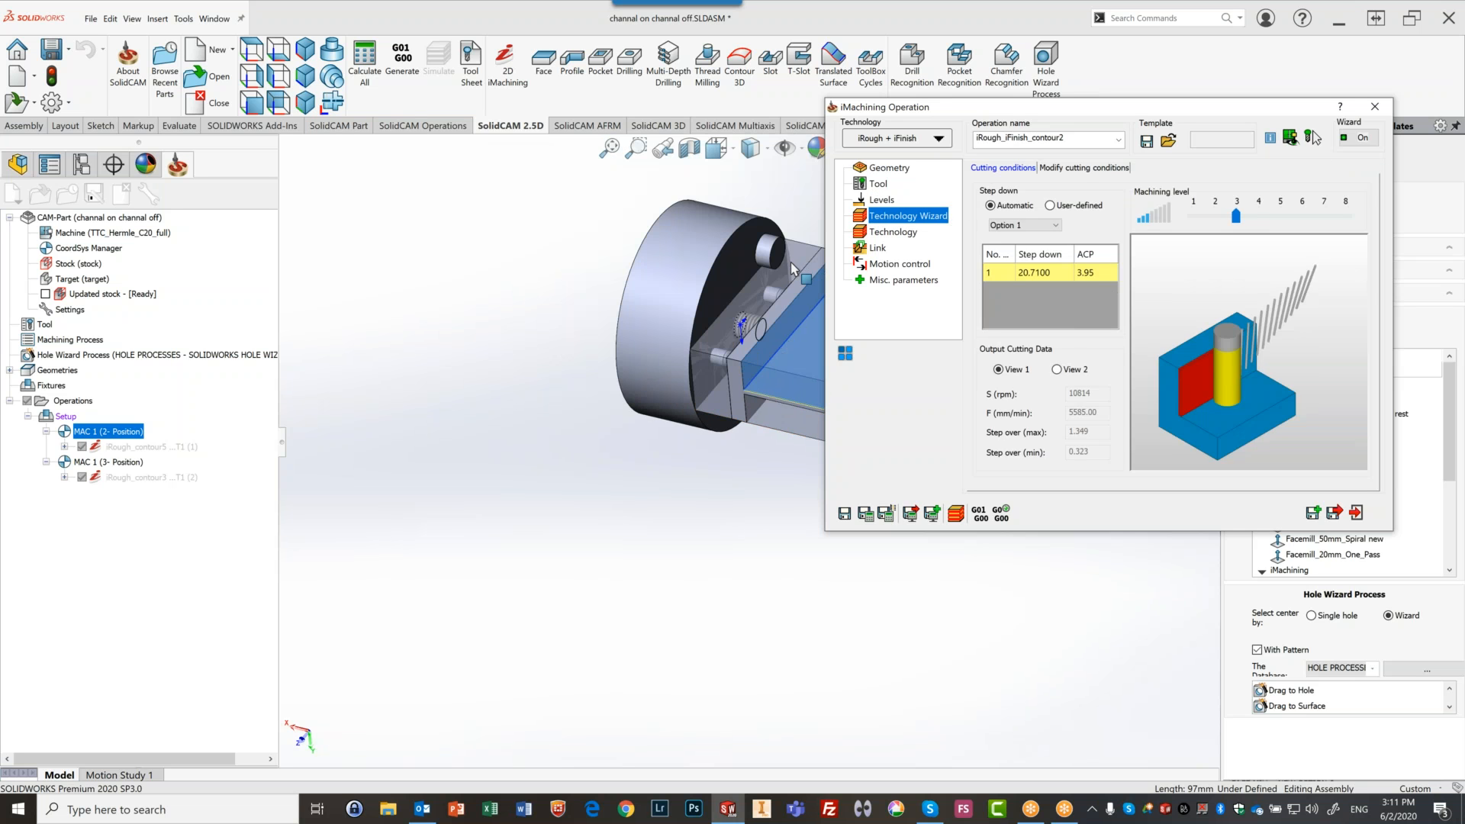
{"action": "left_click", "coordinate": [709, 532]}
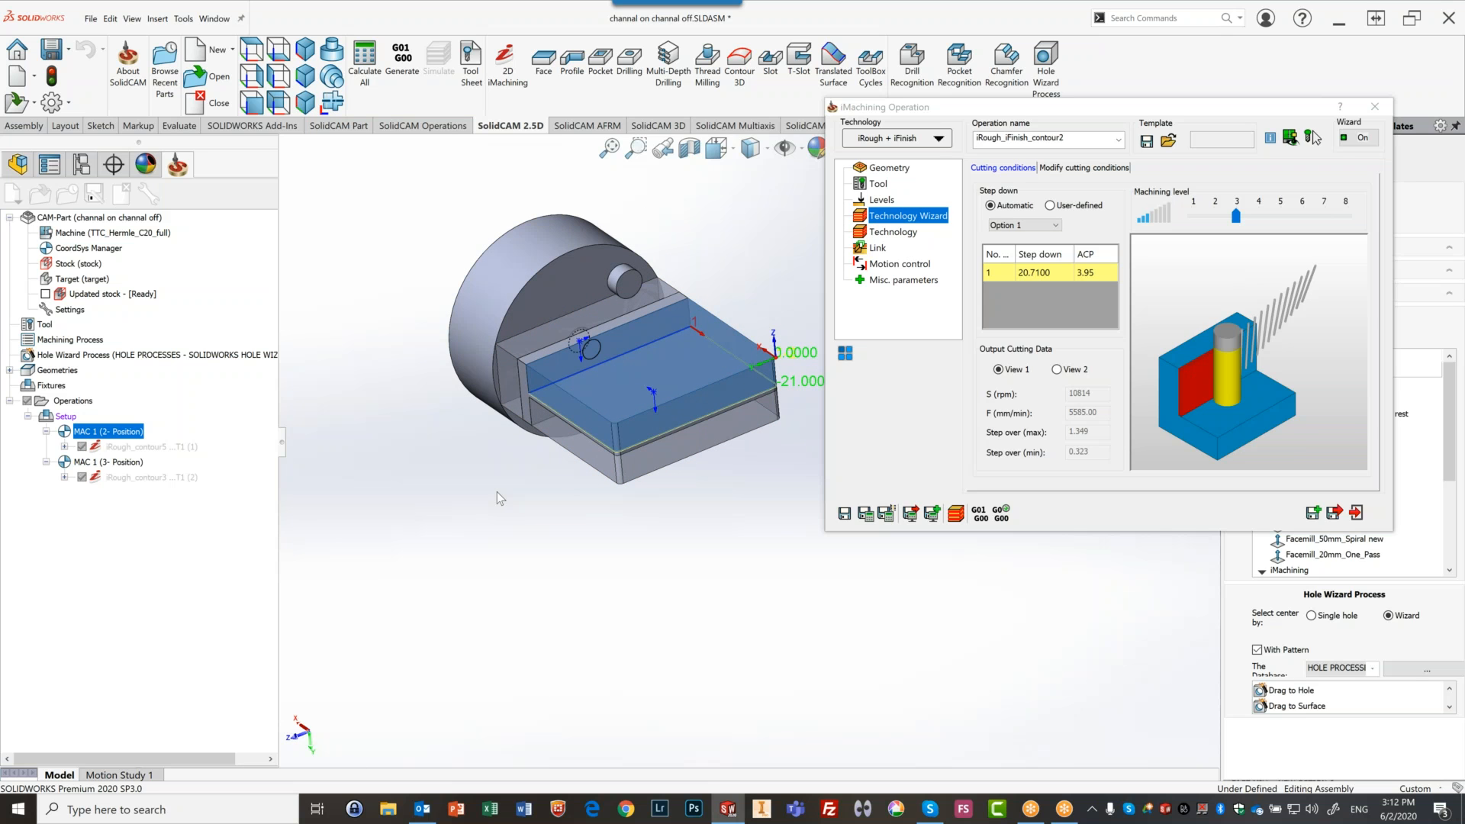
{"action": "left_click", "coordinate": [1219, 277]}
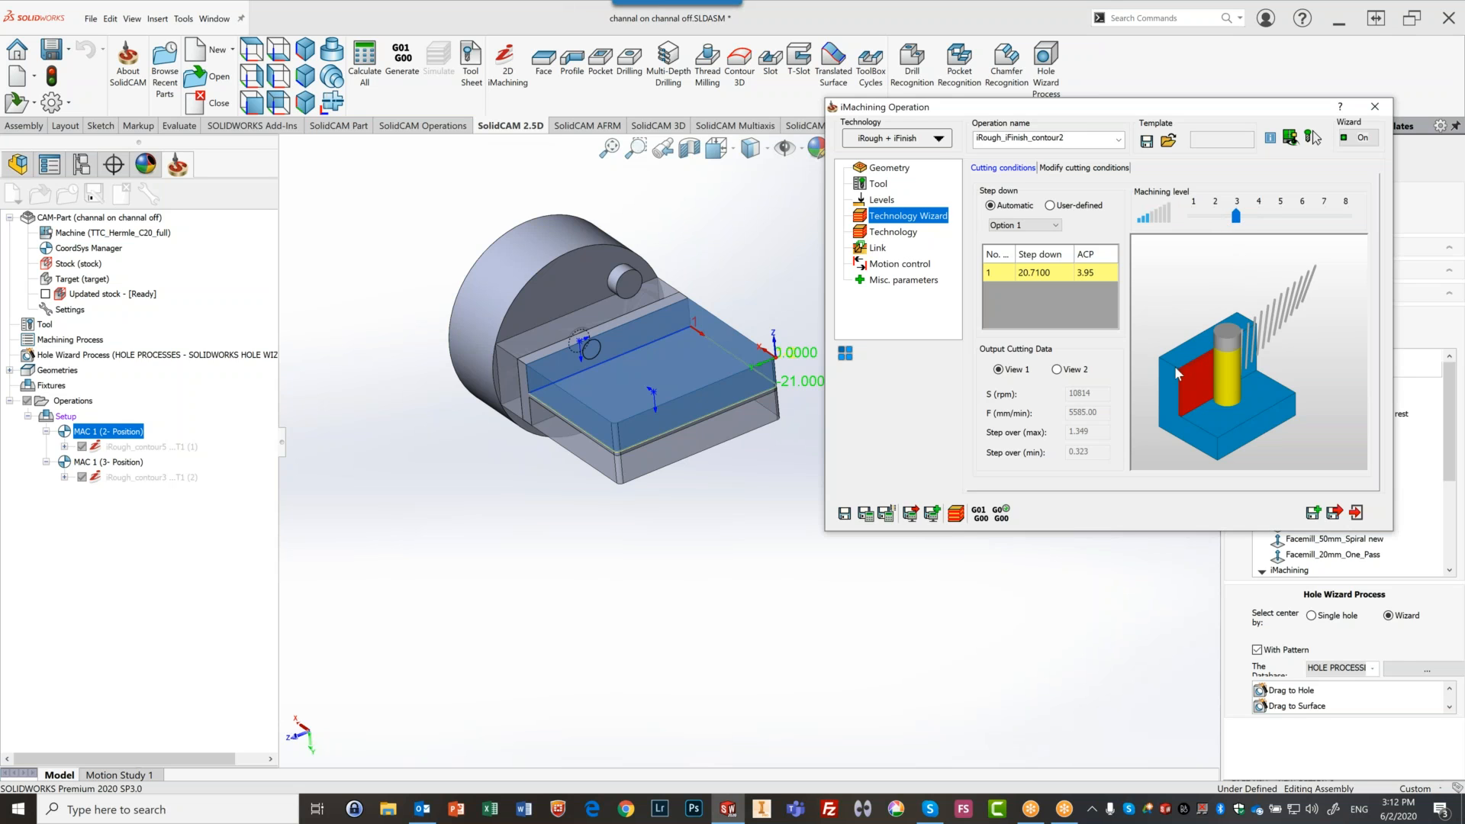
{"action": "left_click", "coordinate": [892, 232]}
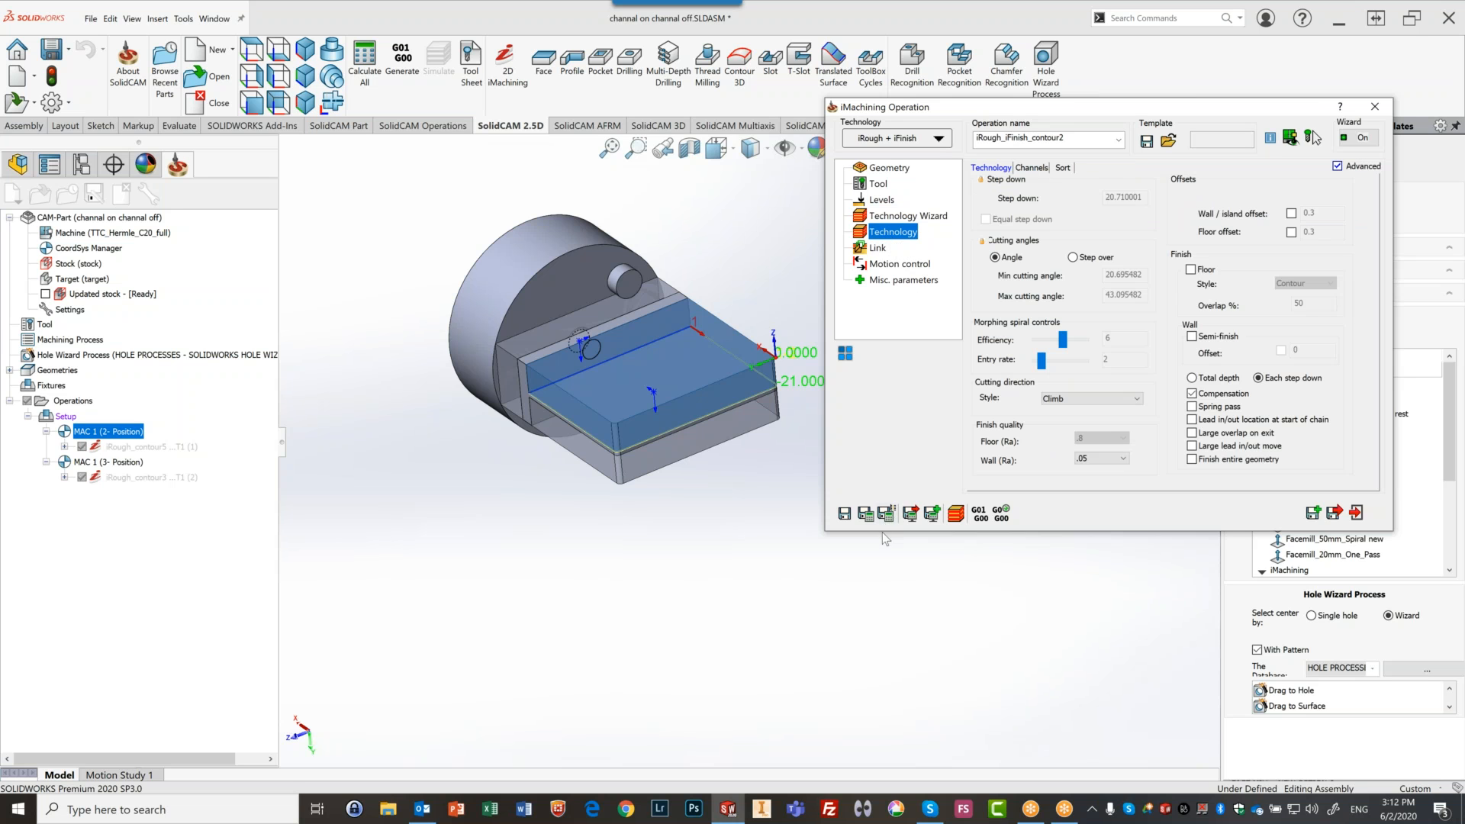
{"action": "left_click", "coordinate": [864, 519]}
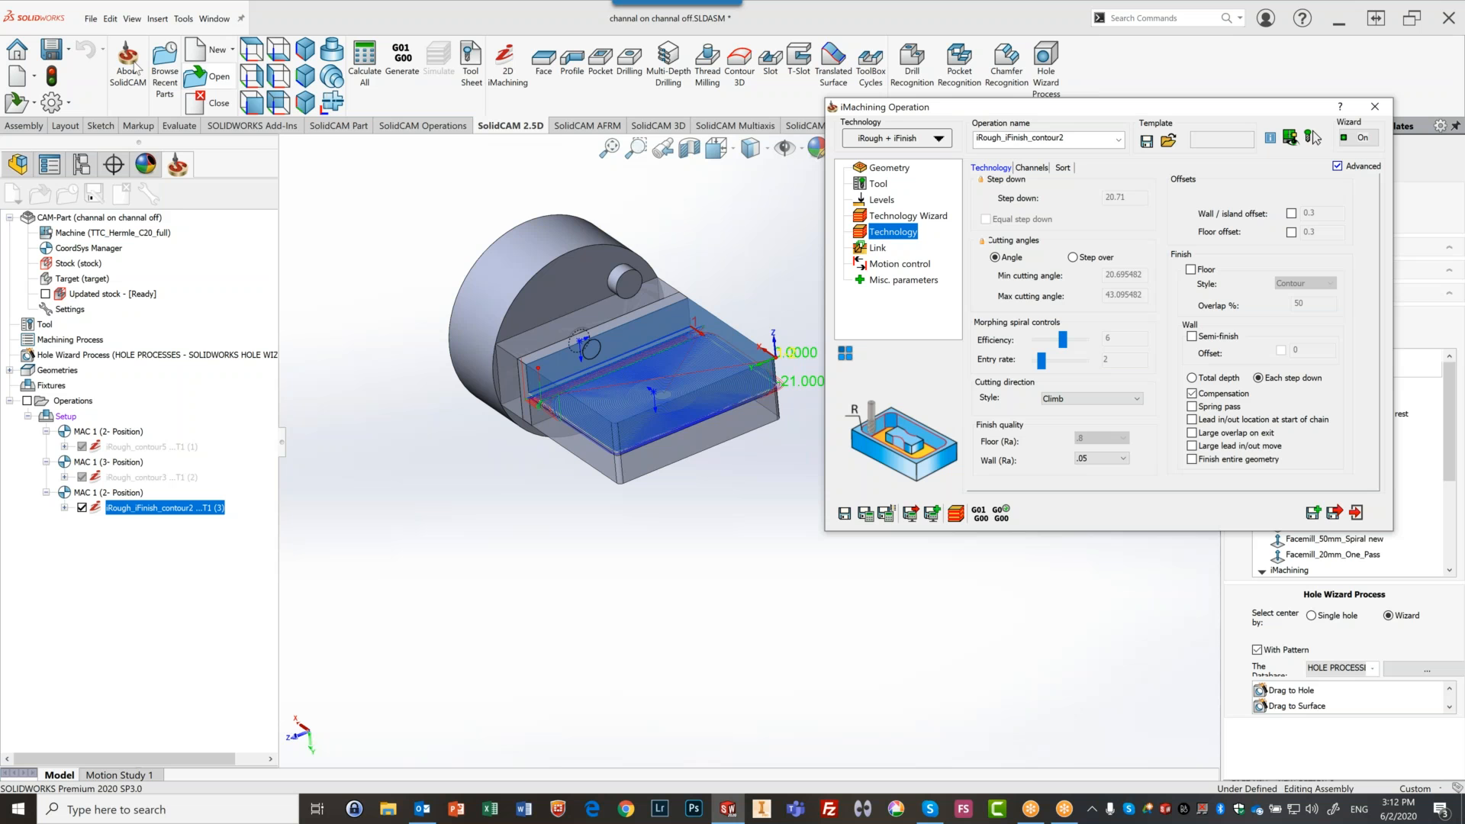
Examine the calculated toolpath in plan view and simulate the material removal with SolidVerify at increased speed
{"action": "left_click", "coordinate": [256, 51]}
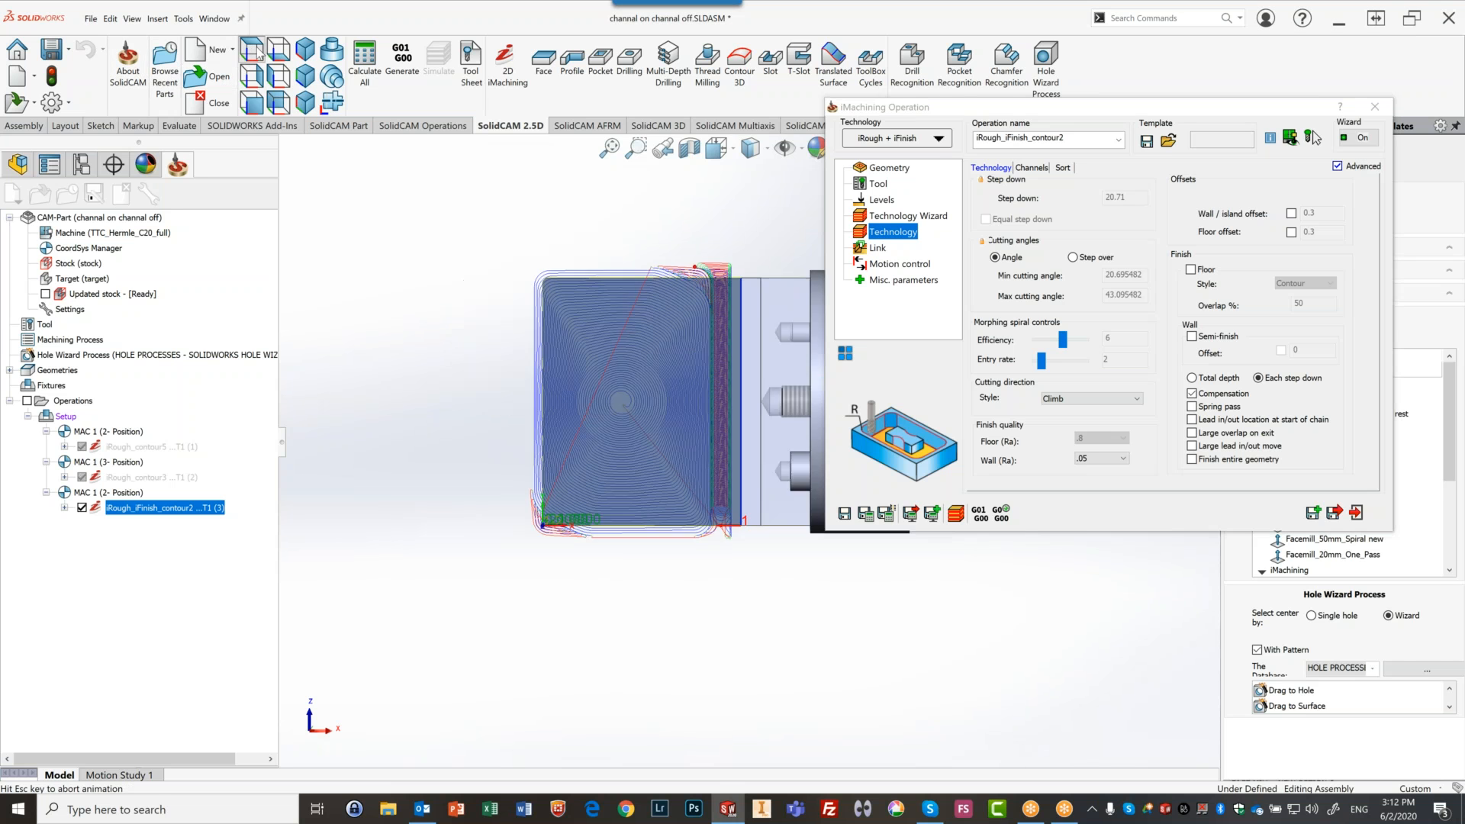
{"action": "scroll", "coordinate": [705, 349], "scroll_direction": "down", "scroll_amount": 3}
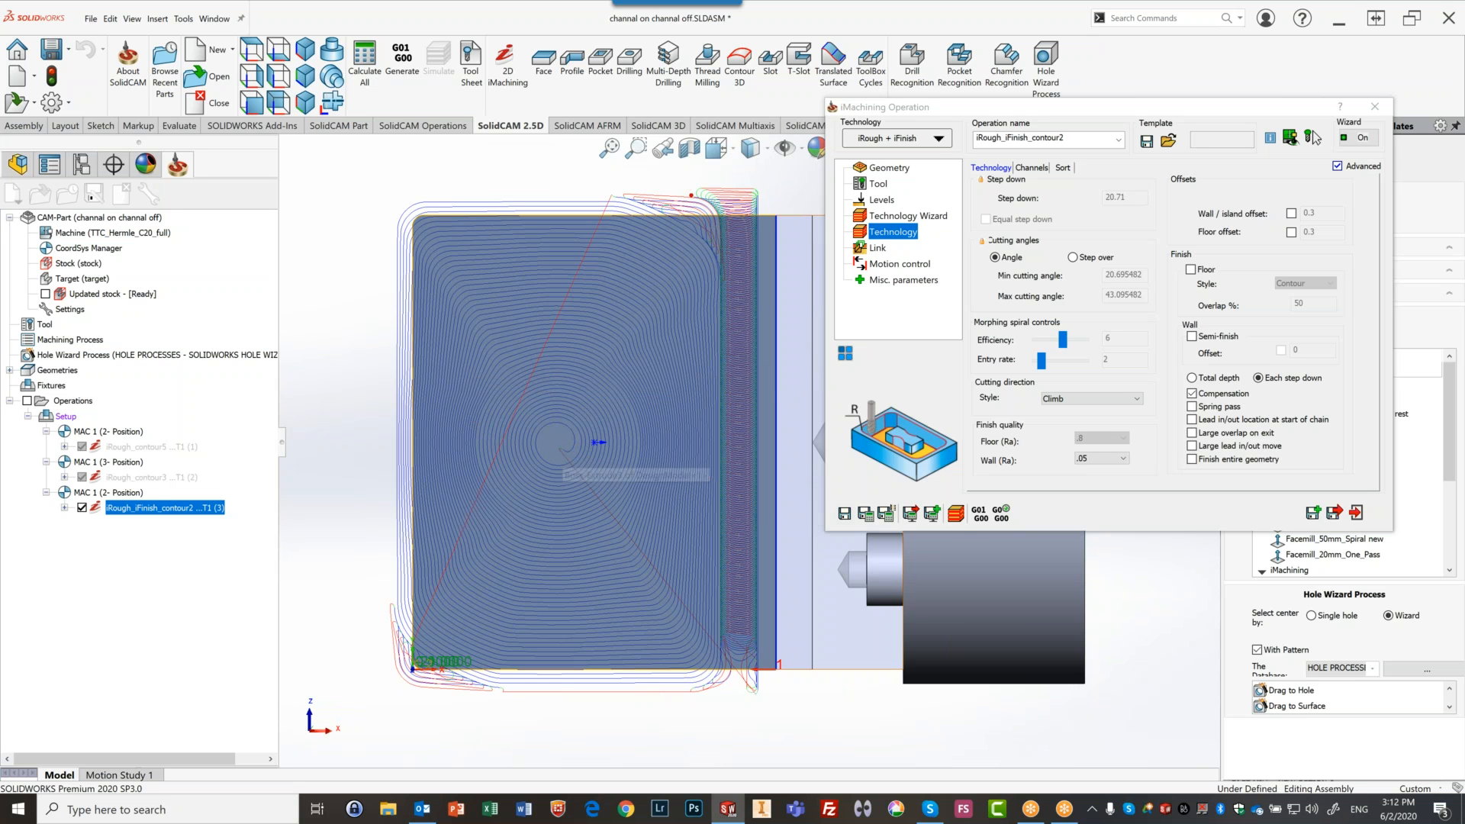
{"action": "left_click", "coordinate": [956, 514]}
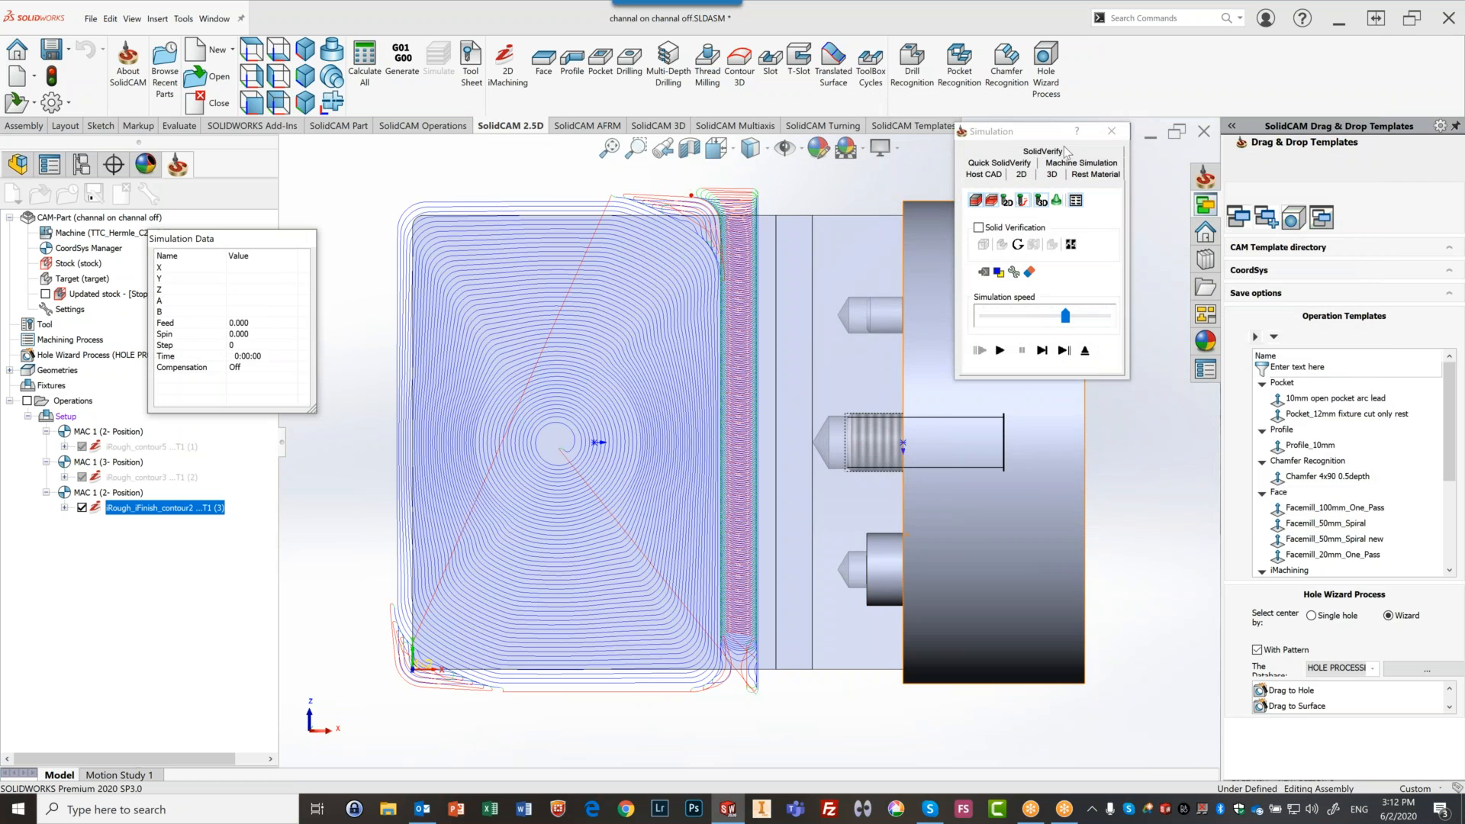
{"action": "left_click", "coordinate": [1064, 151]}
{"action": "middle_click_drag", "start_coordinate": [827, 539], "coordinate": [917, 295]}
{"action": "left_click_drag", "start_coordinate": [1020, 130], "coordinate": [1081, 111]}
{"action": "left_click_drag", "start_coordinate": [1106, 296], "coordinate": [1091, 295]}
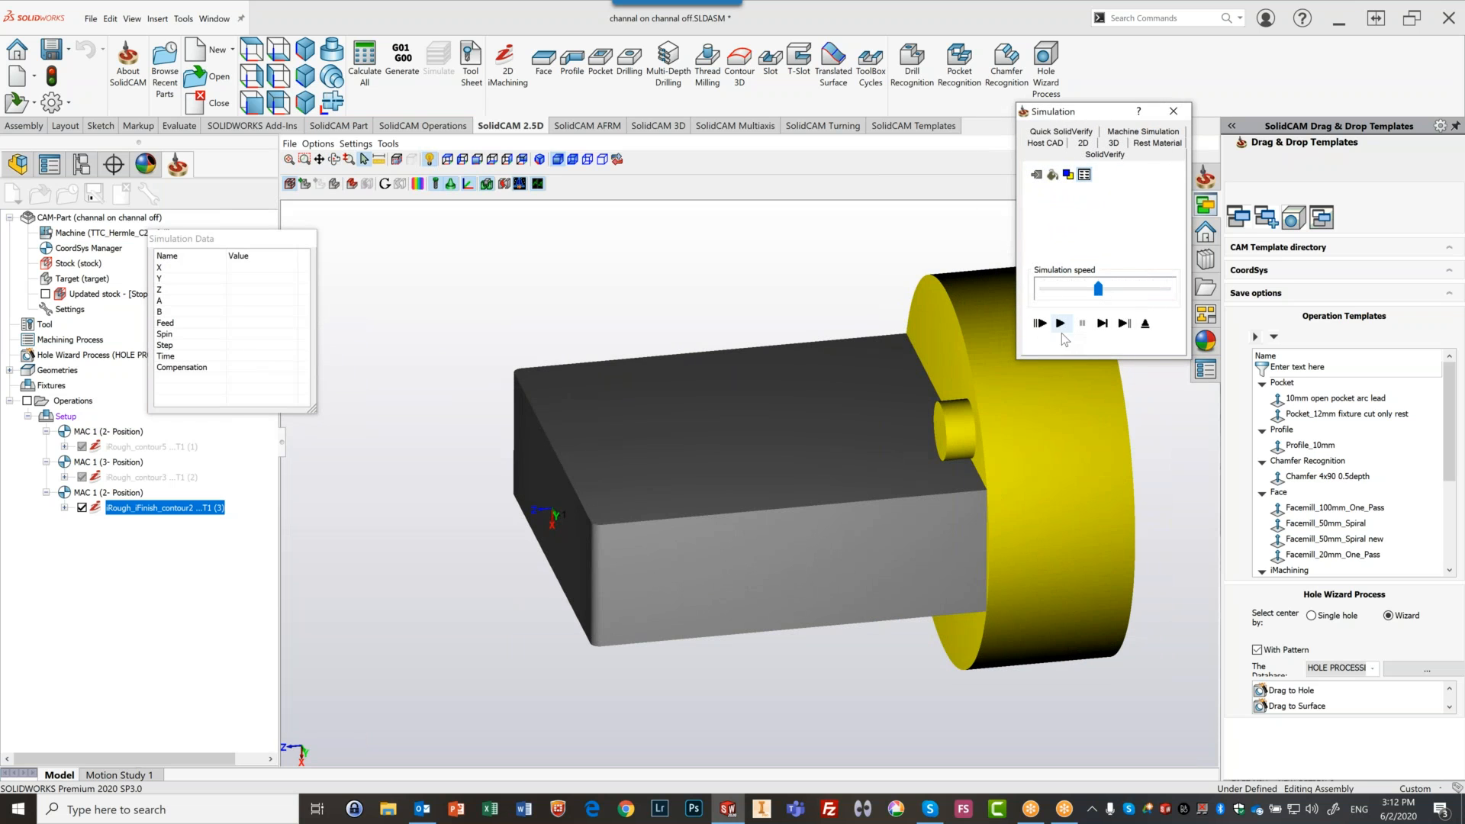
{"action": "left_click", "coordinate": [1060, 323]}
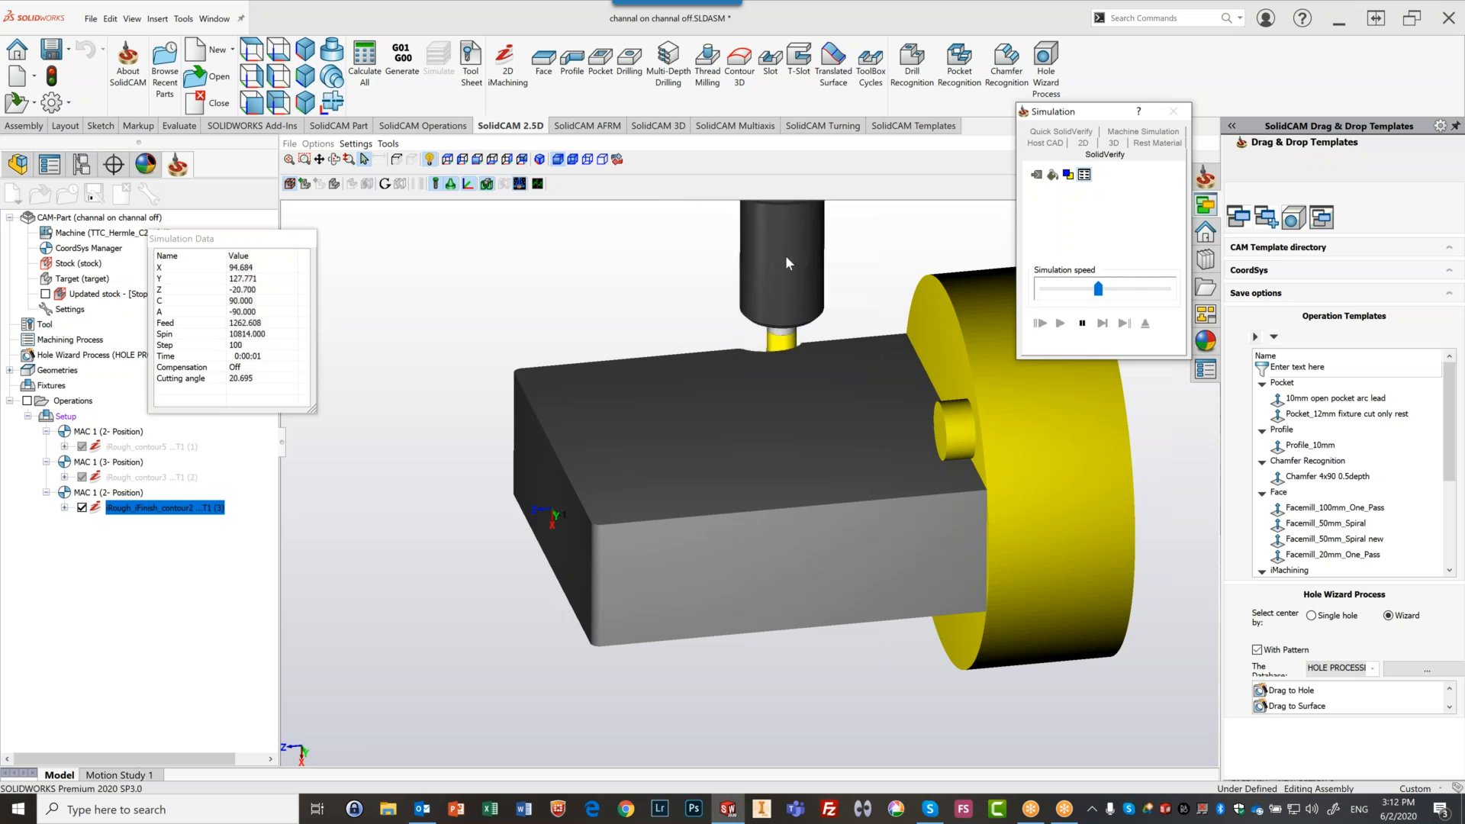
{"action": "left_click_drag", "start_coordinate": [1107, 289], "coordinate": [1119, 293]}
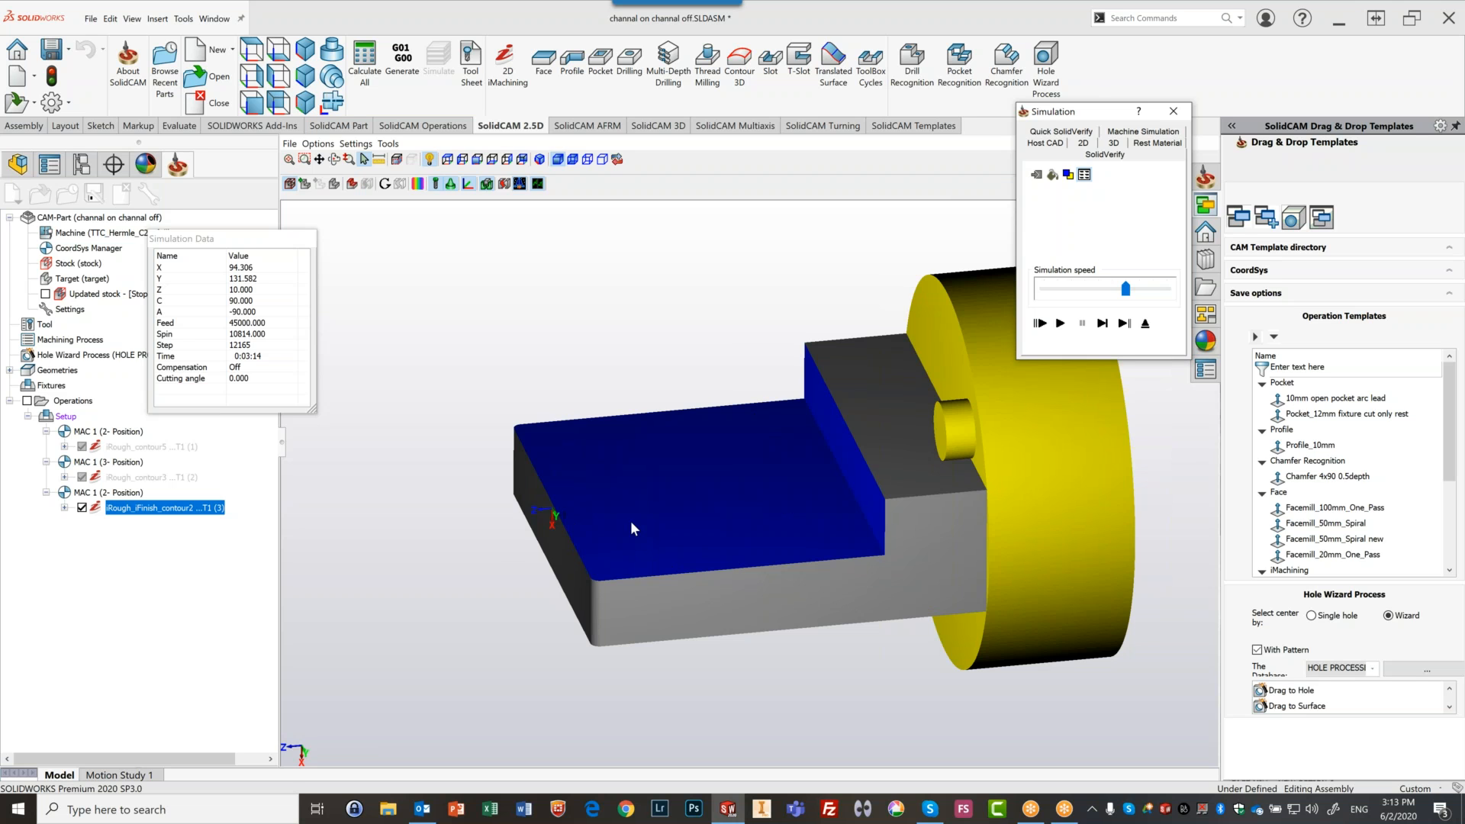
{"action": "left_click", "coordinate": [1145, 324]}
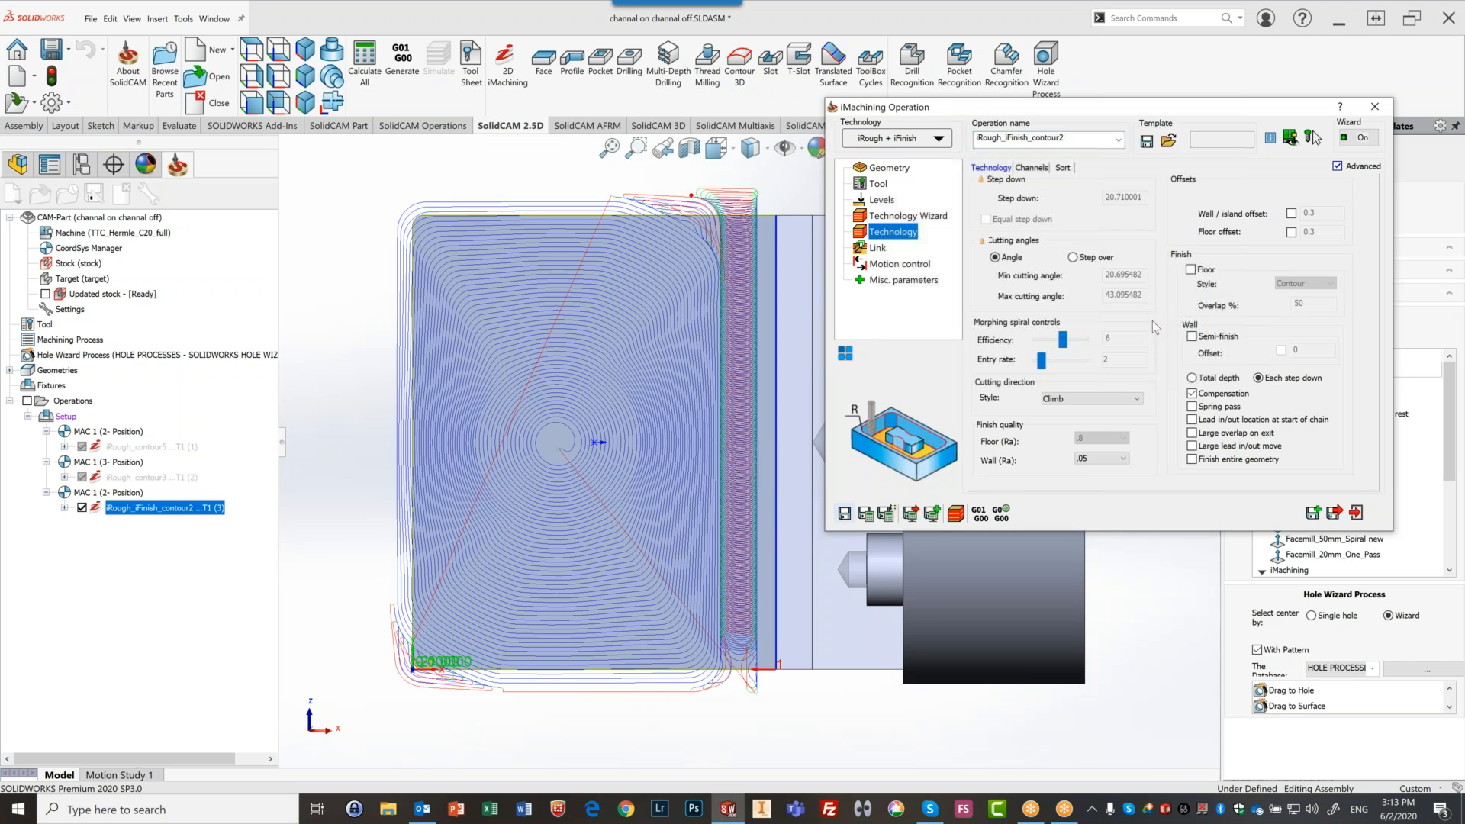
Close the iMachining operation and hide the toolpath of iRough_iFinish_contour2
{"action": "left_click", "coordinate": [1356, 512]}
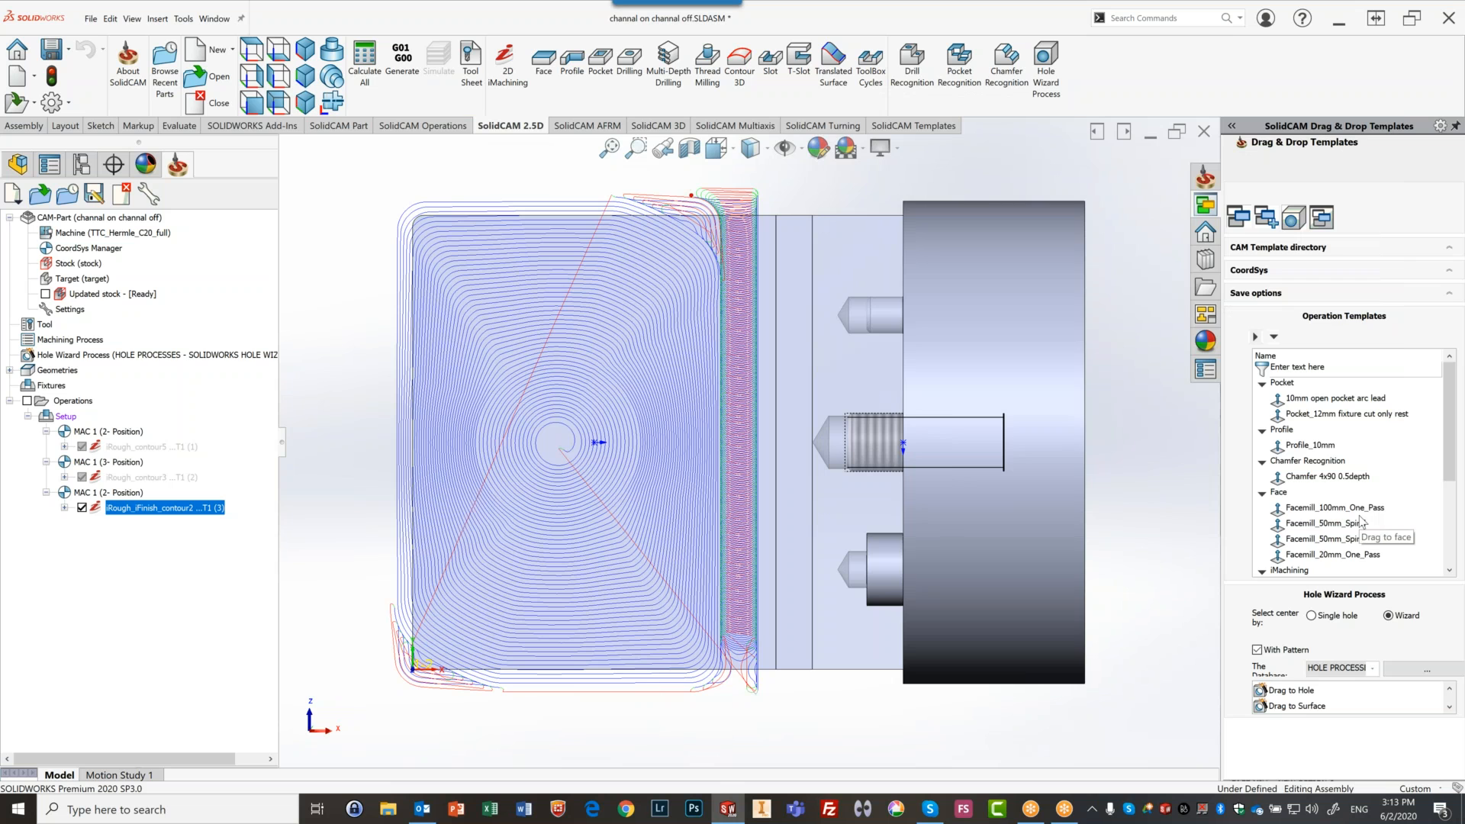
{"action": "left_click", "coordinate": [81, 508]}
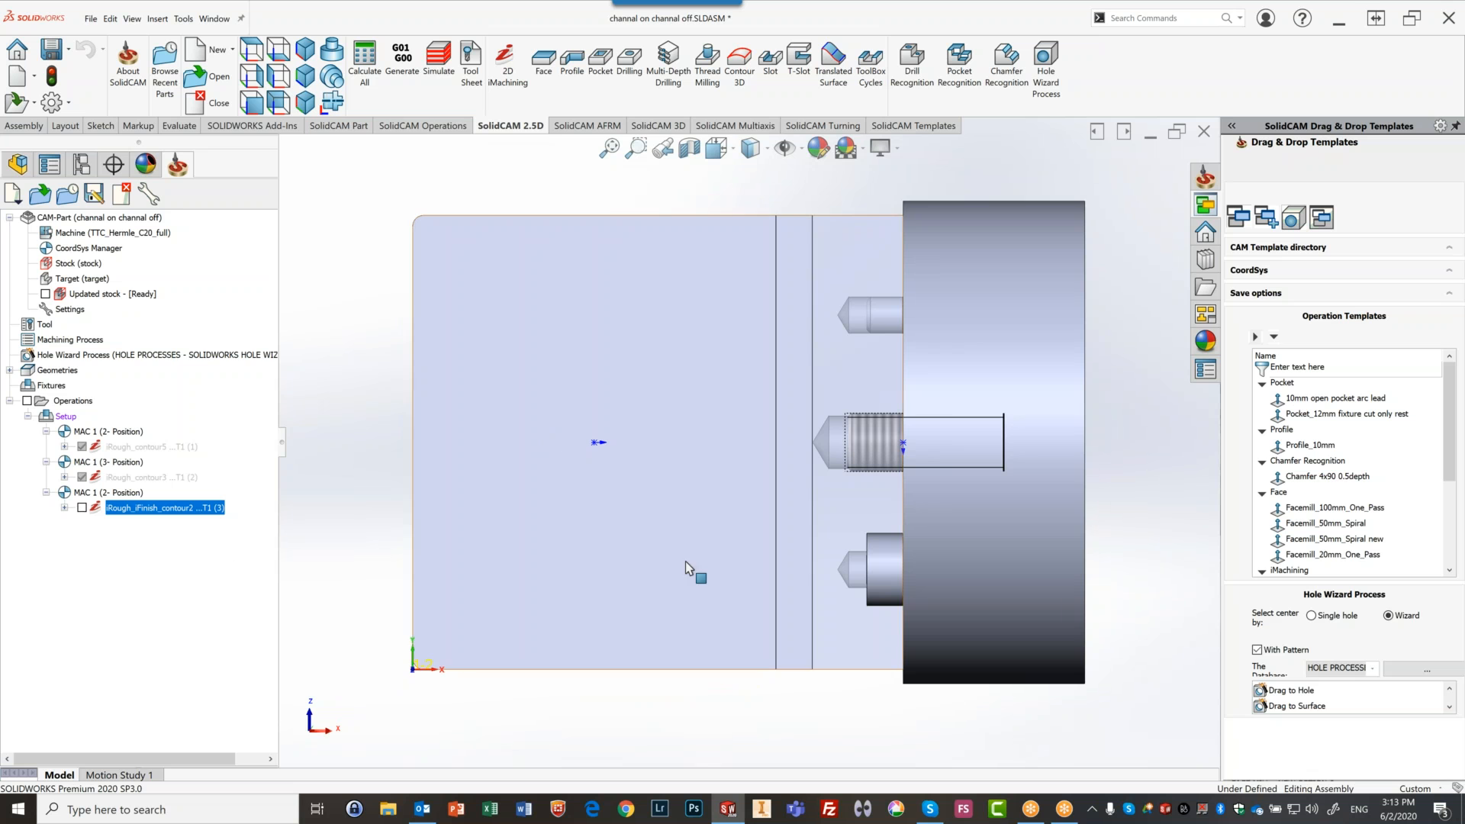
{"action": "middle_click_drag", "start_coordinate": [684, 545], "coordinate": [698, 302]}
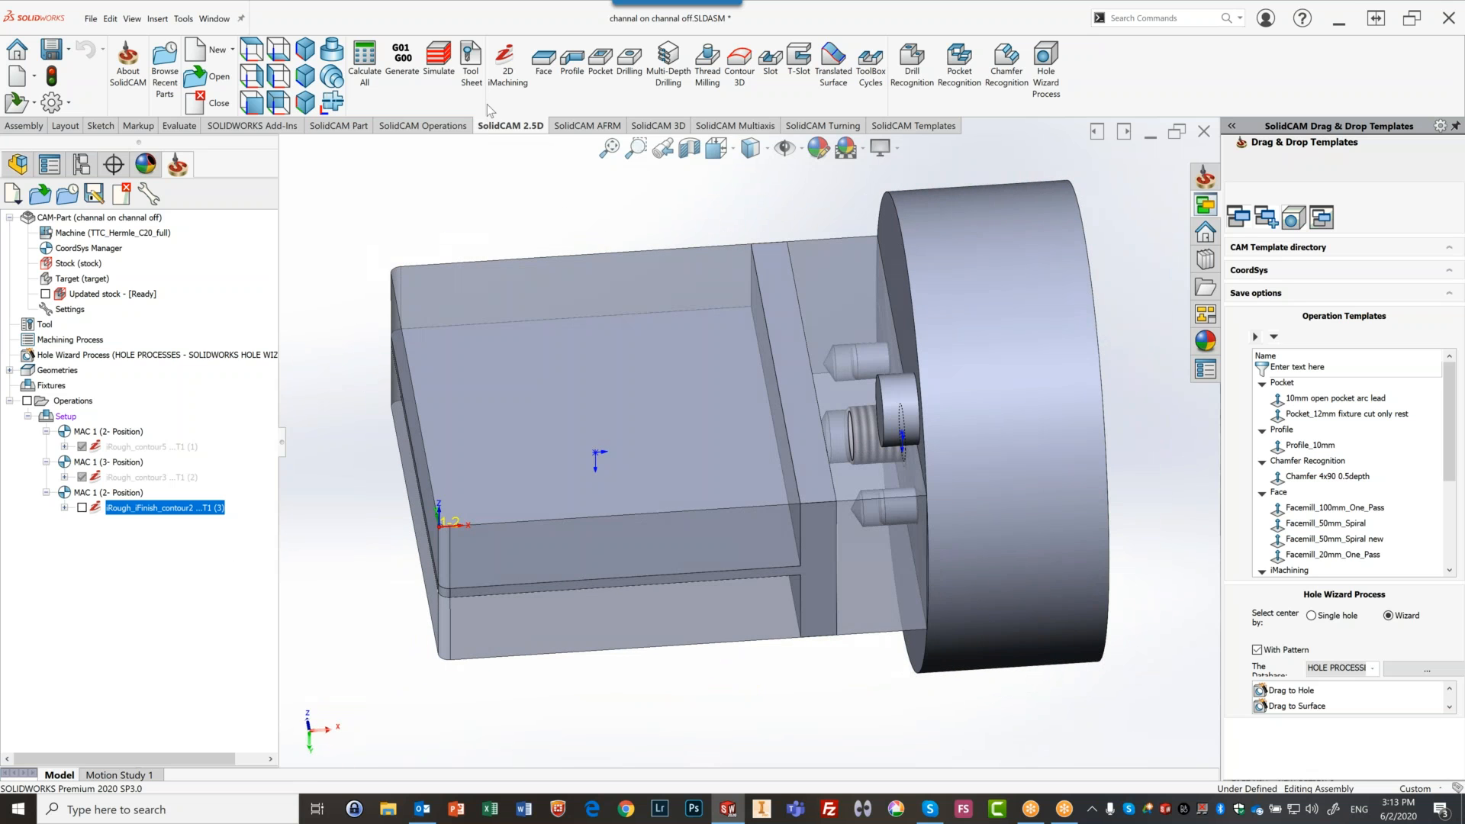
Start an iRough + iFinish iMachining operation with chain-based geometry on the MAC 1 (3- Position) coordinate system
{"action": "left_click", "coordinate": [512, 74]}
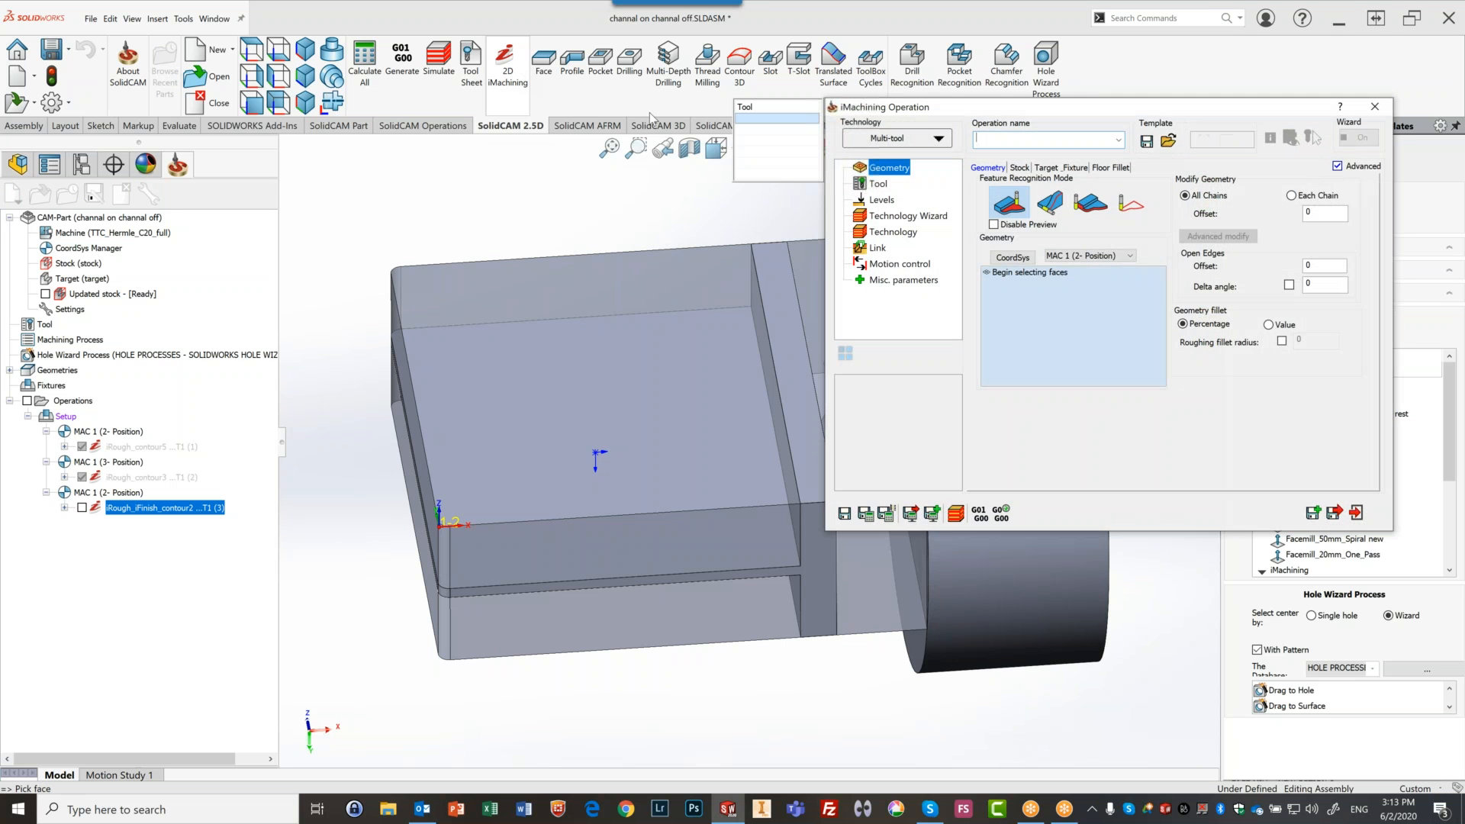
{"action": "left_click", "coordinate": [870, 137]}
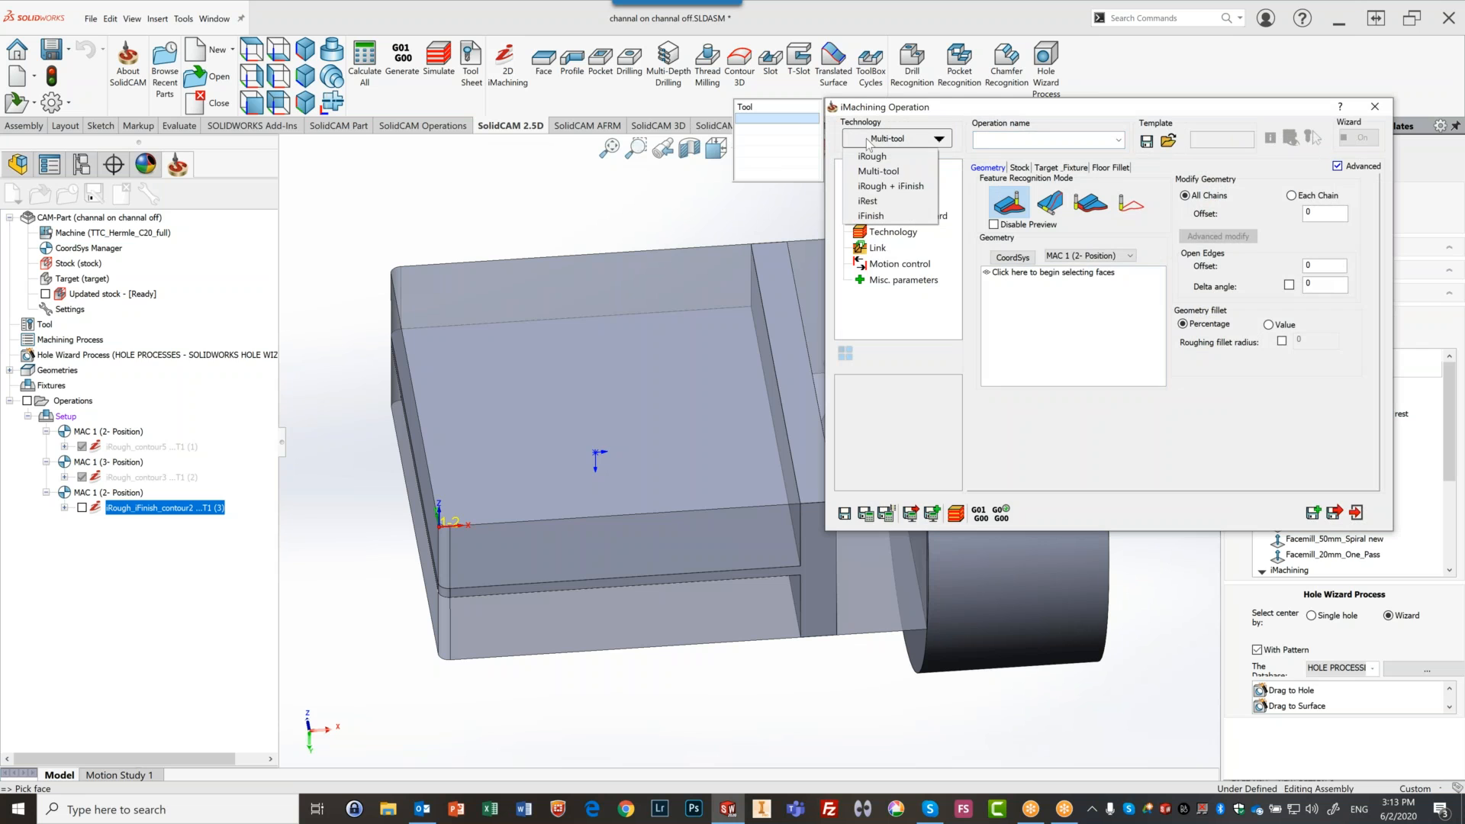
{"action": "left_click", "coordinate": [866, 186]}
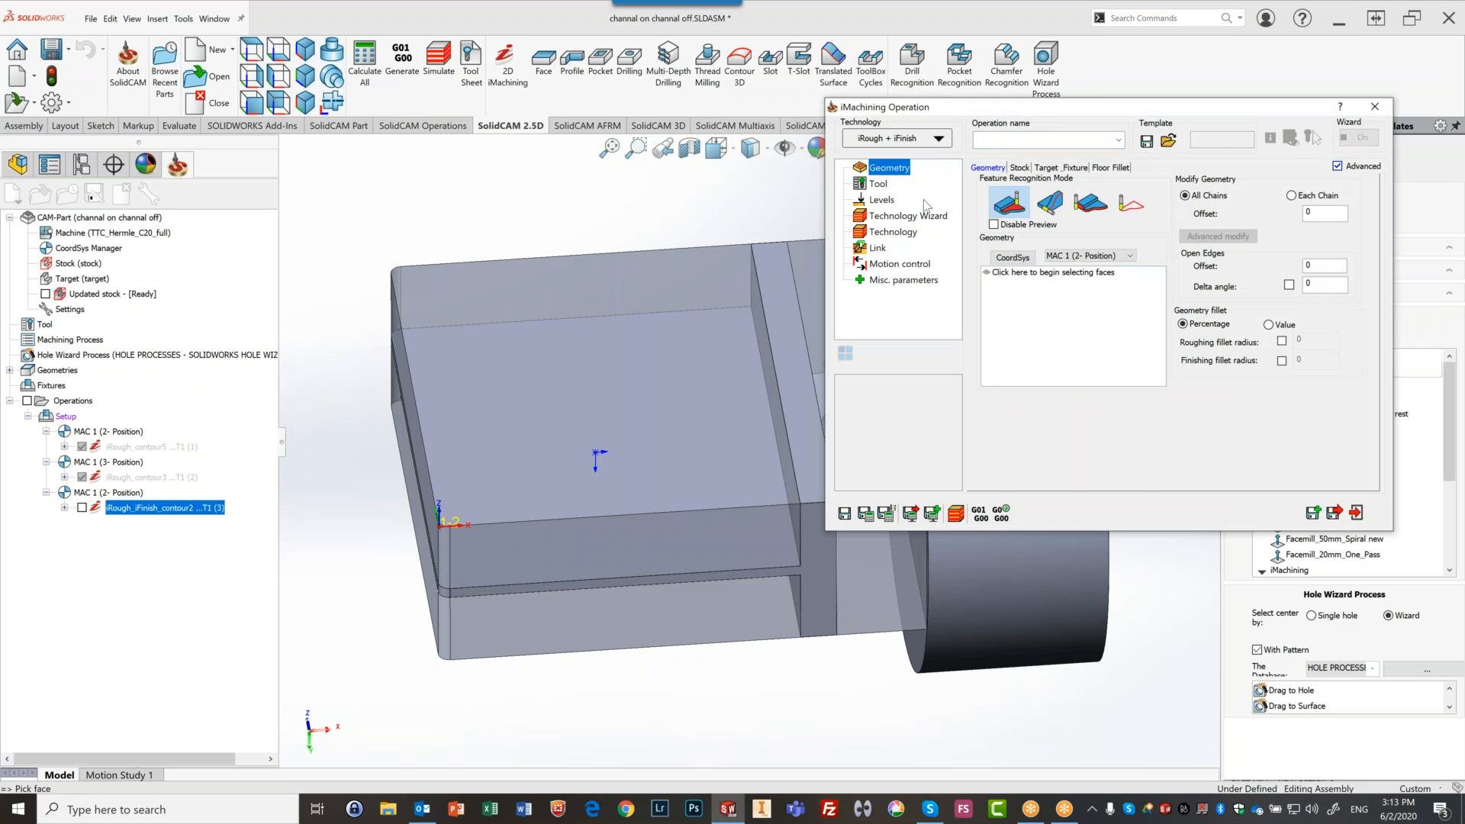
{"action": "left_click", "coordinate": [1052, 203]}
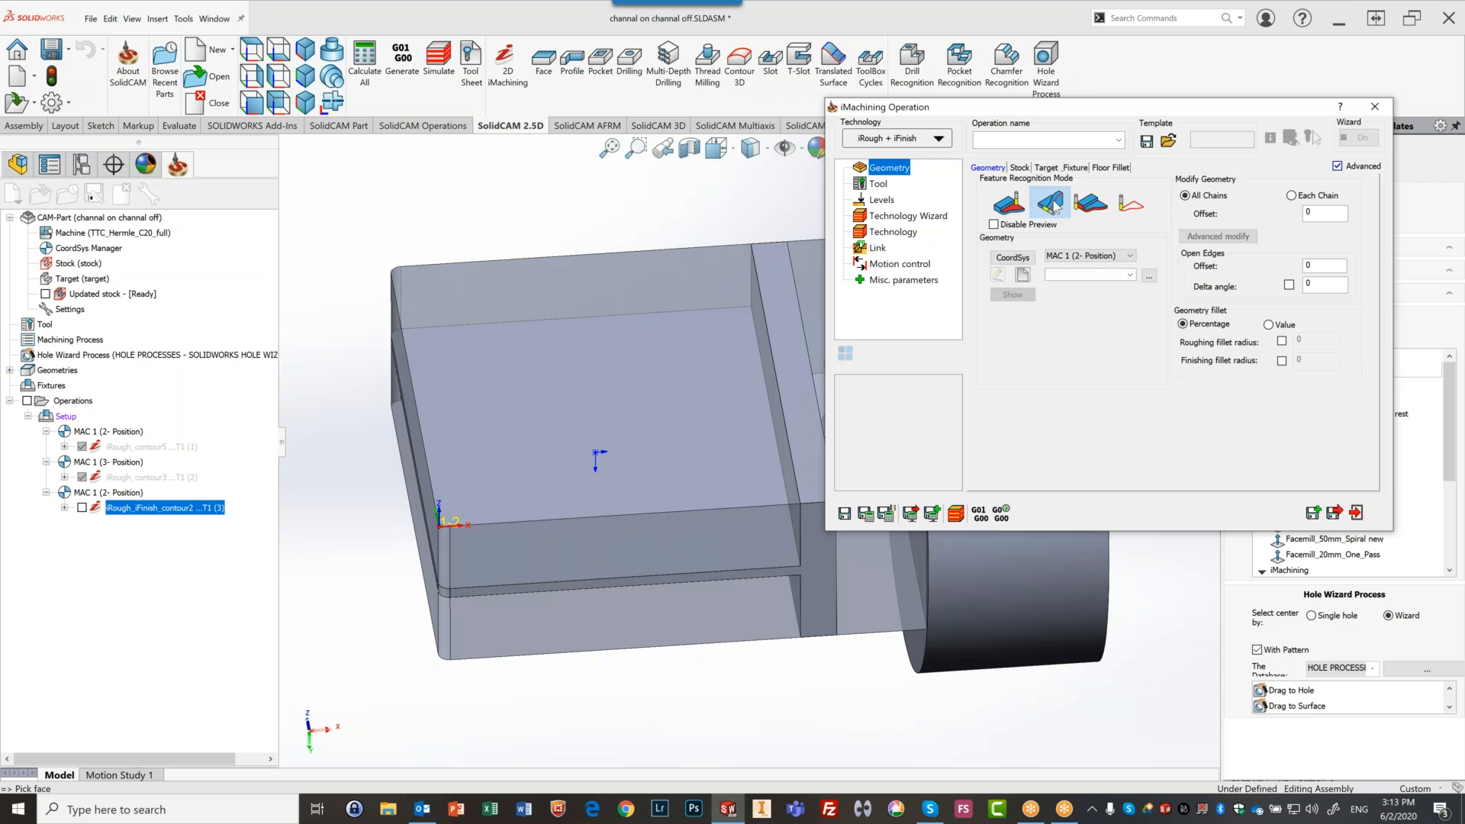
{"action": "left_click", "coordinate": [1086, 260]}
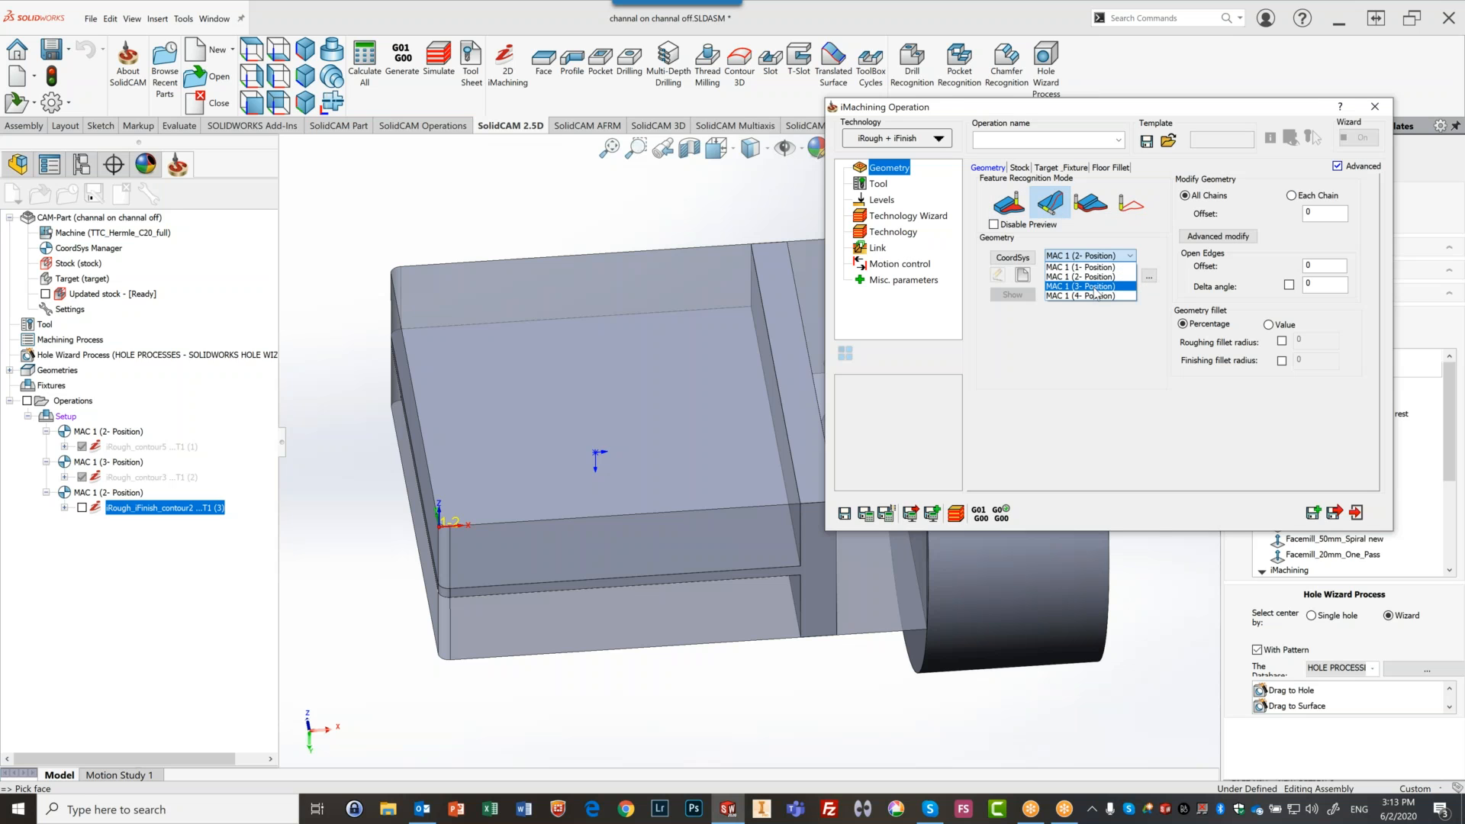
{"action": "left_click", "coordinate": [1097, 287]}
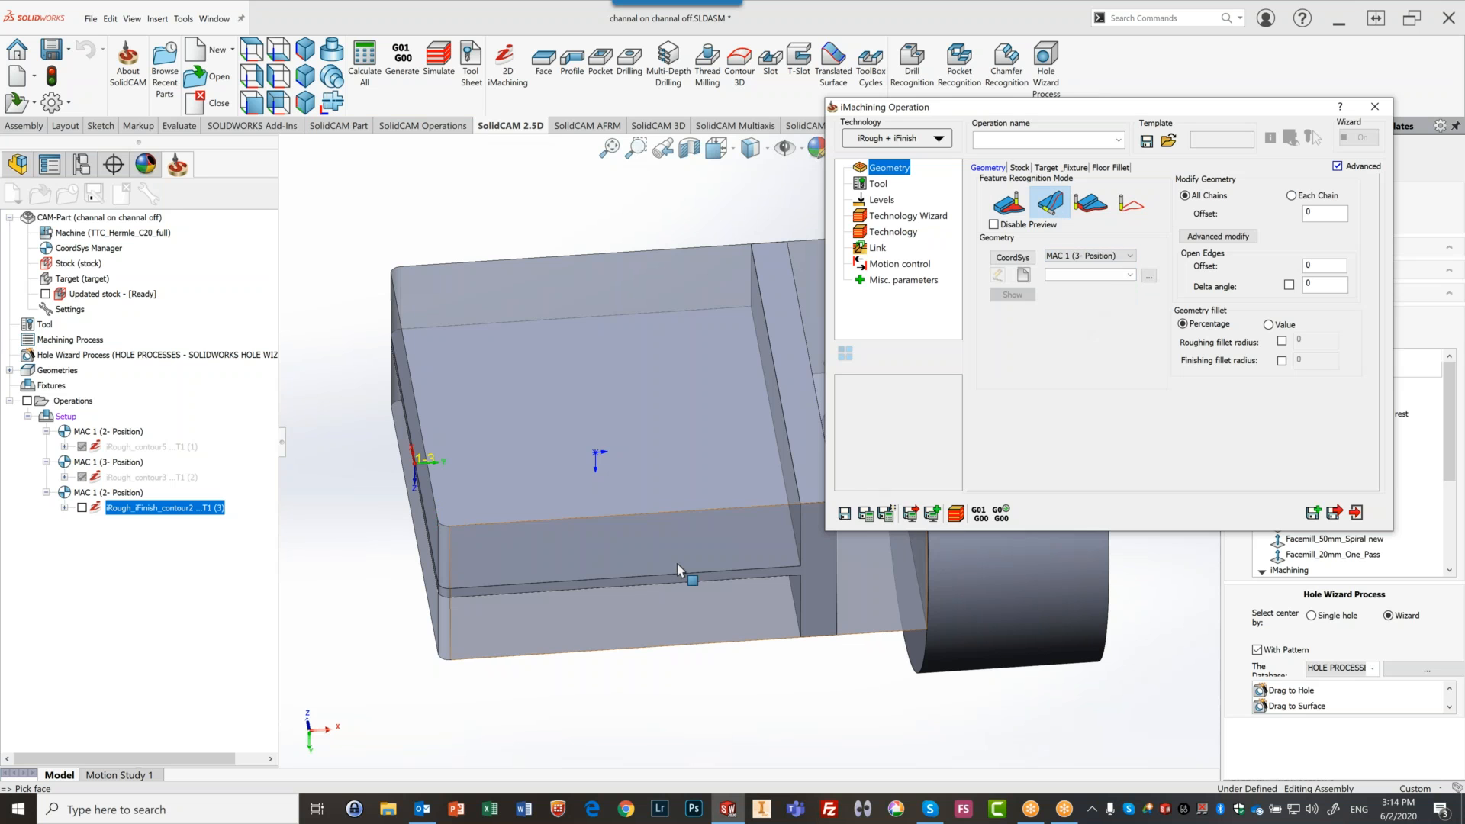
Create a new geometry for the operation and select the chain around the floor outline of the opposite channel side
{"action": "left_click", "coordinate": [444, 467]}
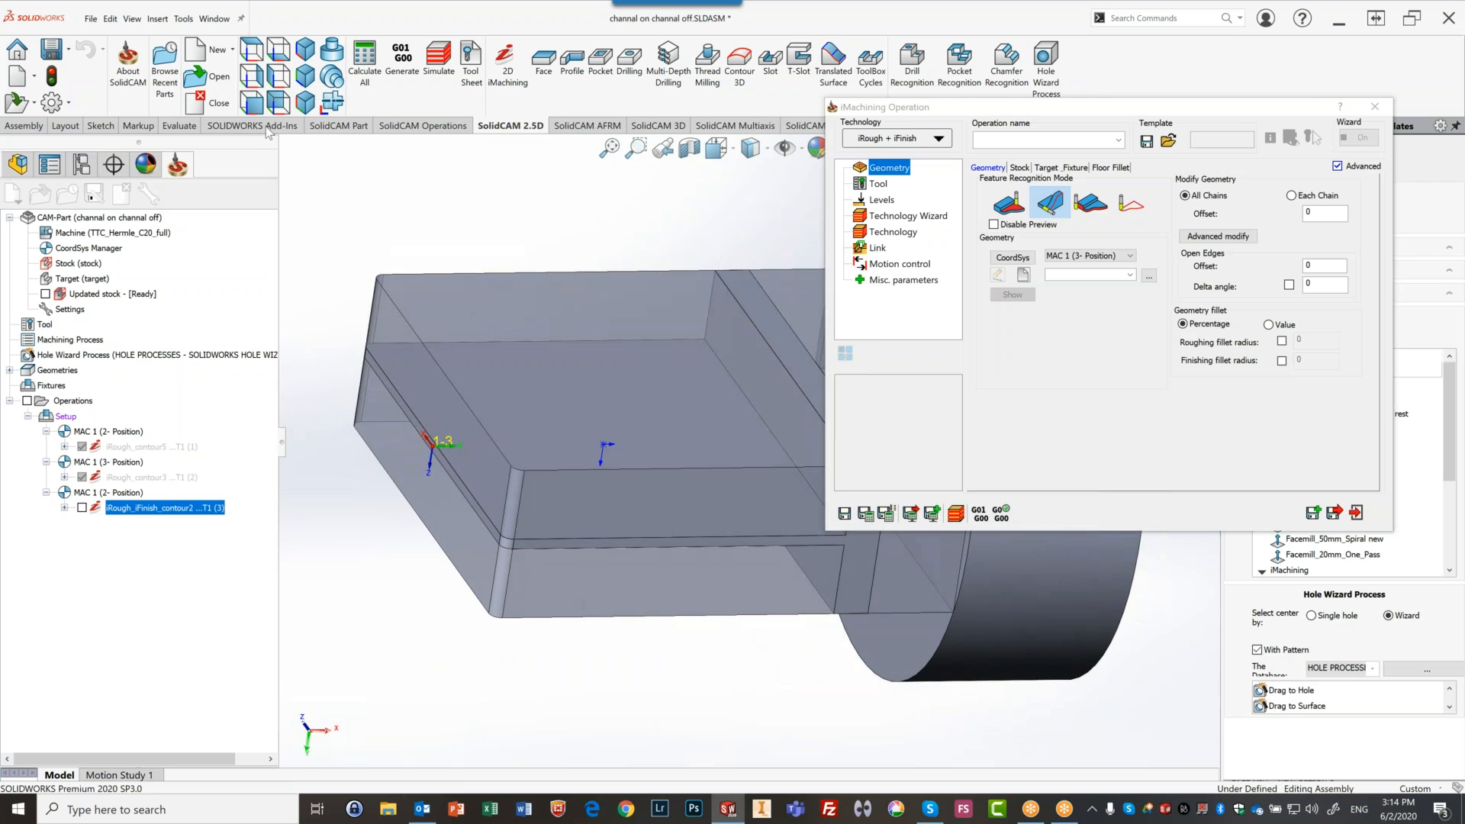
{"action": "left_click", "coordinate": [306, 52]}
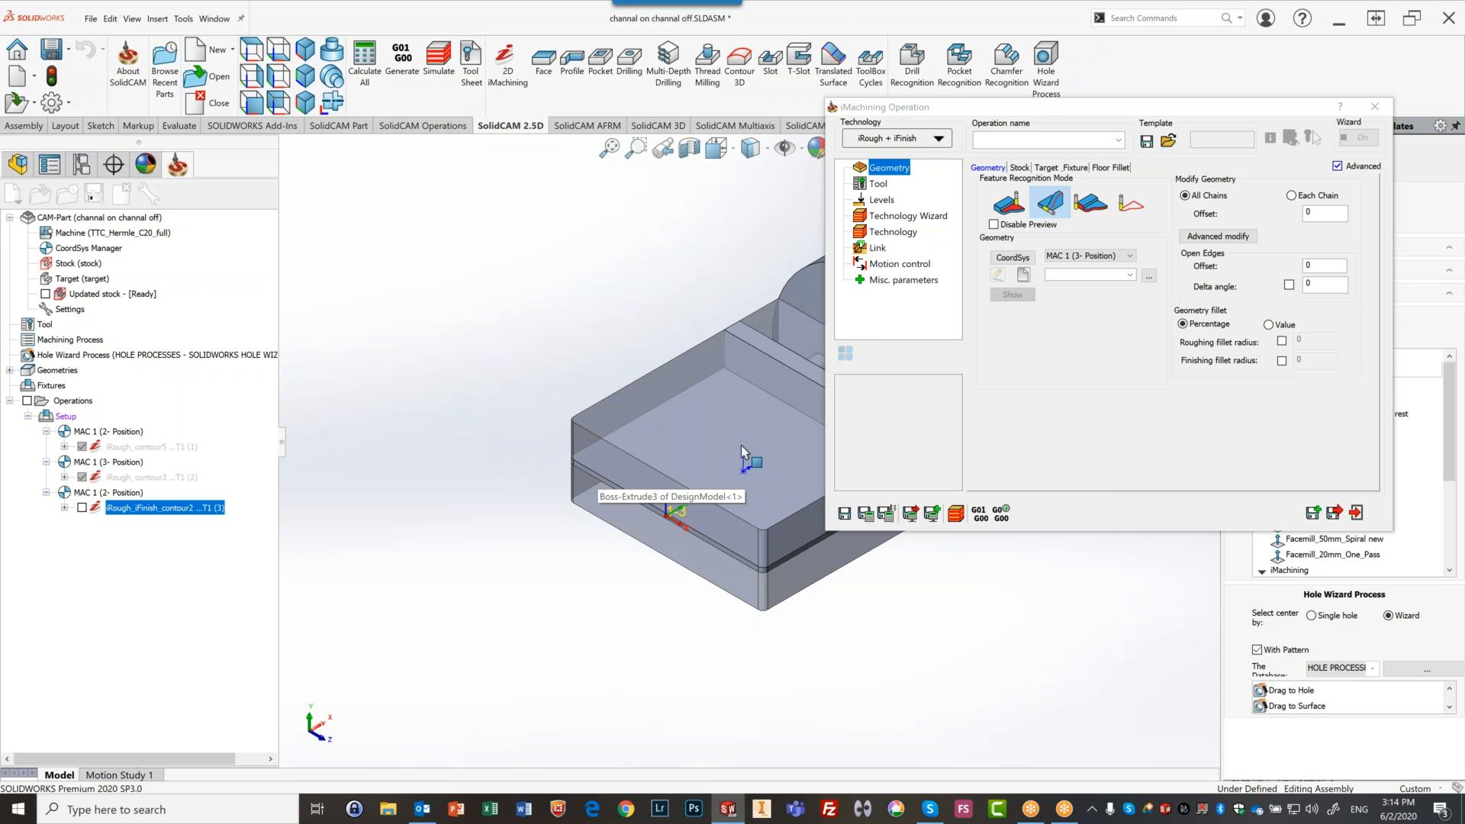
{"action": "left_click", "coordinate": [1028, 273]}
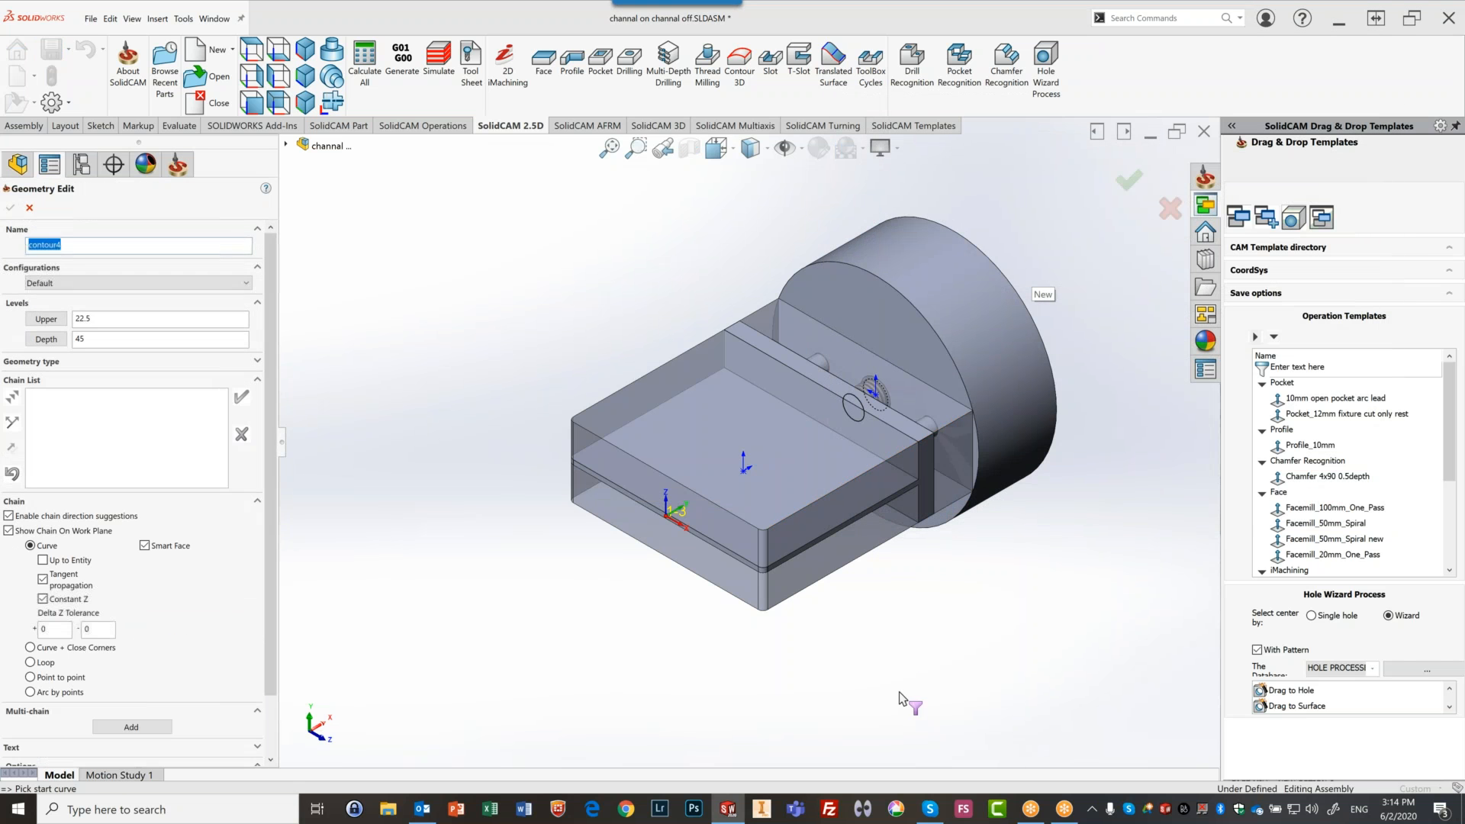
{"action": "left_click", "coordinate": [902, 498]}
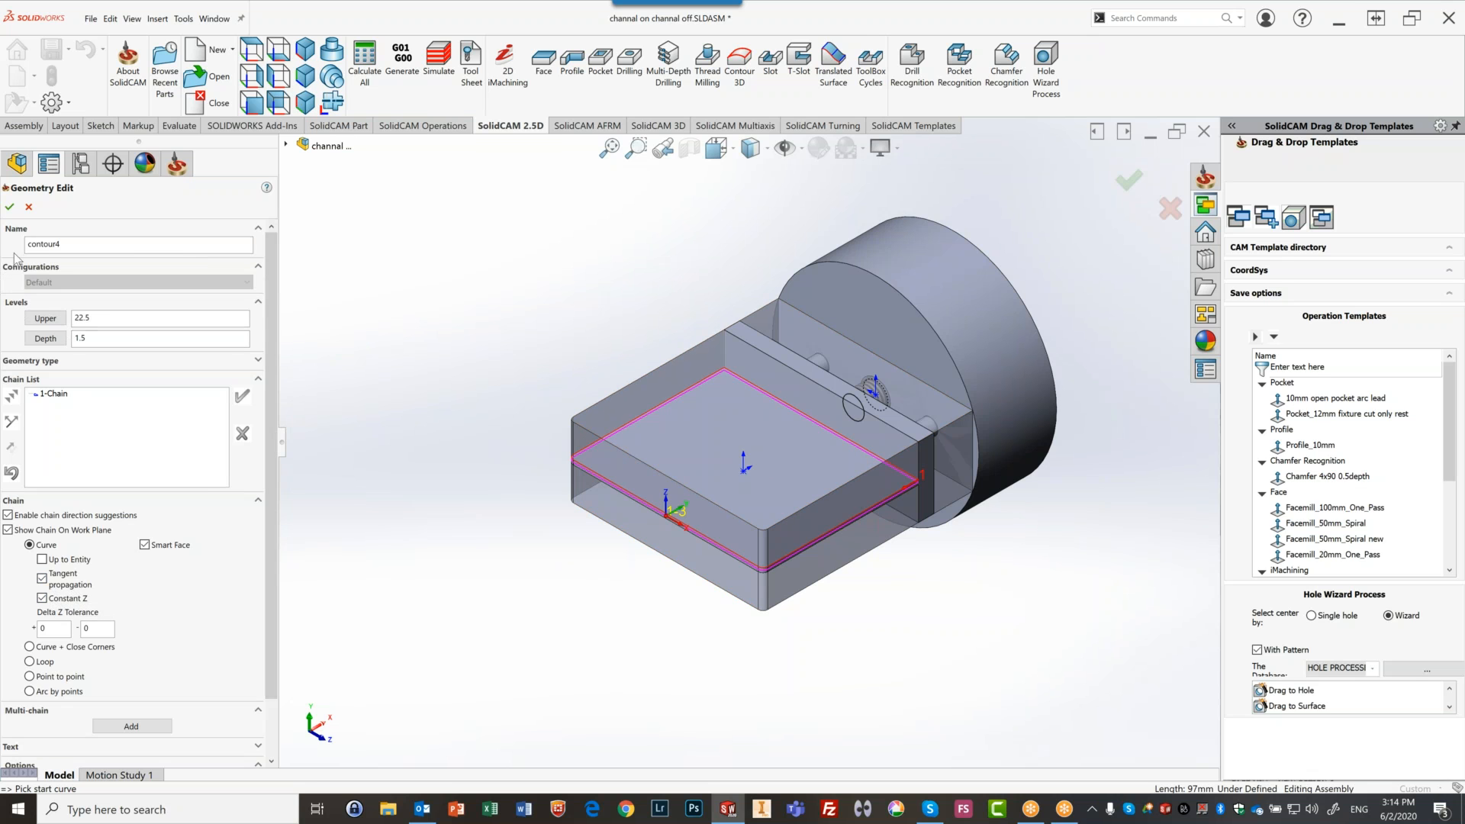
Mark the chain's outer edges as open using From/To entities, from one long side edge to the opposite one, and accept the geometry
{"action": "right_click", "coordinate": [59, 401]}
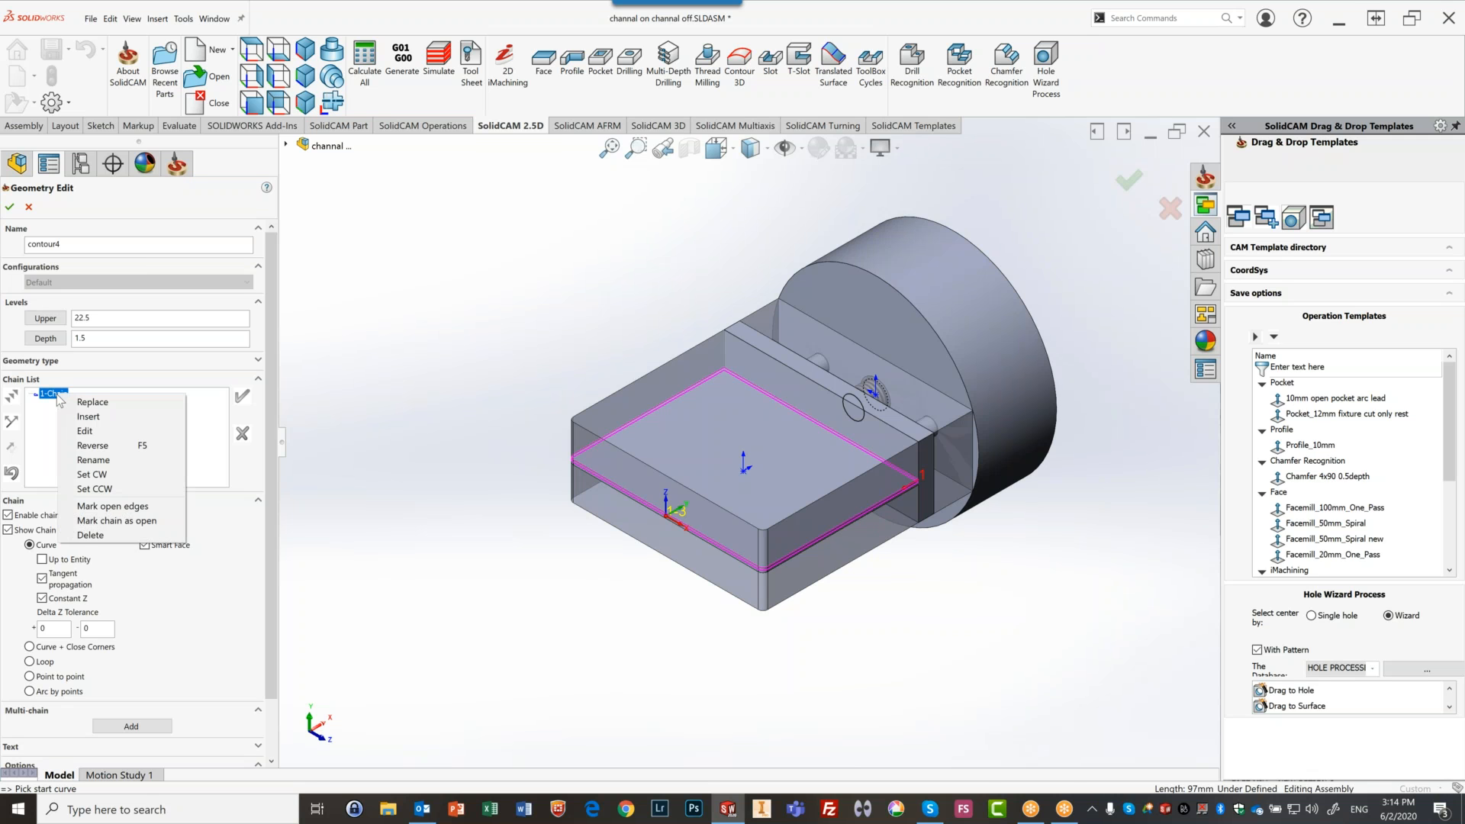
{"action": "left_click", "coordinate": [98, 506]}
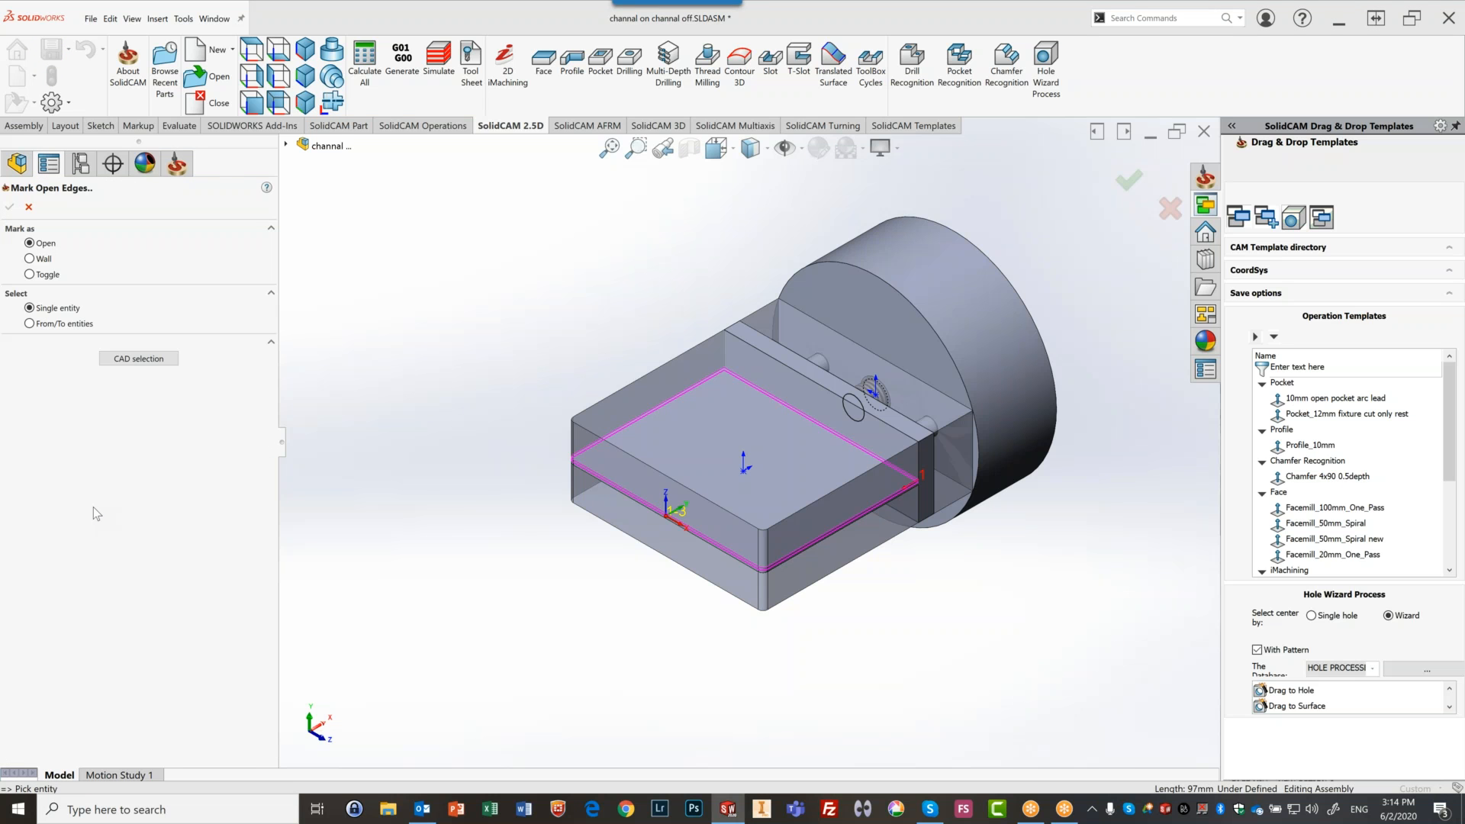
{"action": "left_click", "coordinate": [30, 323]}
{"action": "scroll", "coordinate": [840, 580], "scroll_direction": "down", "scroll_amount": 4}
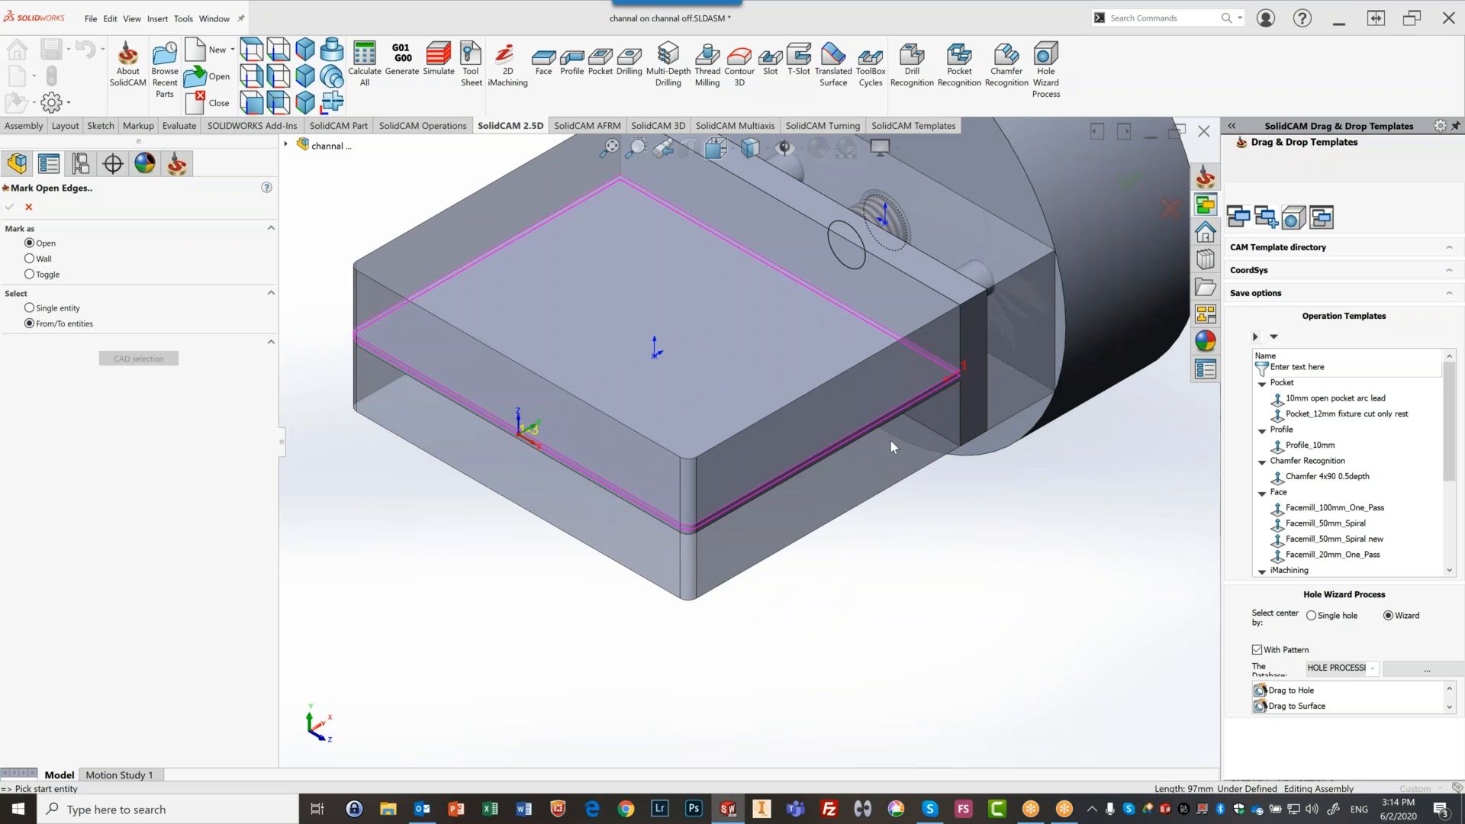
{"action": "scroll", "coordinate": [931, 410], "scroll_direction": "down", "scroll_amount": 2}
{"action": "scroll", "coordinate": [931, 410], "scroll_direction": "down", "scroll_amount": 1}
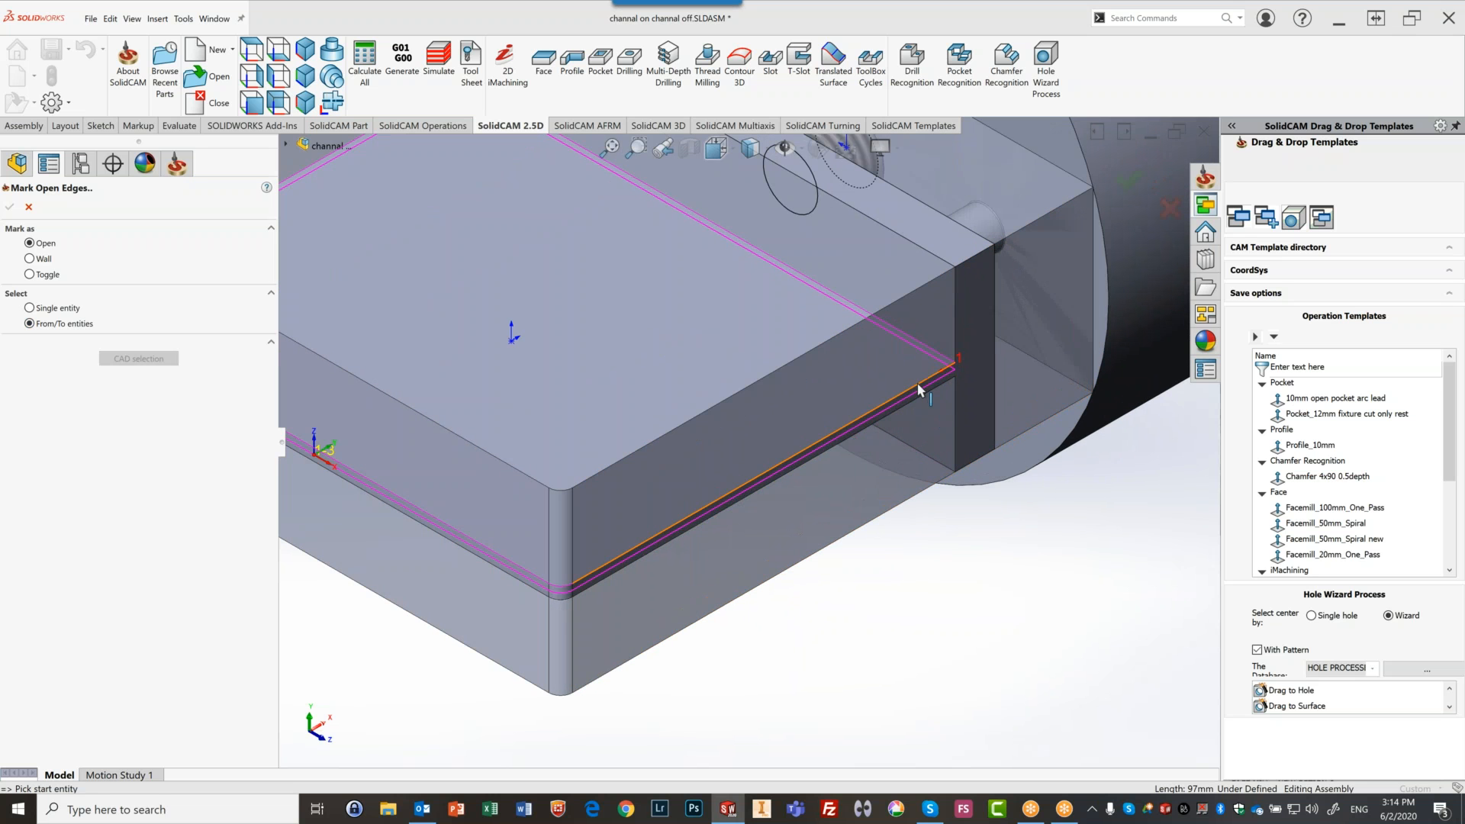
{"action": "left_click", "coordinate": [920, 387]}
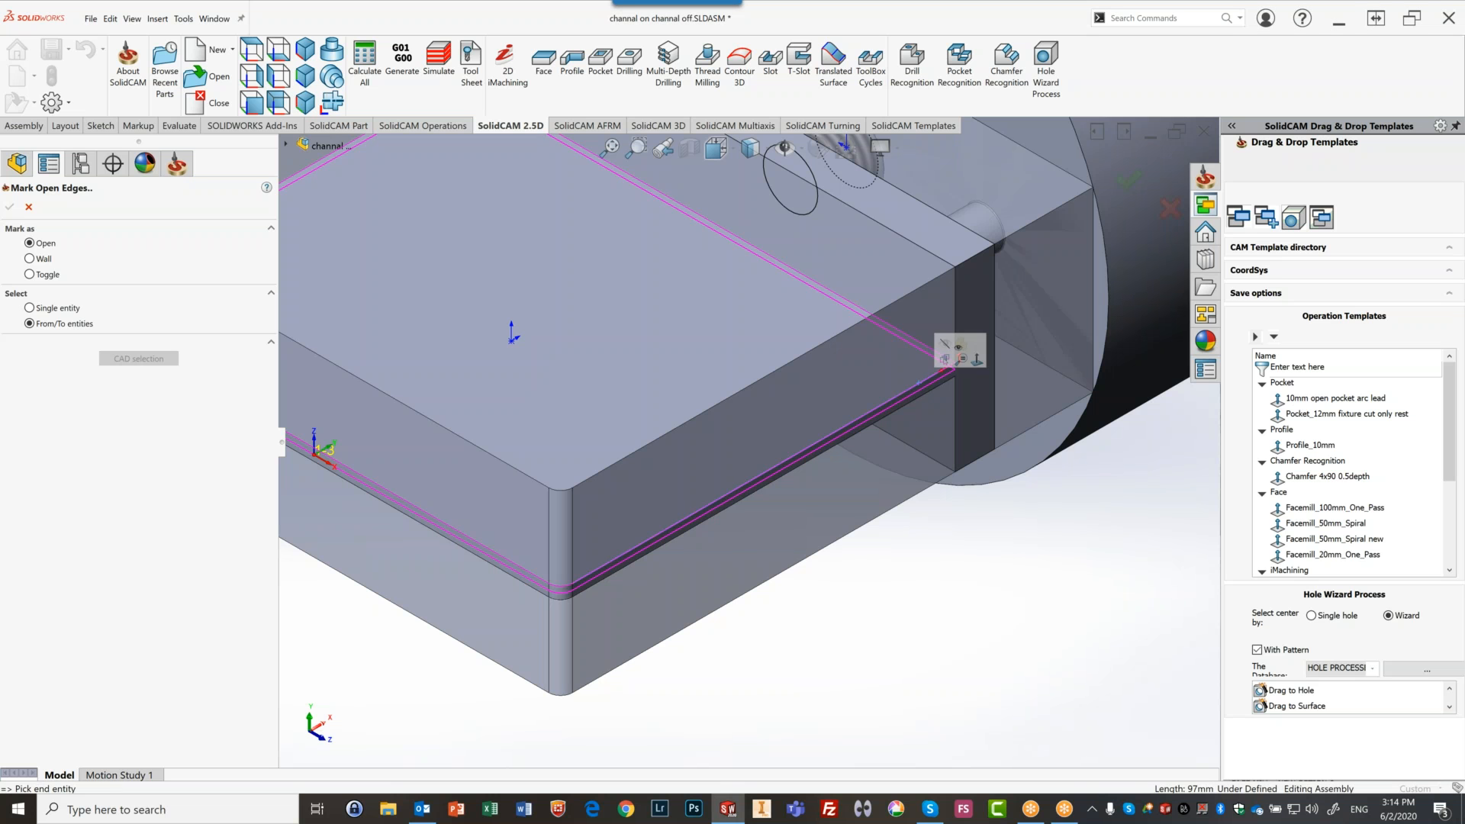
{"action": "scroll", "coordinate": [455, 476], "scroll_direction": "up", "scroll_amount": 5}
{"action": "middle_click_drag", "start_coordinate": [430, 445], "coordinate": [620, 459]}
{"action": "scroll", "coordinate": [621, 452], "scroll_direction": "down", "scroll_amount": 5}
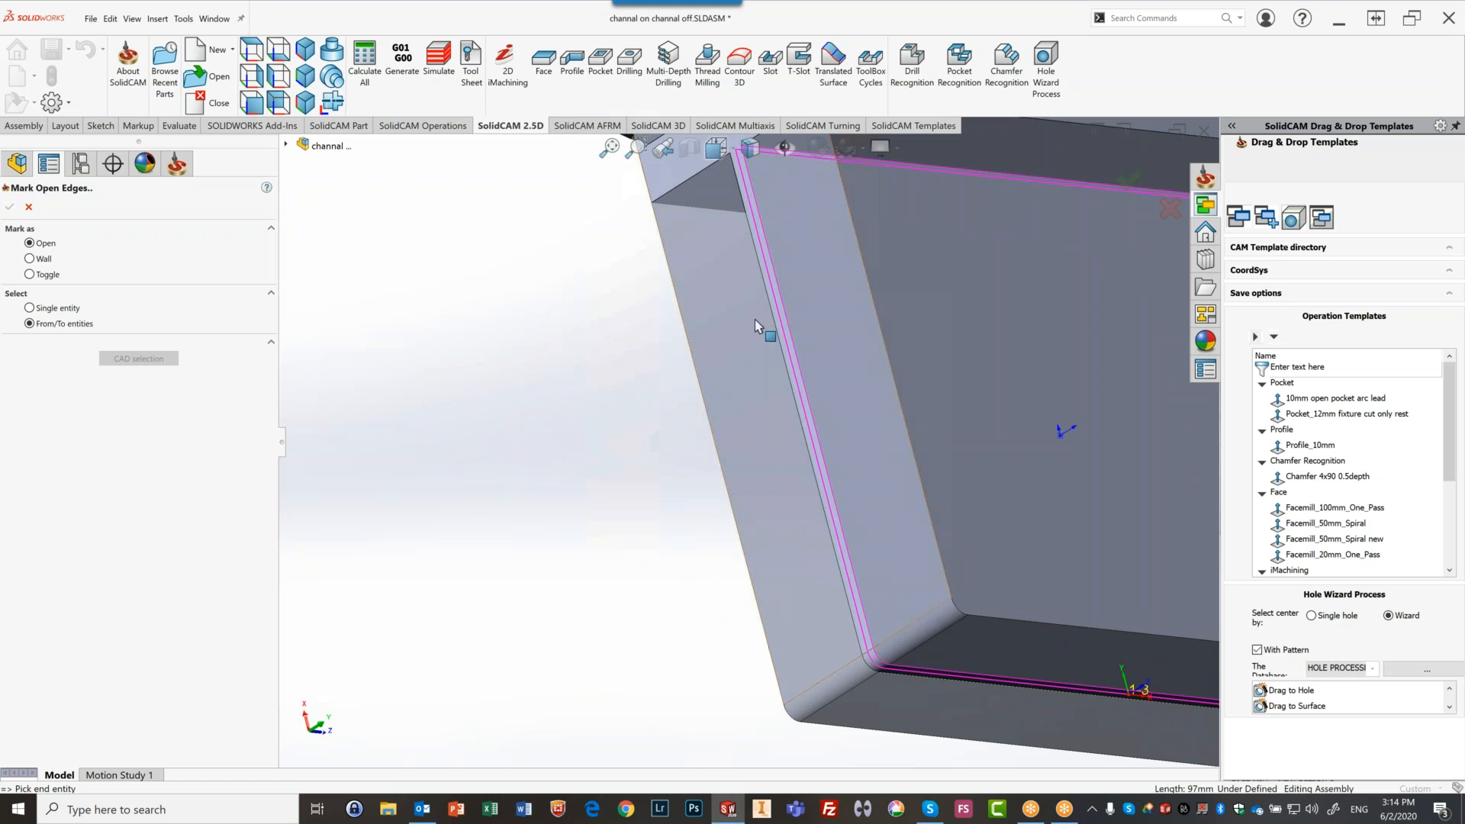
{"action": "left_click", "coordinate": [782, 302]}
{"action": "left_click", "coordinate": [9, 208]}
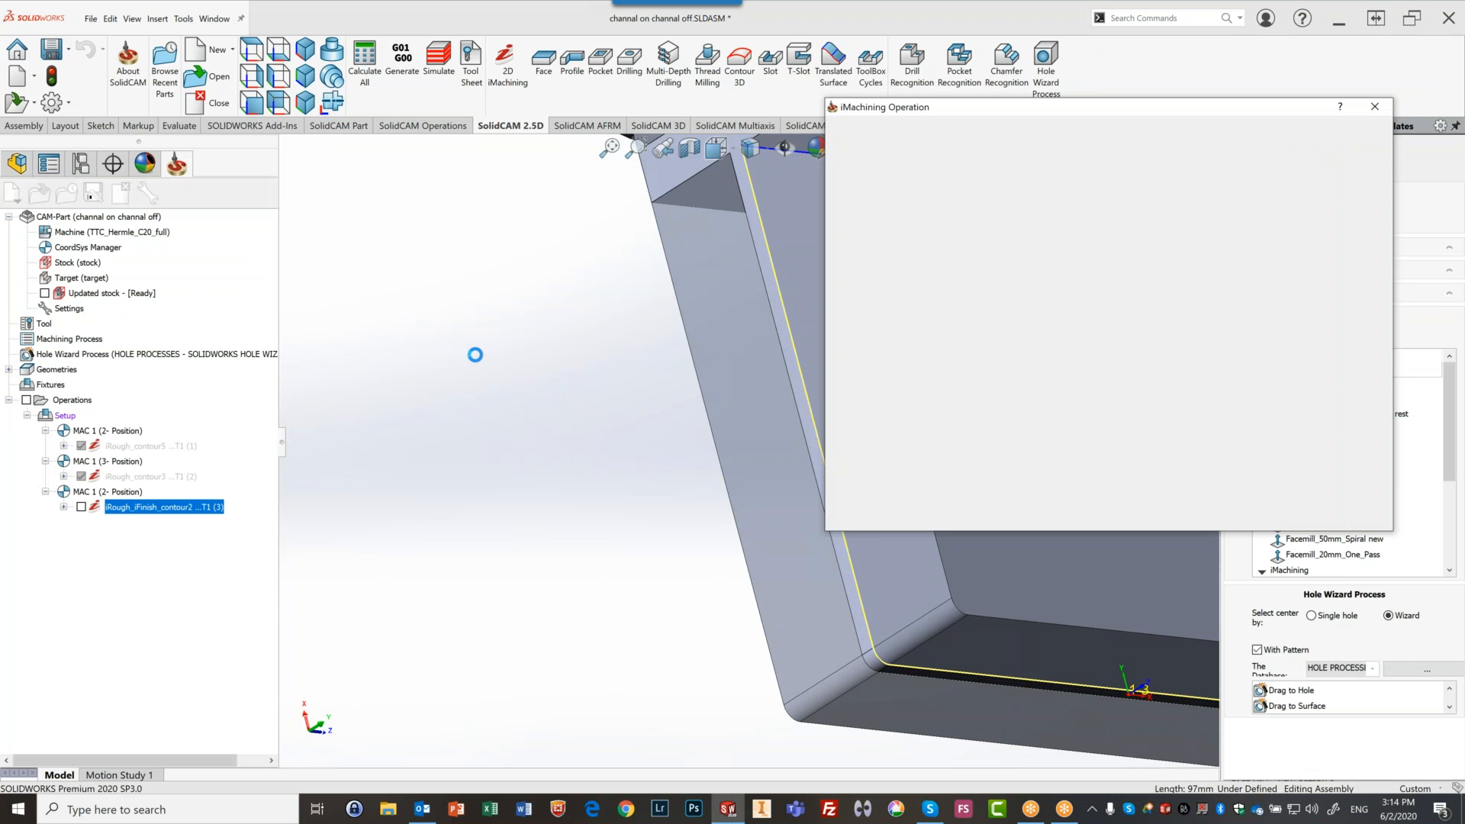
Choose the 10 mm end mill, tool number 1, as the tool for the contour4 operation
{"action": "left_click", "coordinate": [879, 185]}
{"action": "left_click", "coordinate": [1090, 368]}
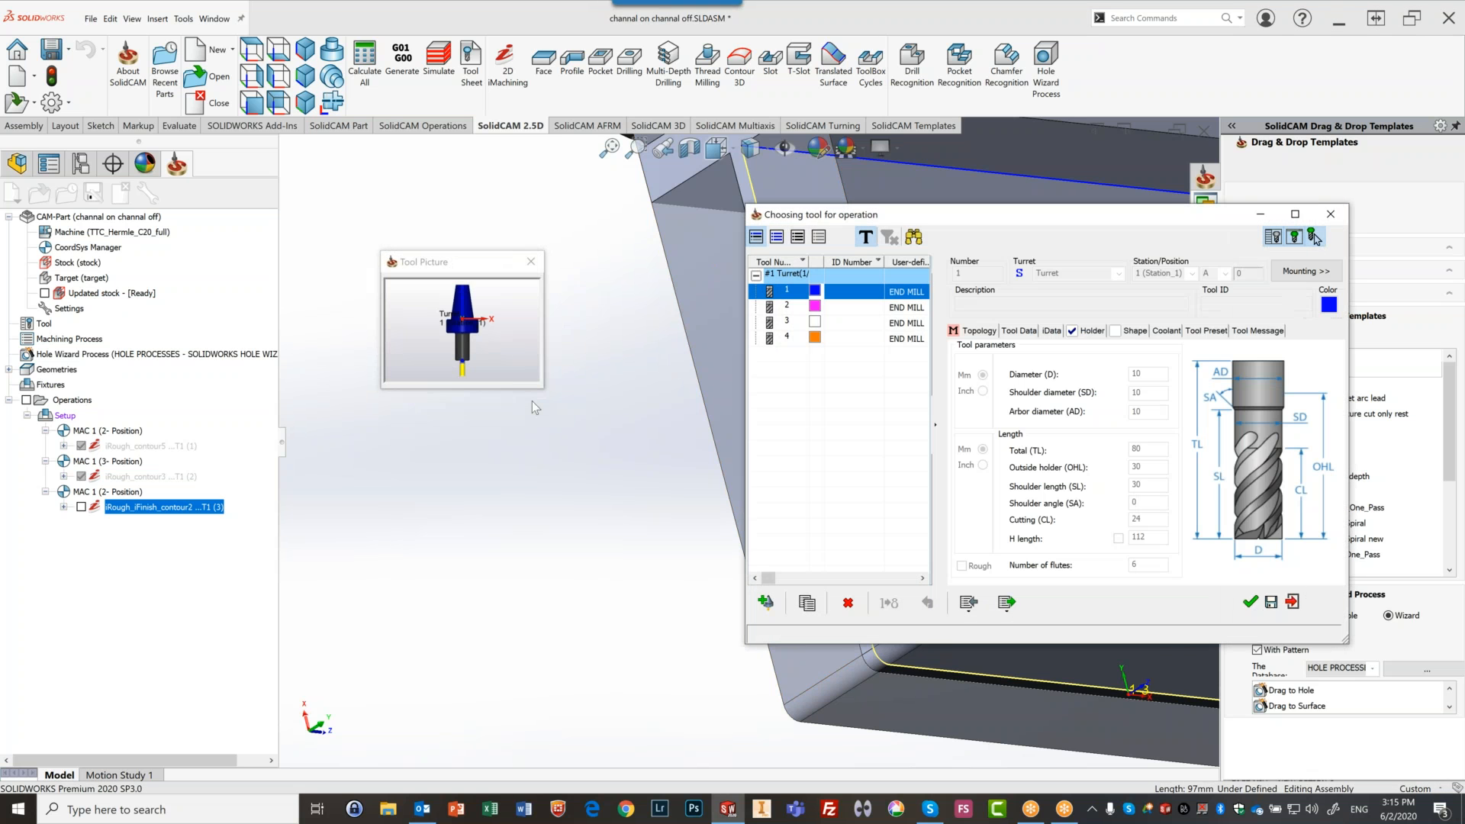
{"action": "left_click", "coordinate": [1251, 603]}
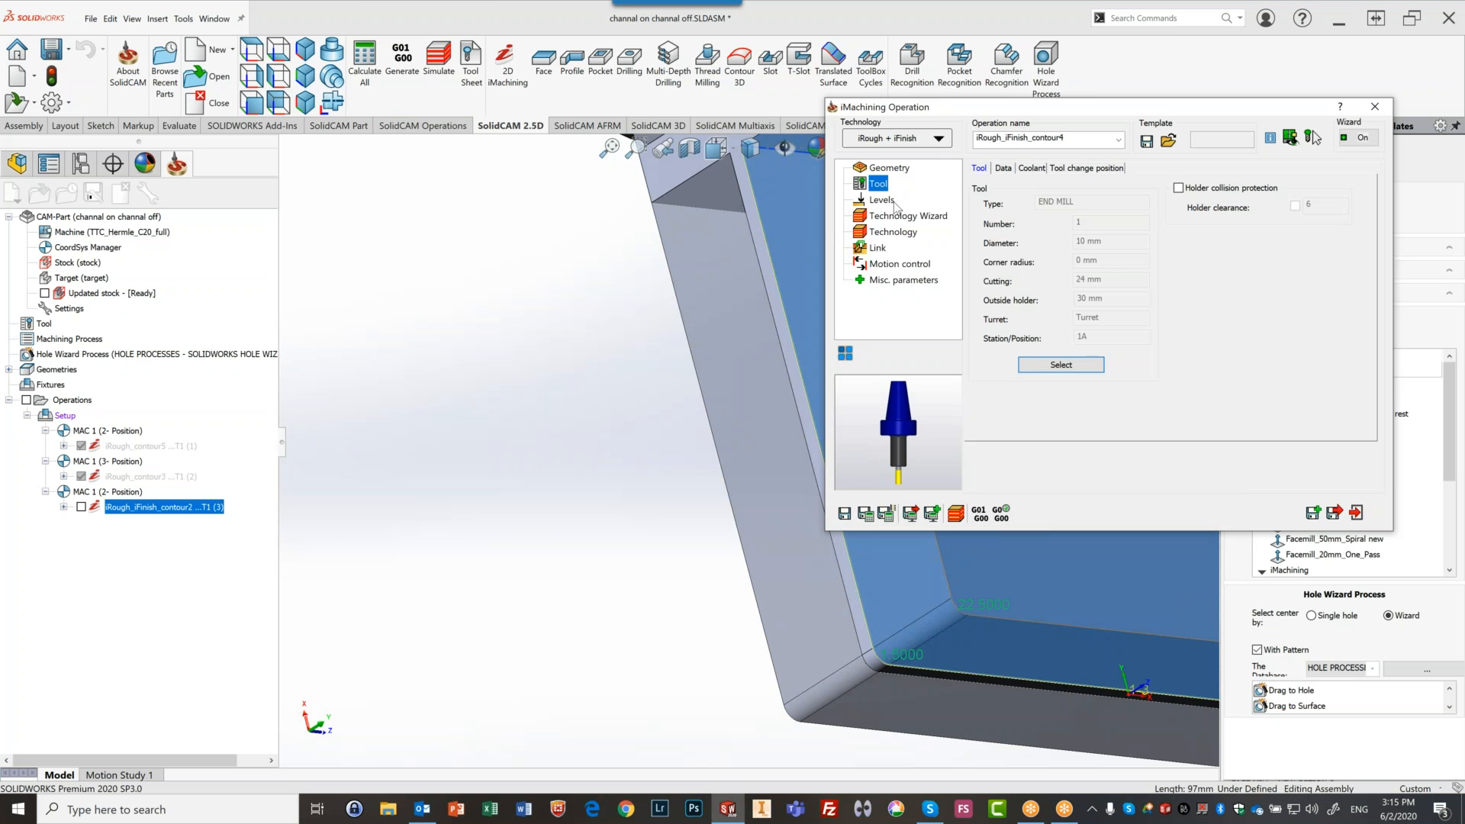
Review the operation's levels, save and calculate it, and inspect the toolpath on the part
{"action": "left_click", "coordinate": [885, 202]}
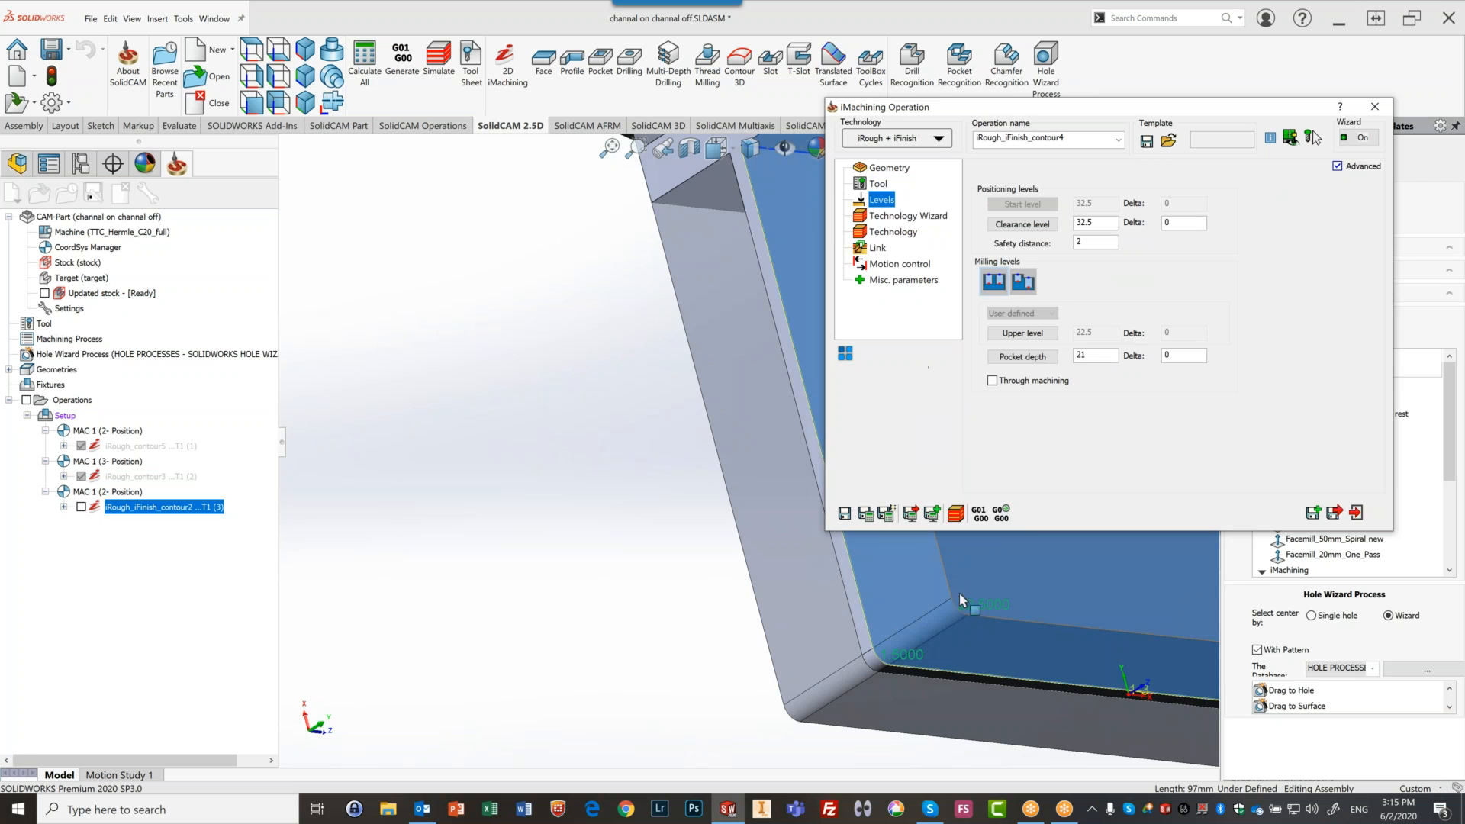
{"action": "left_click", "coordinate": [867, 514]}
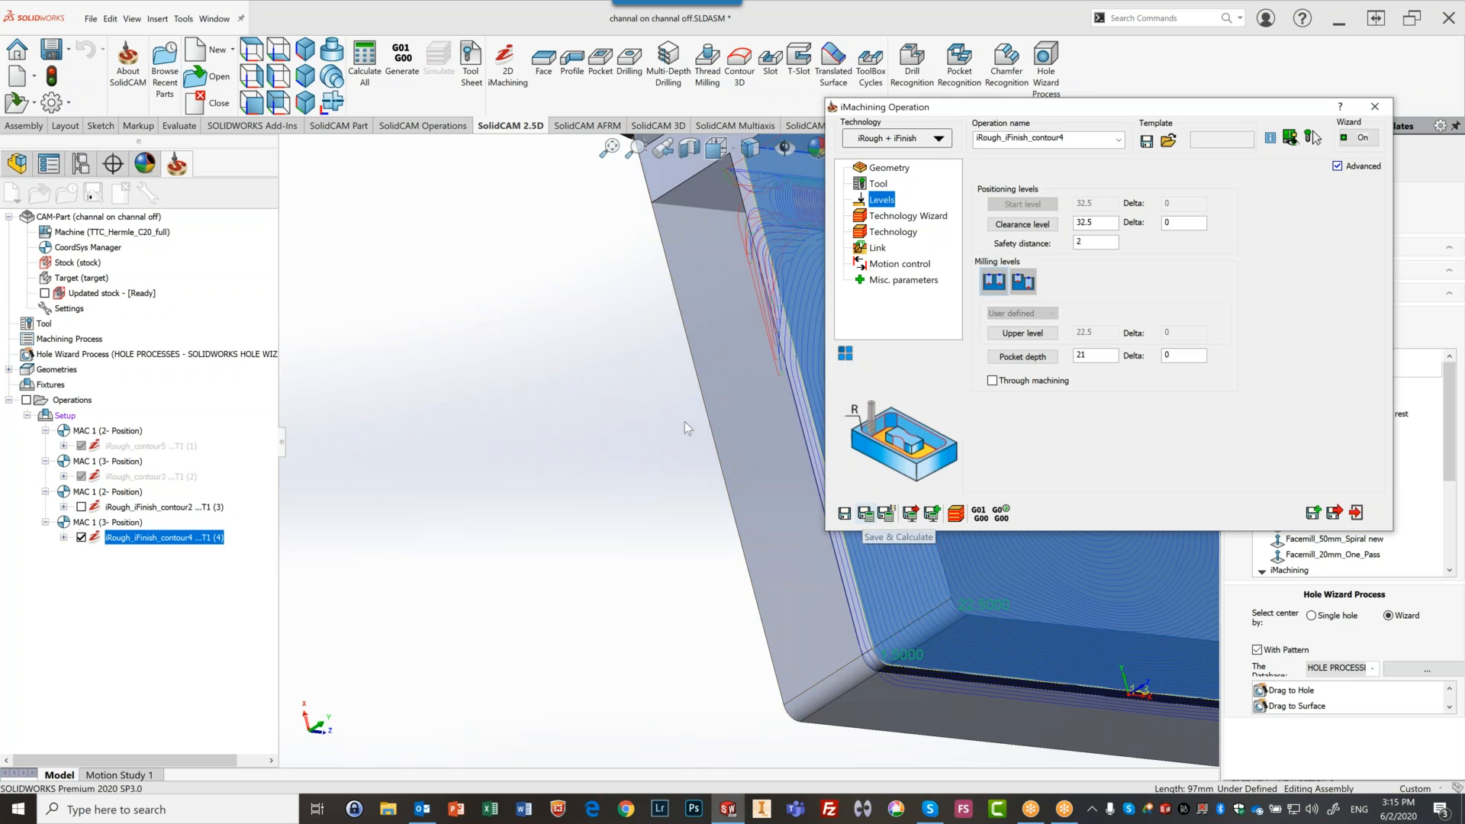
{"action": "scroll", "coordinate": [713, 350], "scroll_direction": "up", "scroll_amount": 2}
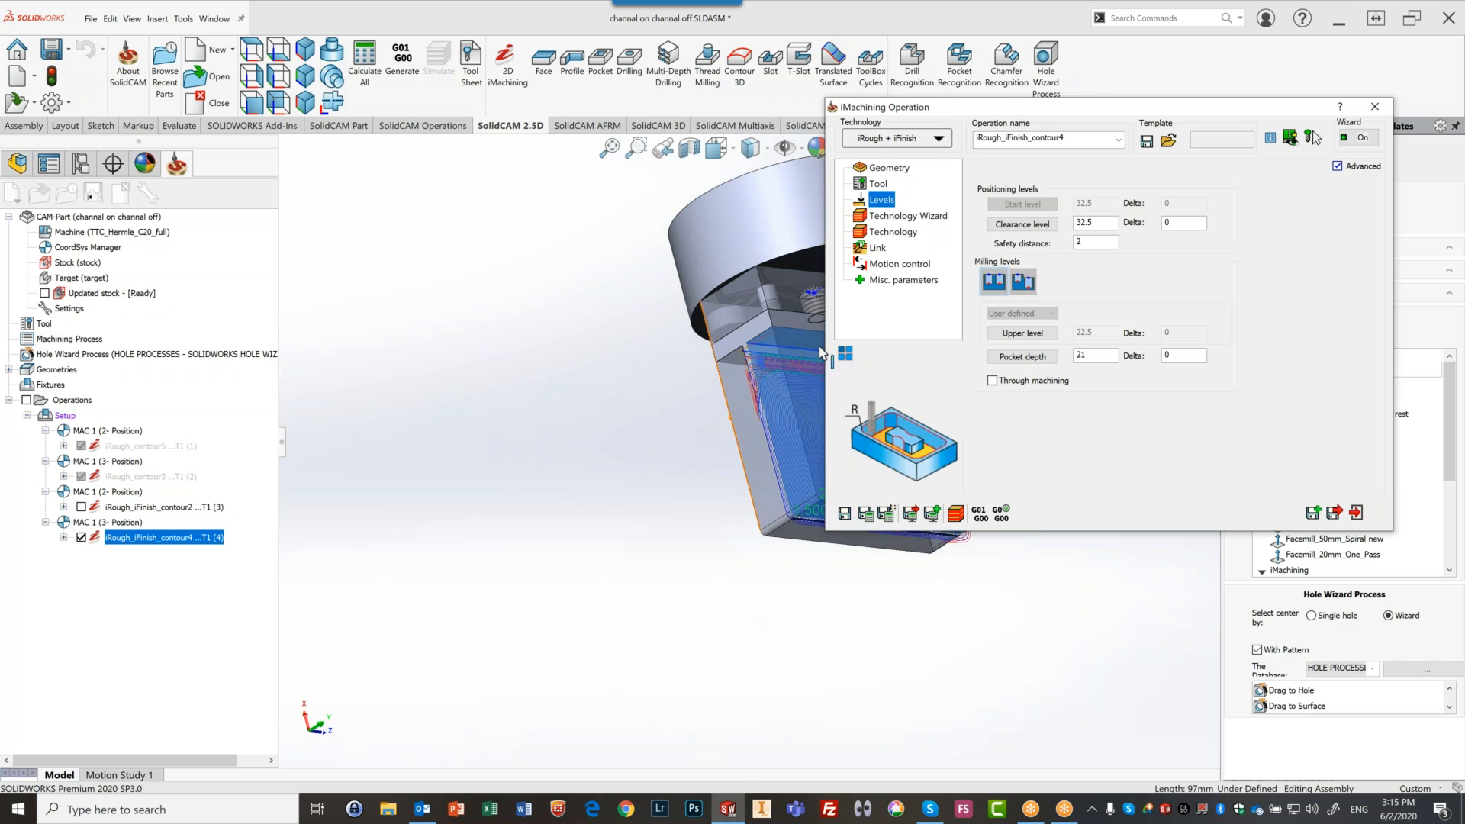
{"action": "left_click", "coordinate": [535, 533]}
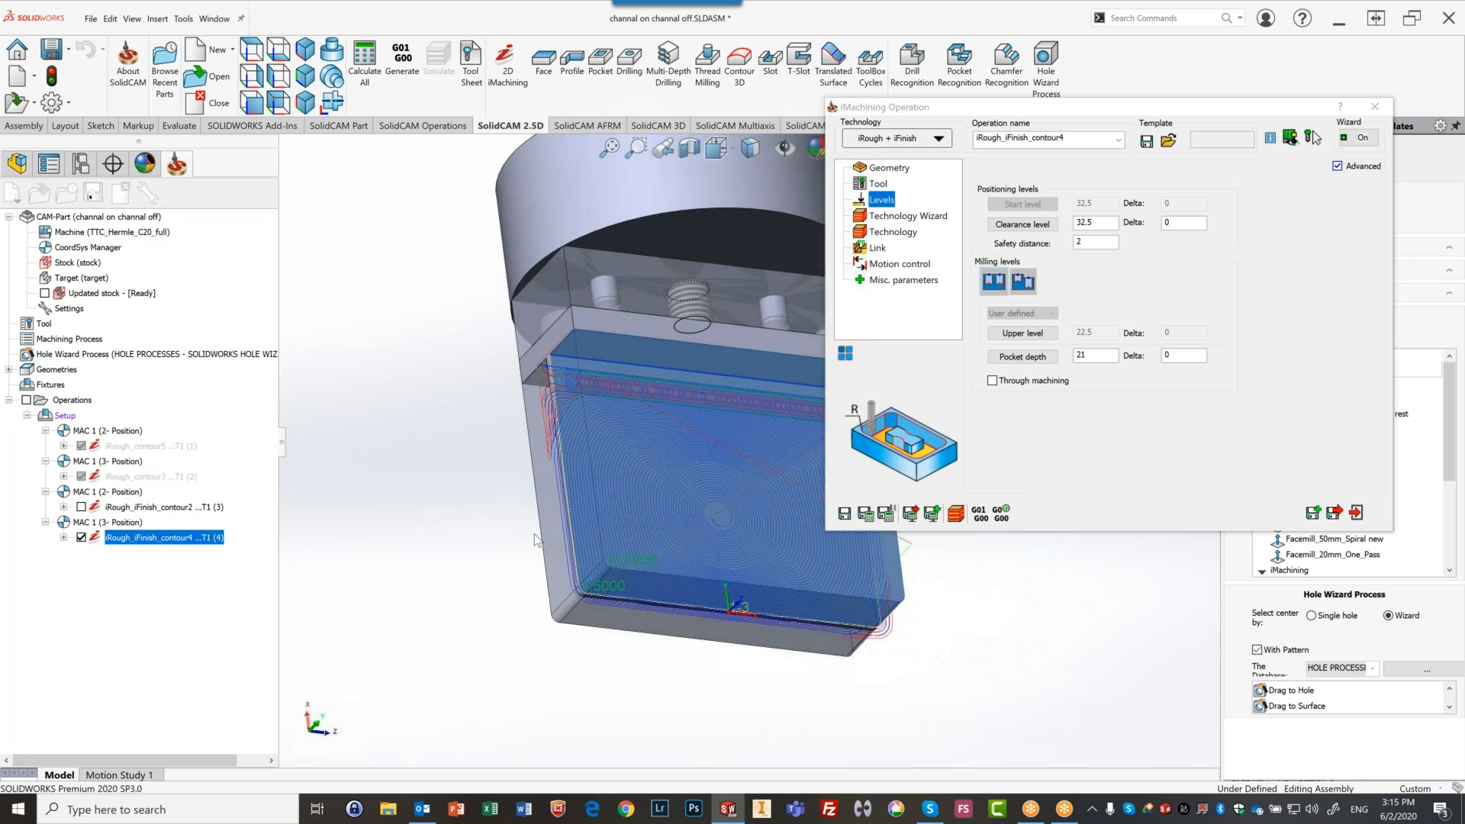
Simulate the contour4 operation in SolidVerify at reduced speed with the whole part in view
{"action": "left_click", "coordinate": [956, 514]}
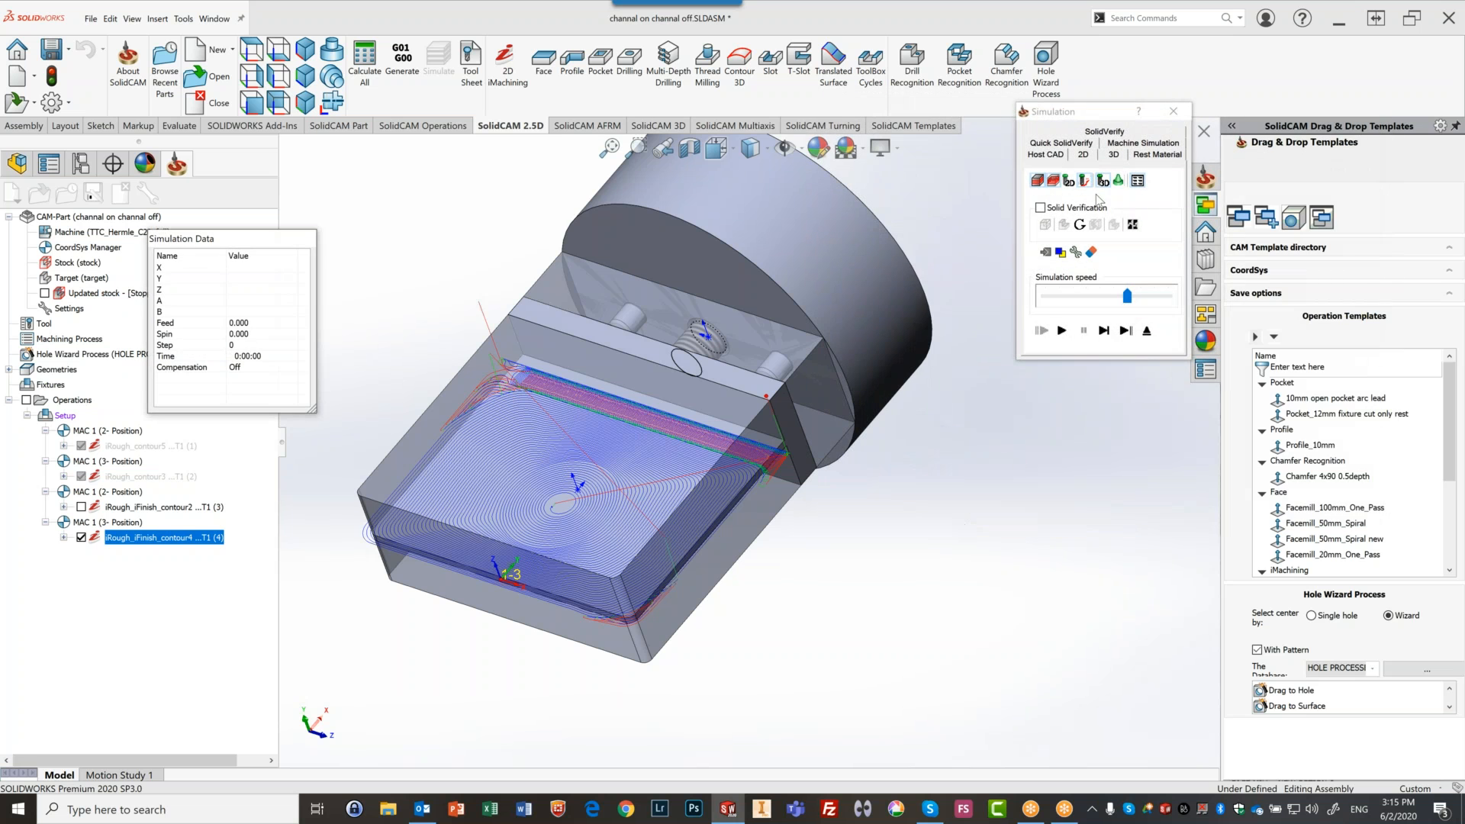
{"action": "left_click", "coordinate": [1104, 132]}
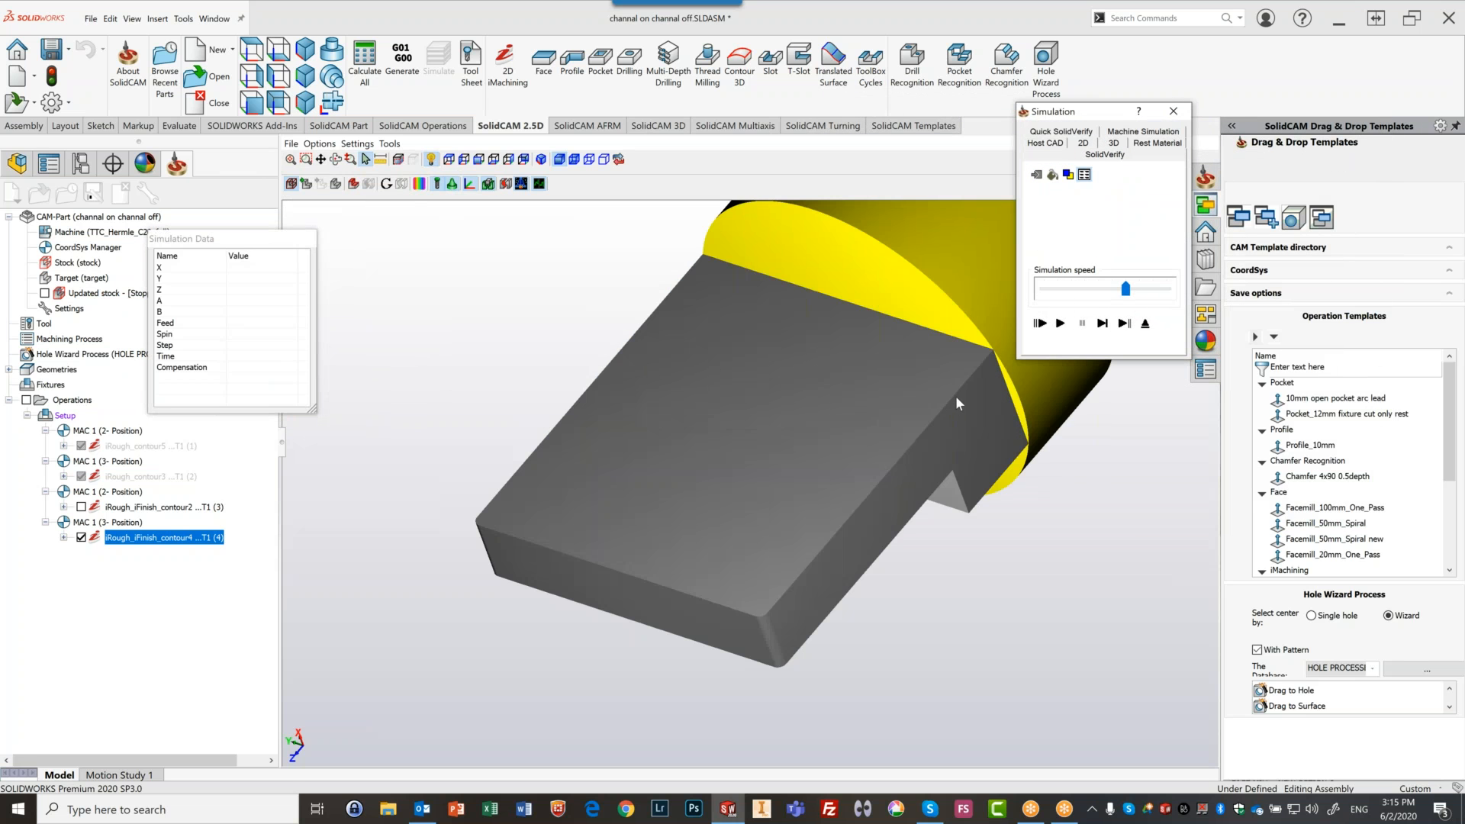
{"action": "scroll", "coordinate": [954, 398], "scroll_direction": "up", "scroll_amount": 3}
{"action": "middle_click_drag", "start_coordinate": [1013, 372], "coordinate": [1045, 351]}
{"action": "left_click_drag", "start_coordinate": [1126, 289], "coordinate": [1083, 305]}
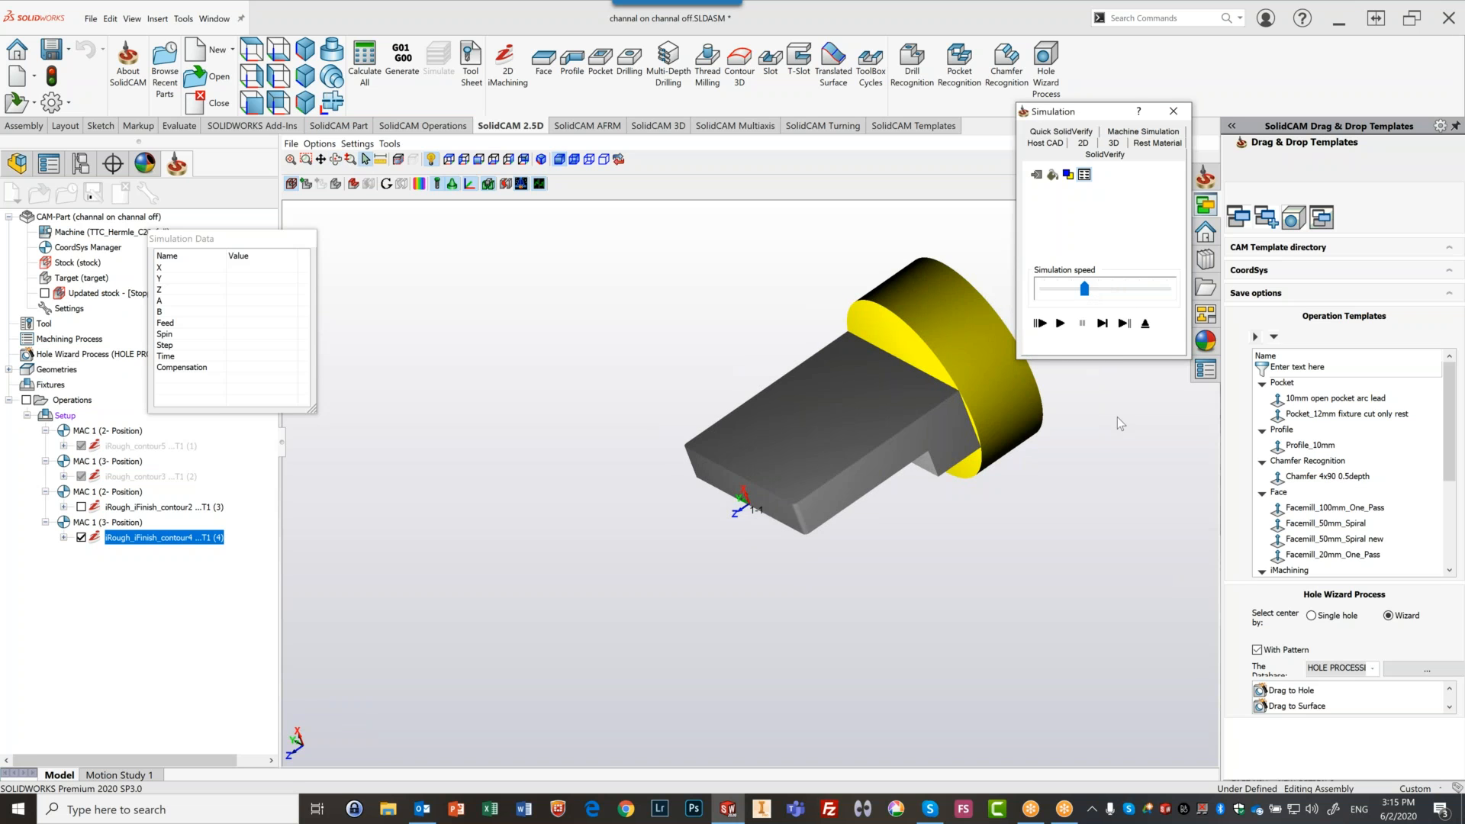
{"action": "left_click", "coordinate": [1060, 324]}
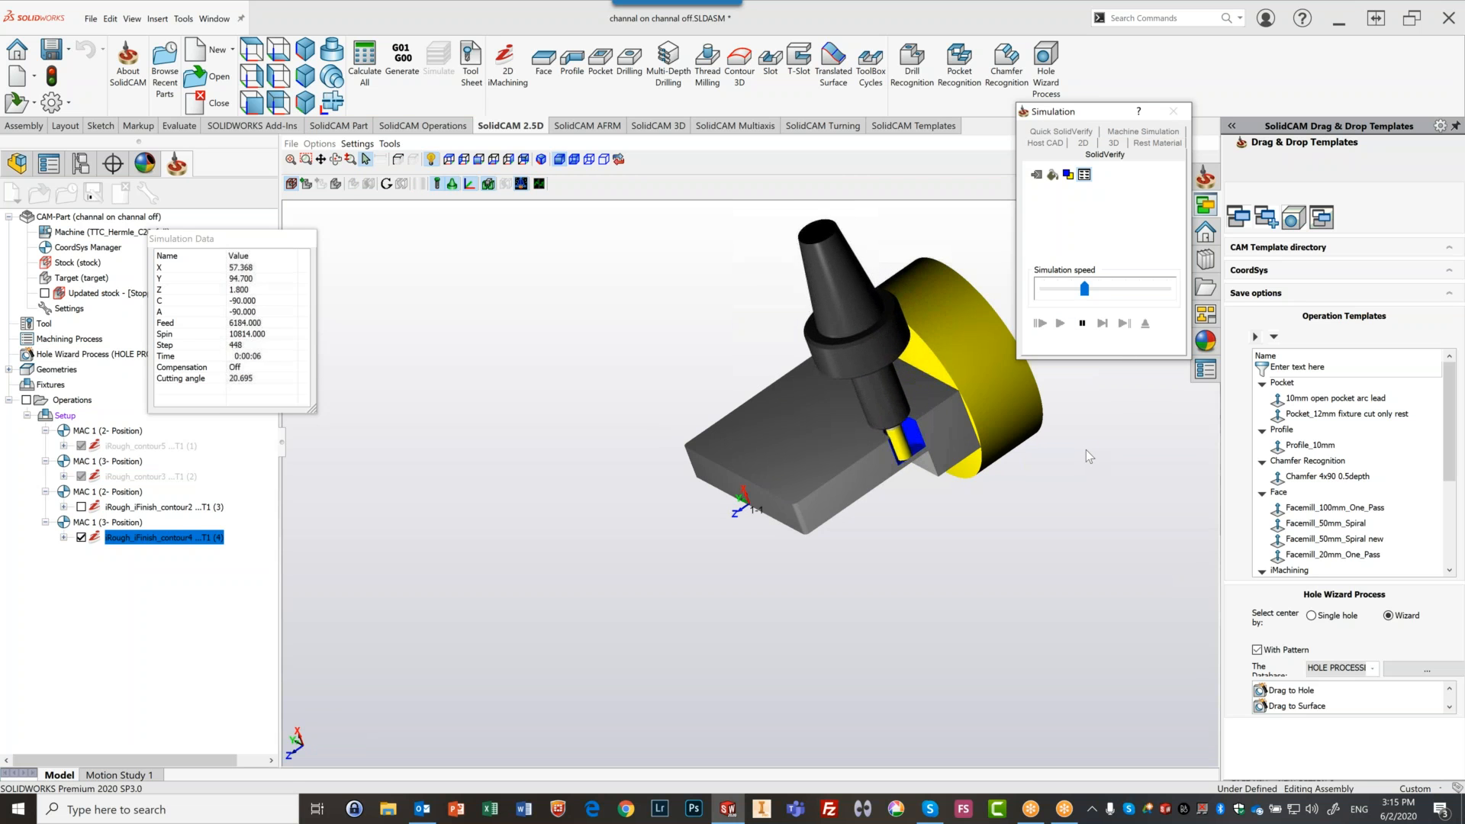
Raise the simulation speed gradually while the channel is cut, and pause once the tool is machining the outer edges
{"action": "left_click_drag", "start_coordinate": [1084, 289], "coordinate": [1099, 288]}
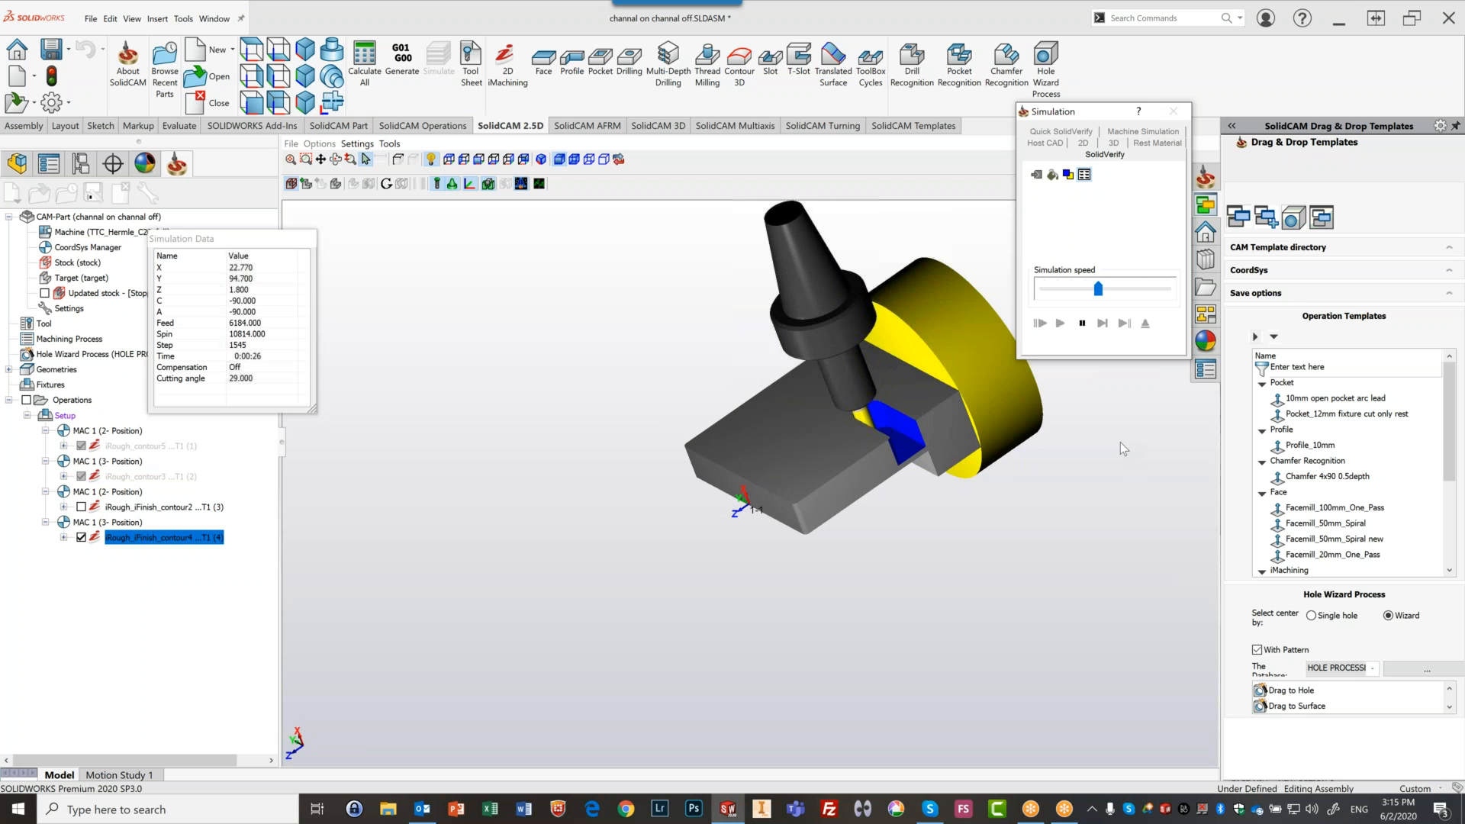
{"action": "left_click_drag", "start_coordinate": [1098, 289], "coordinate": [1114, 288]}
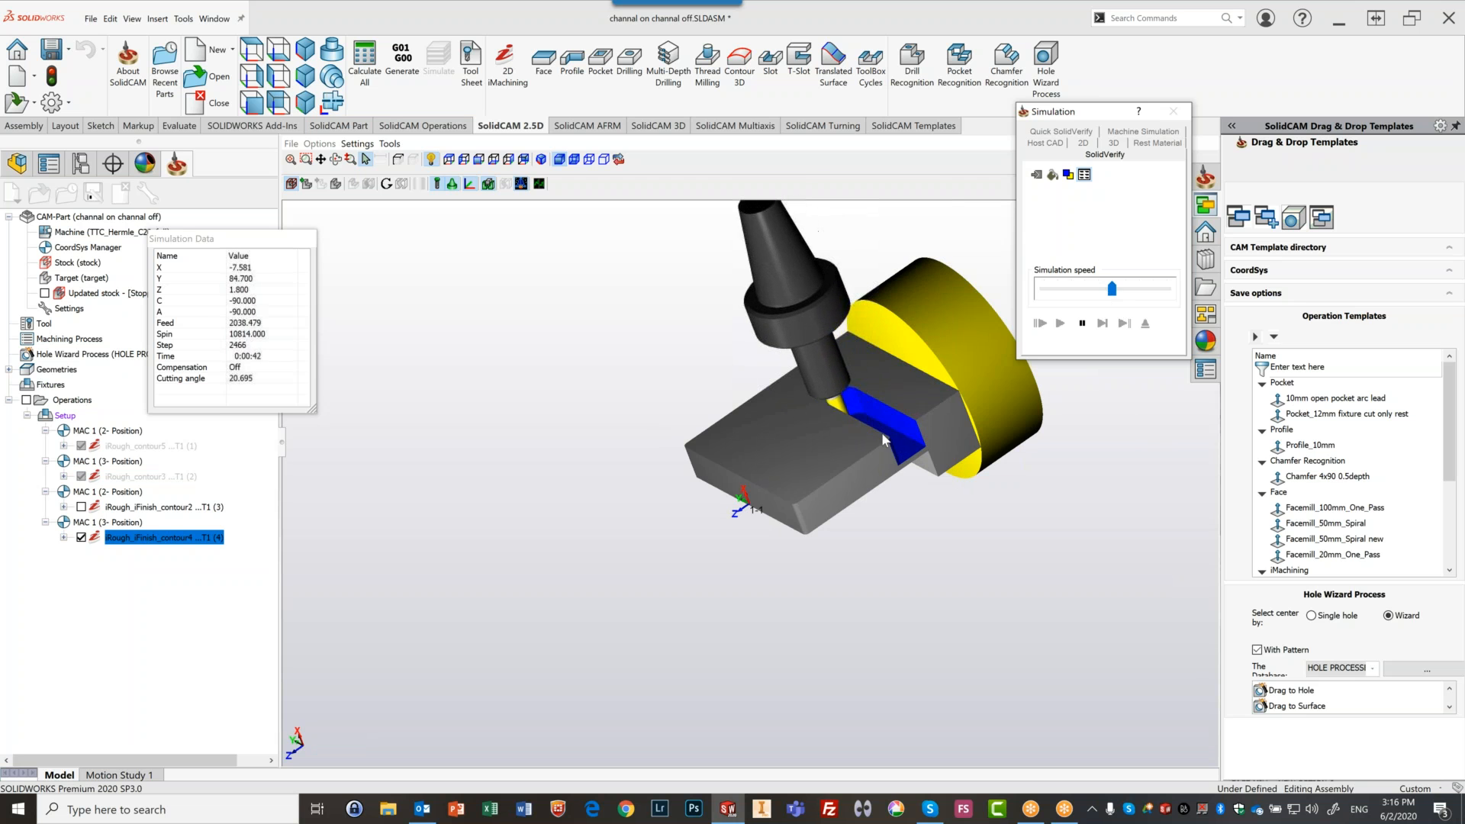
{"action": "left_click_drag", "start_coordinate": [1112, 289], "coordinate": [1126, 289]}
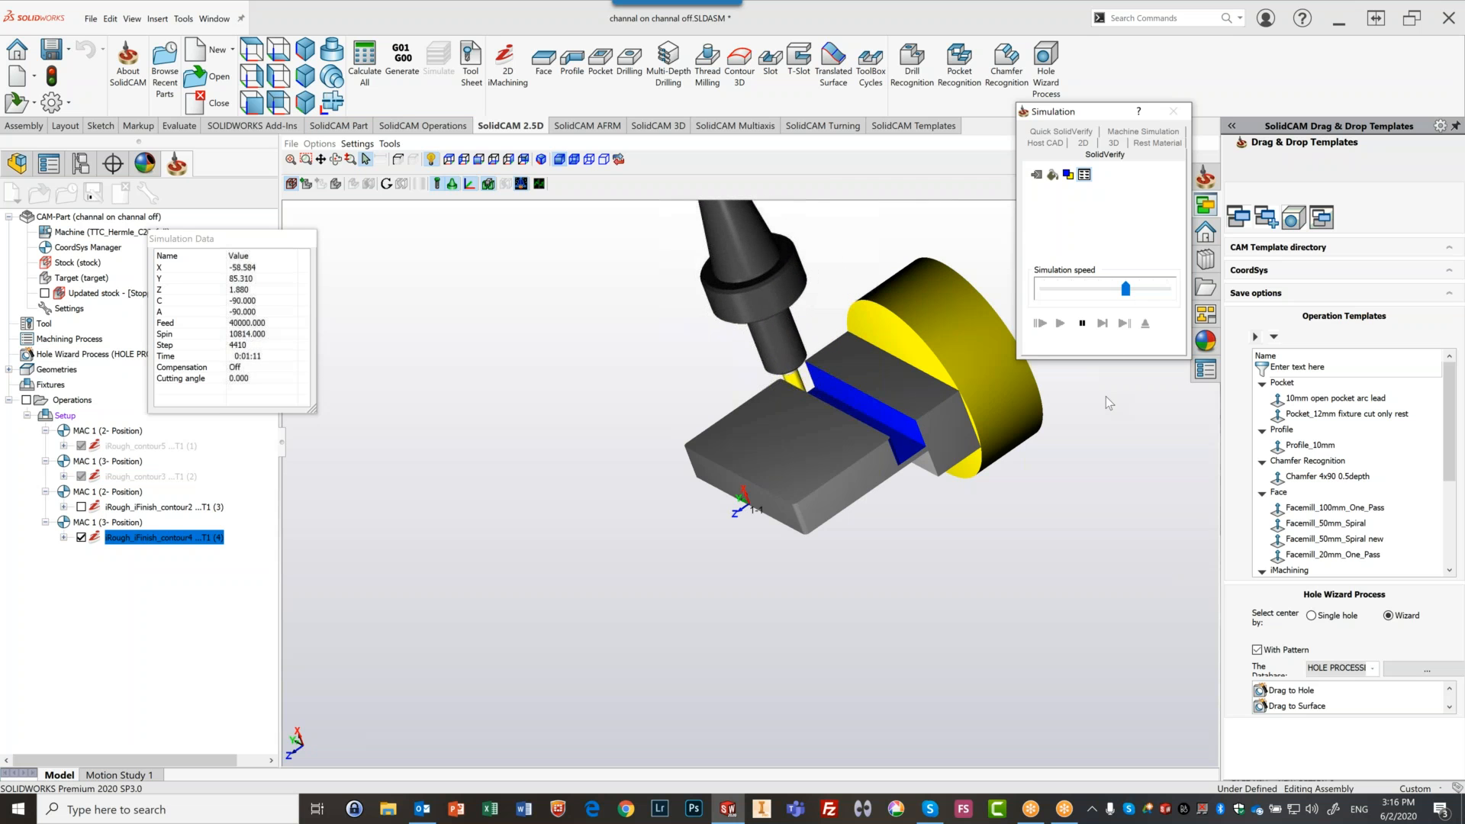
{"action": "left_click", "coordinate": [1080, 325]}
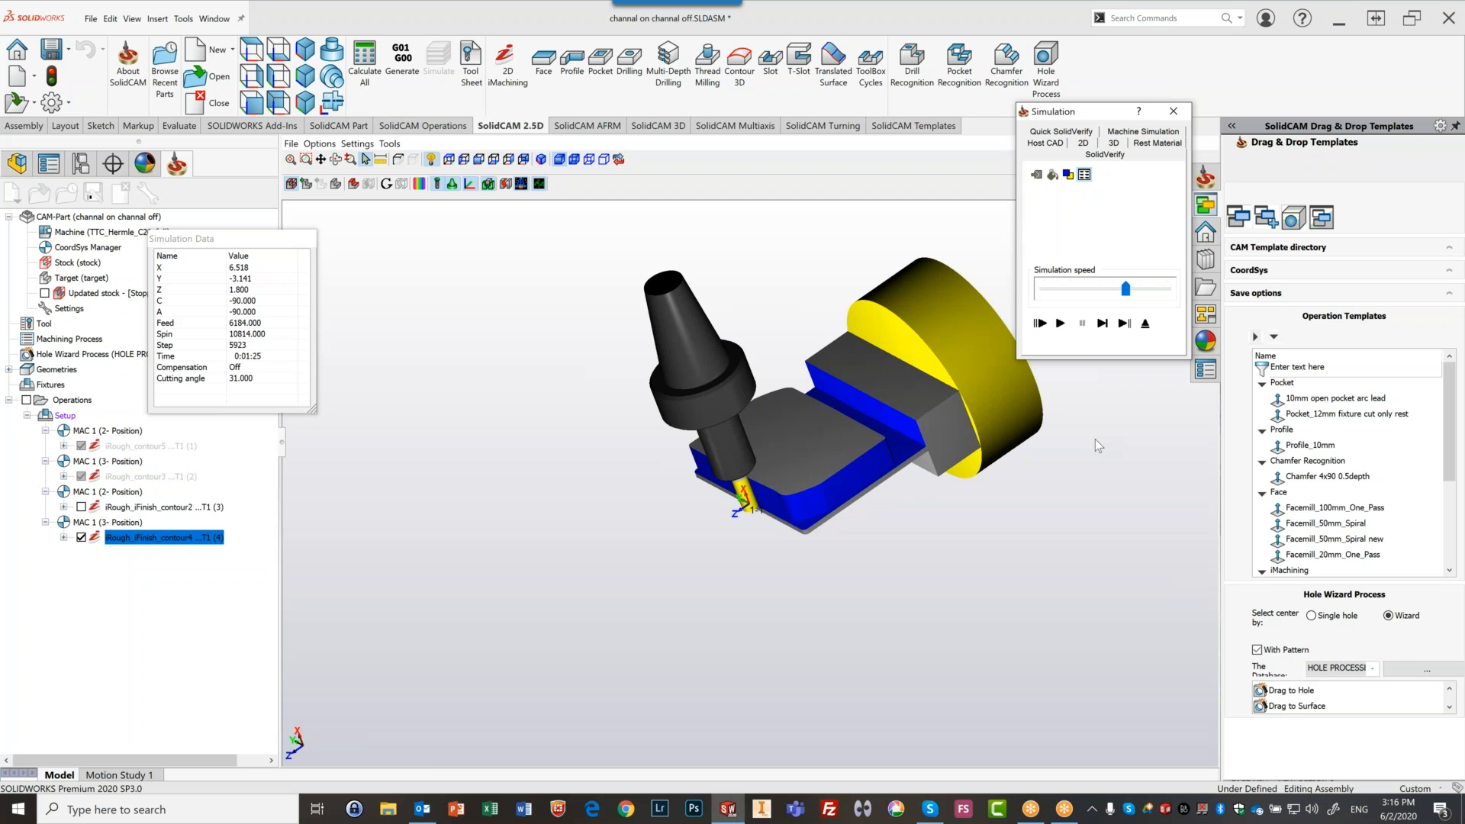
Step through the paused simulation move by move to examine how the tool cuts around the open edges
{"action": "middle_click_drag", "start_coordinate": [1096, 439], "coordinate": [1095, 438]}
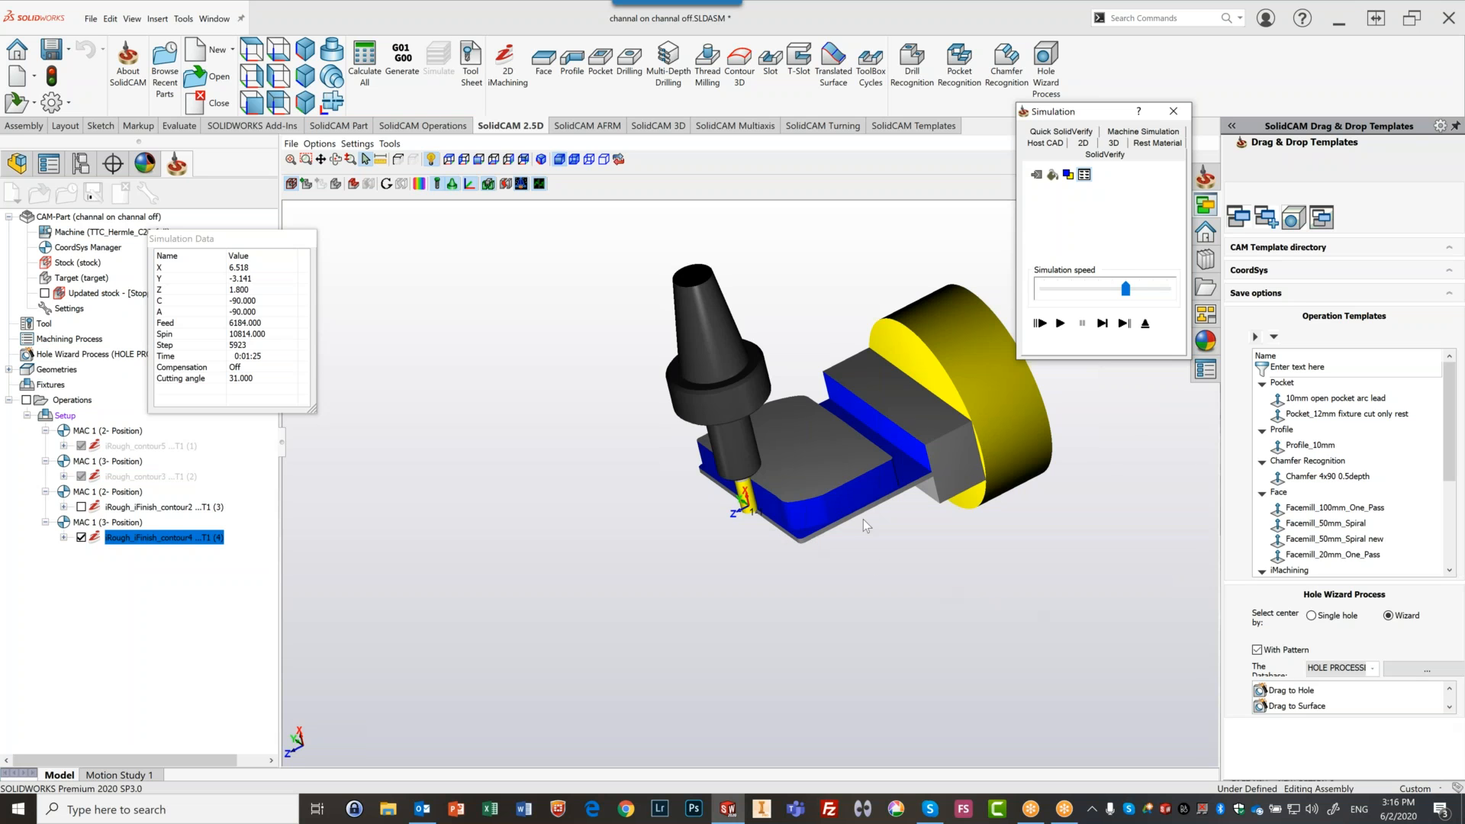
{"action": "left_click", "coordinate": [1103, 324]}
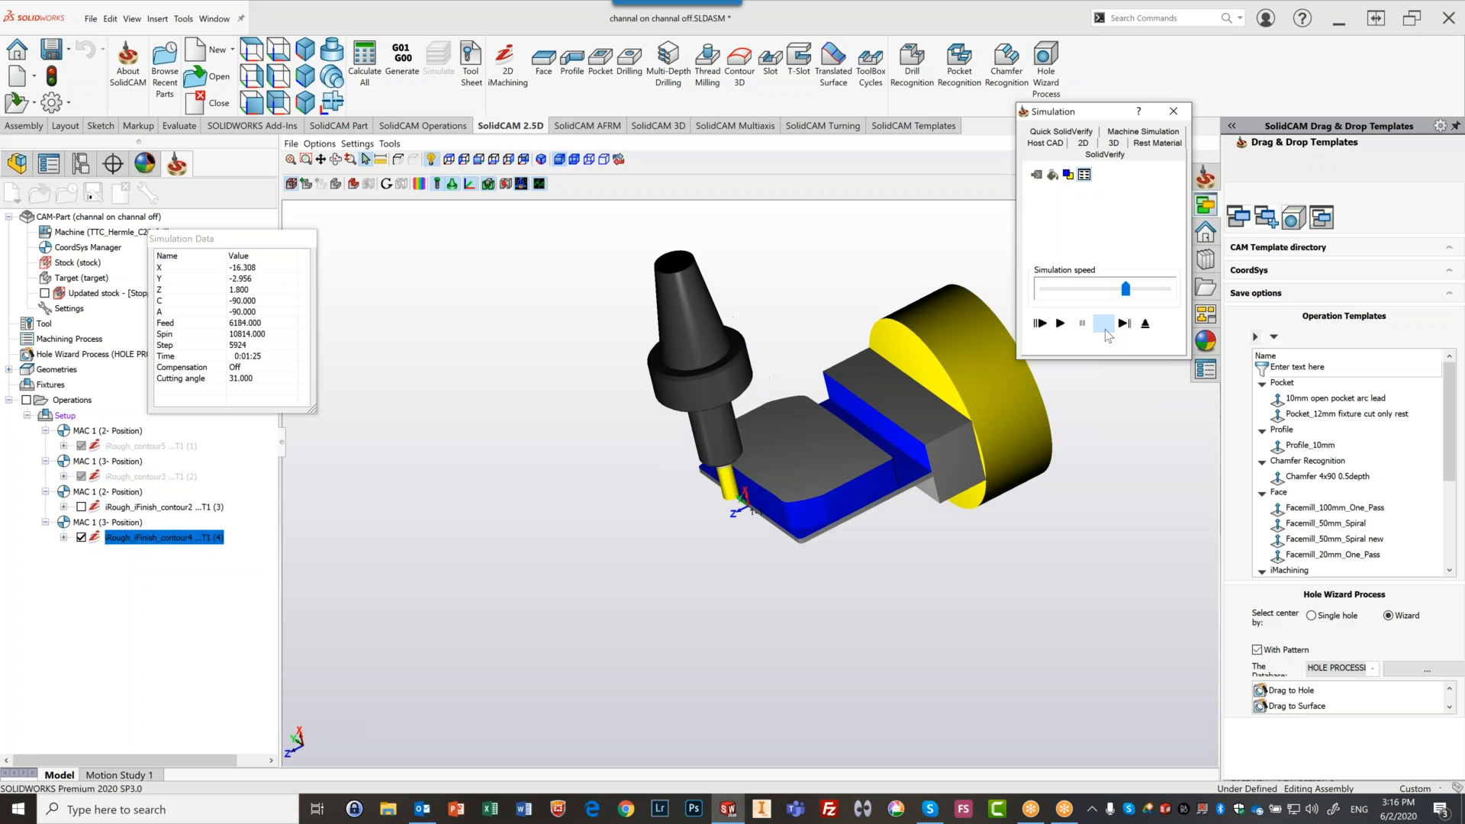
{"action": "left_click", "coordinate": [1103, 323]}
{"action": "left_click", "coordinate": [1103, 324]}
{"action": "left_click", "coordinate": [1103, 324]}
{"action": "left_click", "coordinate": [1103, 324]}
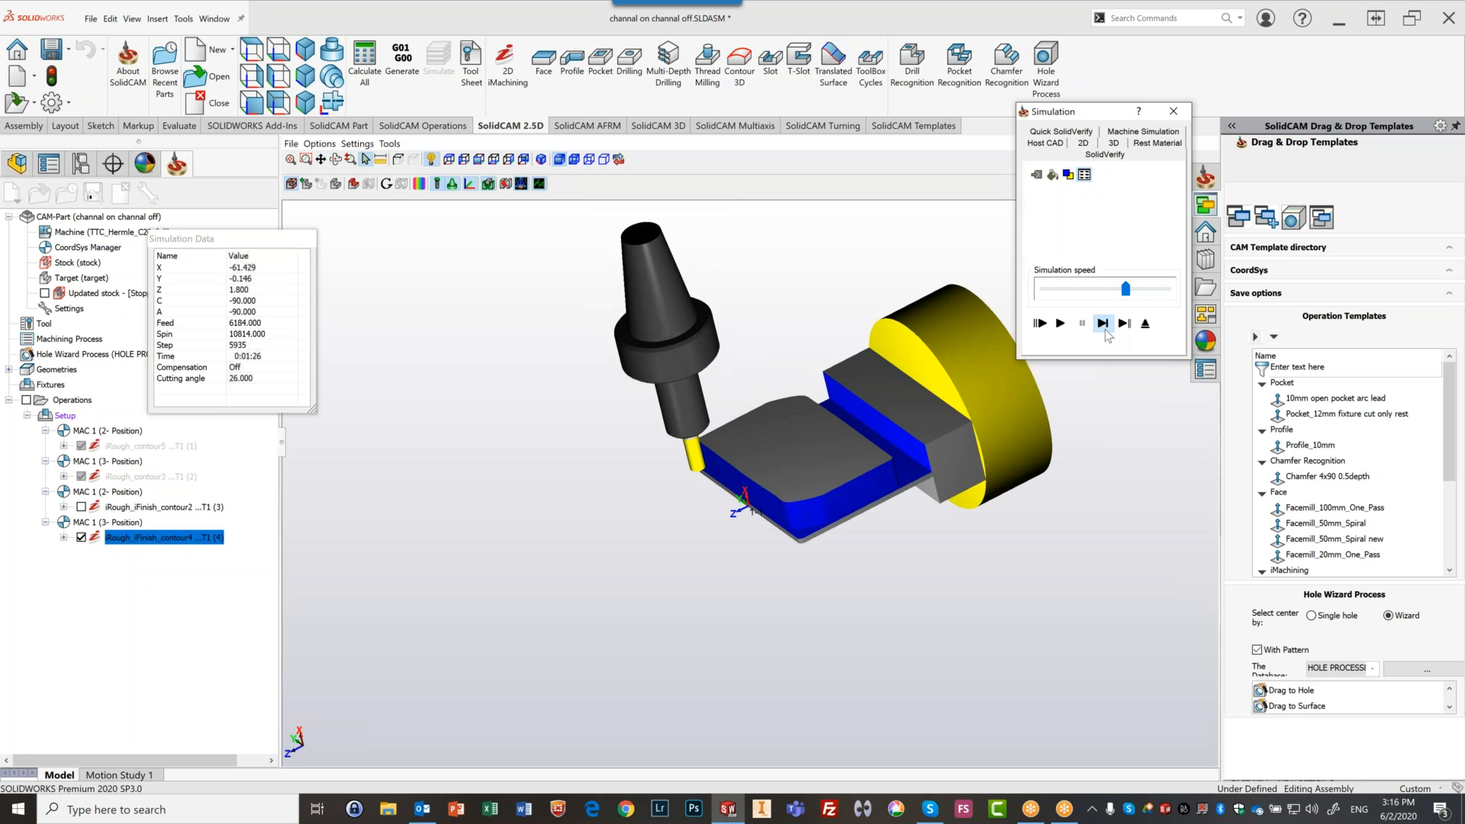
{"action": "left_click", "coordinate": [1104, 324]}
{"action": "left_click", "coordinate": [1103, 323]}
{"action": "left_click", "coordinate": [1103, 323]}
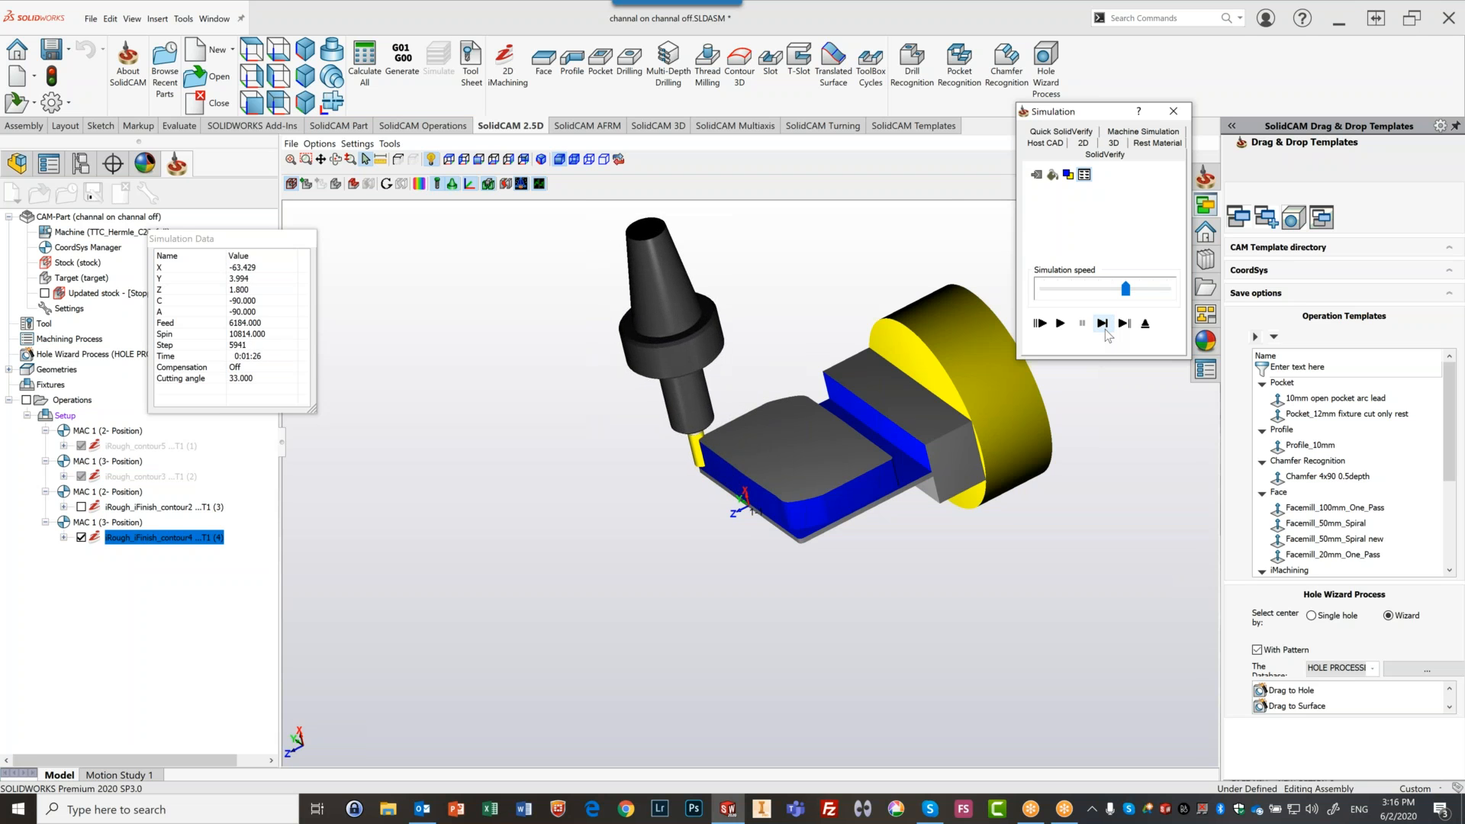
Advance the paused simulation single move by single move along the remaining outer edges of the island, and exit the simulation
{"action": "left_click", "coordinate": [1103, 324]}
{"action": "left_click", "coordinate": [1103, 324]}
{"action": "left_click", "coordinate": [1103, 324]}
{"action": "left_click", "coordinate": [1103, 324]}
{"action": "left_click", "coordinate": [1103, 323]}
{"action": "left_click", "coordinate": [1103, 323]}
{"action": "left_click", "coordinate": [1103, 324]}
{"action": "left_click", "coordinate": [1103, 324]}
{"action": "left_click", "coordinate": [1103, 324]}
{"action": "left_click", "coordinate": [1103, 324]}
{"action": "left_click", "coordinate": [1103, 323]}
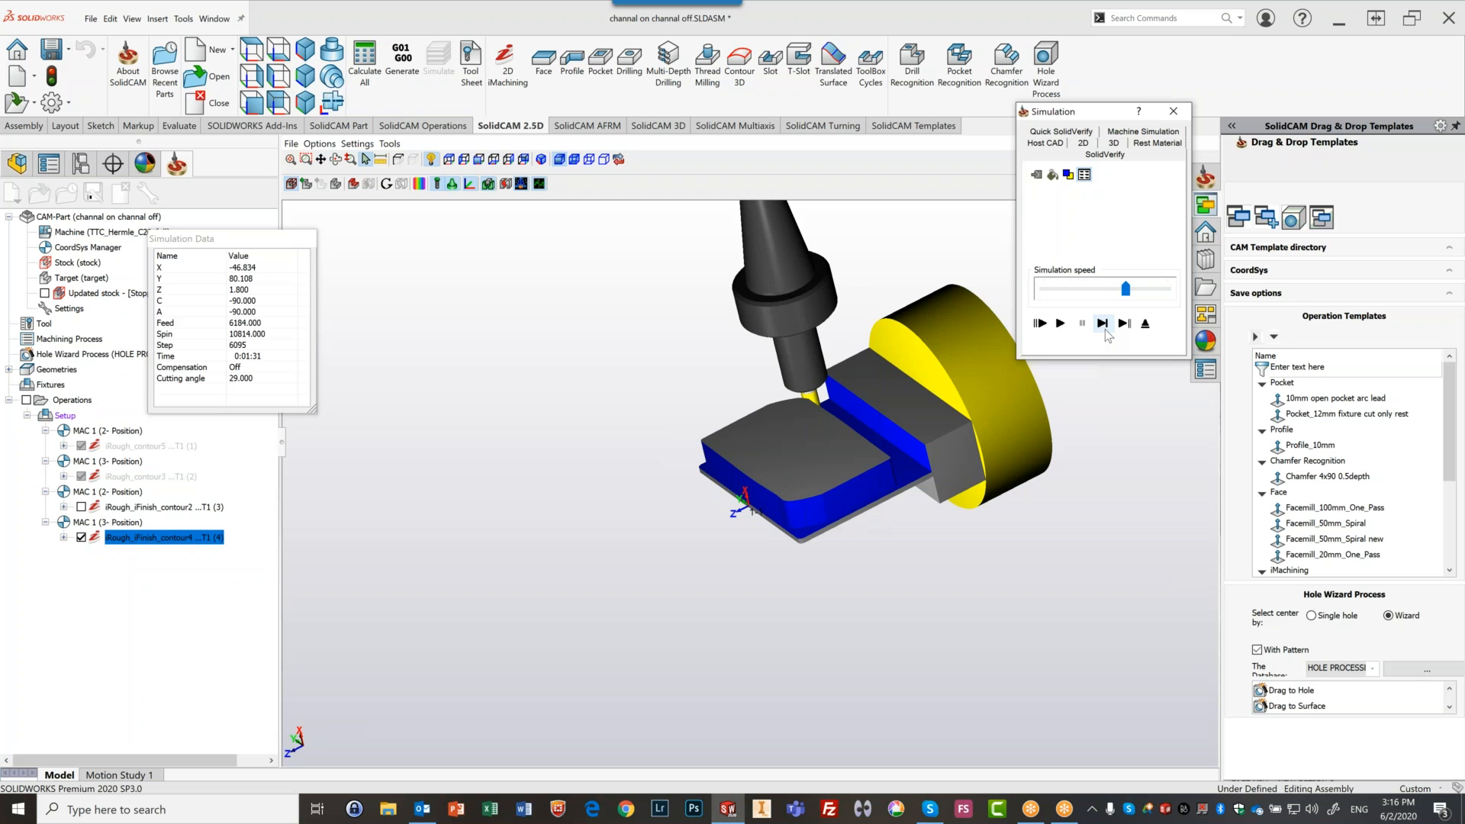
{"action": "left_click", "coordinate": [1030, 588]}
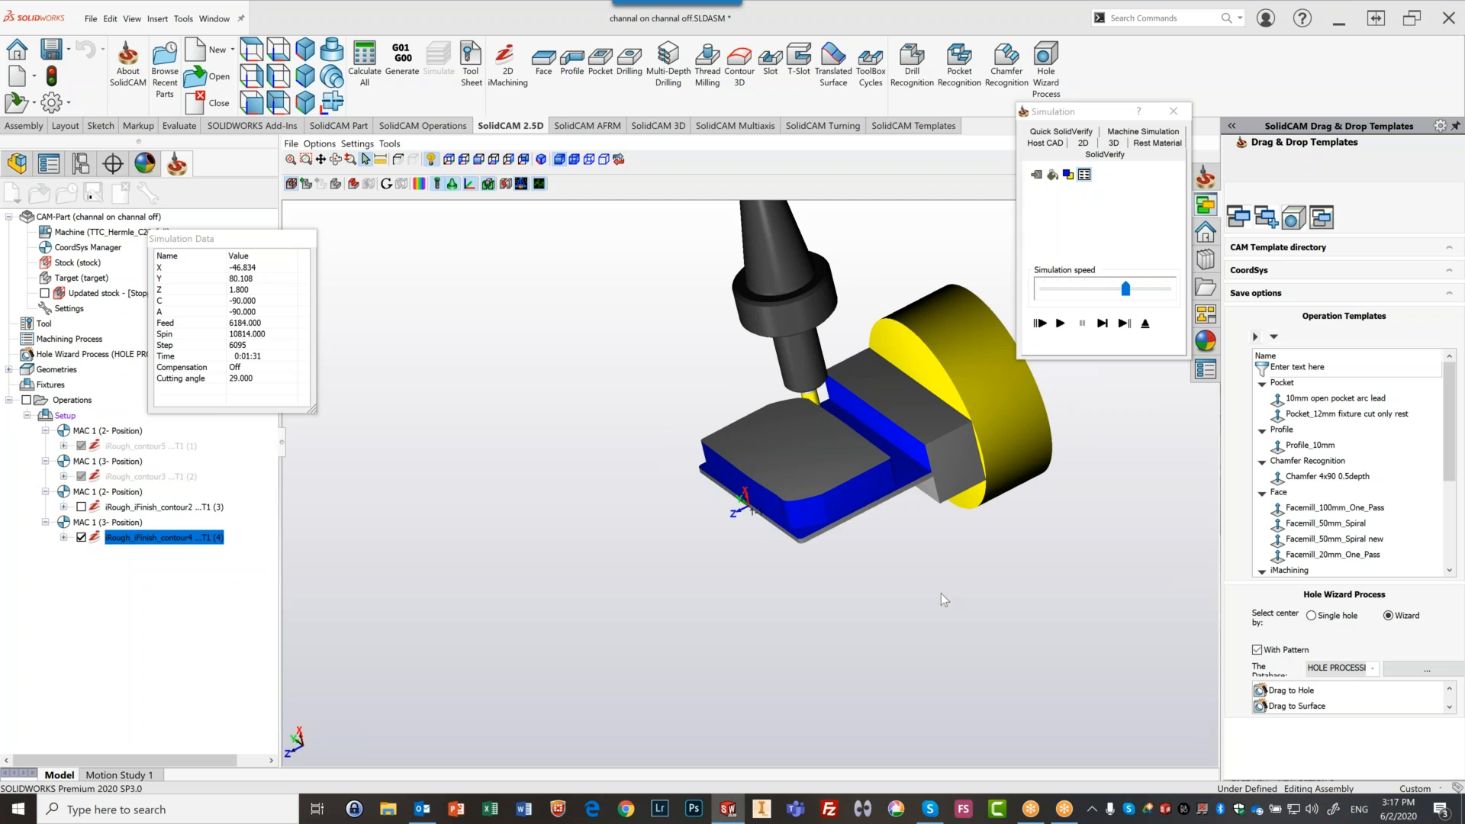
{"action": "left_click", "coordinate": [1147, 323]}
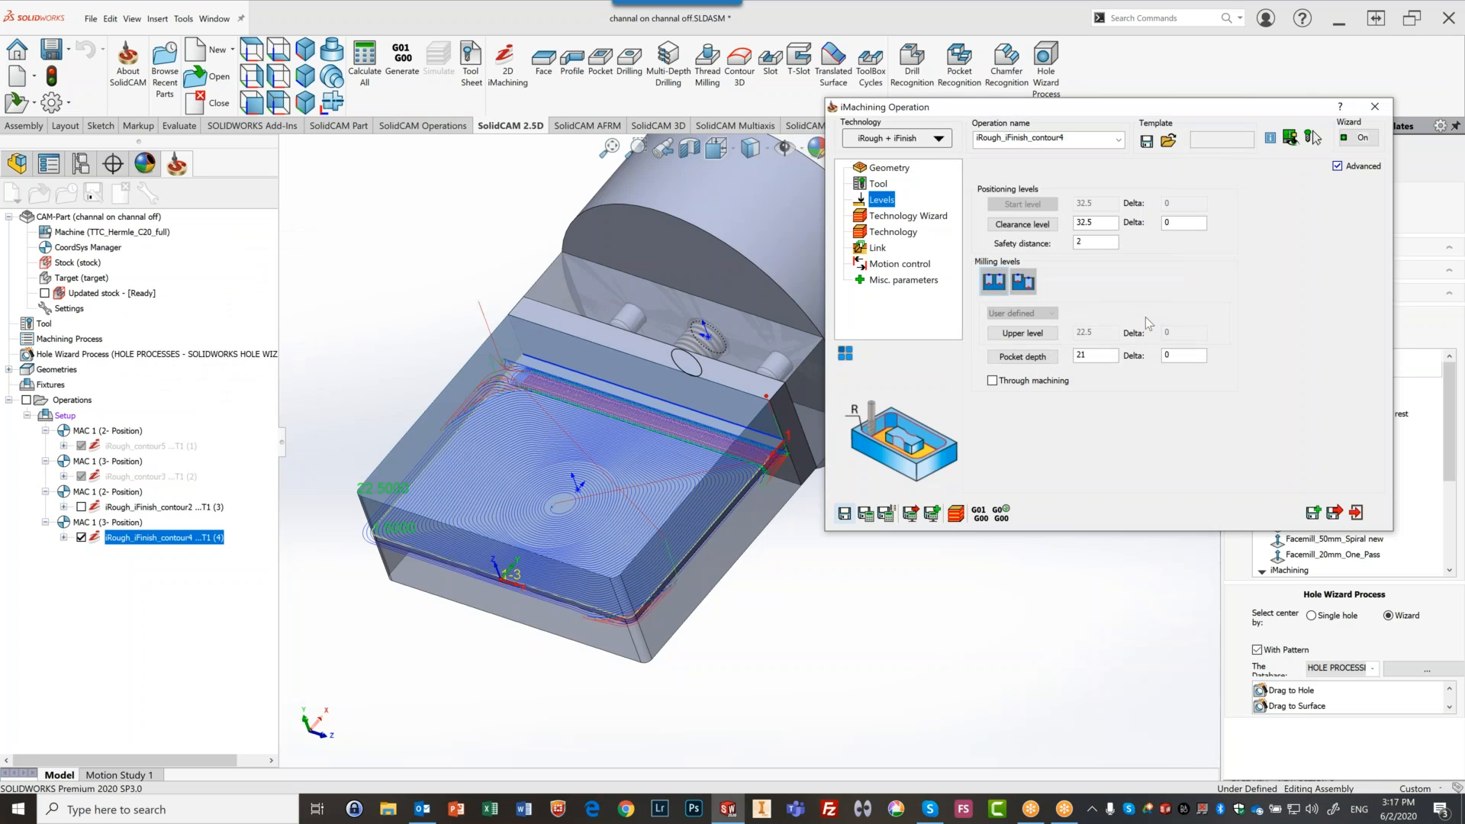
Turn island moating off in the contour4 operation's channel settings, and save and calculate the operation
{"action": "left_click", "coordinate": [892, 234]}
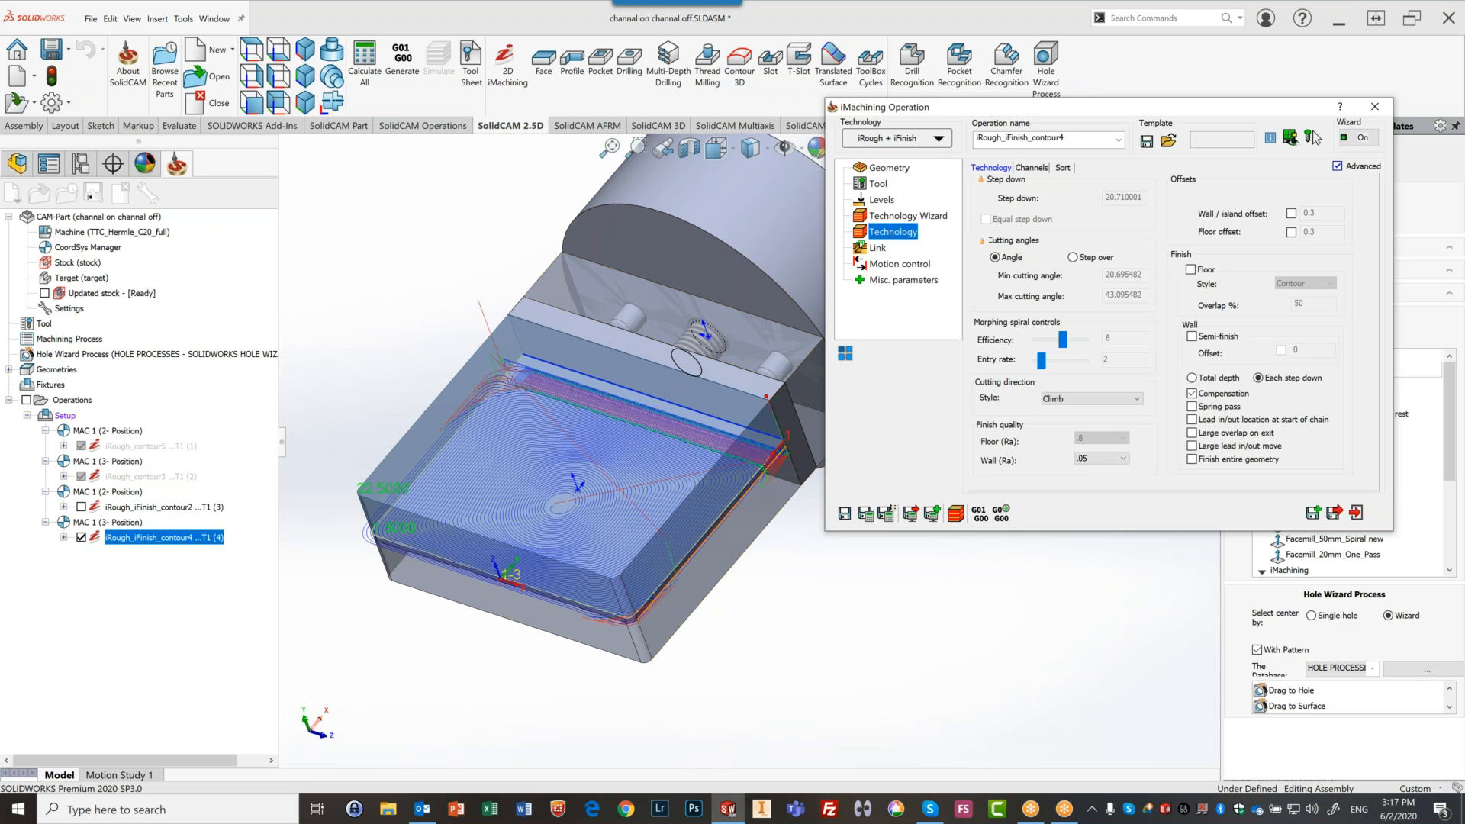
{"action": "mouse_move", "coordinate": [1009, 239]}
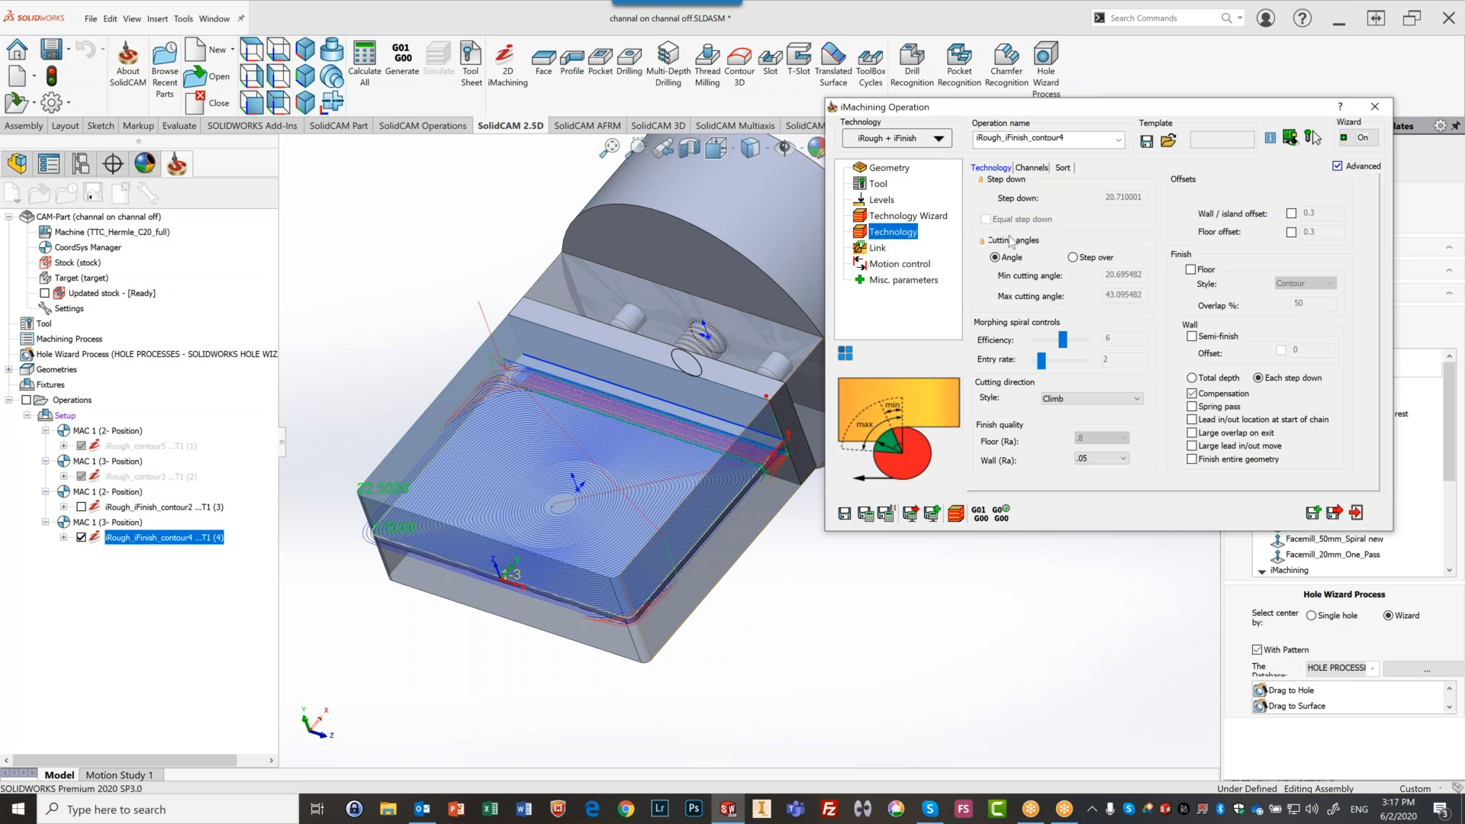
{"action": "left_click", "coordinate": [1038, 171]}
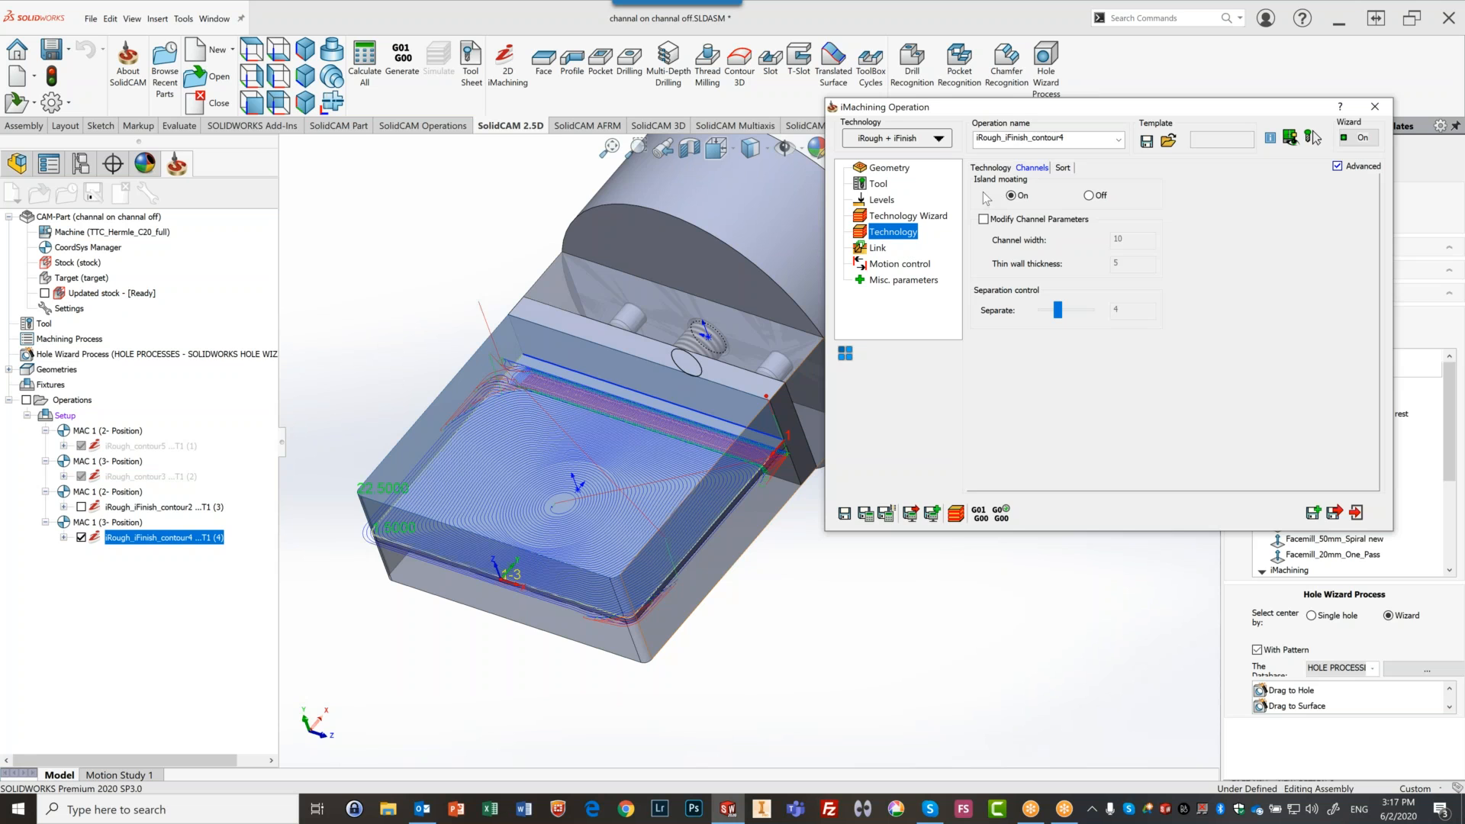
{"action": "mouse_move", "coordinate": [1037, 196]}
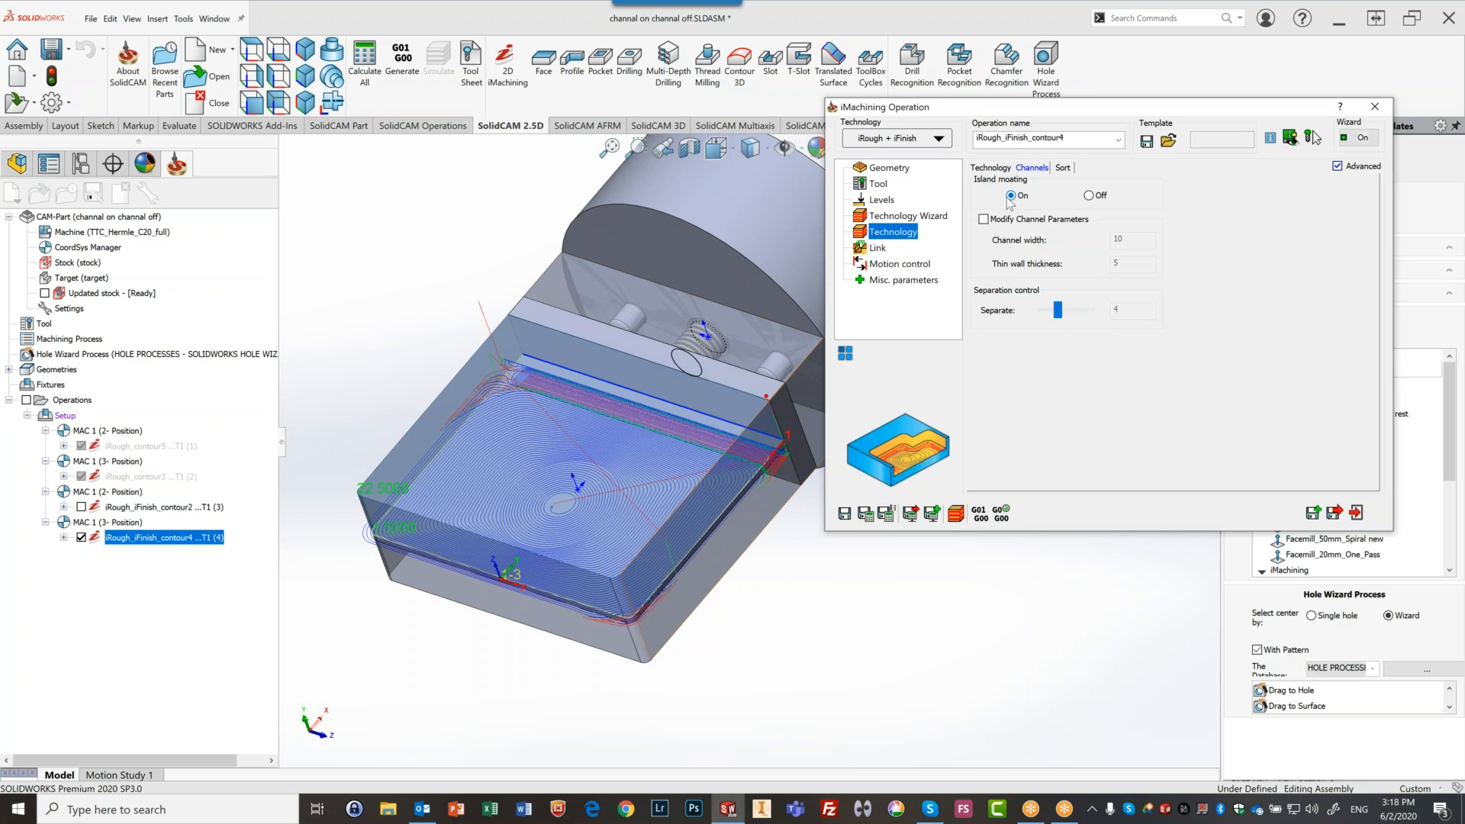
{"action": "left_click", "coordinate": [1090, 196]}
{"action": "left_click", "coordinate": [867, 516]}
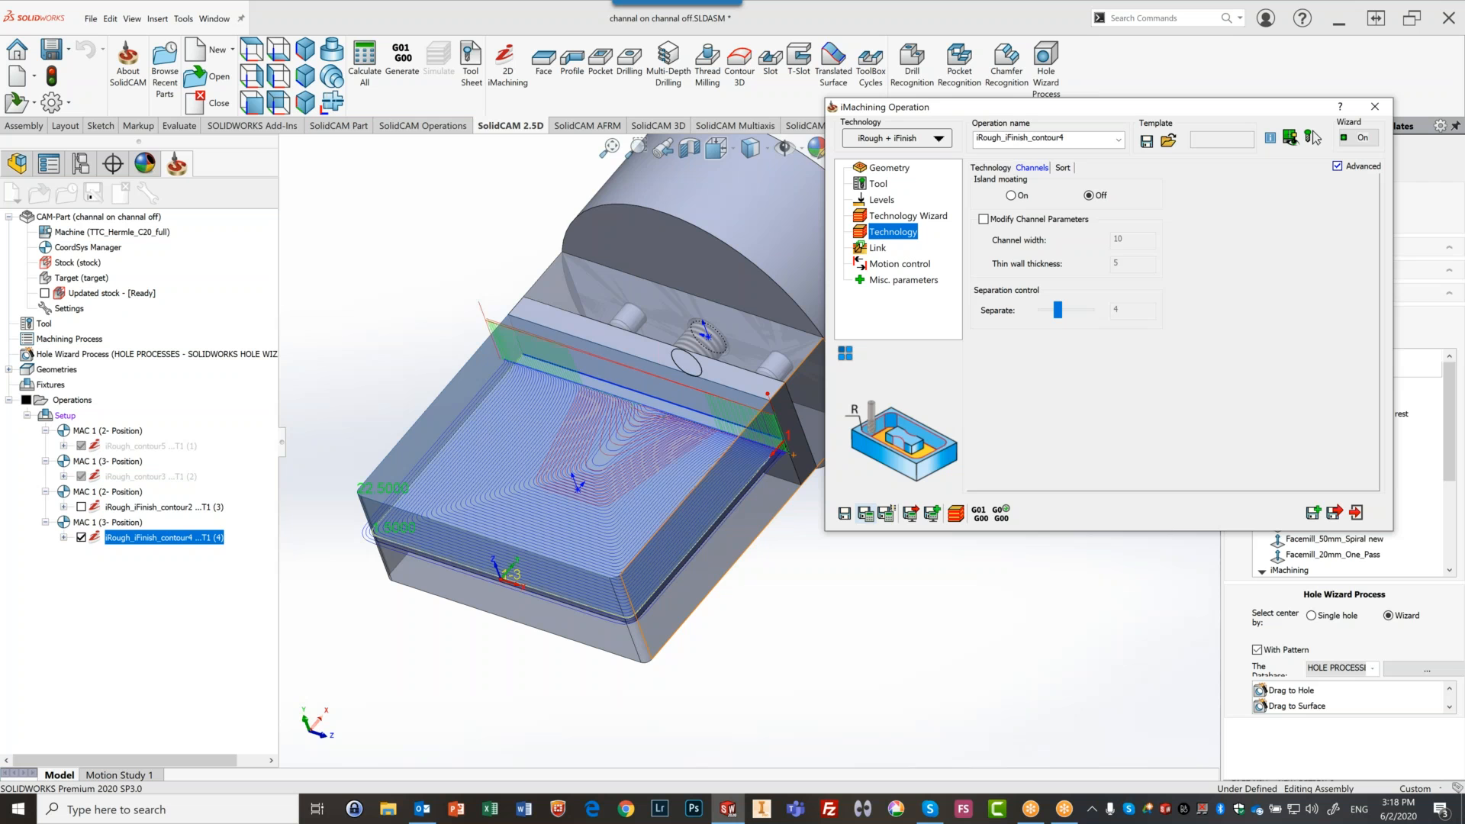
Simulate the recalculated contour4 operation in SolidVerify at reduced speed, raise the speed partway through, and pause while the island is being cut away
{"action": "left_click", "coordinate": [957, 514]}
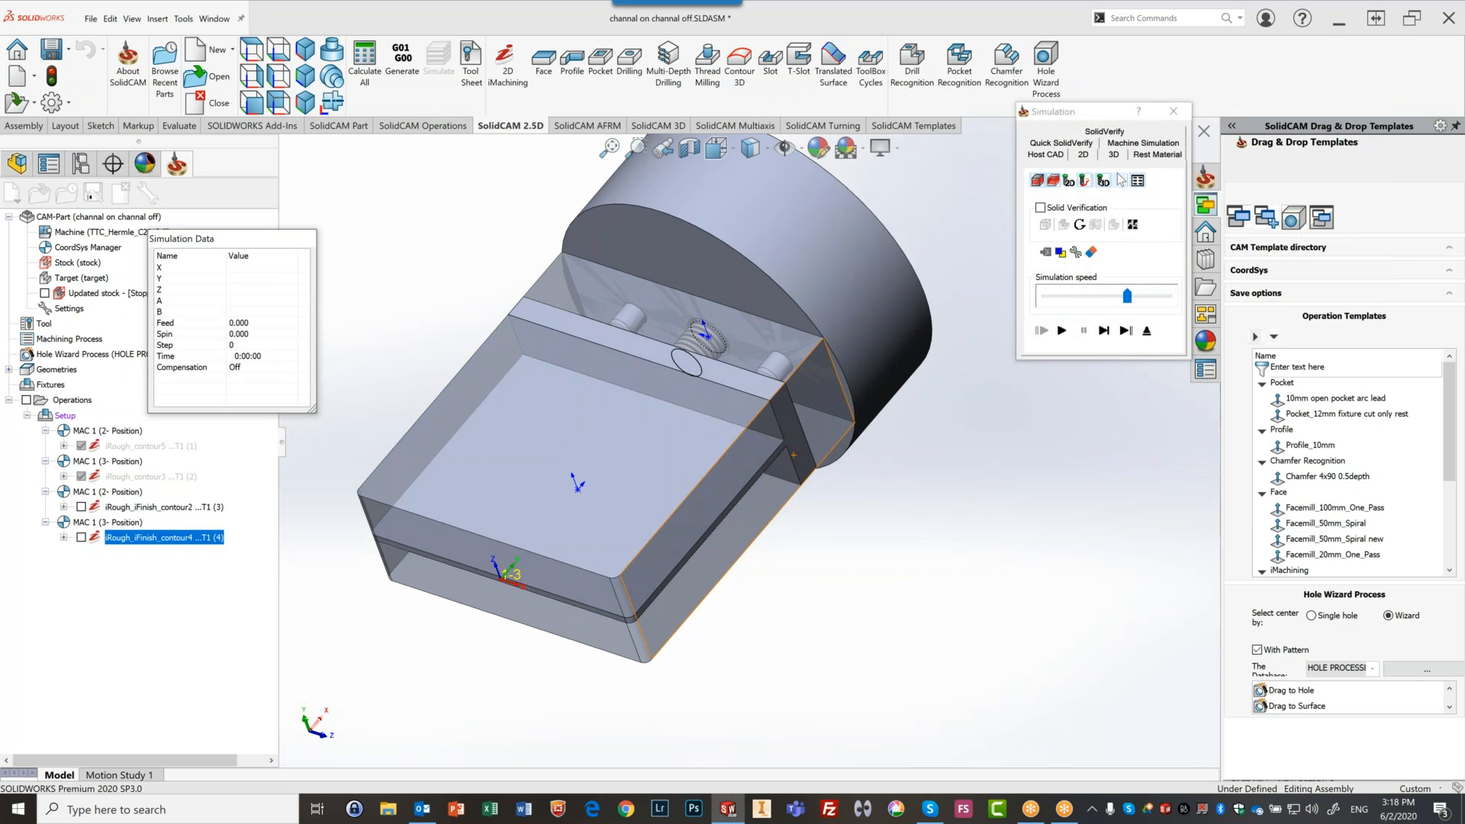
{"action": "left_click", "coordinate": [1120, 134]}
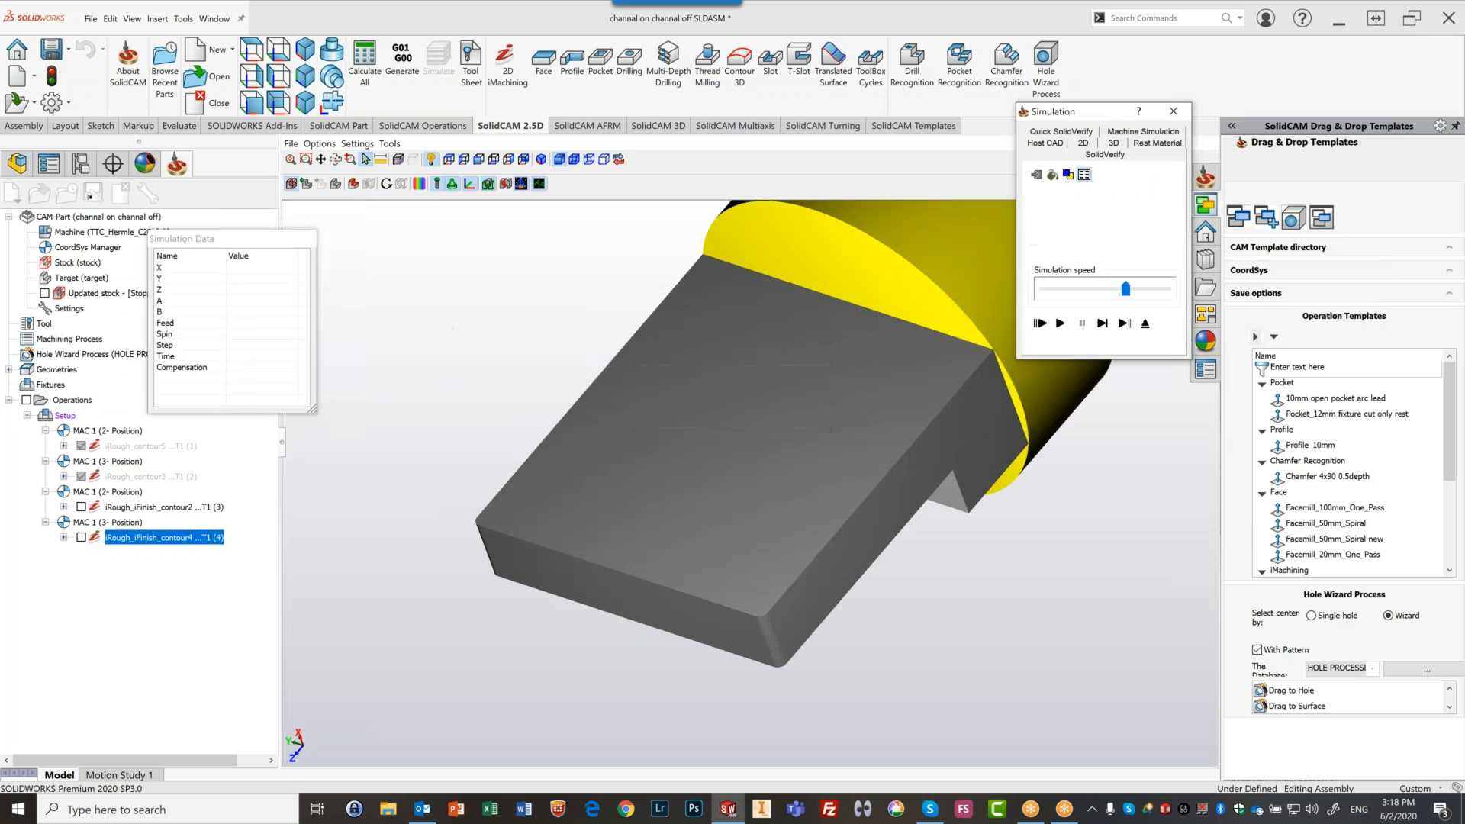
{"action": "left_click_drag", "start_coordinate": [1126, 290], "coordinate": [1108, 296]}
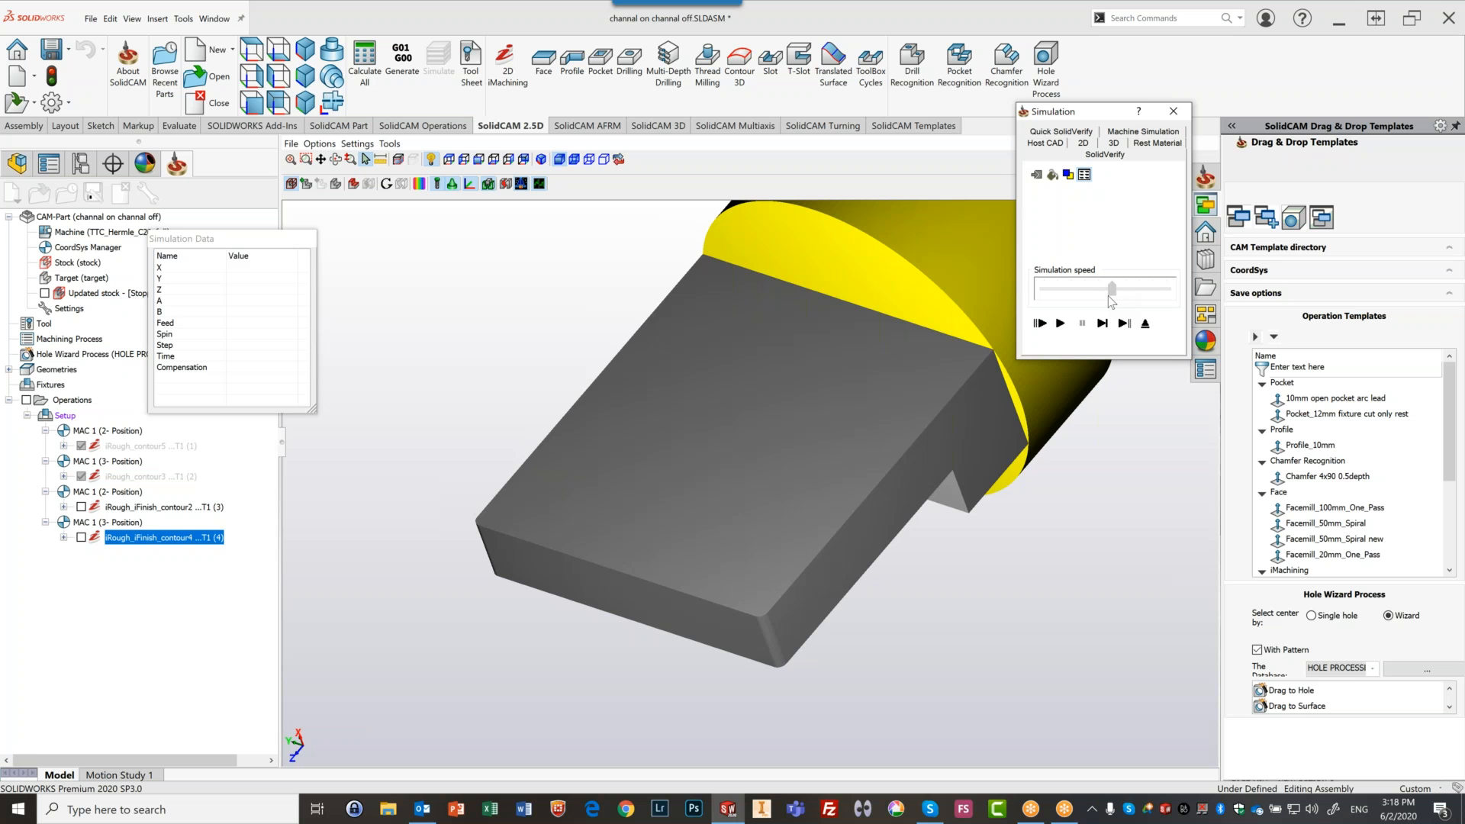
{"action": "left_click", "coordinate": [1064, 331]}
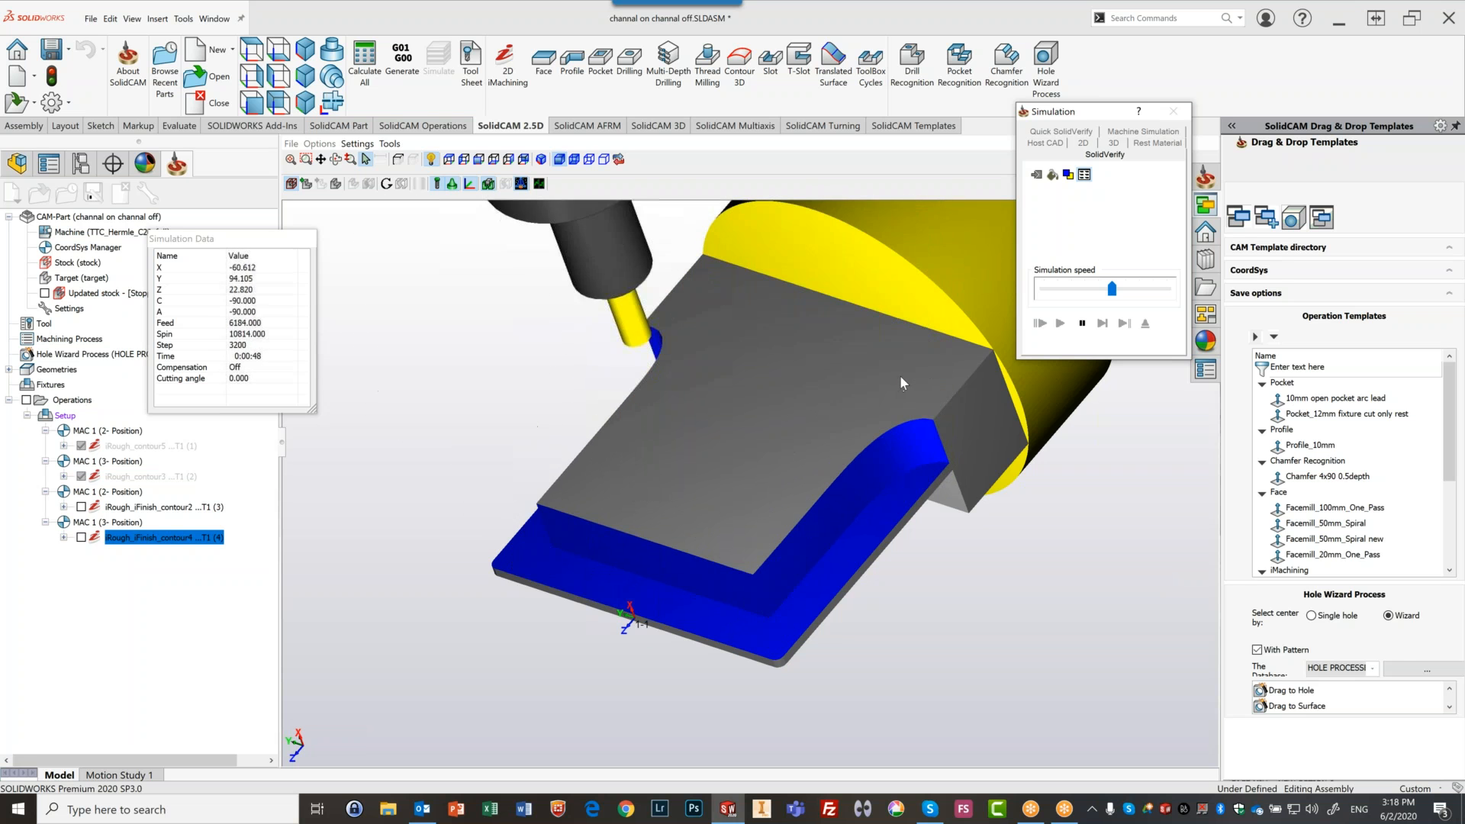
{"action": "left_click", "coordinate": [1128, 289]}
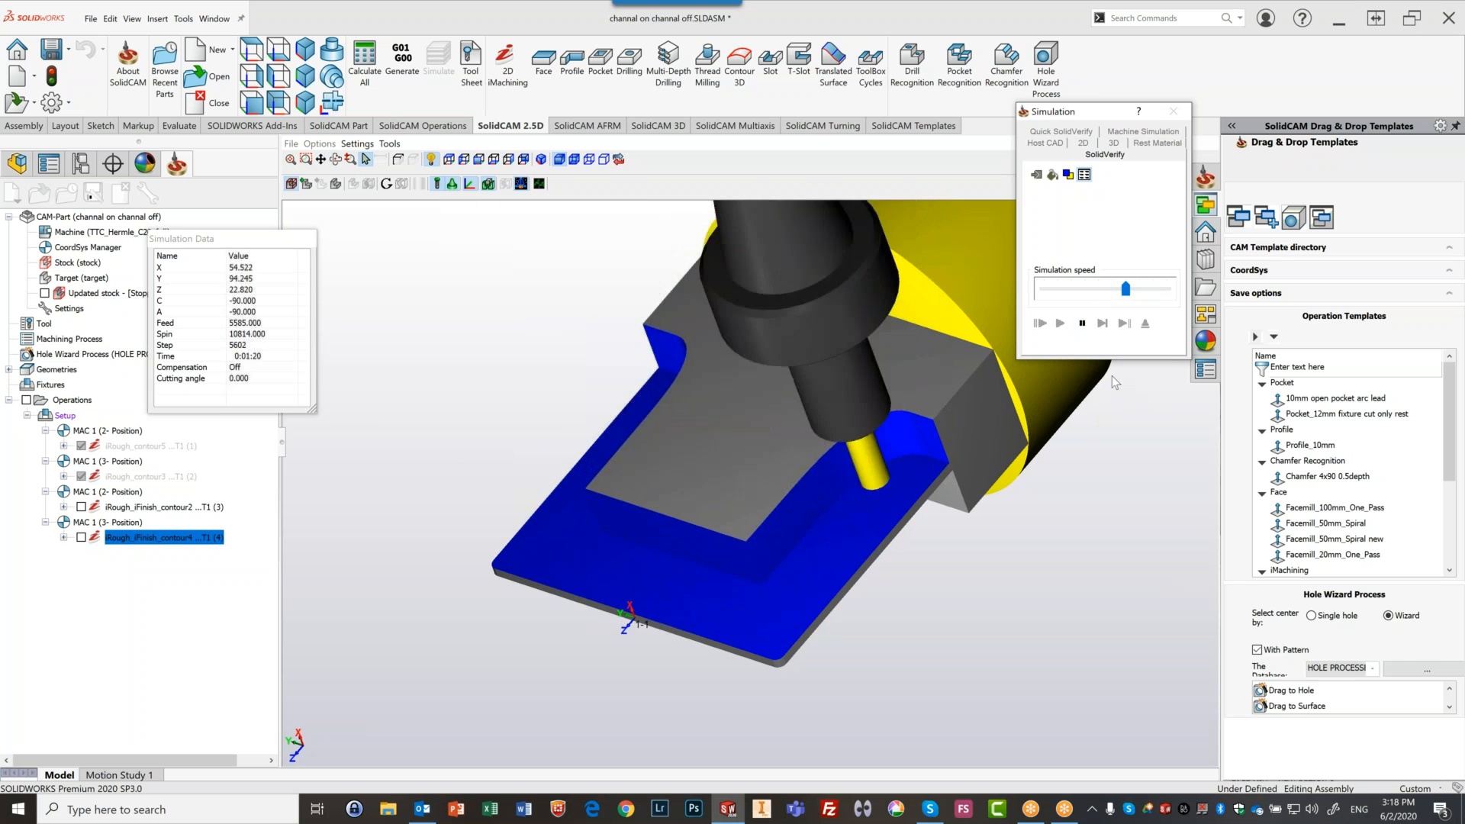
{"action": "left_click", "coordinate": [1083, 324]}
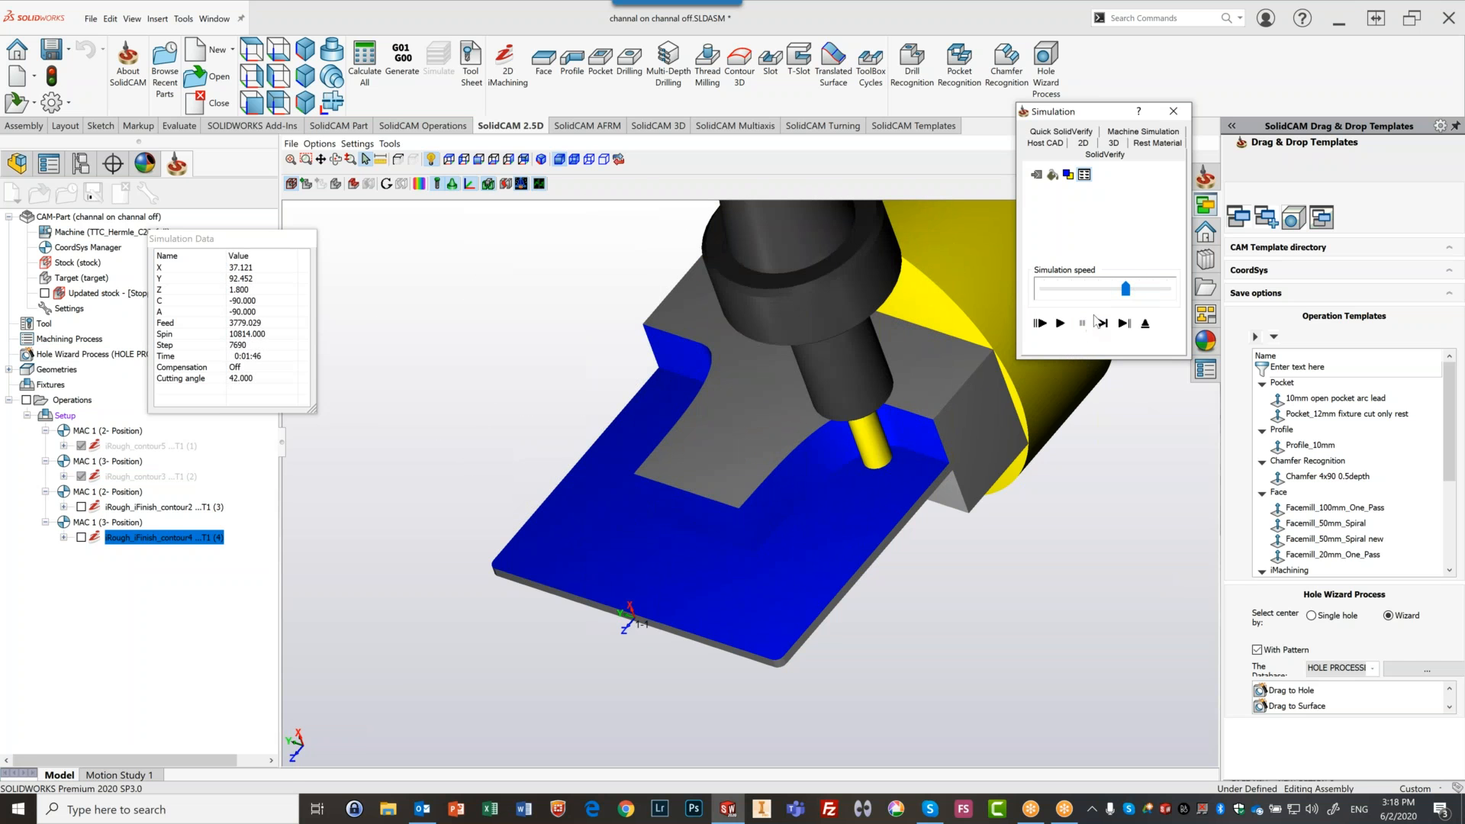
Resume the simulation at varying speeds, pausing in between, to examine how the tool alternates between the two corners beside the shoulder wall
{"action": "left_click_drag", "start_coordinate": [1125, 289], "coordinate": [1080, 305]}
{"action": "left_click", "coordinate": [1061, 324]}
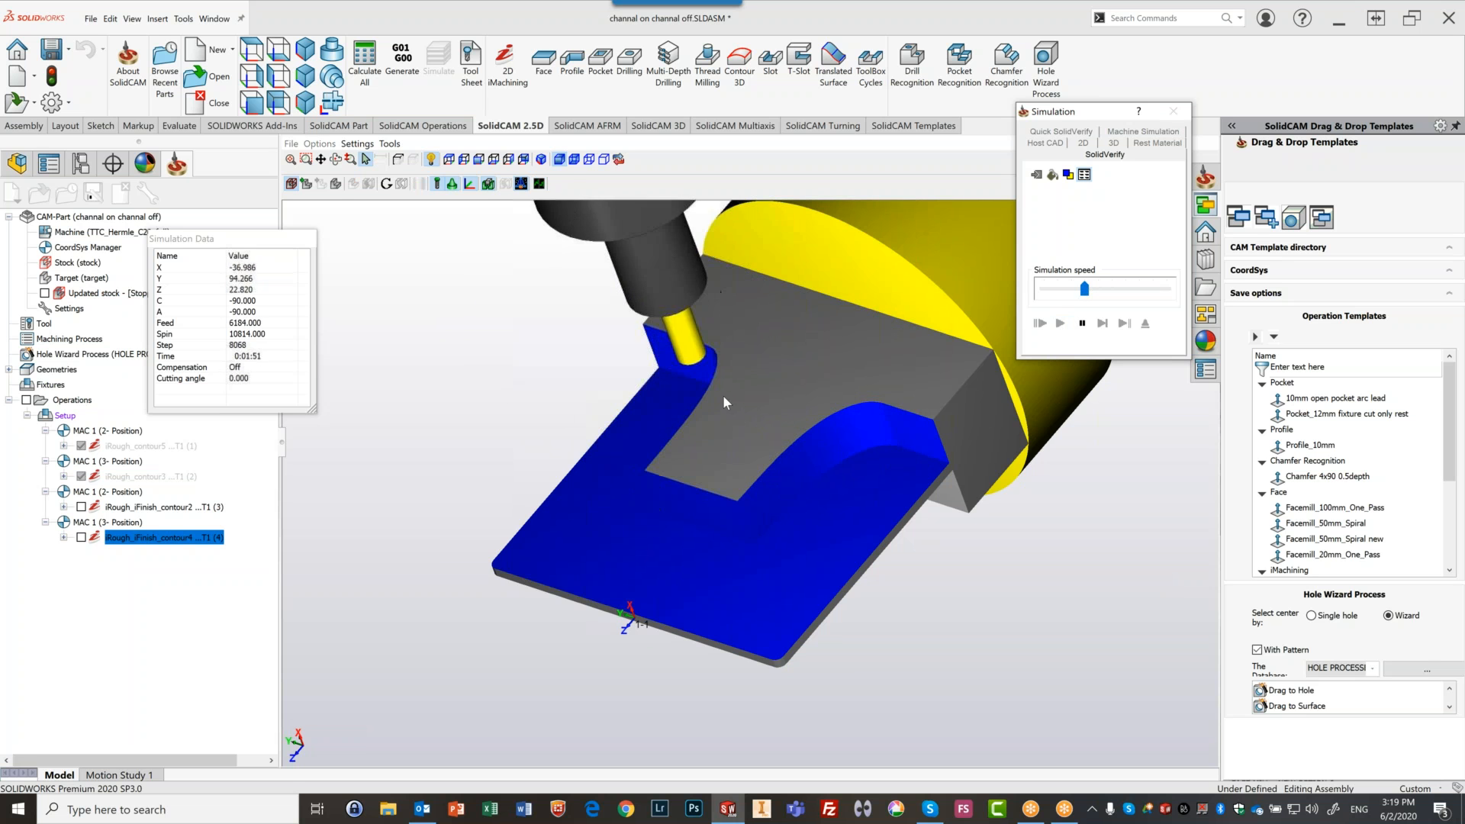
{"action": "left_click_drag", "start_coordinate": [1084, 289], "coordinate": [1126, 289]}
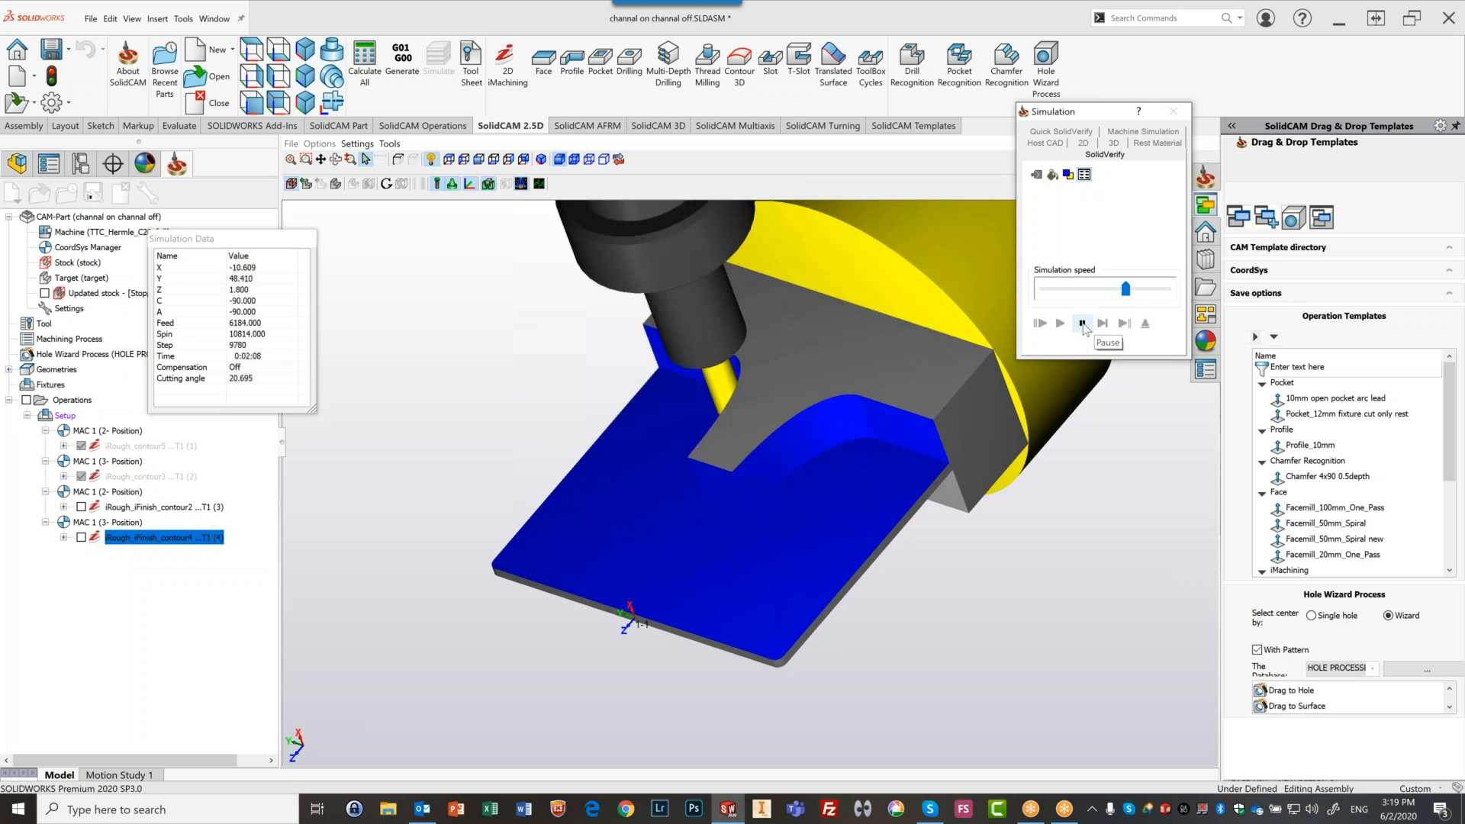
{"action": "left_click", "coordinate": [1083, 324]}
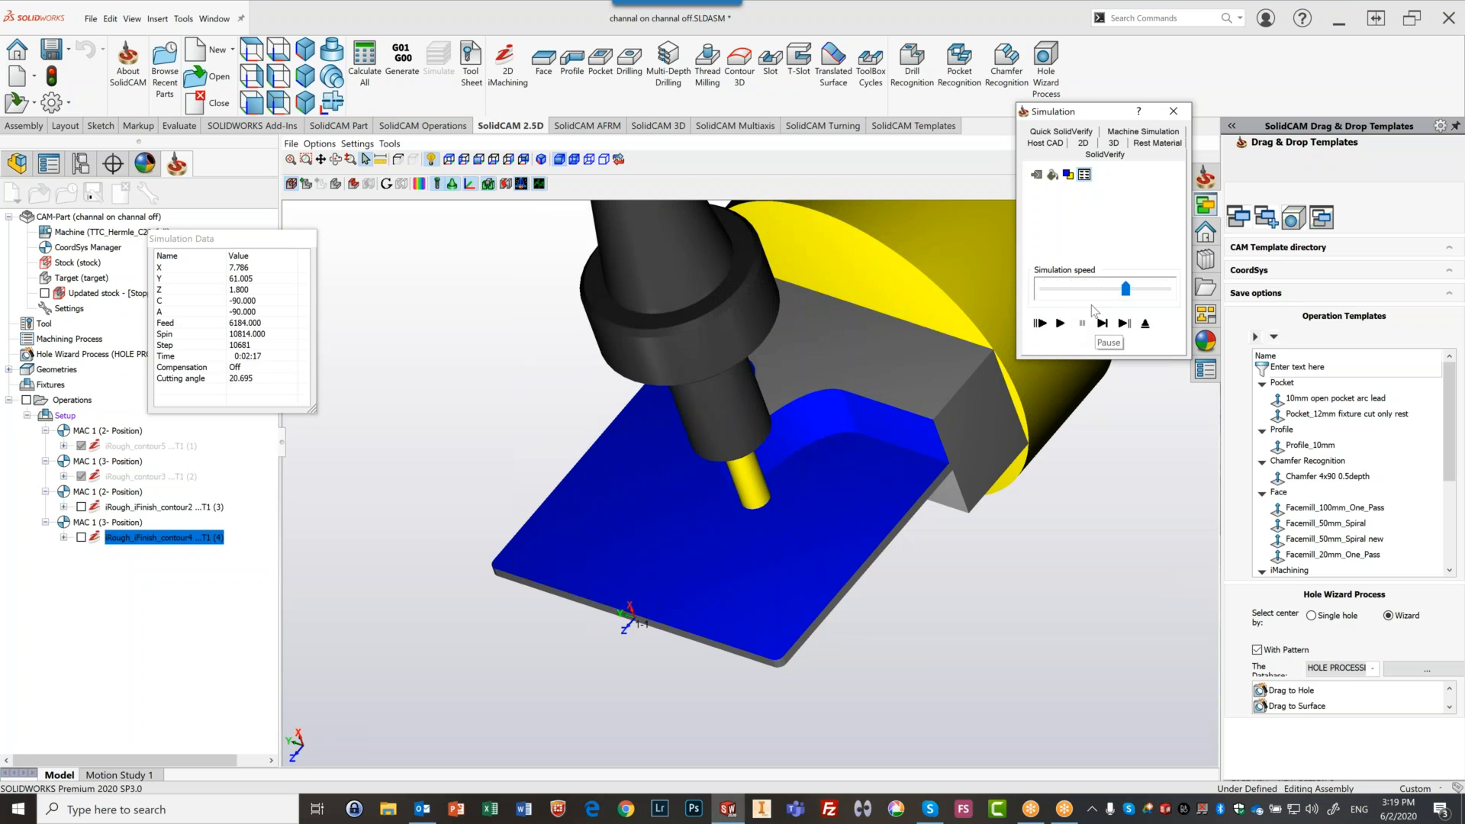
{"action": "mouse_move", "coordinate": [1126, 288]}
{"action": "left_mouse_down"}
{"action": "mouse_move", "coordinate": [1072, 290]}
{"action": "mouse_move", "coordinate": [1112, 289]}
{"action": "left_mouse_up"}
{"action": "left_click", "coordinate": [1063, 324]}
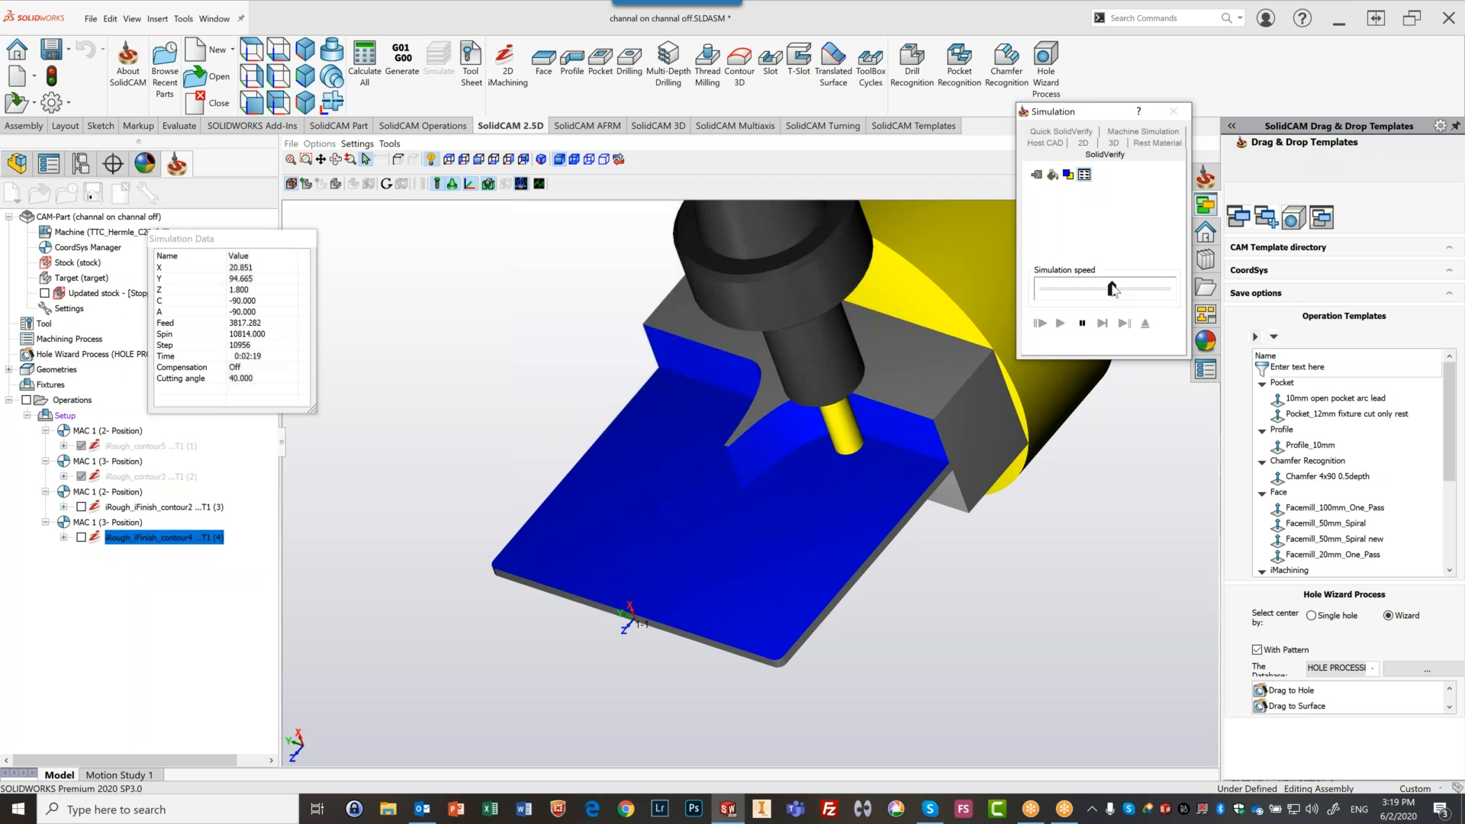
Pause the simulation and step through single moves to examine how the last material beside the shoulder wall is removed
{"action": "left_click", "coordinate": [1082, 324]}
{"action": "left_click", "coordinate": [1102, 323]}
{"action": "left_click", "coordinate": [1102, 325]}
{"action": "left_click", "coordinate": [1102, 325]}
{"action": "left_click", "coordinate": [1103, 325]}
{"action": "left_click", "coordinate": [1102, 325]}
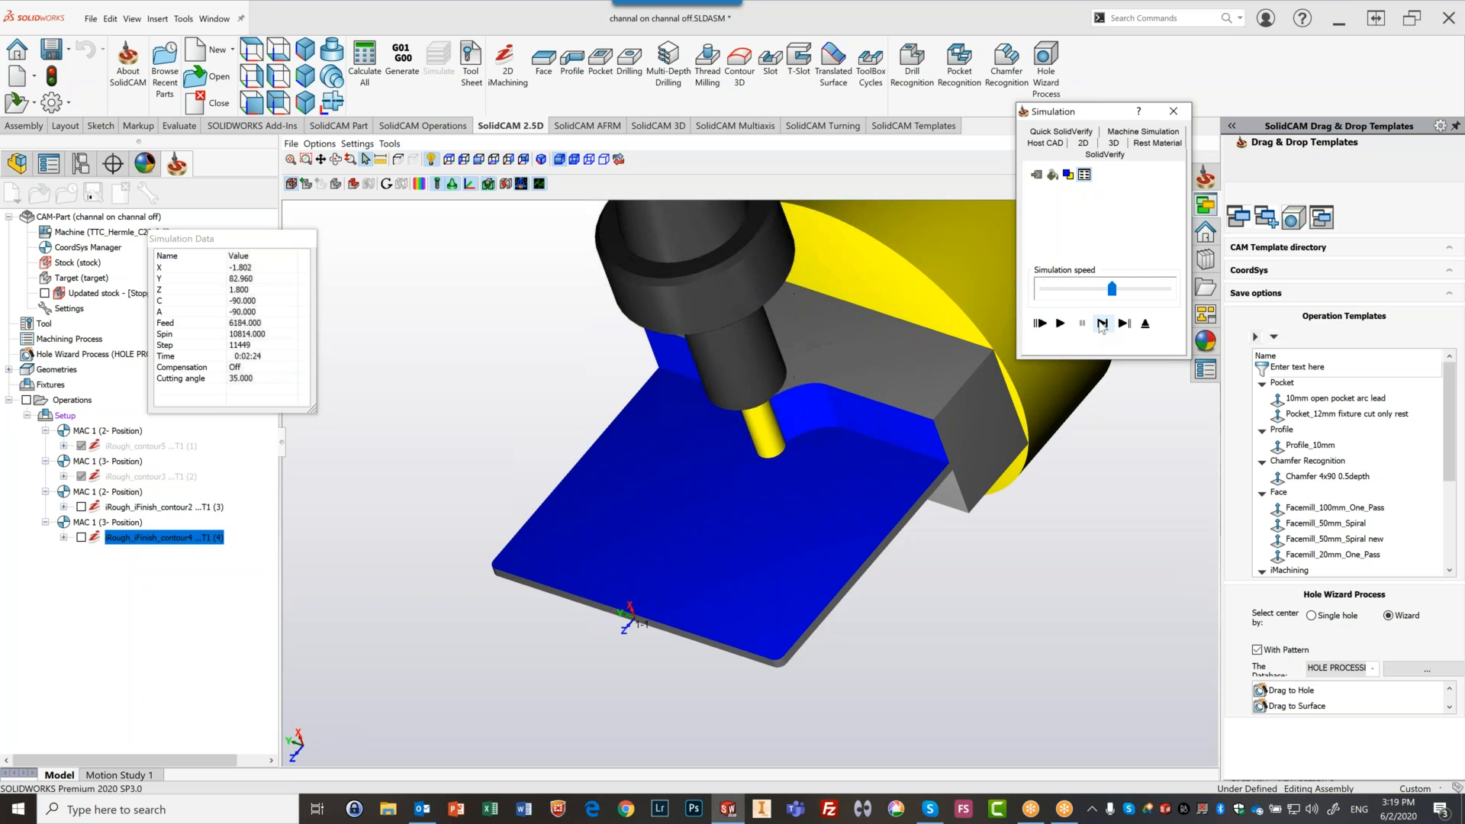
{"action": "left_click", "coordinate": [1102, 326]}
{"action": "left_click", "coordinate": [1102, 325]}
{"action": "left_click", "coordinate": [1102, 326]}
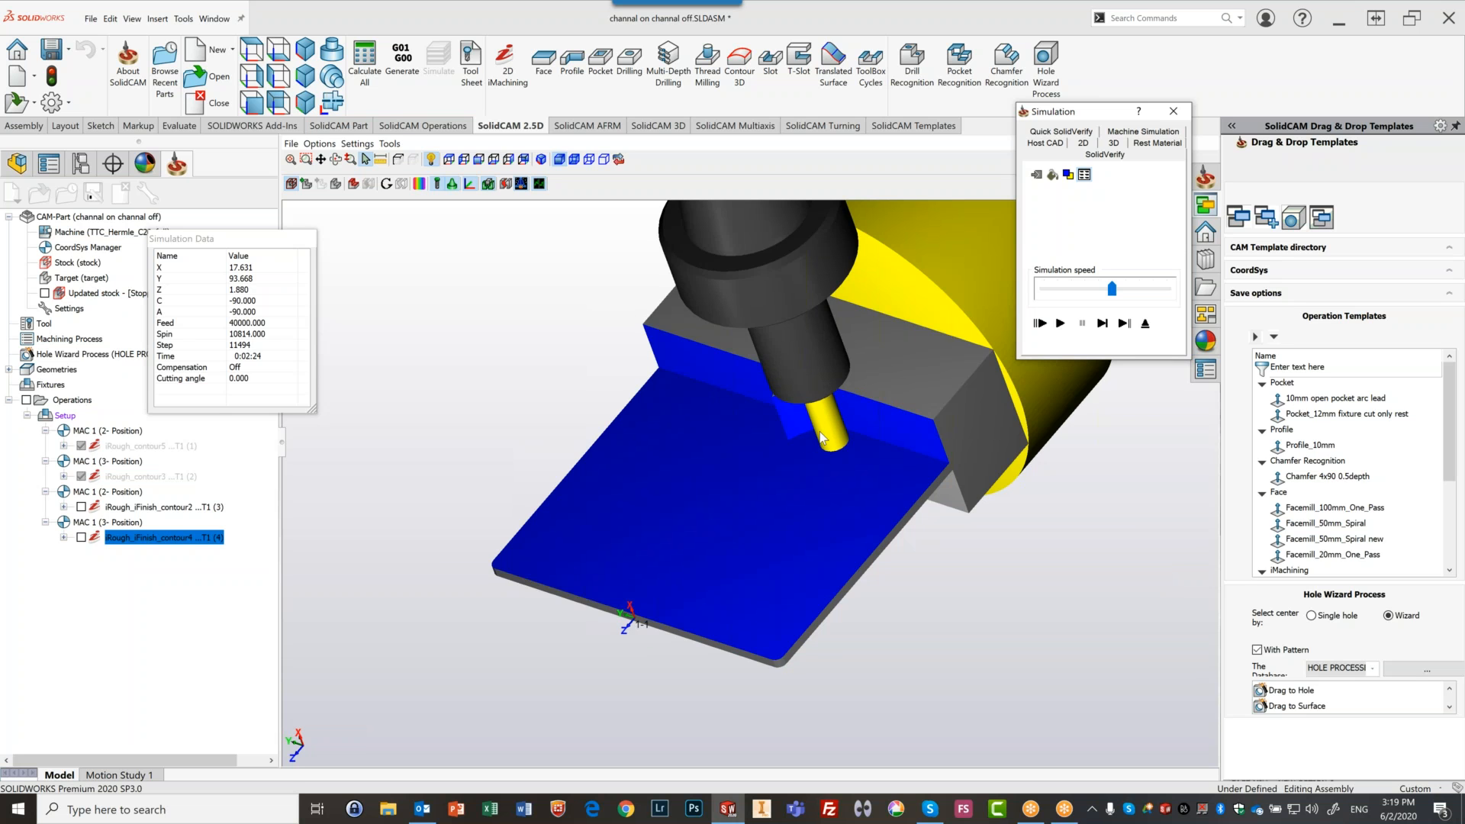
Run the simulation to its end, inspect the machined face from several angles, and exit the simulation and the operation
{"action": "left_click", "coordinate": [1061, 325]}
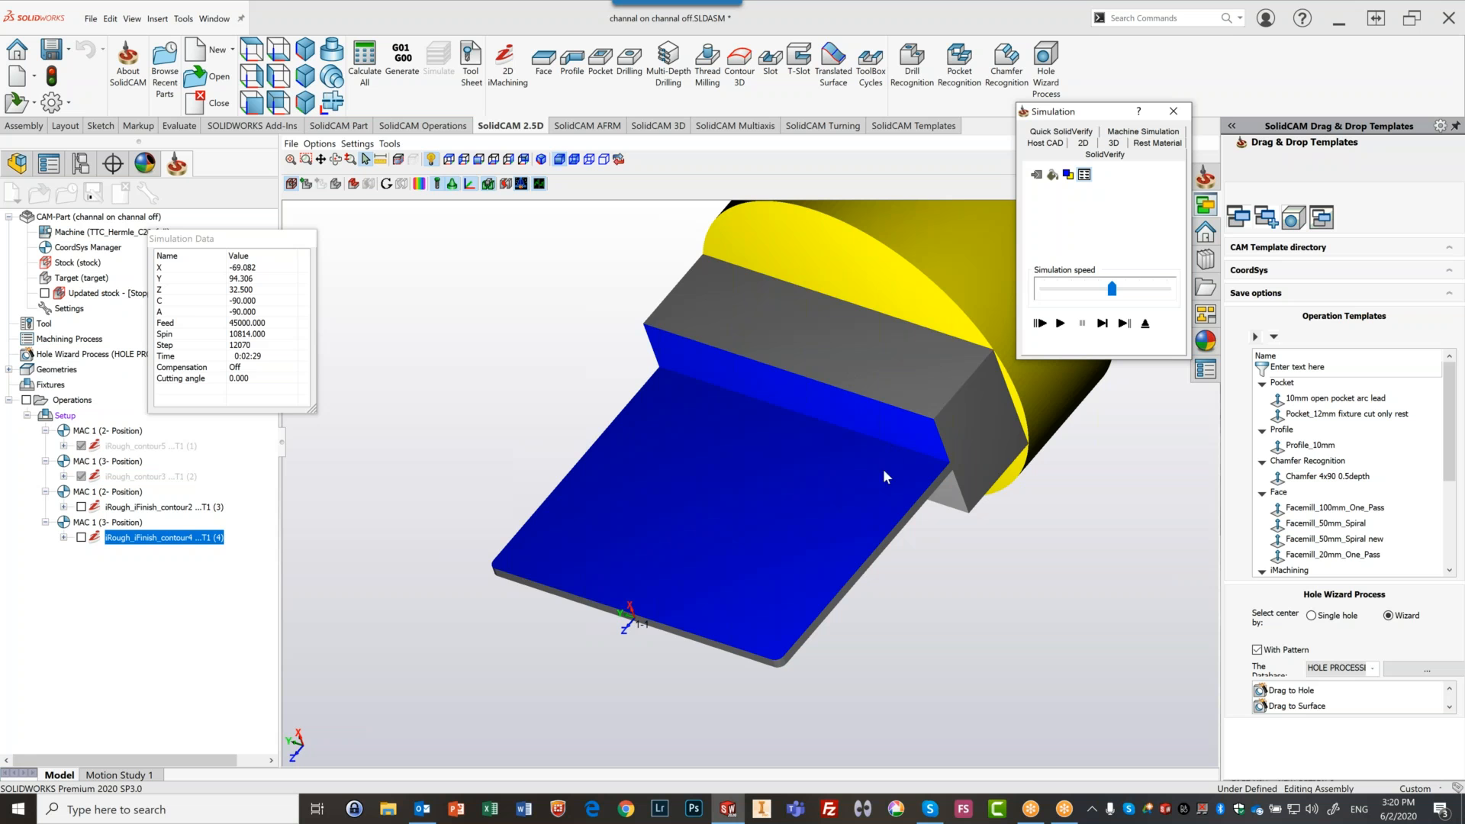
{"action": "middle_click_drag", "start_coordinate": [759, 492], "coordinate": [798, 506]}
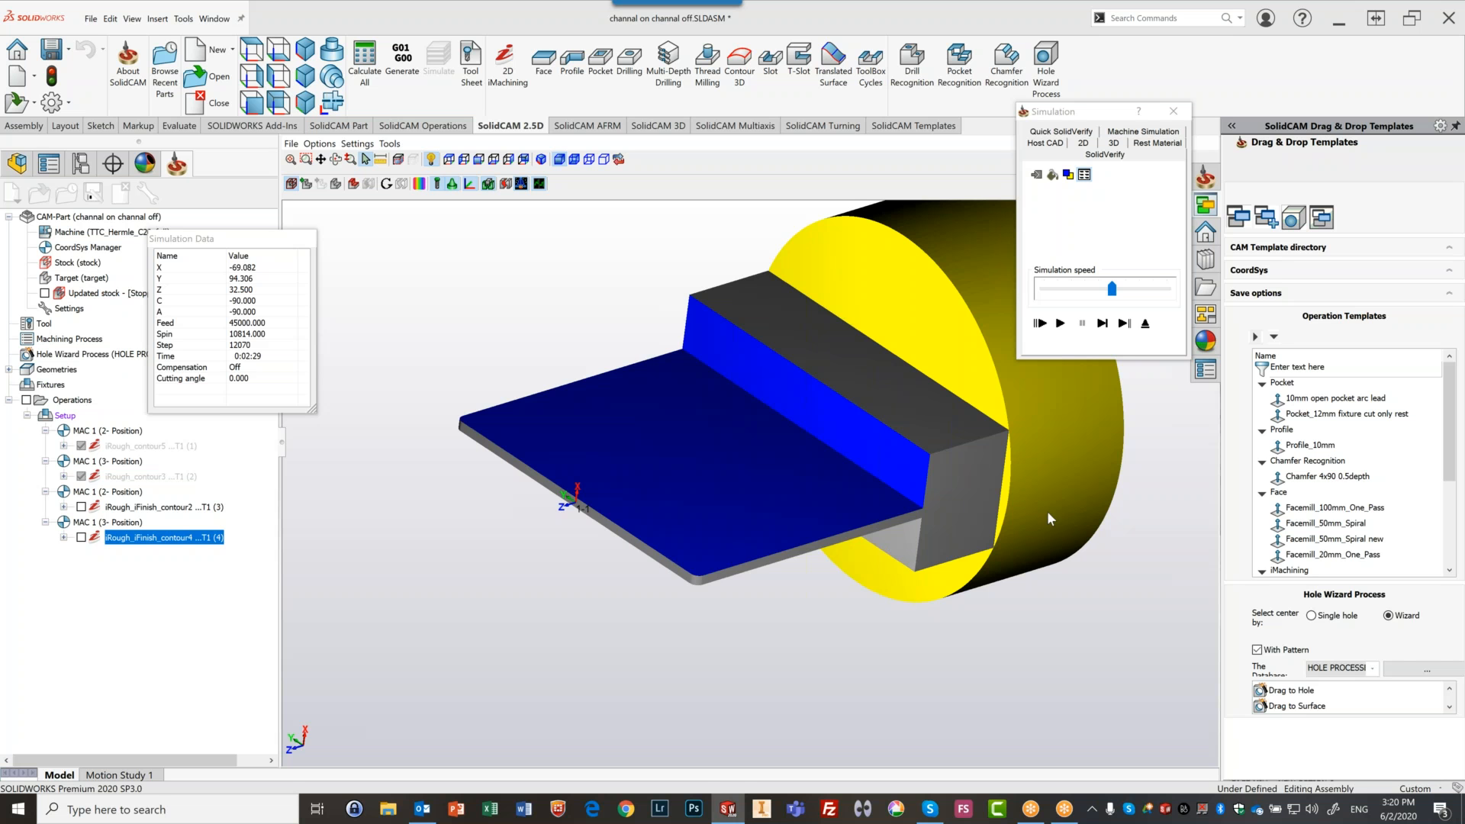
{"action": "middle_click_drag", "start_coordinate": [1015, 464], "coordinate": [890, 444]}
{"action": "left_click", "coordinate": [1151, 327]}
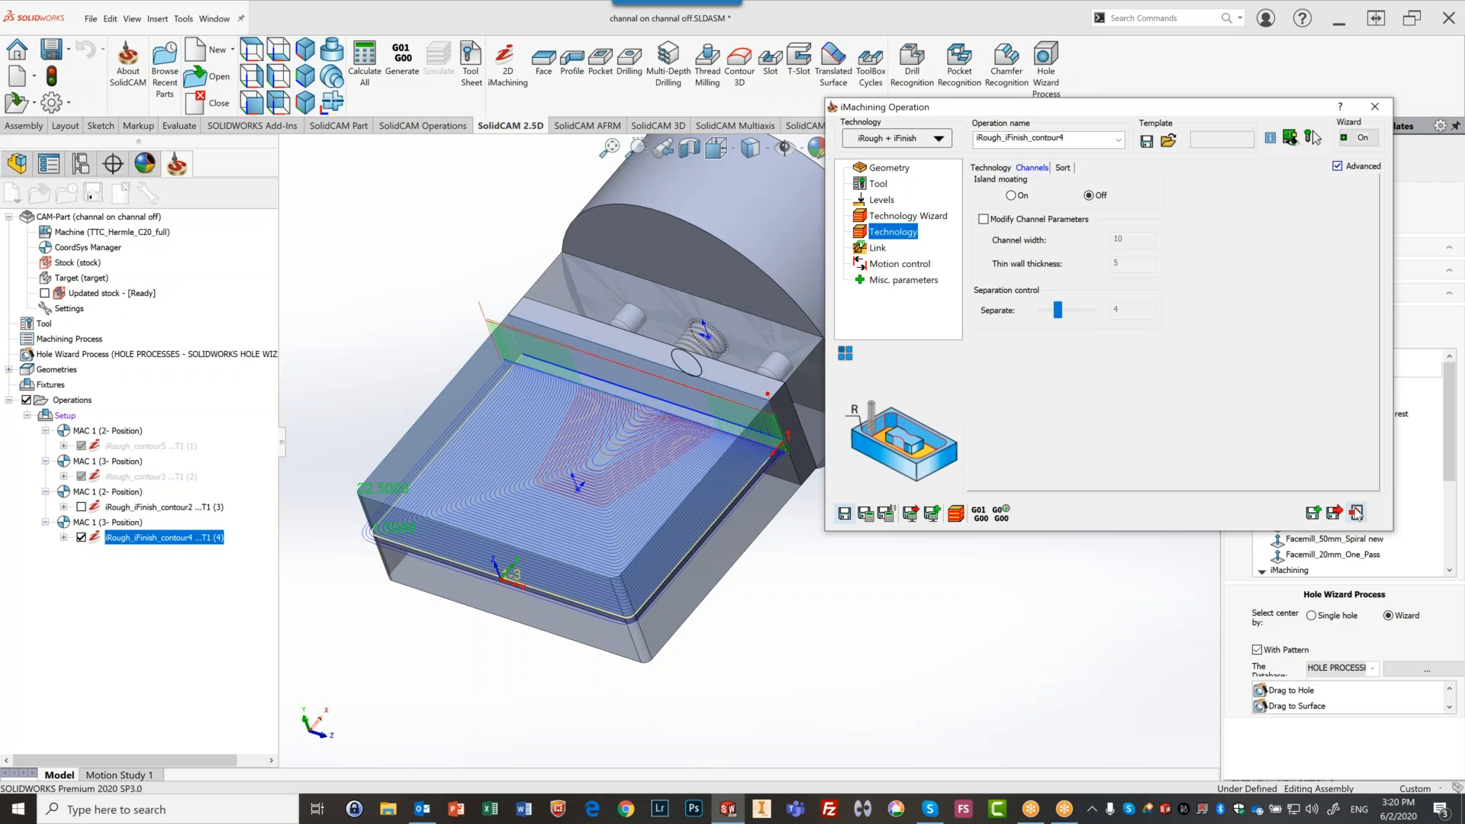
{"action": "left_click", "coordinate": [1356, 512]}
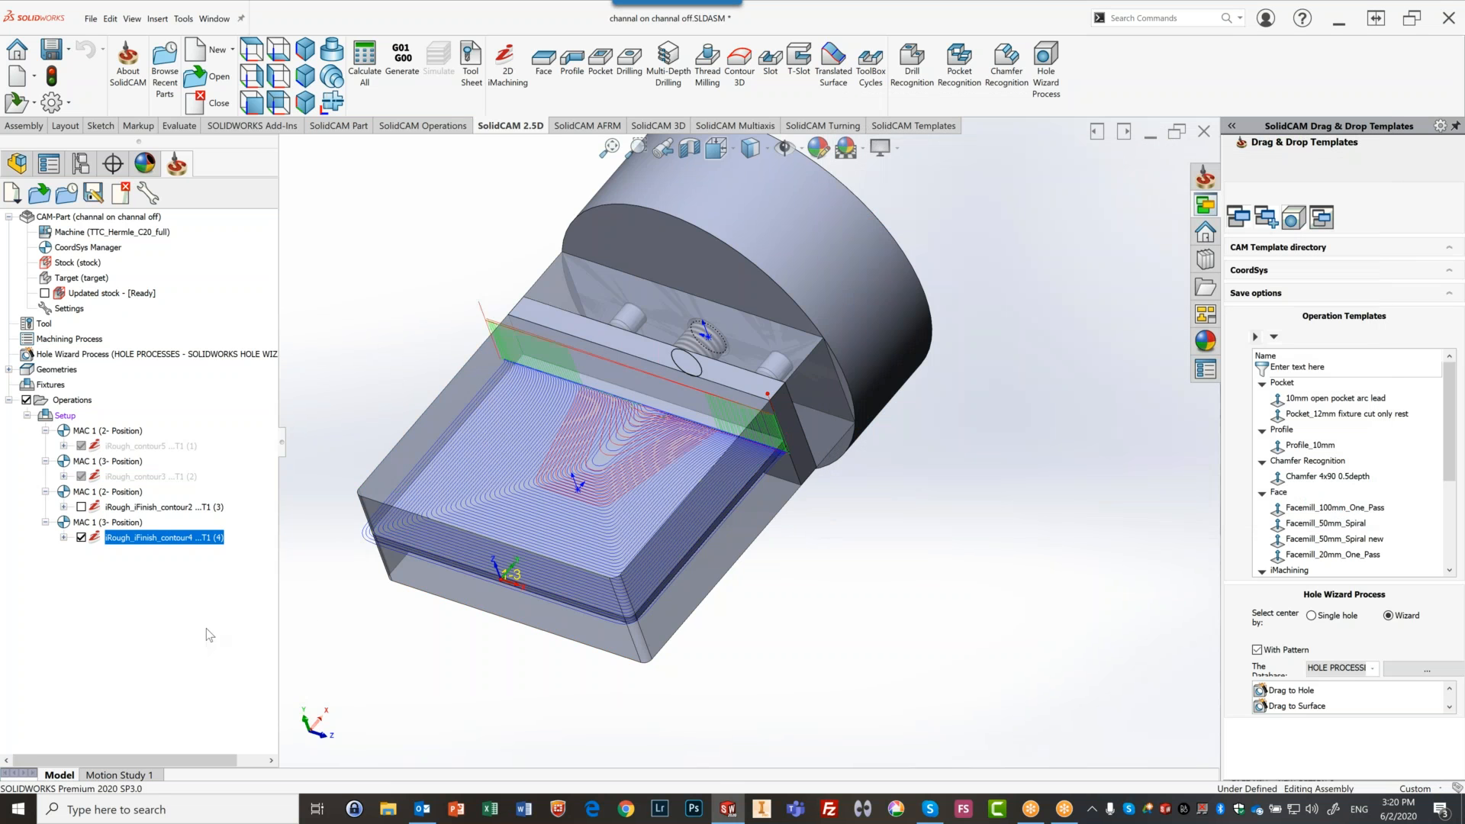
Simulate the iRough_iFinish_contour2 operation on the Host CAD model at maximum speed to read its machining time
{"action": "left_click", "coordinate": [164, 508]}
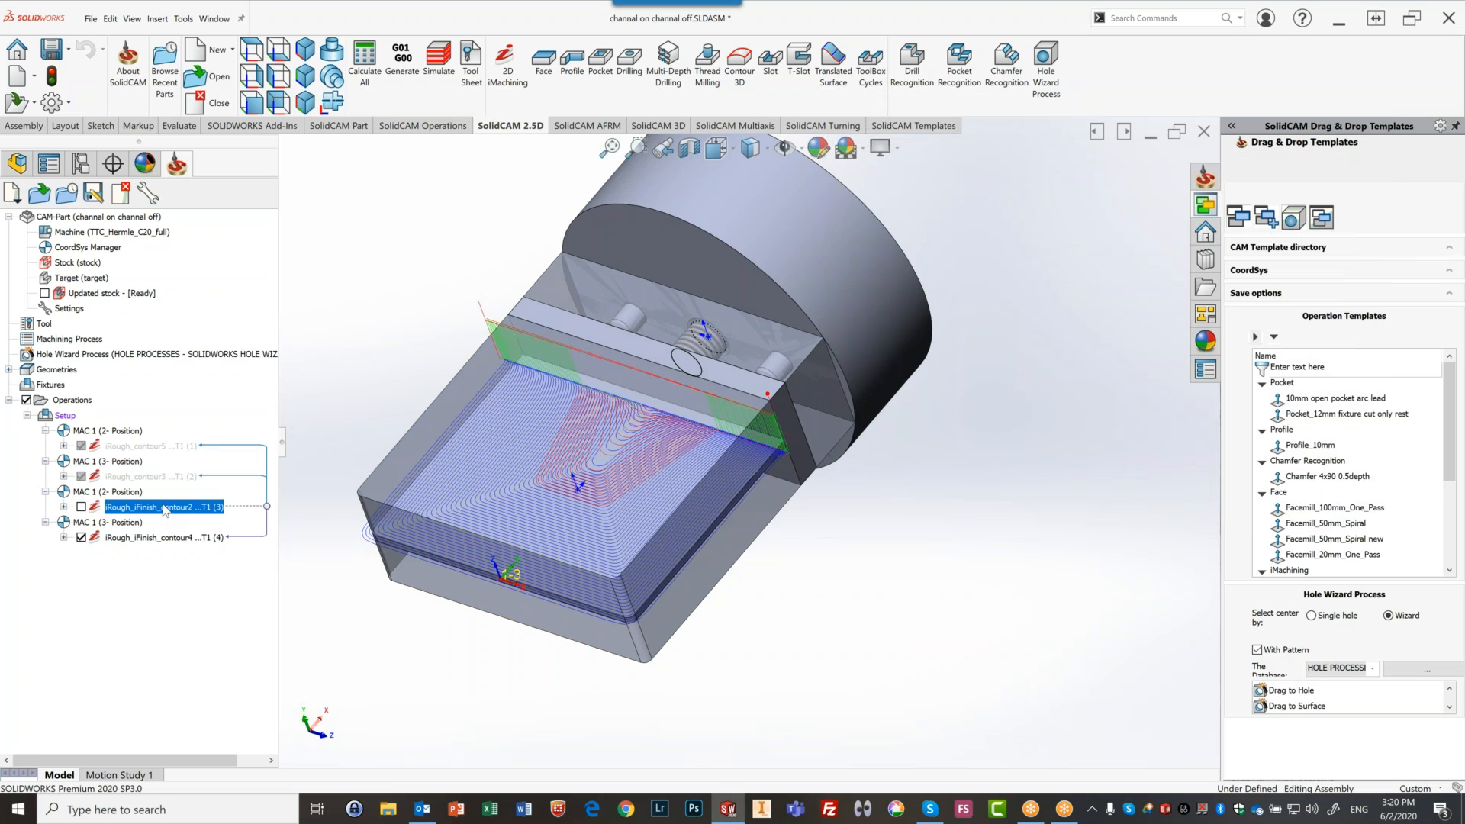
{"action": "right_click", "coordinate": [164, 509]}
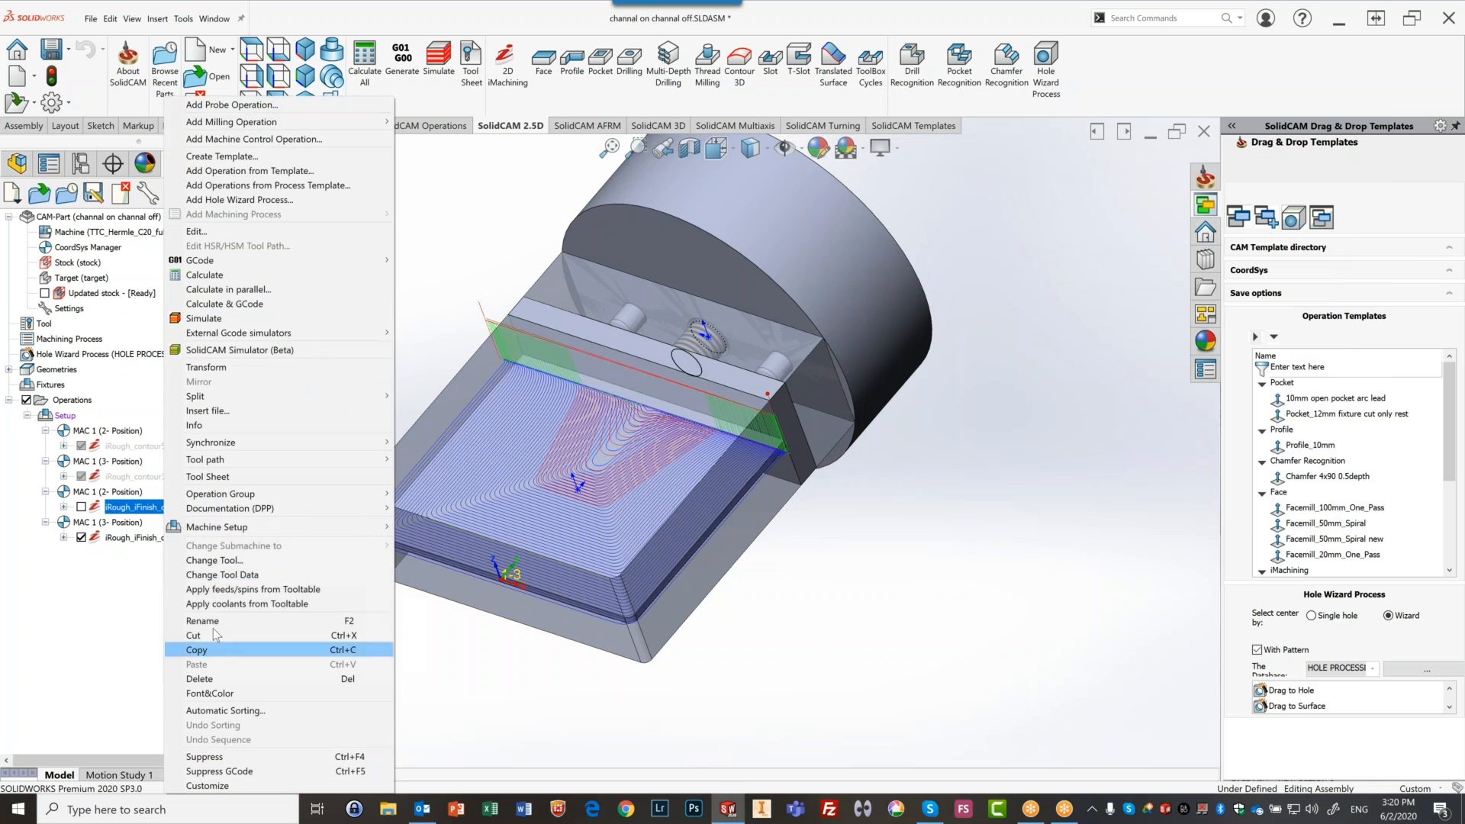
{"action": "left_click", "coordinate": [203, 318]}
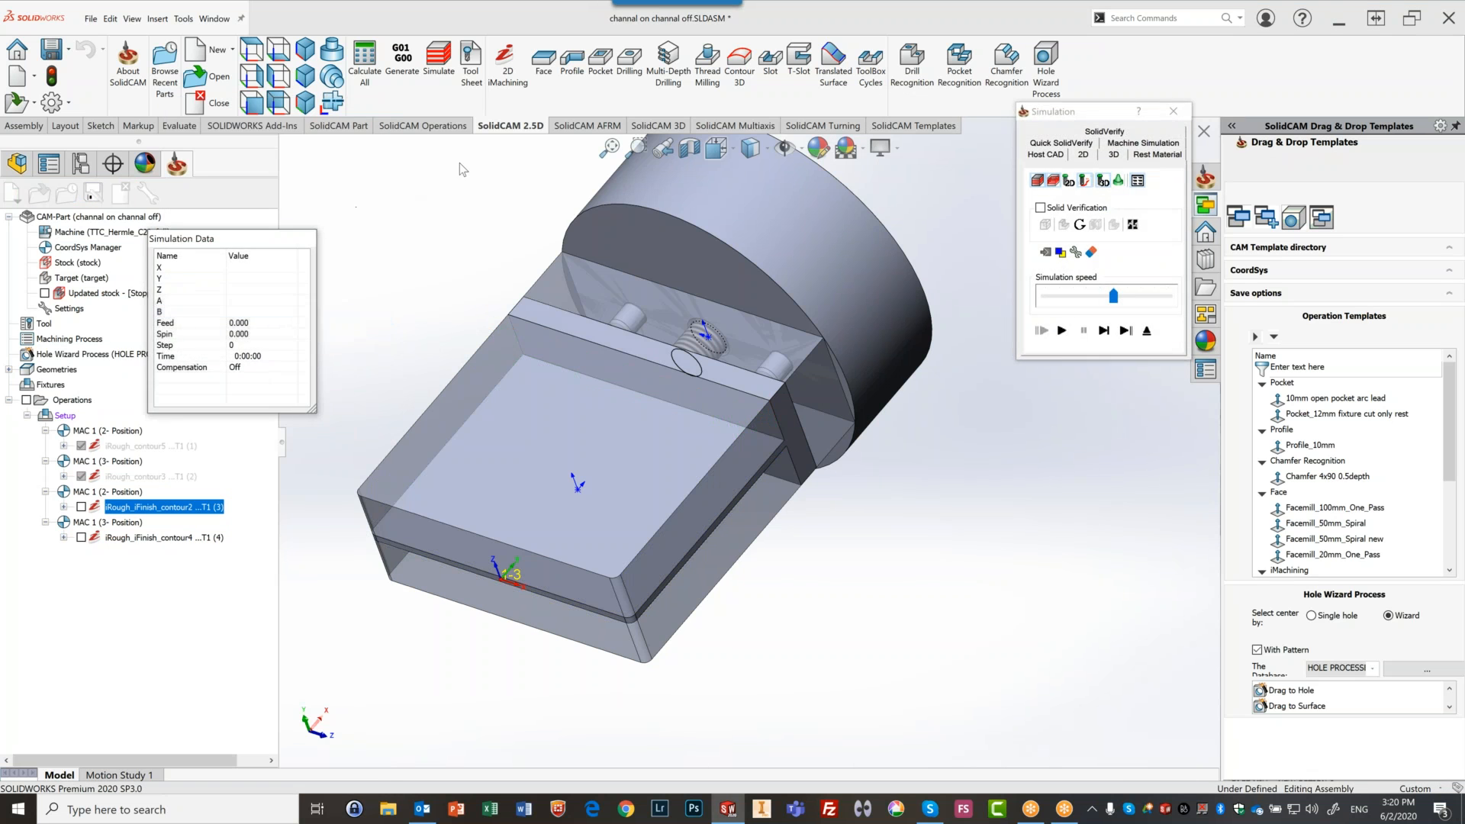
{"action": "left_click_drag", "start_coordinate": [1114, 296], "coordinate": [1215, 294]}
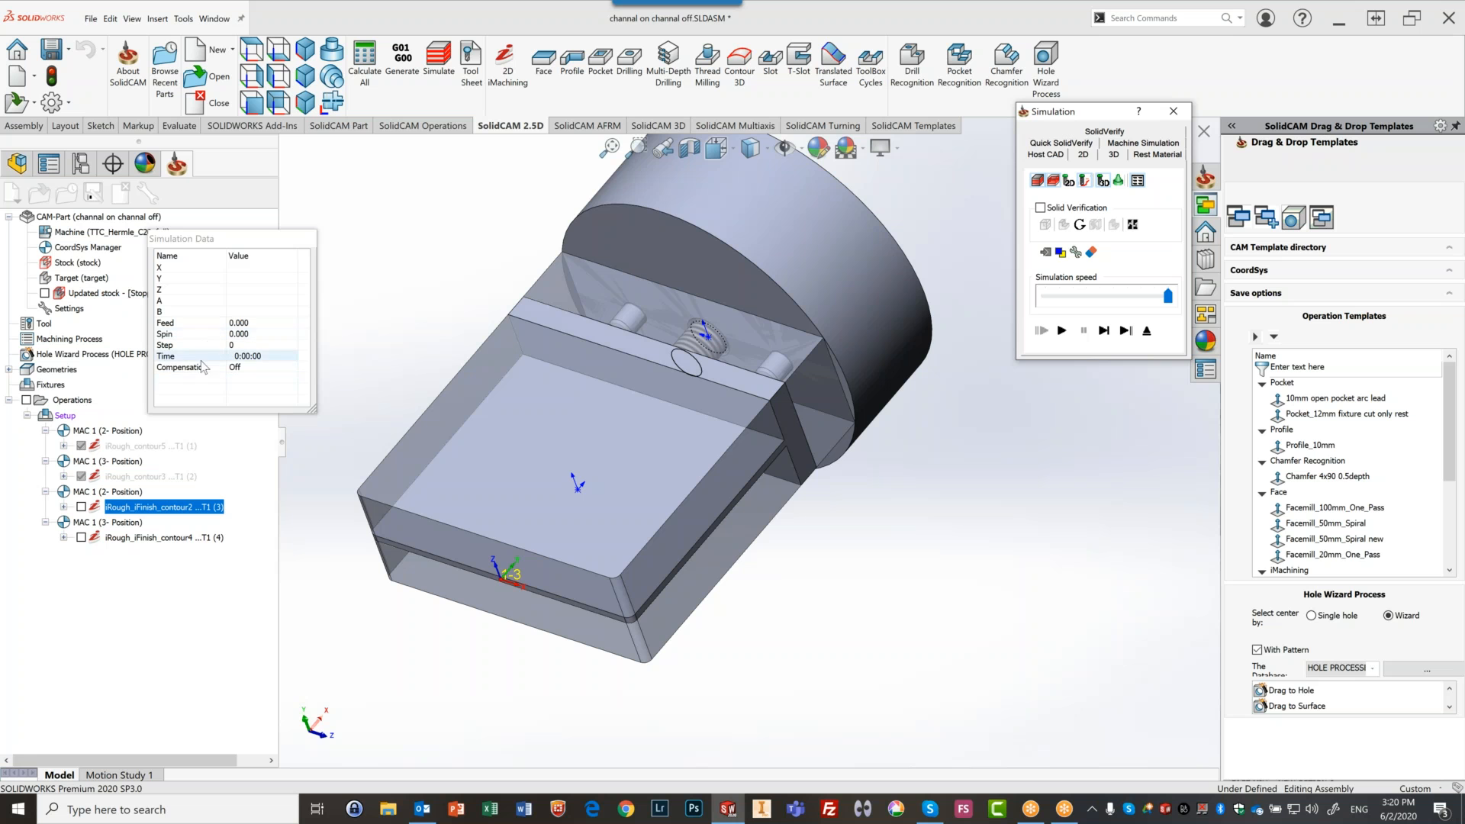
{"action": "left_click", "coordinate": [1062, 331]}
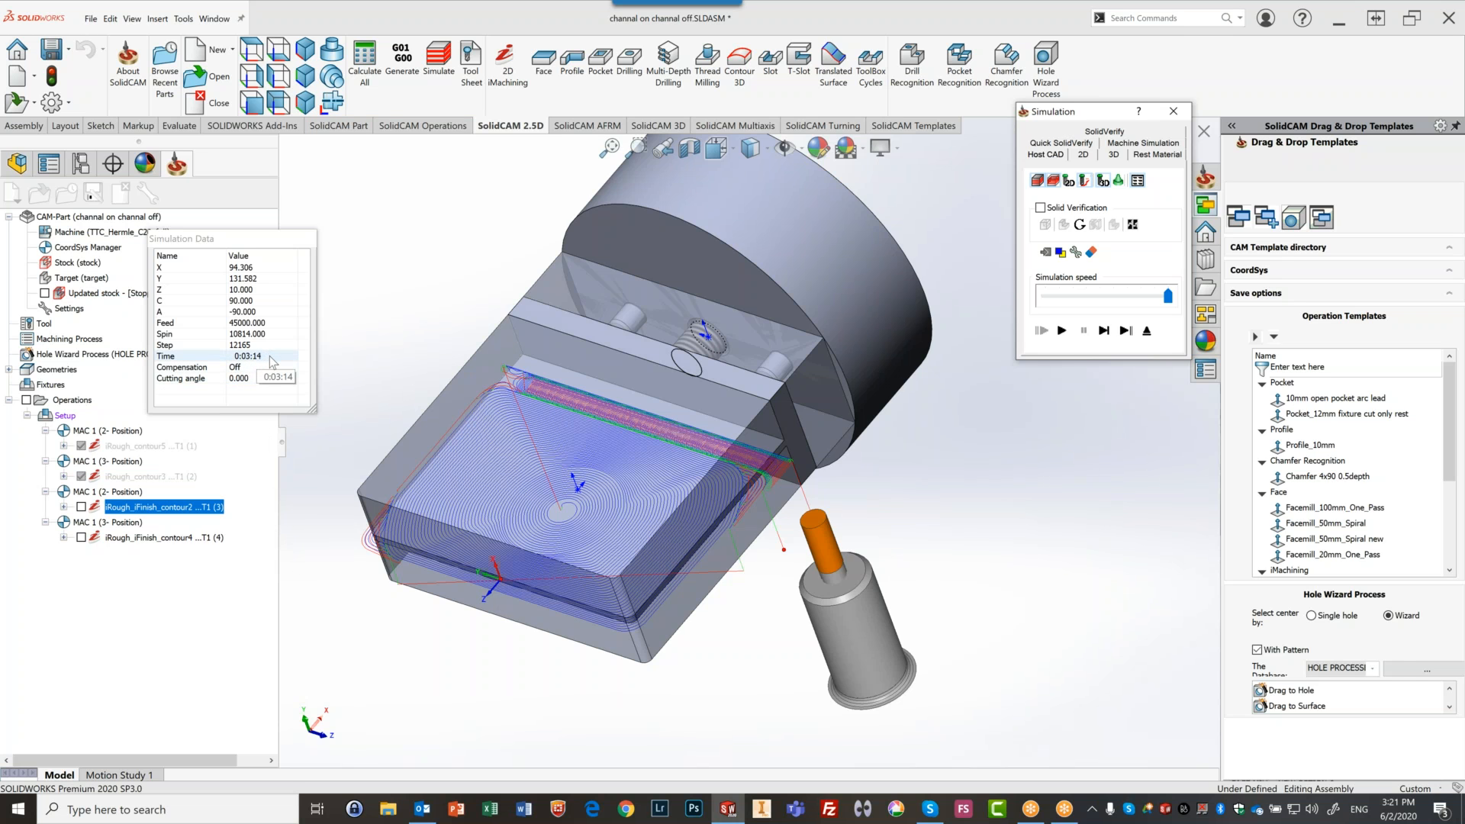
Simulate the iRough_iFinish_contour4 operation the same way to compare its machining time, inspect its toolpath, and exit the simulation
{"action": "left_click", "coordinate": [151, 538]}
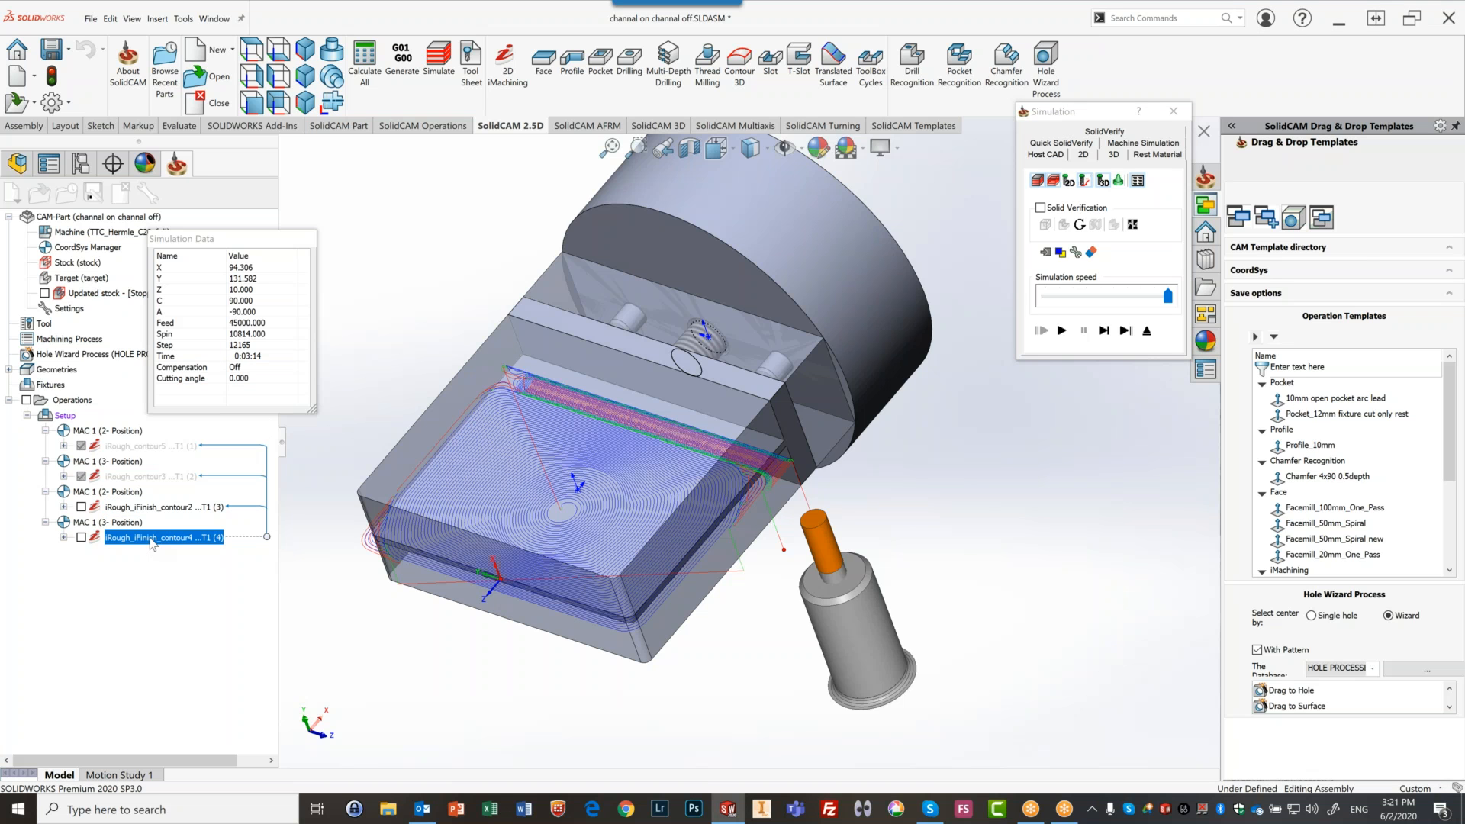
{"action": "left_click", "coordinate": [1062, 331]}
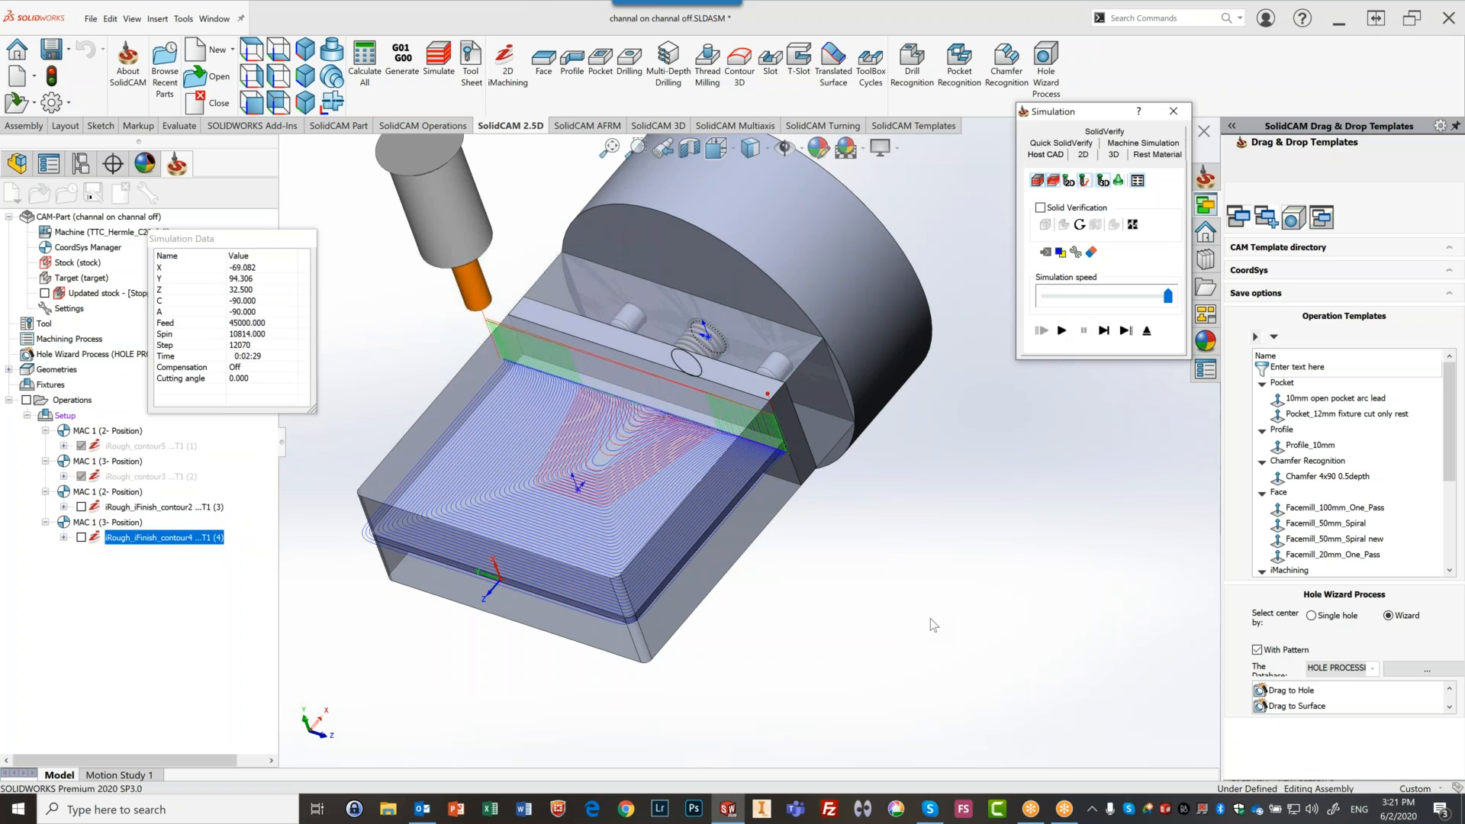
{"action": "middle_click_drag", "start_coordinate": [470, 569], "coordinate": [572, 473]}
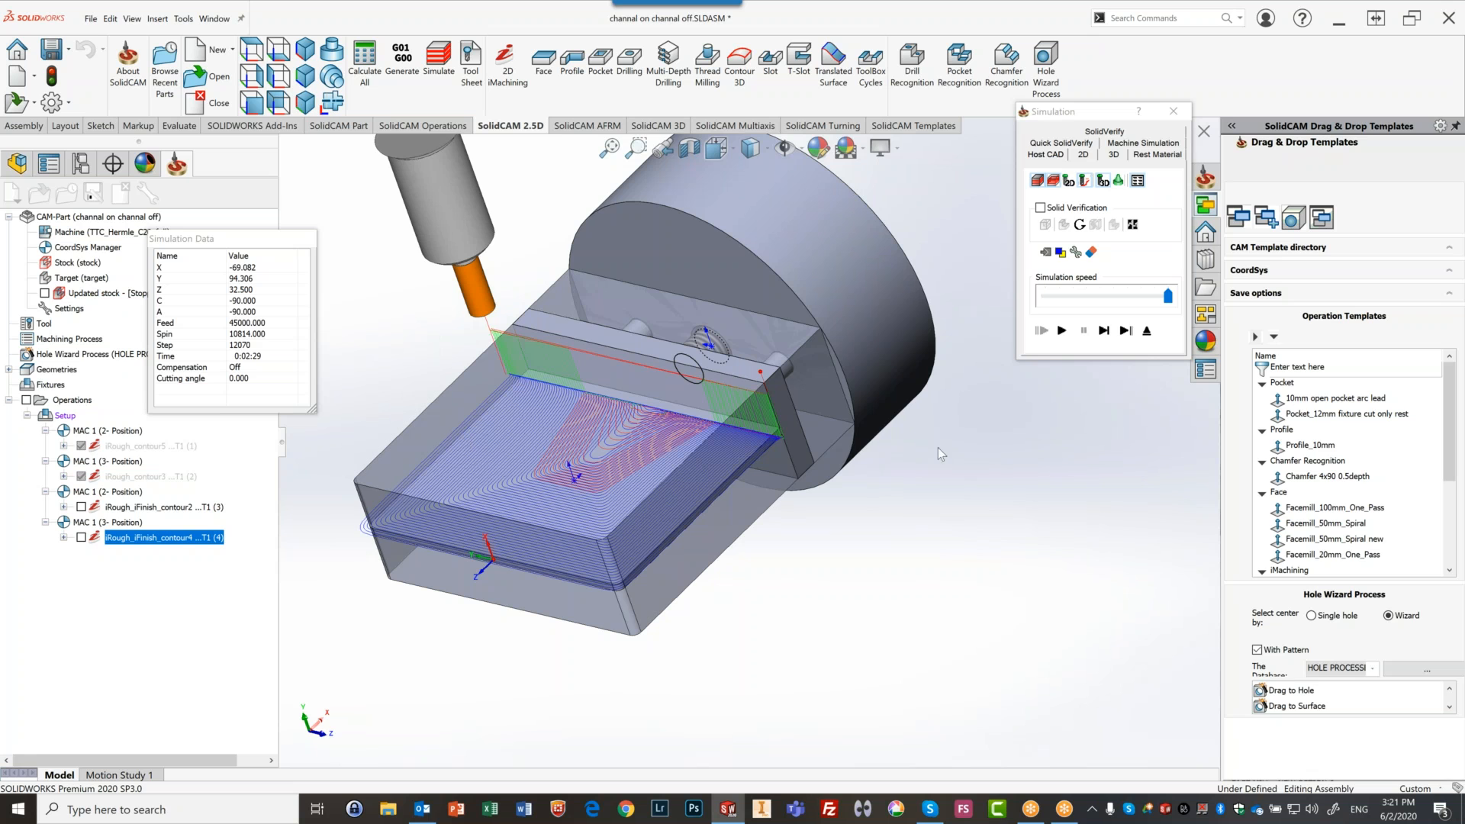
{"action": "left_click", "coordinate": [1145, 332]}
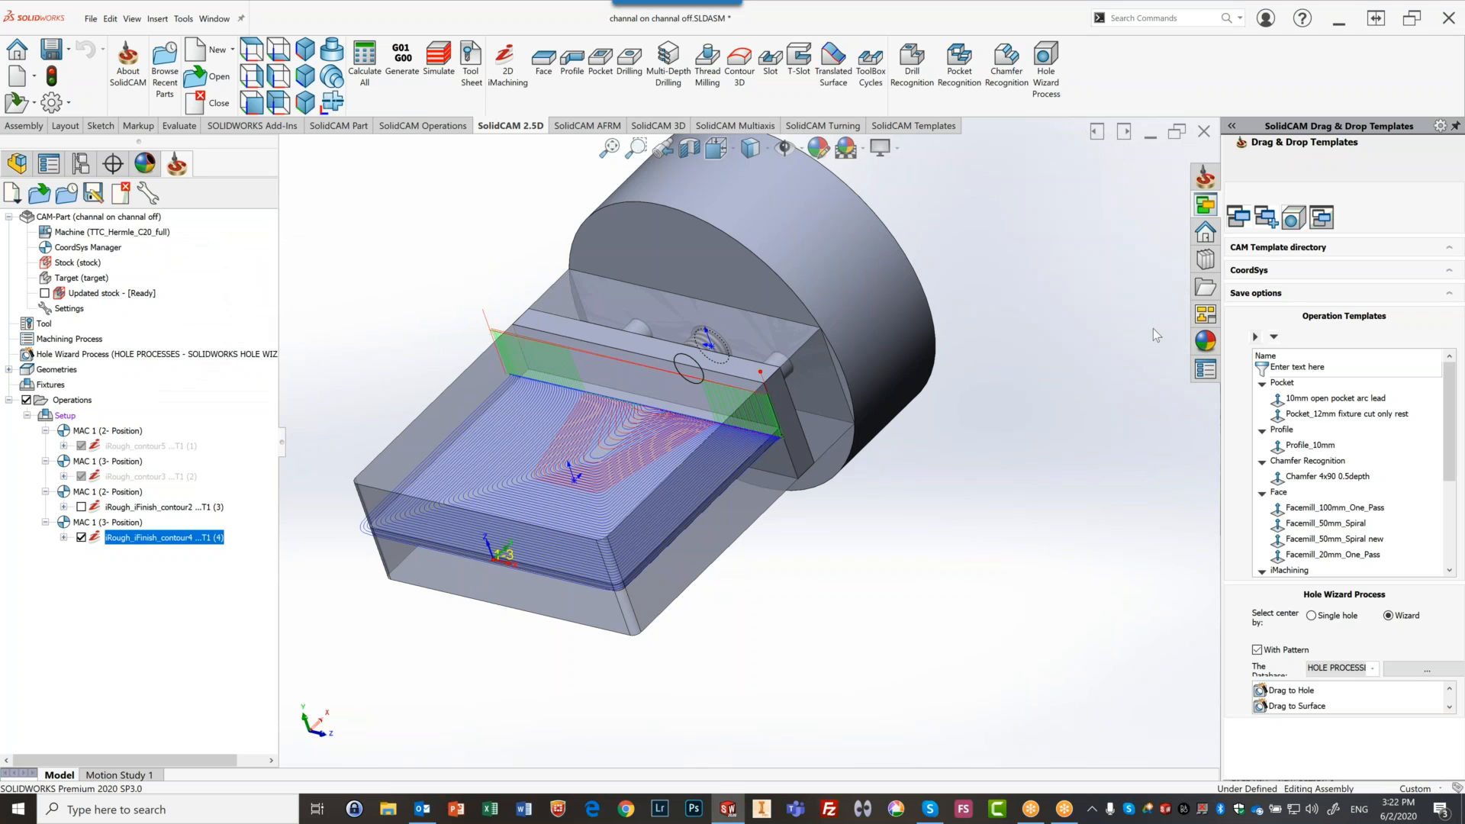
Hide the toolpaths of all operations and save the CAM part under the new name channel on channel off2
{"action": "left_click", "coordinate": [26, 400]}
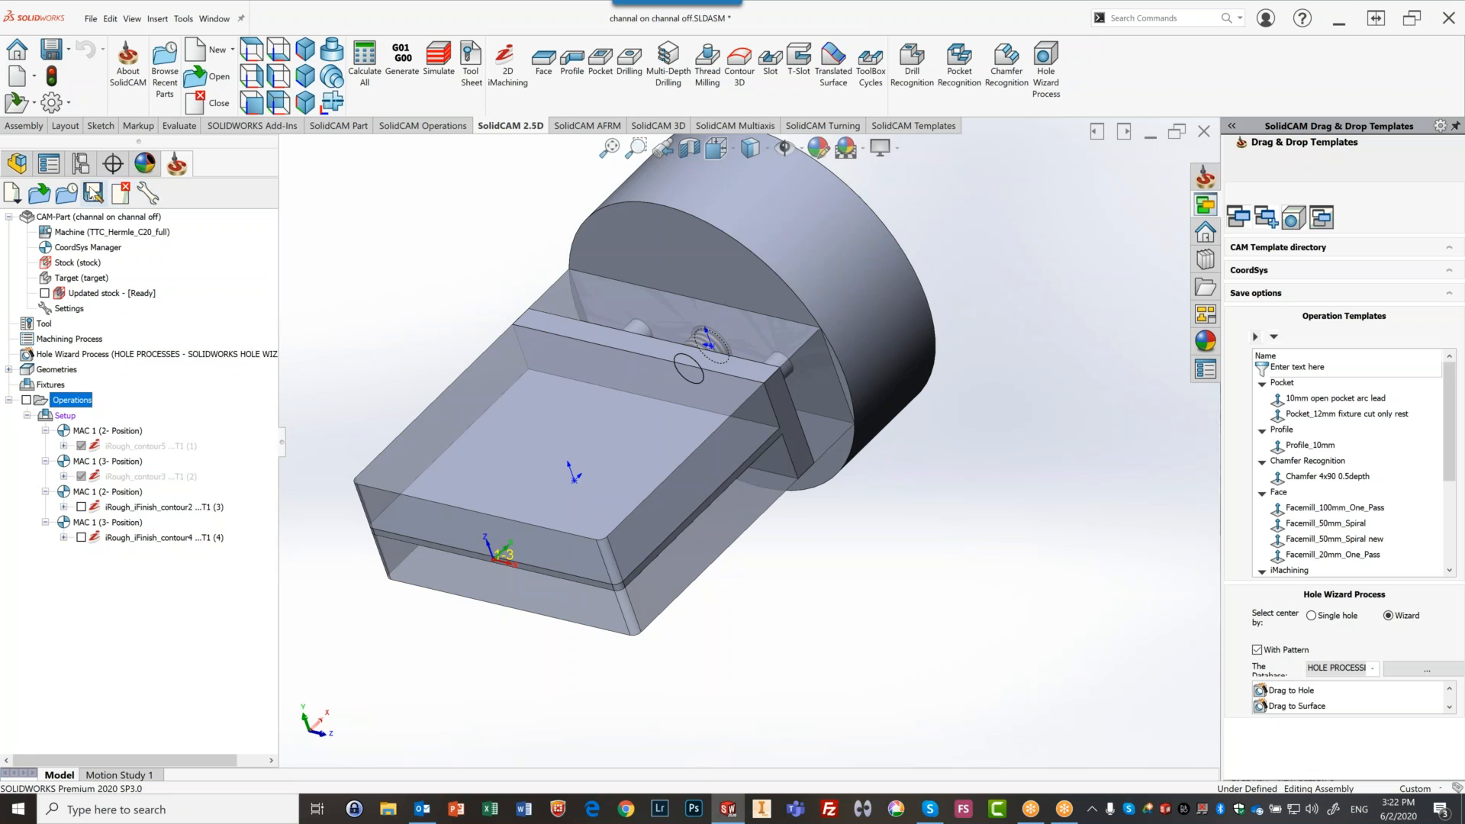
{"action": "left_click", "coordinate": [93, 193]}
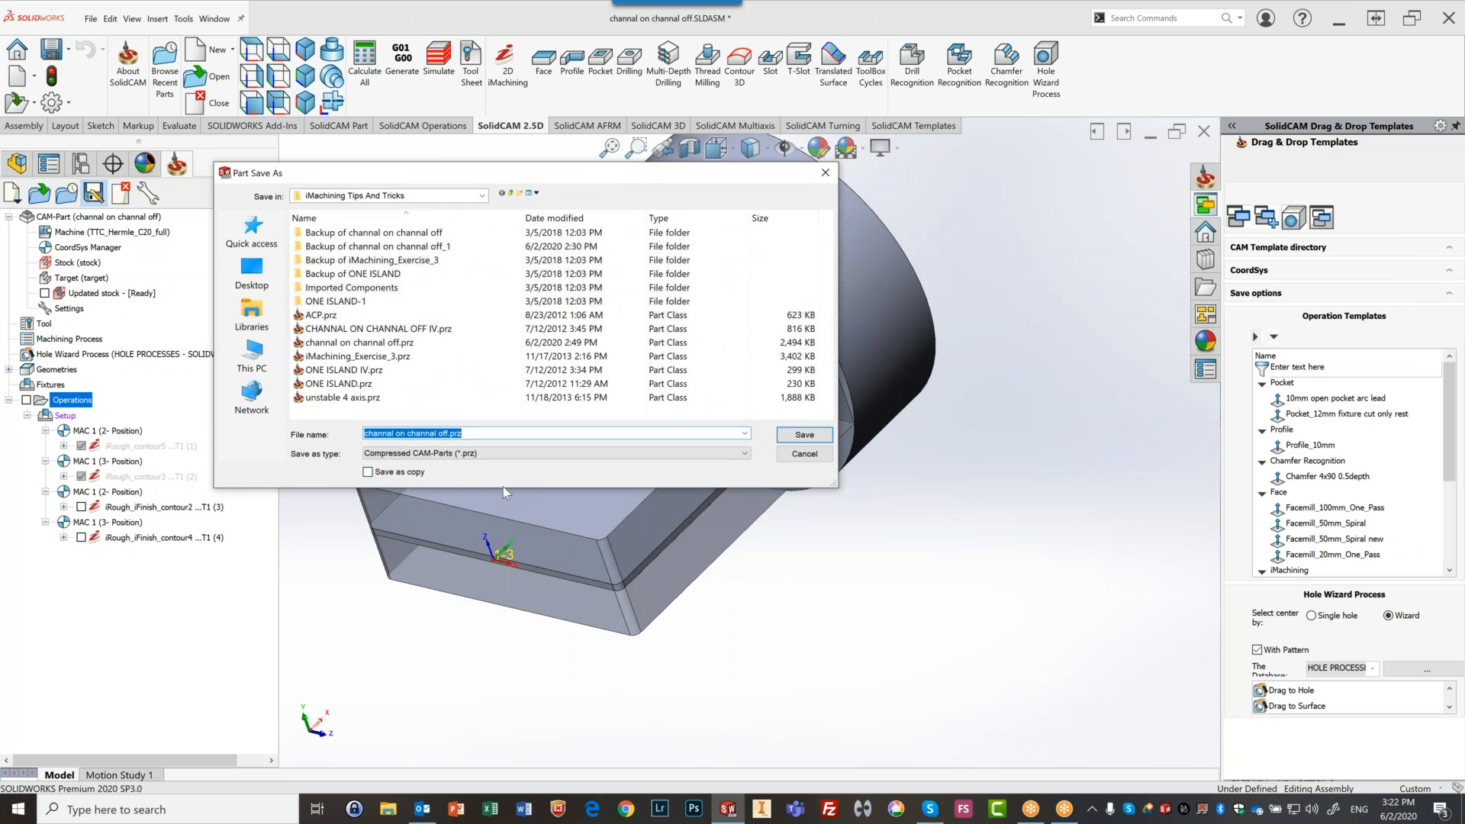
{"action": "left_click", "coordinate": [449, 433]}
{"action": "key", "text": "Return"}
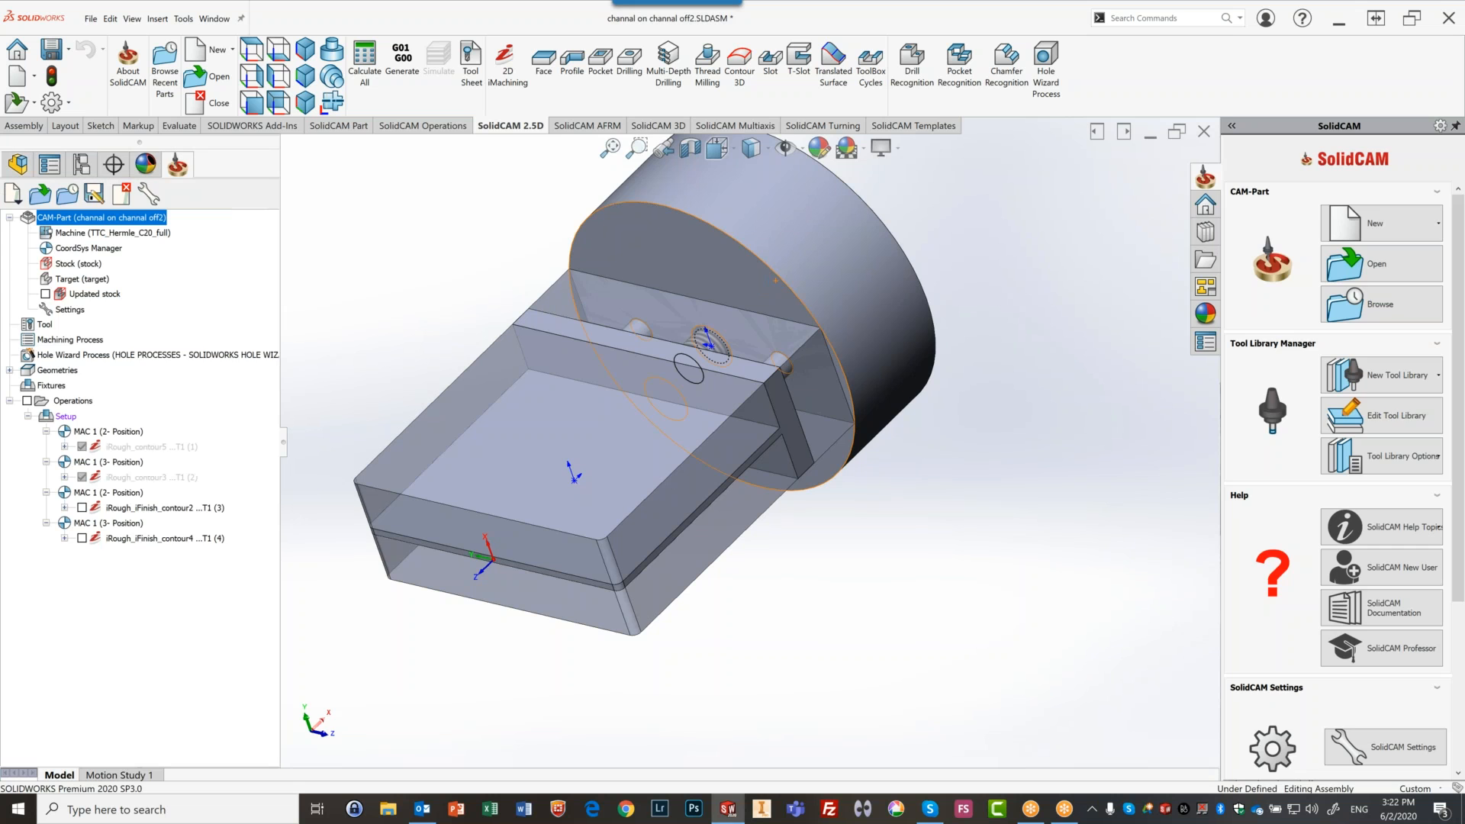
Delete all operations from the CAM part, keeping the setup
{"action": "left_click", "coordinate": [84, 402]}
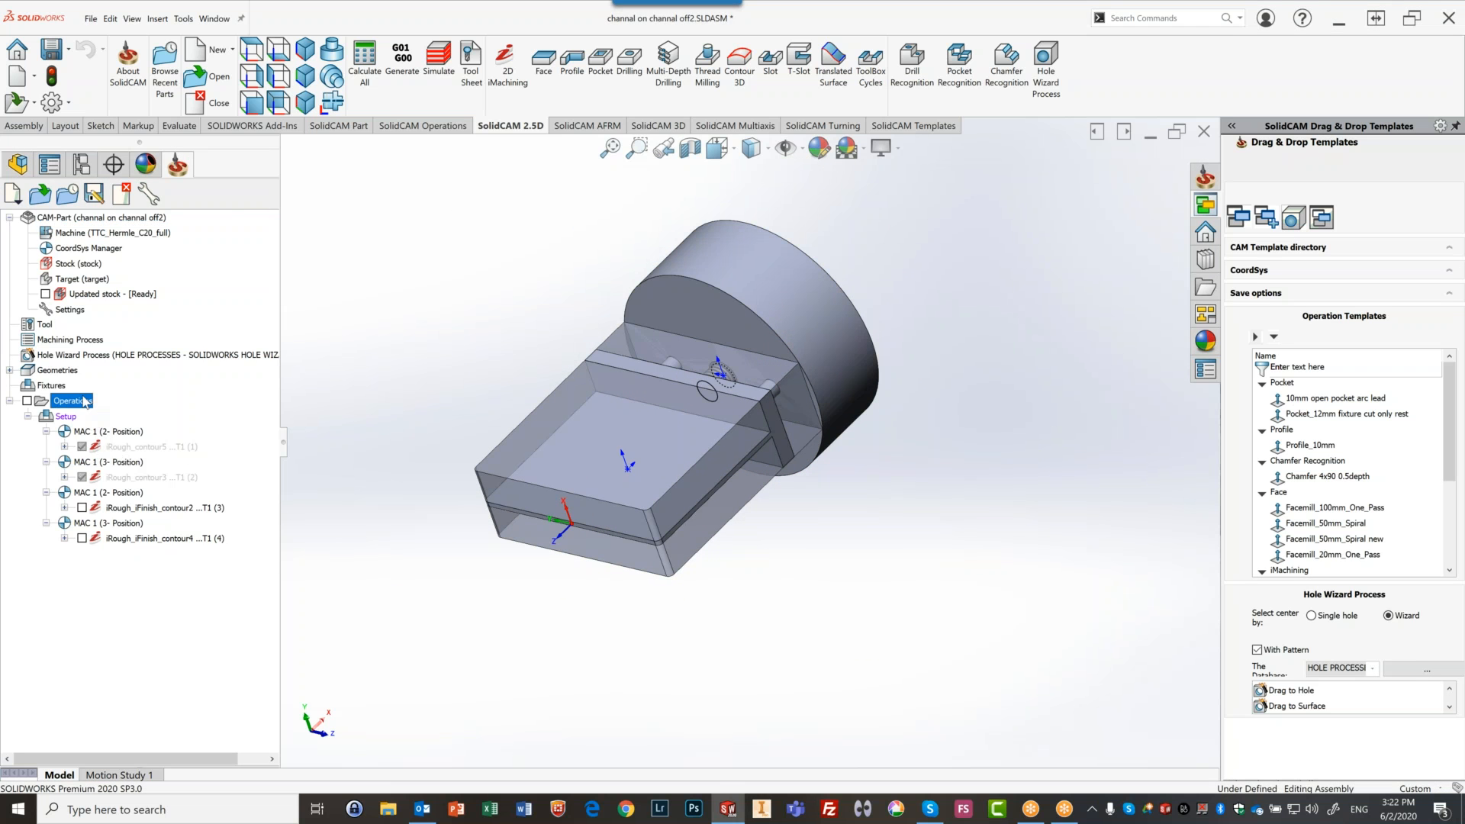
{"action": "right_click", "coordinate": [84, 402]}
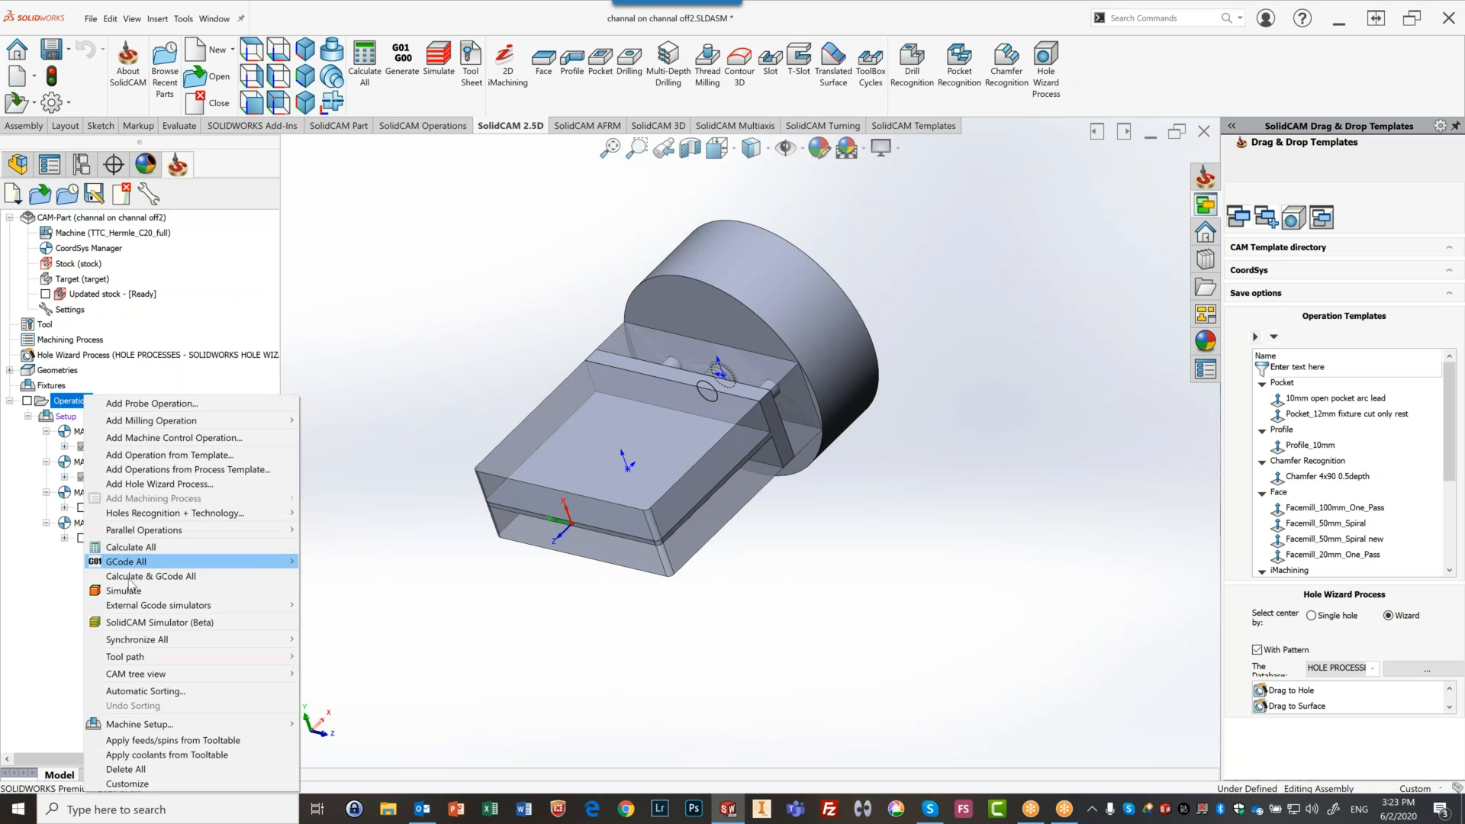
{"action": "left_click", "coordinate": [116, 770]}
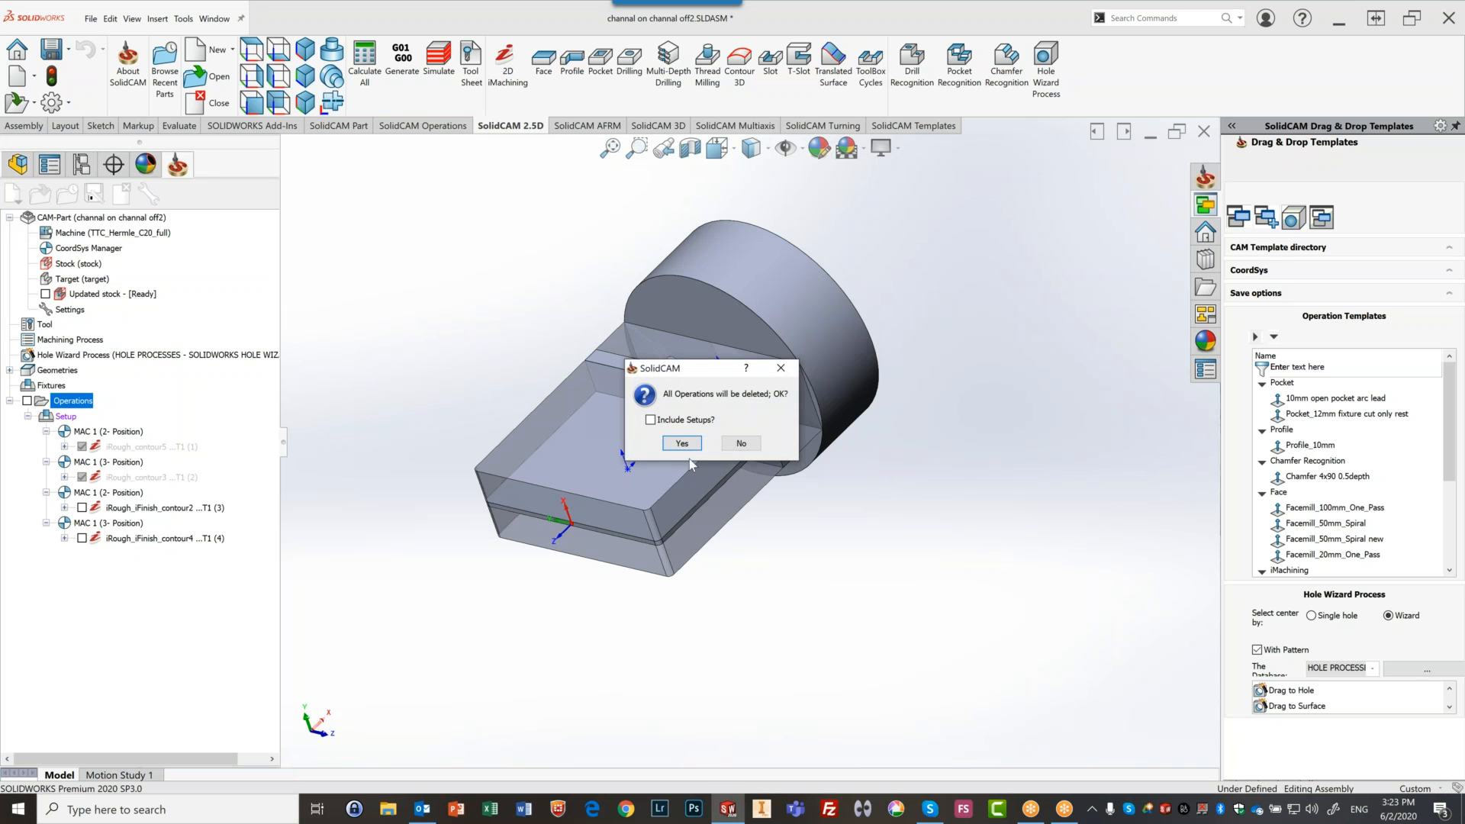
{"action": "left_click", "coordinate": [681, 444]}
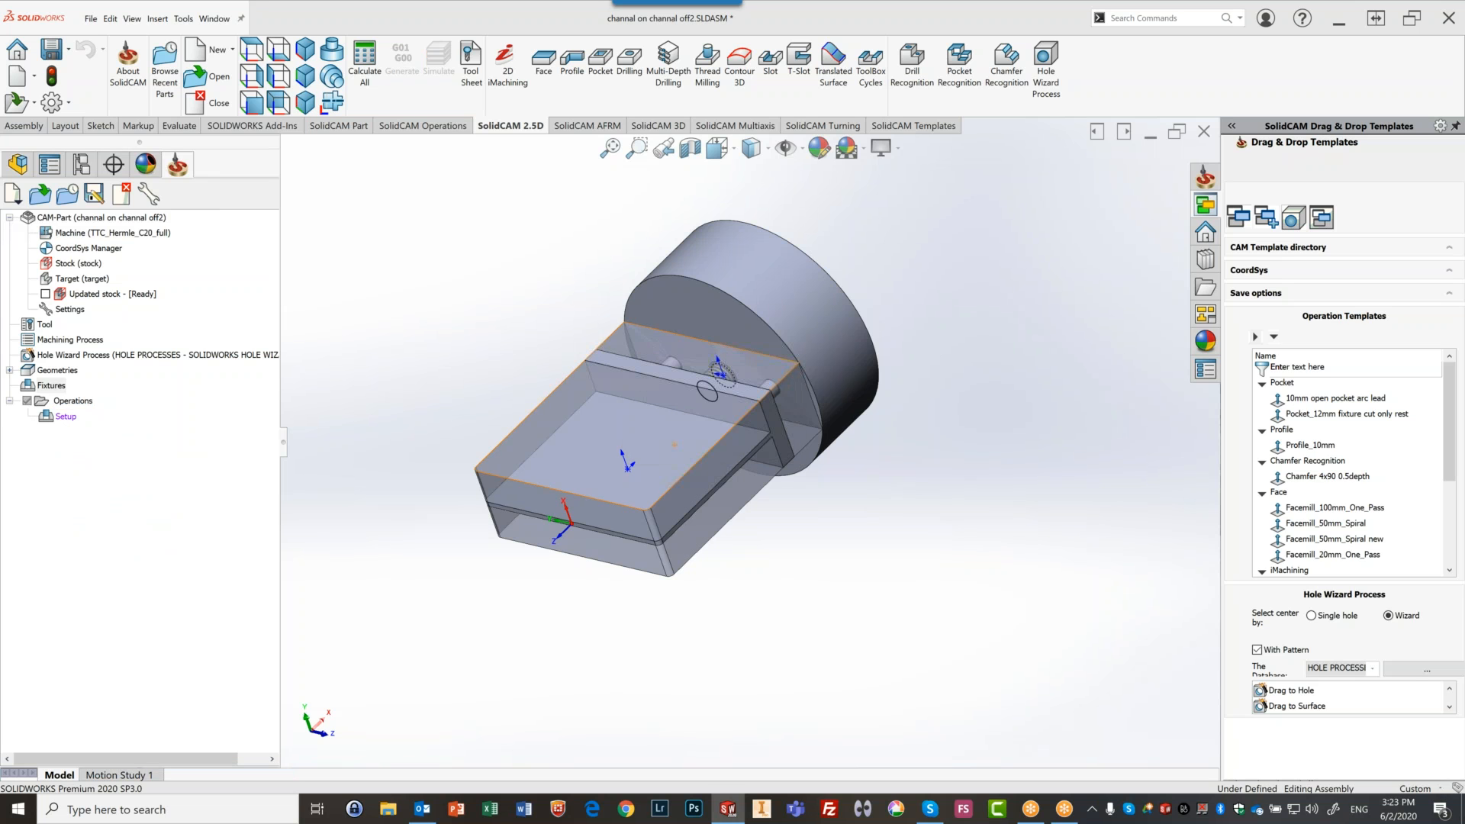
Examine the assembly's components, identifying the design model, the round fixture Part2^SAMPLE1 and the socket head cap screw in the model
{"action": "left_click", "coordinate": [18, 165]}
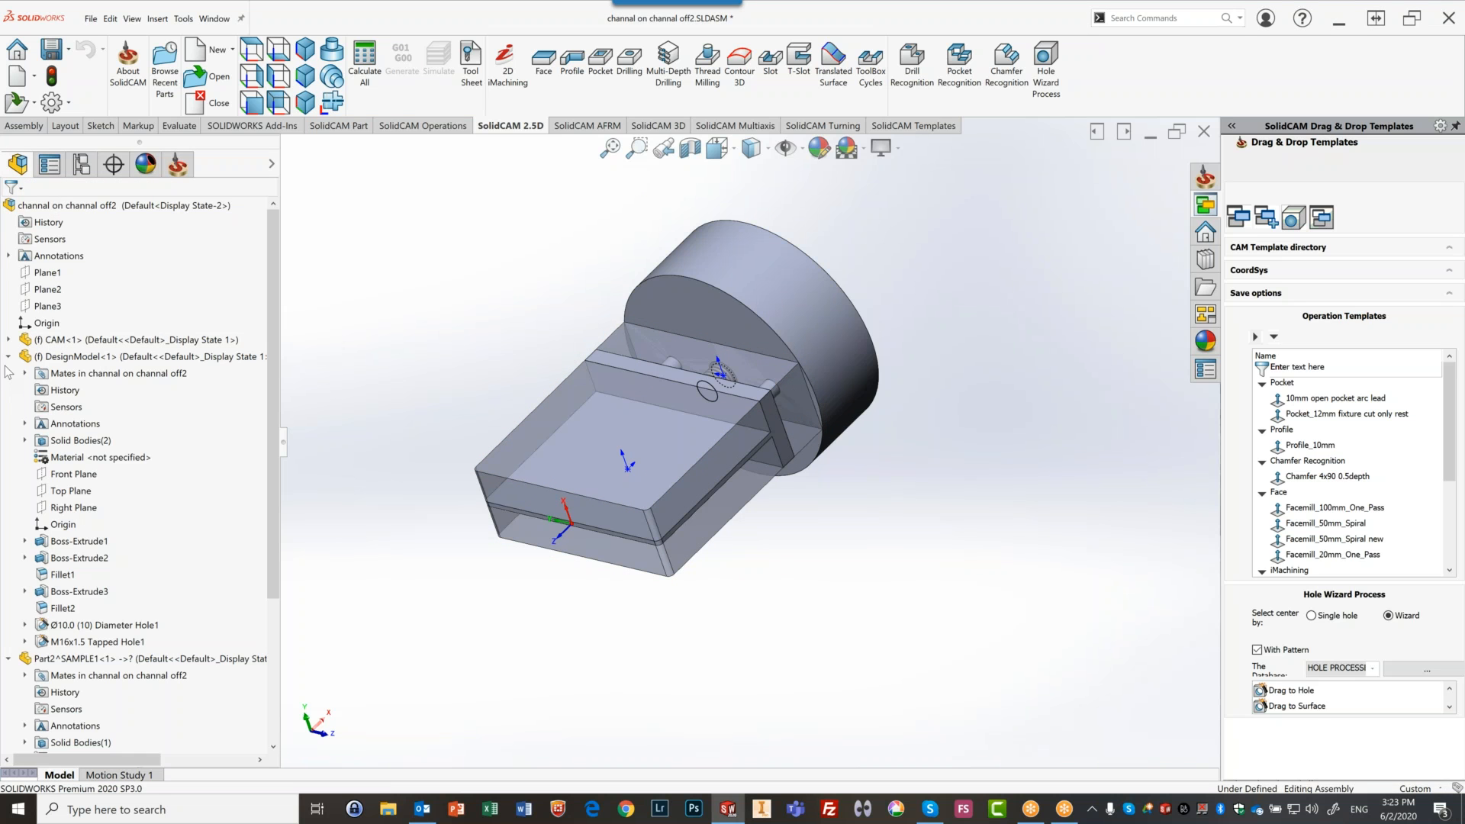
{"action": "left_click", "coordinate": [74, 357]}
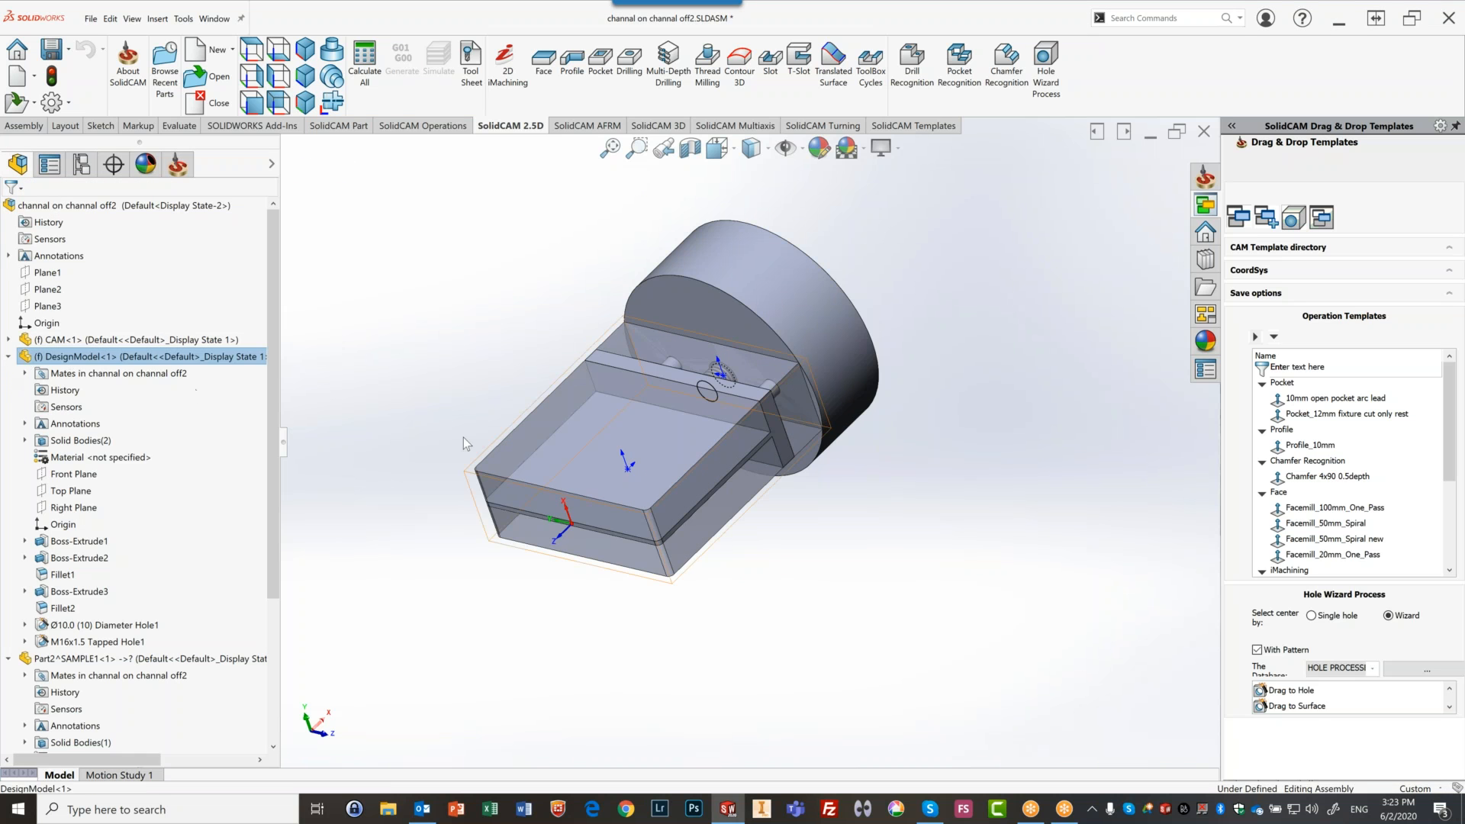
{"action": "left_click", "coordinate": [10, 357]}
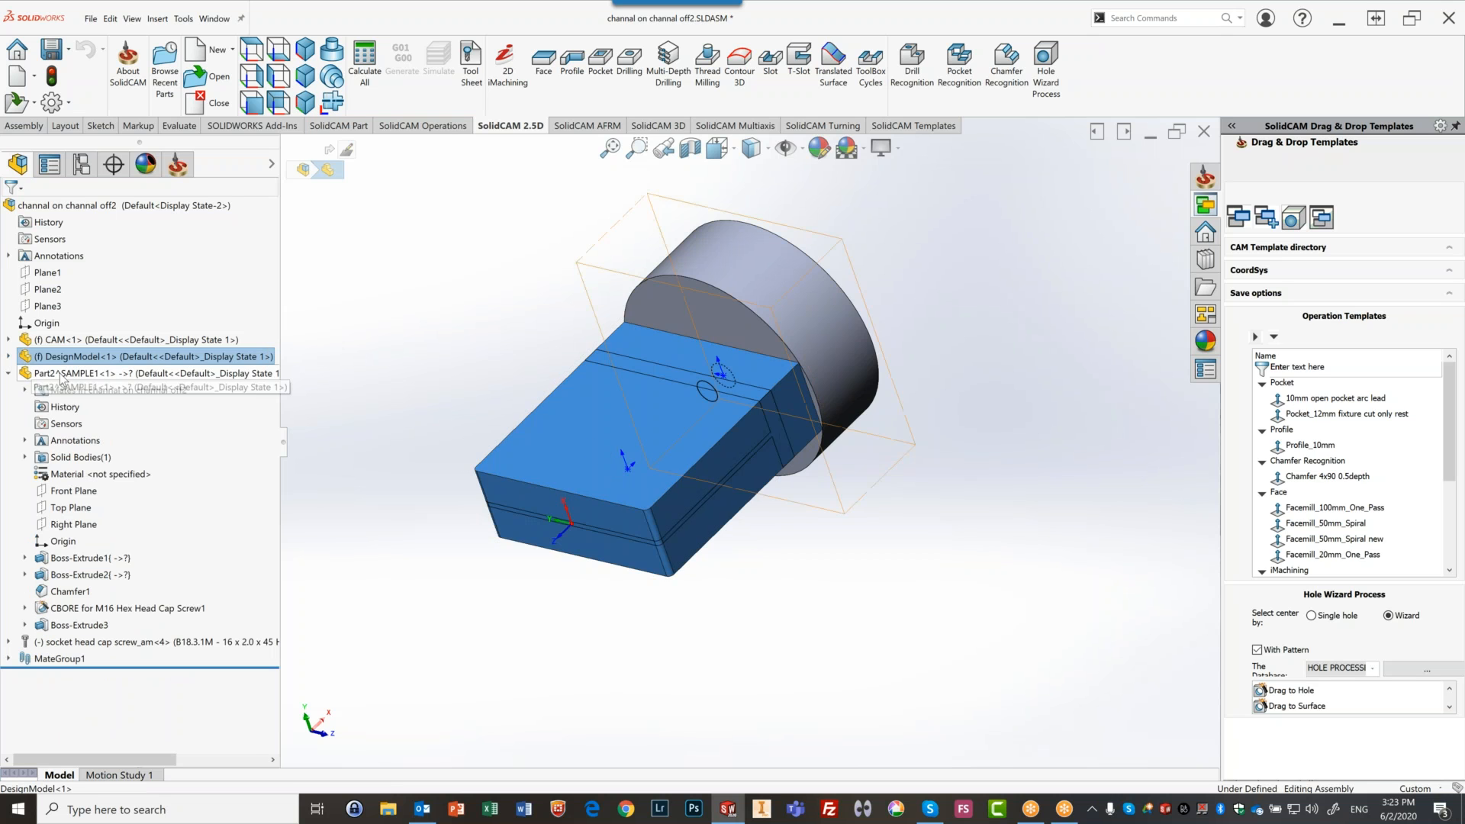
{"action": "left_click", "coordinate": [66, 374]}
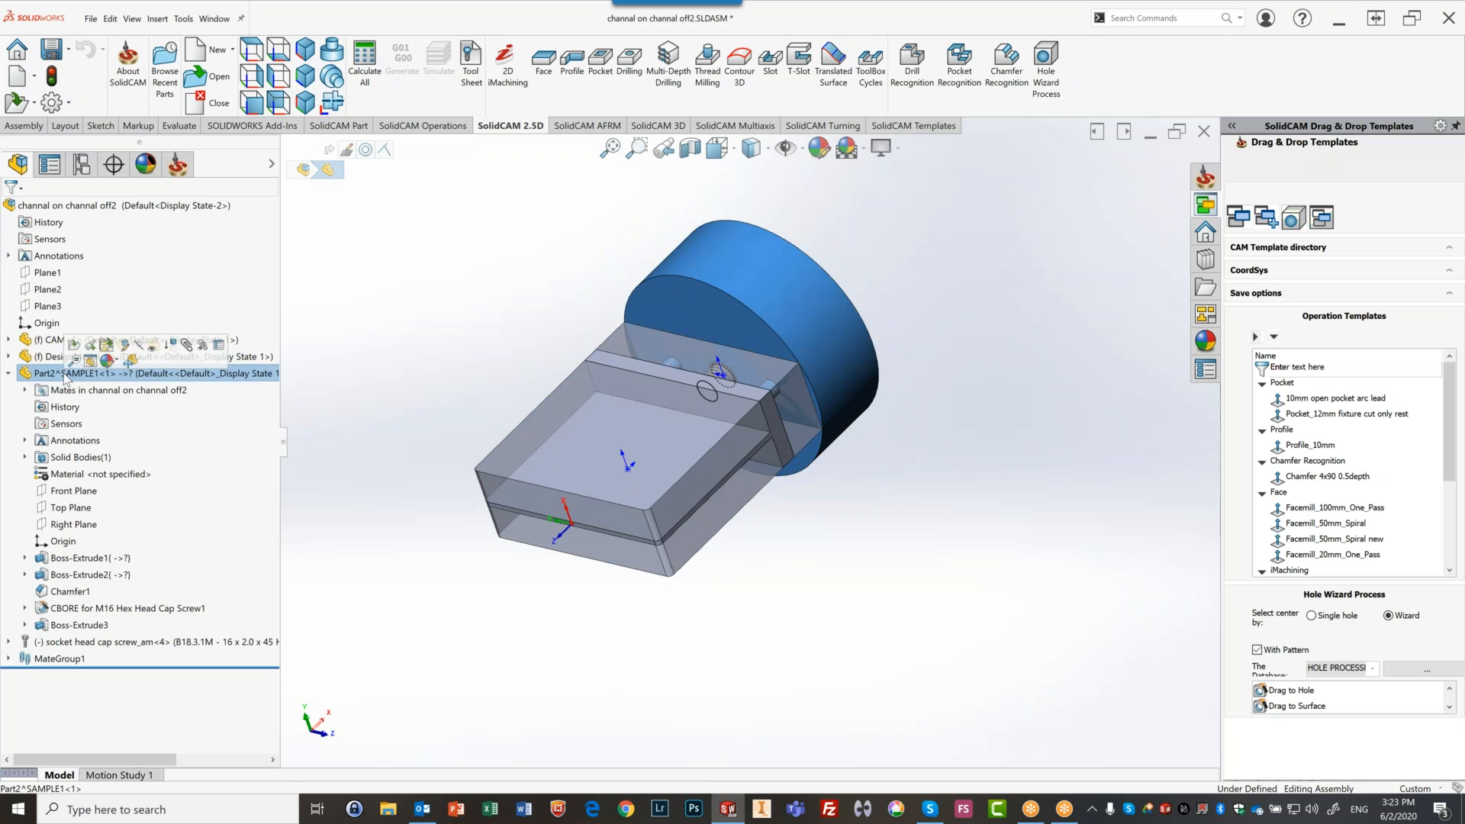
{"action": "left_click", "coordinate": [9, 374]}
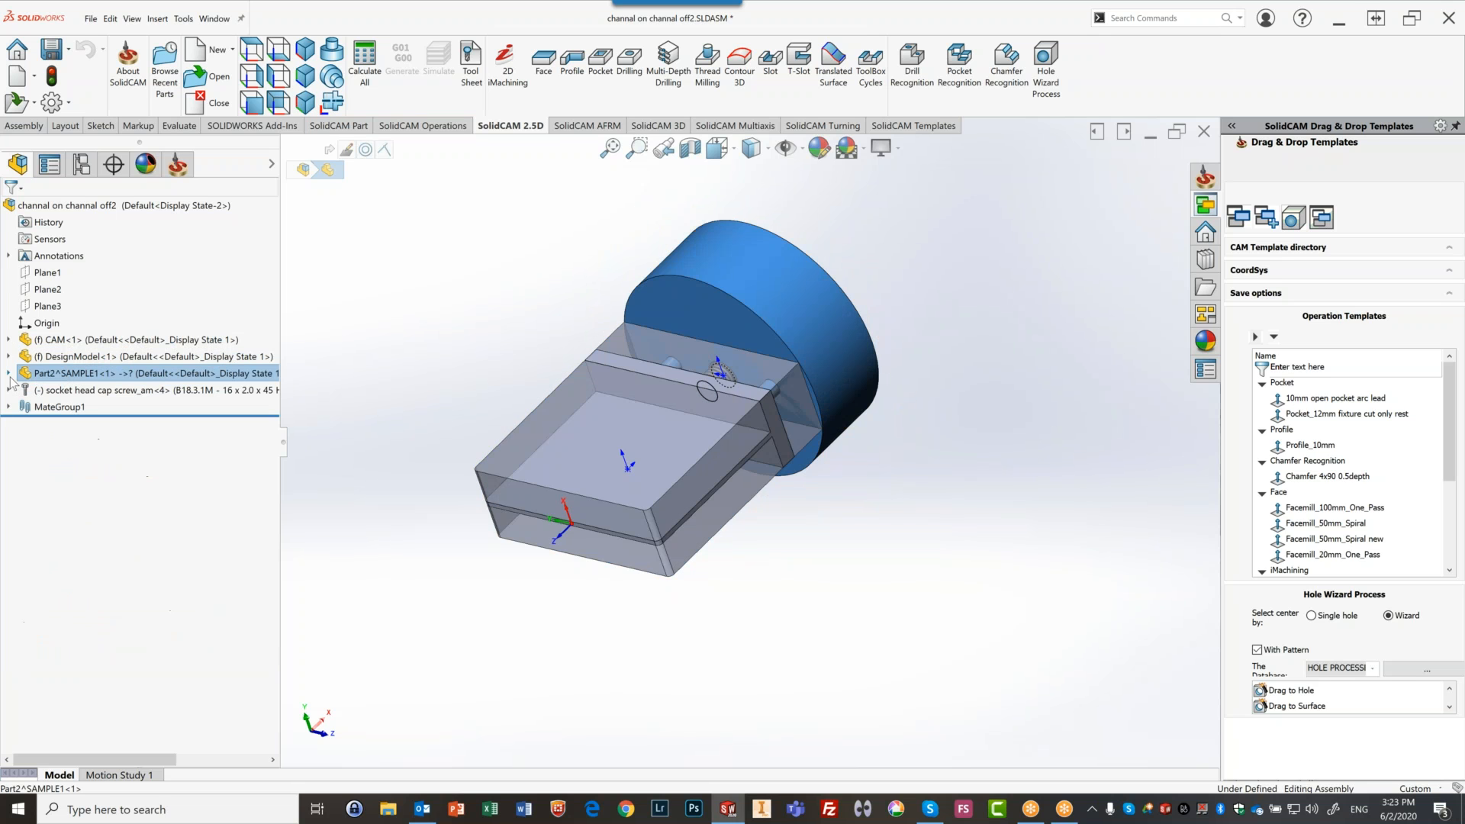
{"action": "left_click", "coordinate": [76, 392]}
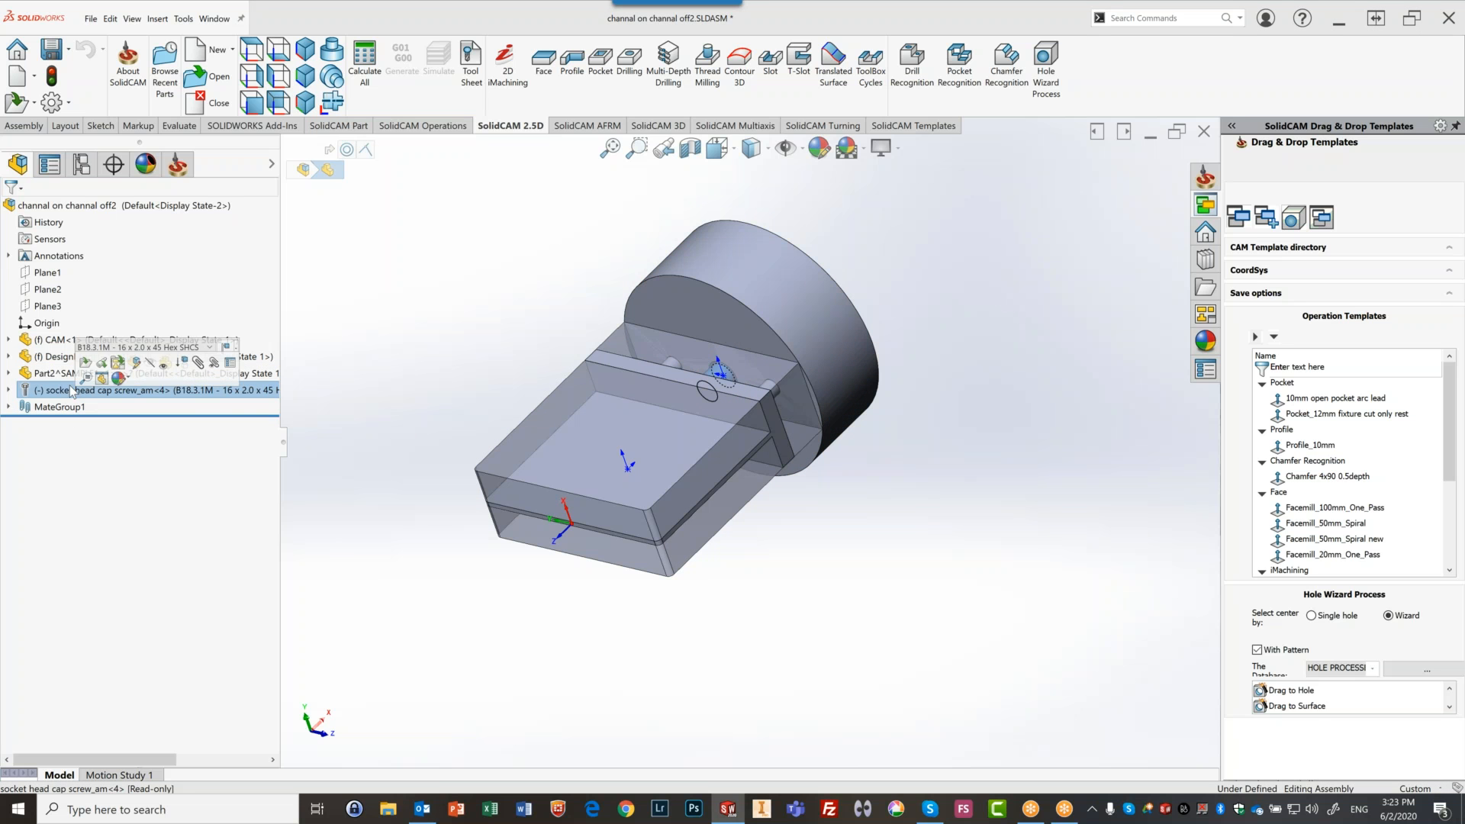
{"action": "left_click", "coordinate": [60, 375]}
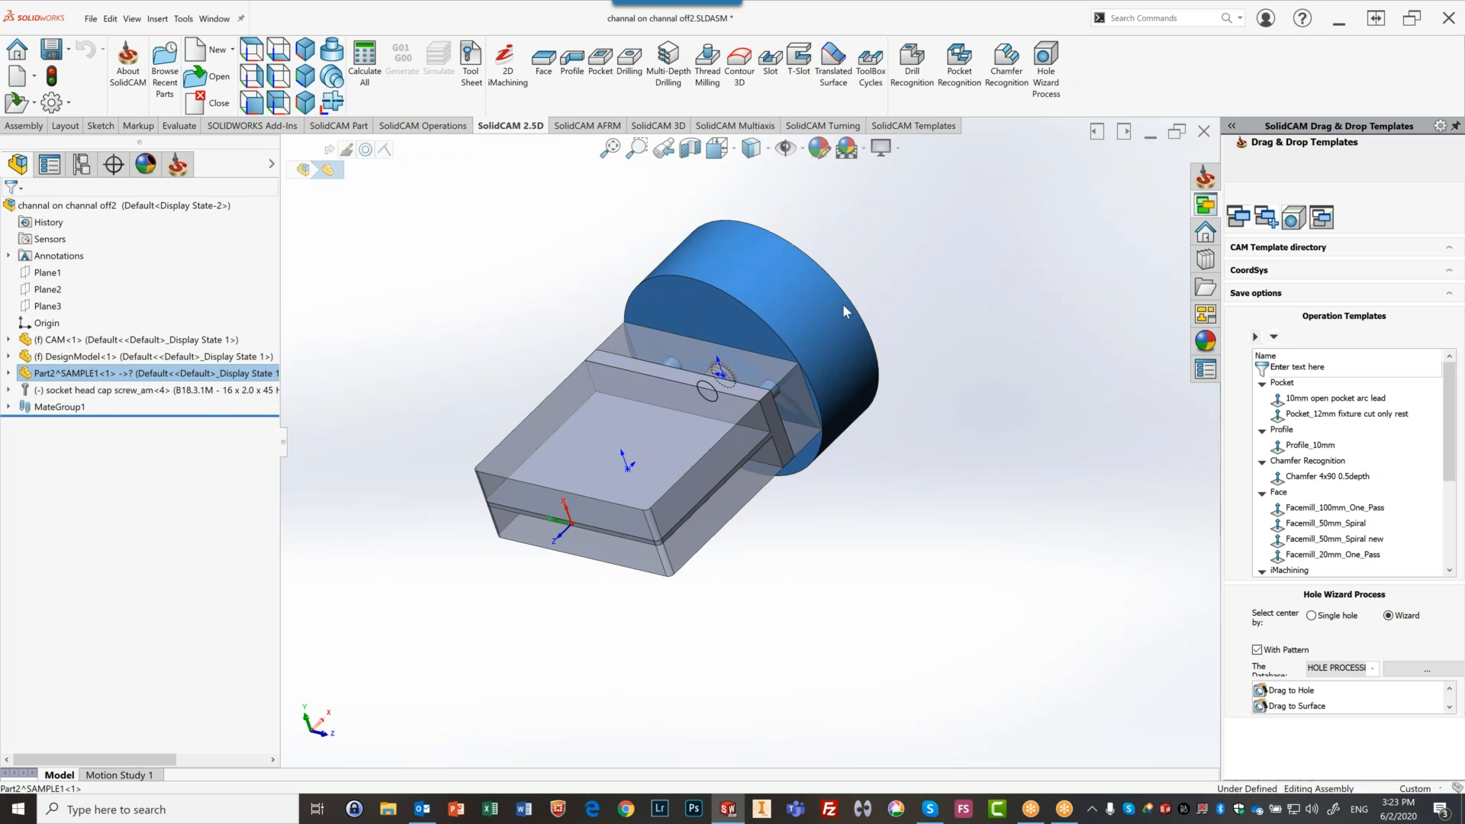
{"action": "left_click", "coordinate": [73, 394]}
{"action": "middle_click_drag", "start_coordinate": [939, 370], "coordinate": [885, 428]}
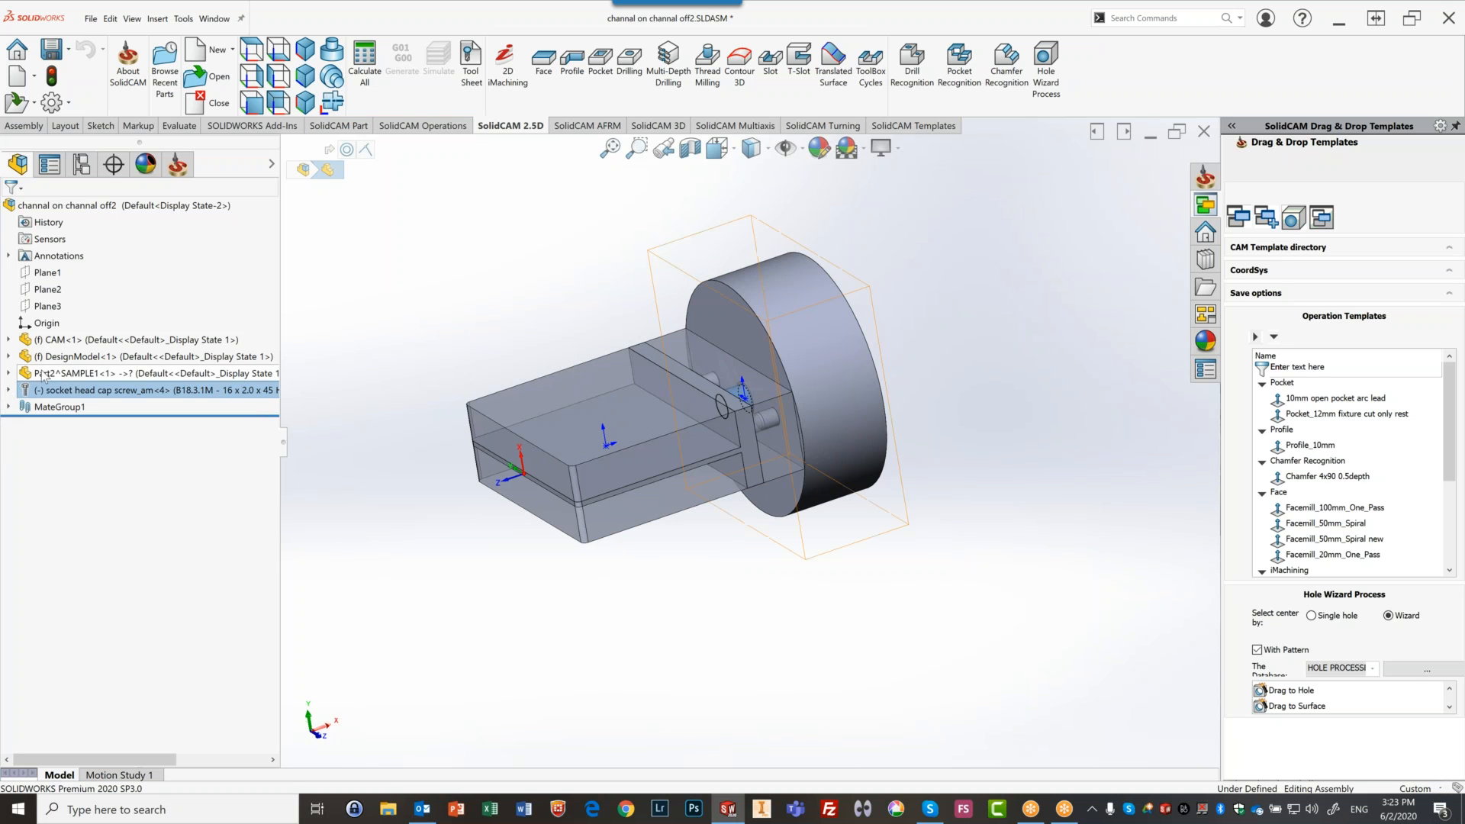
Delete the Concentric2 and Coincident2 mates between the round fixture part and the socket head cap screw
{"action": "left_click", "coordinate": [8, 407]}
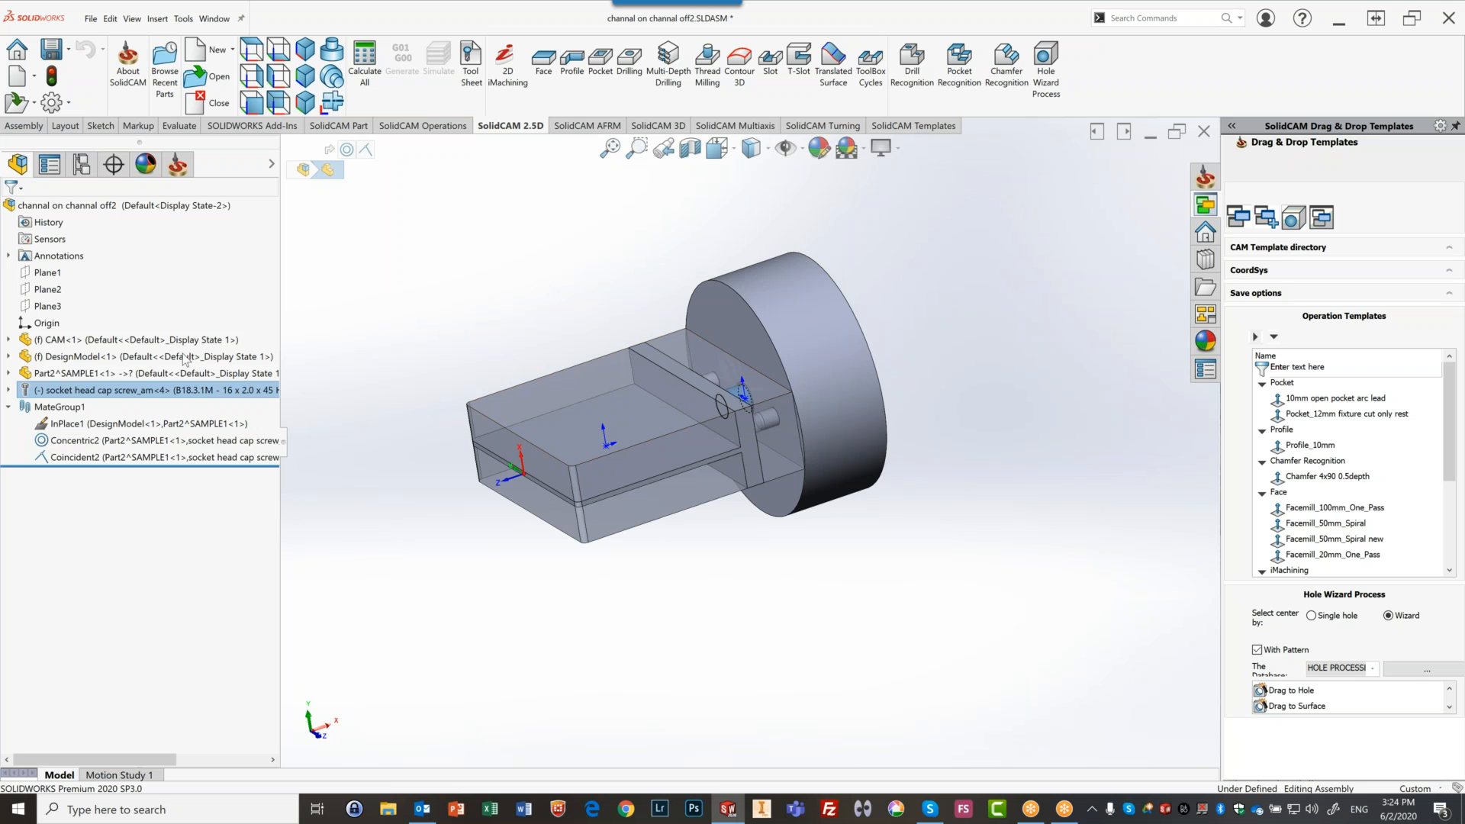
{"action": "left_click", "coordinate": [71, 443]}
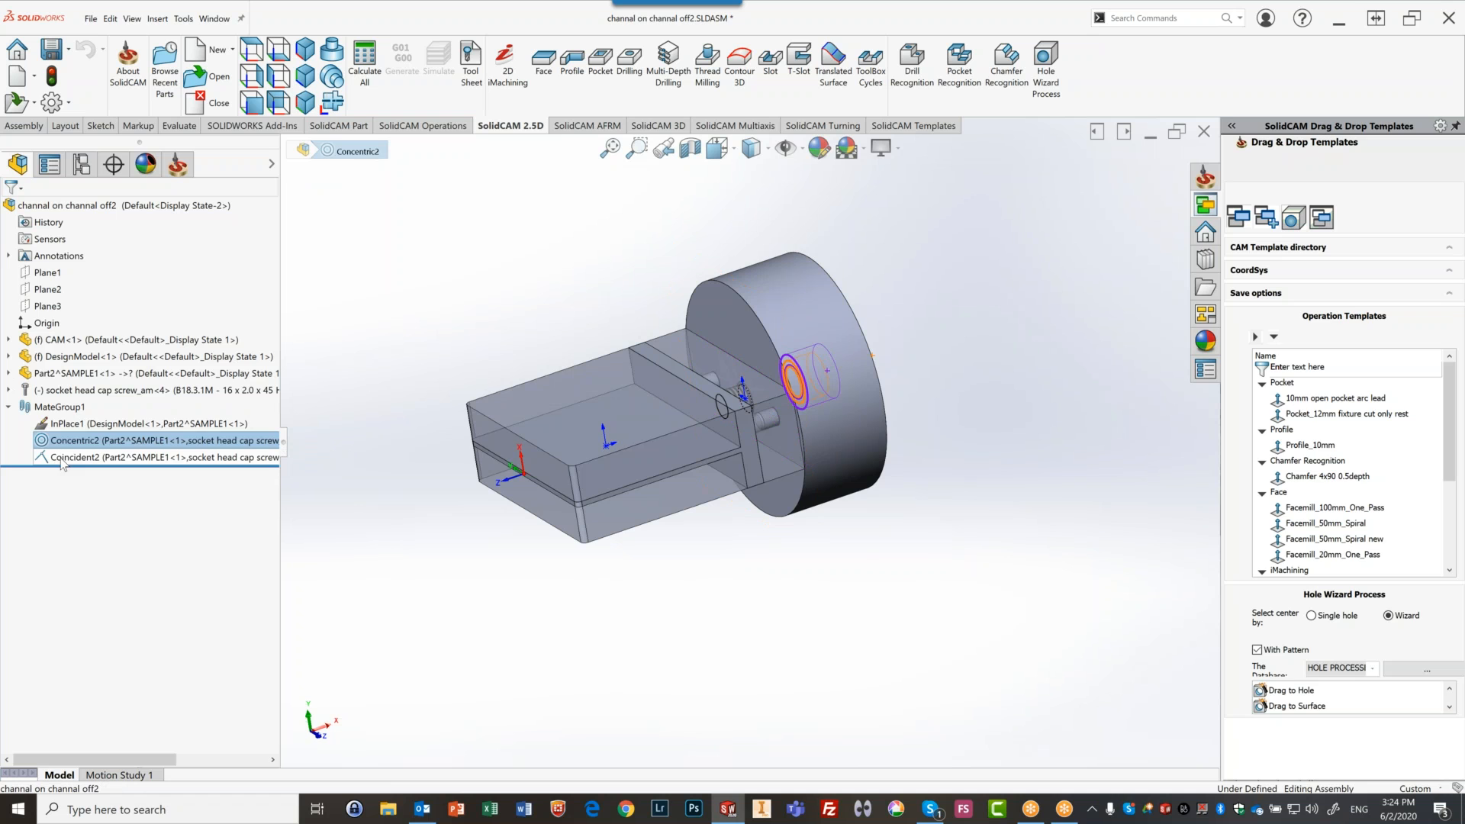
{"action": "left_click", "coordinate": [61, 458], "text": "ctrl"}
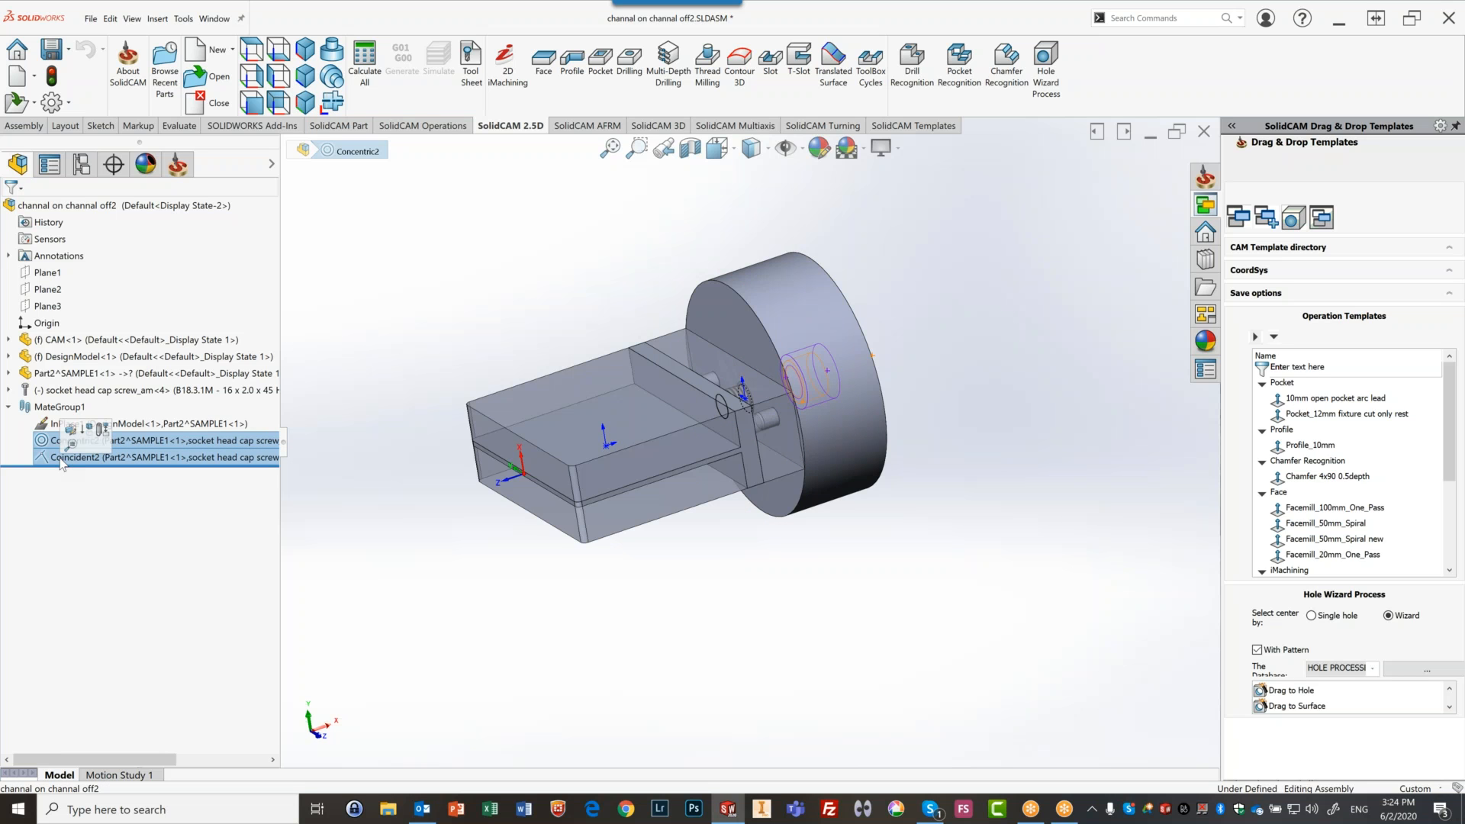
{"action": "key", "text": "Delete"}
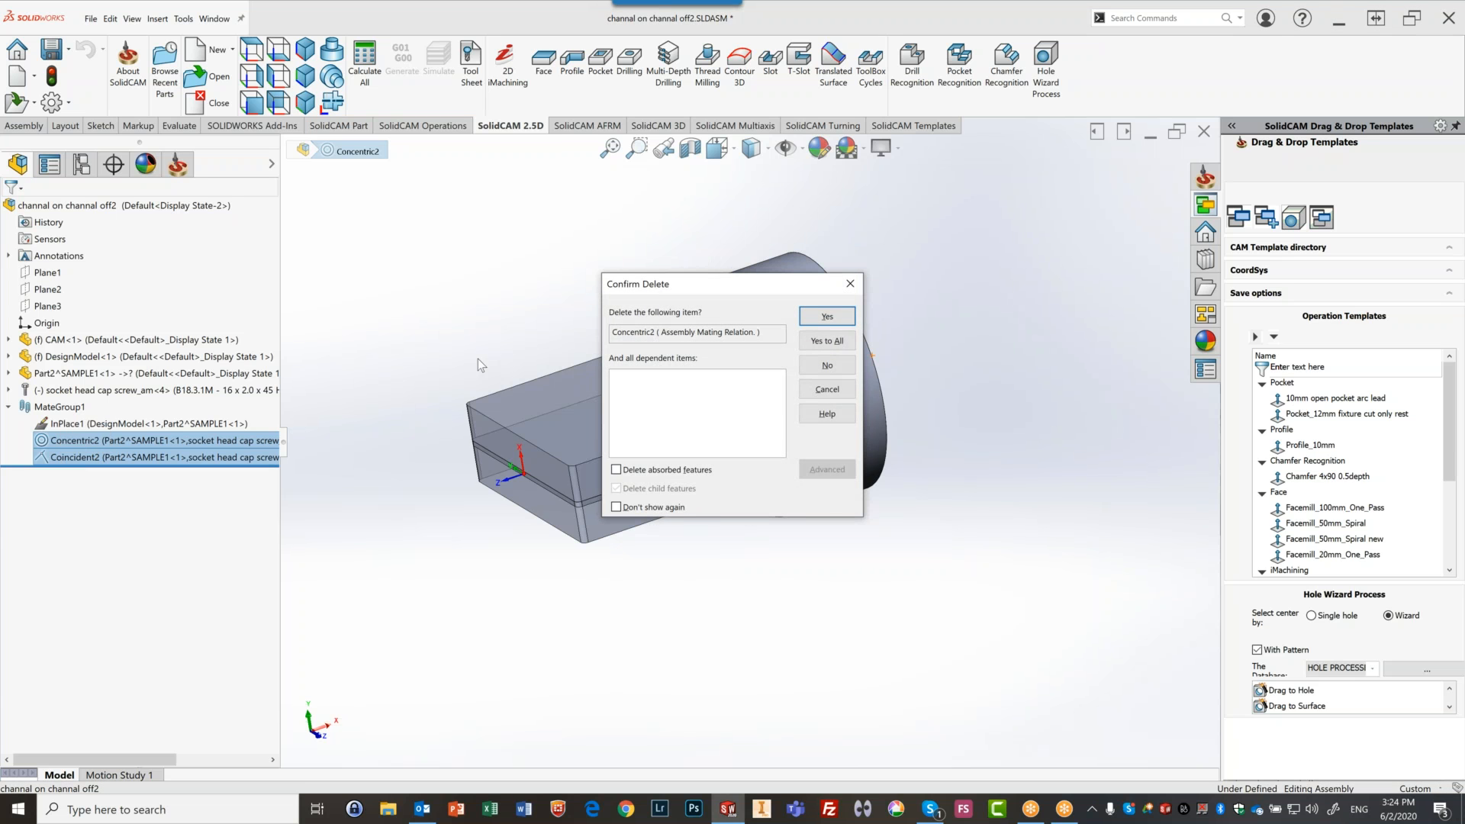
{"action": "left_click", "coordinate": [833, 345]}
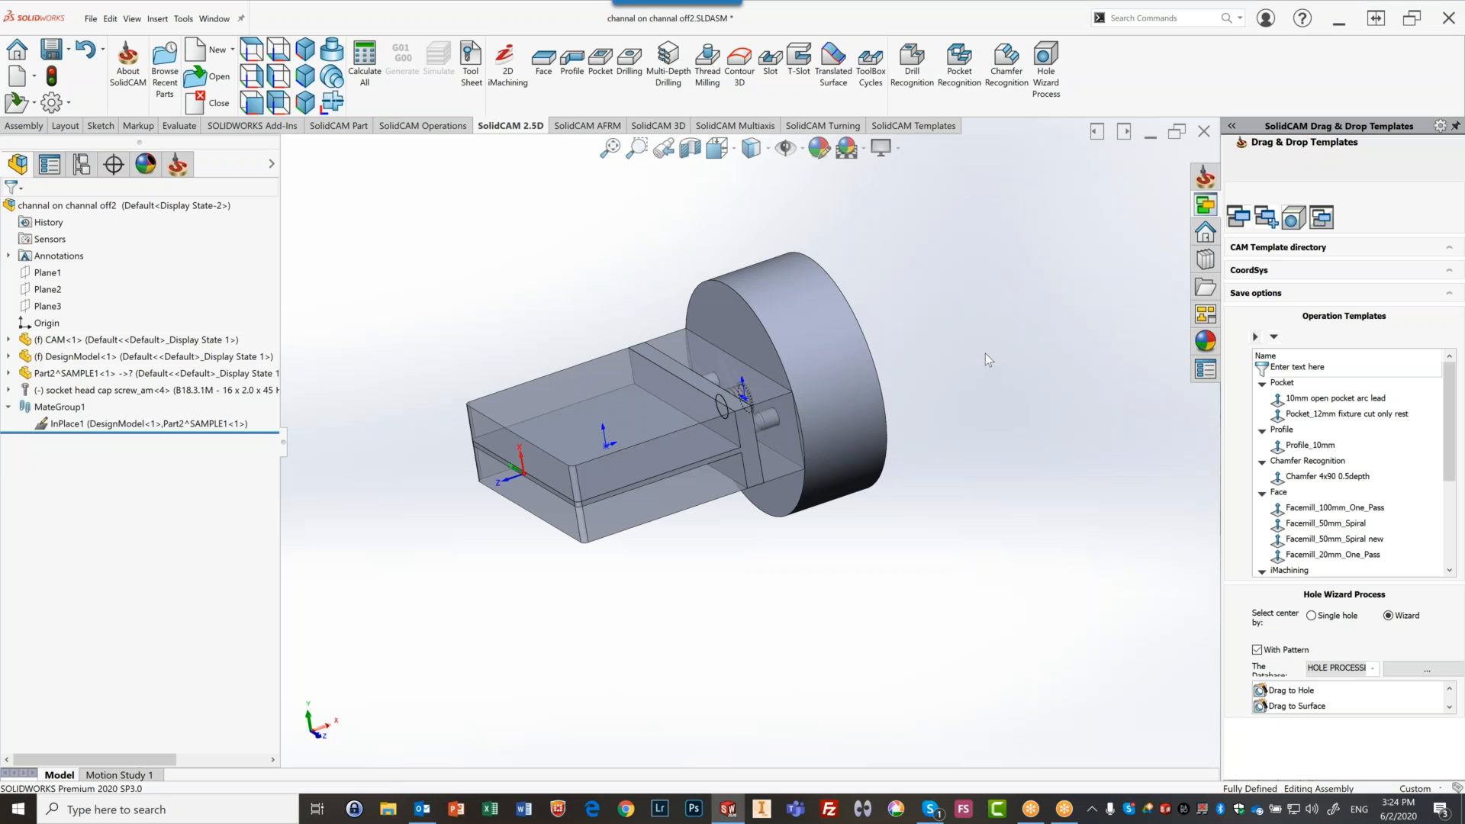
Try to move the round fixture part, and examine its features and the InPlace1 mate tying it to the design model
{"action": "left_click_drag", "start_coordinate": [796, 364], "coordinate": [735, 382]}
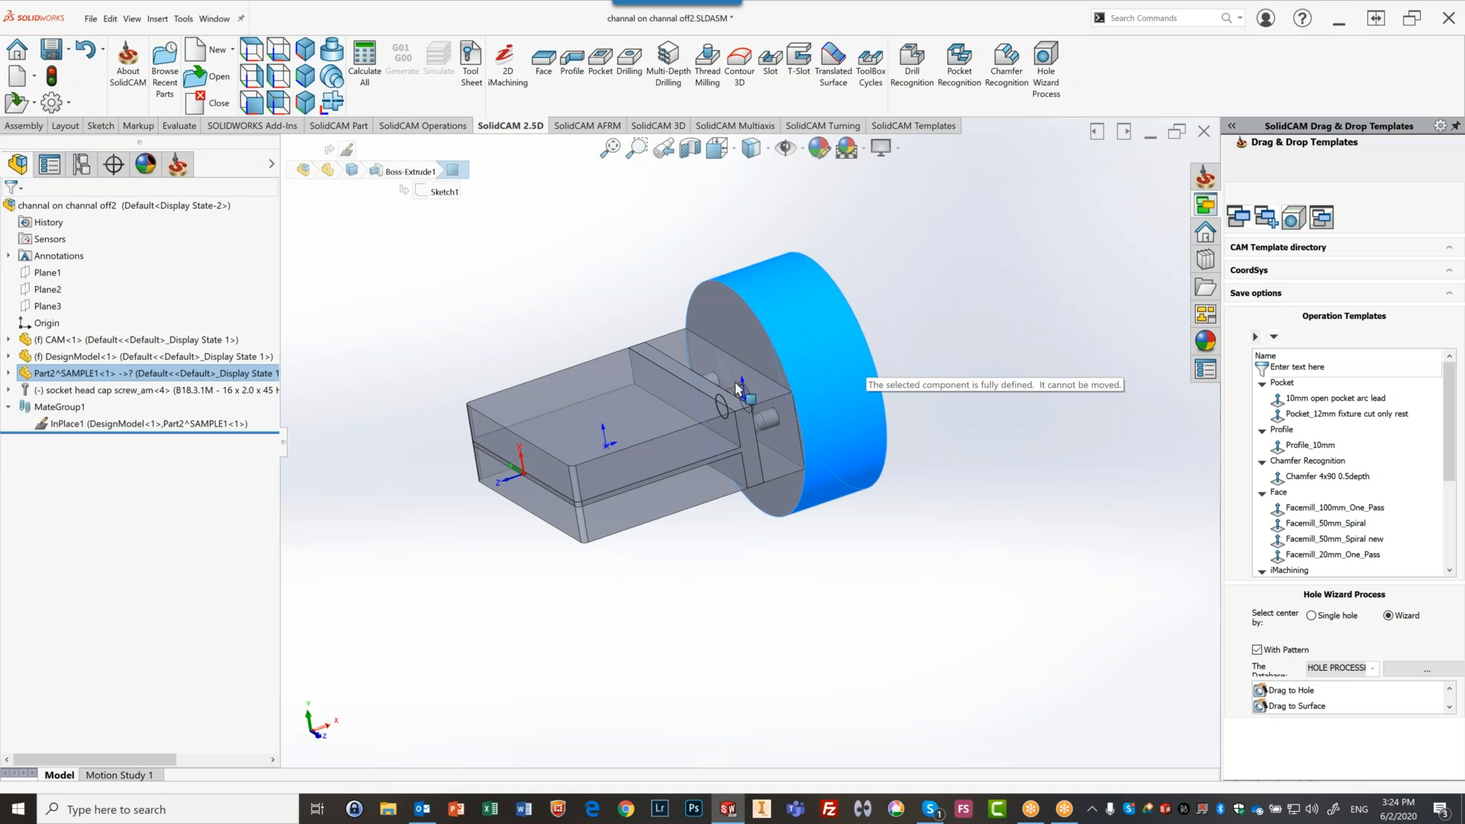
{"action": "left_click", "coordinate": [43, 356]}
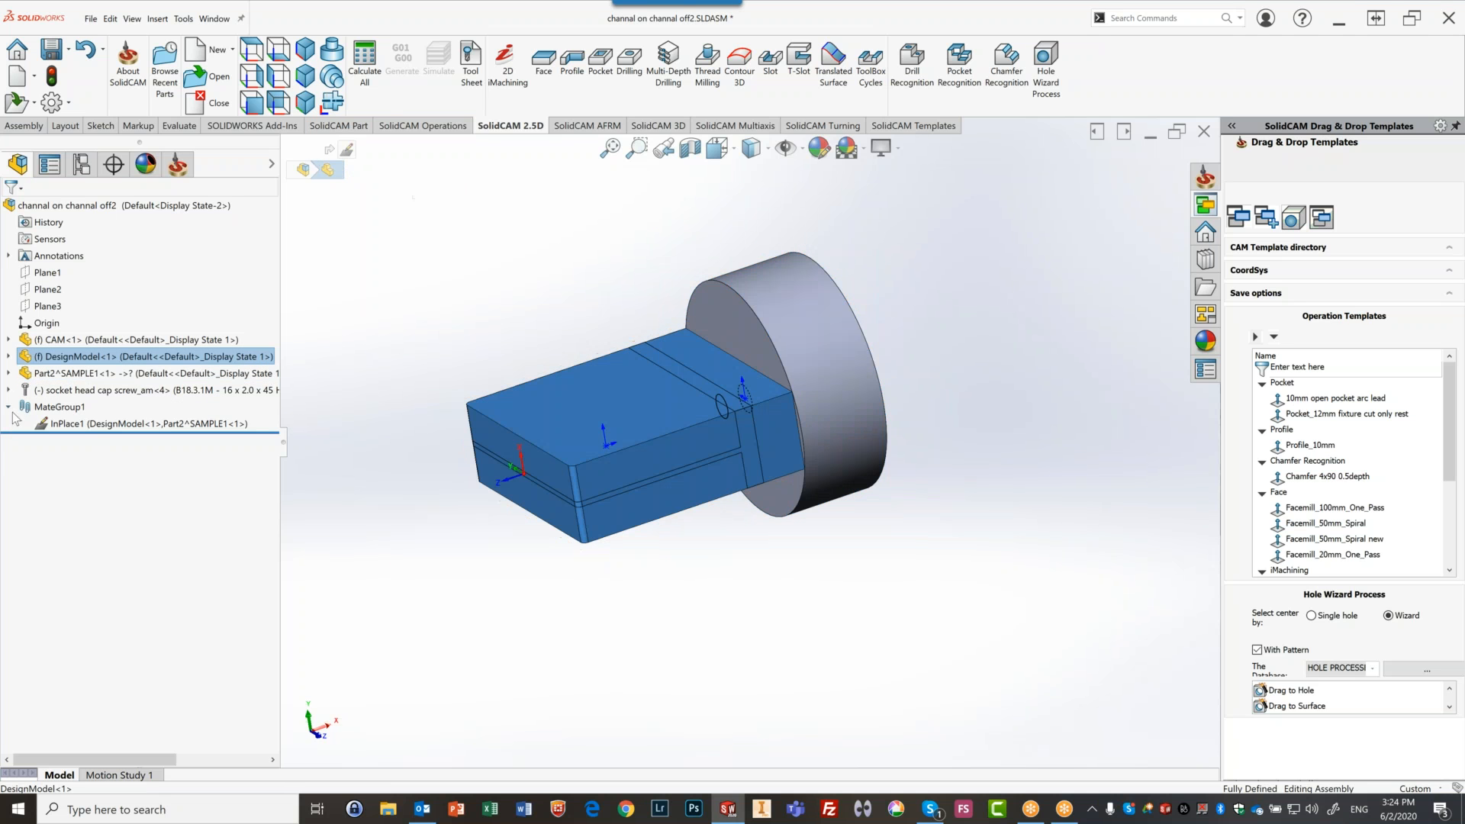
{"action": "left_click", "coordinate": [80, 425]}
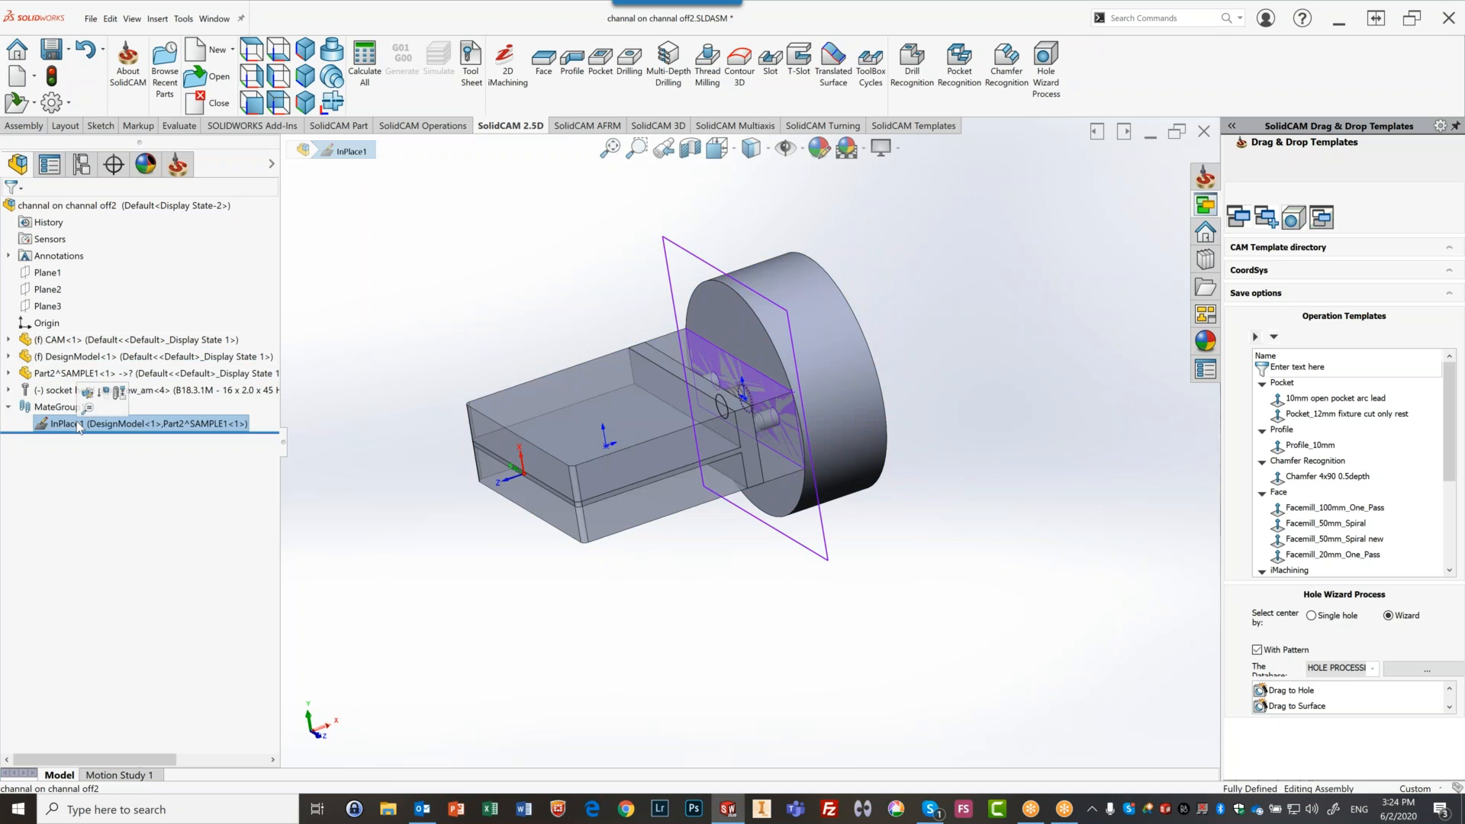
{"action": "left_click", "coordinate": [803, 293]}
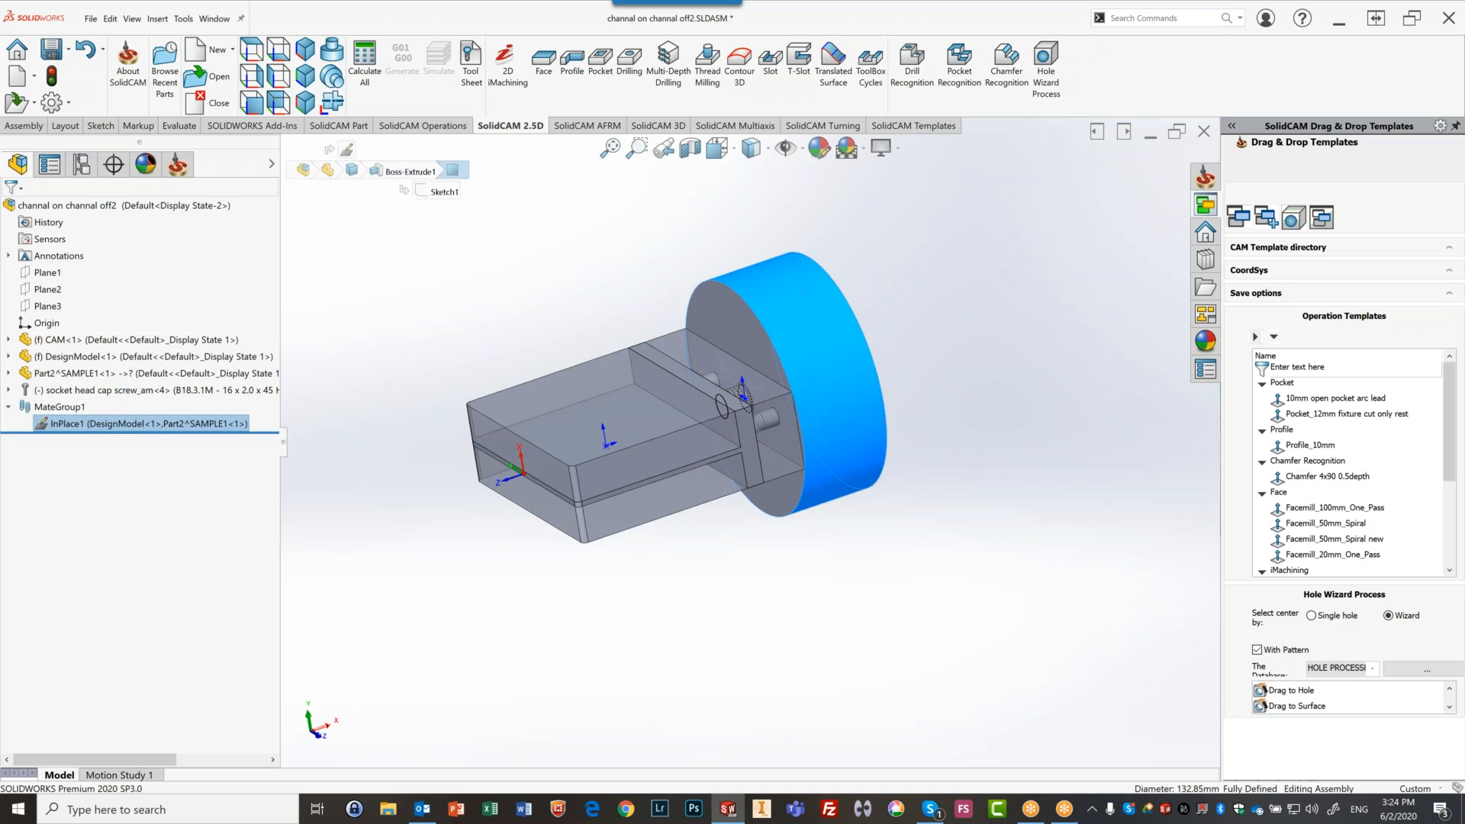
{"action": "left_click", "coordinate": [819, 335]}
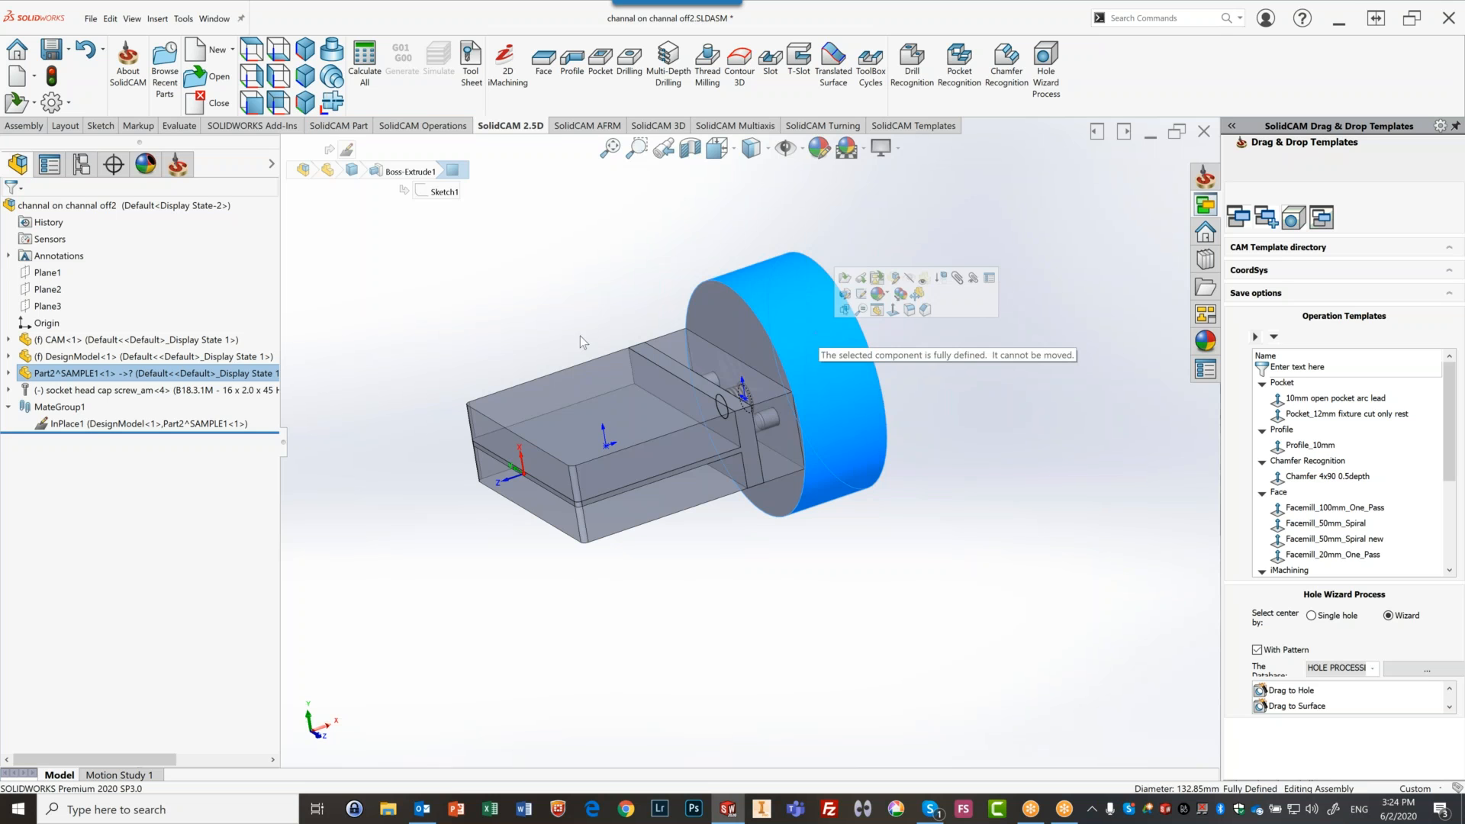
{"action": "left_click", "coordinate": [8, 373]}
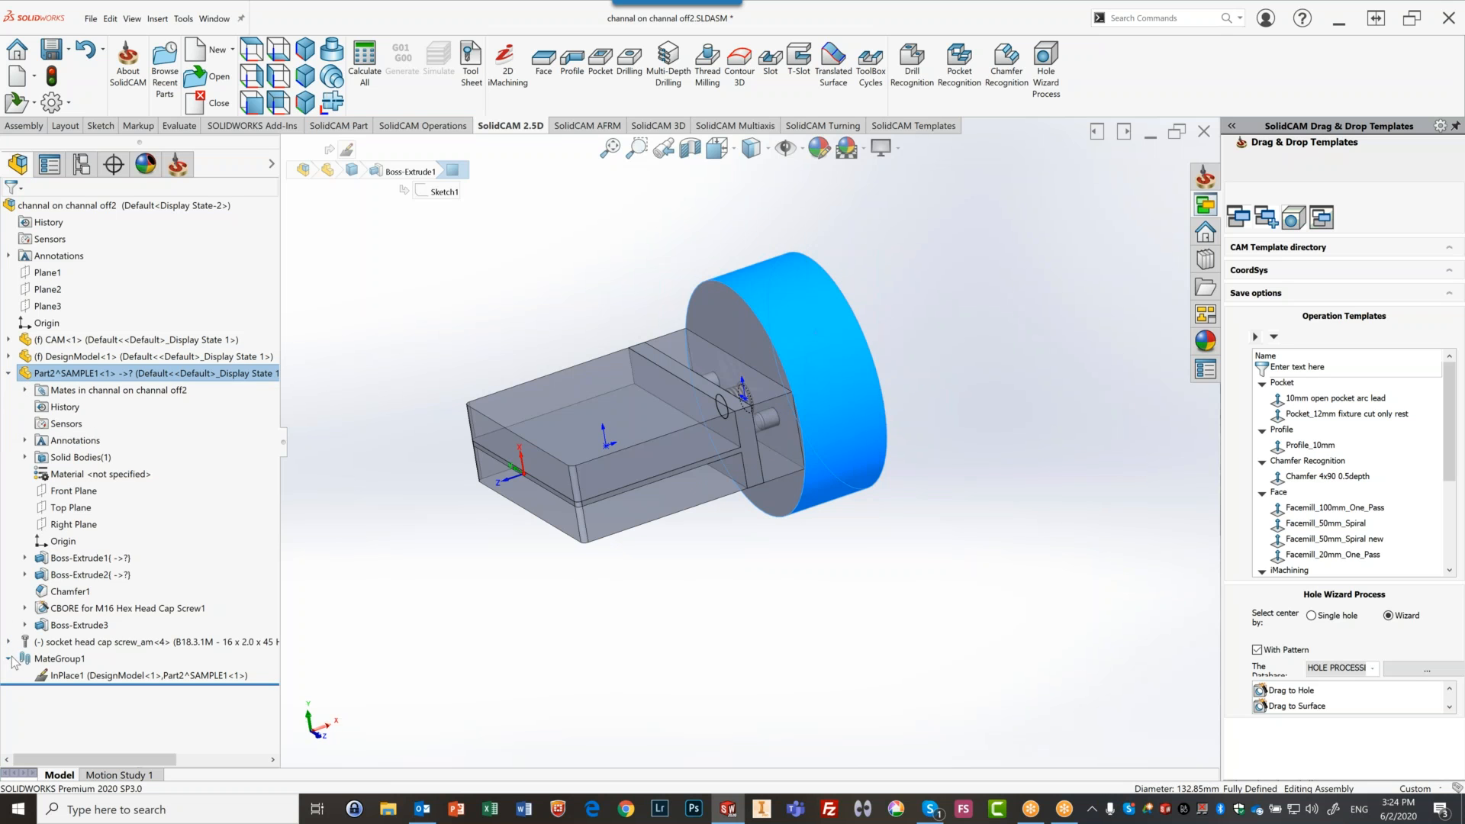
{"action": "left_click", "coordinate": [9, 373]}
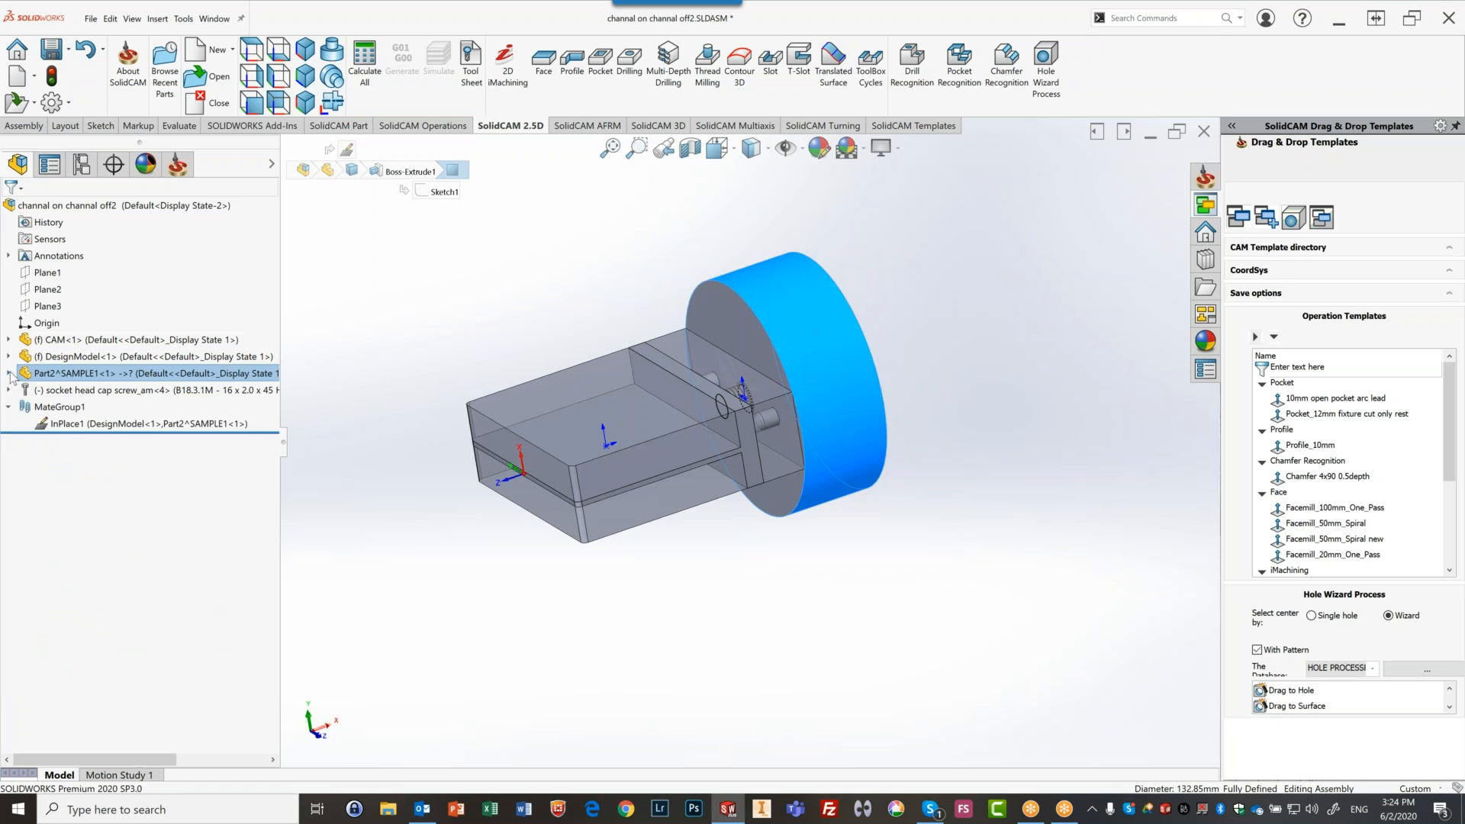
{"action": "left_click", "coordinate": [73, 426]}
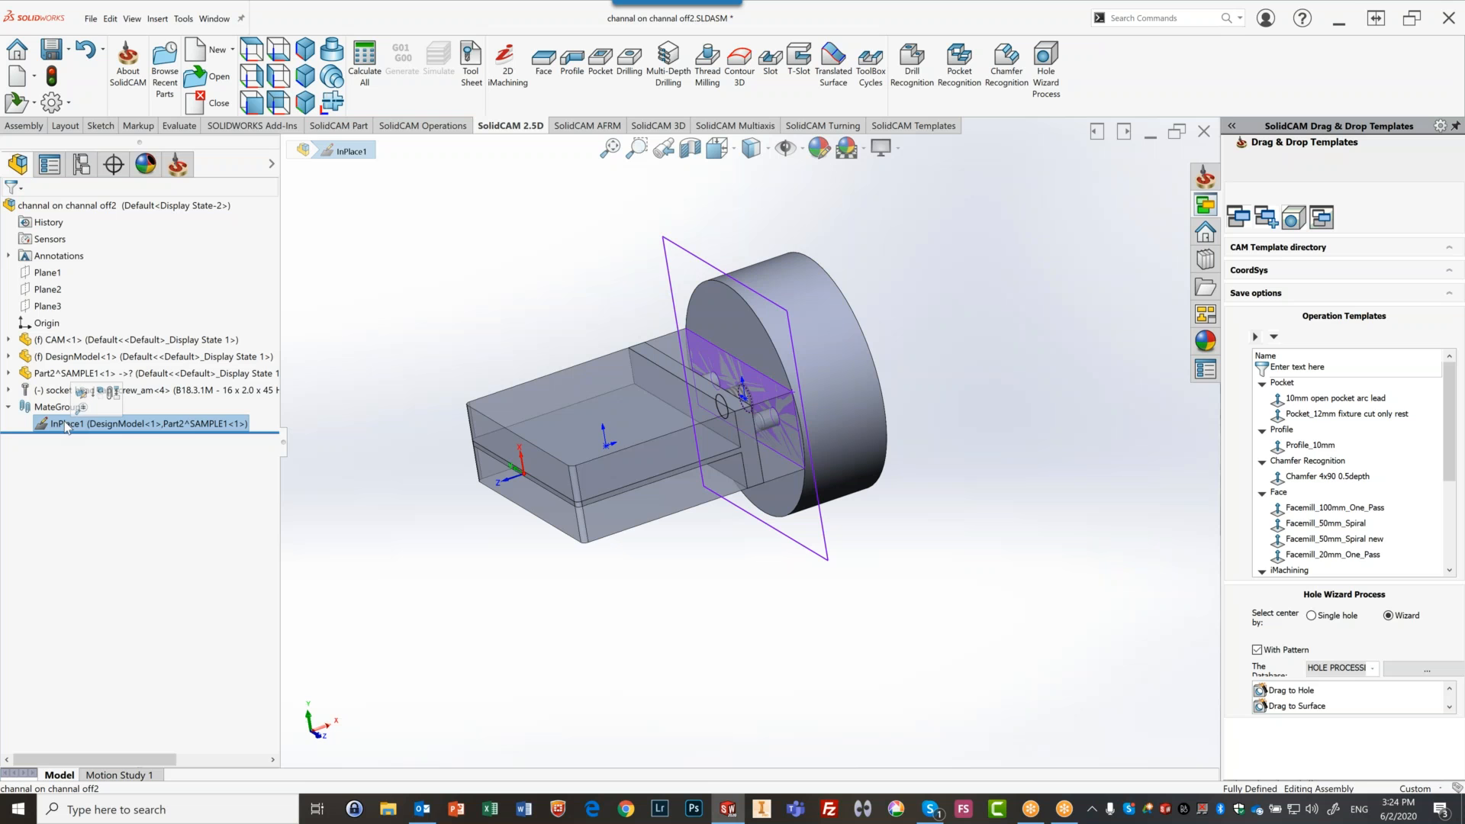
{"action": "right_click", "coordinate": [67, 428]}
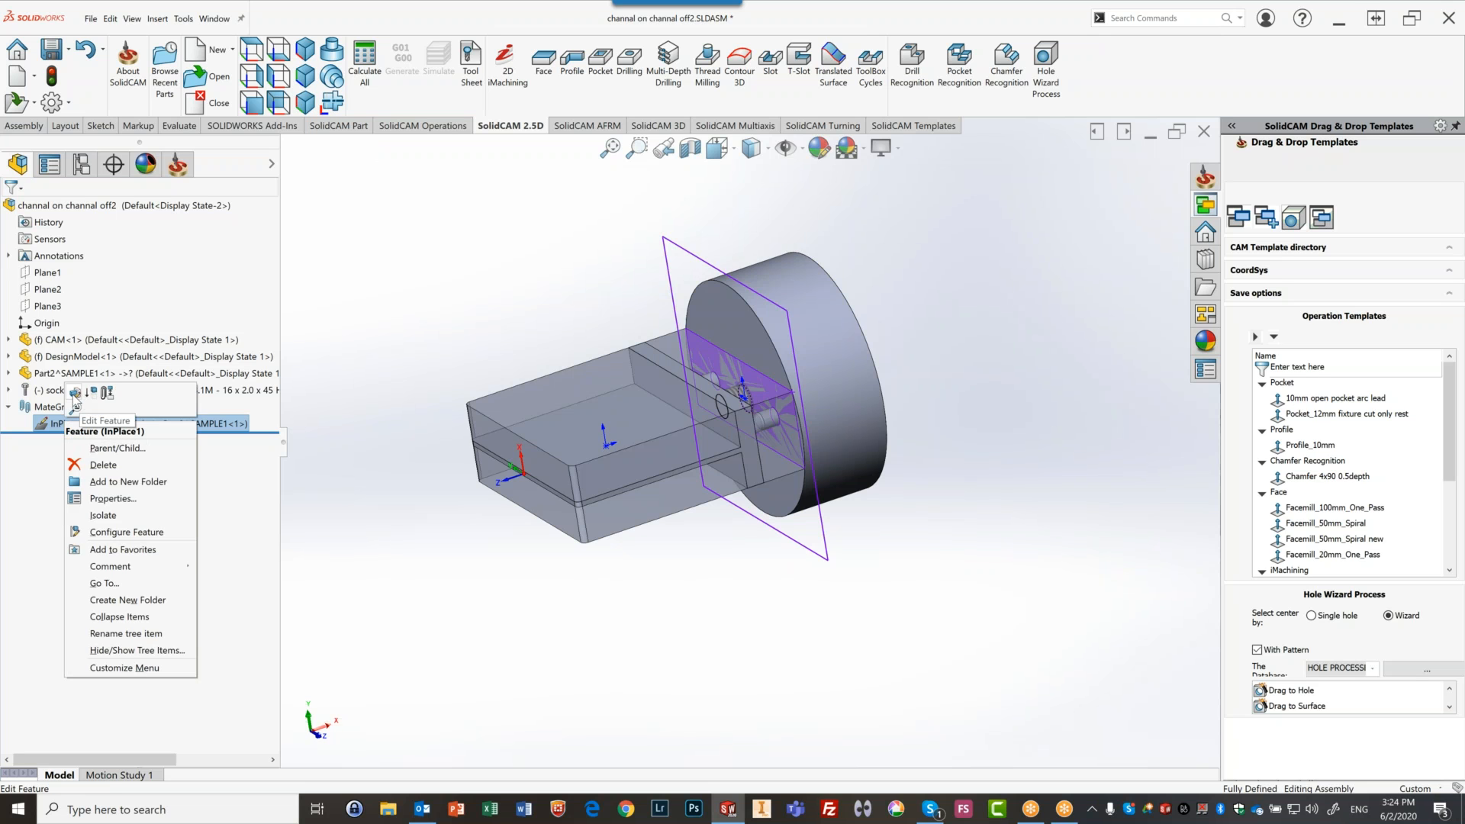
{"action": "left_click", "coordinate": [438, 312]}
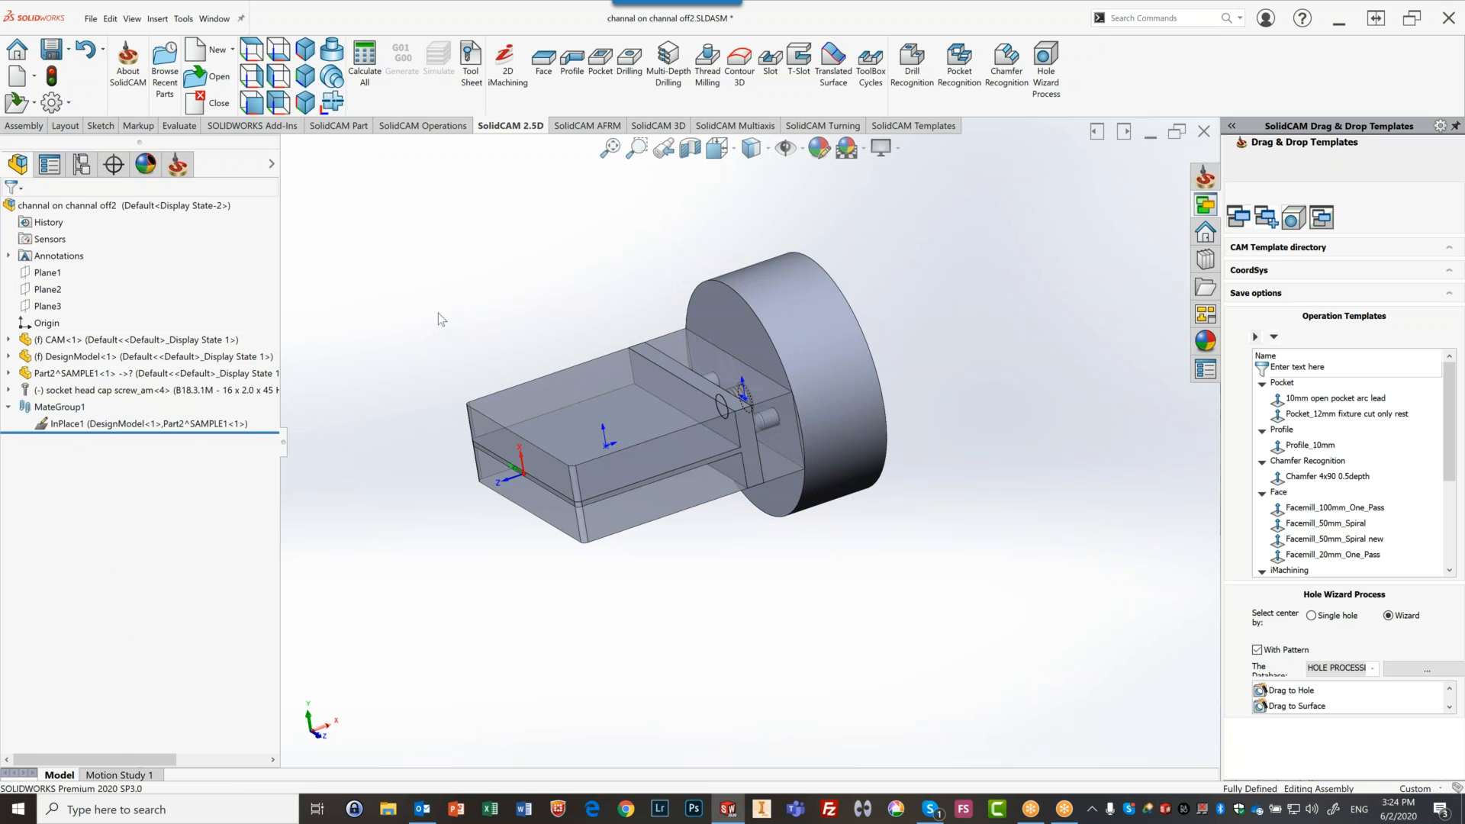
Open the round fixture part Part2^SAMPLE1 on its own and name the file fixtureSAMPLE1.SLDPRT for saving under a new name
{"action": "right_click", "coordinate": [60, 376]}
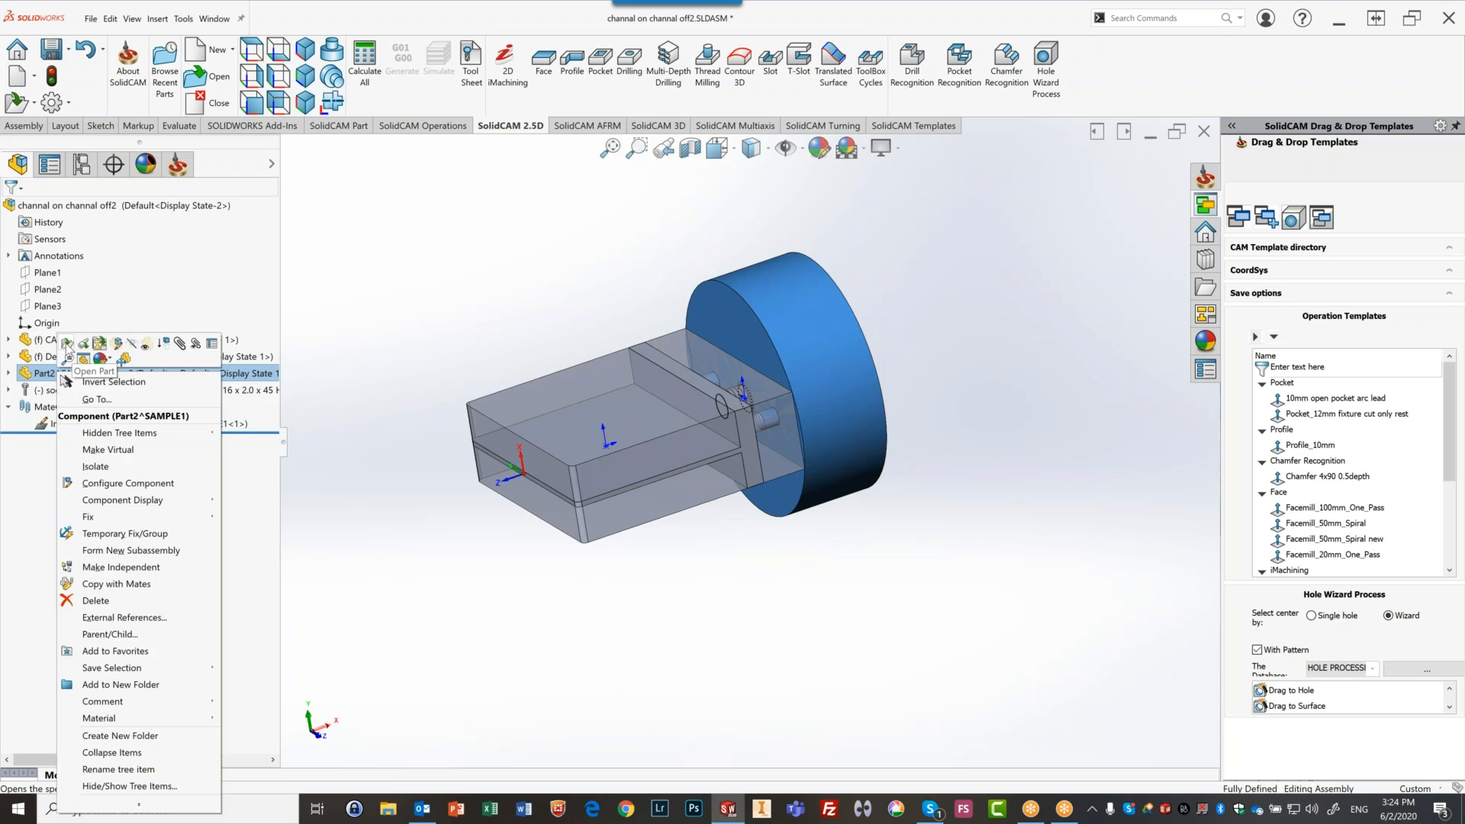
{"action": "left_click", "coordinate": [67, 345]}
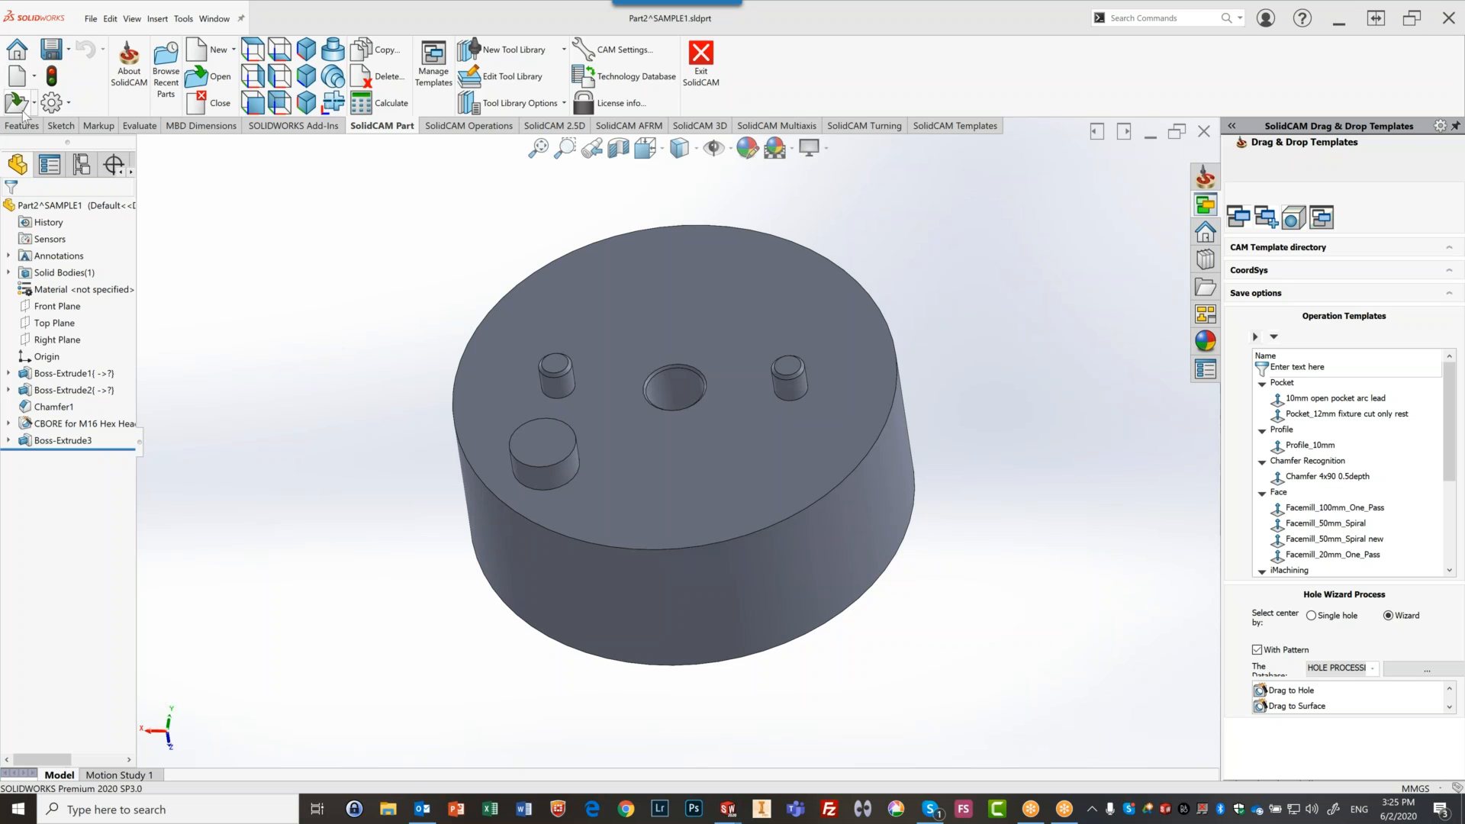
{"action": "left_click", "coordinate": [68, 52]}
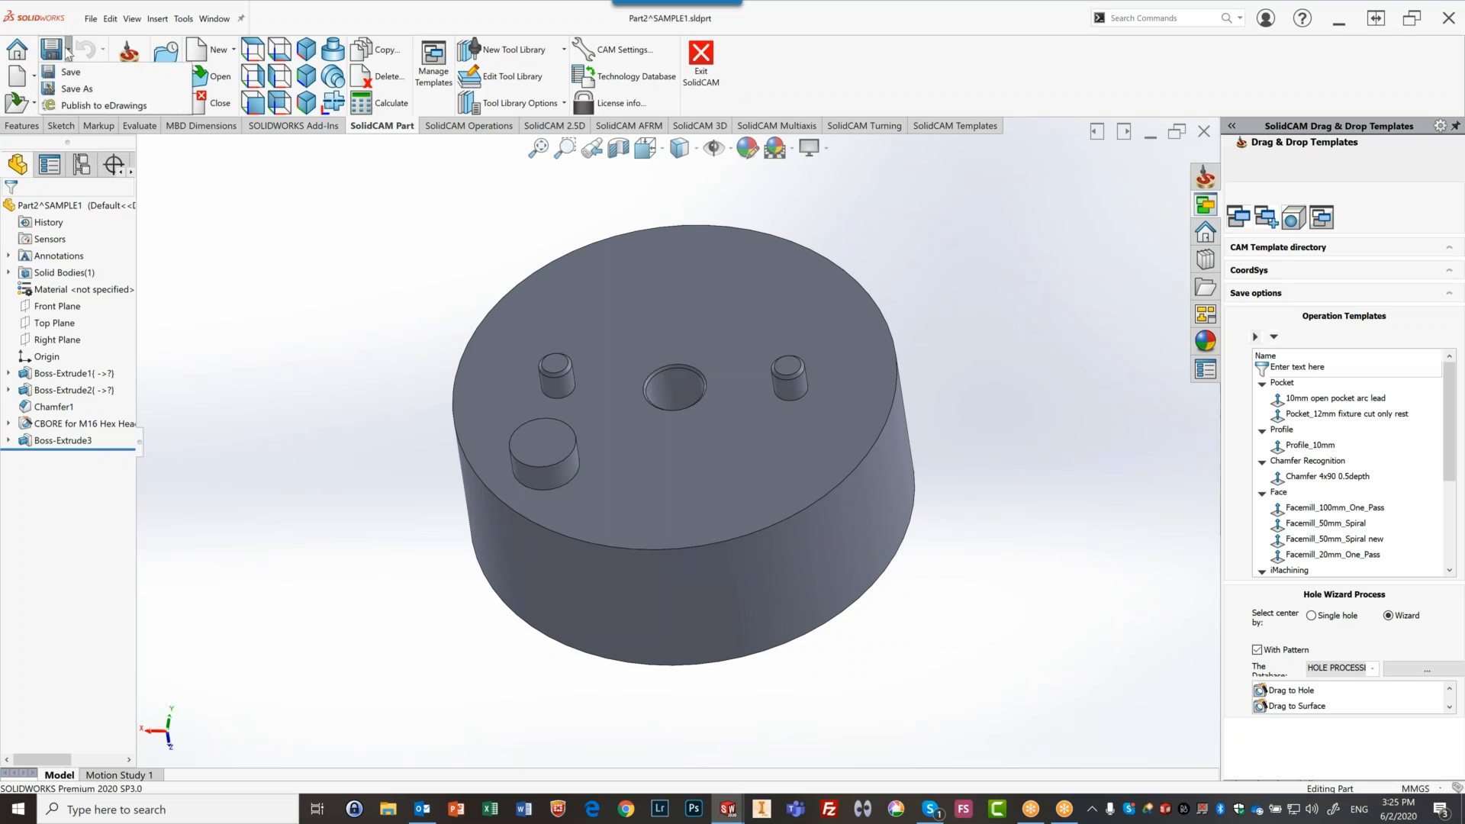
{"action": "left_click", "coordinate": [81, 88]}
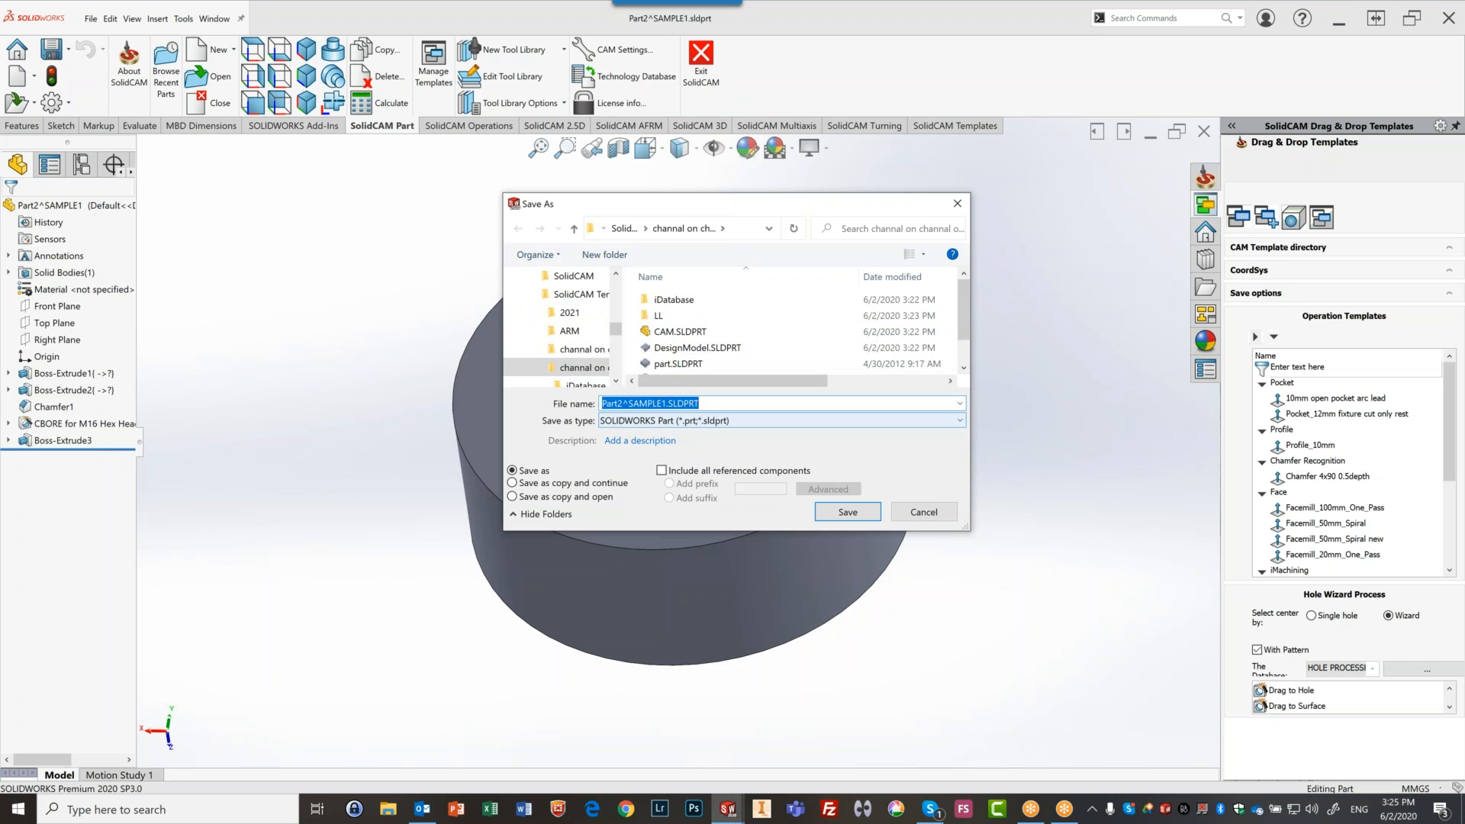
{"action": "left_click_drag", "start_coordinate": [618, 402], "coordinate": [624, 402]}
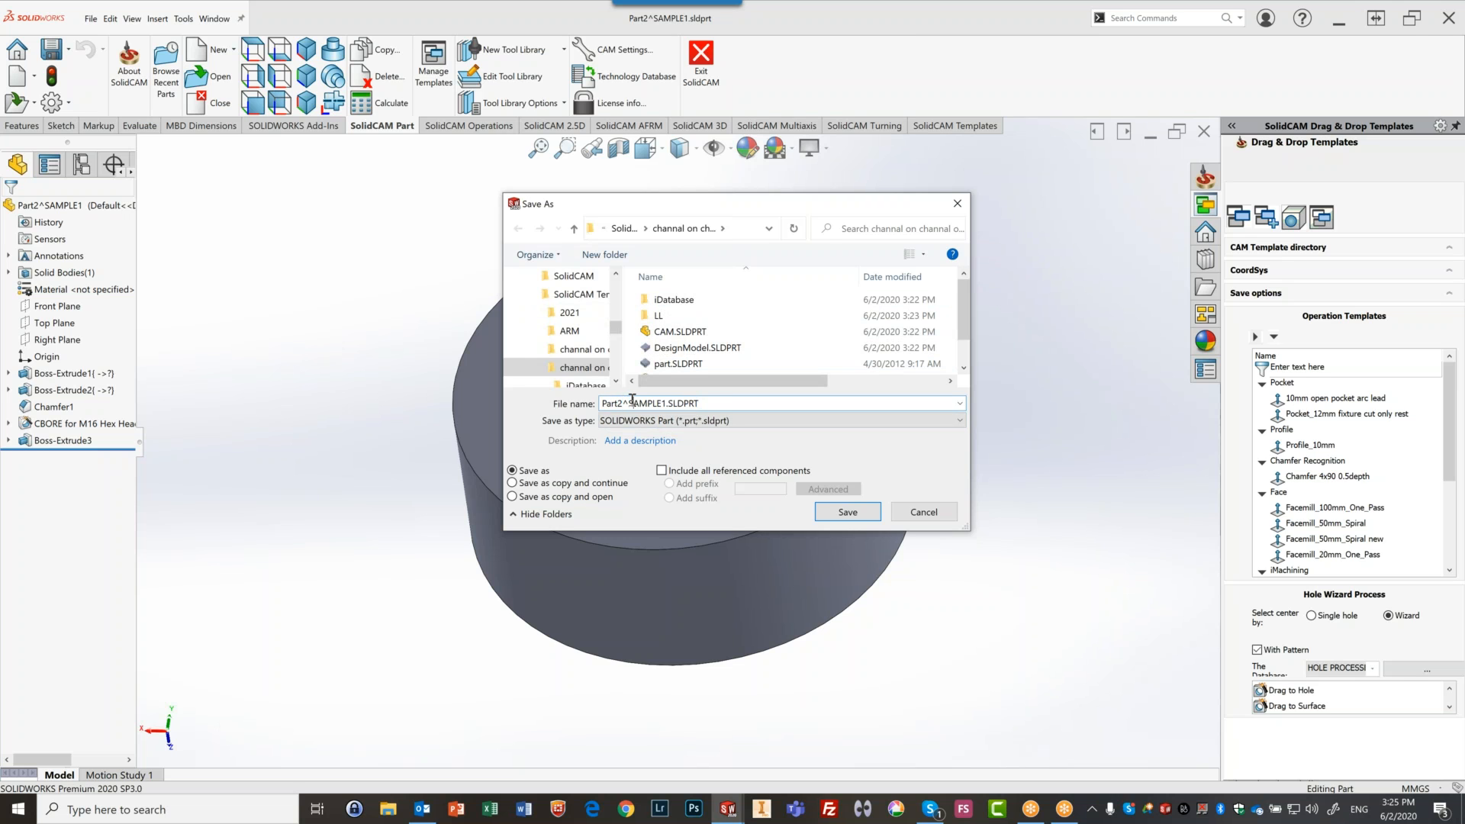
{"action": "left_click_drag", "start_coordinate": [620, 405], "coordinate": [561, 402]}
{"action": "type", "text": "fixture"}
Save the renamed fixture part in the Fixtures folder on Local Disk (D:) as a SOLIDWORKS part
{"action": "left_click", "coordinate": [767, 229]}
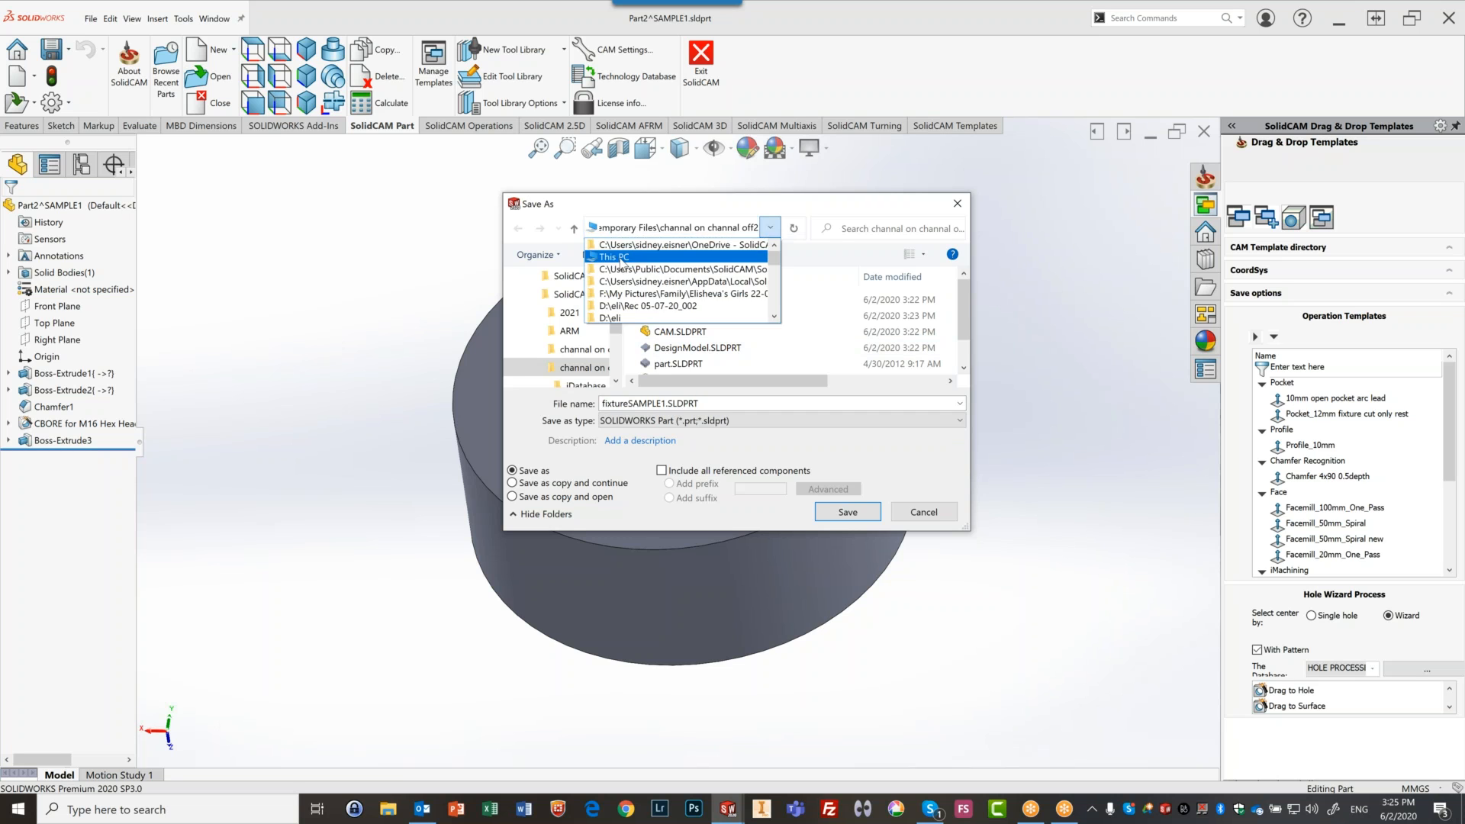
{"action": "left_click", "coordinate": [622, 258]}
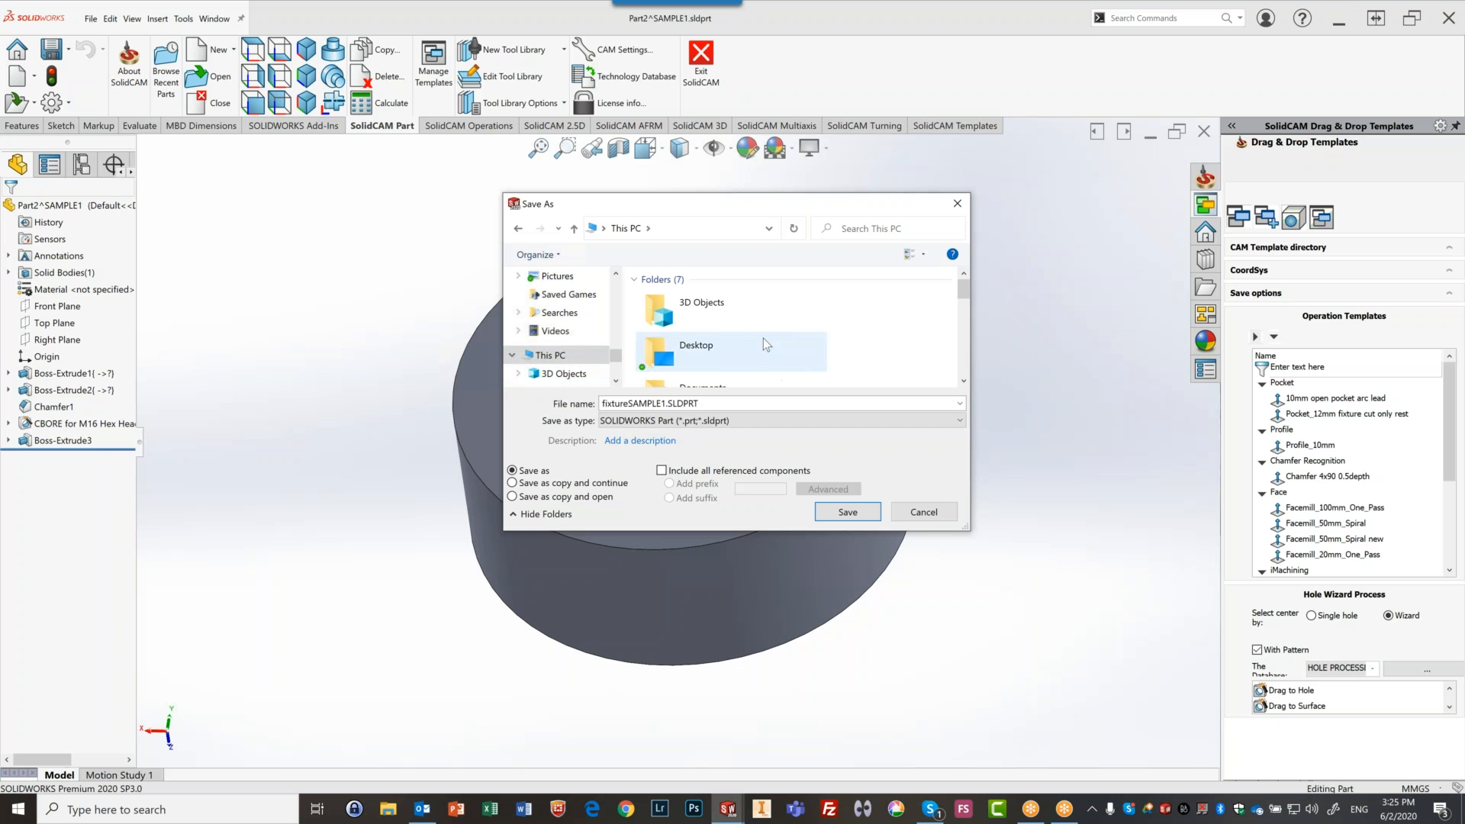
{"action": "scroll", "coordinate": [767, 336], "scroll_direction": "down", "scroll_amount": 8}
{"action": "scroll", "coordinate": [729, 335], "scroll_direction": "up", "scroll_amount": 4}
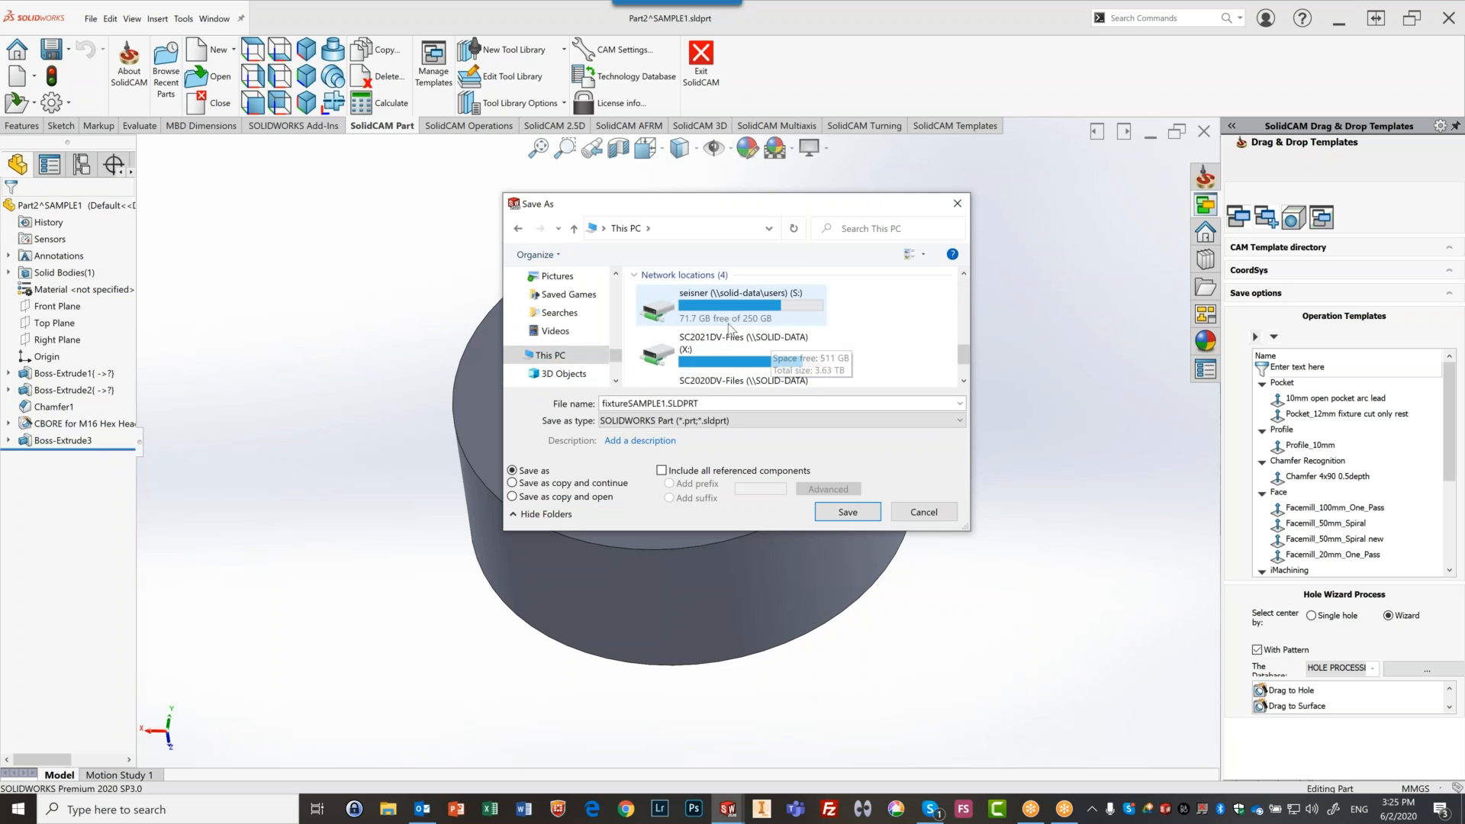
{"action": "scroll", "coordinate": [744, 354], "scroll_direction": "down", "scroll_amount": 1}
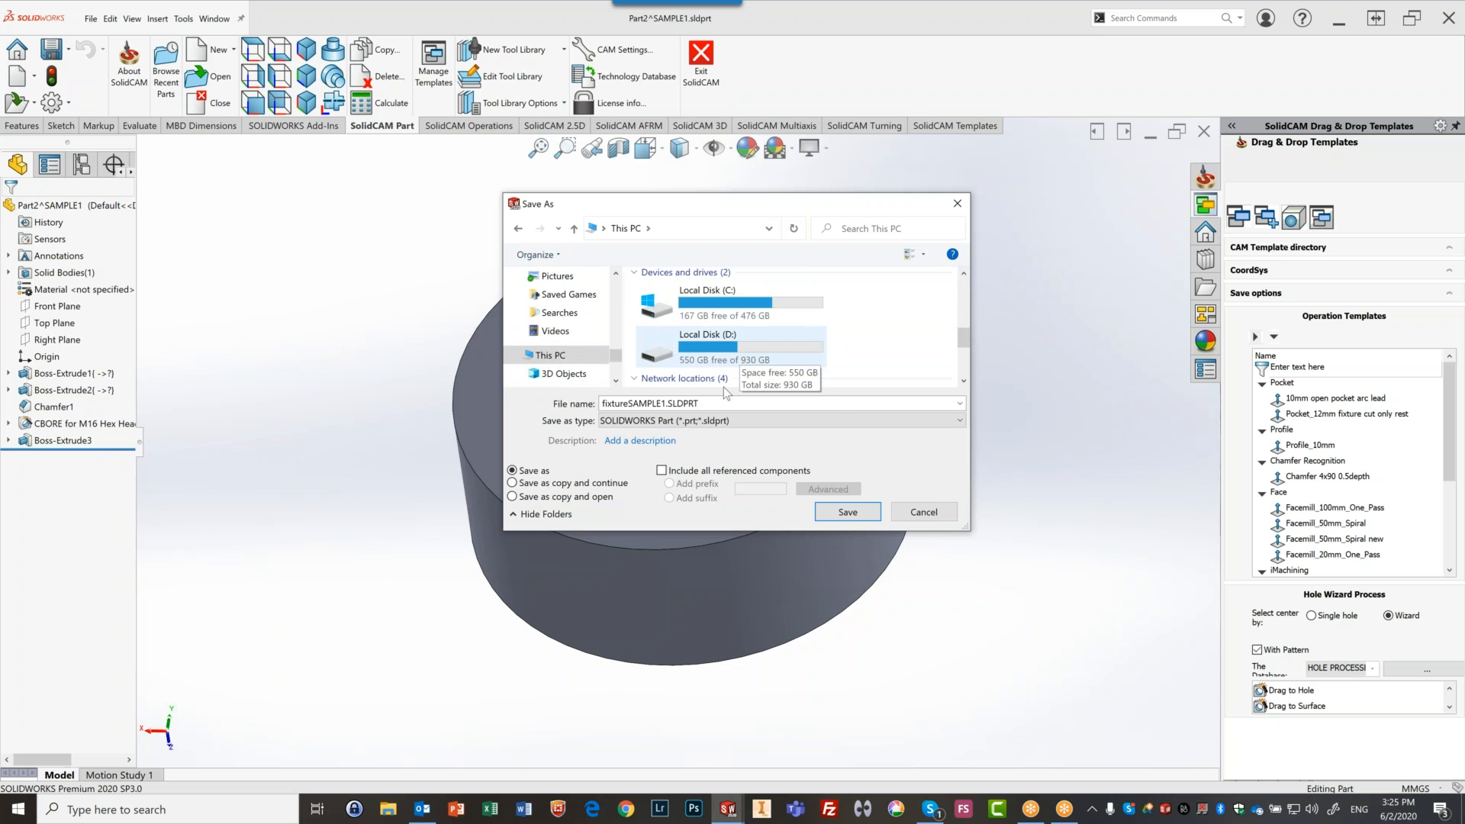
{"action": "double_click", "coordinate": [722, 353]}
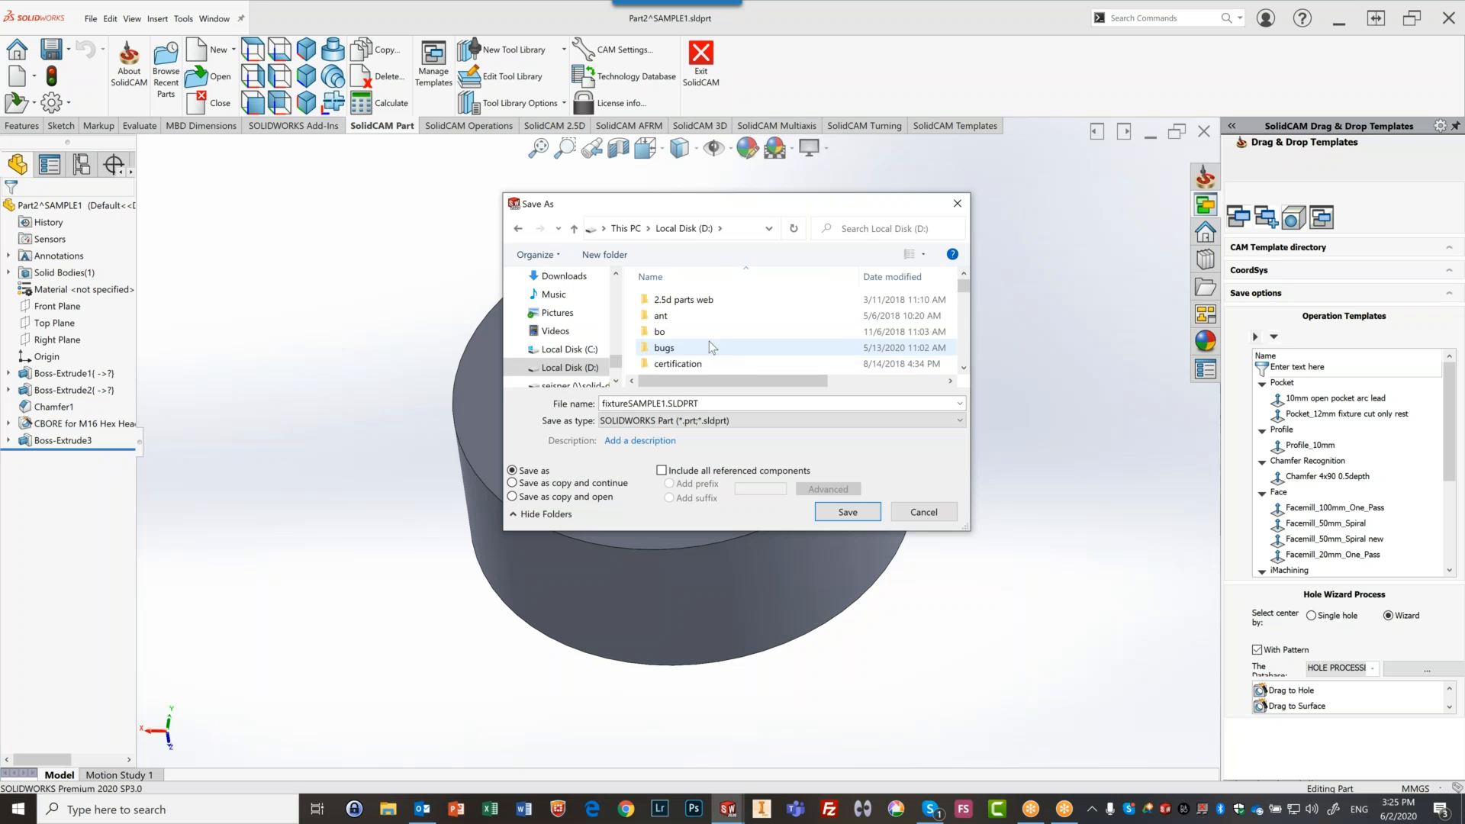
{"action": "scroll", "coordinate": [711, 348], "scroll_direction": "down", "scroll_amount": 4}
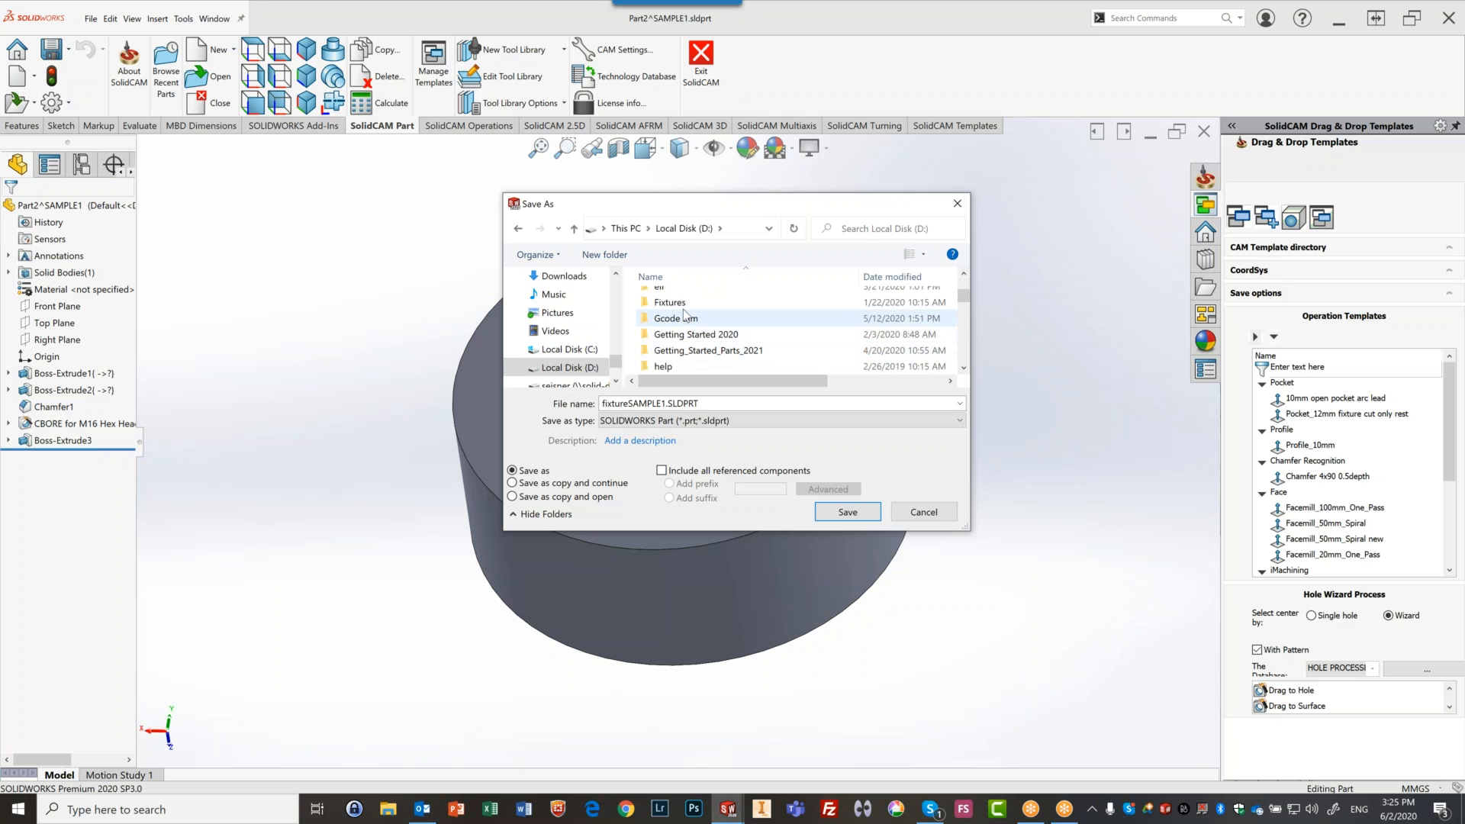
{"action": "double_click", "coordinate": [671, 302]}
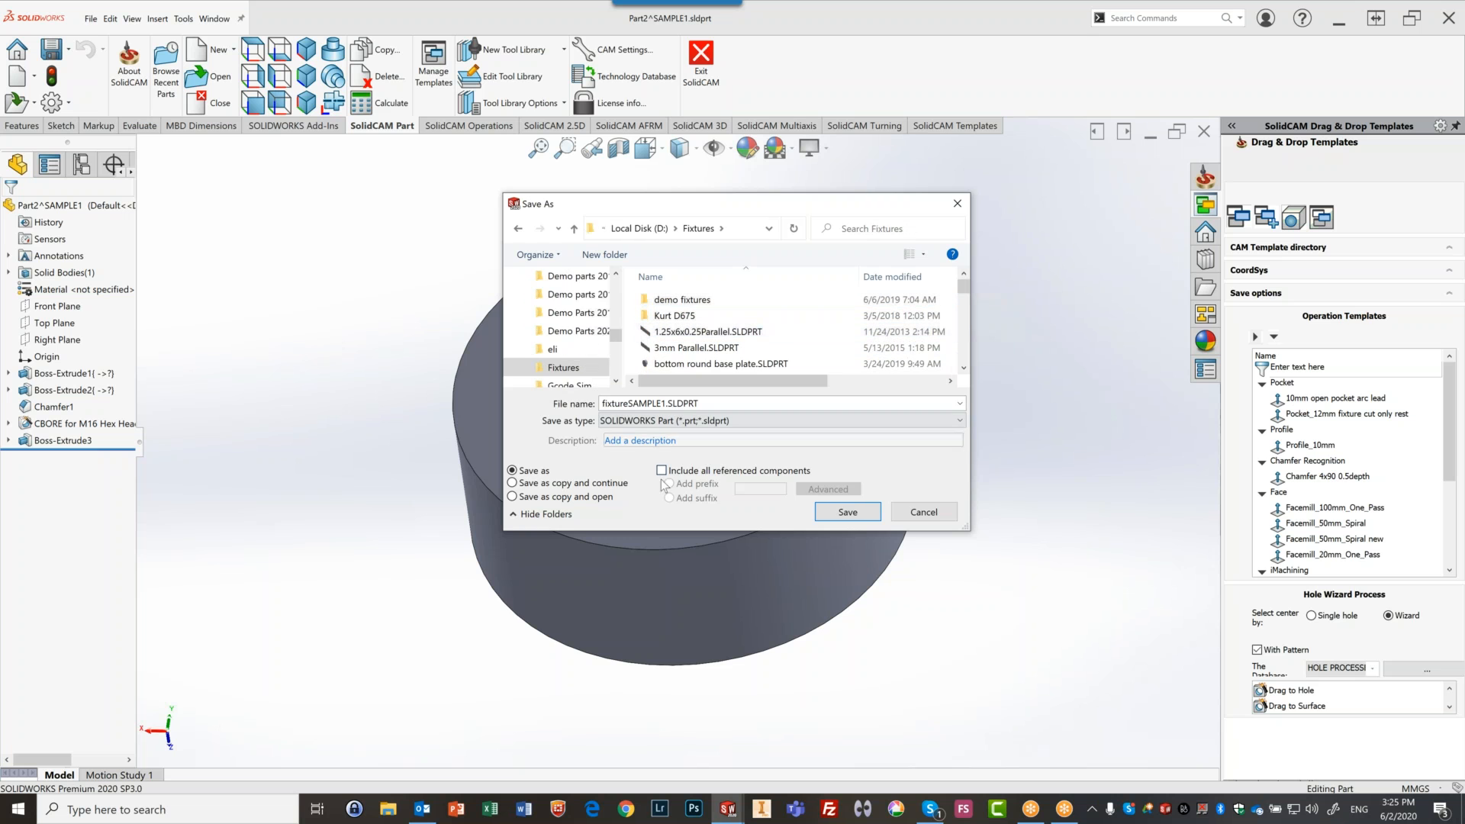
{"action": "left_click", "coordinate": [830, 513]}
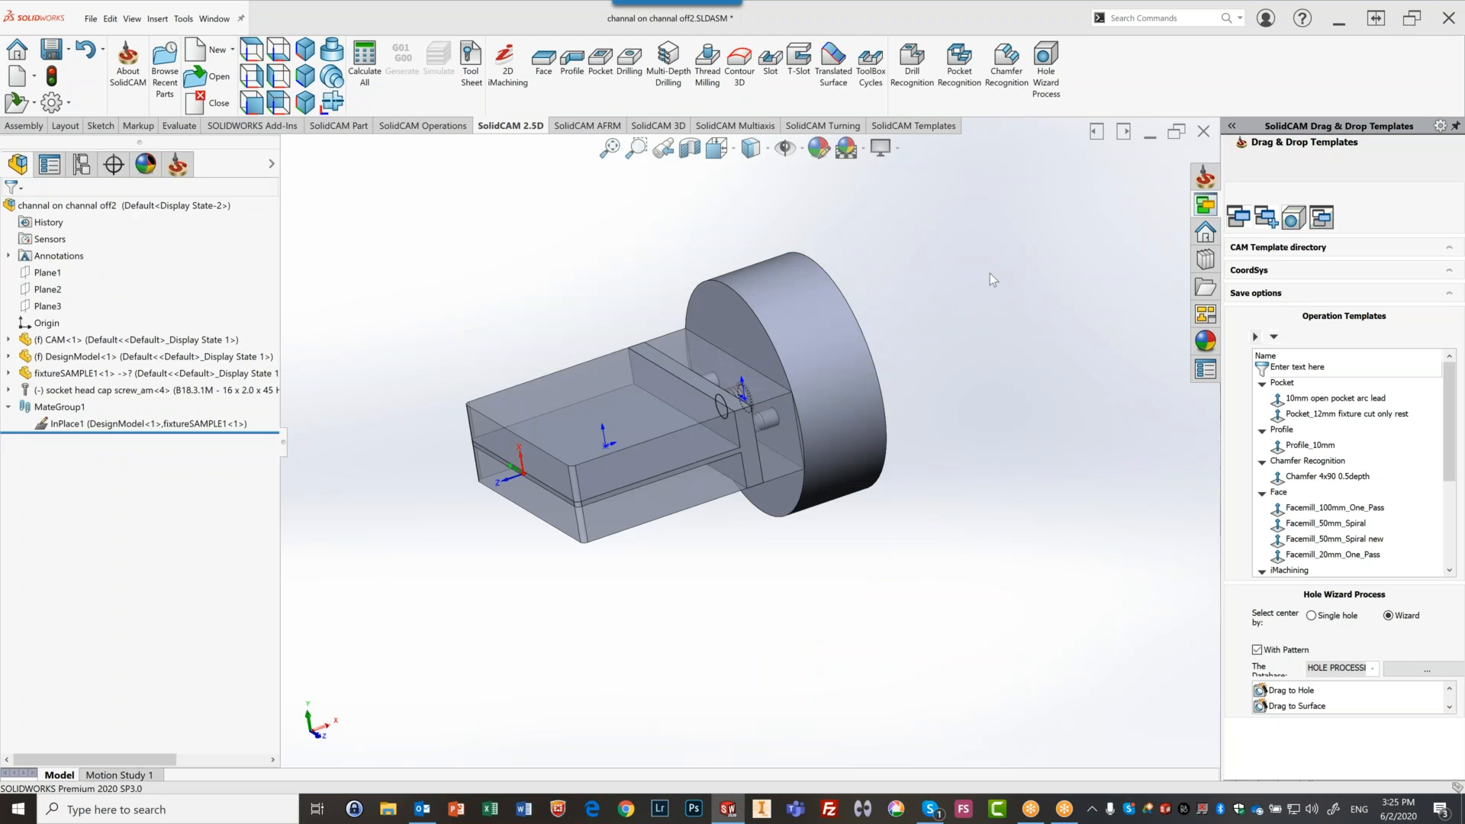
Delete the fixtureSAMPLE1 component from the assembly together with its dependent InPlace1 mate
{"action": "left_click", "coordinate": [56, 376]}
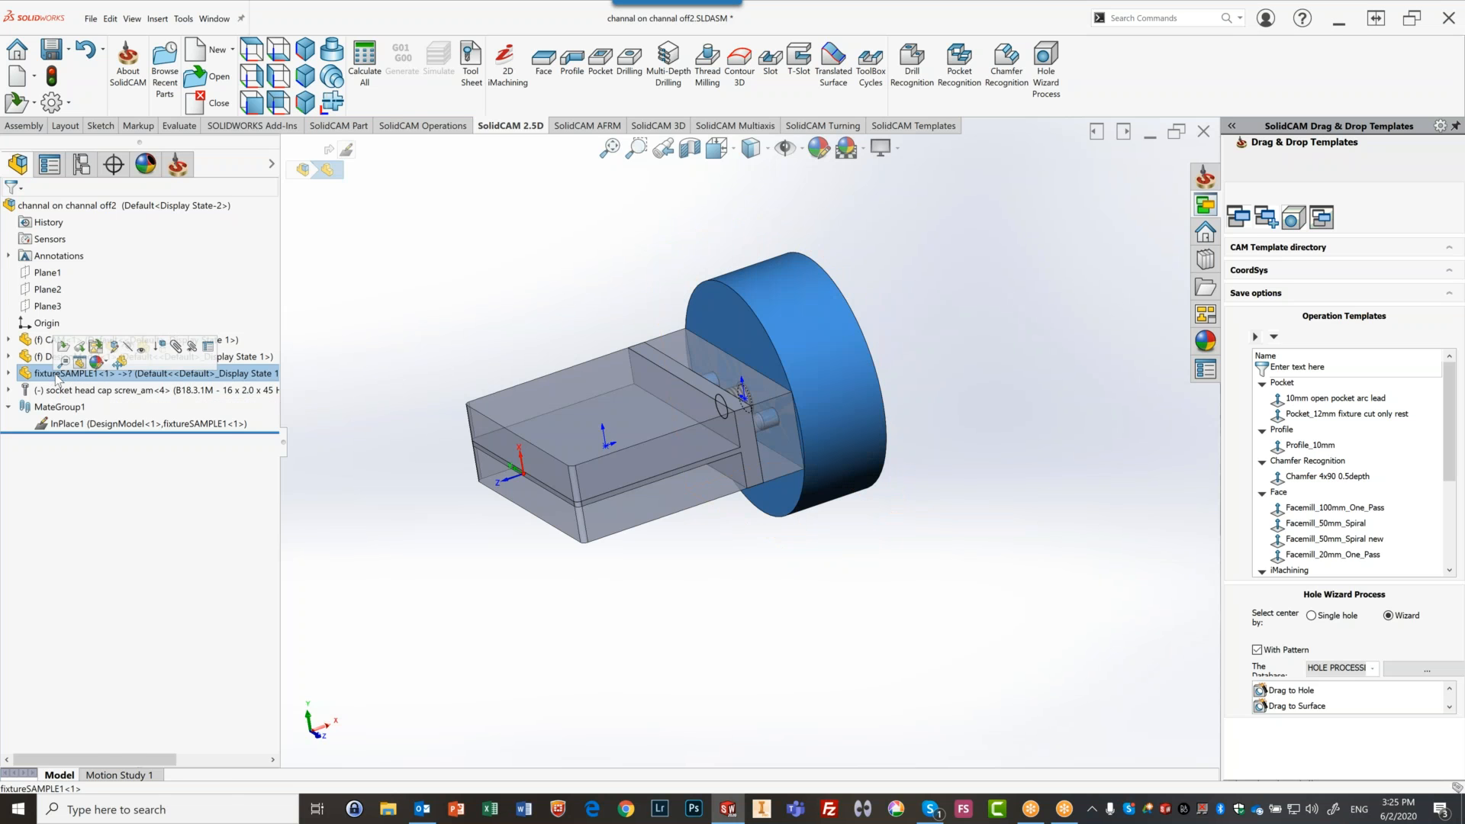
{"action": "right_click", "coordinate": [59, 377]}
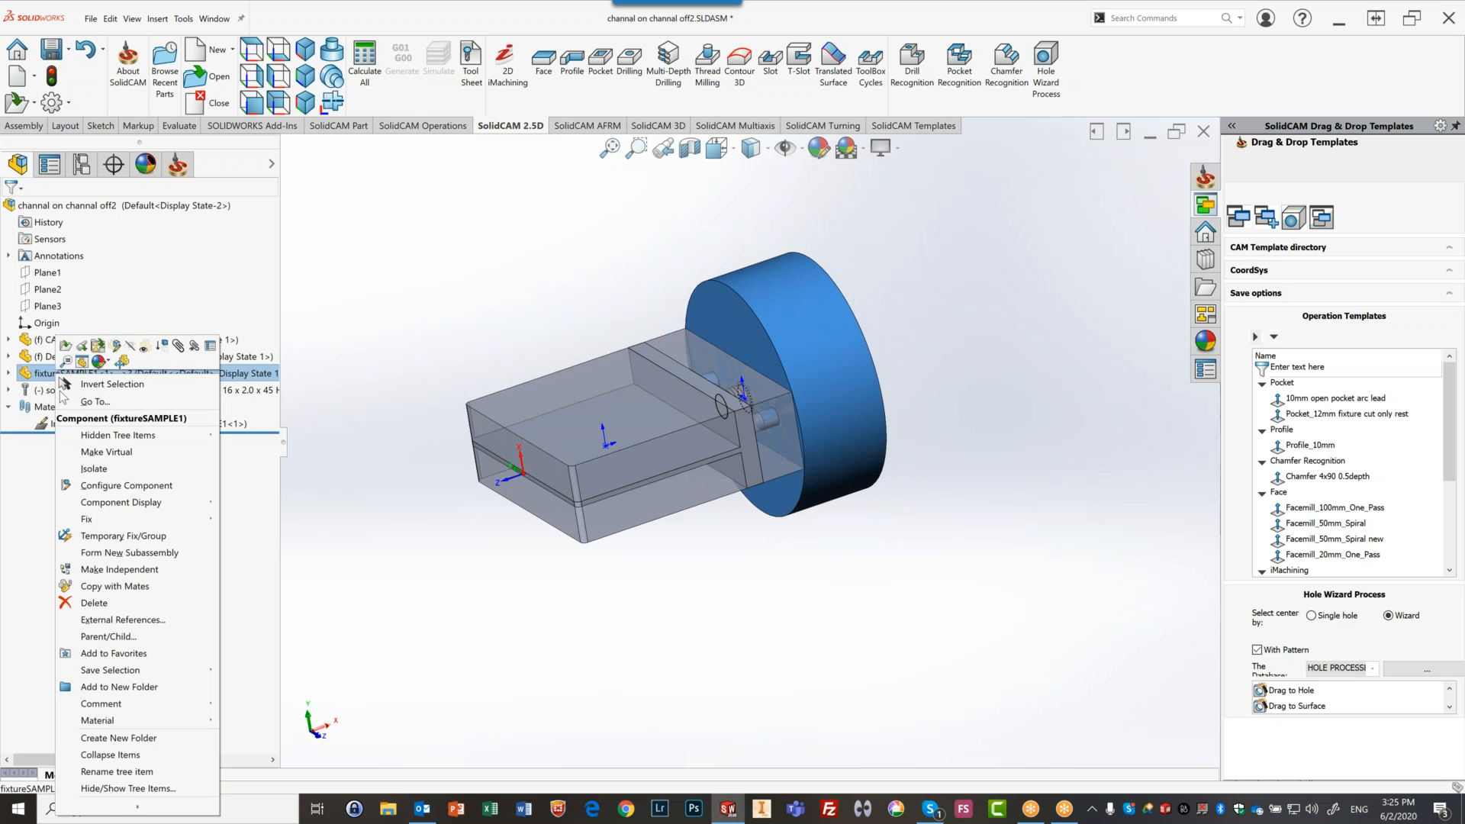
{"action": "left_click", "coordinate": [95, 603]}
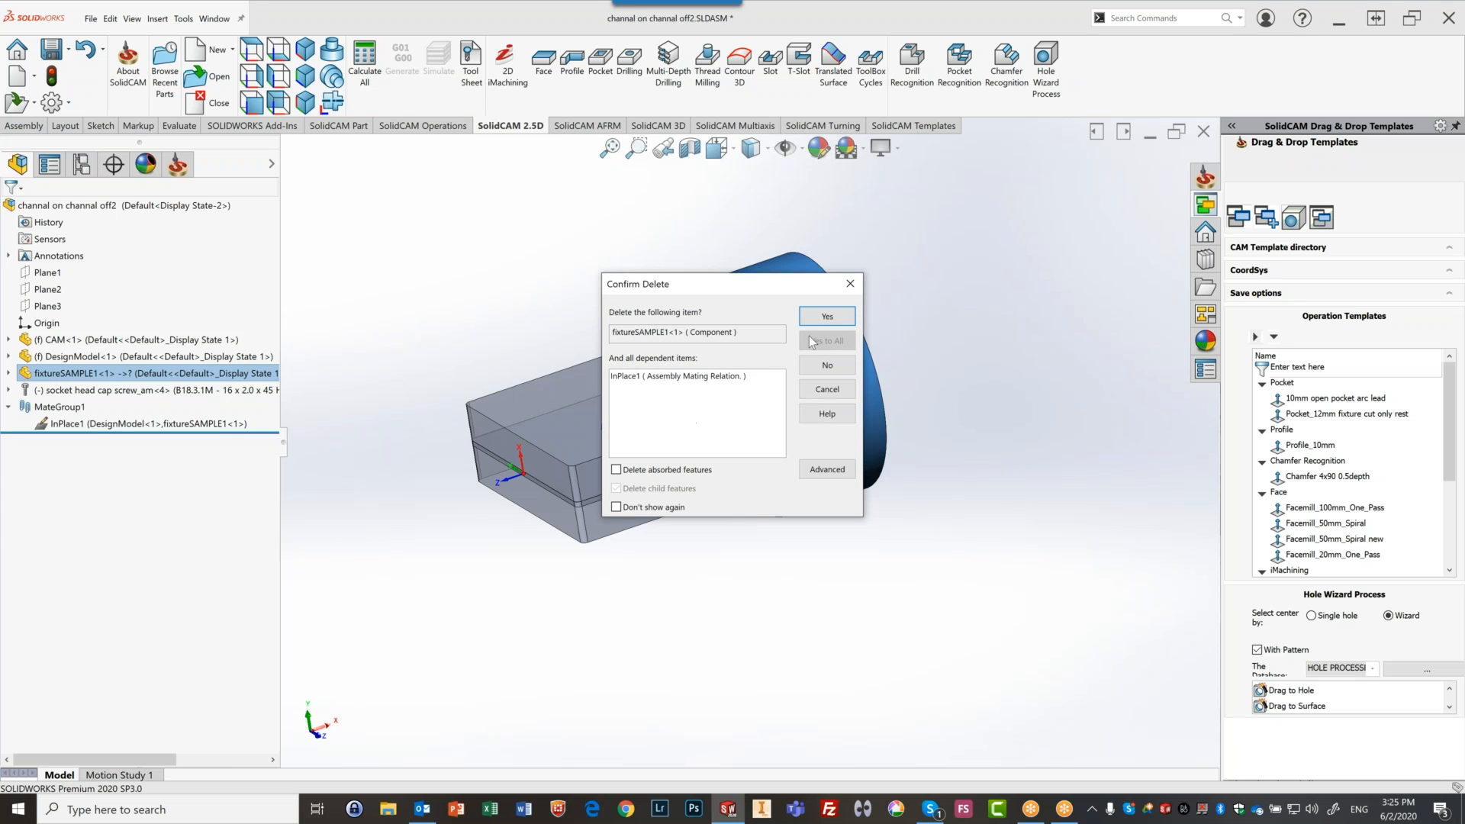
{"action": "left_click", "coordinate": [827, 317]}
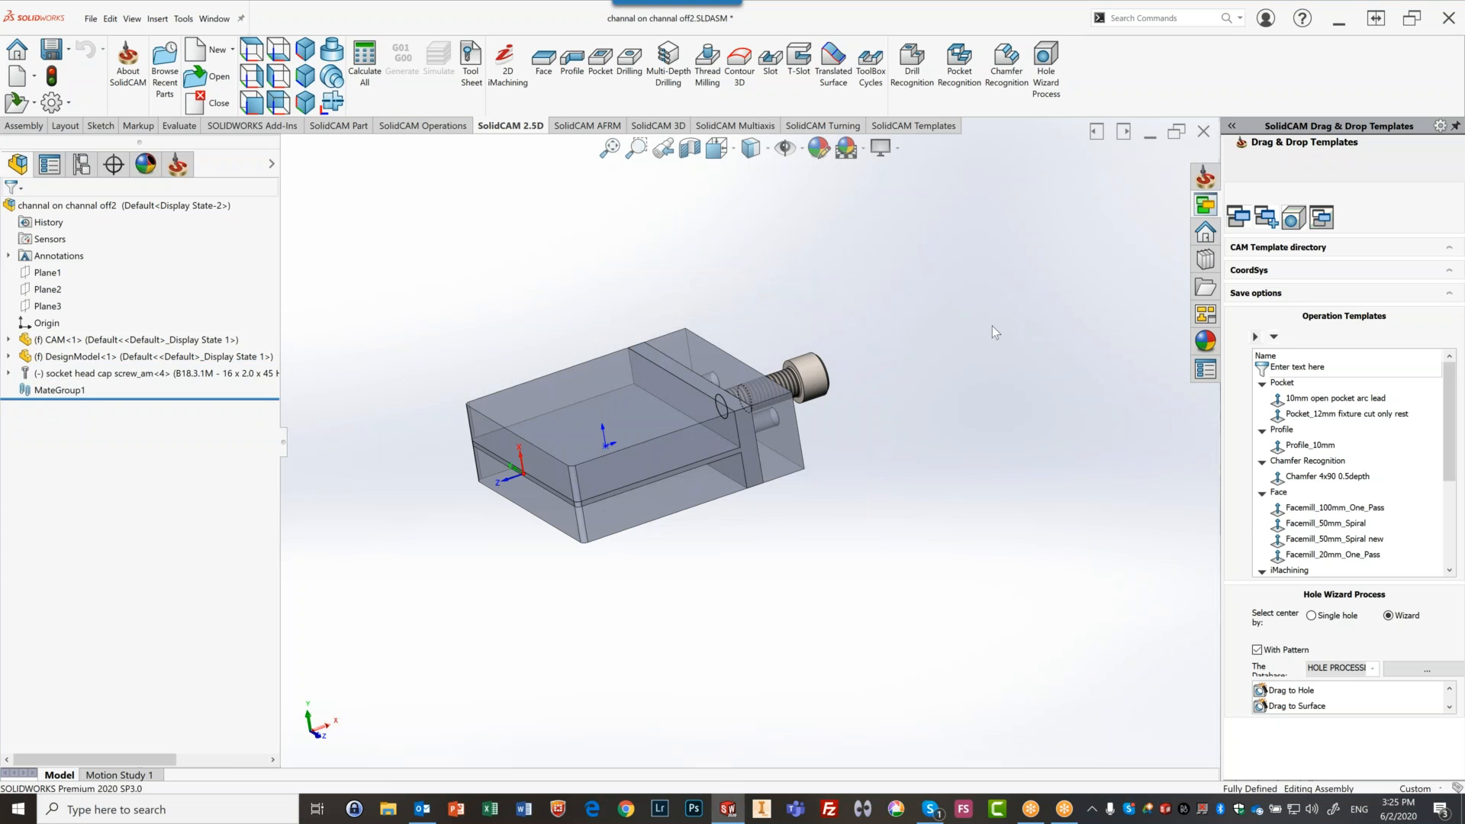
Delete the socket head cap screw component from the assembly
{"action": "right_click", "coordinate": [87, 374]}
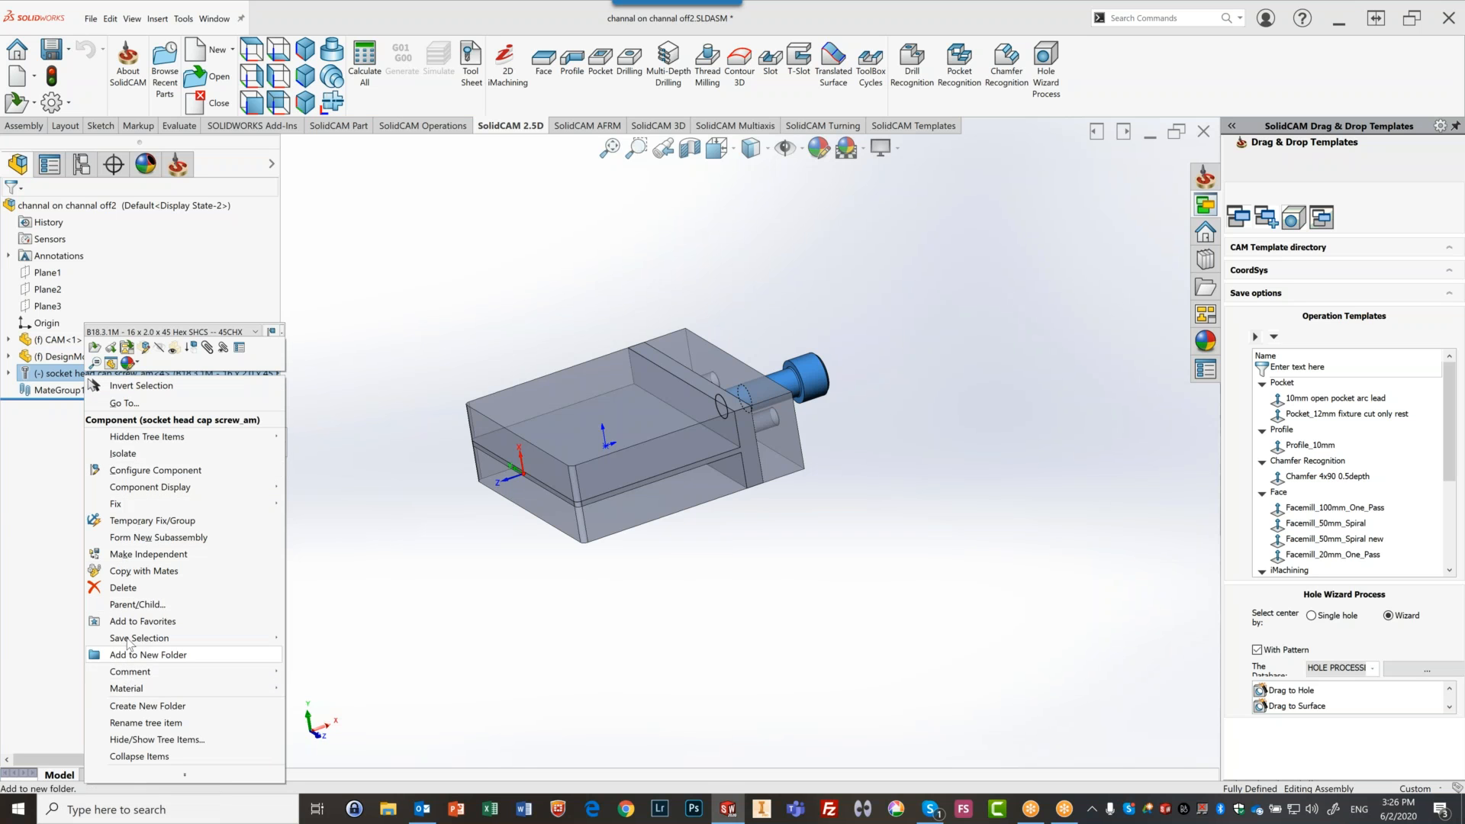
{"action": "left_click", "coordinate": [121, 589]}
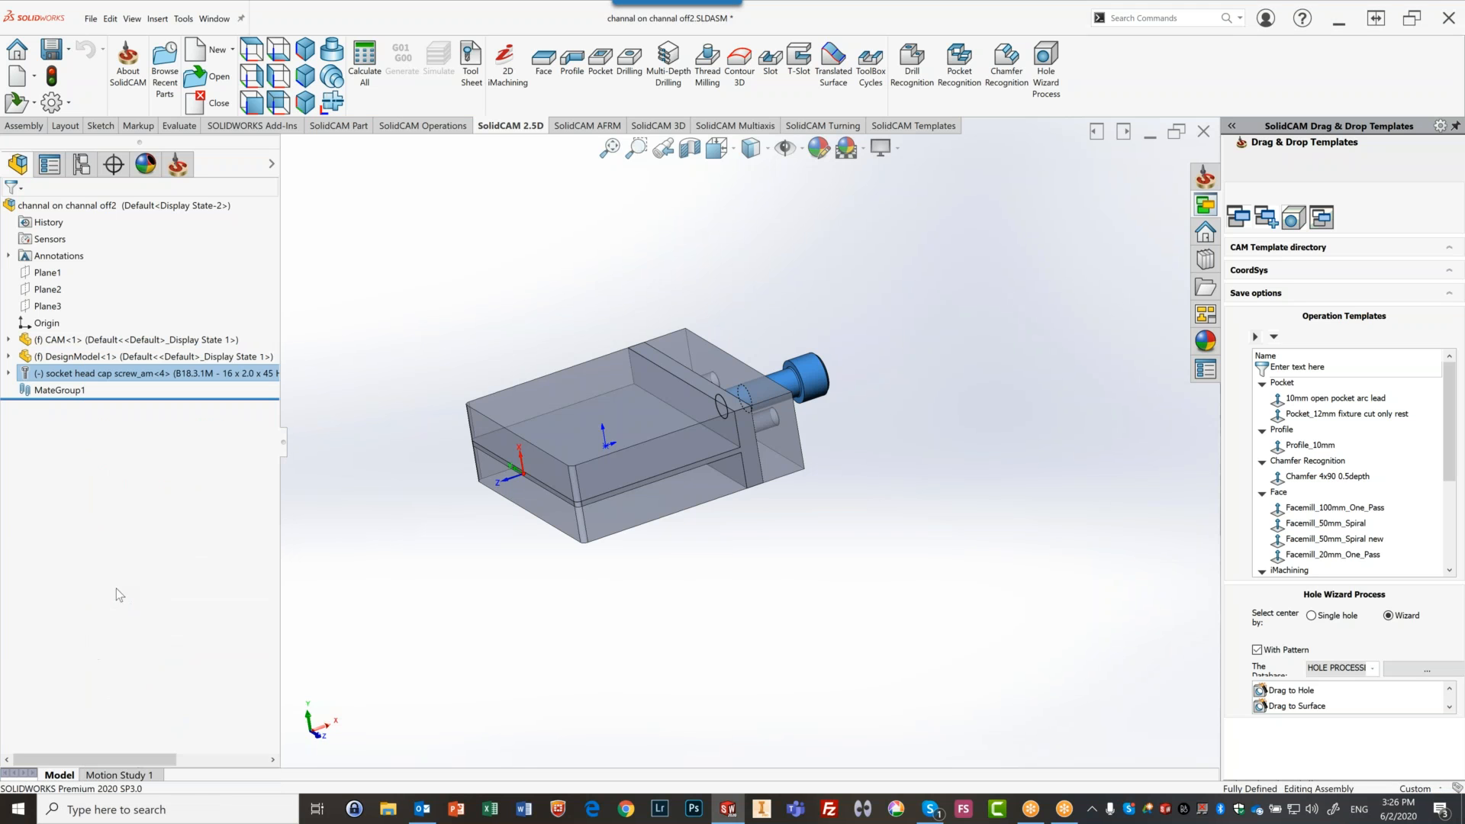
{"action": "left_click", "coordinate": [837, 319]}
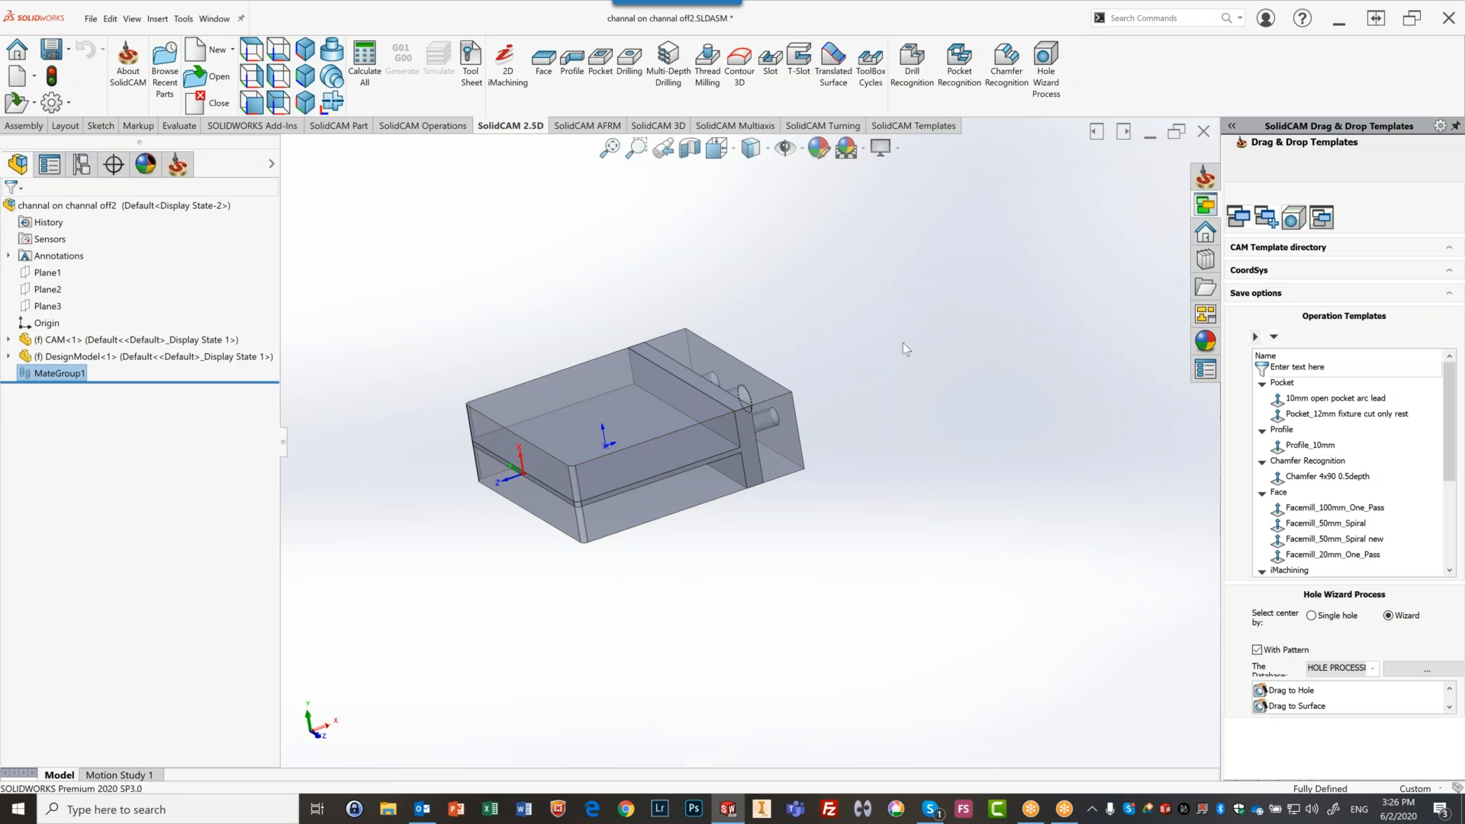
Bring up the assembly commands for working on the assembly's components
{"action": "mouse_move", "coordinate": [905, 353]}
{"action": "middle_mouse_down"}
{"action": "mouse_move", "coordinate": [883, 395]}
{"action": "mouse_move", "coordinate": [892, 362]}
{"action": "middle_mouse_up"}
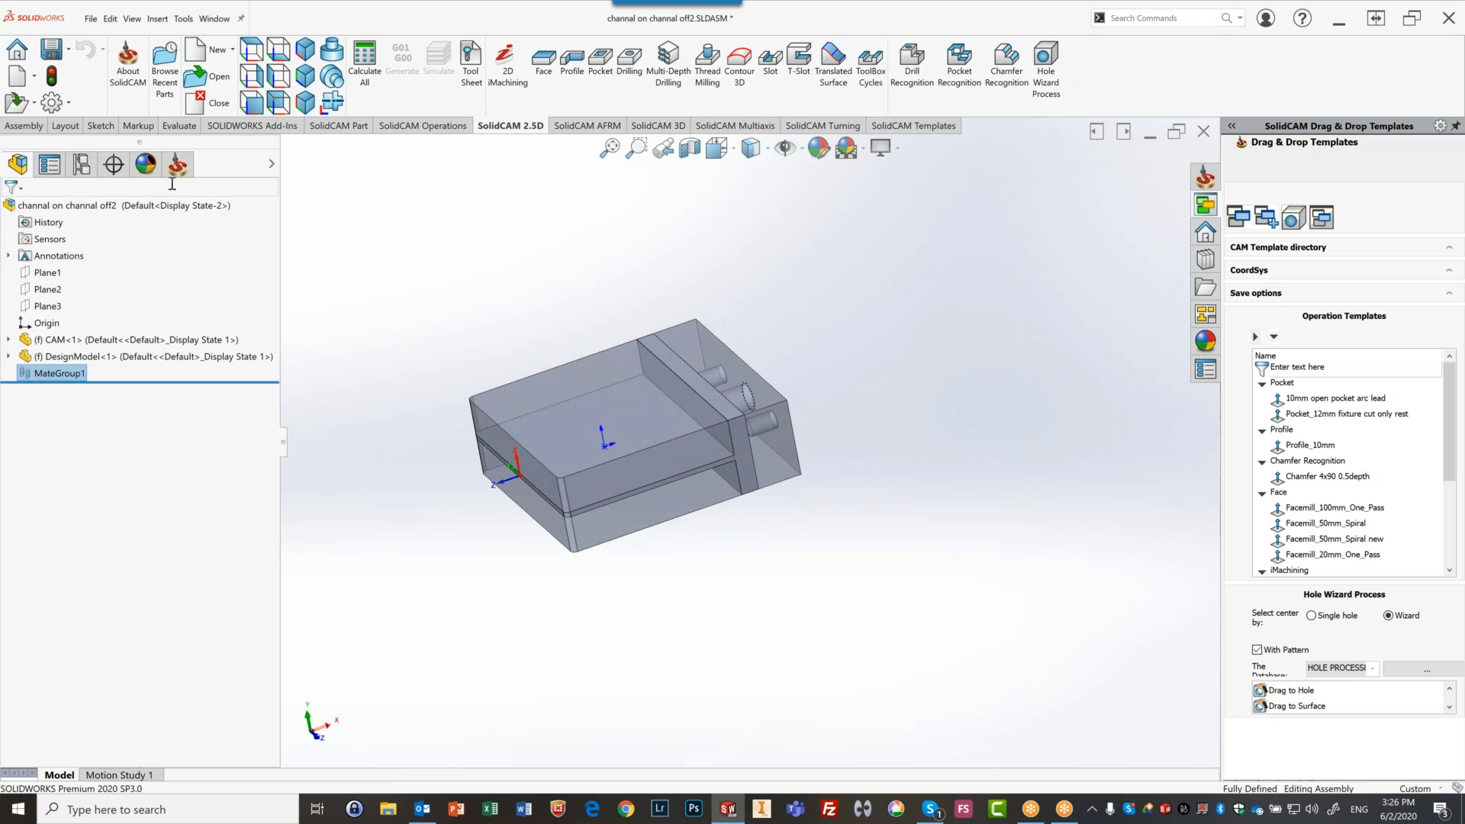
{"action": "left_click", "coordinate": [23, 126]}
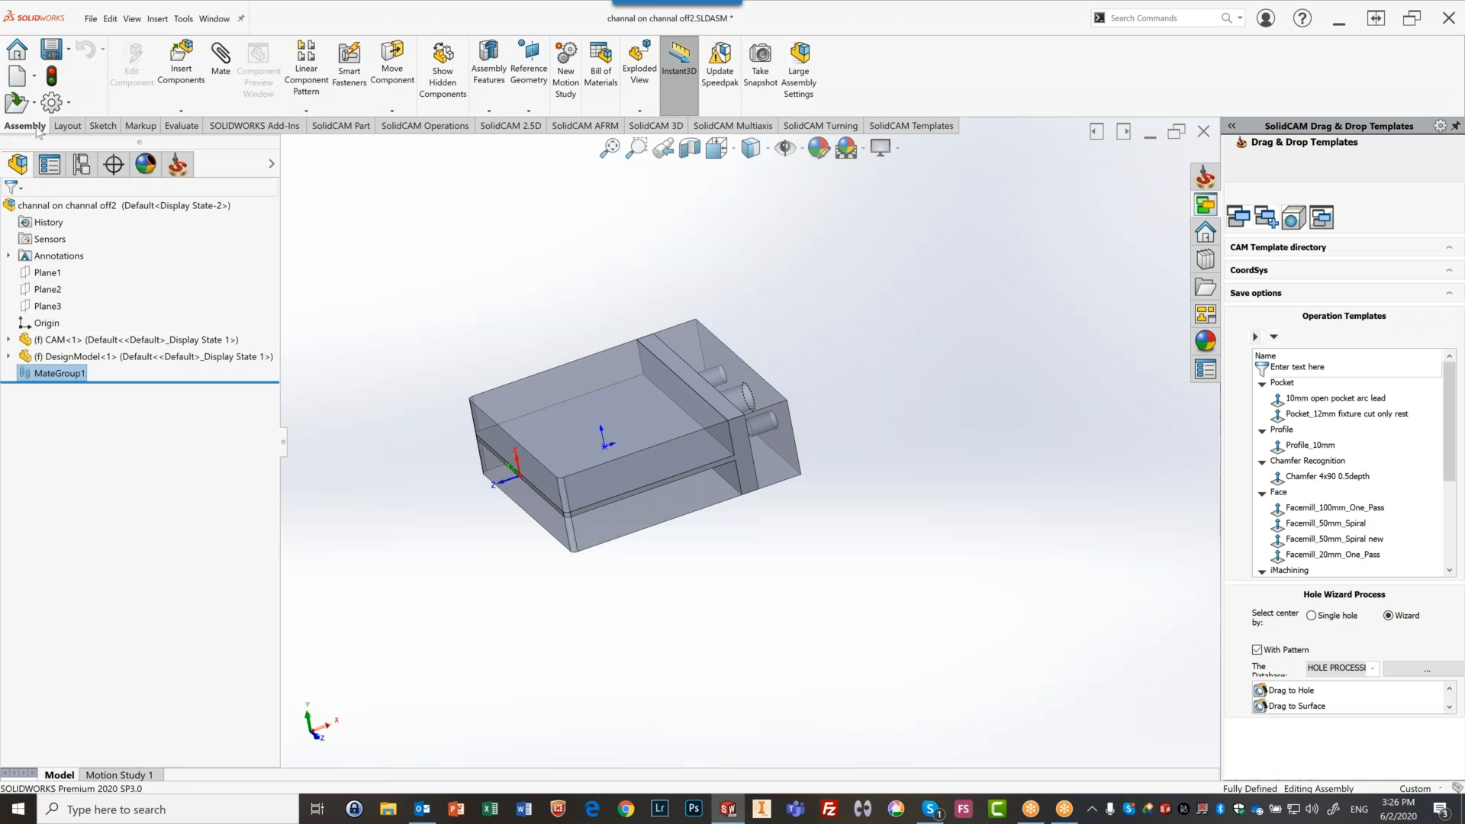
Insert the fixtureSAMPLE1.SLDPRT part from the Fixtures folder into the assembly, placed freely beside the block
{"action": "left_click", "coordinate": [188, 76]}
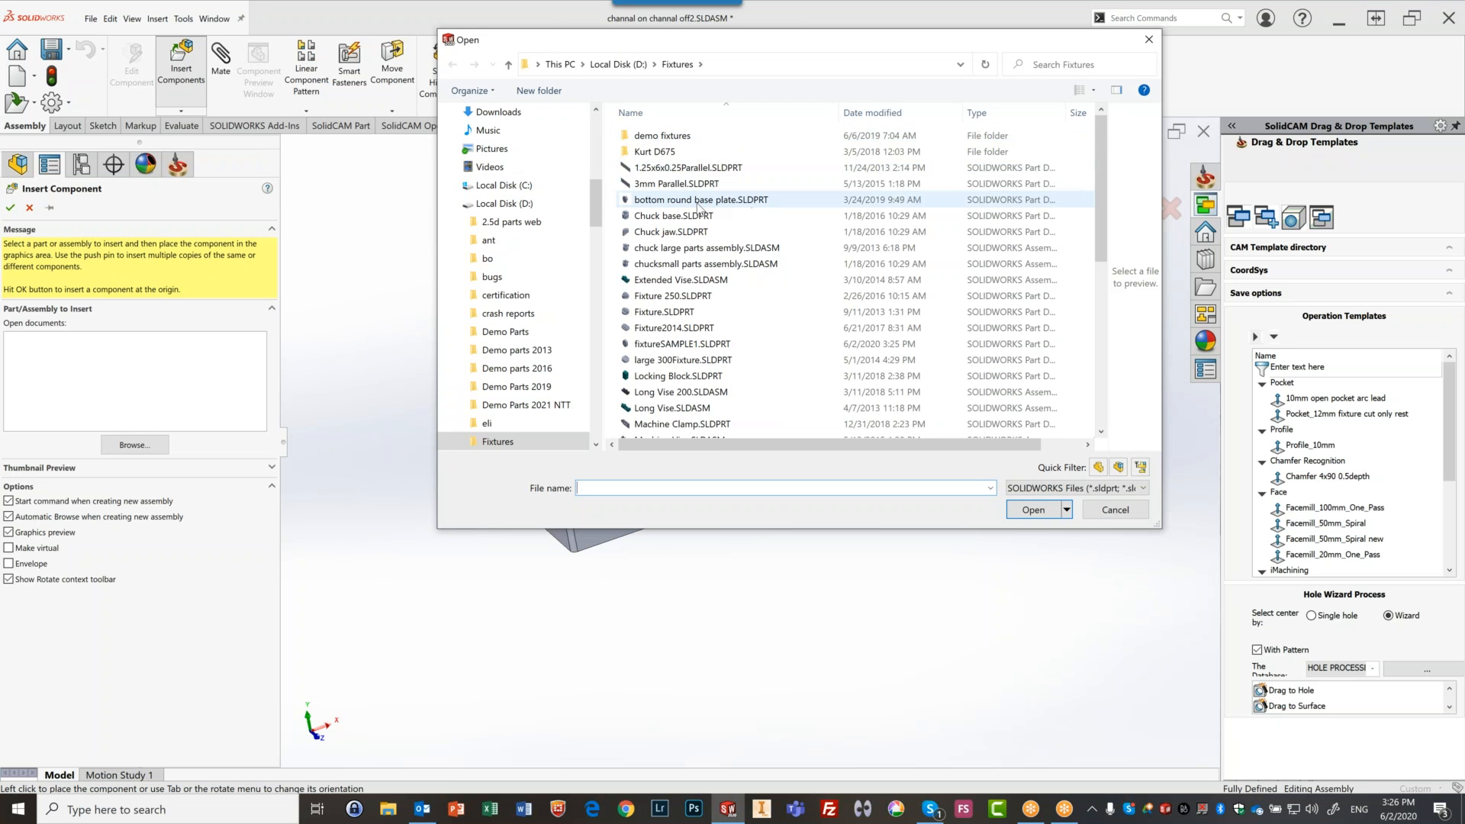
{"action": "left_click", "coordinate": [669, 347]}
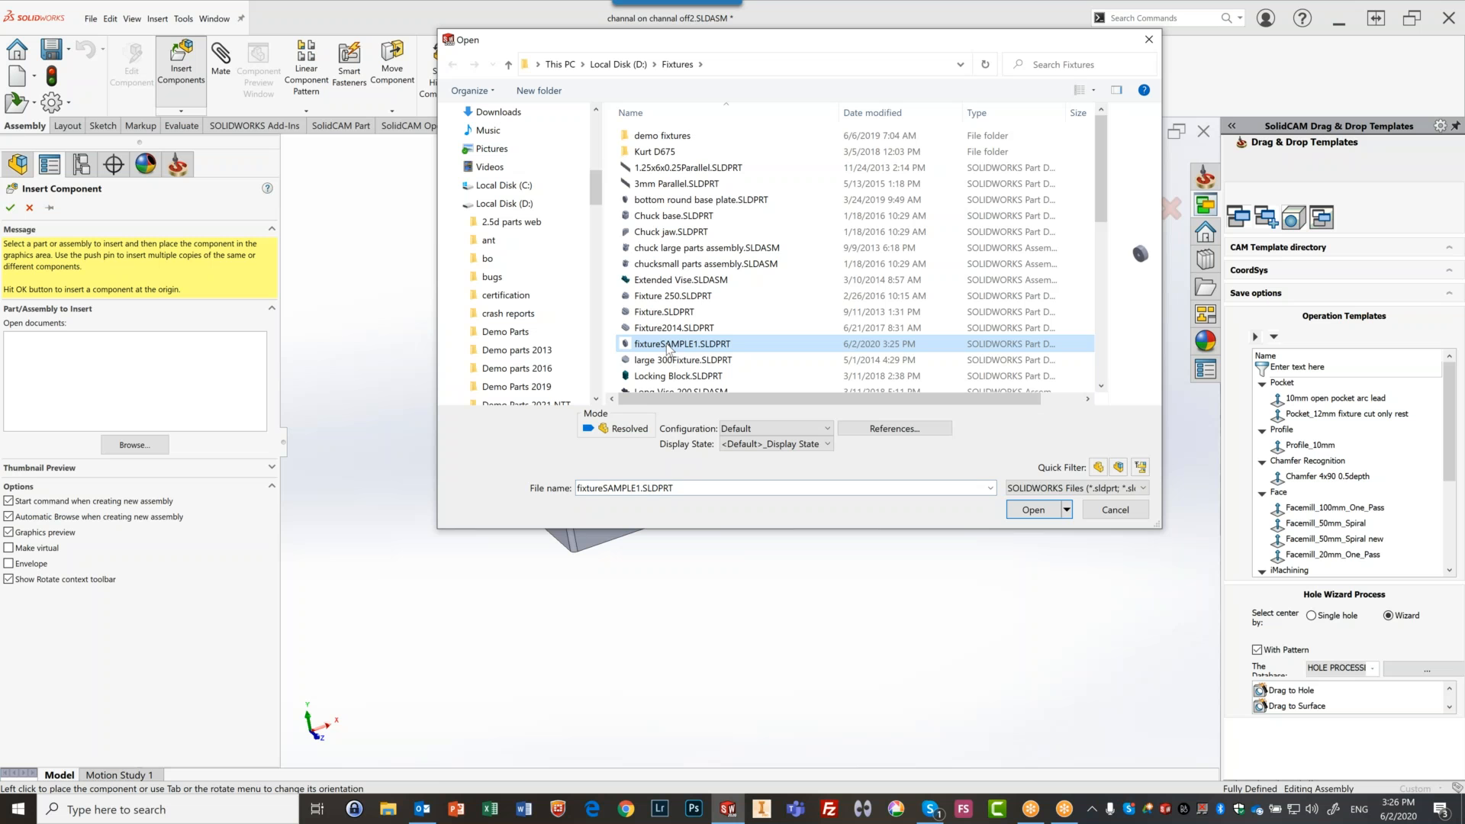
{"action": "left_click", "coordinate": [1050, 516]}
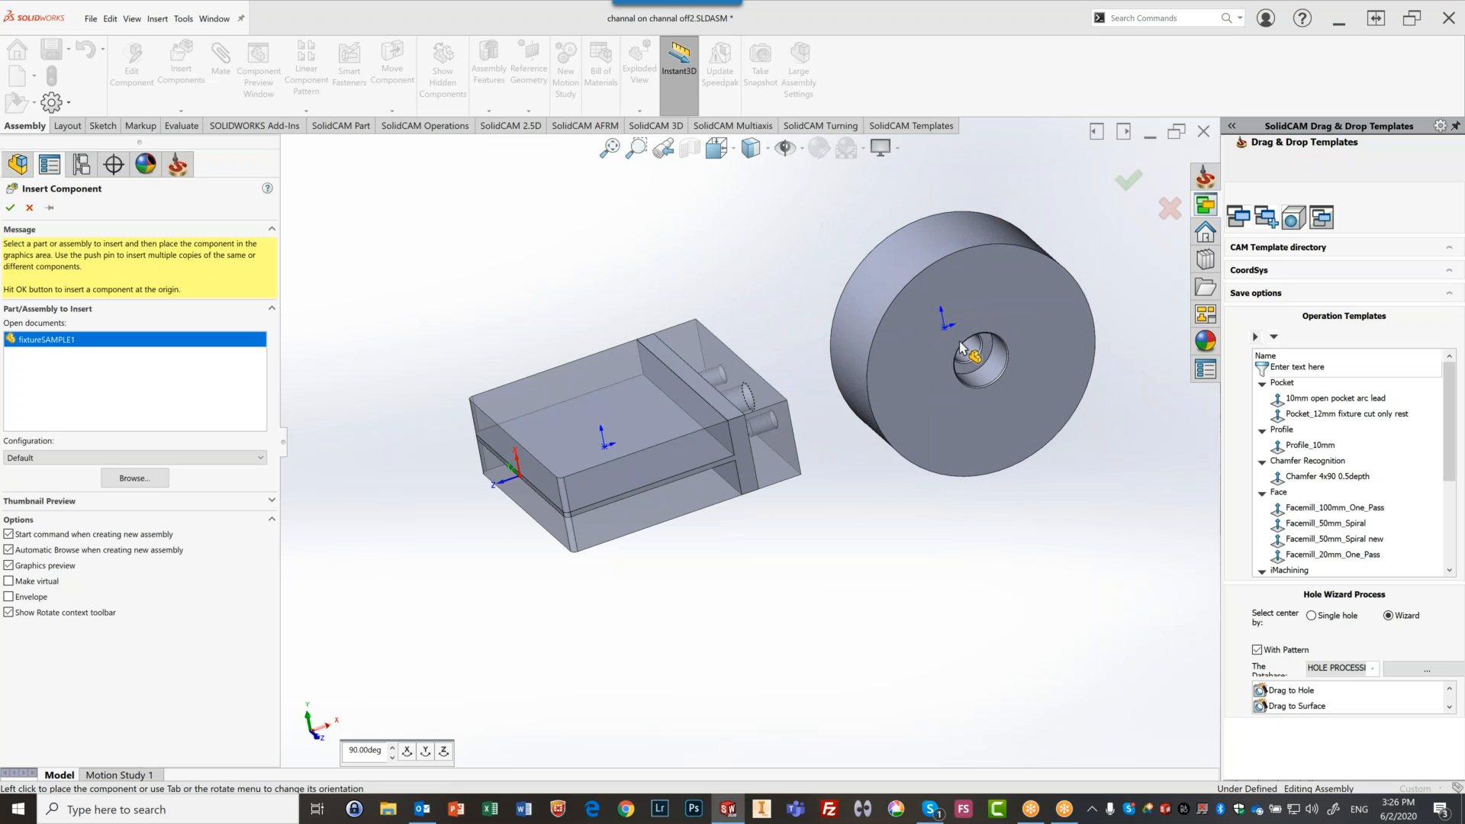
{"action": "left_click", "coordinate": [964, 340]}
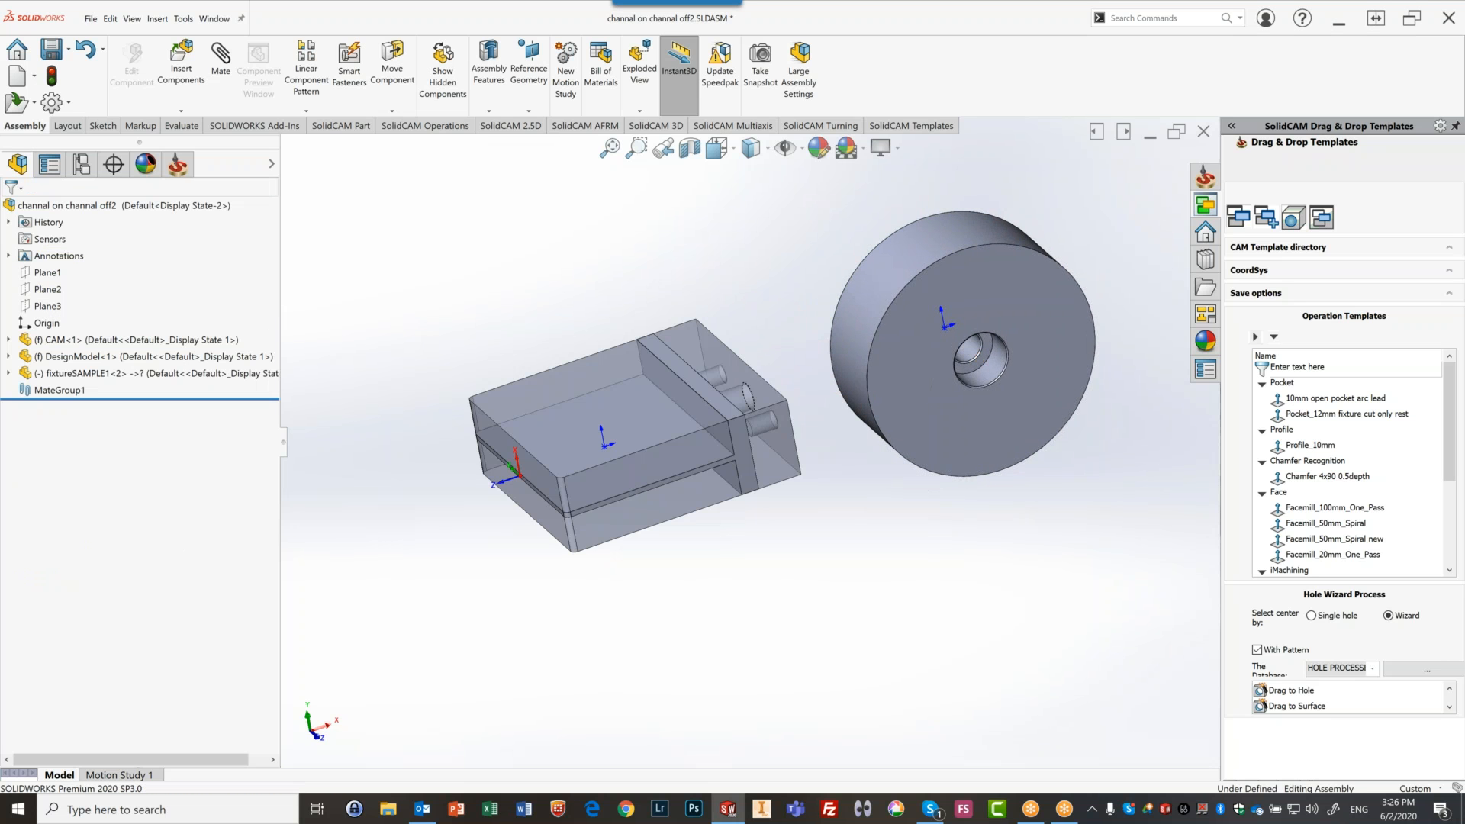
Begin a mate with the cylindrical face of one of the fixture's small pins selected
{"action": "middle_click_drag", "start_coordinate": [734, 269], "coordinate": [689, 467]}
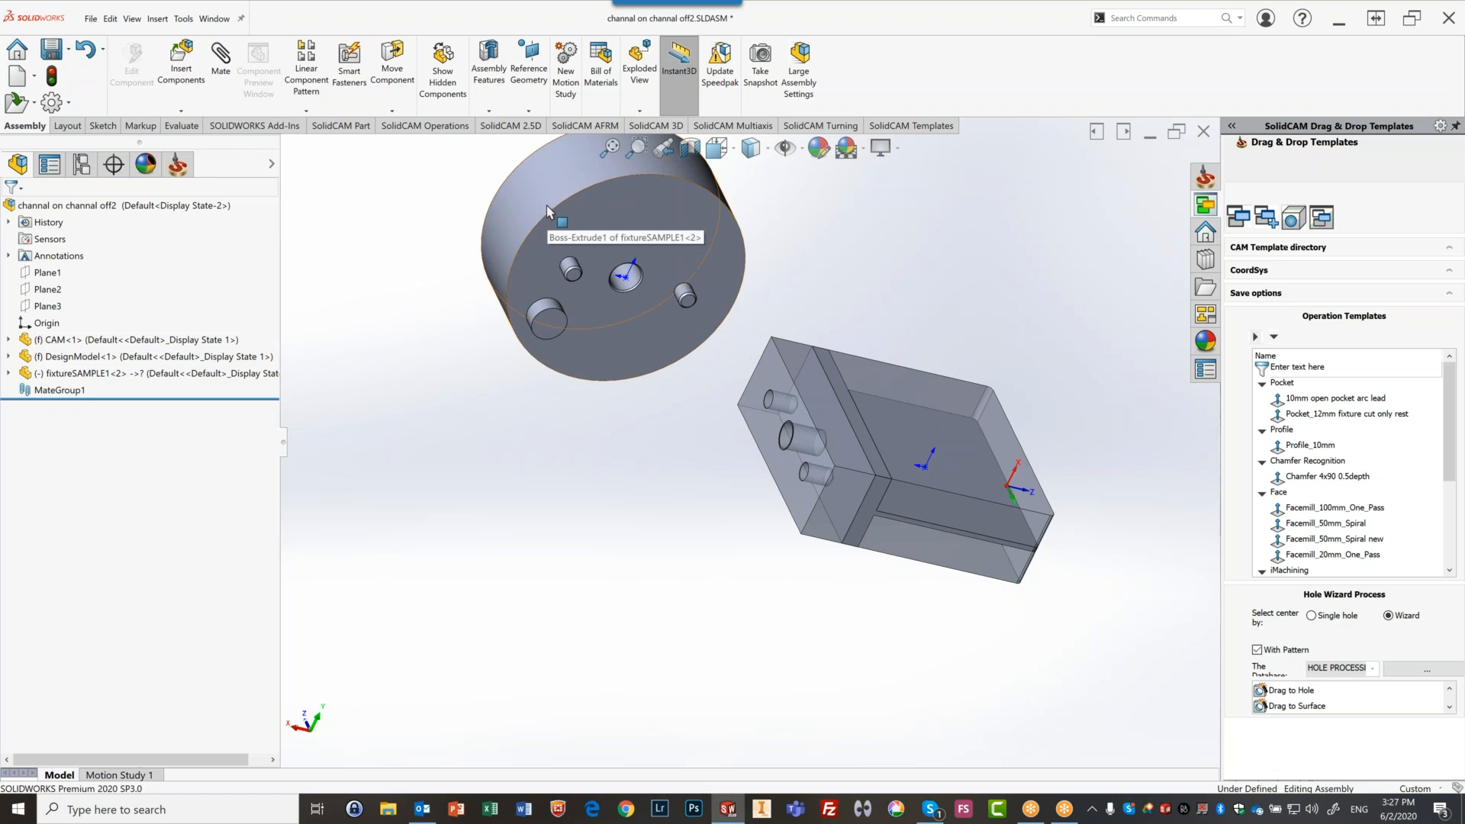
{"action": "left_click", "coordinate": [221, 56]}
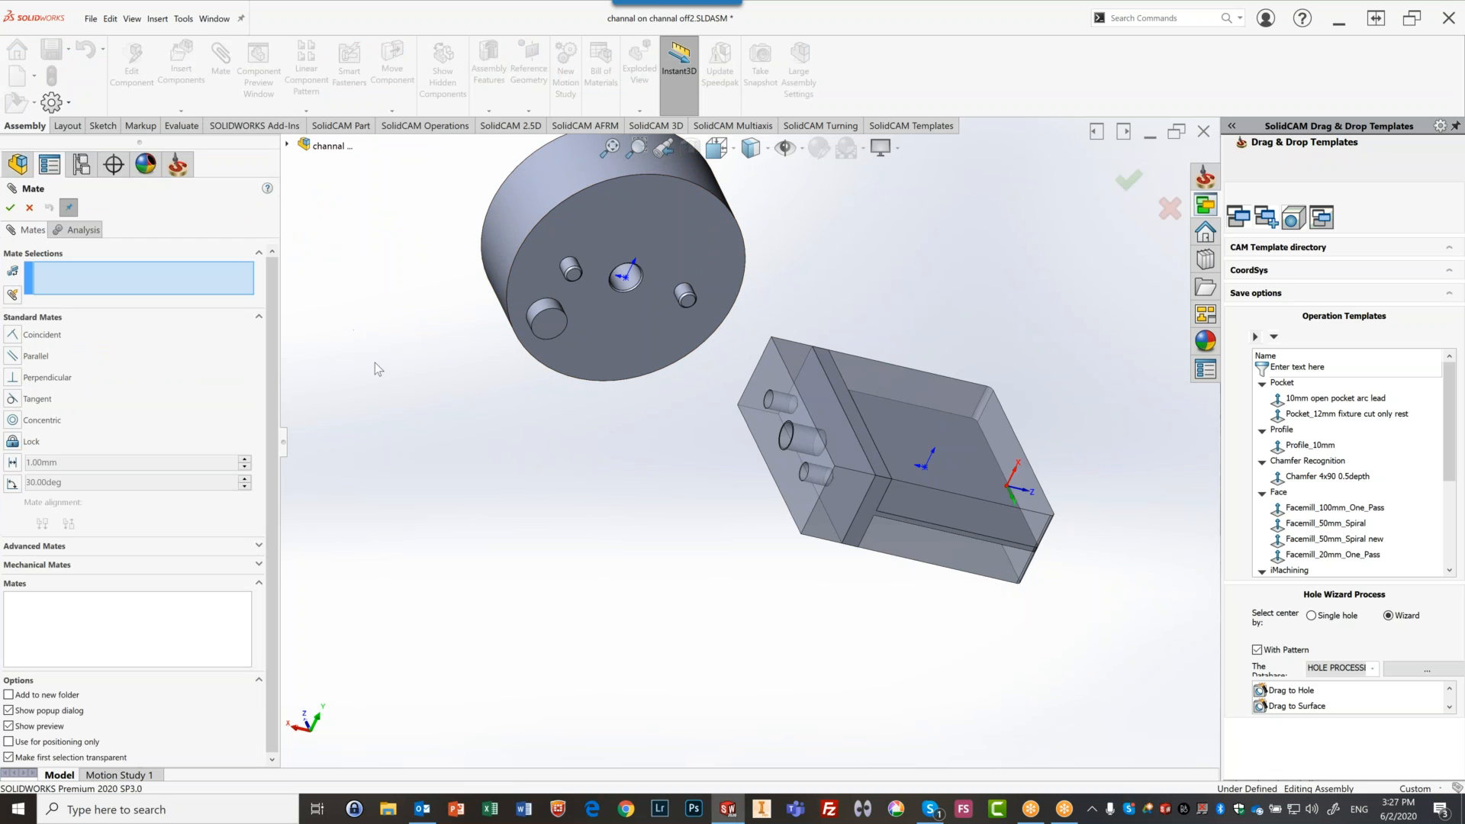
{"action": "scroll", "coordinate": [701, 384], "scroll_direction": "down", "scroll_amount": 3}
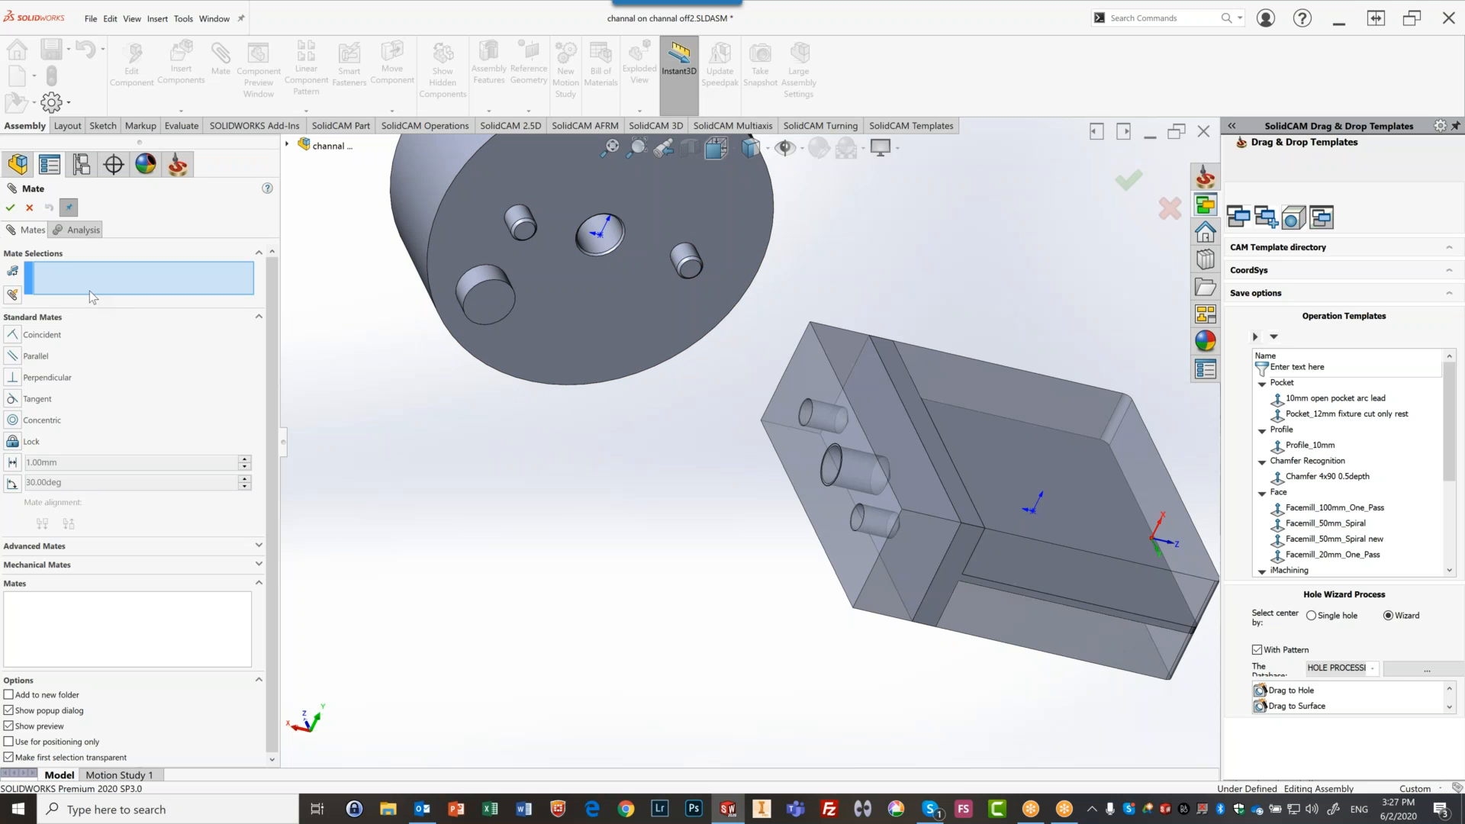
{"action": "left_click", "coordinate": [687, 259]}
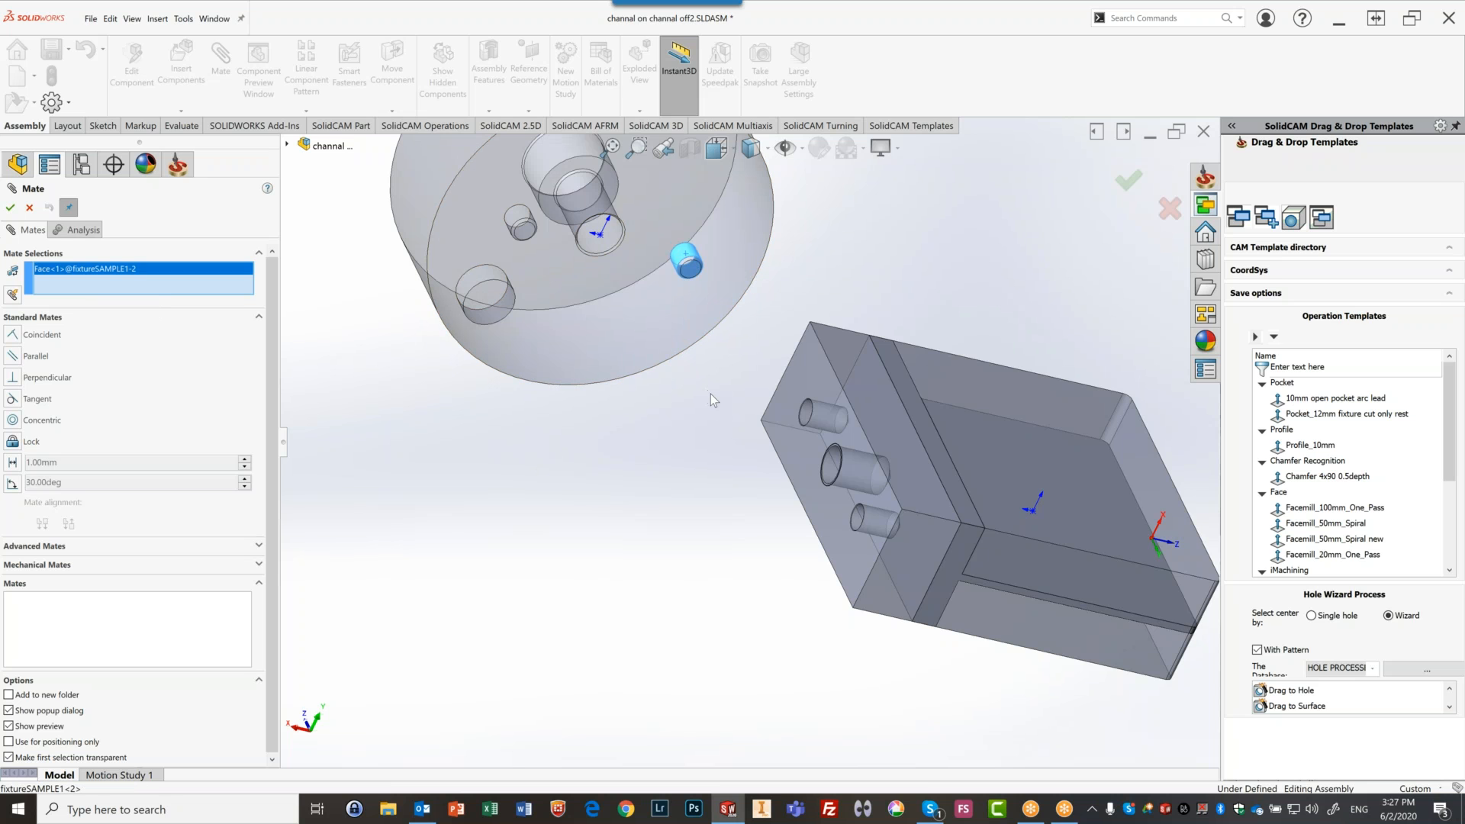
{"action": "scroll", "coordinate": [823, 486], "scroll_direction": "down", "scroll_amount": 2}
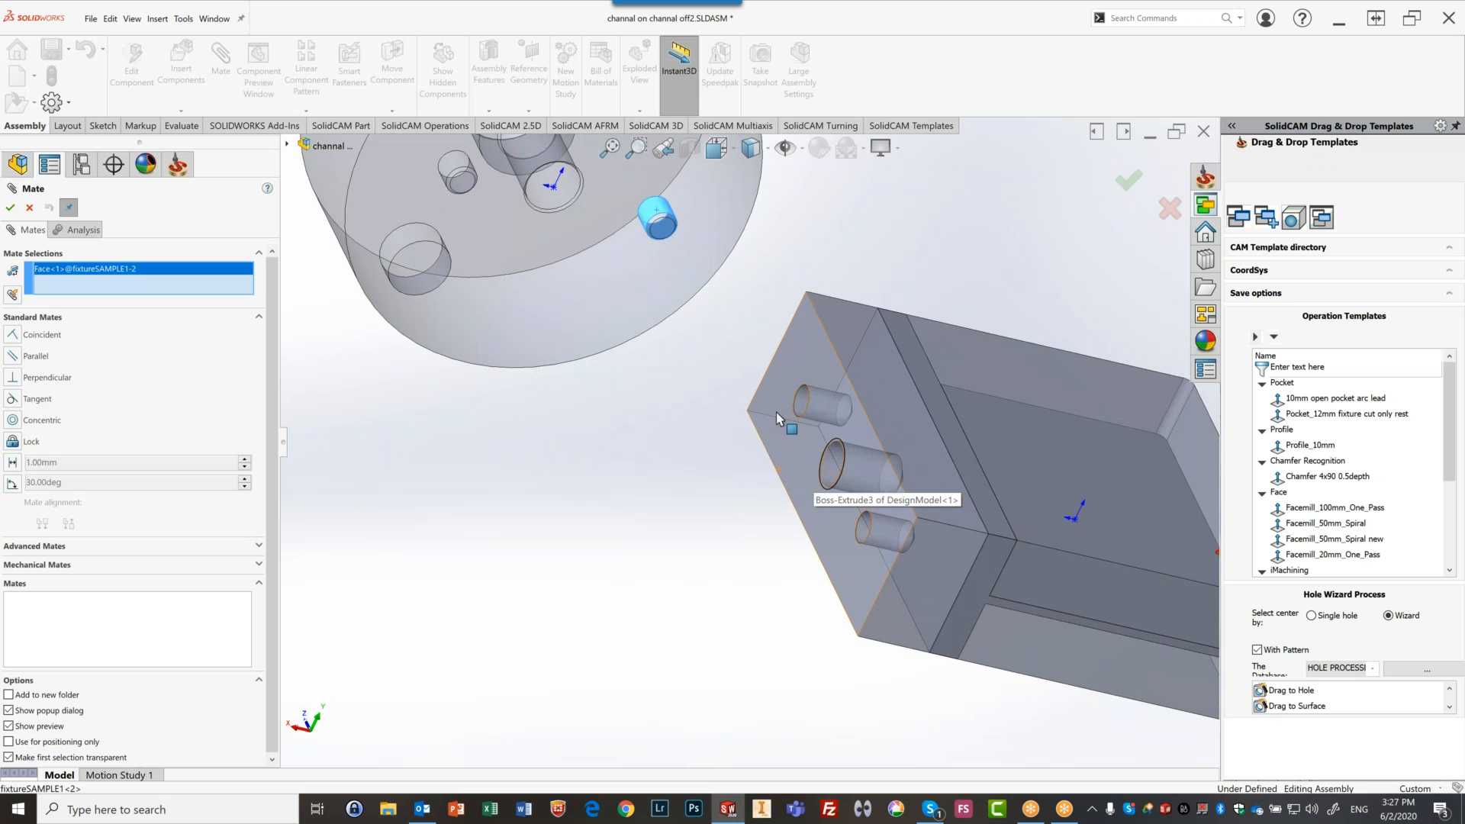
{"action": "left_click", "coordinate": [810, 398]}
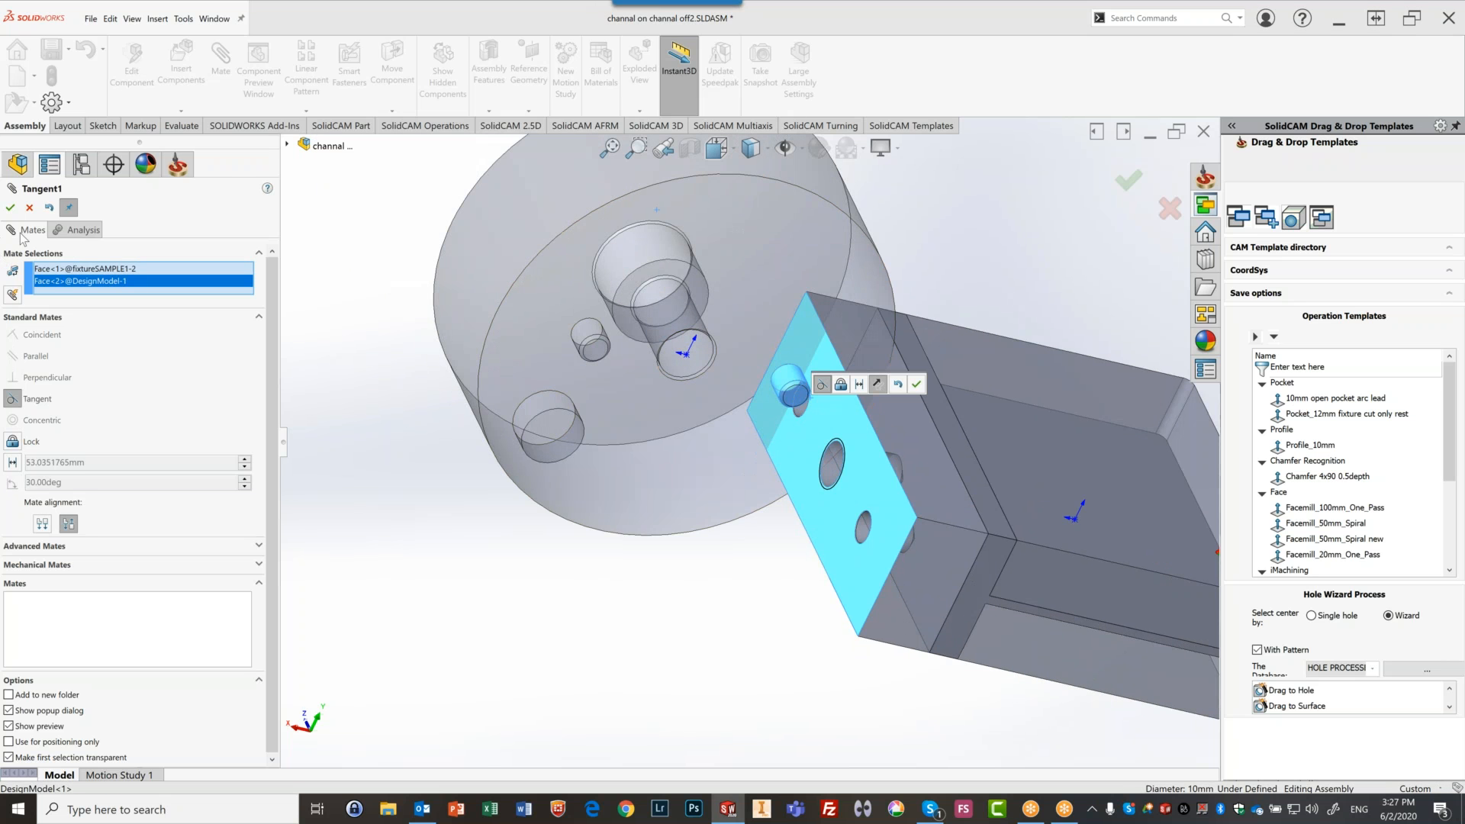
{"action": "right_click", "coordinate": [107, 283]}
{"action": "left_click", "coordinate": [134, 308]}
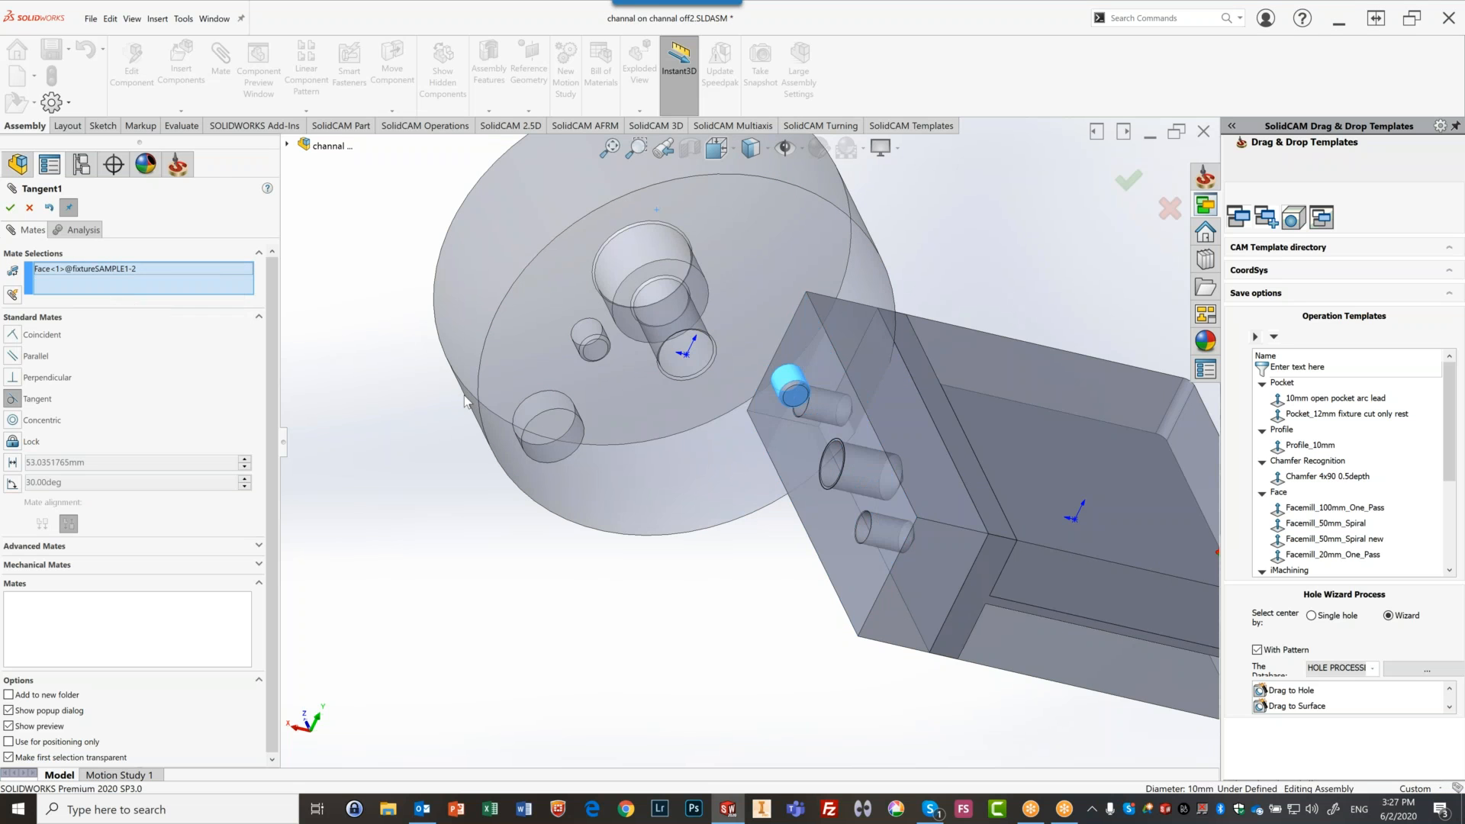
Mate the selected fixture pin concentric with the matching small hole in the block's end face, with the mate alignment flipped
{"action": "scroll", "coordinate": [803, 423], "scroll_direction": "down", "scroll_amount": 2}
{"action": "scroll", "coordinate": [804, 422], "scroll_direction": "down", "scroll_amount": 1}
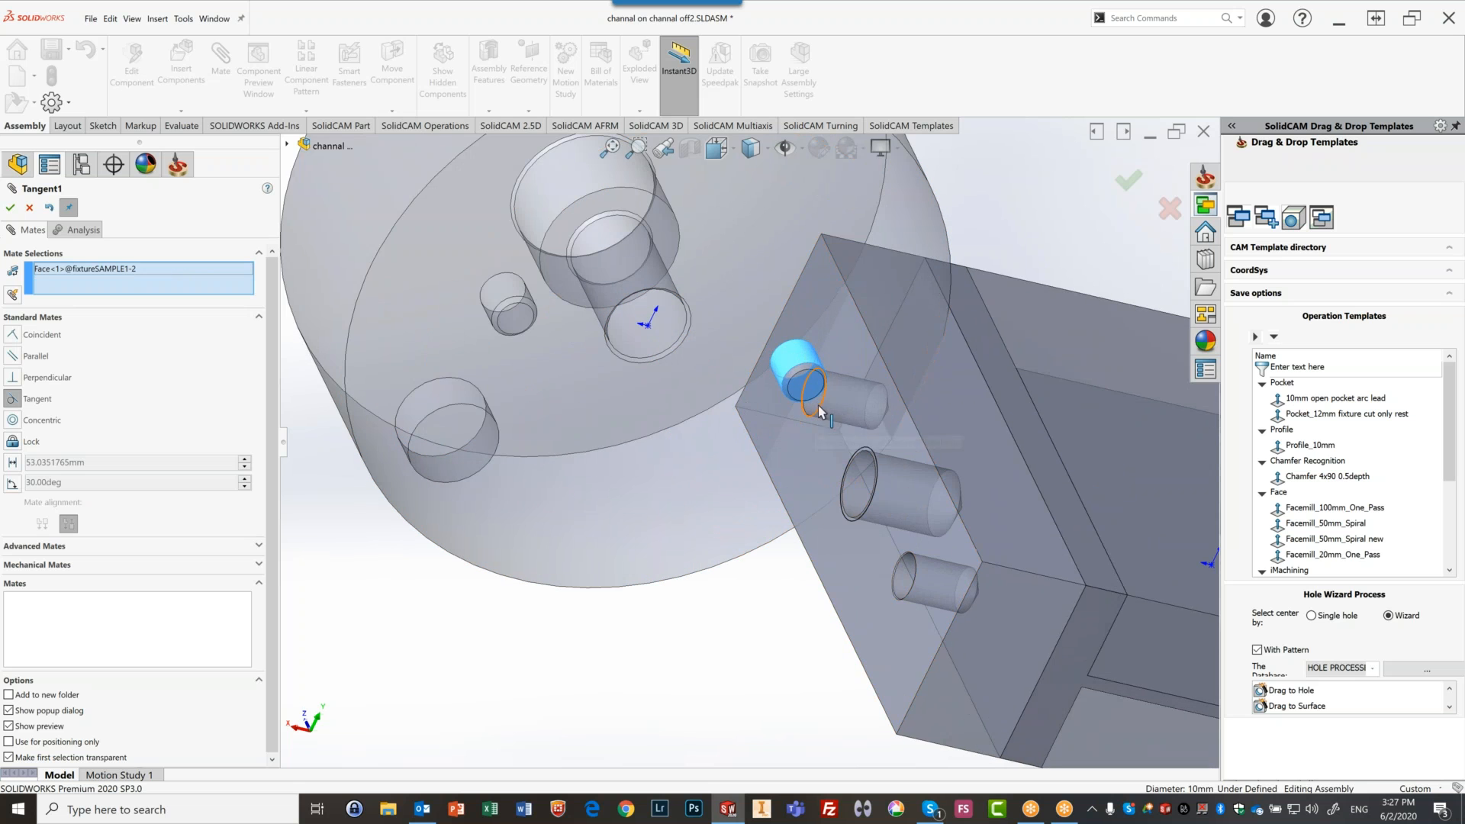
{"action": "left_click", "coordinate": [815, 414]}
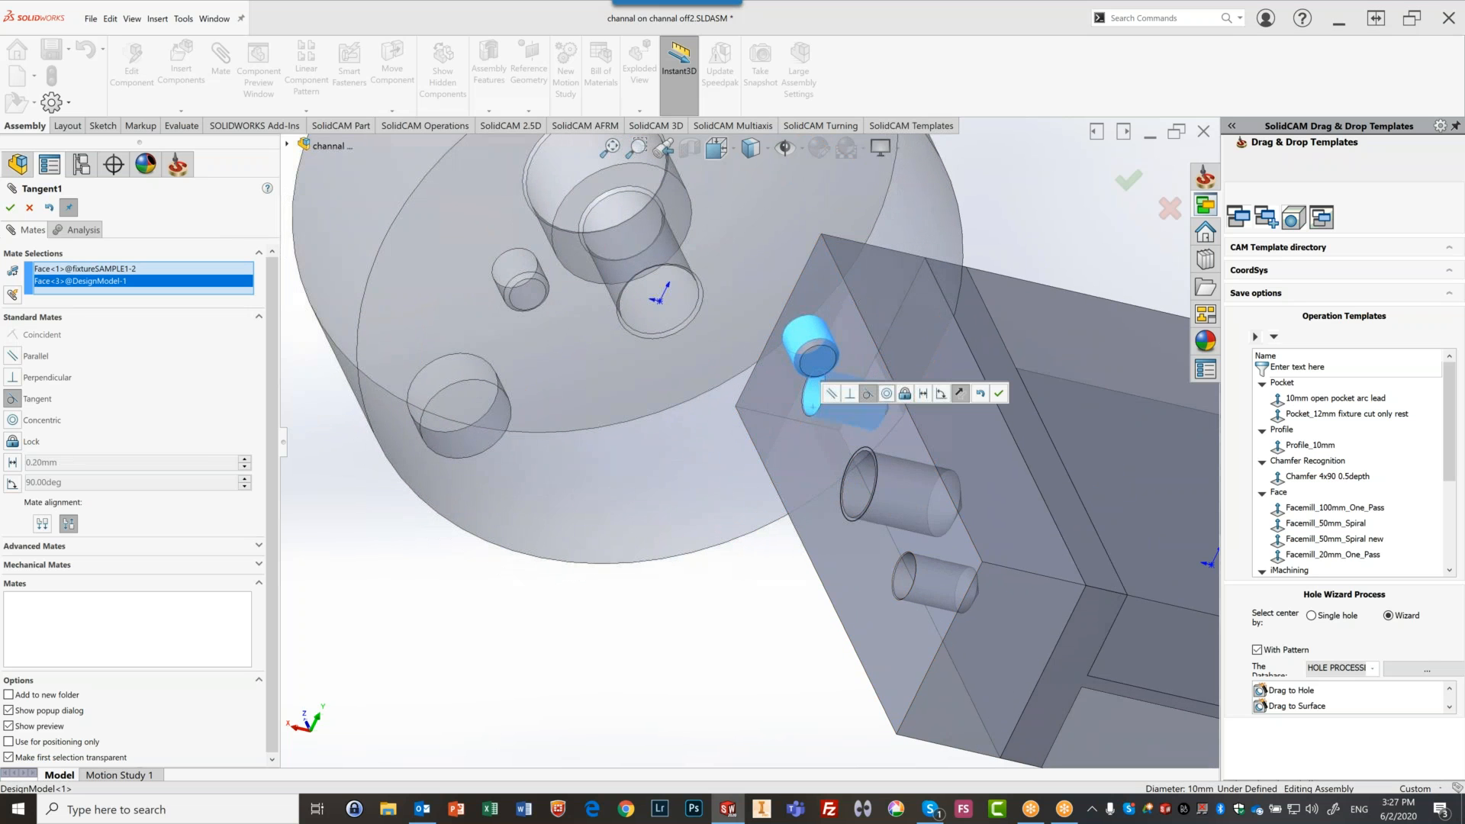
{"action": "left_click", "coordinate": [13, 421]}
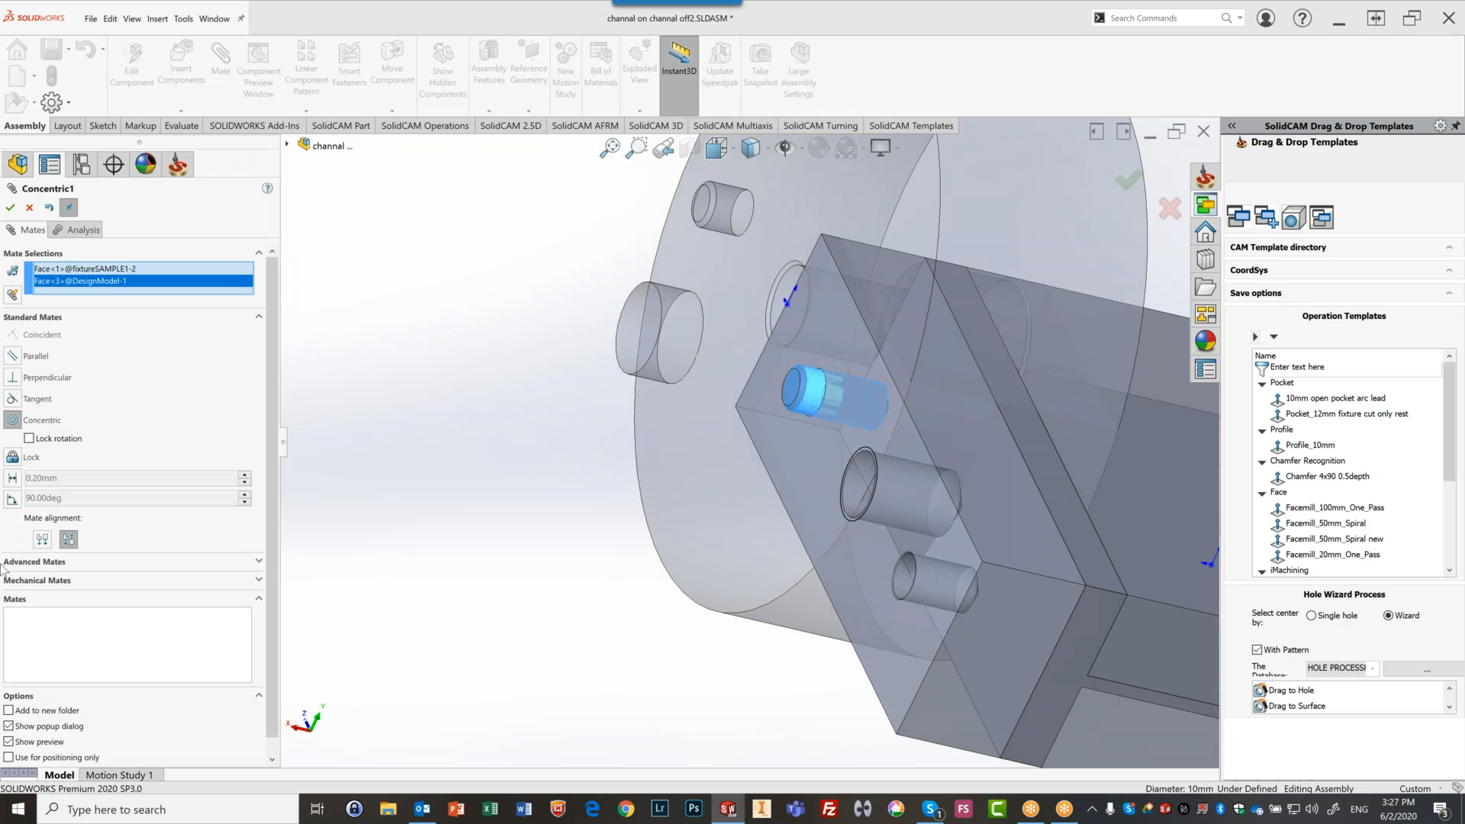
{"action": "left_click", "coordinate": [44, 540]}
{"action": "middle_click_drag", "start_coordinate": [767, 595], "coordinate": [720, 551]}
{"action": "scroll", "coordinate": [896, 673], "scroll_direction": "down", "scroll_amount": 2}
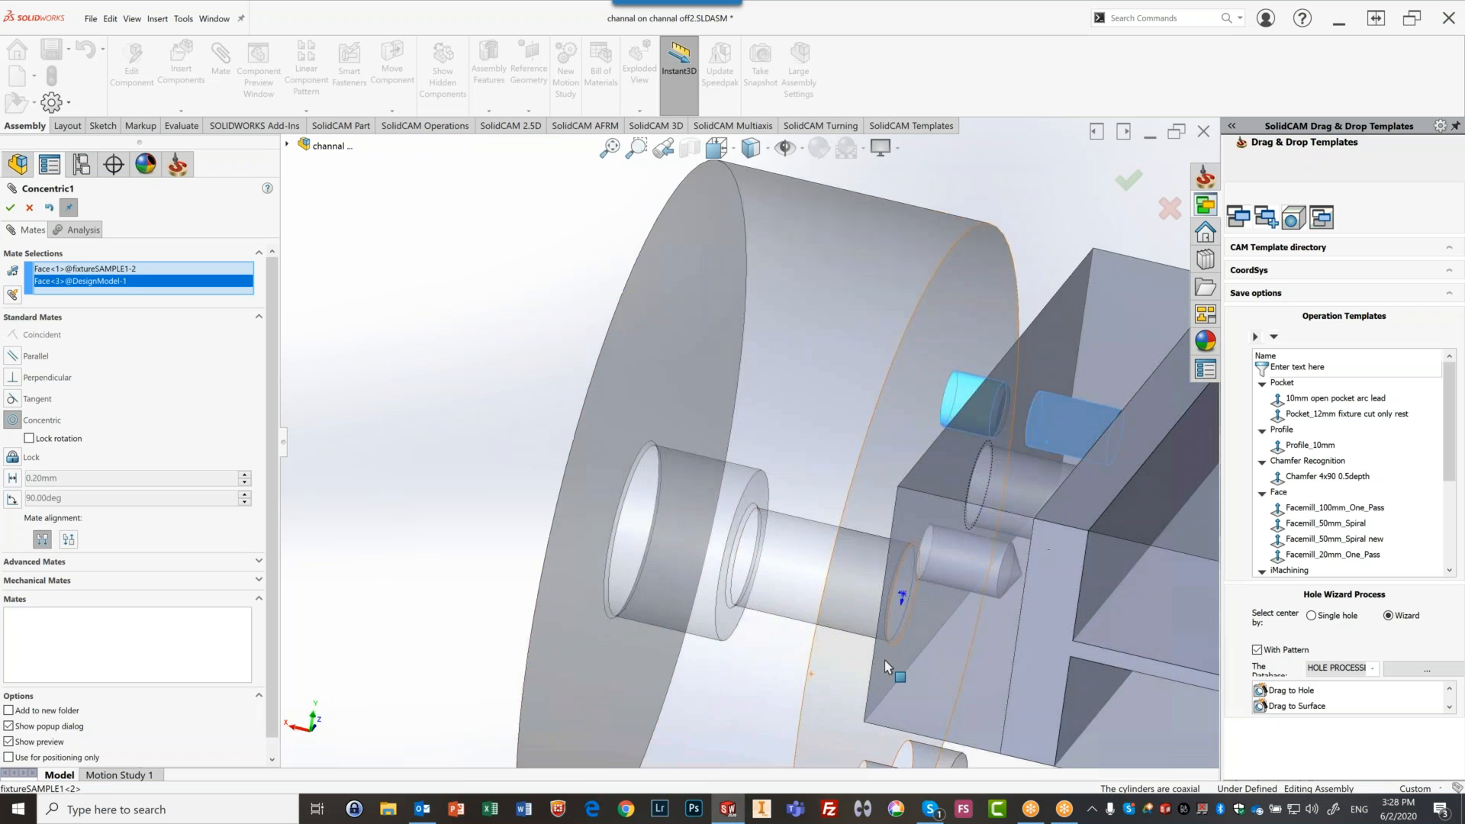
{"action": "scroll", "coordinate": [918, 643], "scroll_direction": "up", "scroll_amount": 1}
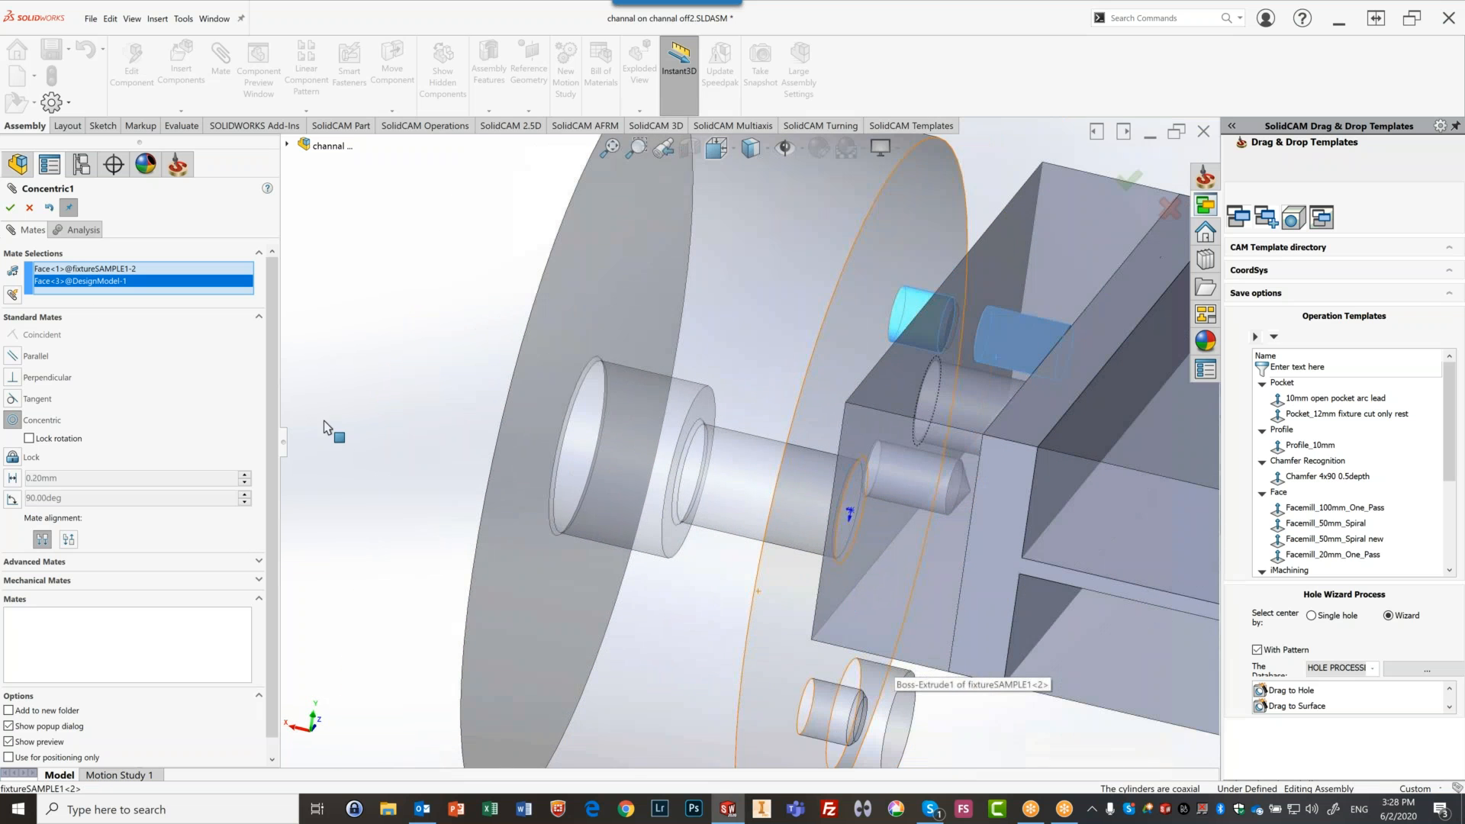
{"action": "left_click", "coordinate": [10, 207]}
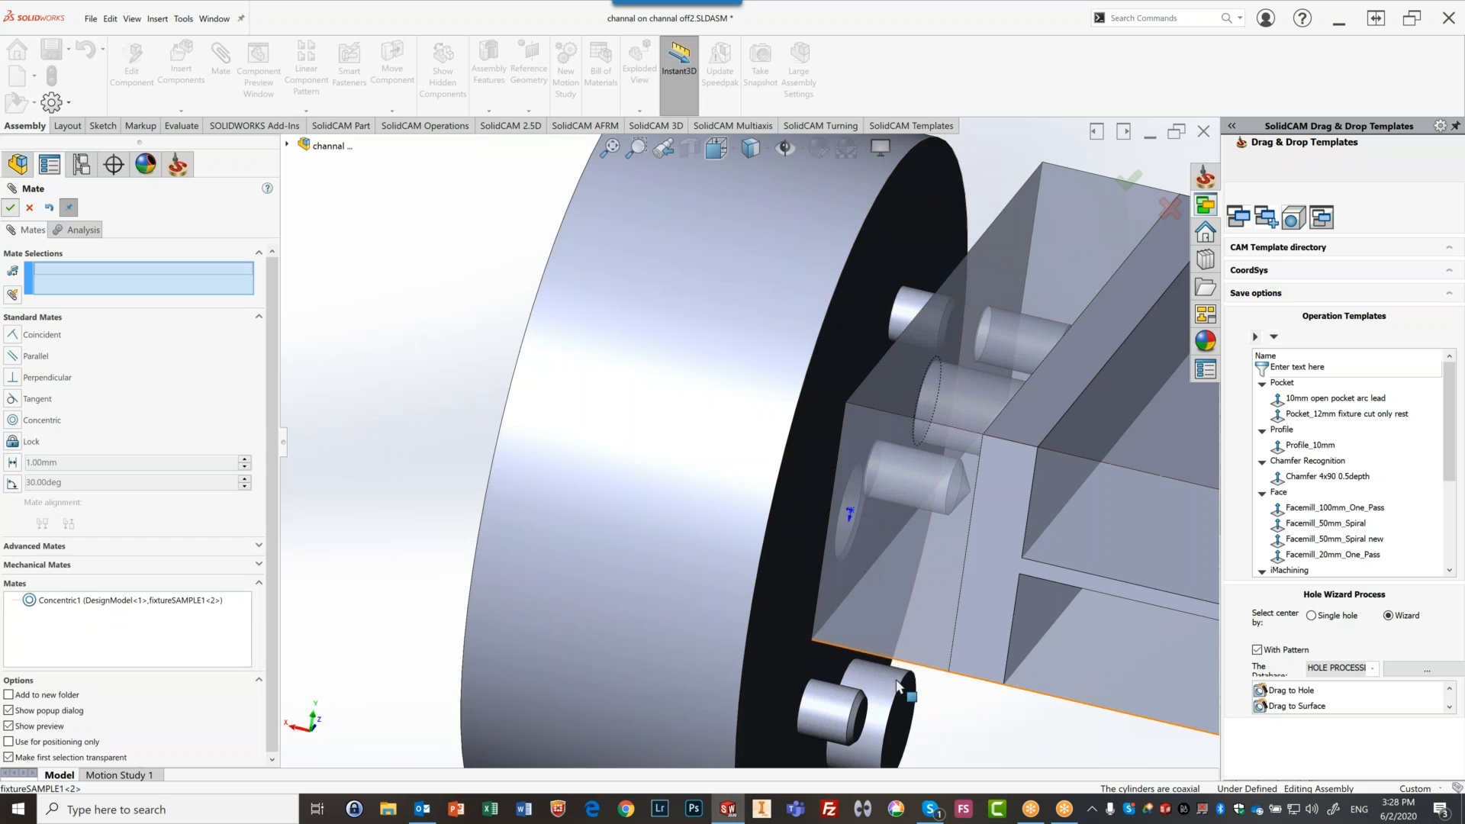
Add a concentric mate between the block's other 10 mm hole and the fixture's second small pin
{"action": "scroll", "coordinate": [919, 706], "scroll_direction": "down", "scroll_amount": 2}
{"action": "middle_click_drag", "start_coordinate": [838, 601], "coordinate": [786, 451]}
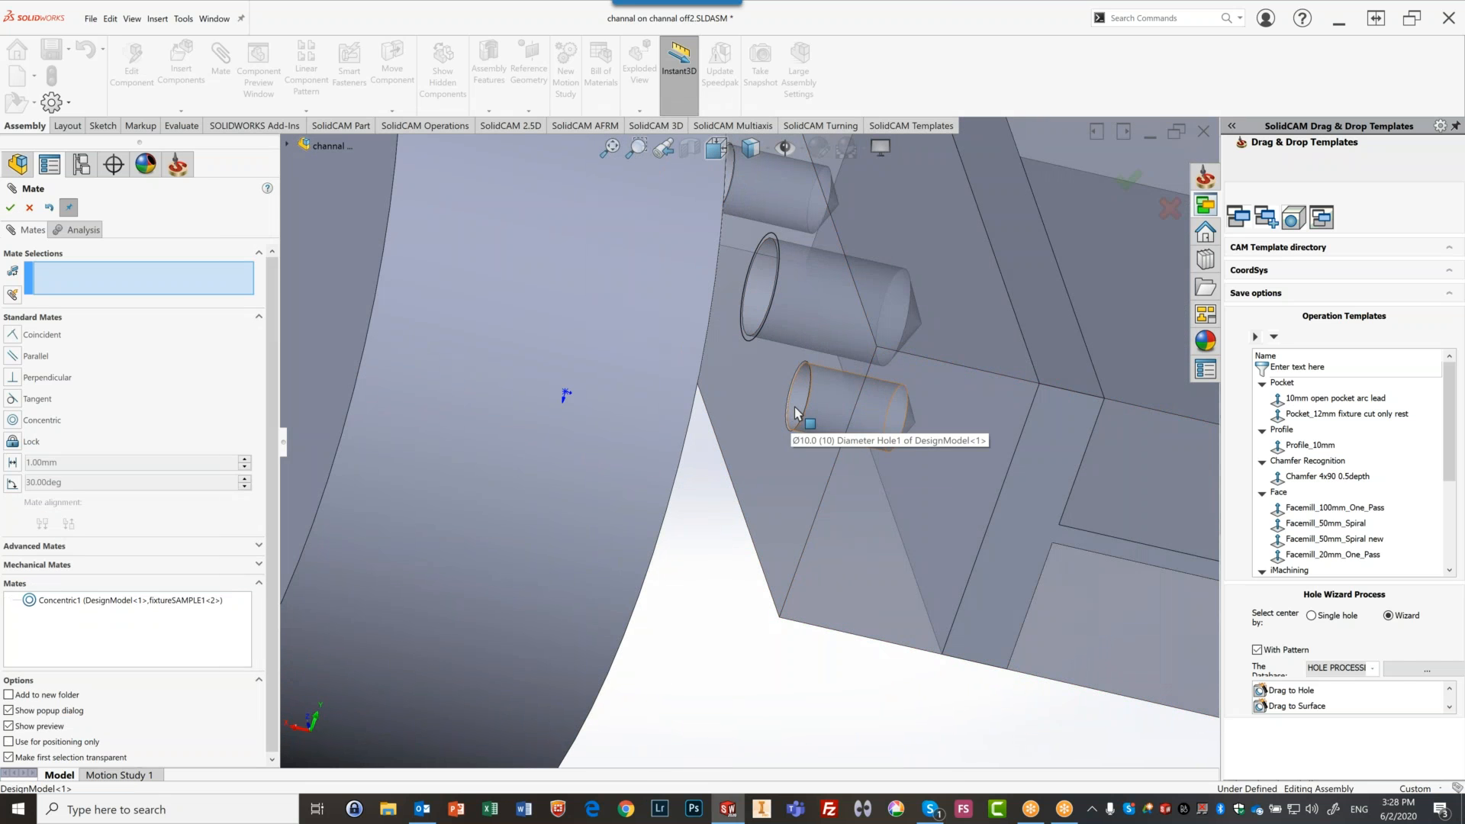
{"action": "left_click", "coordinate": [797, 410]}
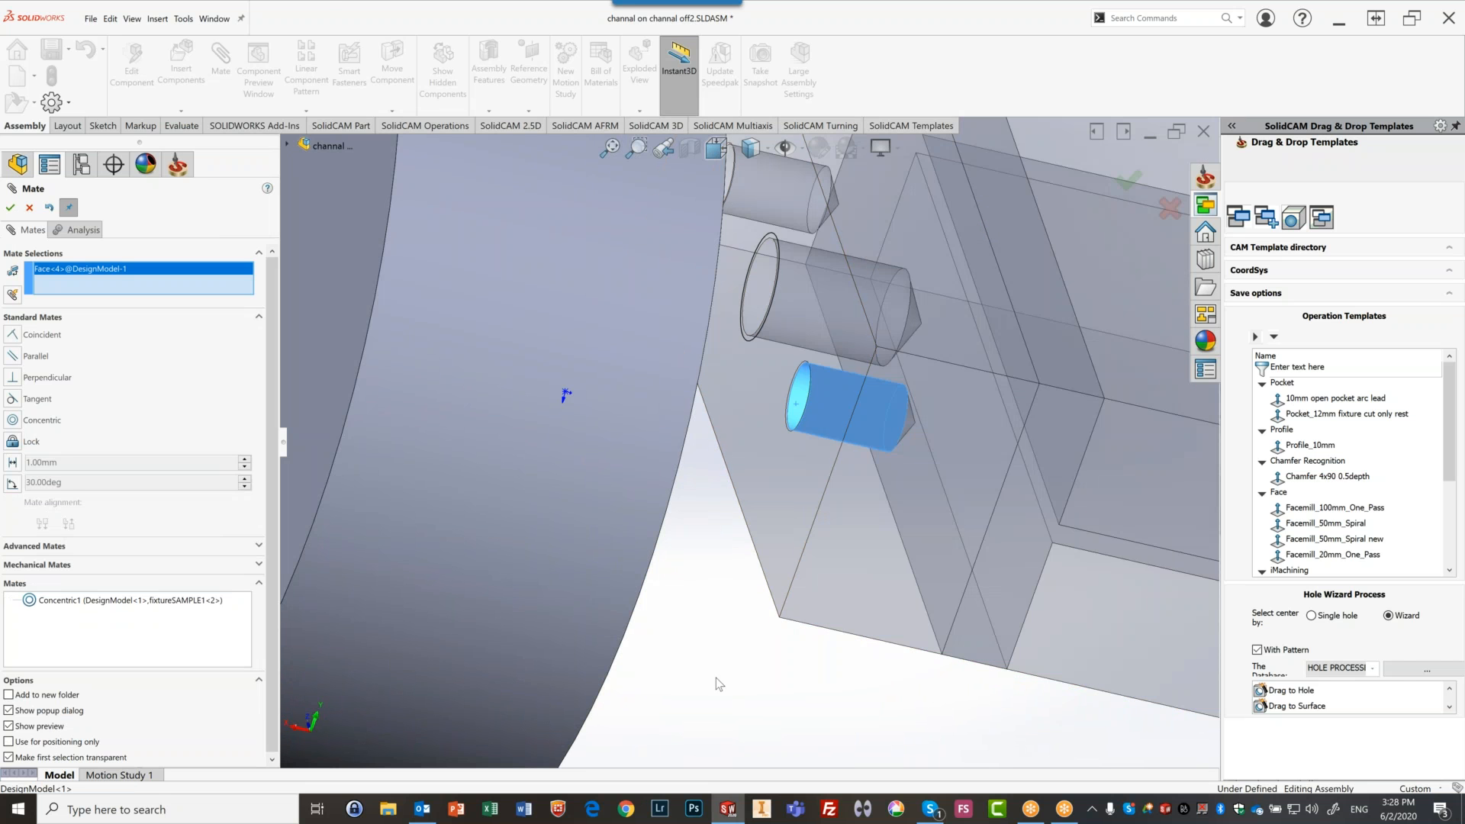
{"action": "middle_click_drag", "start_coordinate": [672, 629], "coordinate": [771, 645]}
{"action": "scroll", "coordinate": [790, 653], "scroll_direction": "up", "scroll_amount": 4}
{"action": "scroll", "coordinate": [778, 646], "scroll_direction": "down", "scroll_amount": 4}
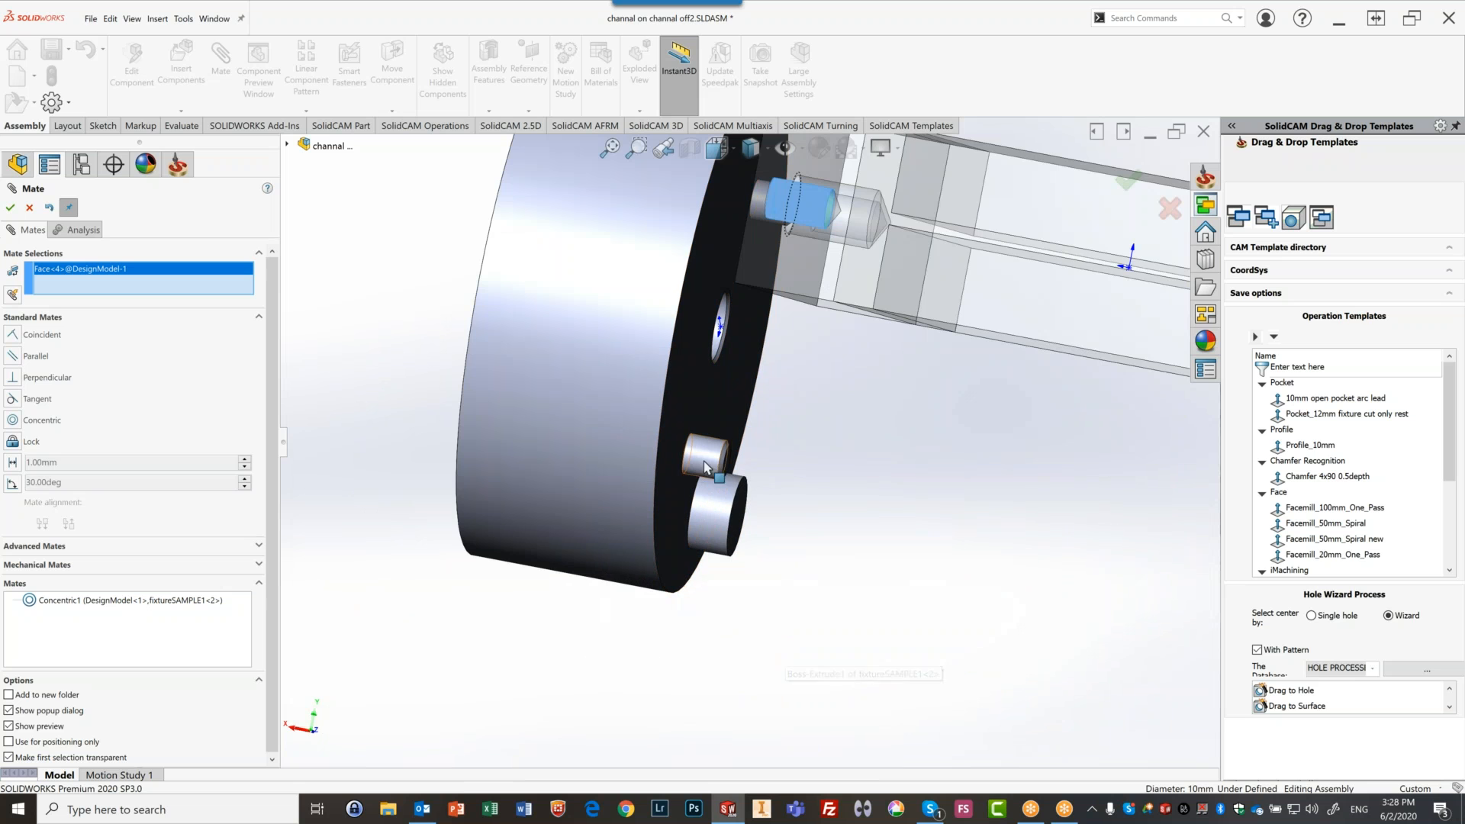
{"action": "left_click", "coordinate": [709, 462]}
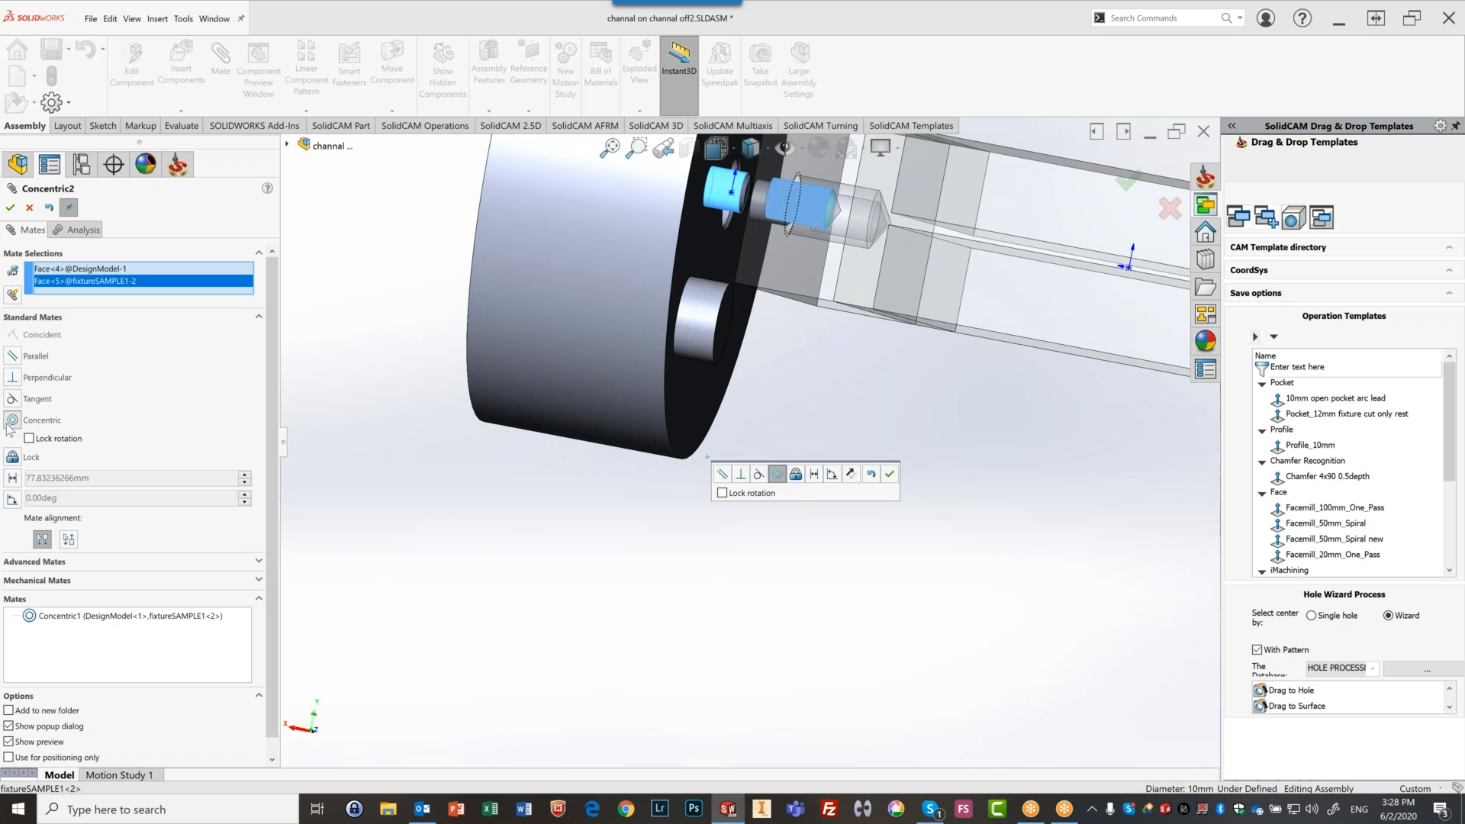
{"action": "left_click", "coordinate": [11, 207]}
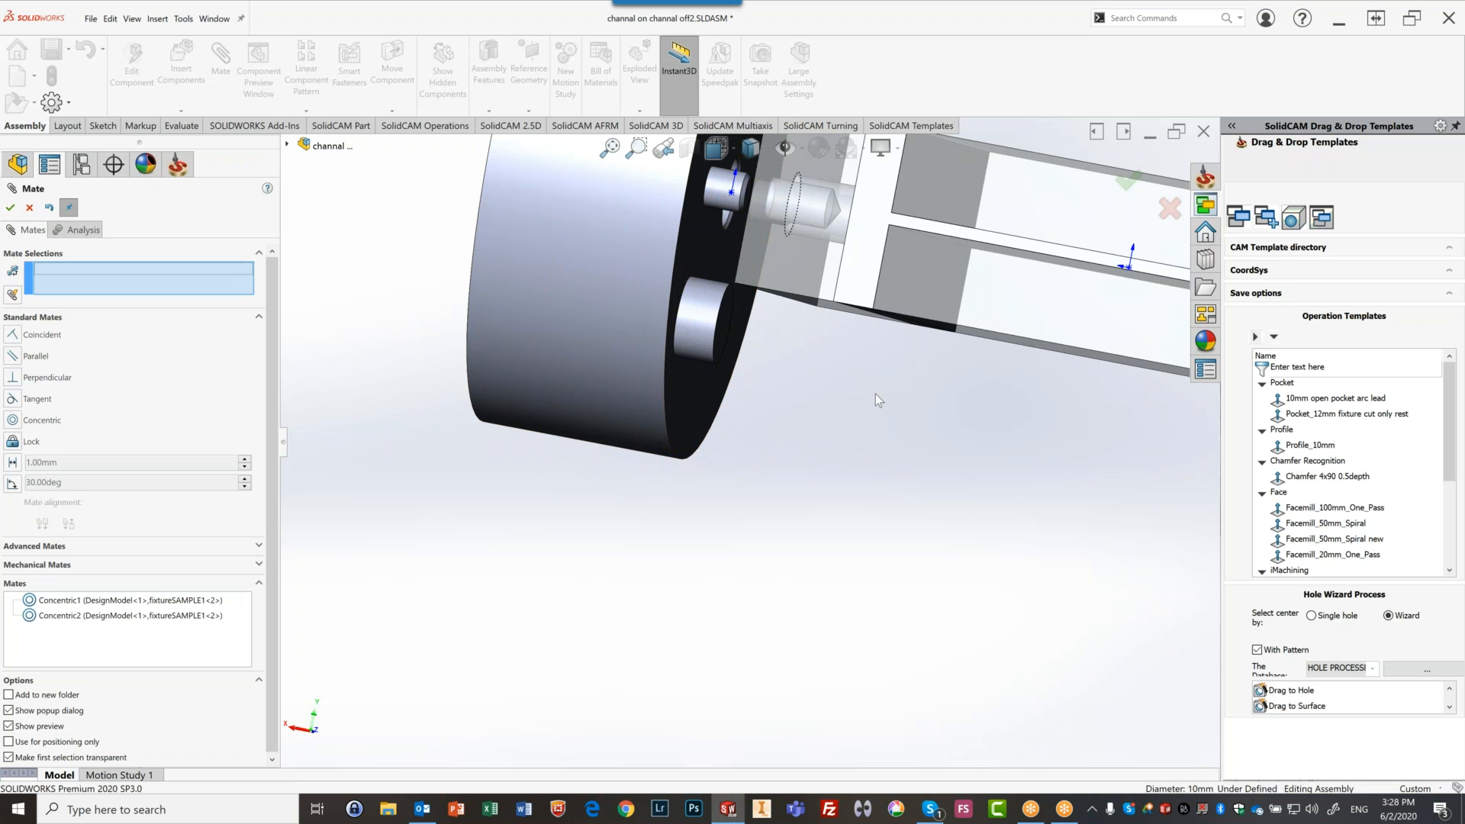
Mate the block's end face coincident with the fixture's flat pin-side face and finish mating
{"action": "scroll", "coordinate": [906, 430], "scroll_direction": "down", "scroll_amount": 3}
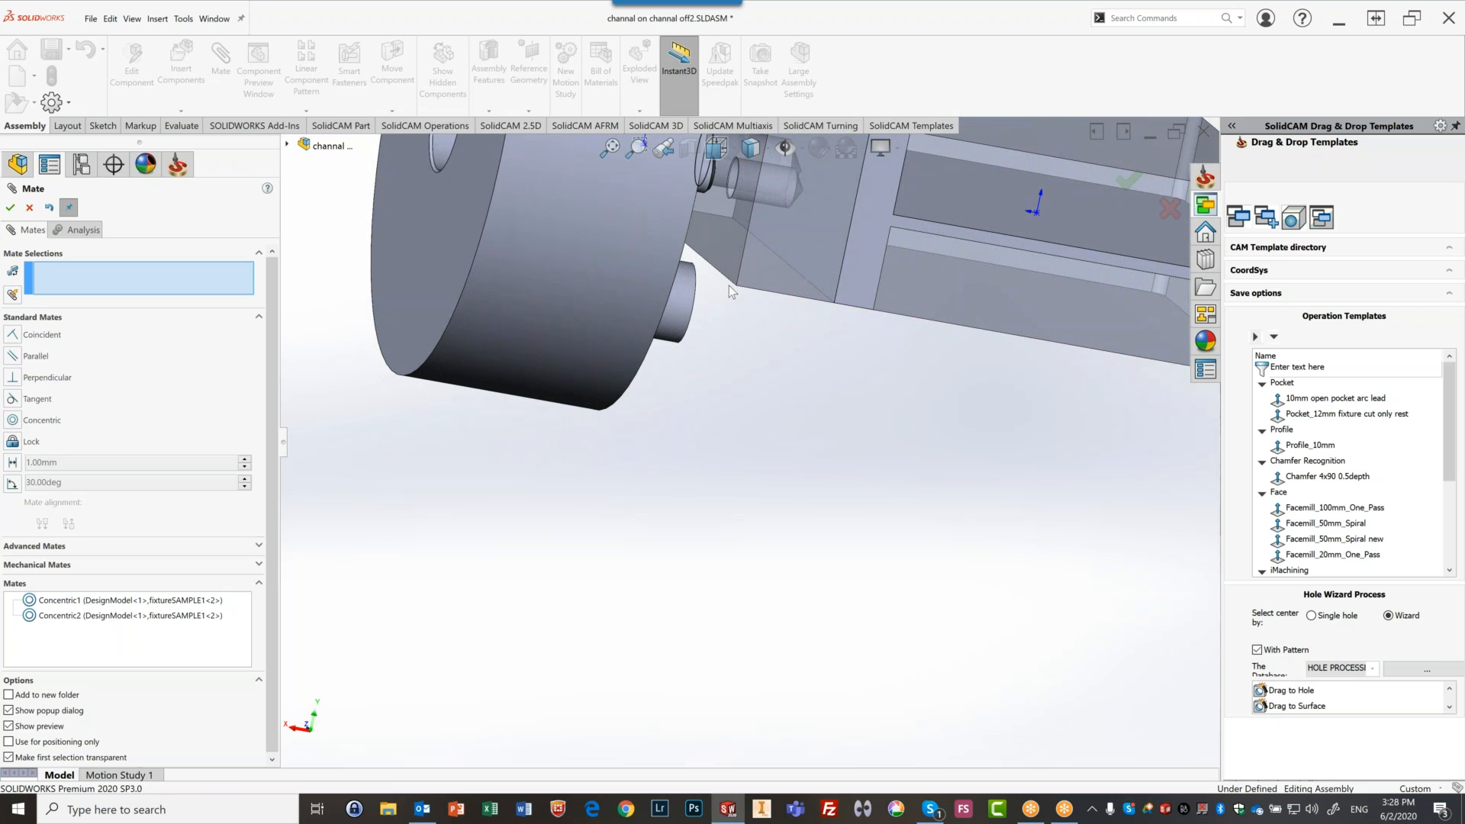
{"action": "left_click", "coordinate": [727, 261]}
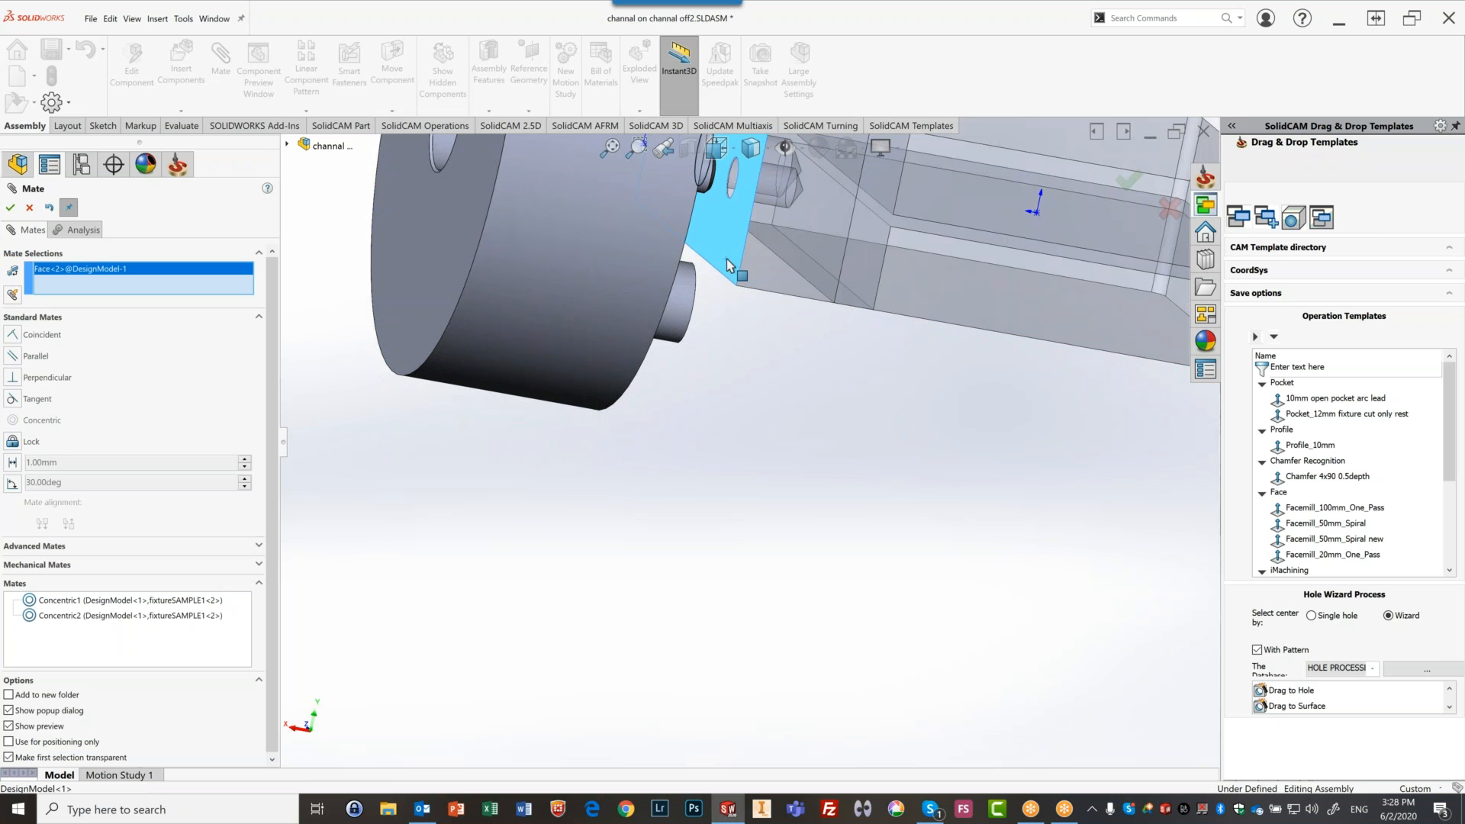
{"action": "middle_click_drag", "start_coordinate": [749, 409], "coordinate": [728, 264]}
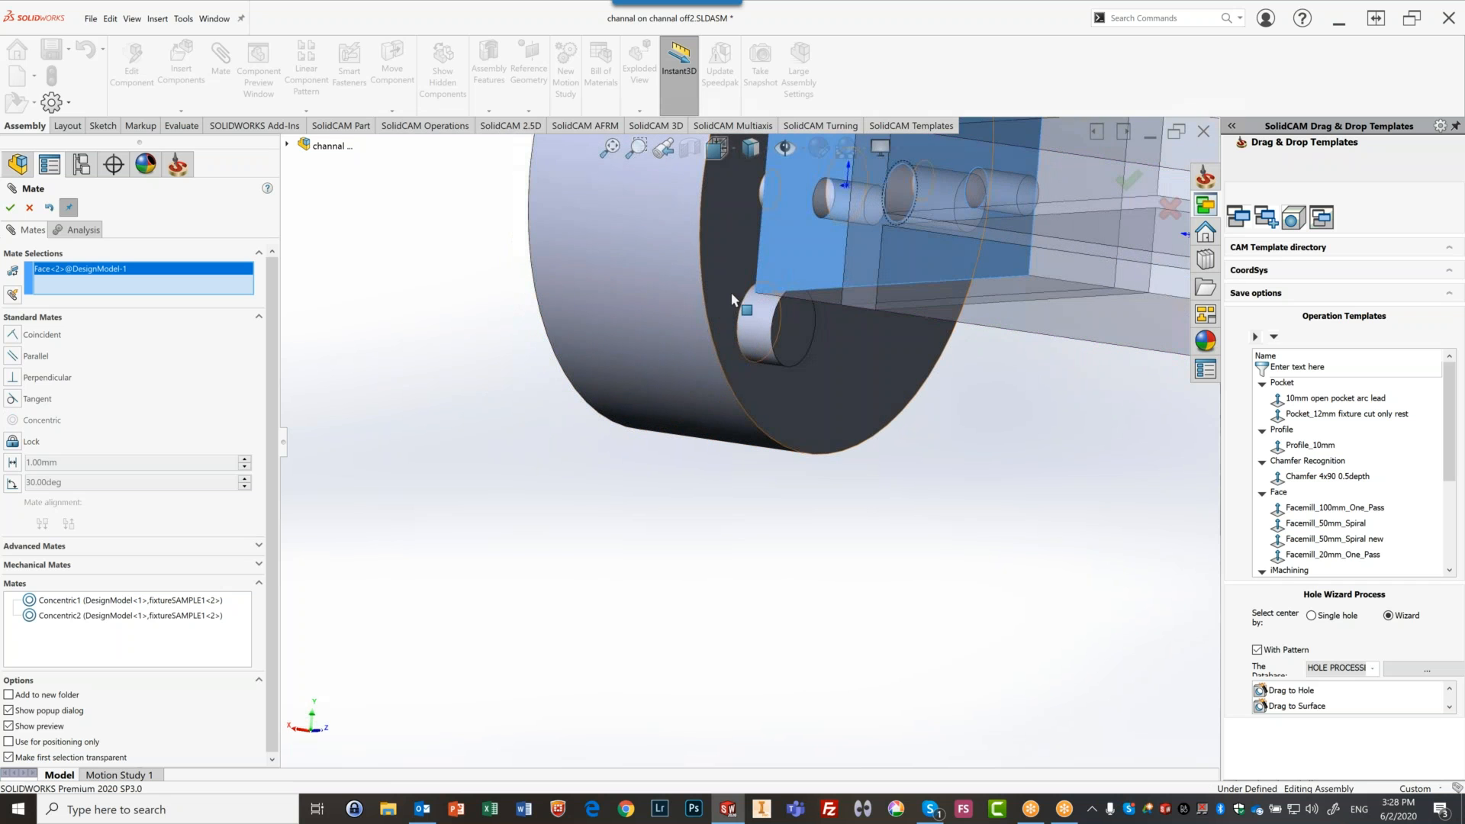
{"action": "left_click", "coordinate": [725, 244]}
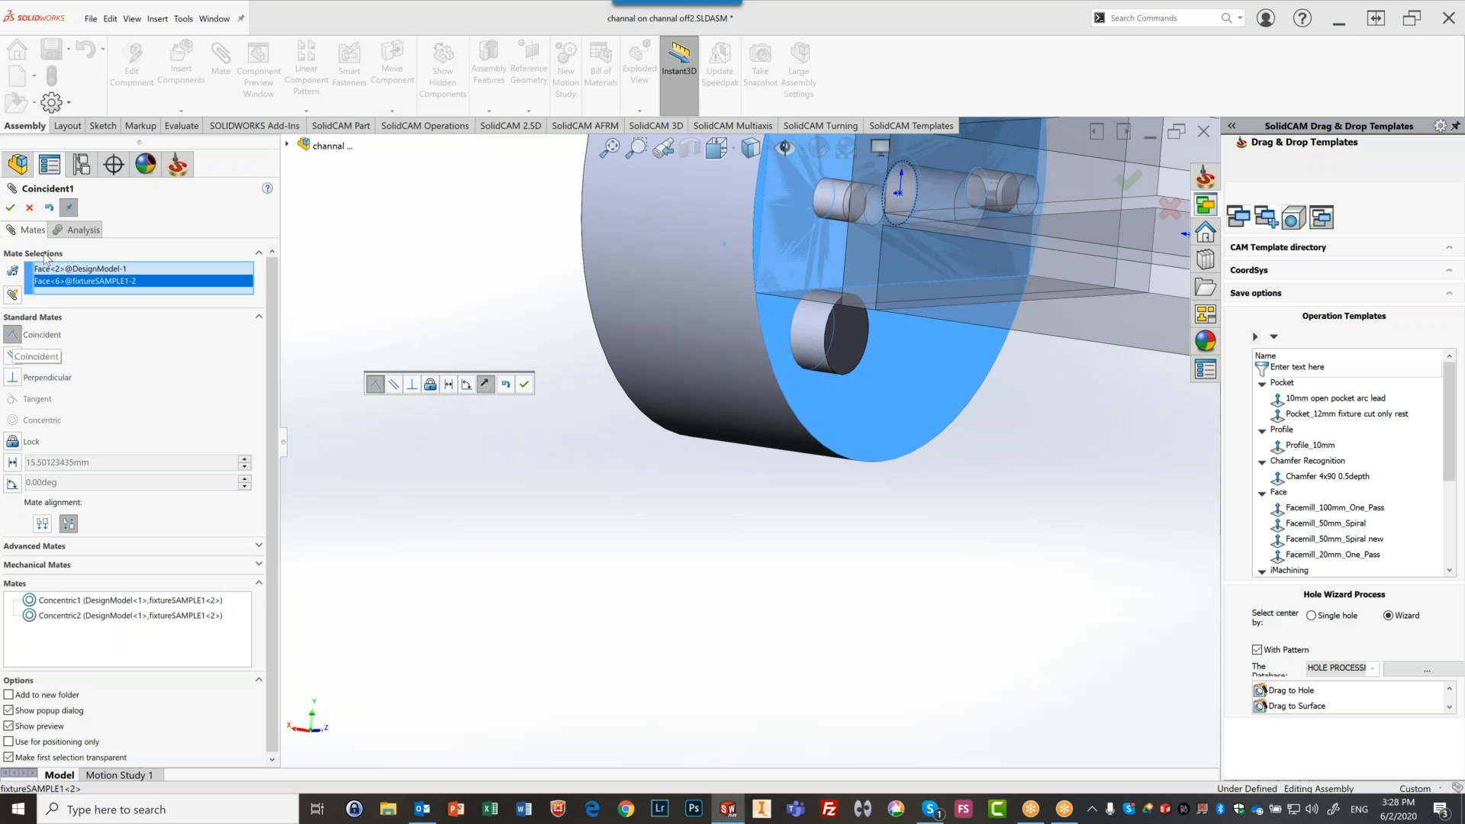
{"action": "left_click", "coordinate": [9, 208]}
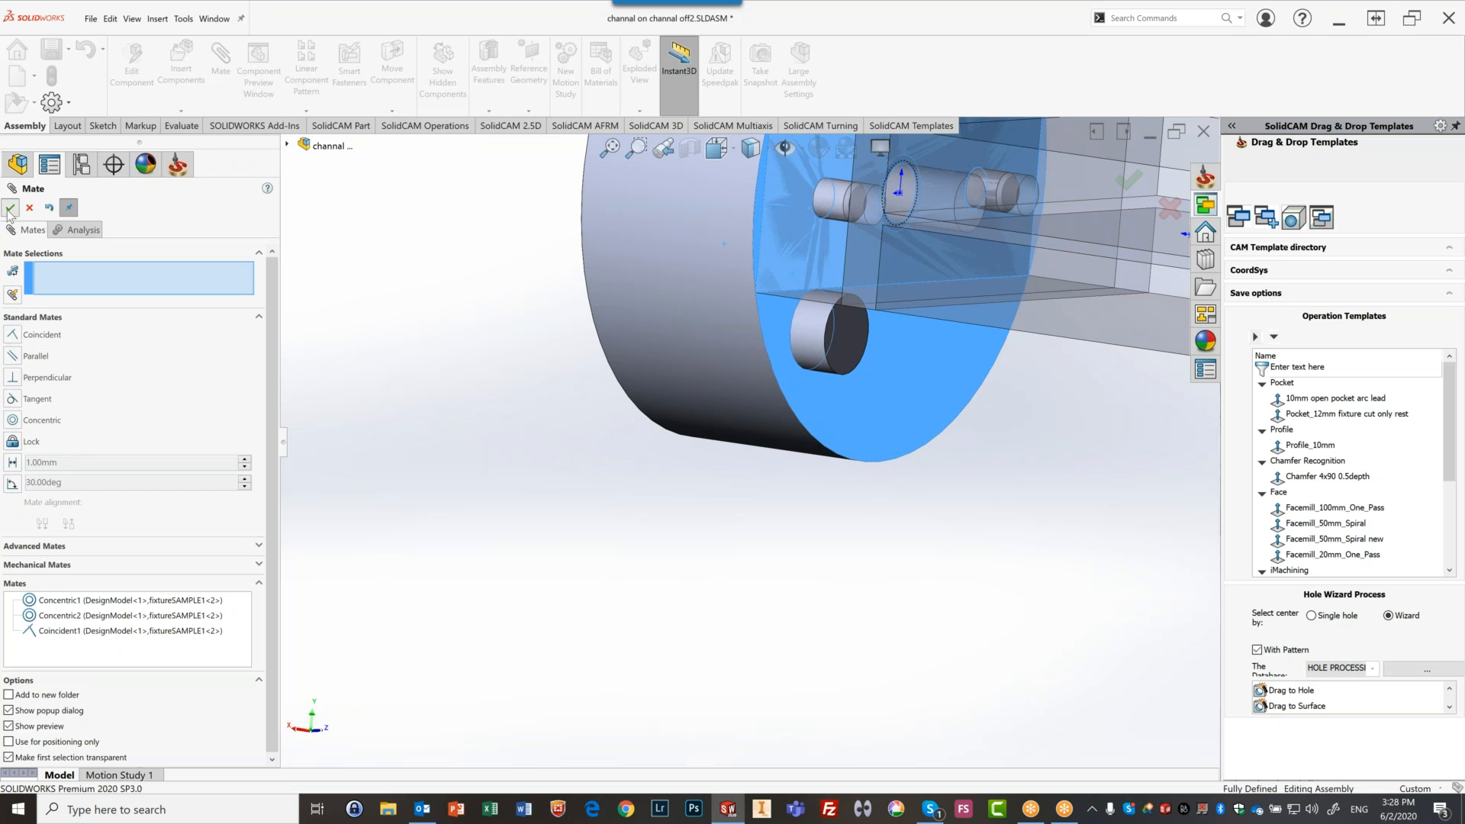
{"action": "left_click", "coordinate": [10, 208]}
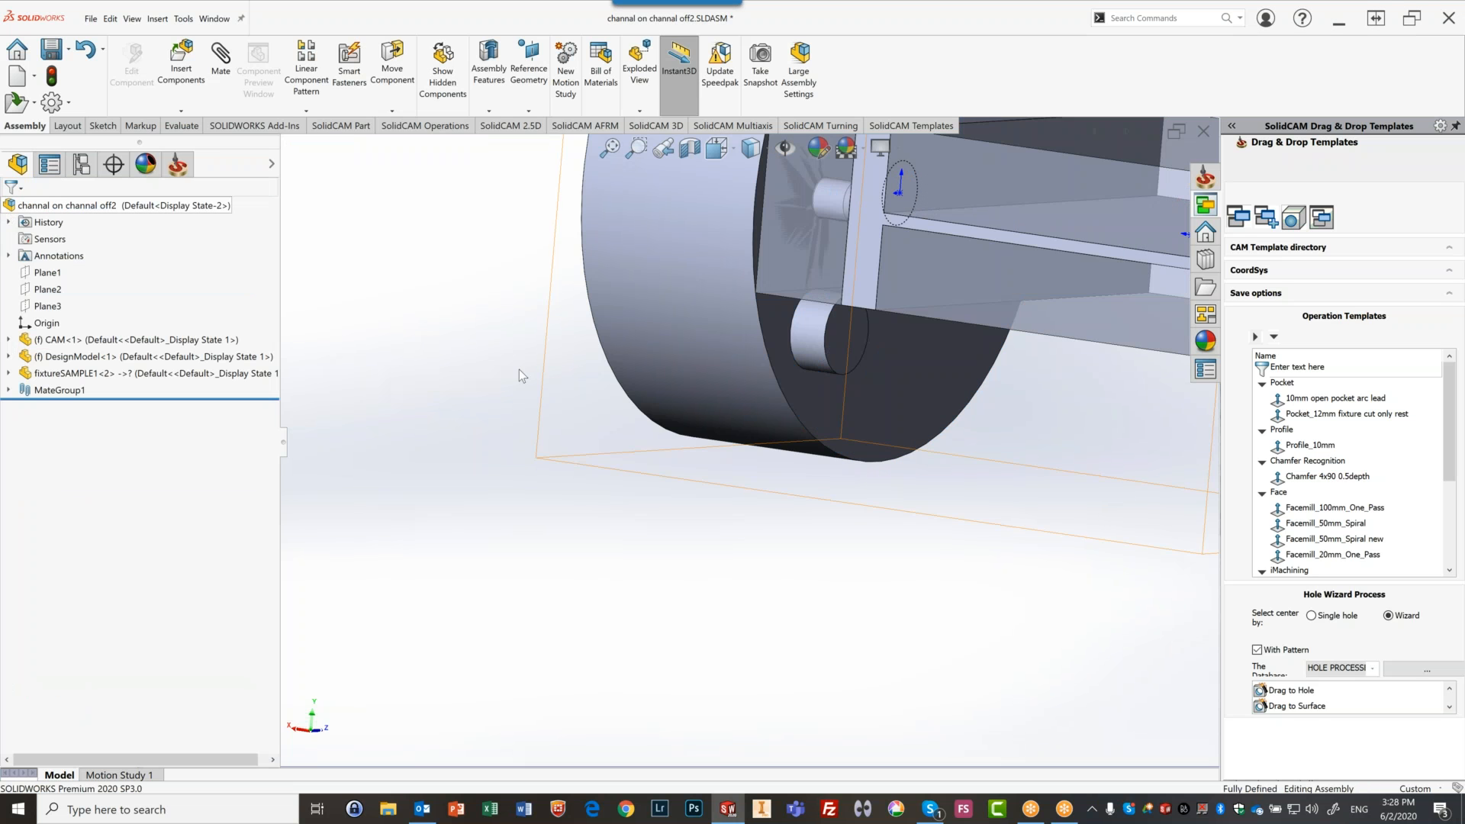
{"action": "scroll", "coordinate": [804, 516], "scroll_direction": "up", "scroll_amount": 5}
{"action": "middle_click_drag", "start_coordinate": [1041, 461], "coordinate": [906, 501]}
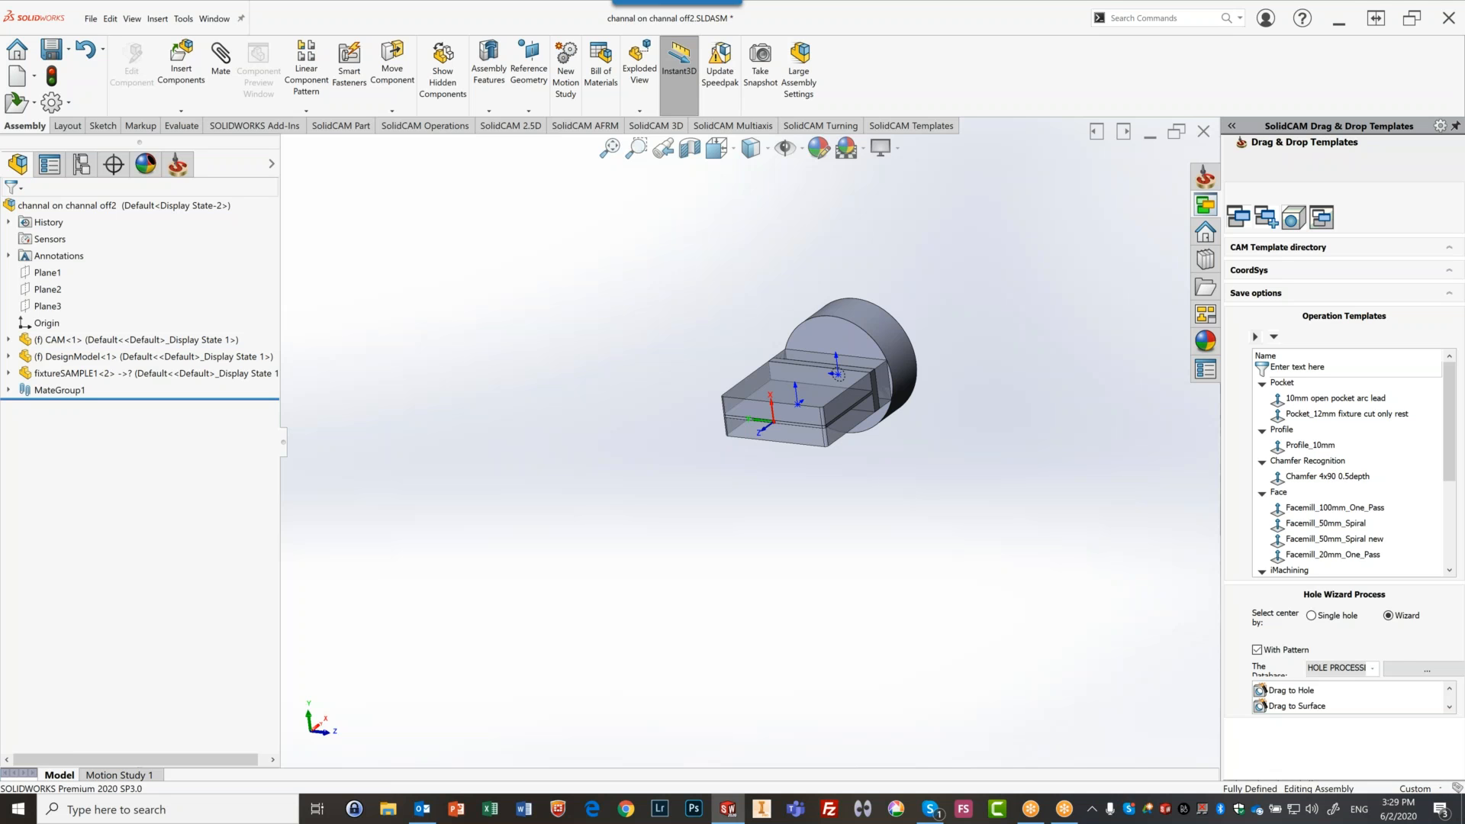
{"action": "middle_click_drag", "start_coordinate": [960, 418], "coordinate": [908, 482]}
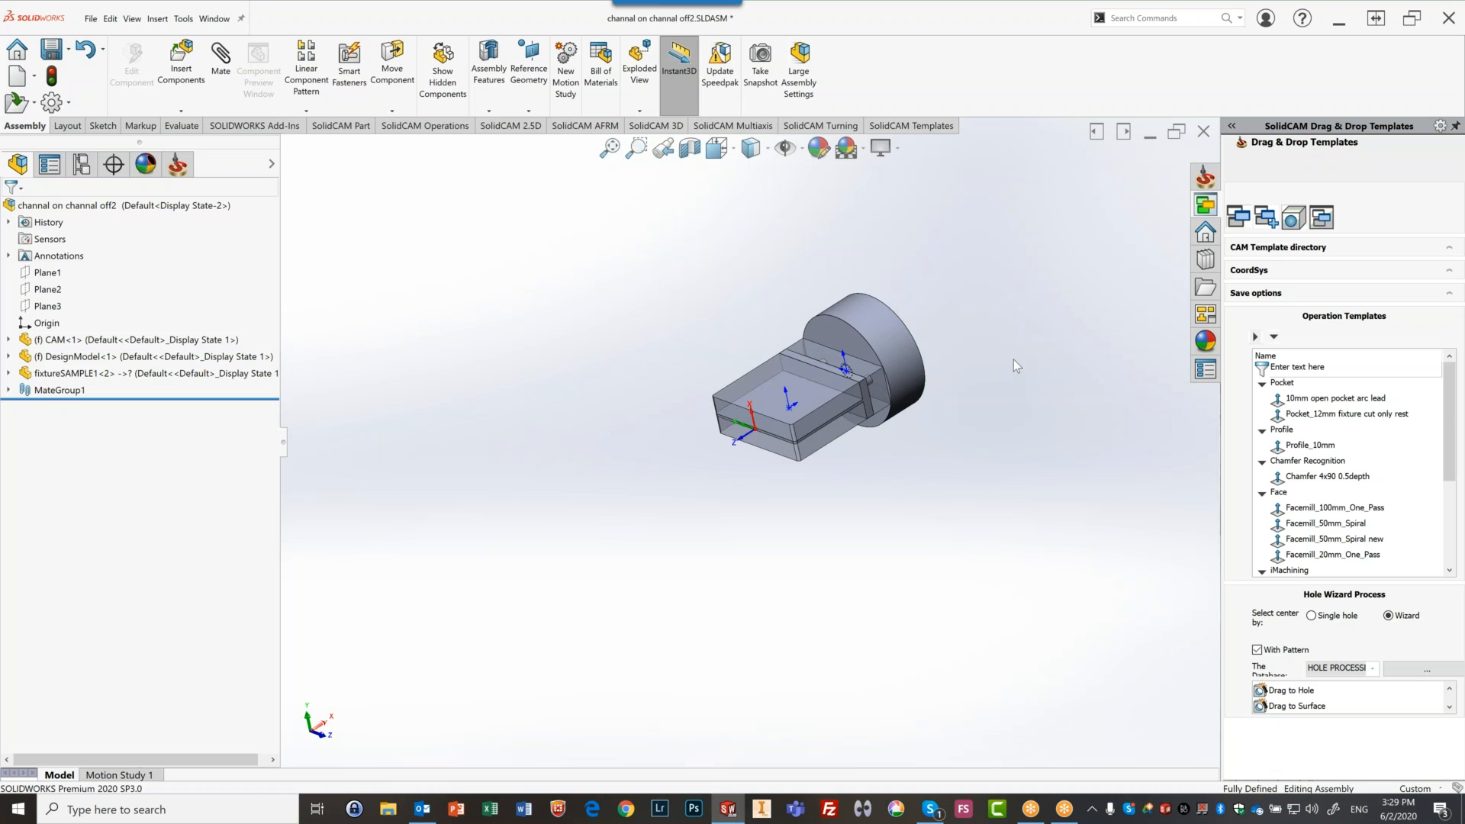
{"action": "scroll", "coordinate": [1014, 360], "scroll_direction": "down", "scroll_amount": 3}
{"action": "middle_click_drag", "start_coordinate": [633, 367], "coordinate": [473, 416]}
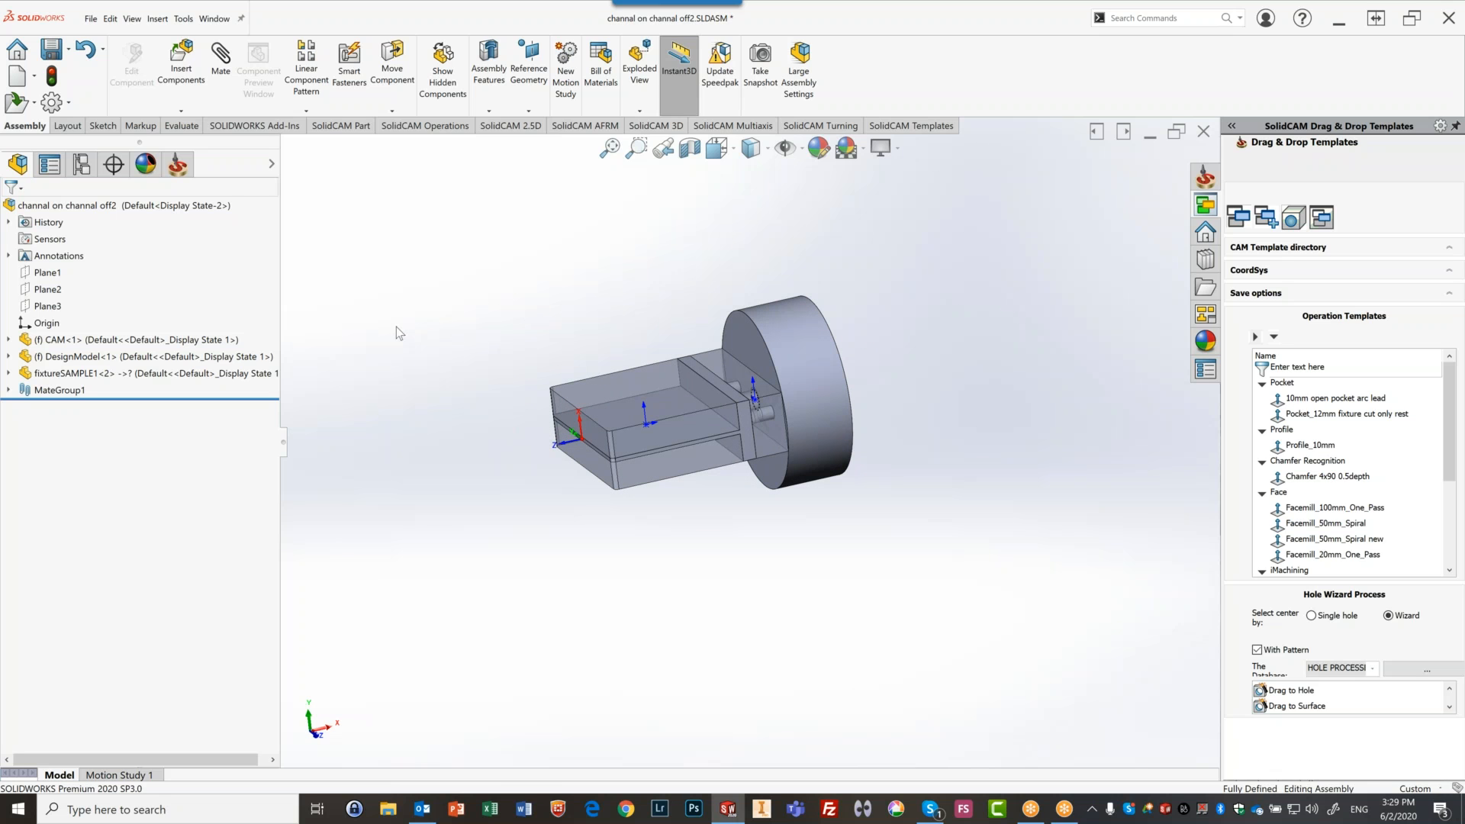
Delete the existing Setup operation from the CAM-Part's operations
{"action": "left_click", "coordinate": [177, 165]}
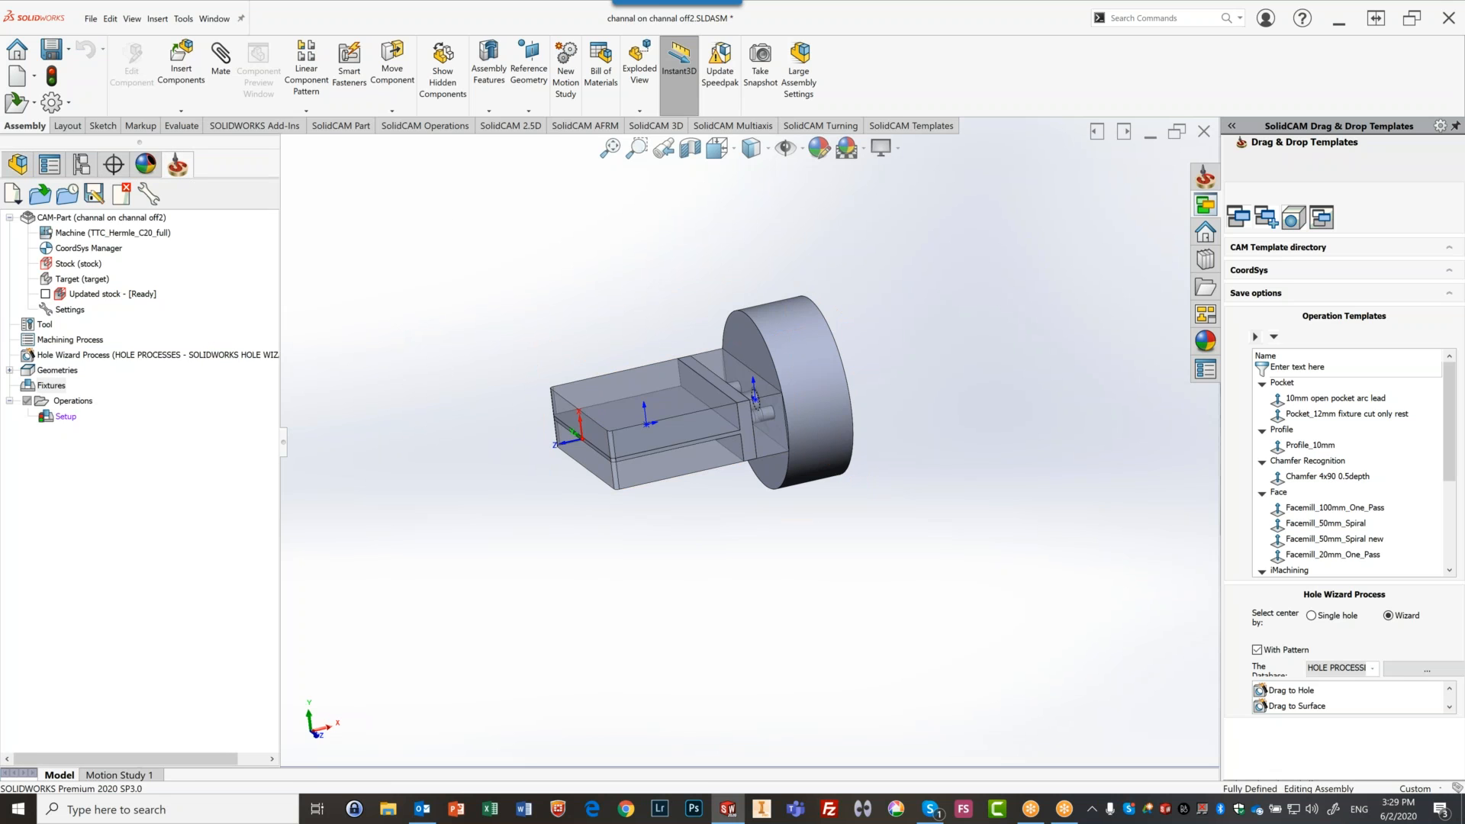
{"action": "right_click", "coordinate": [63, 419]}
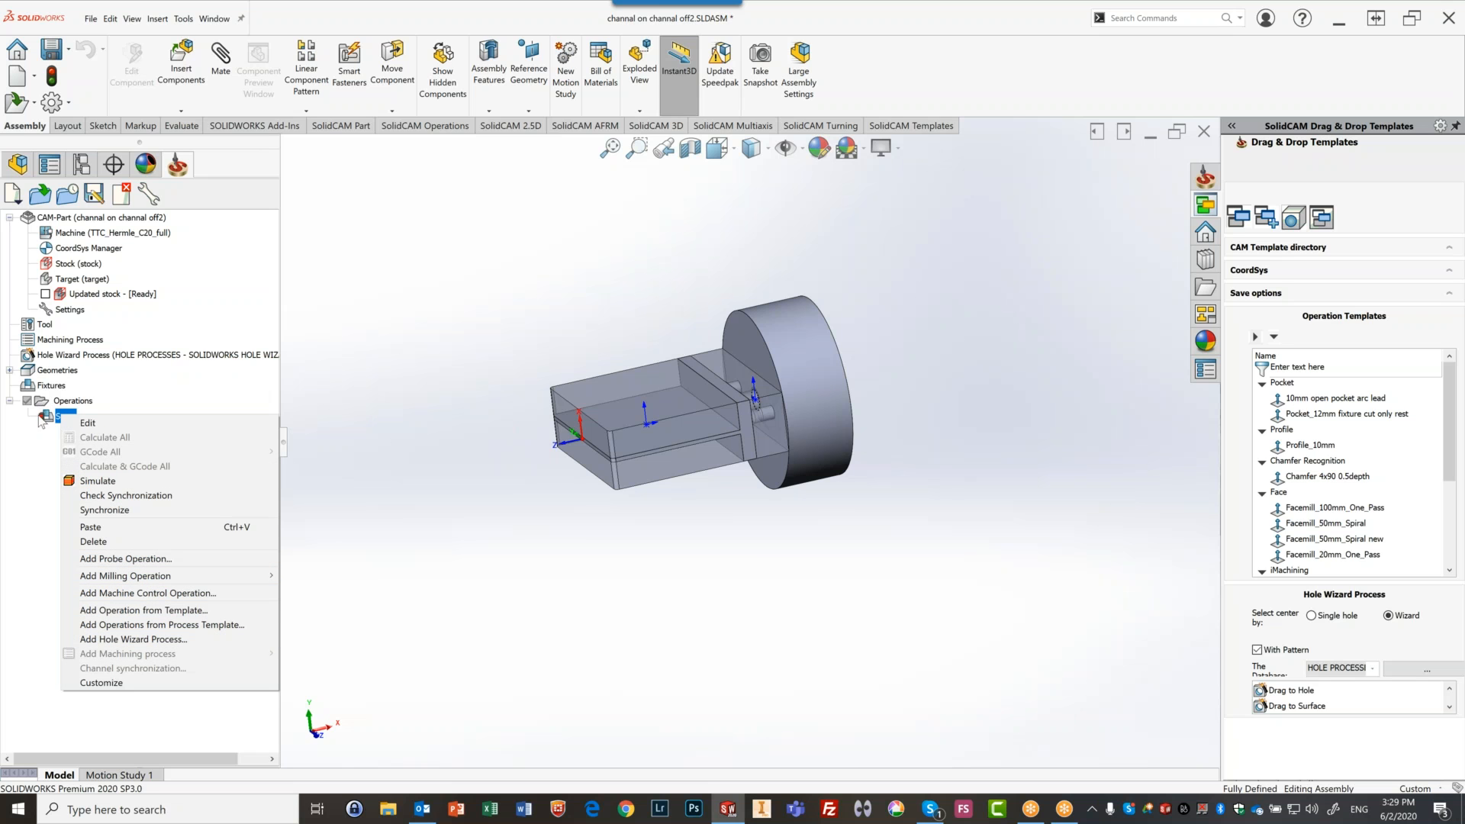
{"action": "left_click", "coordinate": [93, 542]}
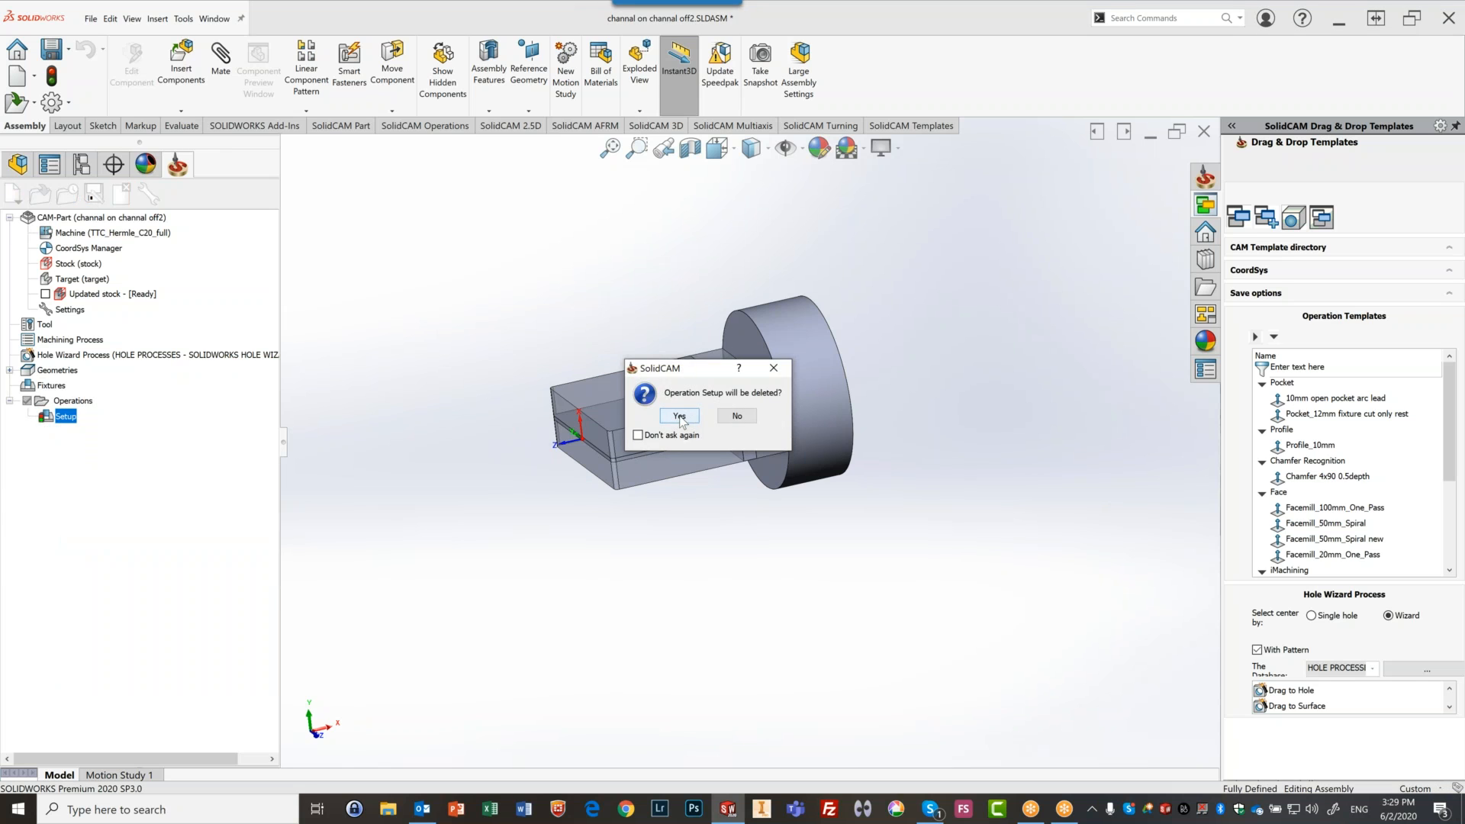
{"action": "left_click", "coordinate": [680, 416]}
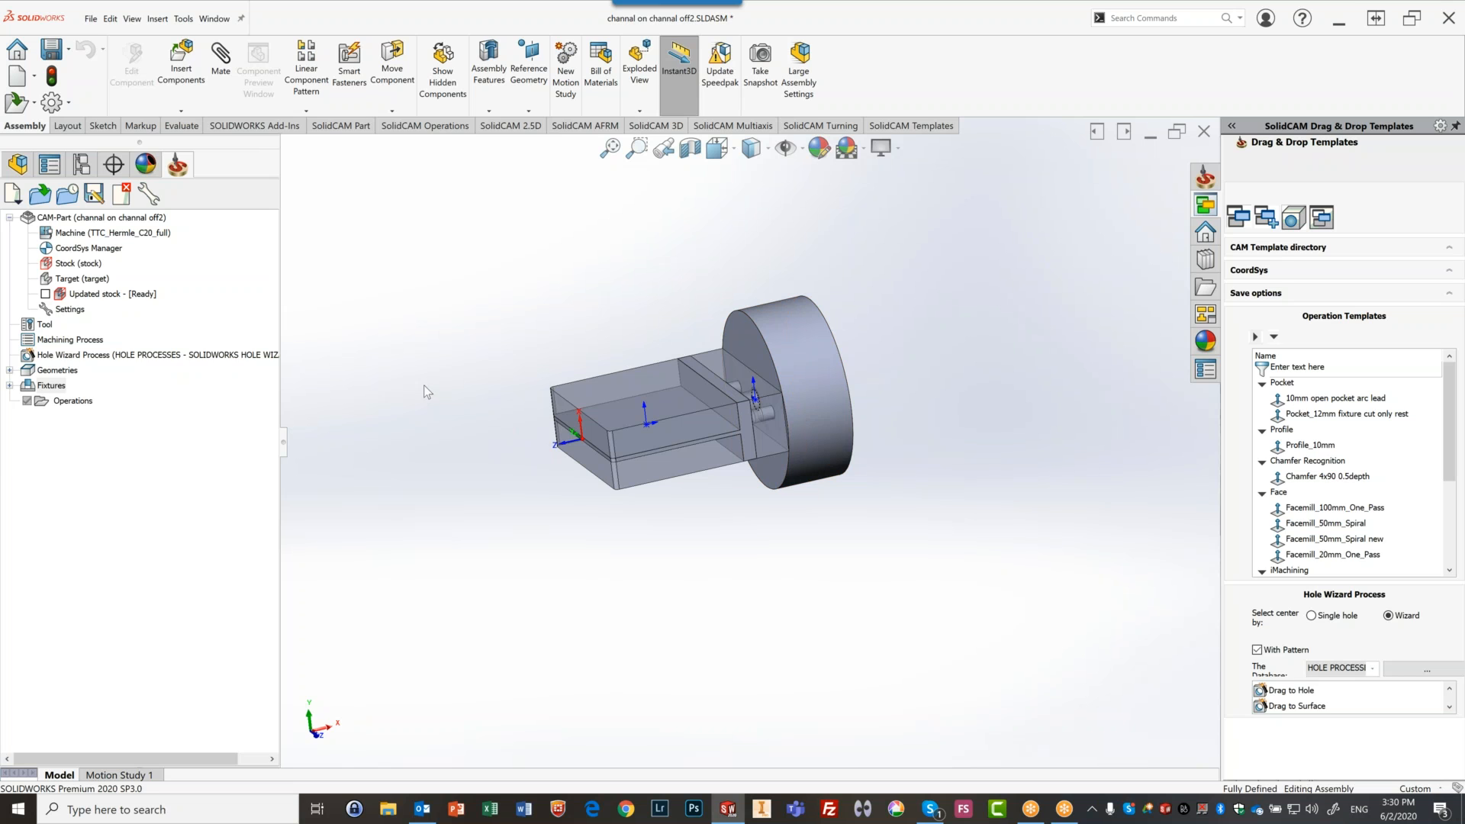
Delete the existing clamping fixture geometry from the CAM-Part's Fixtures
{"action": "left_click", "coordinate": [9, 387]}
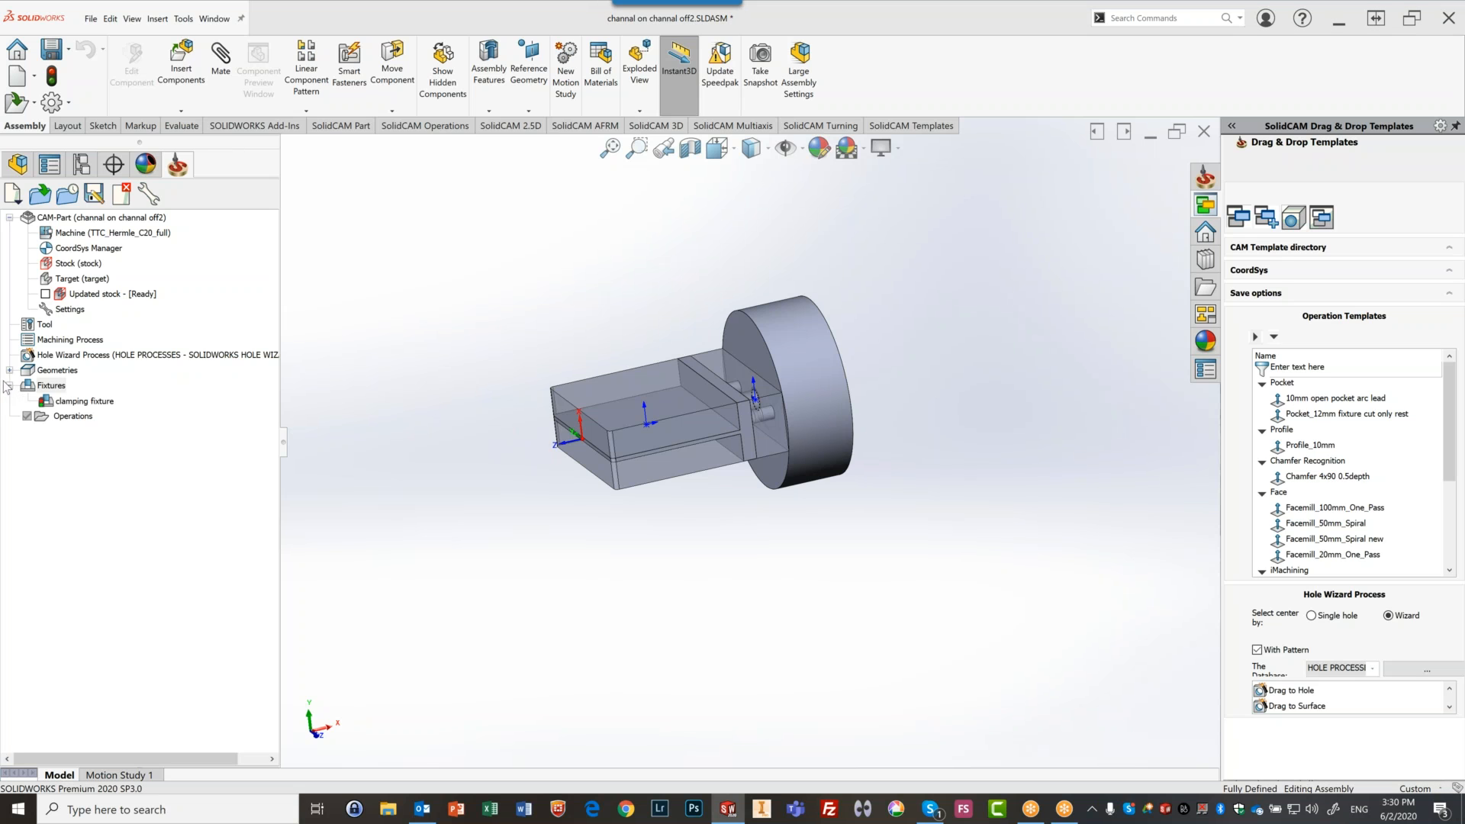
{"action": "left_click", "coordinate": [72, 402]}
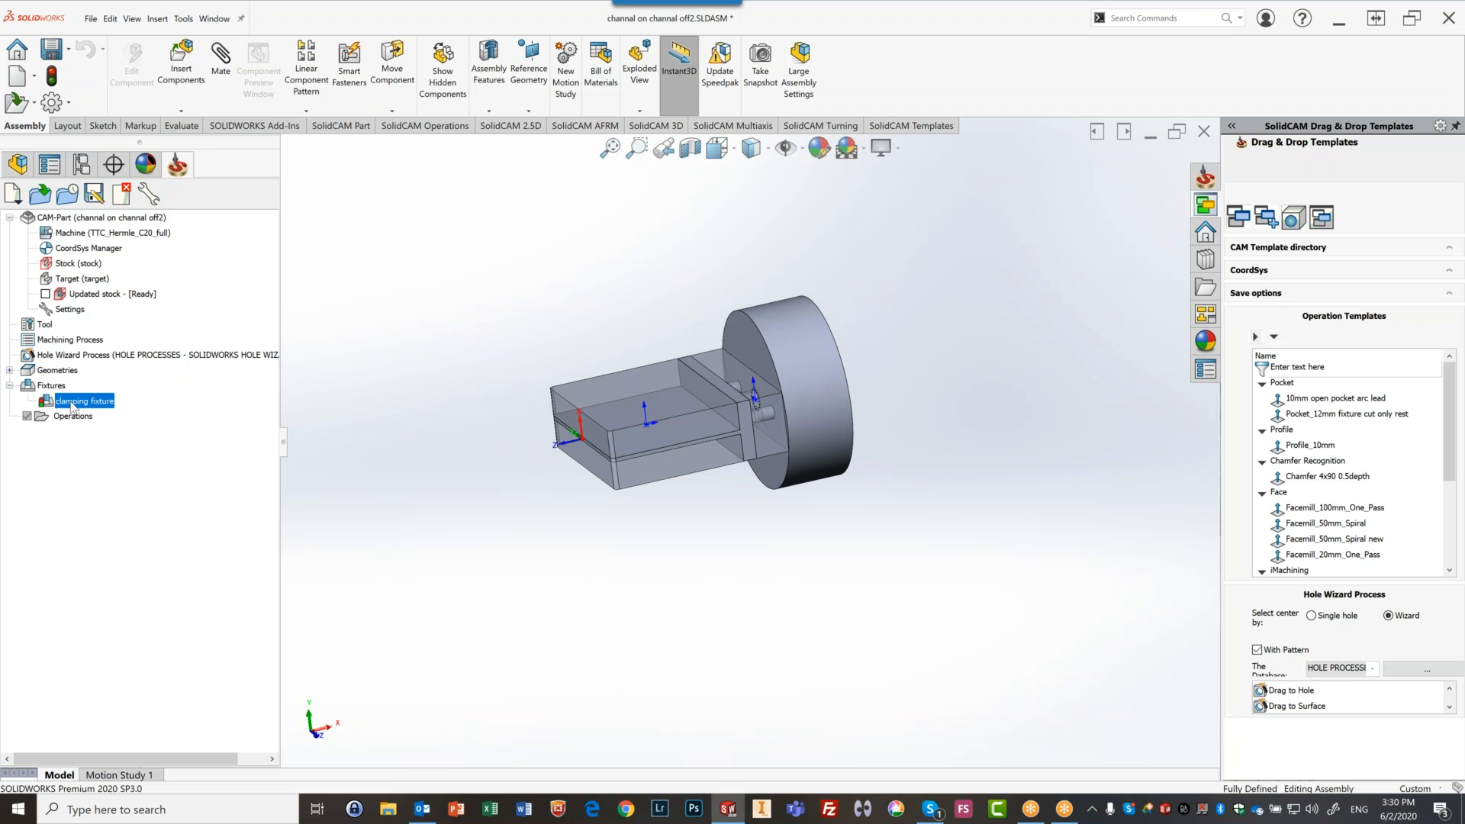
{"action": "right_click", "coordinate": [72, 405]}
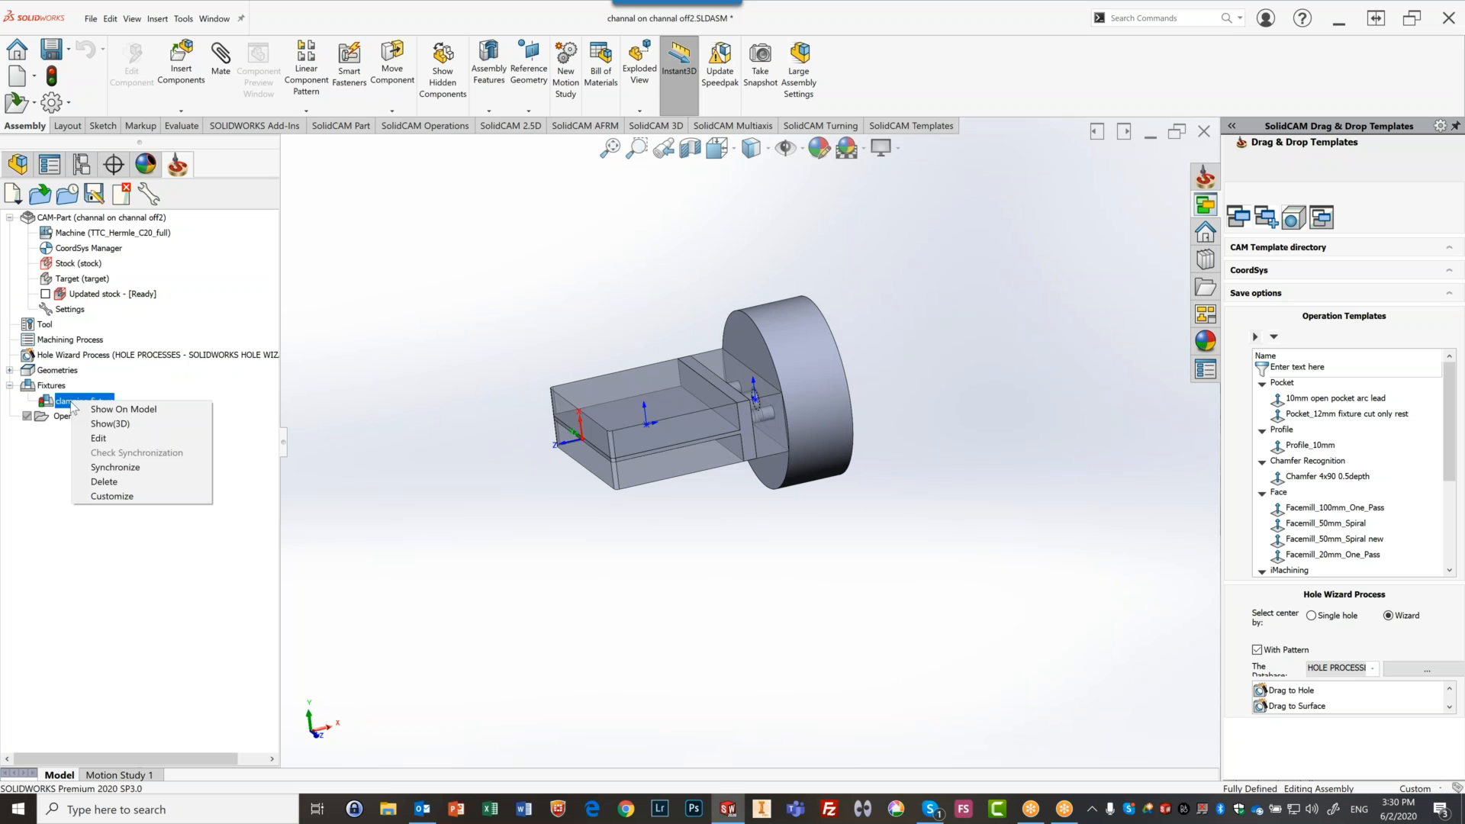
{"action": "left_click", "coordinate": [122, 482]}
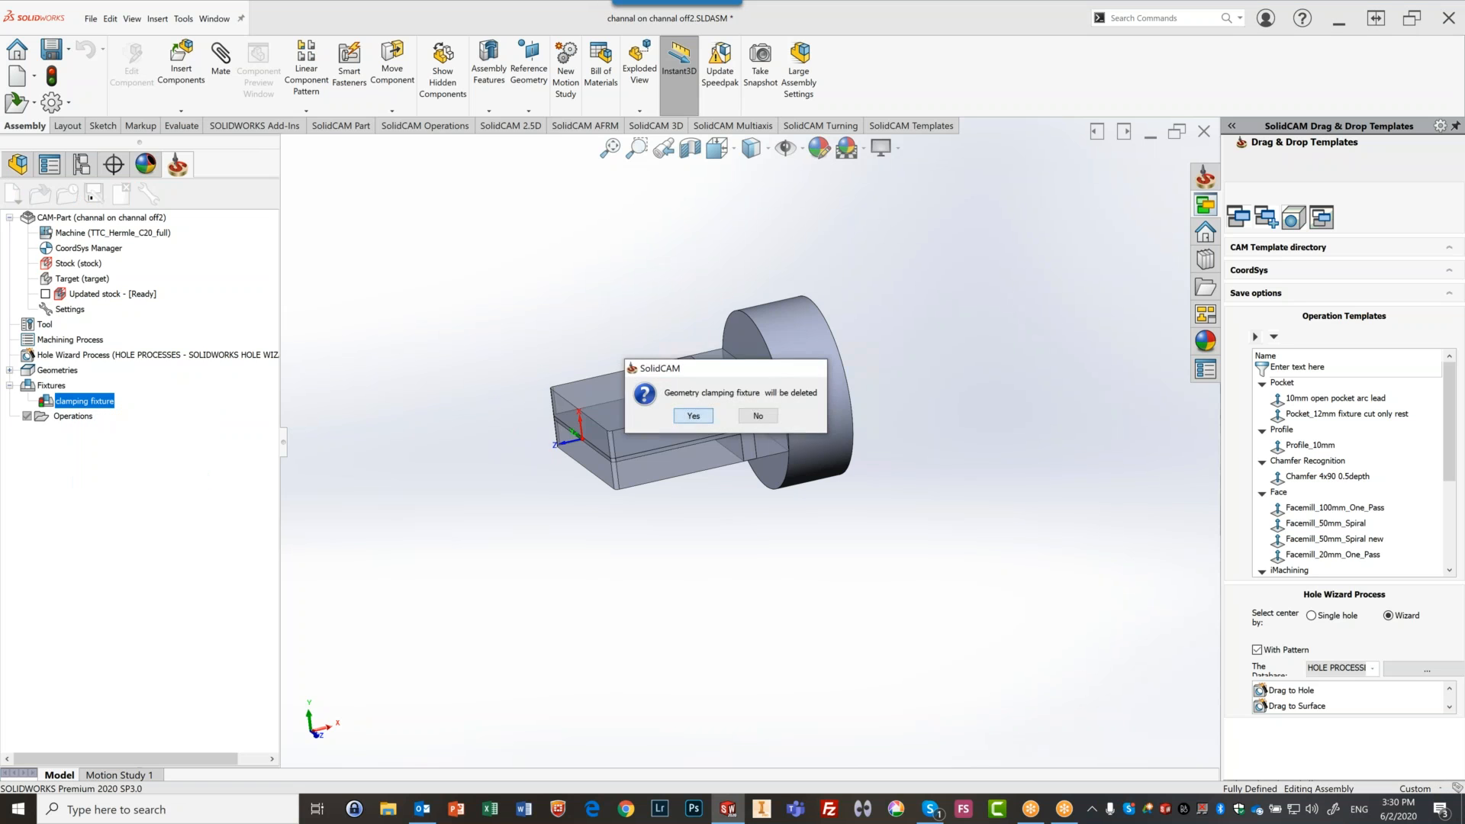
{"action": "left_click", "coordinate": [694, 415]}
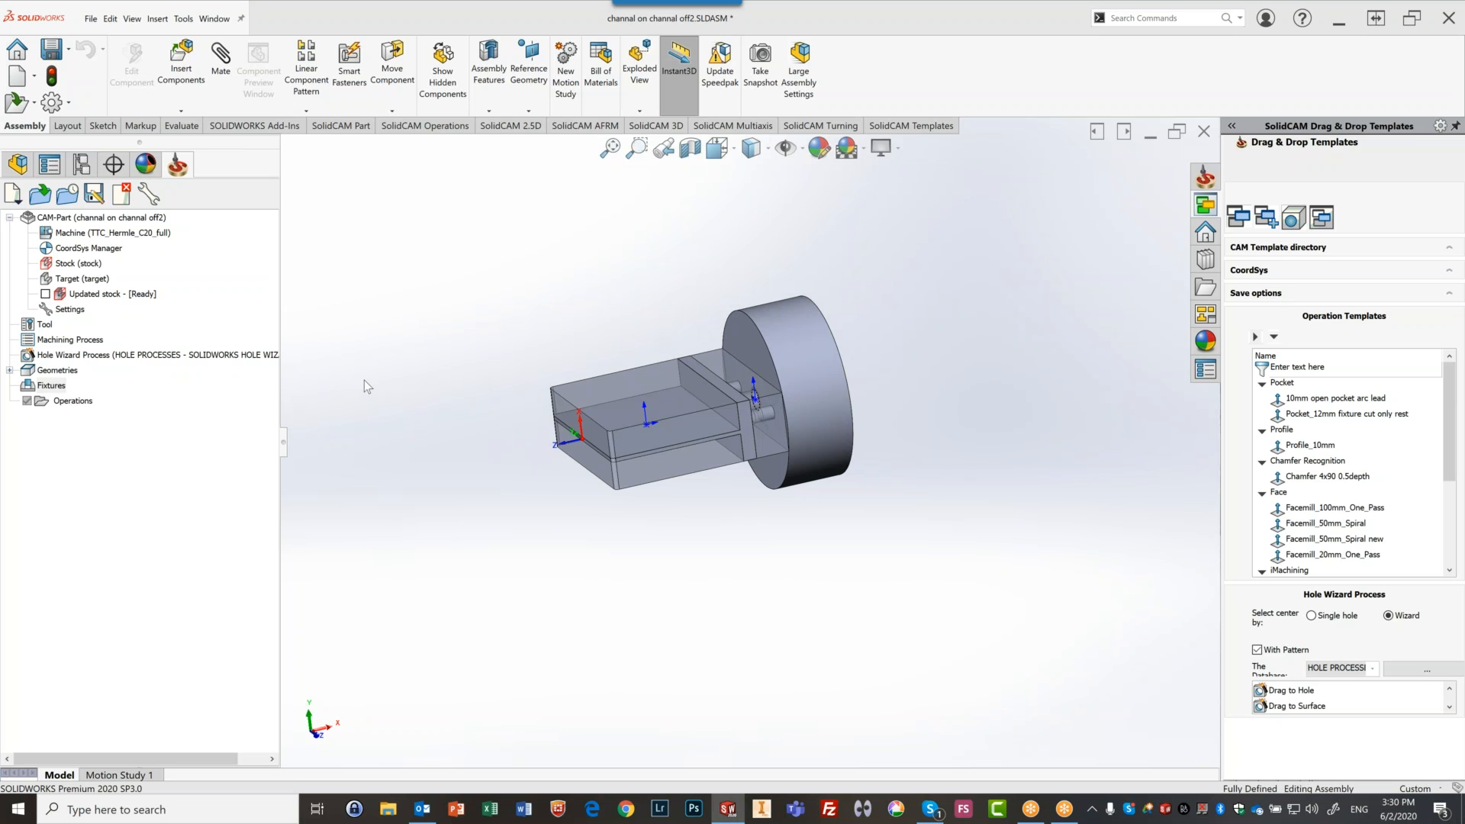
Add a machine setup at the start of the operations tree and check which fixtures it offers
{"action": "right_click", "coordinate": [77, 403]}
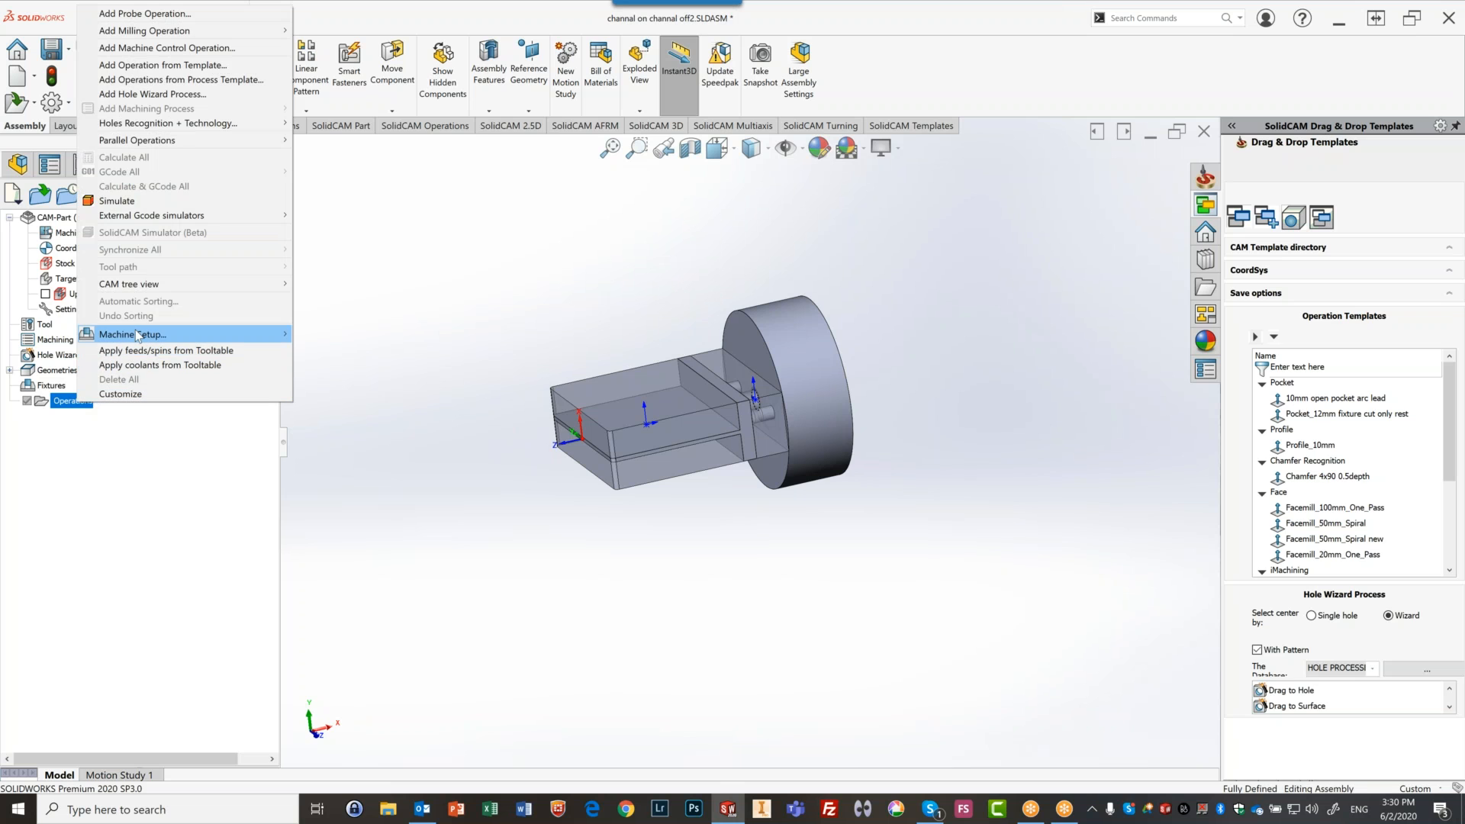
{"action": "mouse_move", "coordinate": [177, 333]}
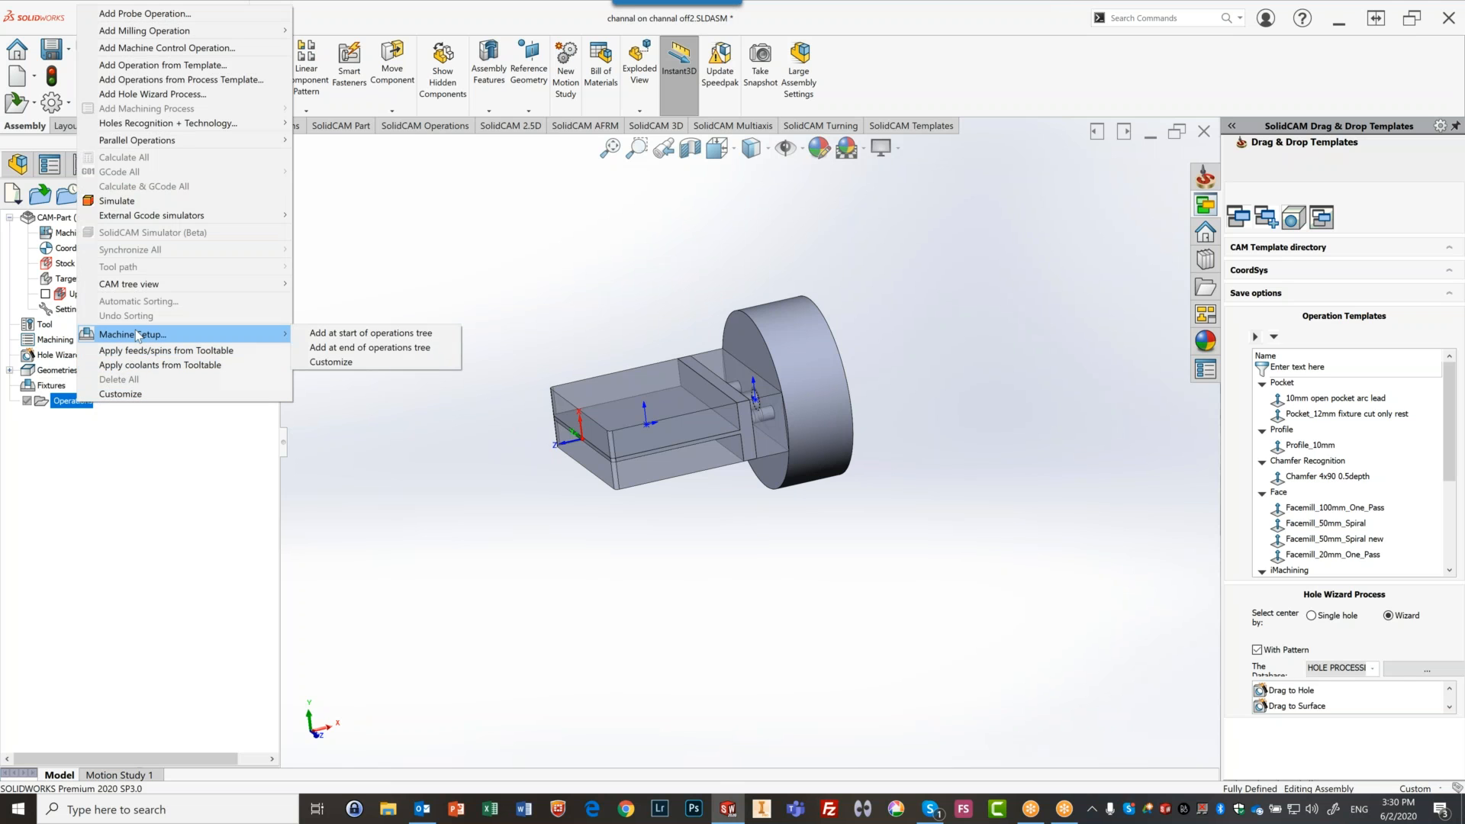
{"action": "left_click", "coordinate": [367, 334]}
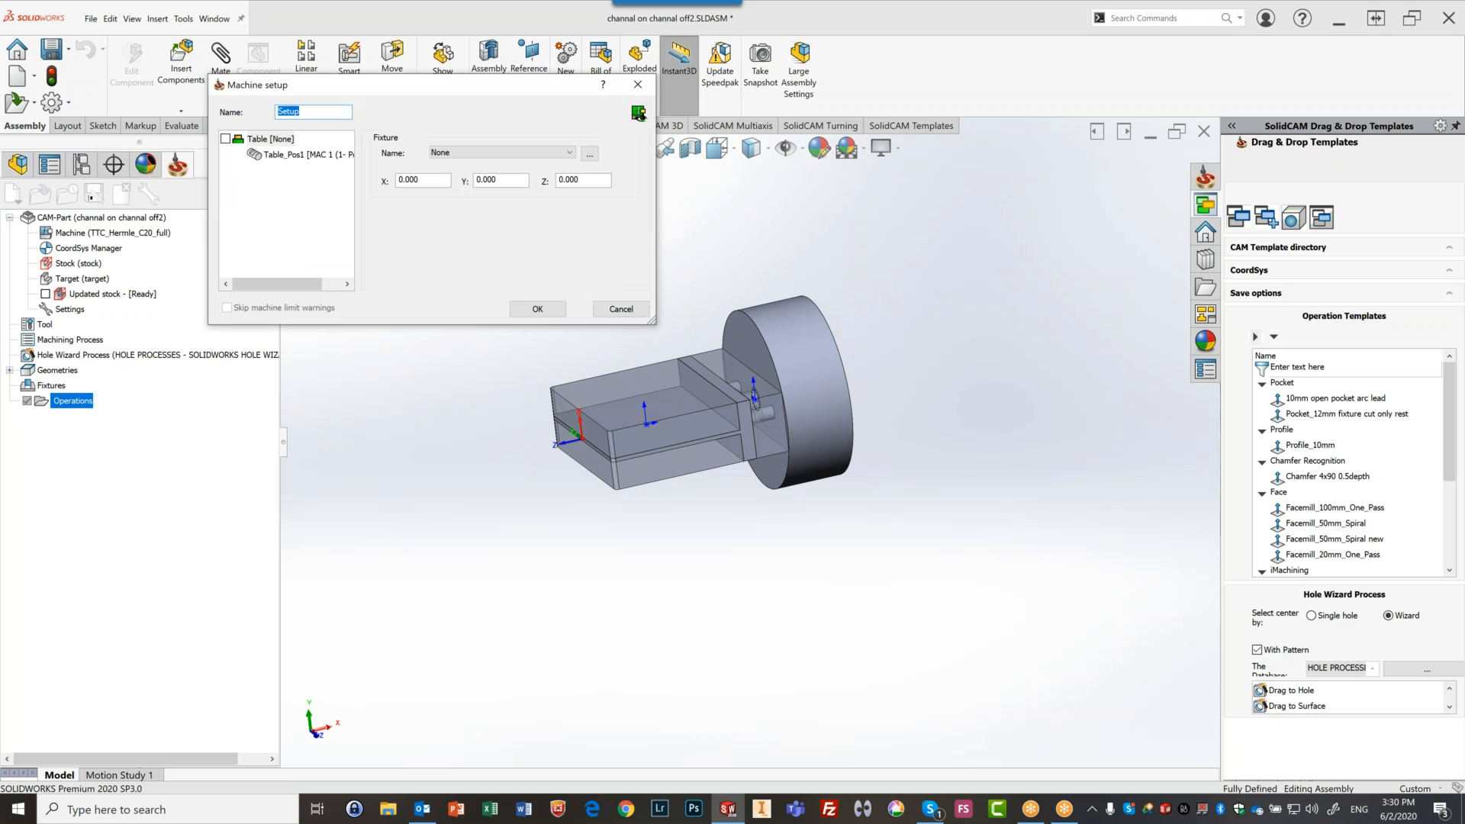
{"action": "left_click", "coordinate": [466, 153]}
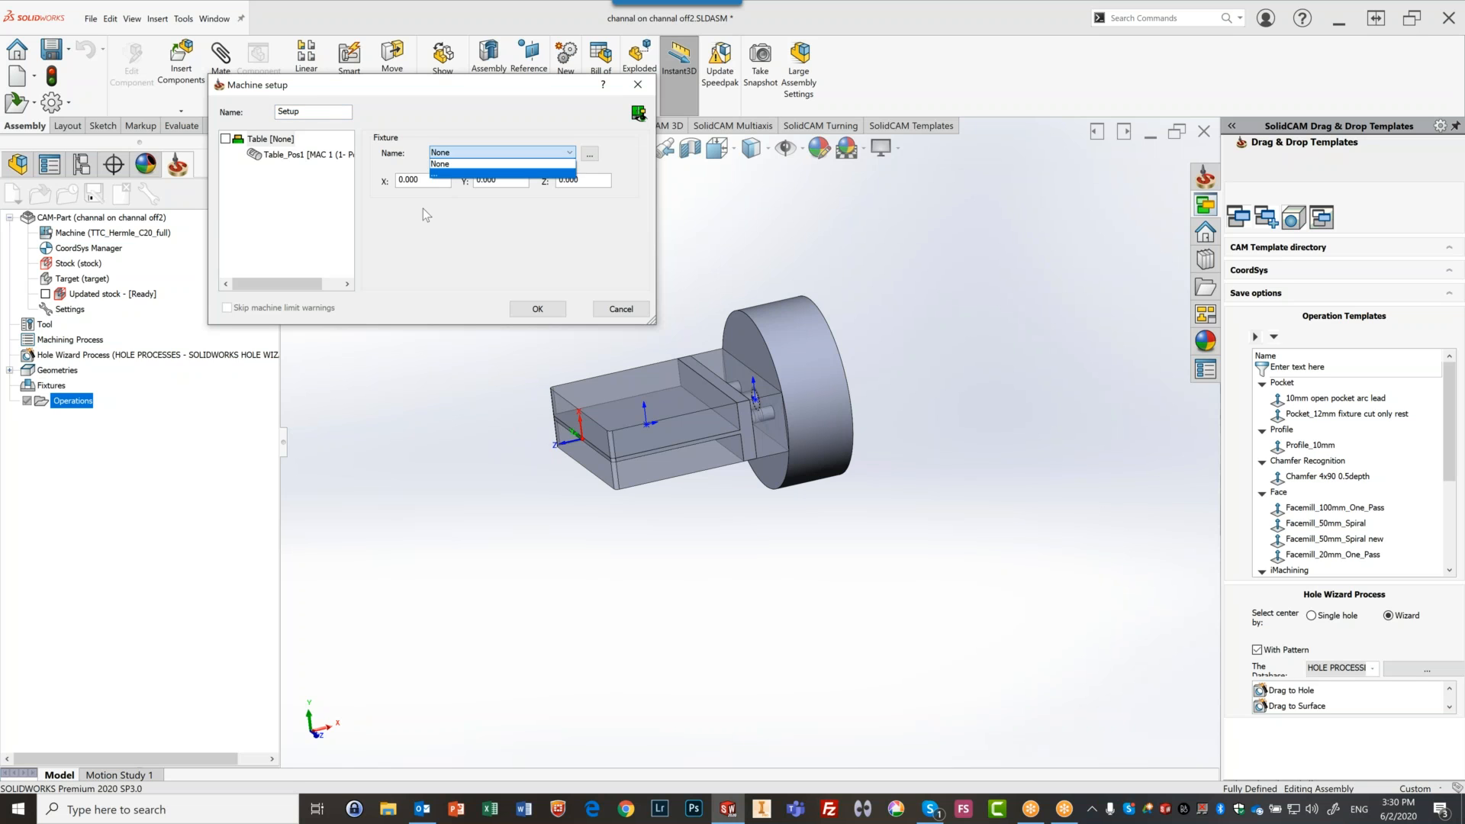
{"action": "left_click", "coordinate": [419, 235]}
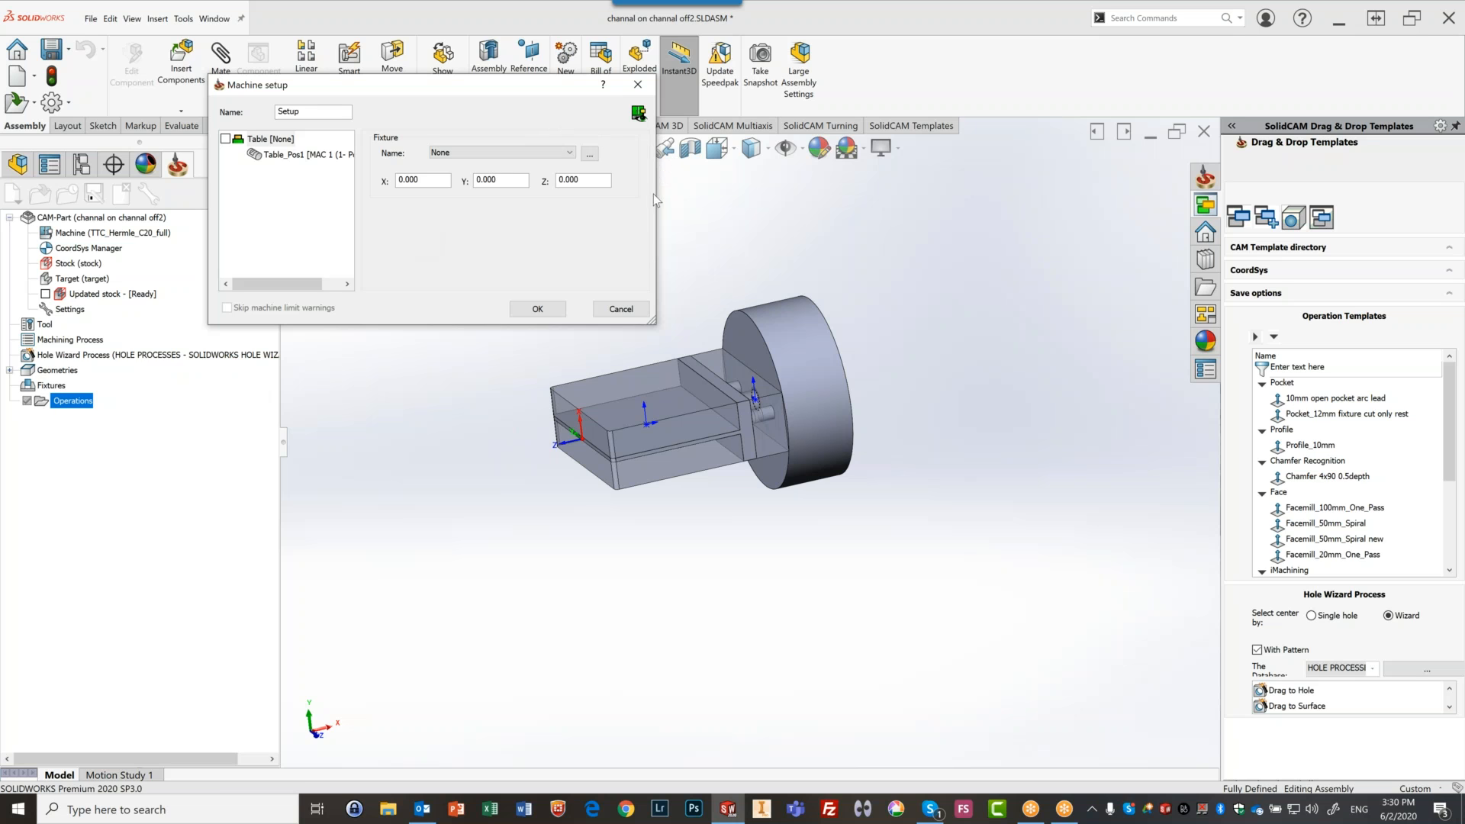
Define a new clamping fixture for the setup from the round fixture solid, preview it in 3D, and confirm the machine setup
{"action": "left_click", "coordinate": [590, 155]}
{"action": "left_click", "coordinate": [590, 156]}
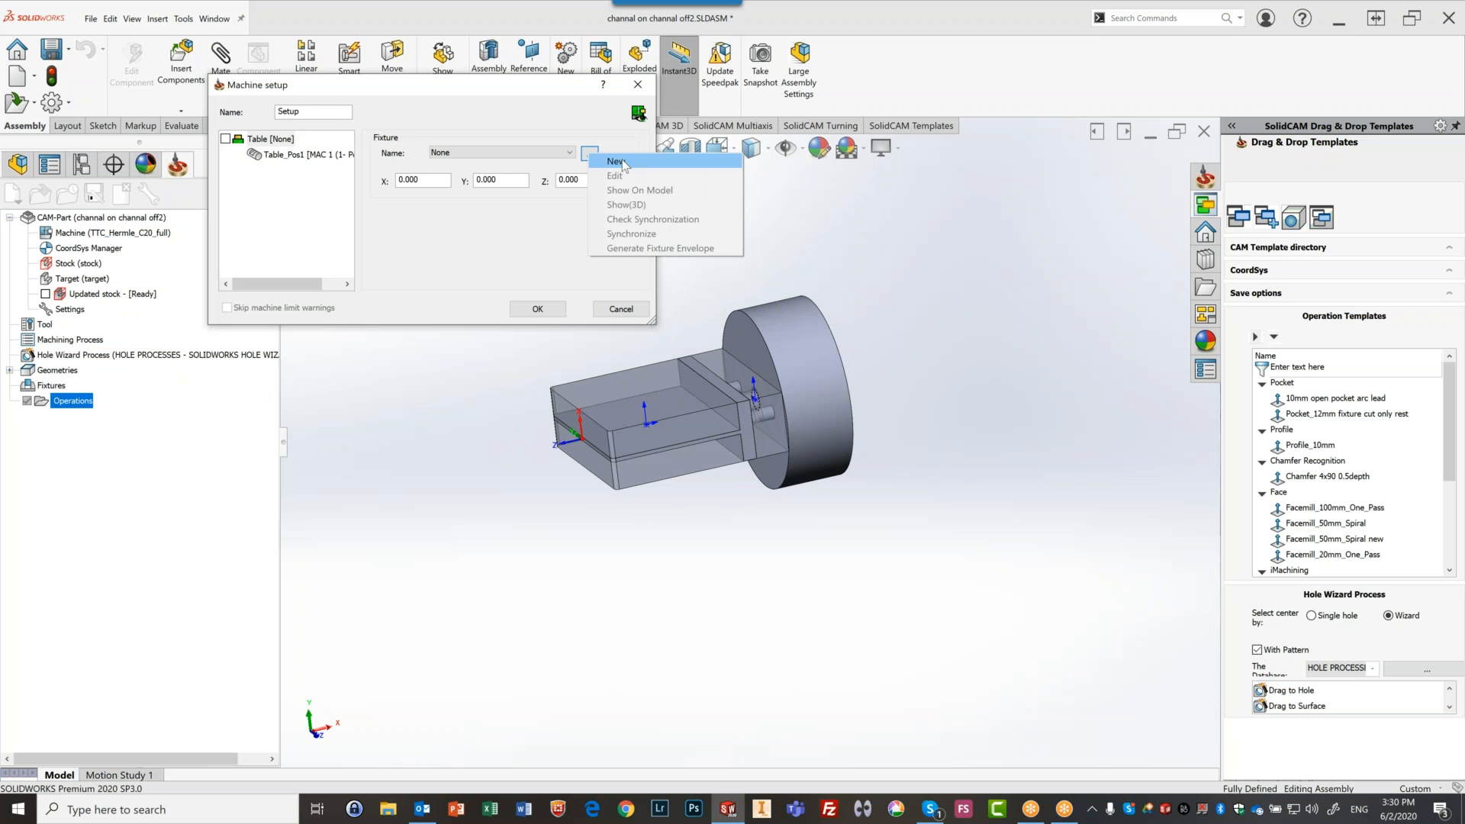
{"action": "left_click", "coordinate": [618, 162]}
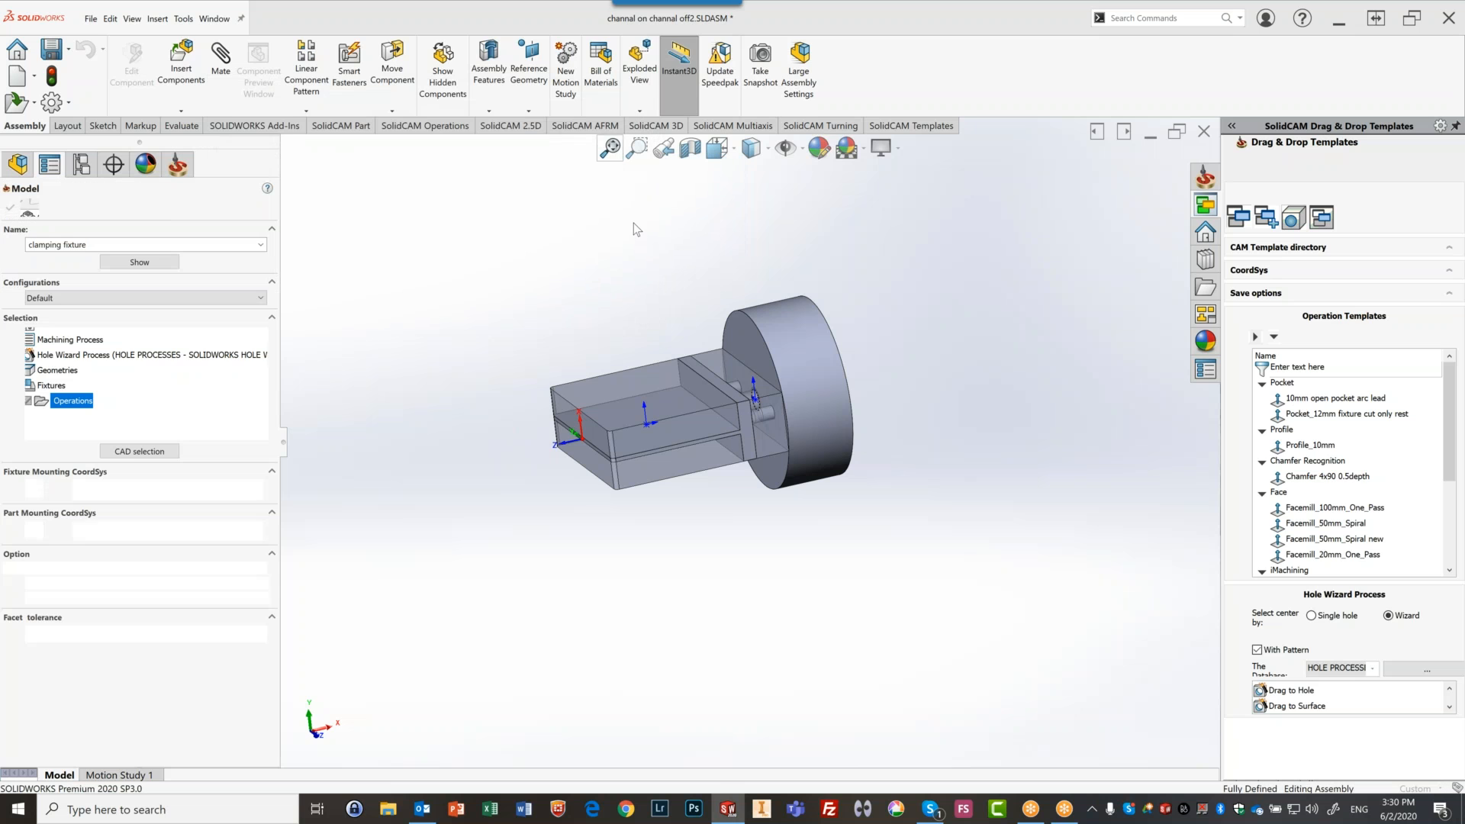
{"action": "left_click", "coordinate": [774, 333]}
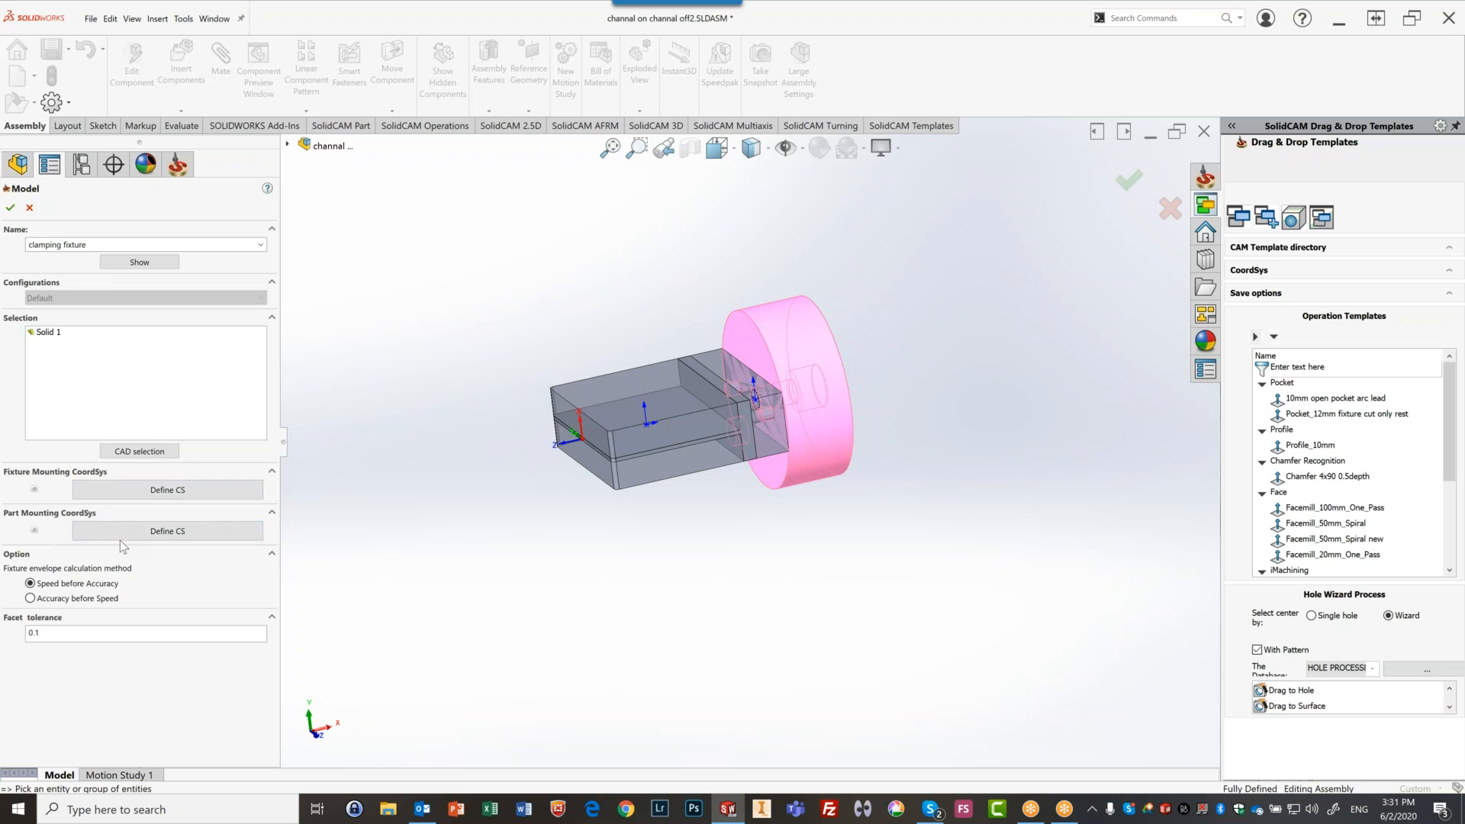
{"action": "left_click", "coordinate": [139, 262]}
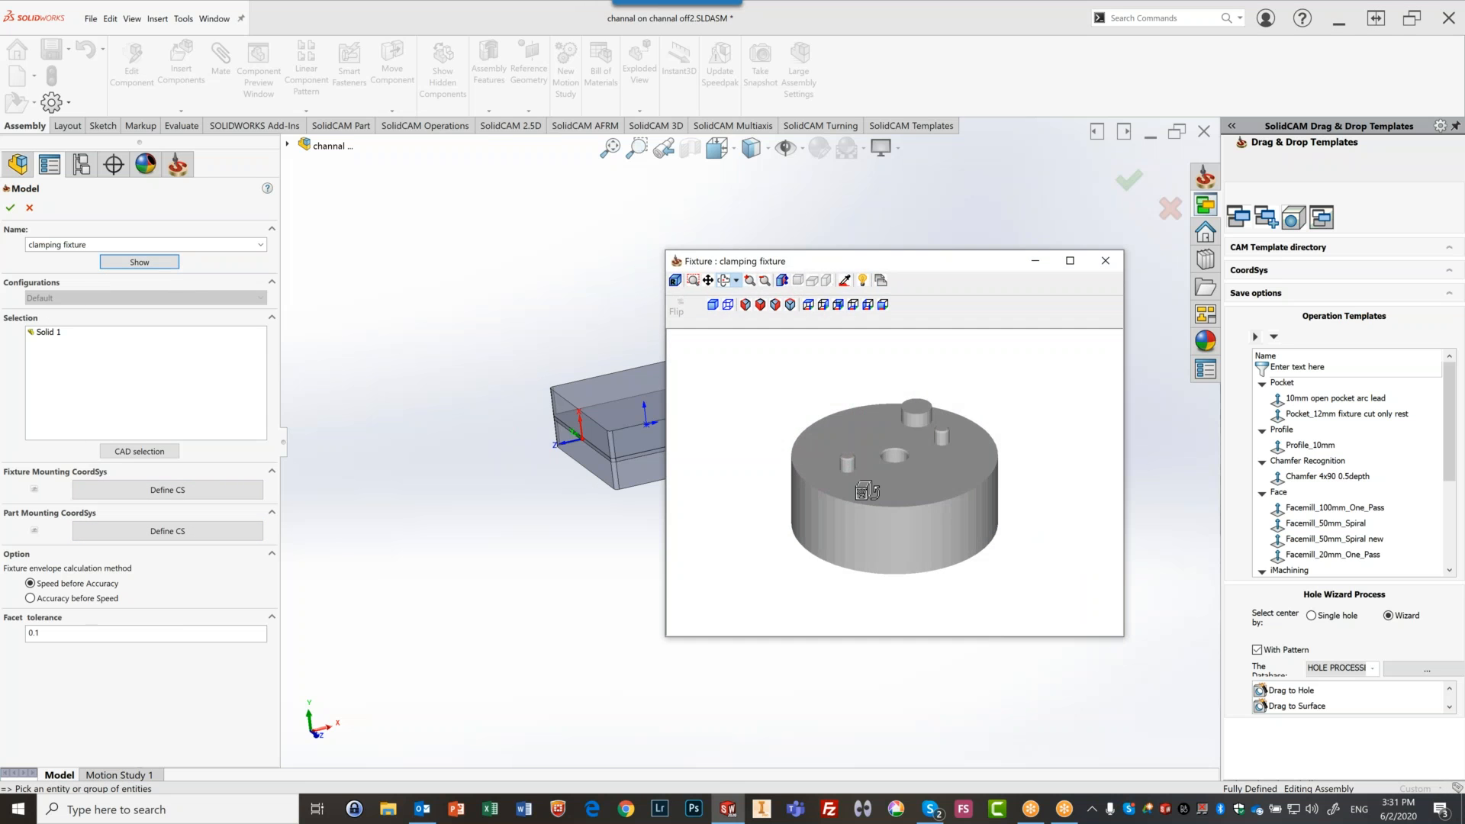
{"action": "left_click", "coordinate": [1106, 261]}
{"action": "left_click", "coordinate": [10, 208]}
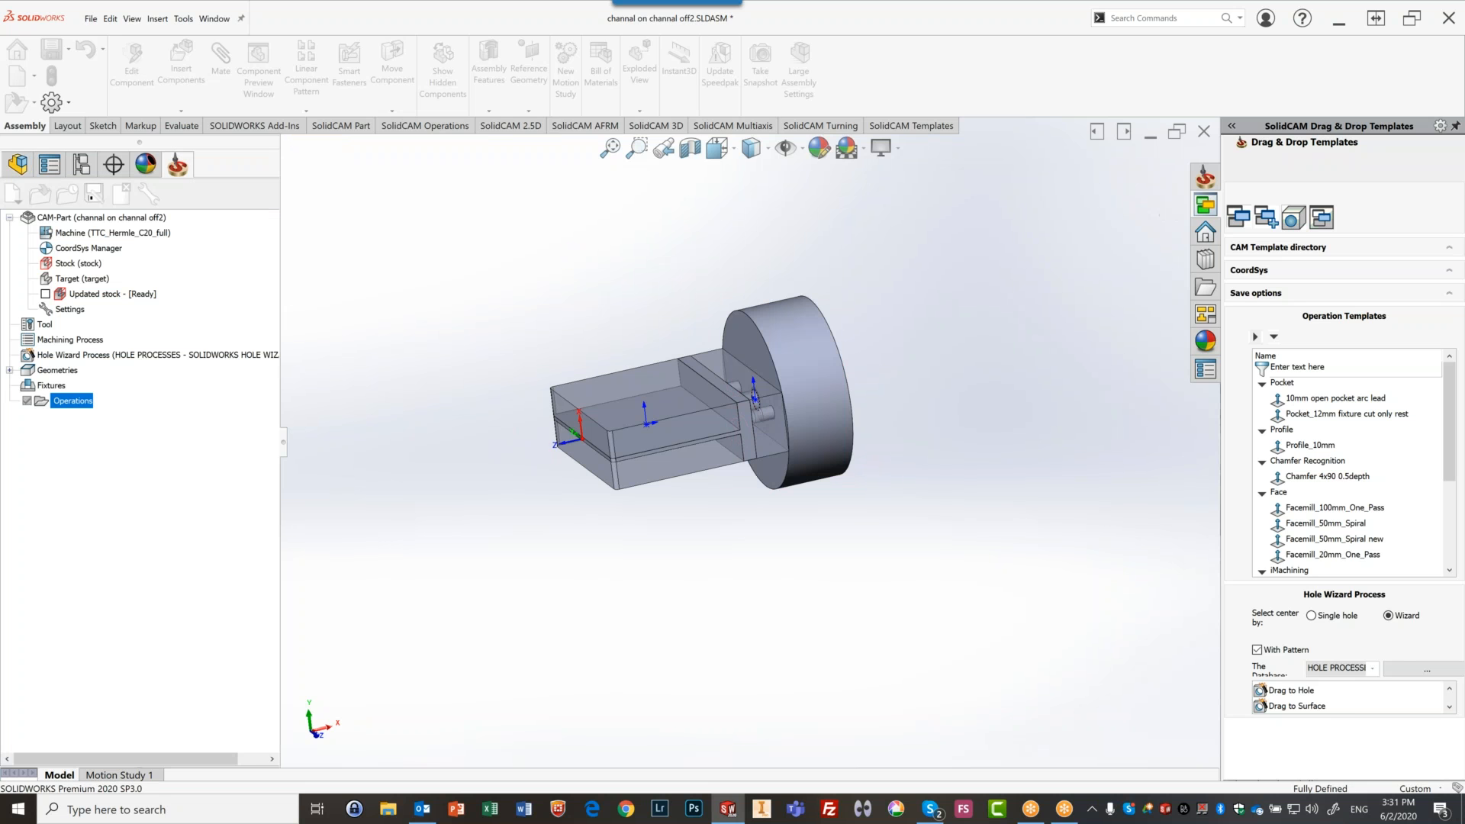
{"action": "left_click", "coordinate": [538, 309]}
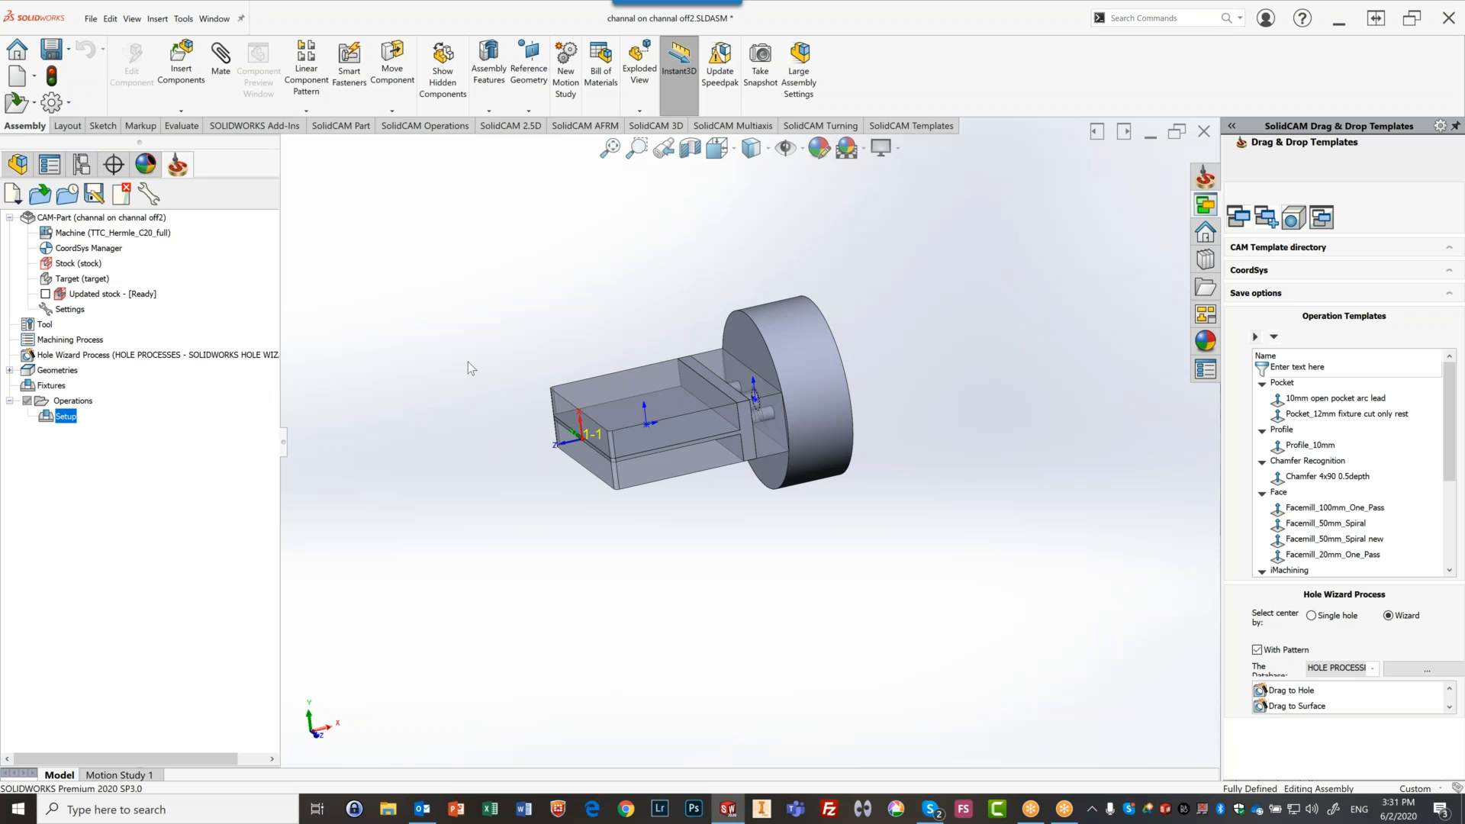
Create a 2D iMachining operation with the iRough + iFinish technology
{"action": "scroll", "coordinate": [752, 378], "scroll_direction": "down", "scroll_amount": 2}
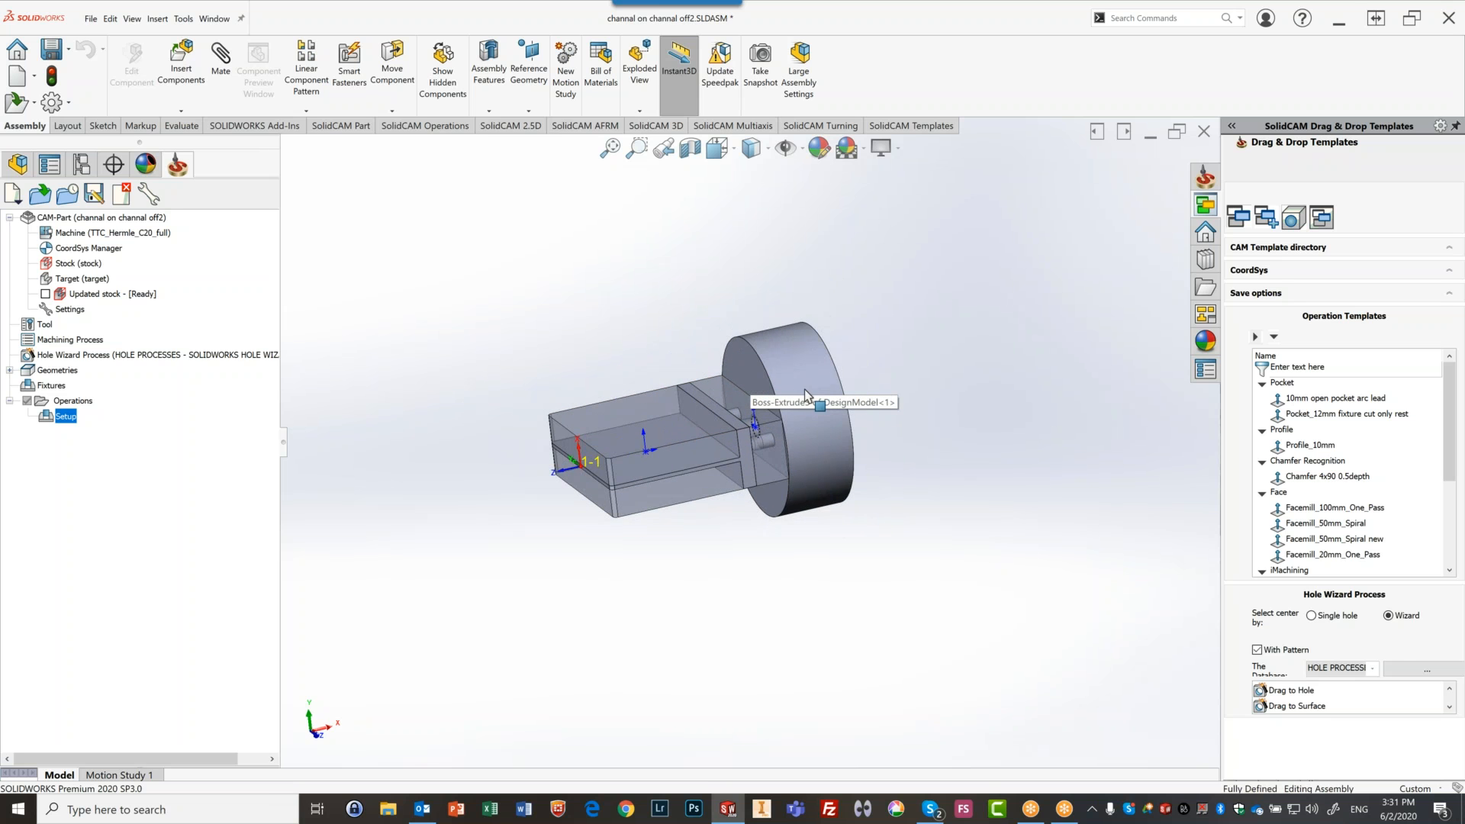
{"action": "middle_click_drag", "start_coordinate": [752, 377], "coordinate": [839, 458]}
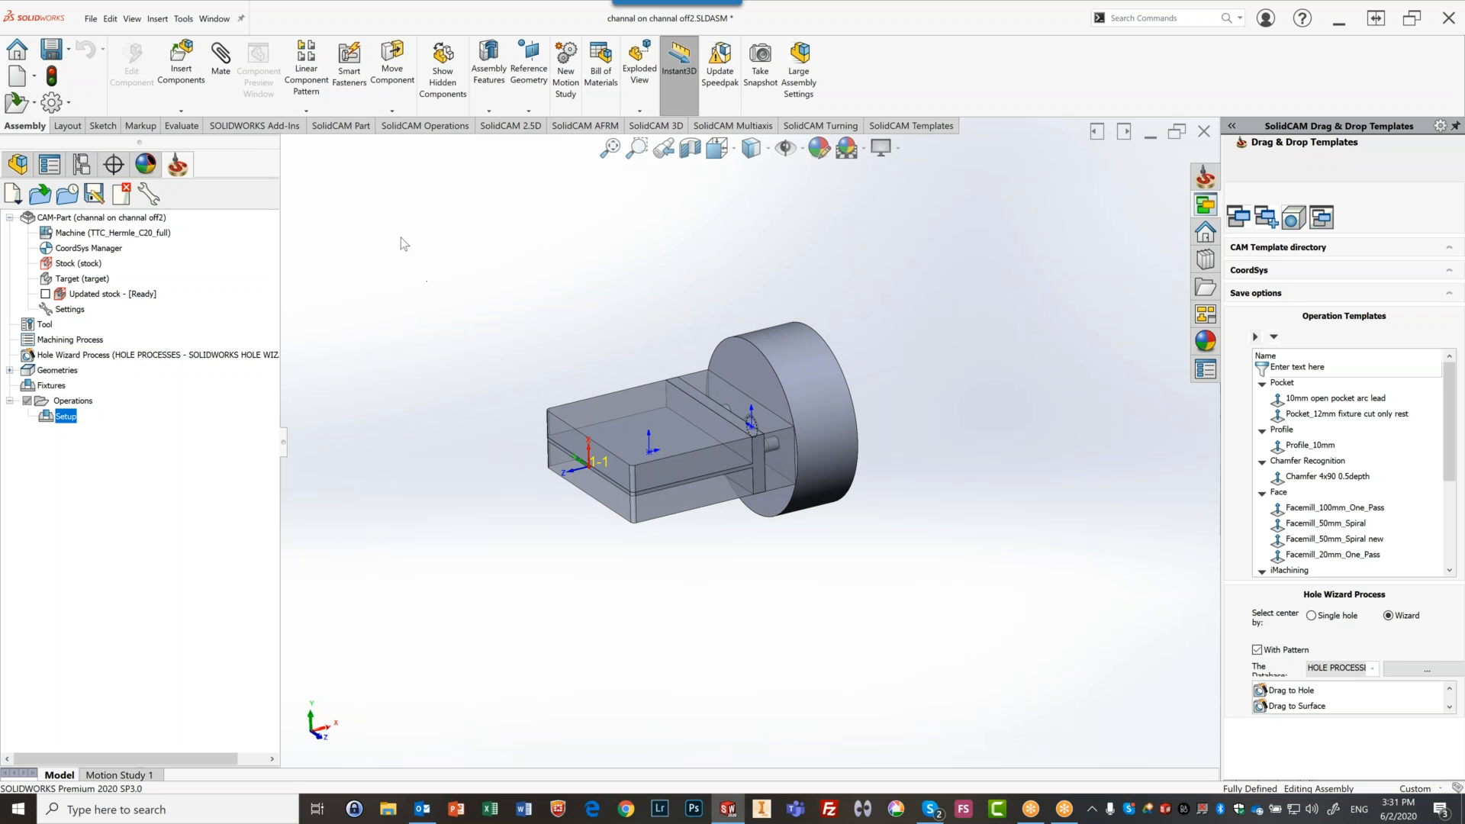
{"action": "left_click", "coordinate": [508, 127]}
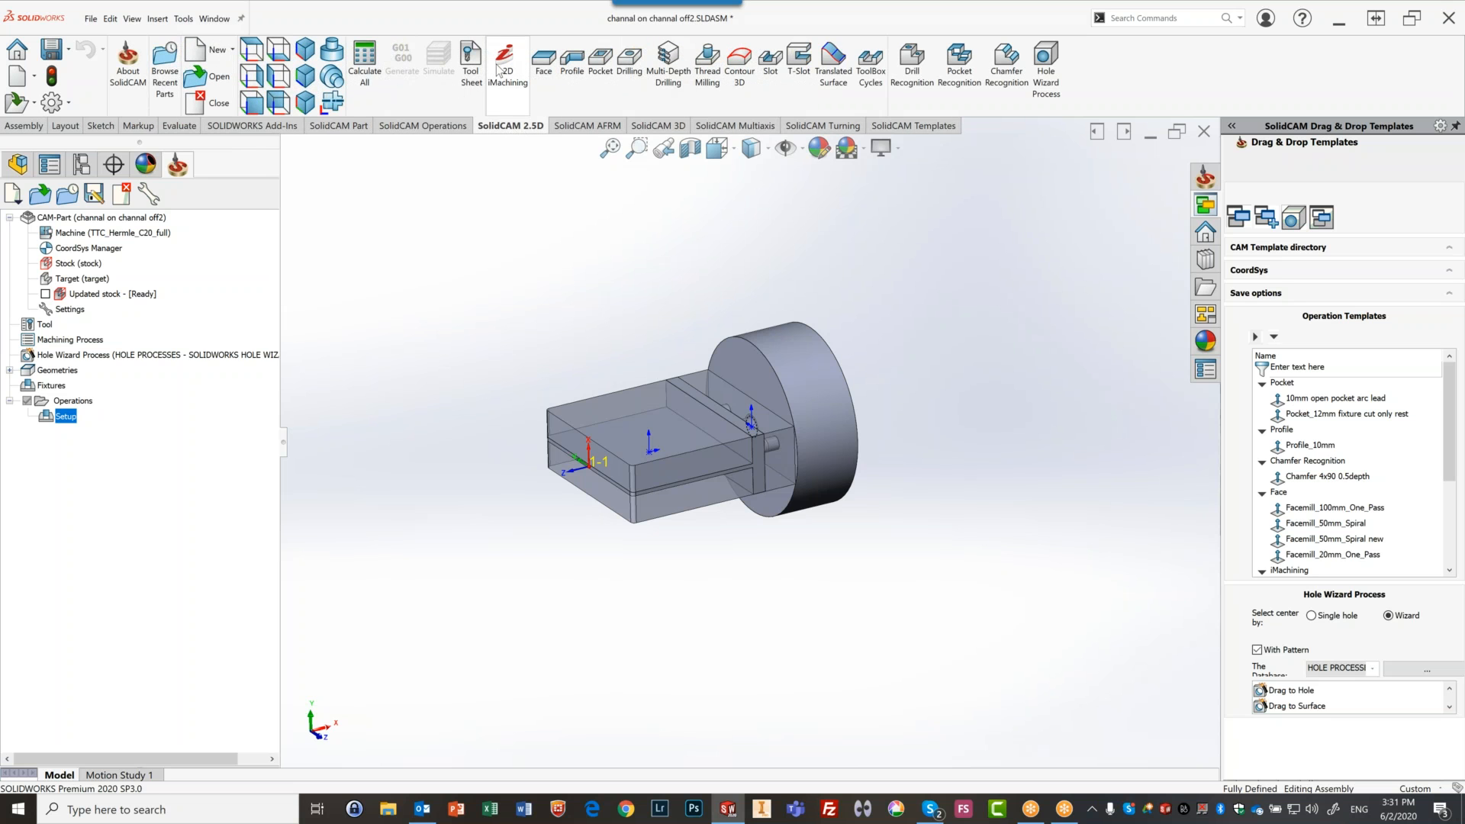
{"action": "left_click", "coordinate": [497, 70]}
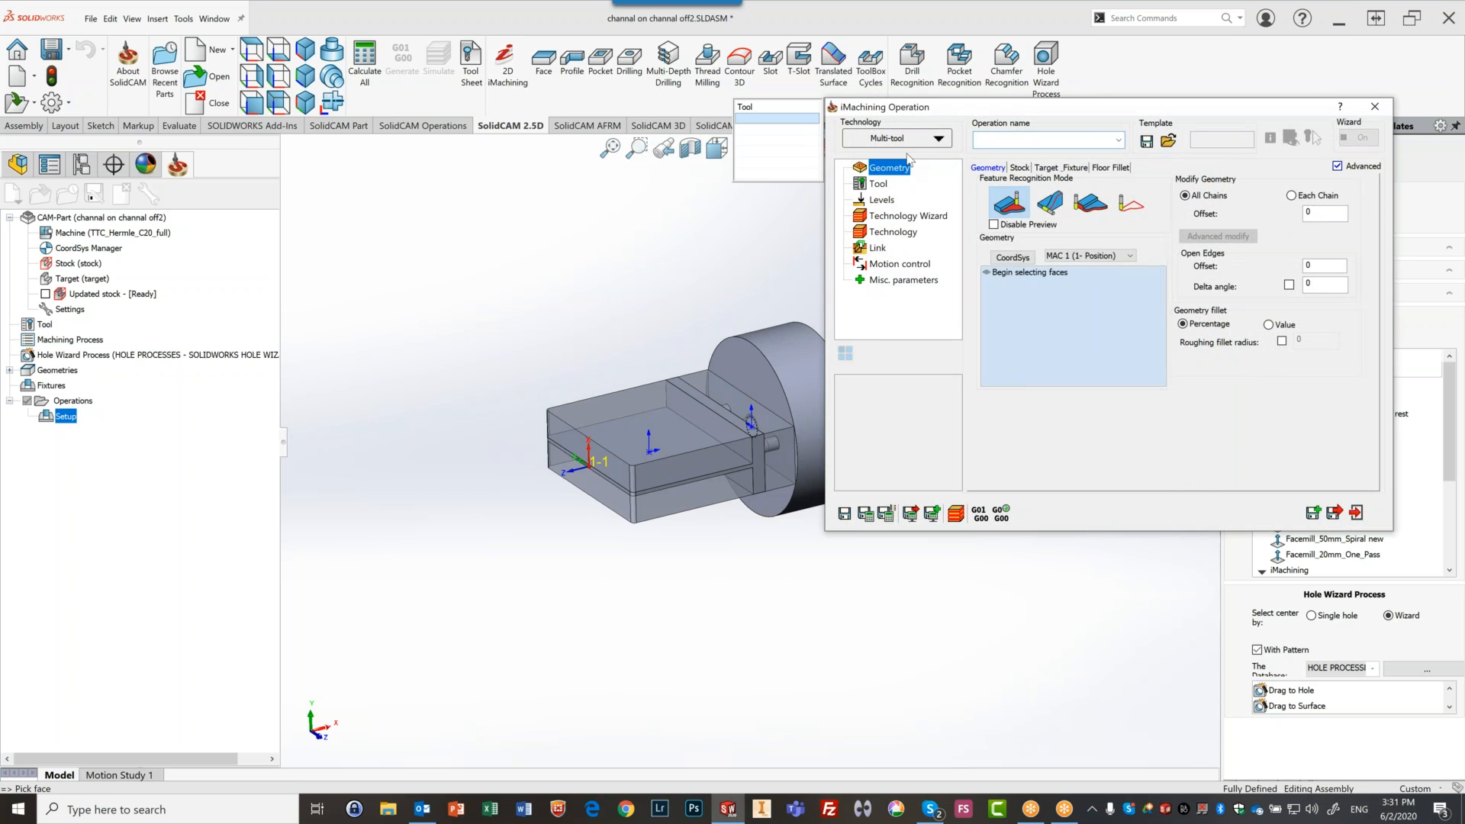
{"action": "left_click", "coordinate": [908, 140]}
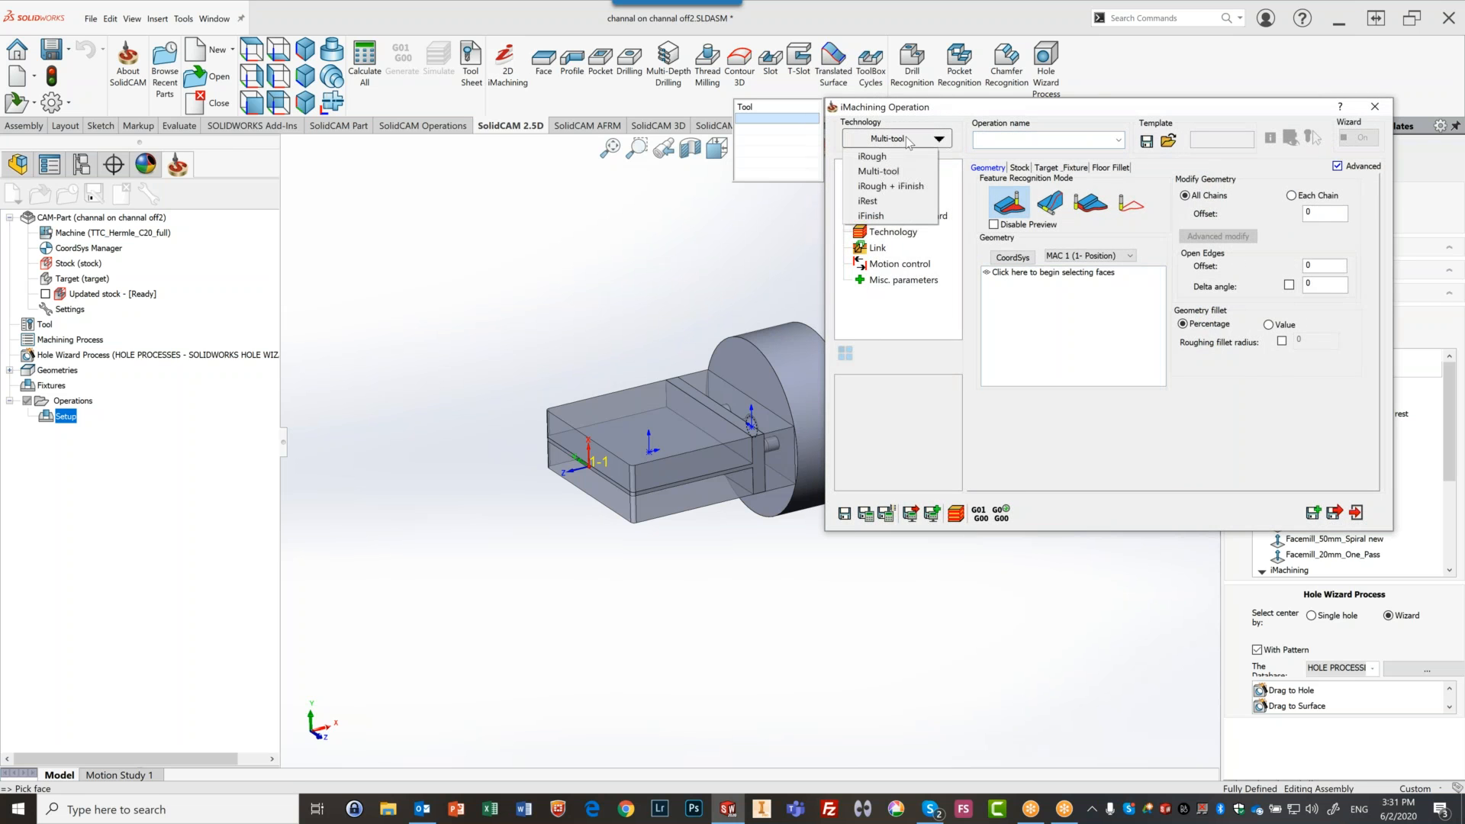
{"action": "left_click", "coordinate": [920, 186]}
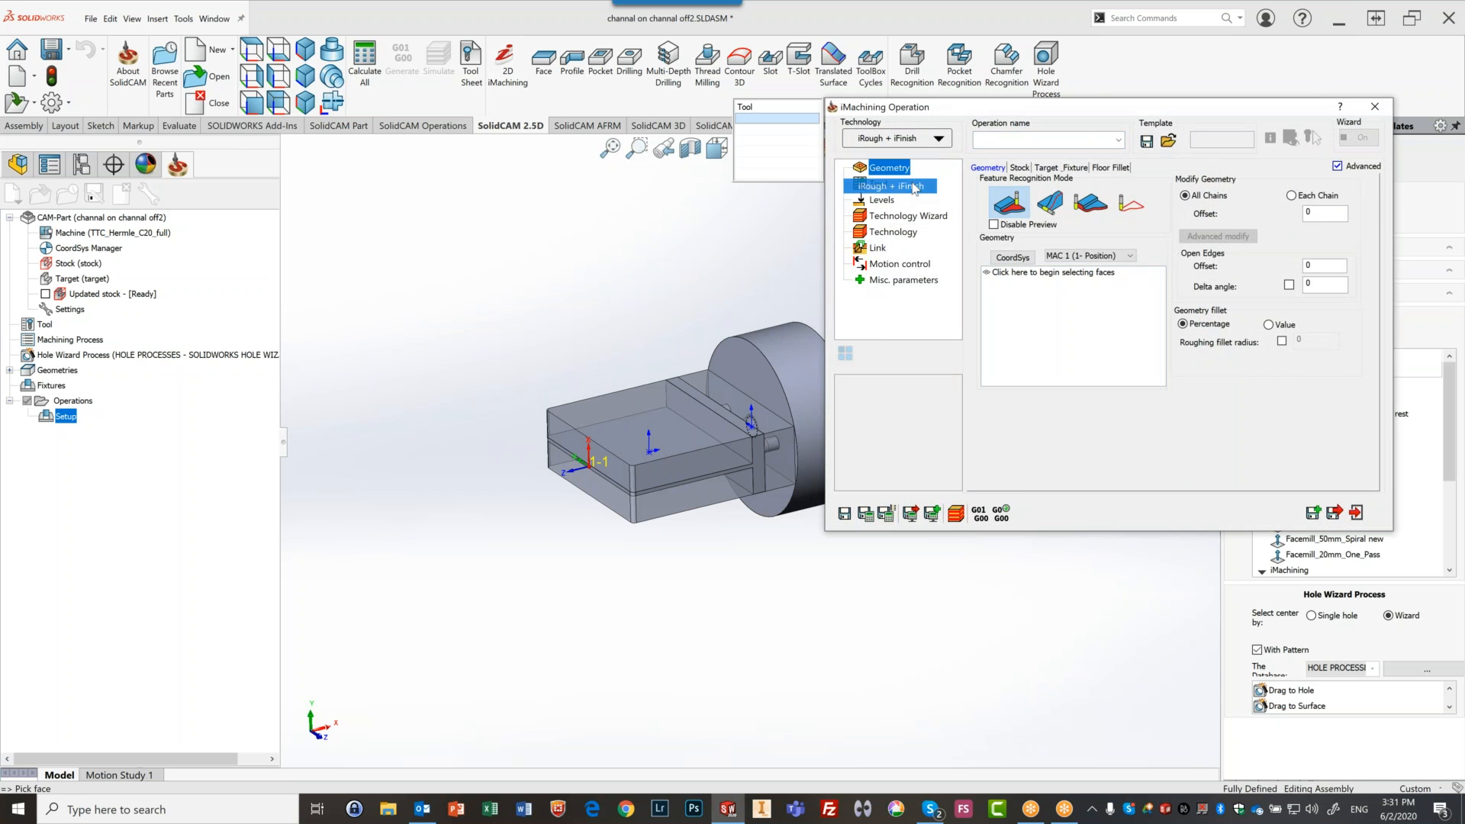
Use the contour-based feature recognition mode for the operation's geometry and set its coordinate system to MAC 1 (2- Position)
{"action": "left_click", "coordinate": [1053, 203]}
{"action": "left_click", "coordinate": [1053, 257]}
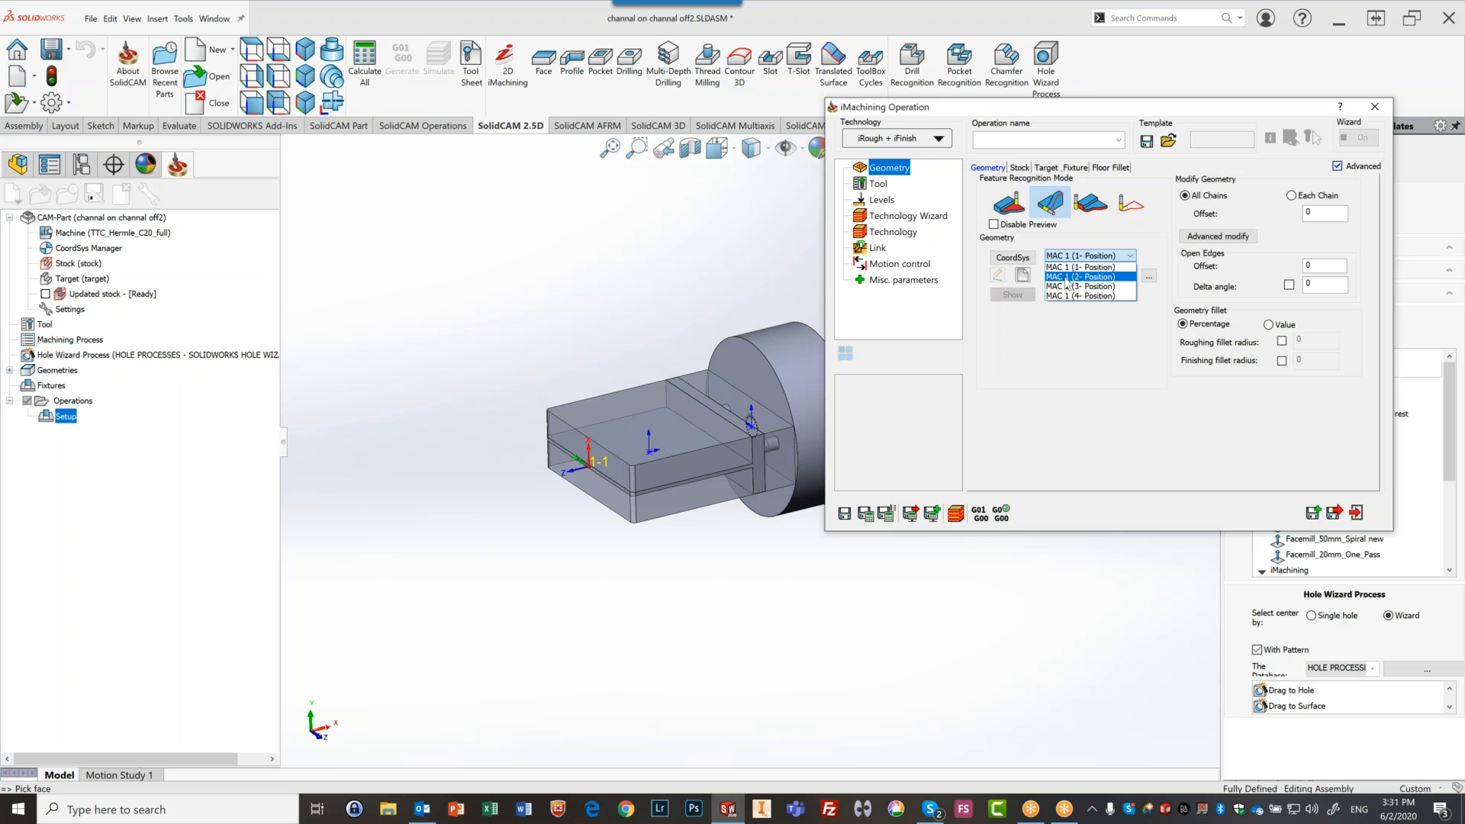
{"action": "left_click", "coordinate": [1067, 277]}
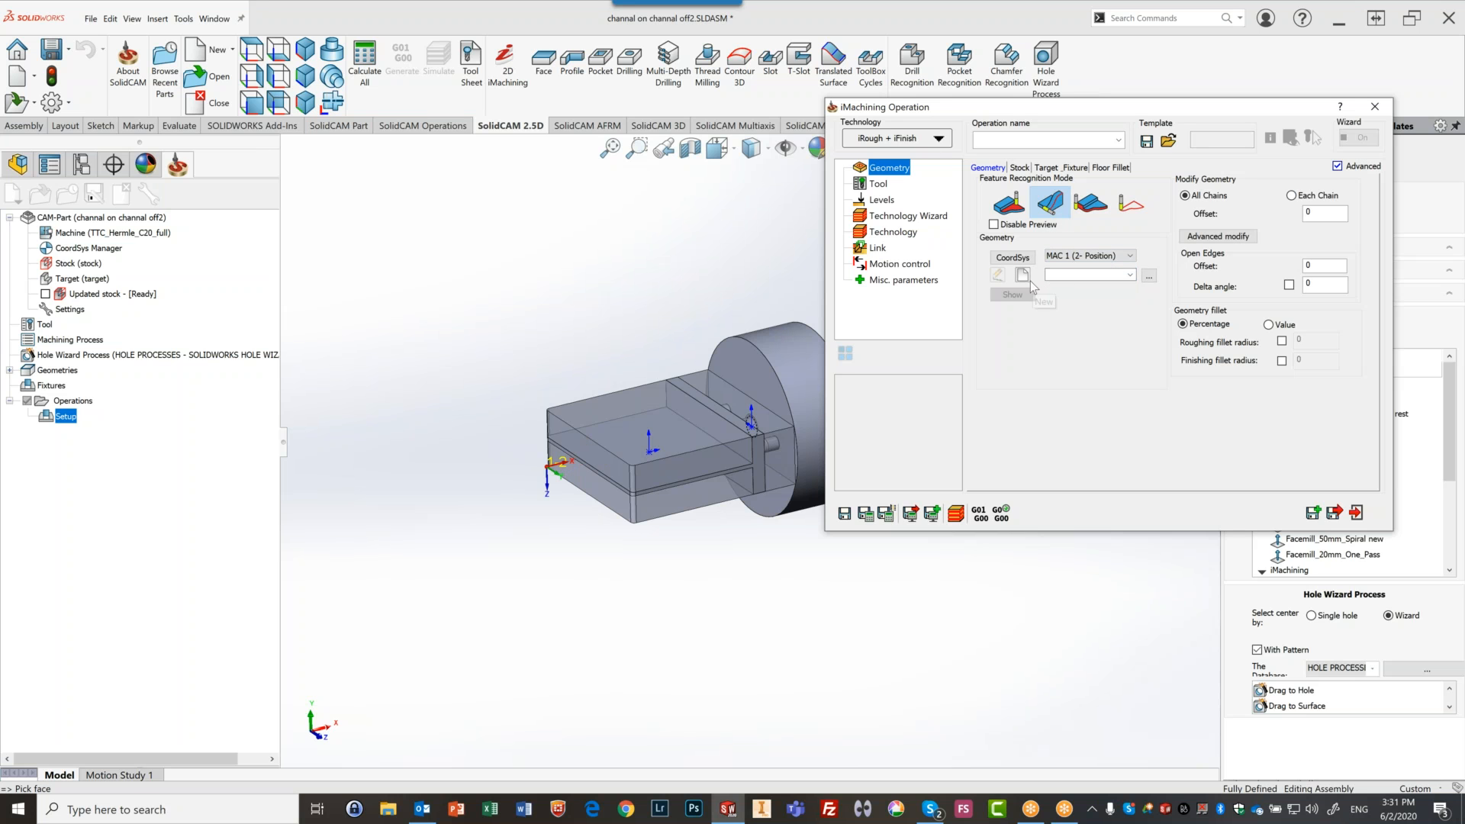
Define a new contour geometry by picking the long side edge of the channel floor as the chain
{"action": "left_click", "coordinate": [305, 51]}
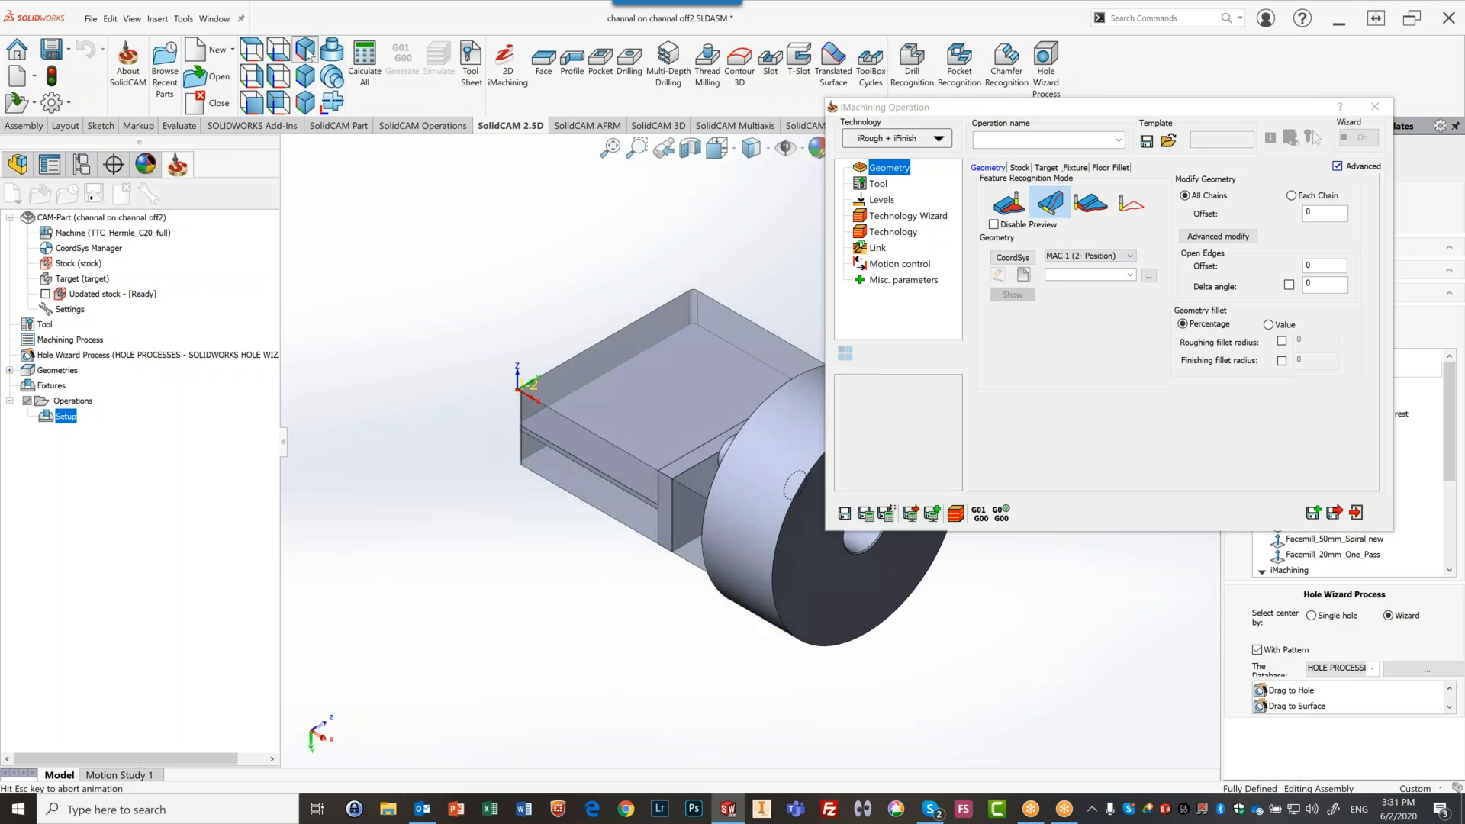
{"action": "left_click", "coordinate": [1024, 275]}
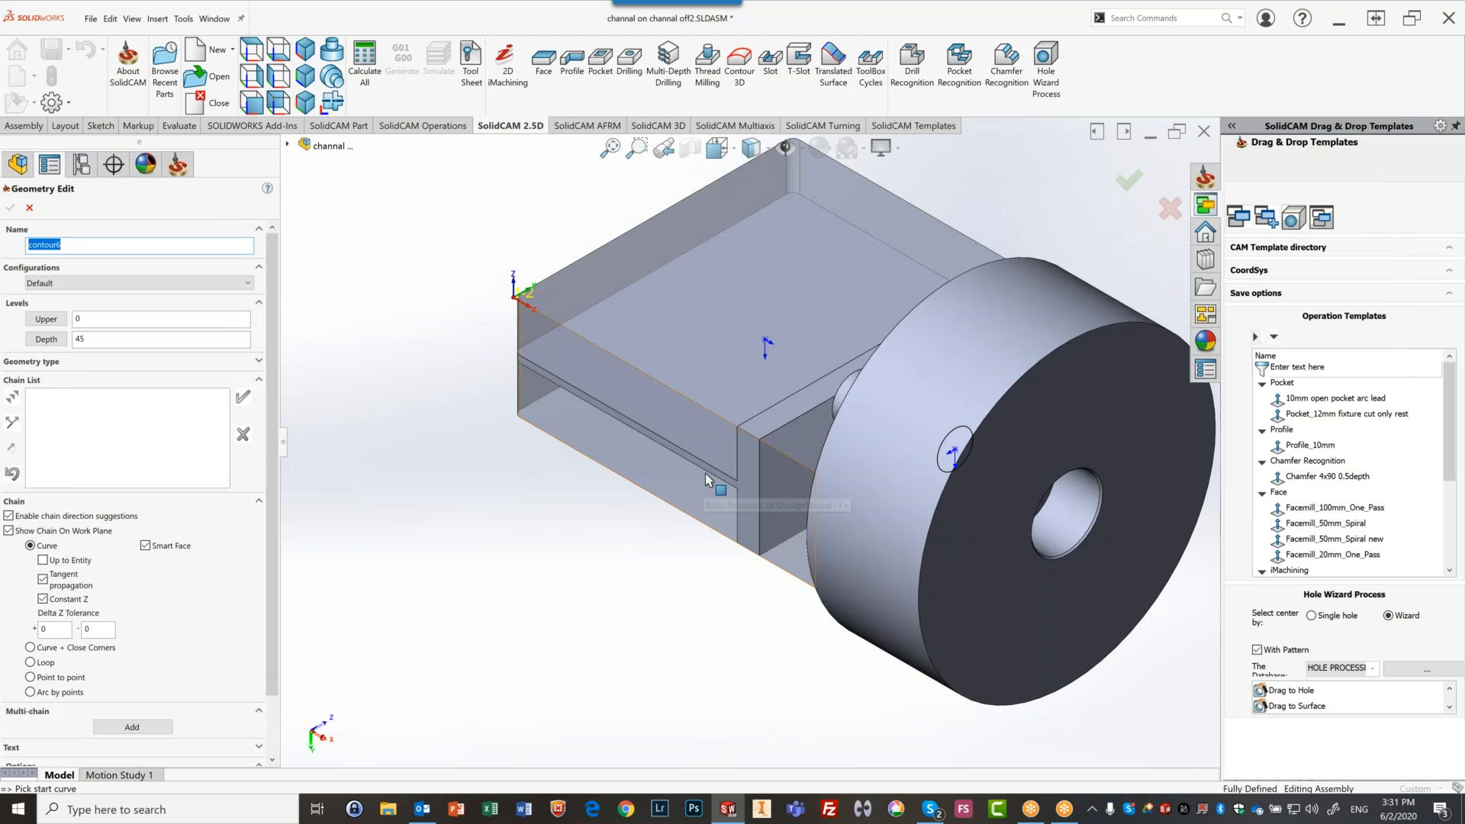
{"action": "left_click", "coordinate": [711, 466]}
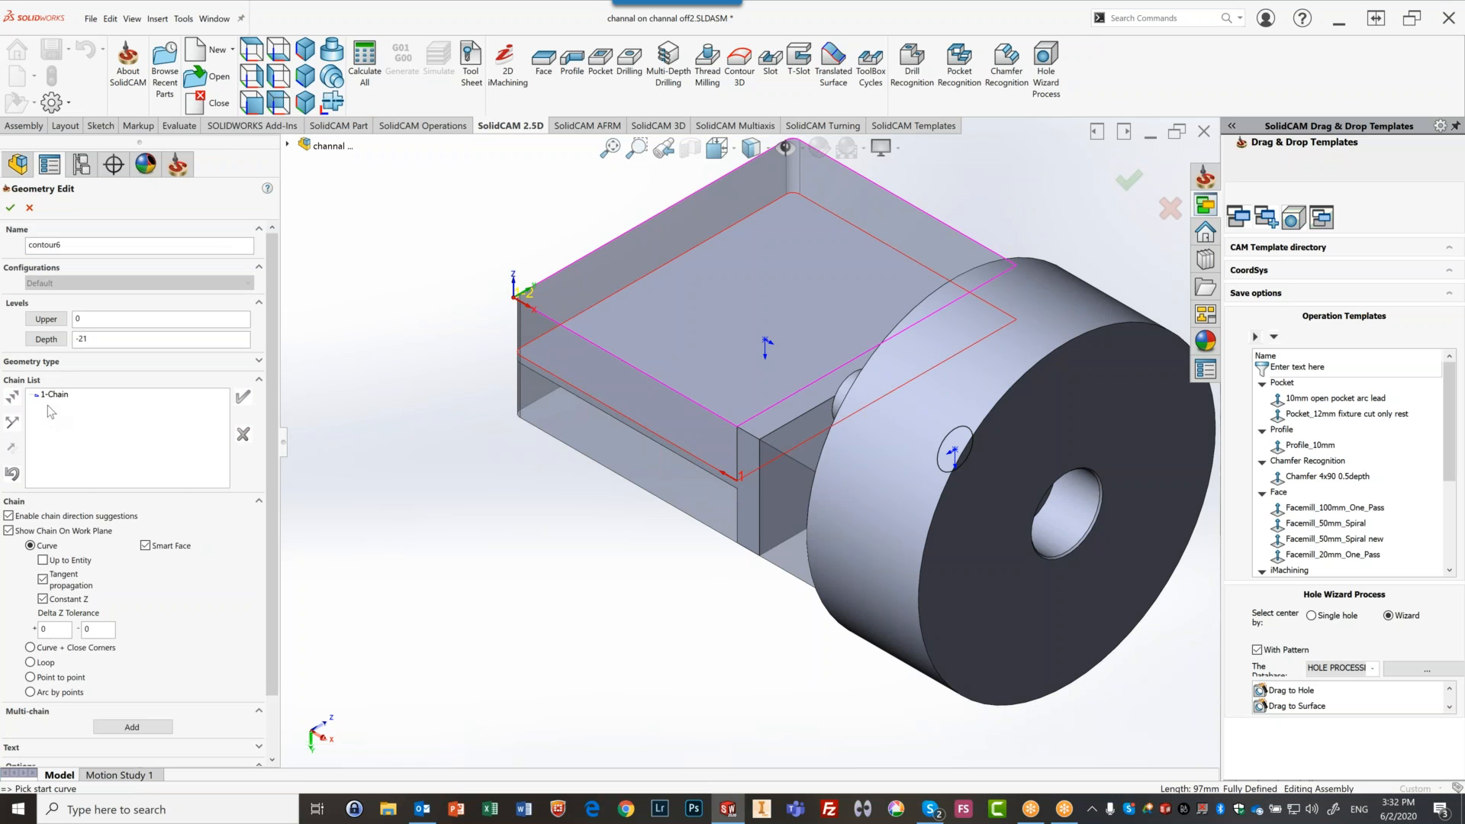
Mark the chain's edges as open from the channel floor's long side edge to its free-end edge using From/To entities, and accept the geometry
{"action": "right_click", "coordinate": [53, 394]}
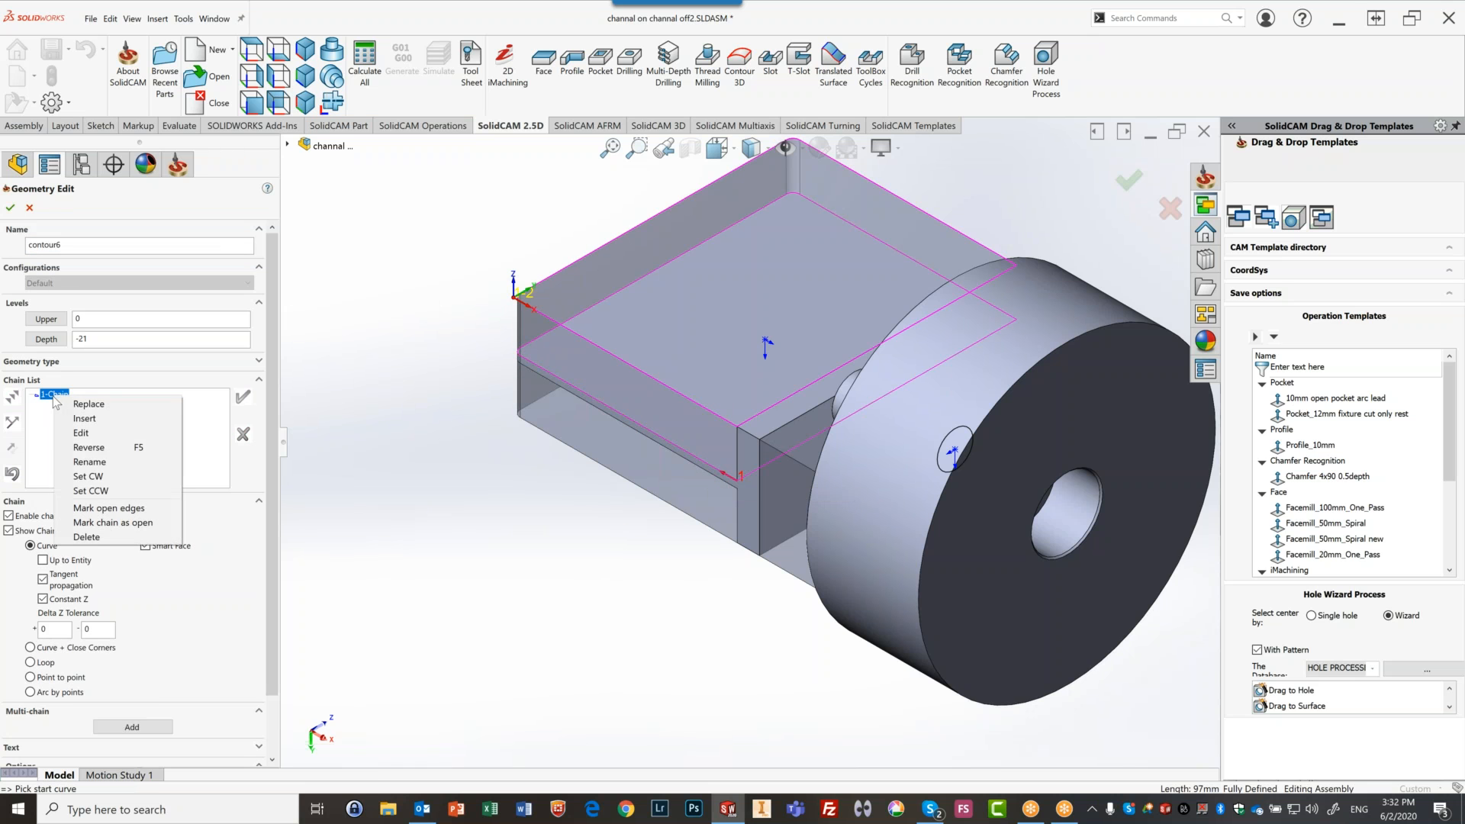
{"action": "left_click", "coordinate": [106, 509]}
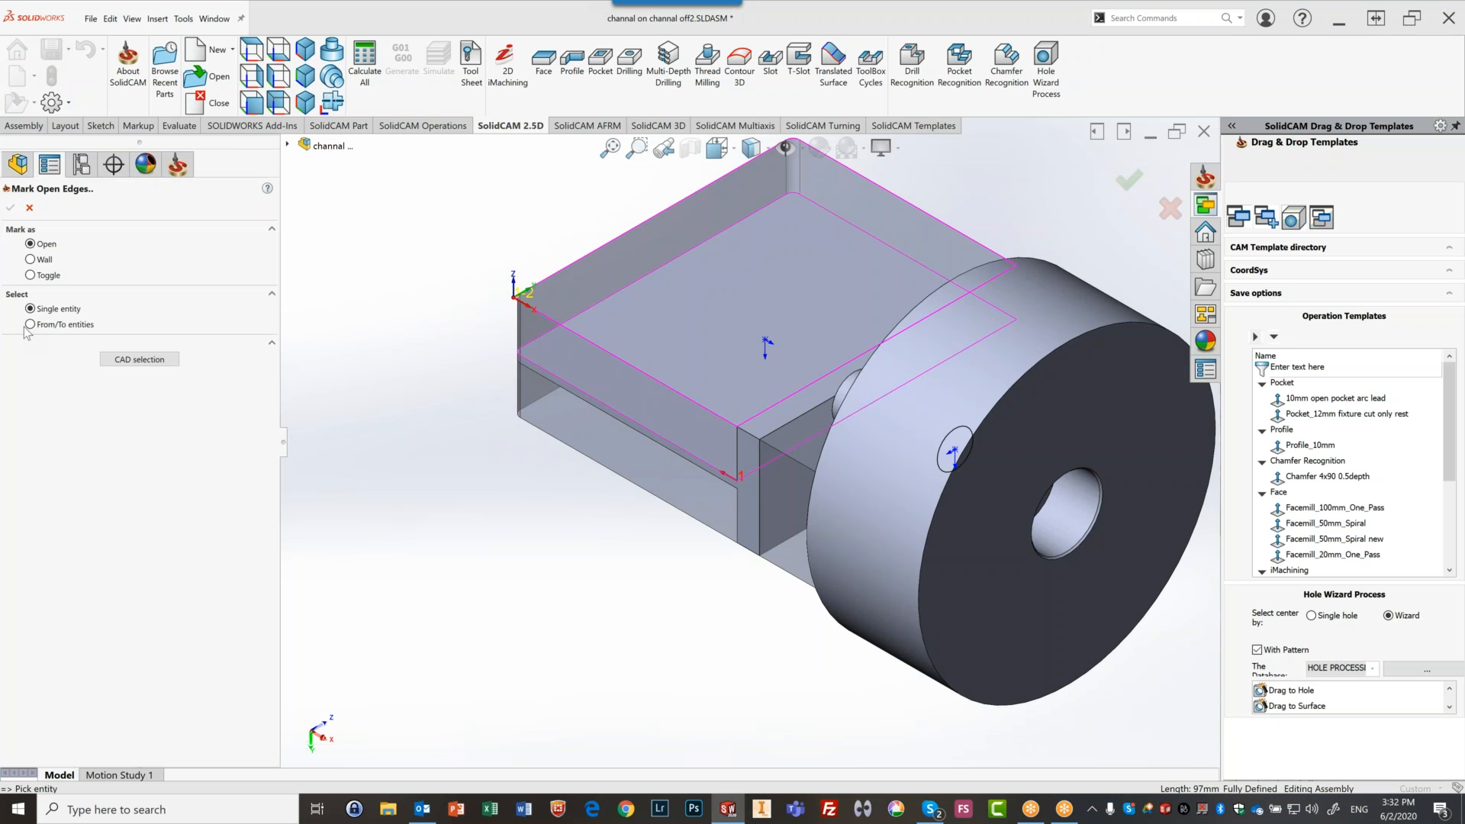
{"action": "left_click", "coordinate": [31, 324]}
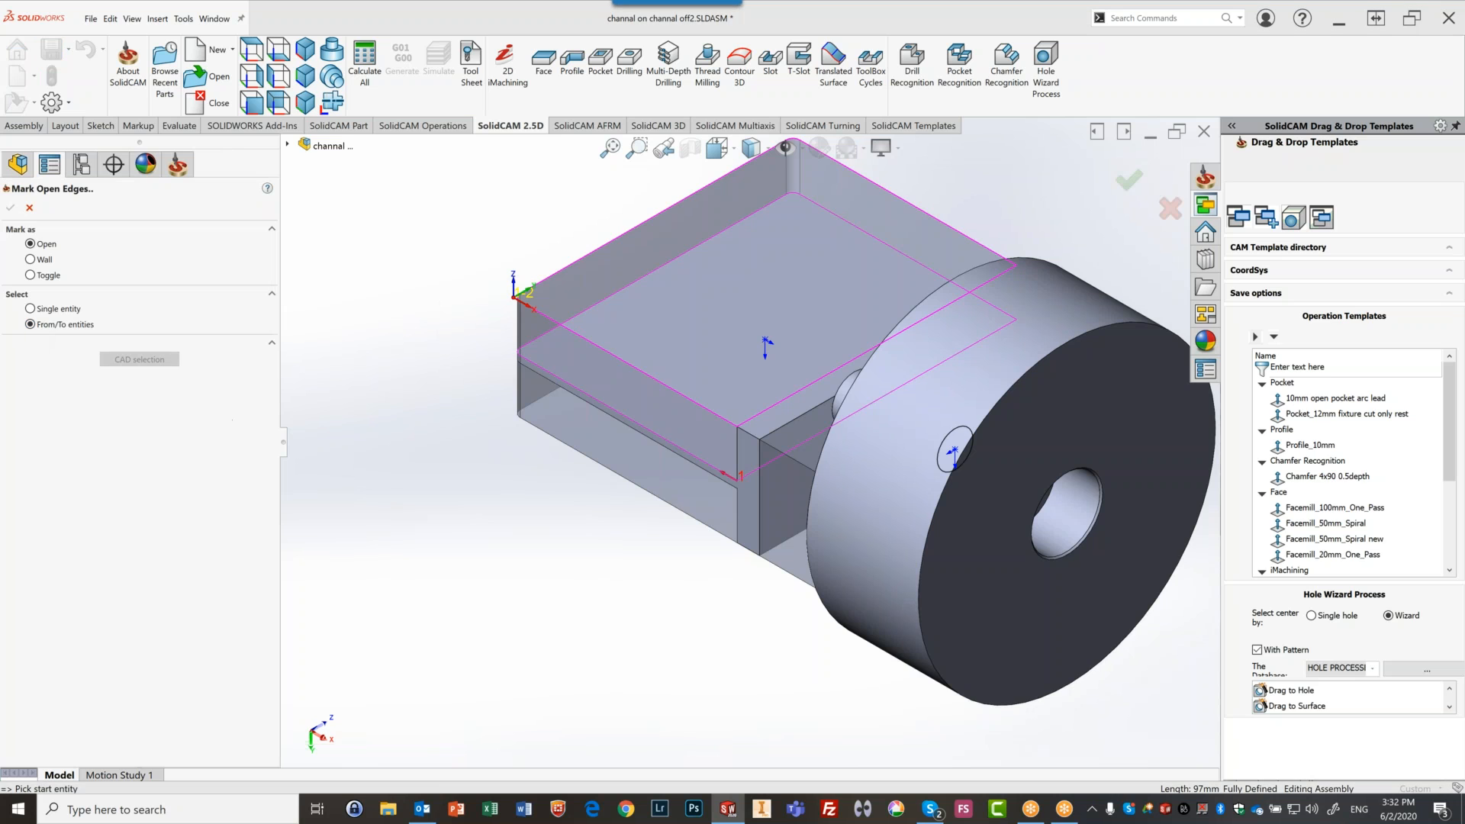
{"action": "left_click", "coordinate": [700, 462]}
{"action": "middle_click_drag", "start_coordinate": [525, 435], "coordinate": [638, 452]}
{"action": "scroll", "coordinate": [480, 297], "scroll_direction": "up", "scroll_amount": 6}
{"action": "middle_click_drag", "start_coordinate": [480, 298], "coordinate": [634, 403]}
{"action": "scroll", "coordinate": [672, 380], "scroll_direction": "down", "scroll_amount": 10}
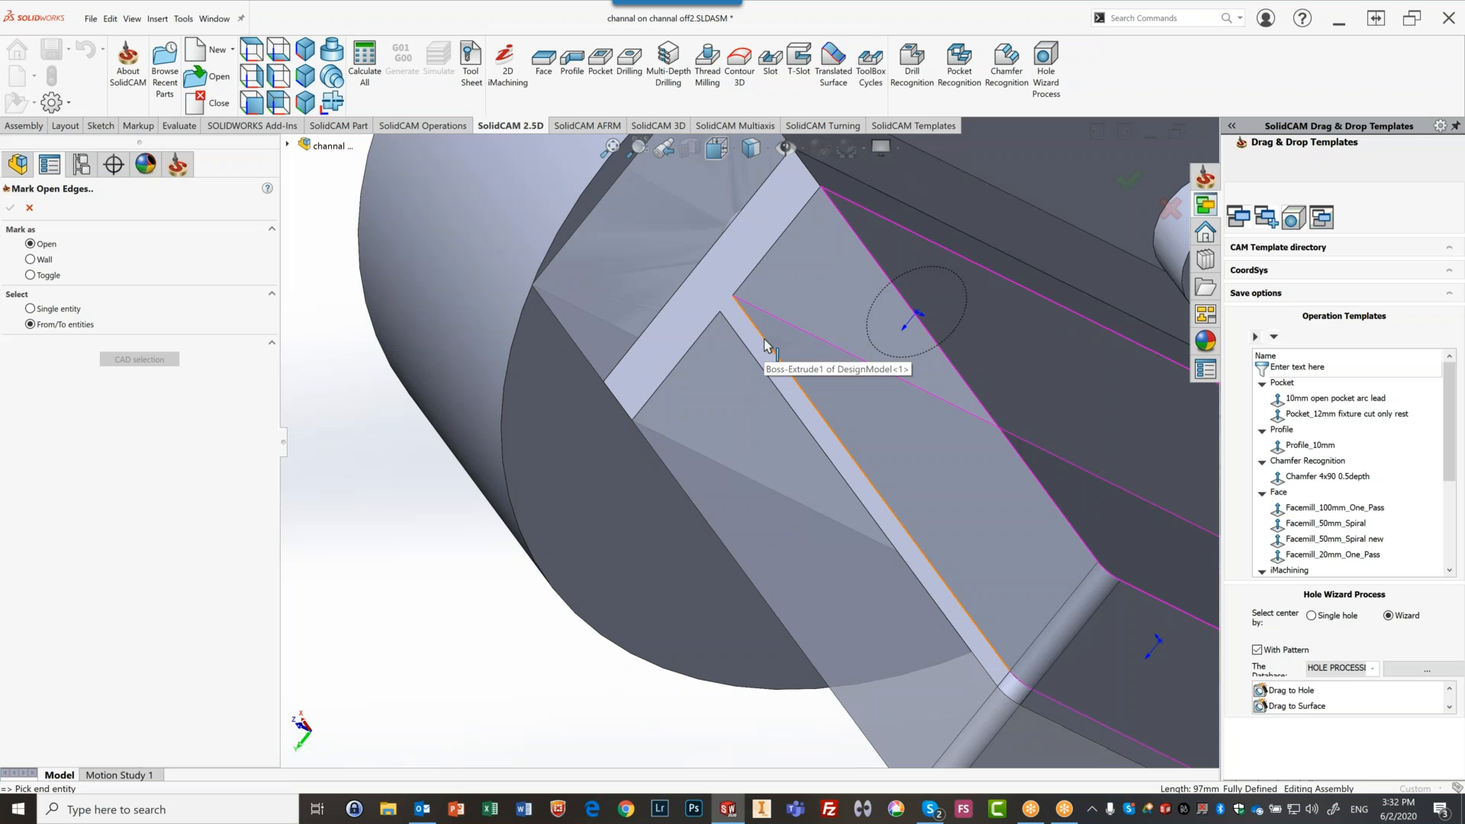
{"action": "left_click", "coordinate": [767, 340]}
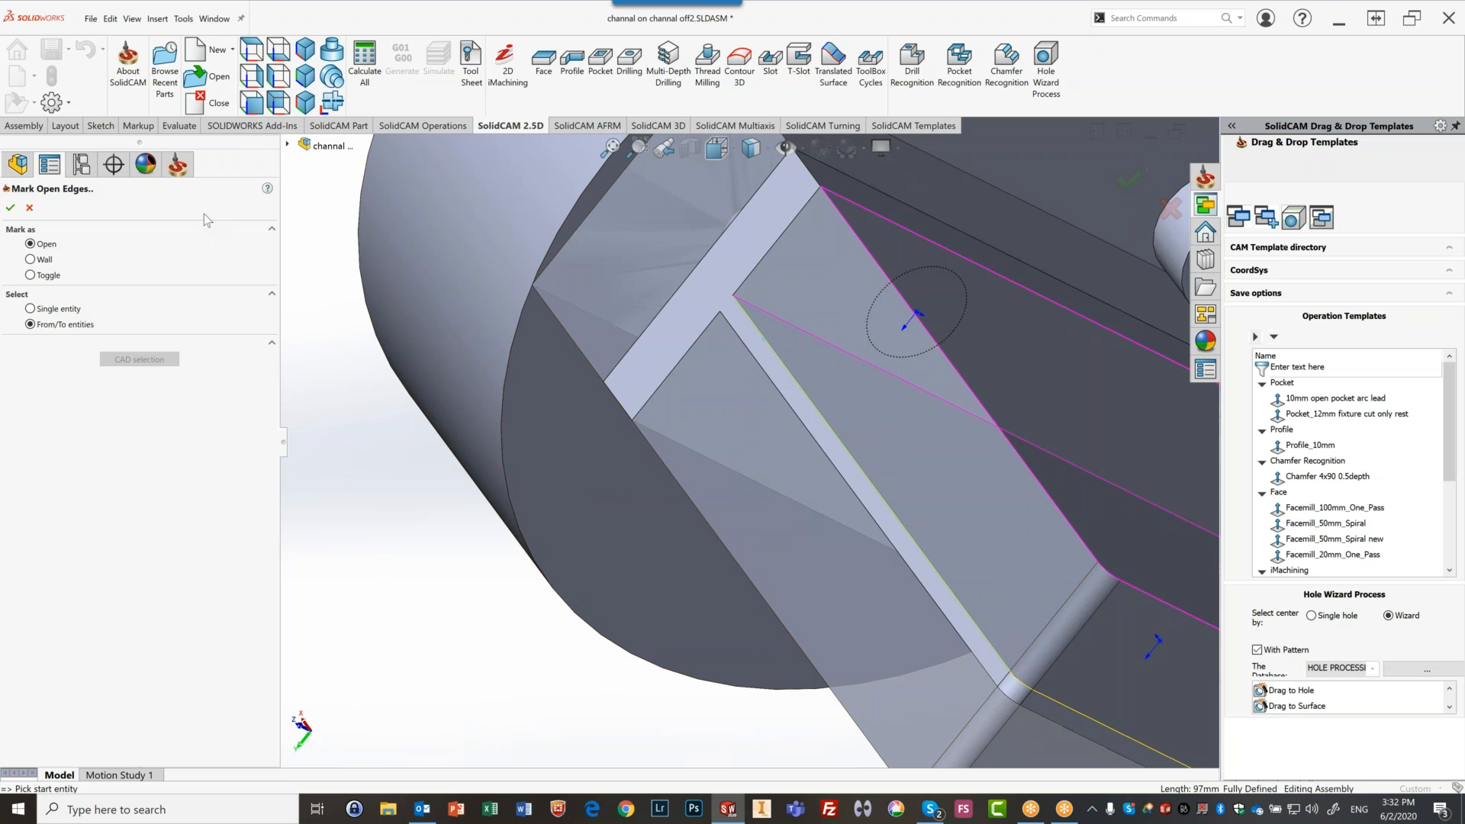
{"action": "left_click", "coordinate": [10, 206]}
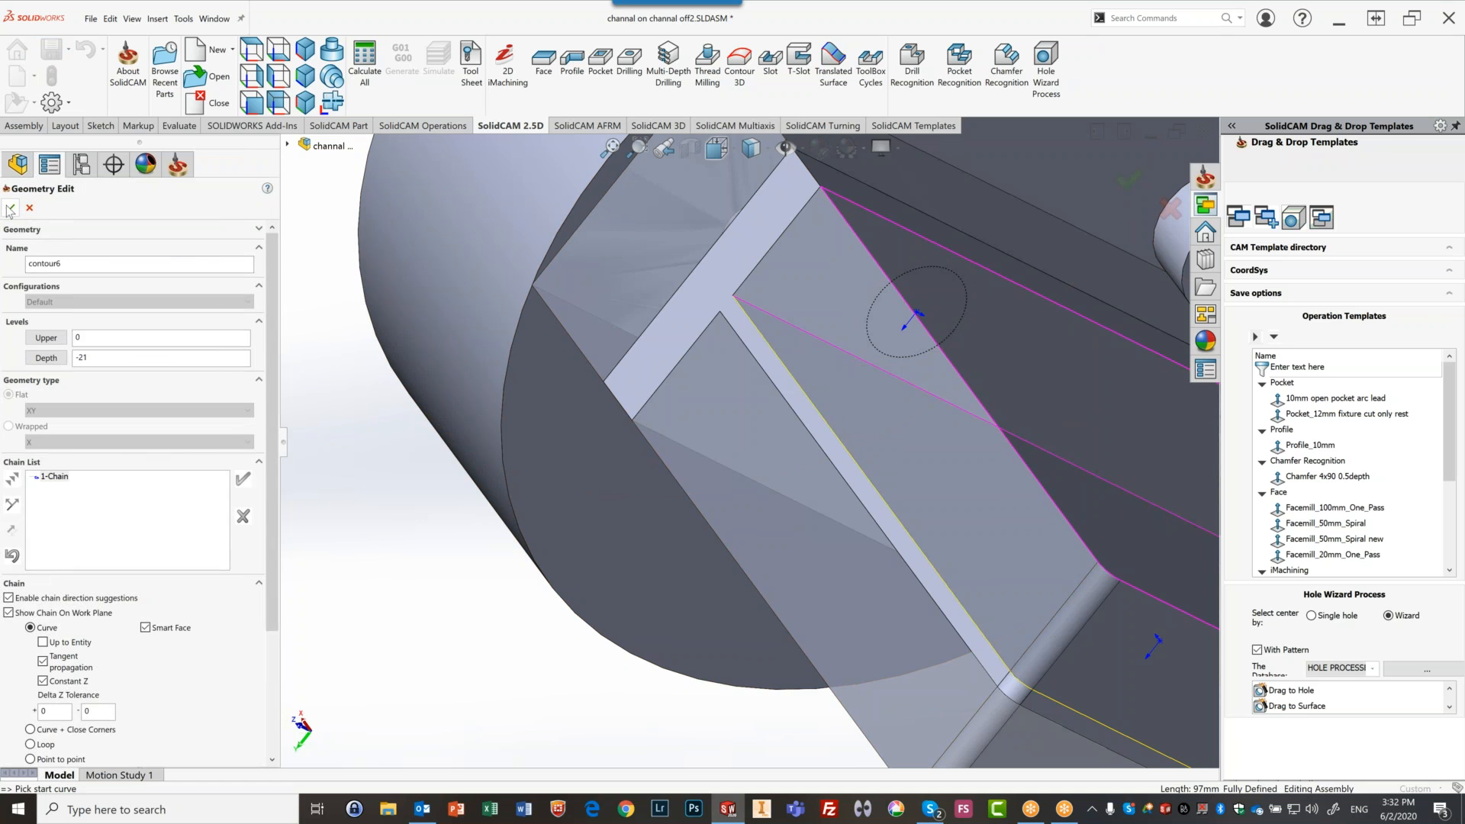
{"action": "left_click", "coordinate": [10, 208]}
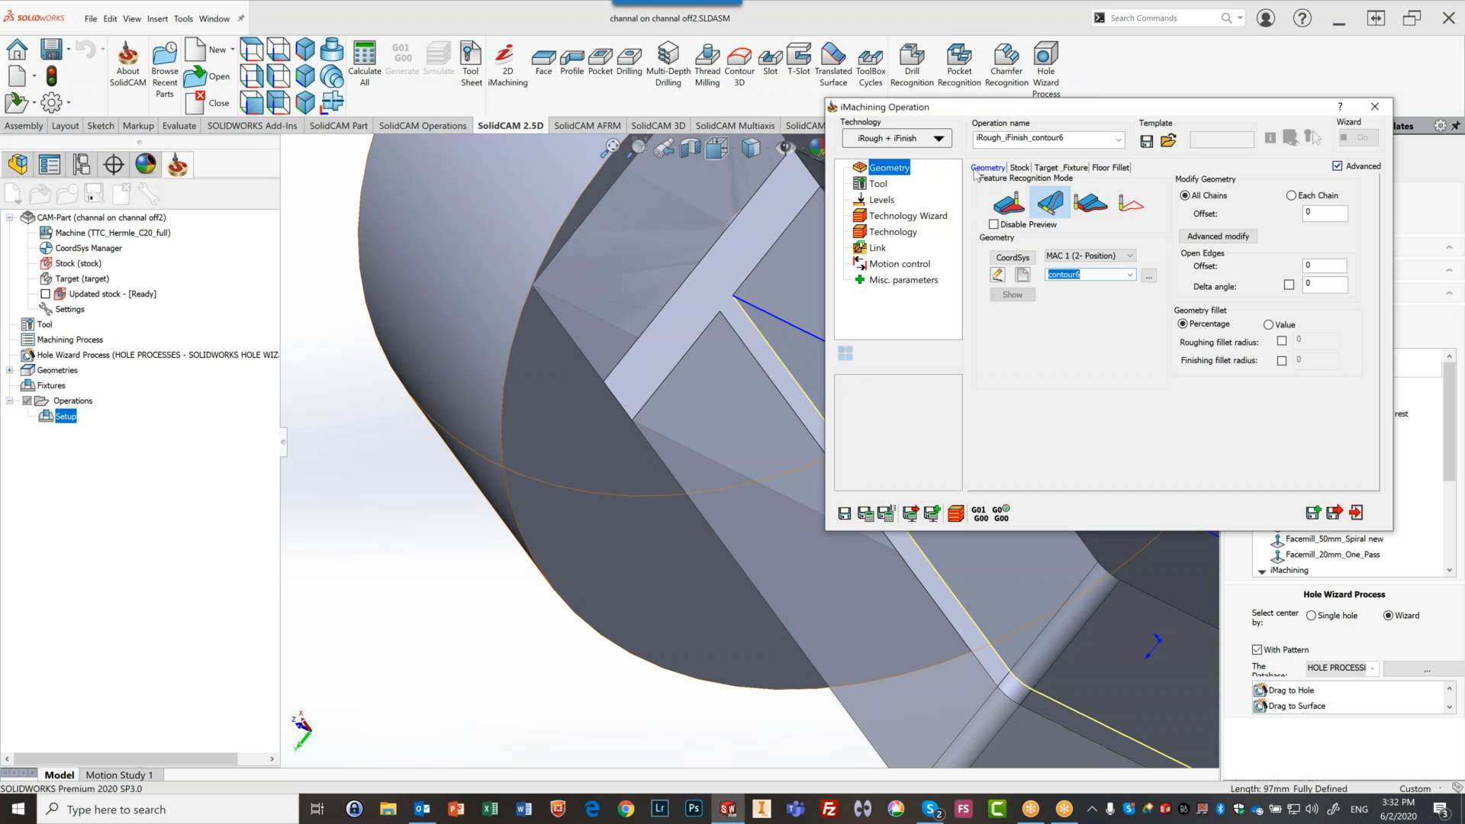
Assign tool number 1, the 10 mm end mill, to the iMachining operation, and save and calculate it
{"action": "left_click", "coordinate": [879, 183]}
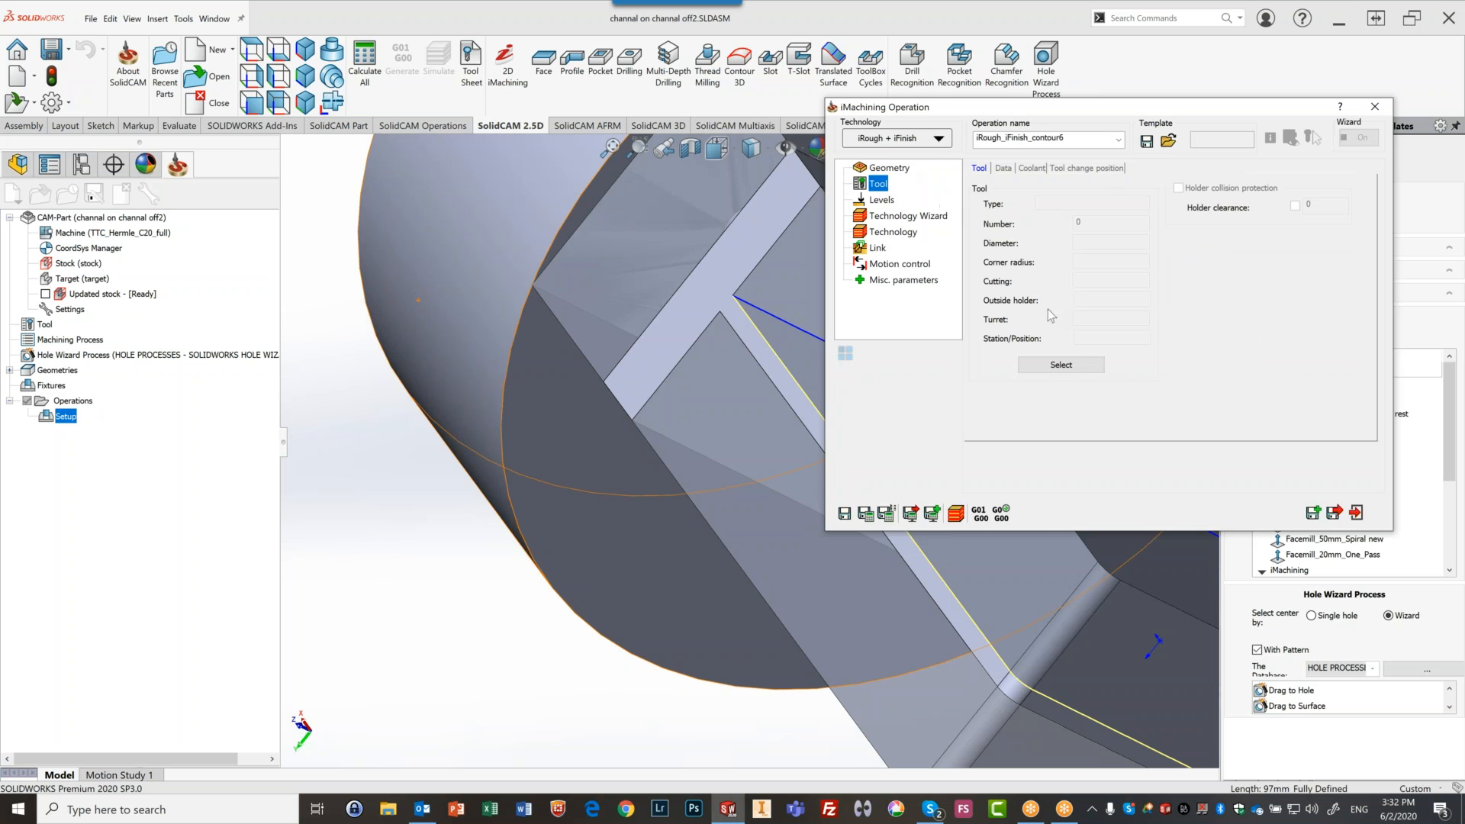
{"action": "left_click", "coordinate": [1078, 367]}
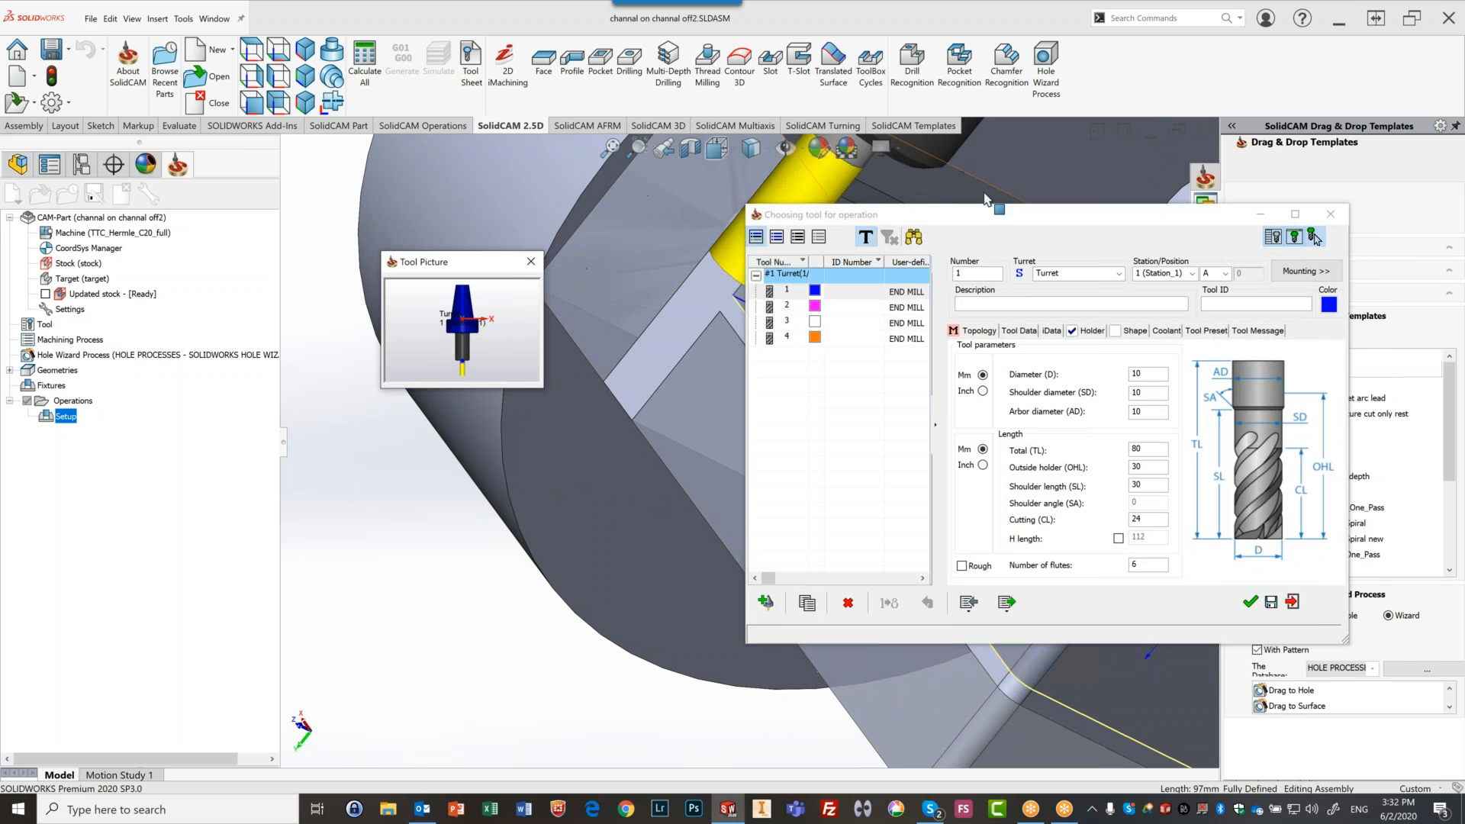
{"action": "left_click_drag", "start_coordinate": [927, 216], "coordinate": [516, 150]}
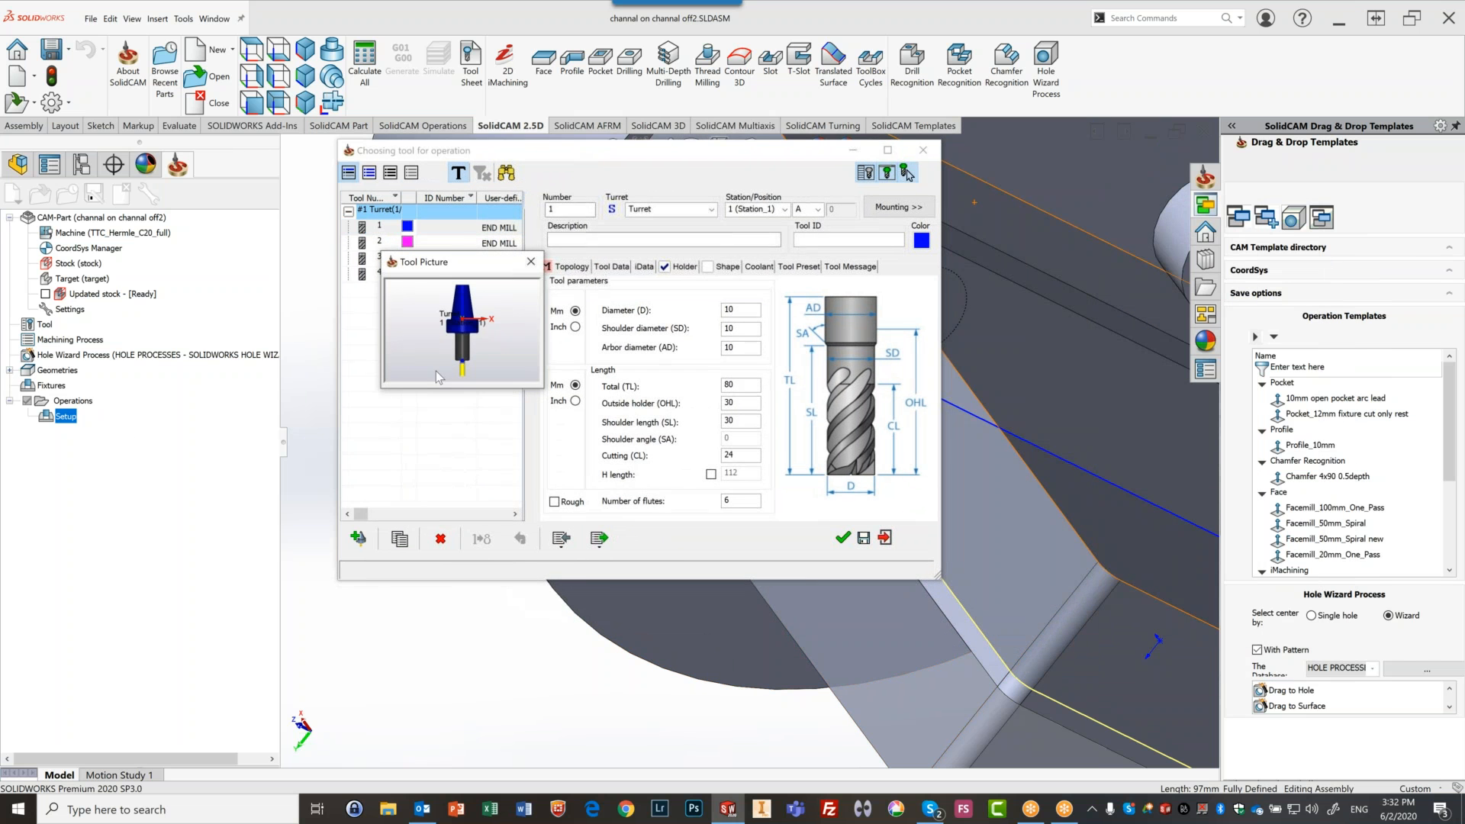
{"action": "left_click", "coordinate": [844, 540]}
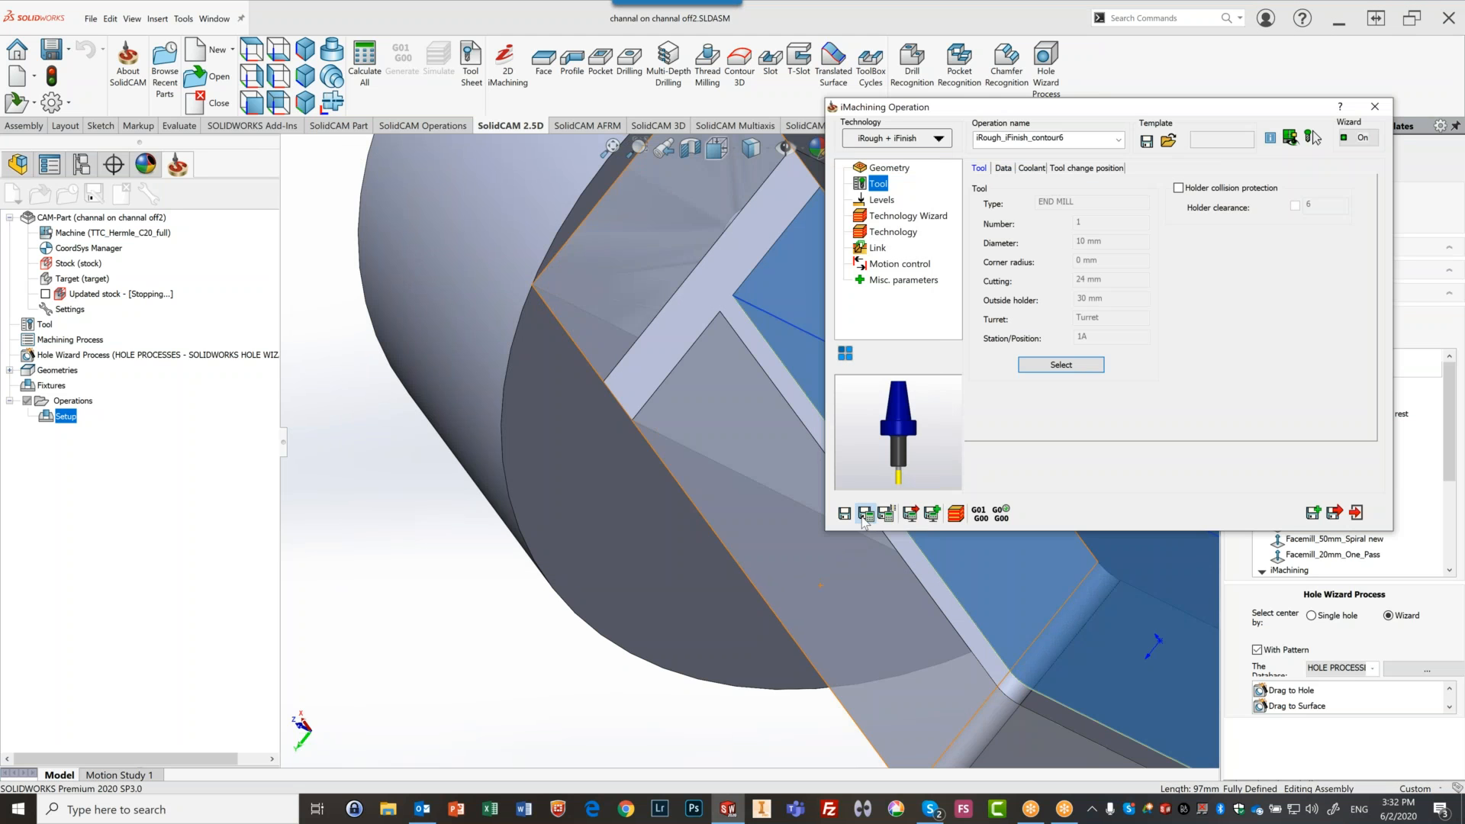
{"action": "left_click", "coordinate": [864, 515]}
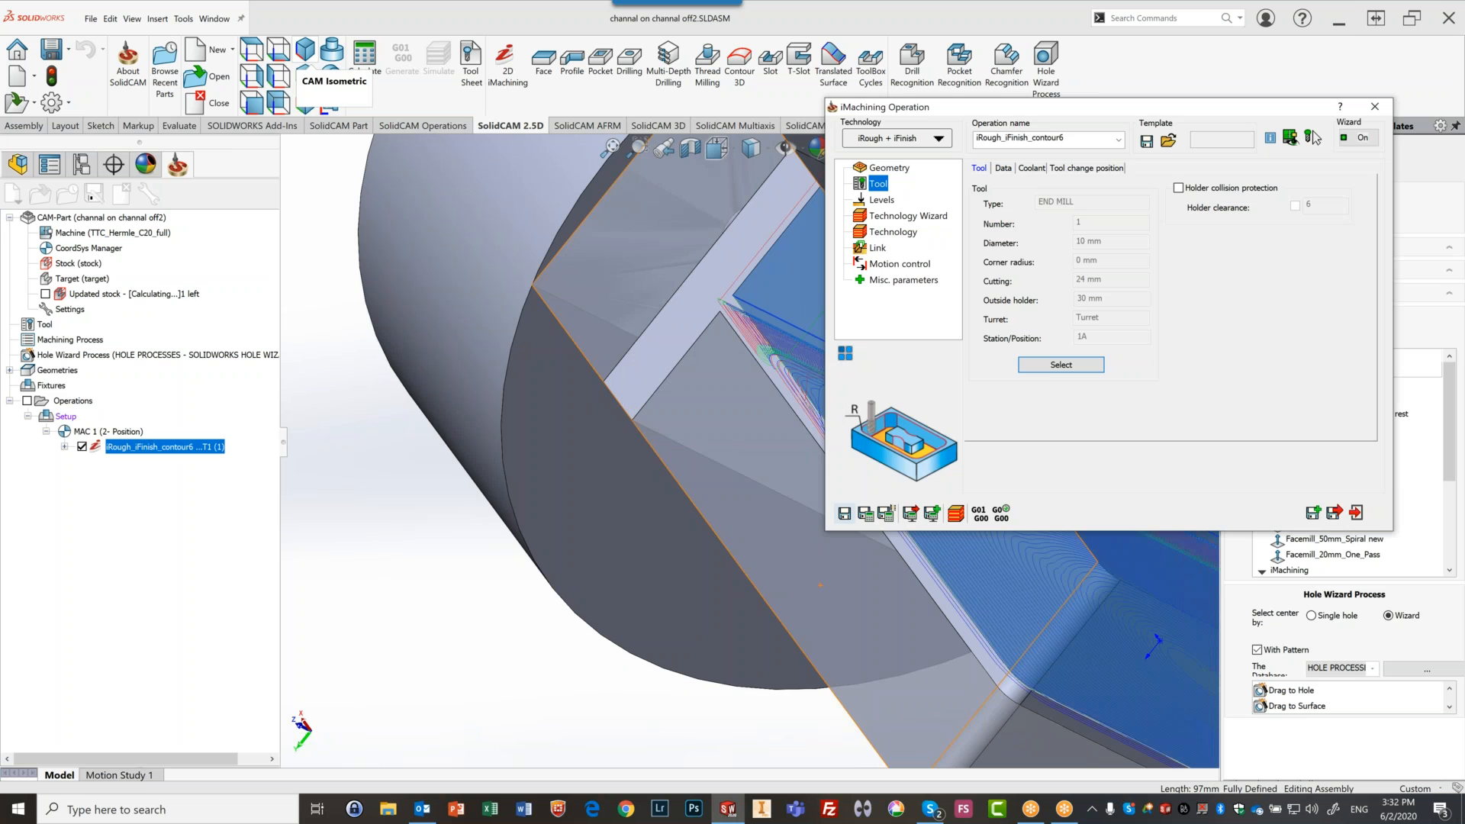
Inspect the stock and fixture in the SolidVerify simulation of the operation, and close the simulation and the operation
{"action": "left_click", "coordinate": [956, 514]}
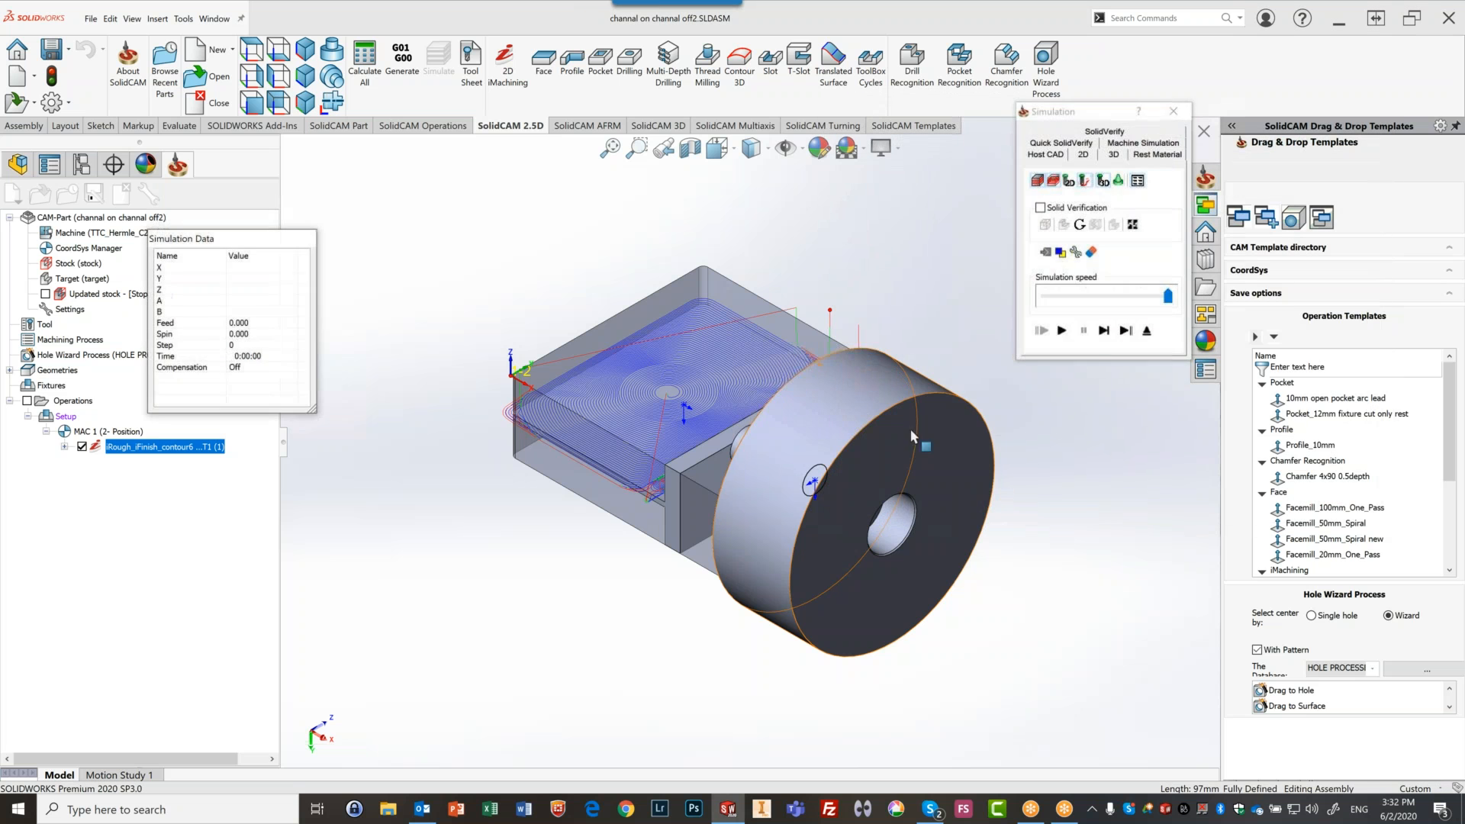
{"action": "left_click", "coordinate": [1099, 132]}
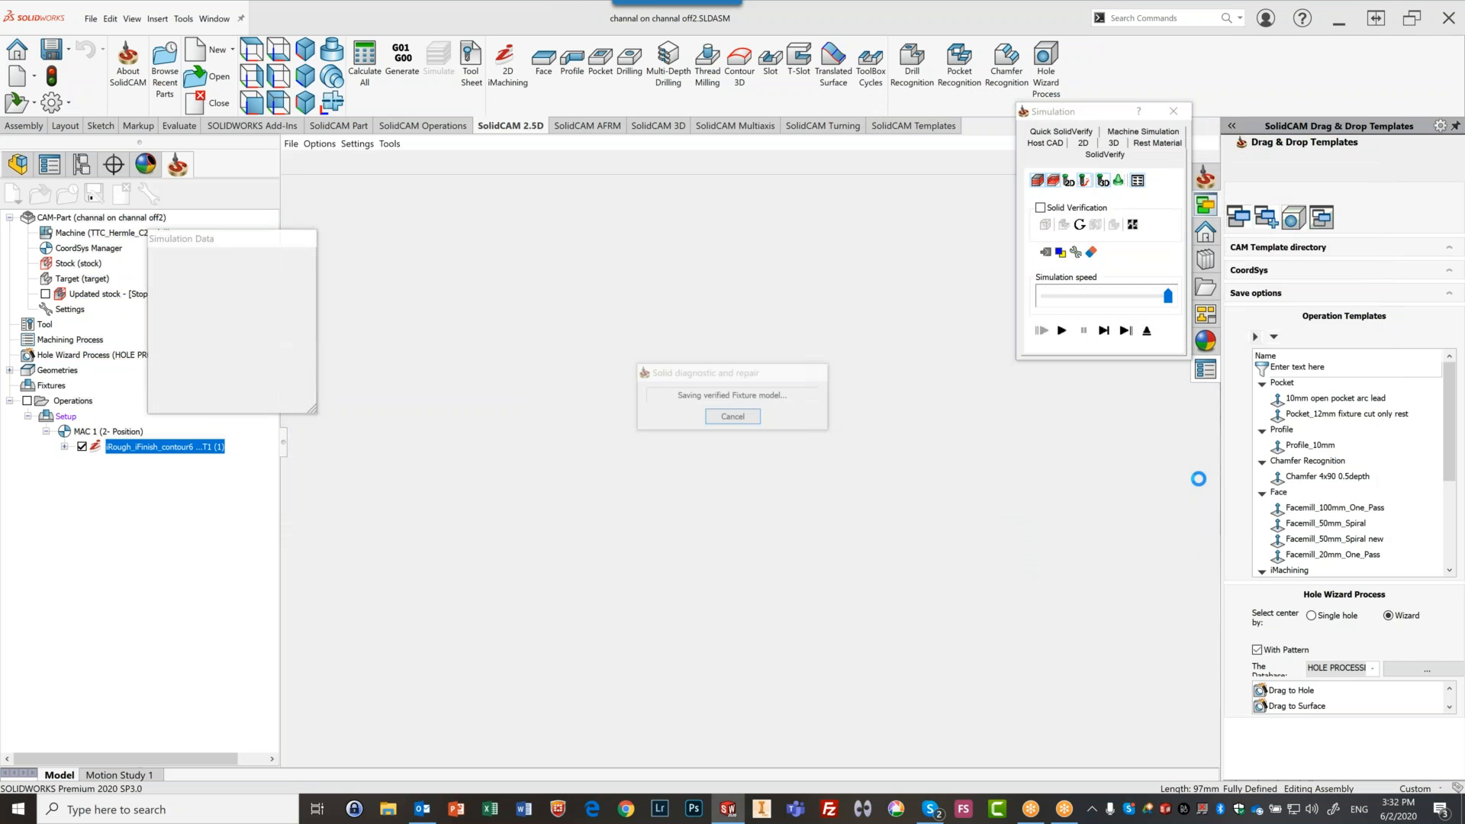
{"action": "mouse_move", "coordinate": [811, 579]}
{"action": "middle_mouse_down"}
{"action": "mouse_move", "coordinate": [833, 578]}
{"action": "mouse_move", "coordinate": [838, 509]}
{"action": "mouse_move", "coordinate": [824, 573]}
{"action": "mouse_move", "coordinate": [842, 581]}
{"action": "mouse_move", "coordinate": [830, 572]}
{"action": "middle_mouse_up"}
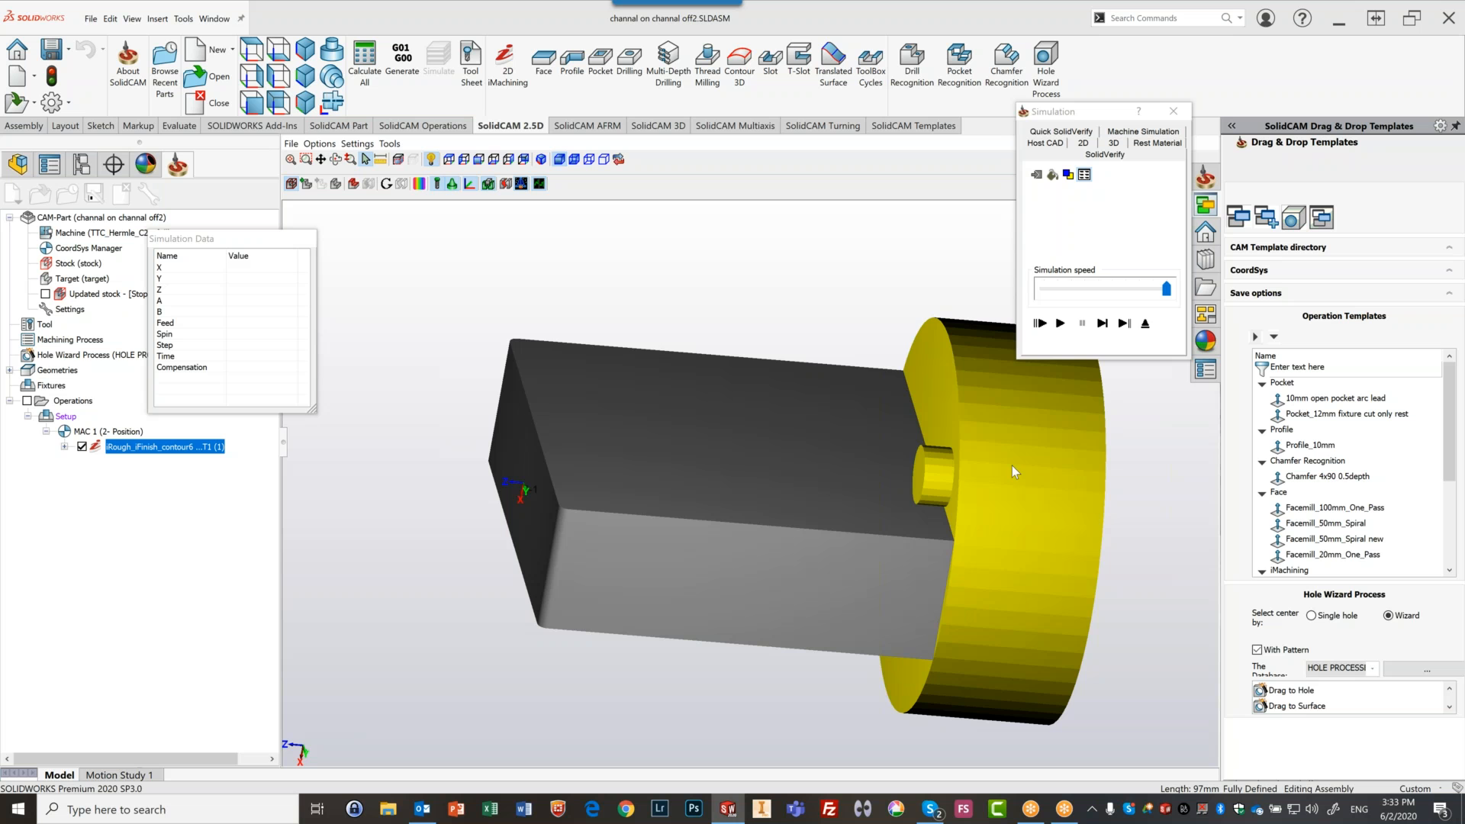
{"action": "left_click", "coordinate": [1146, 324]}
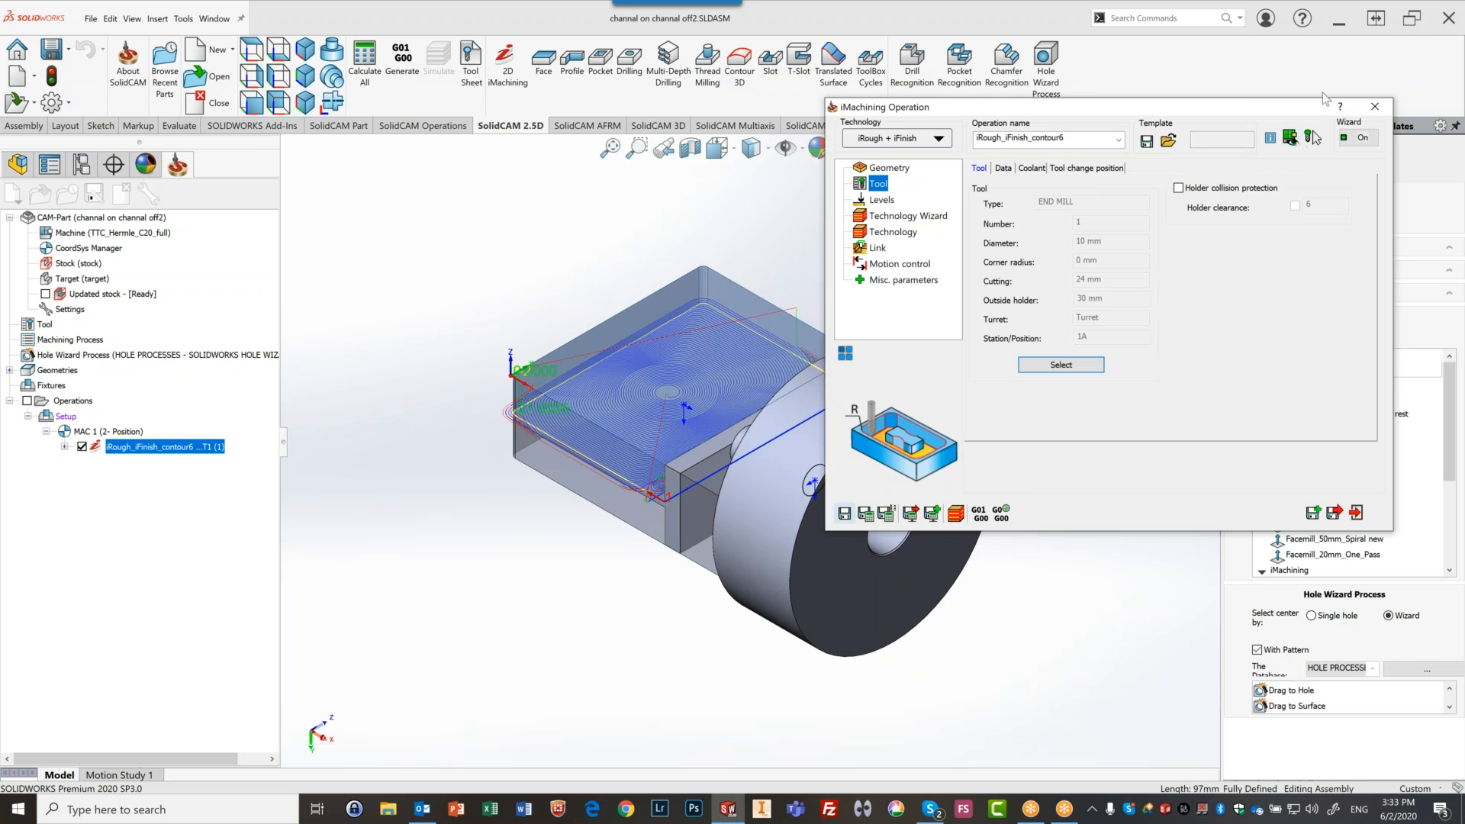
{"action": "left_click", "coordinate": [1376, 107]}
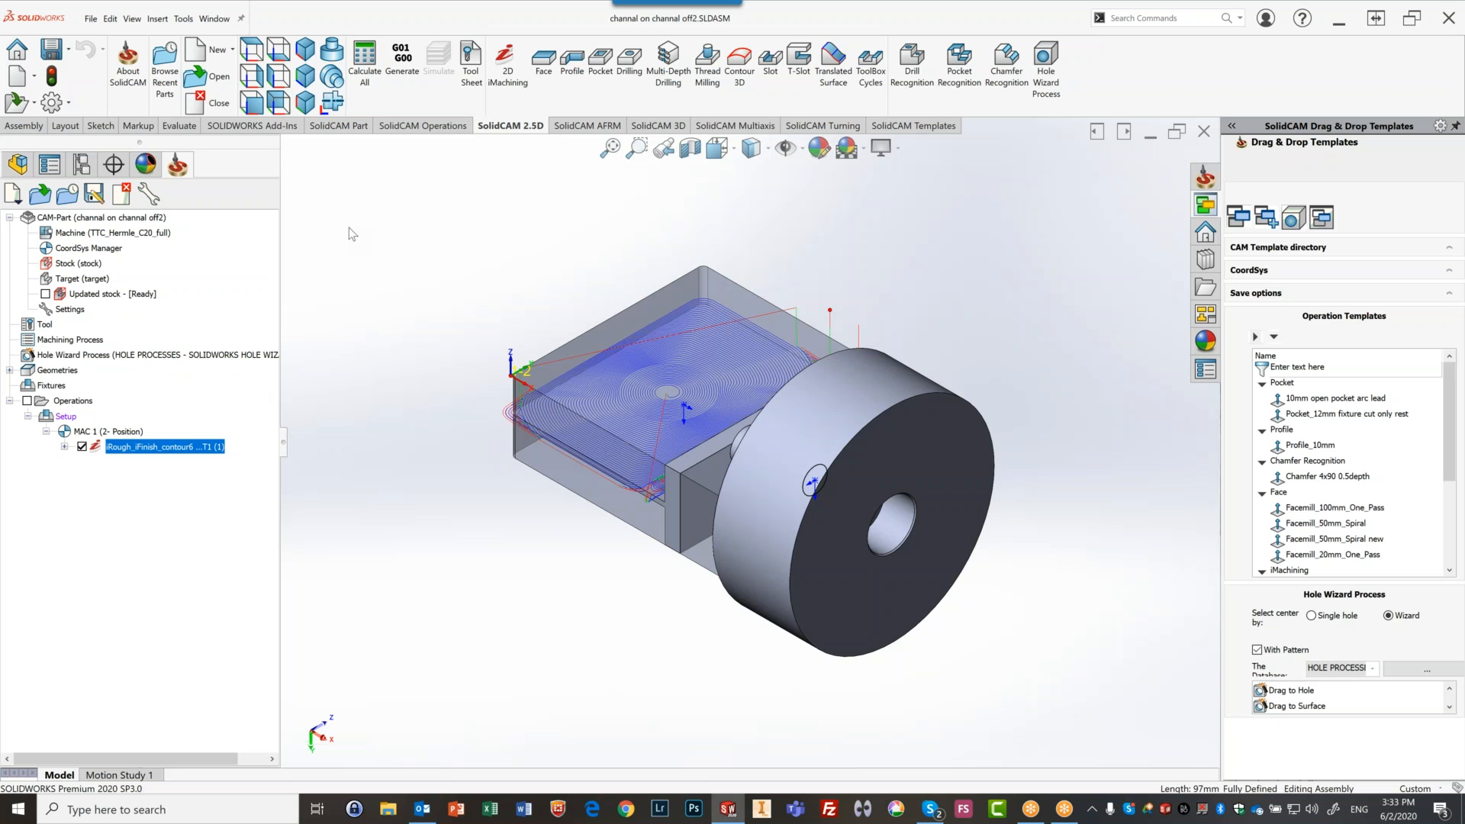
Close the channel part and preview the existing CAM-Parts in the iMachining Tips And Tricks folder
{"action": "left_click", "coordinate": [211, 77]}
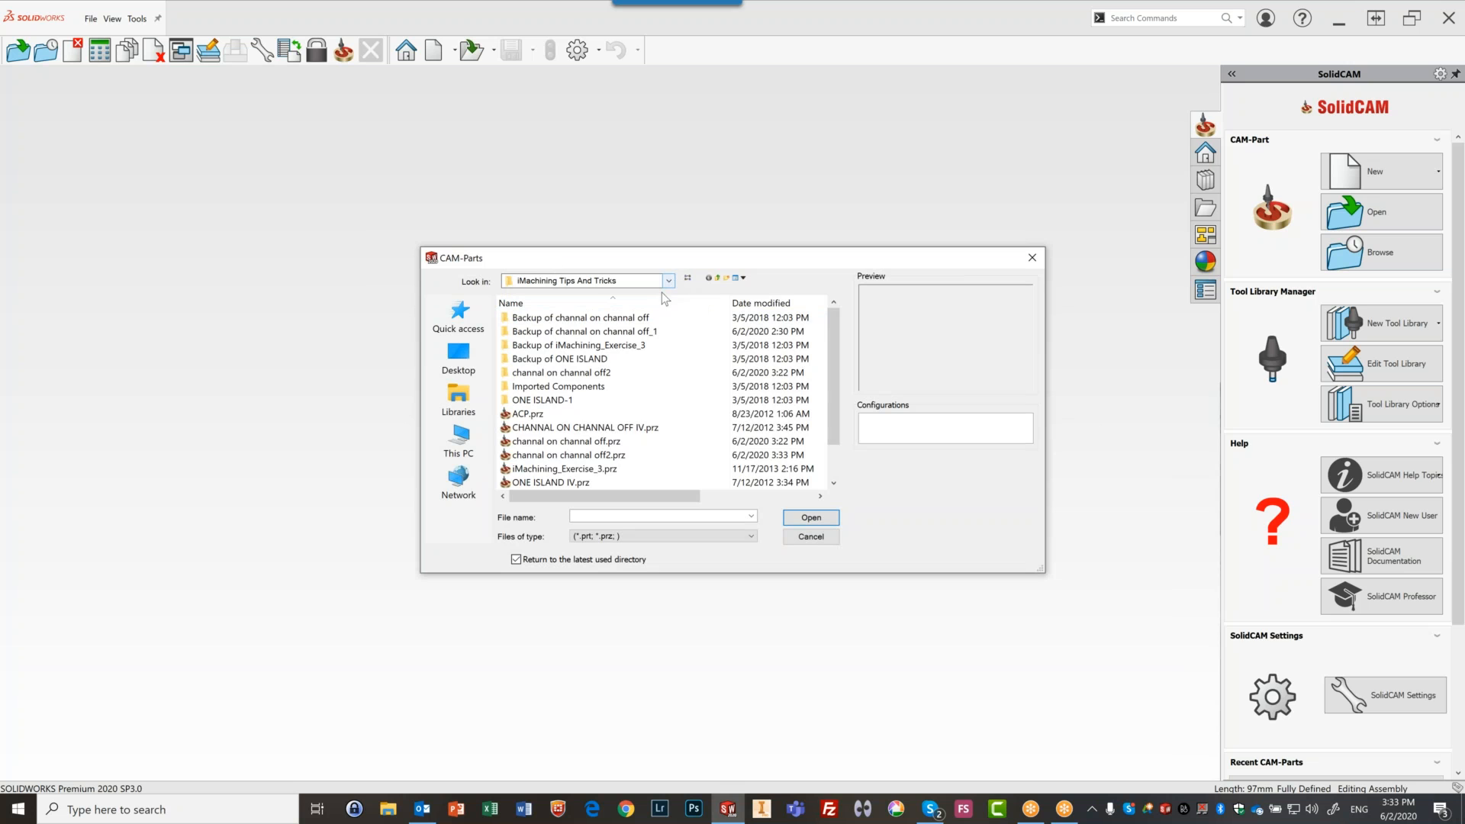
{"action": "scroll", "coordinate": [613, 477], "scroll_direction": "down", "scroll_amount": 1}
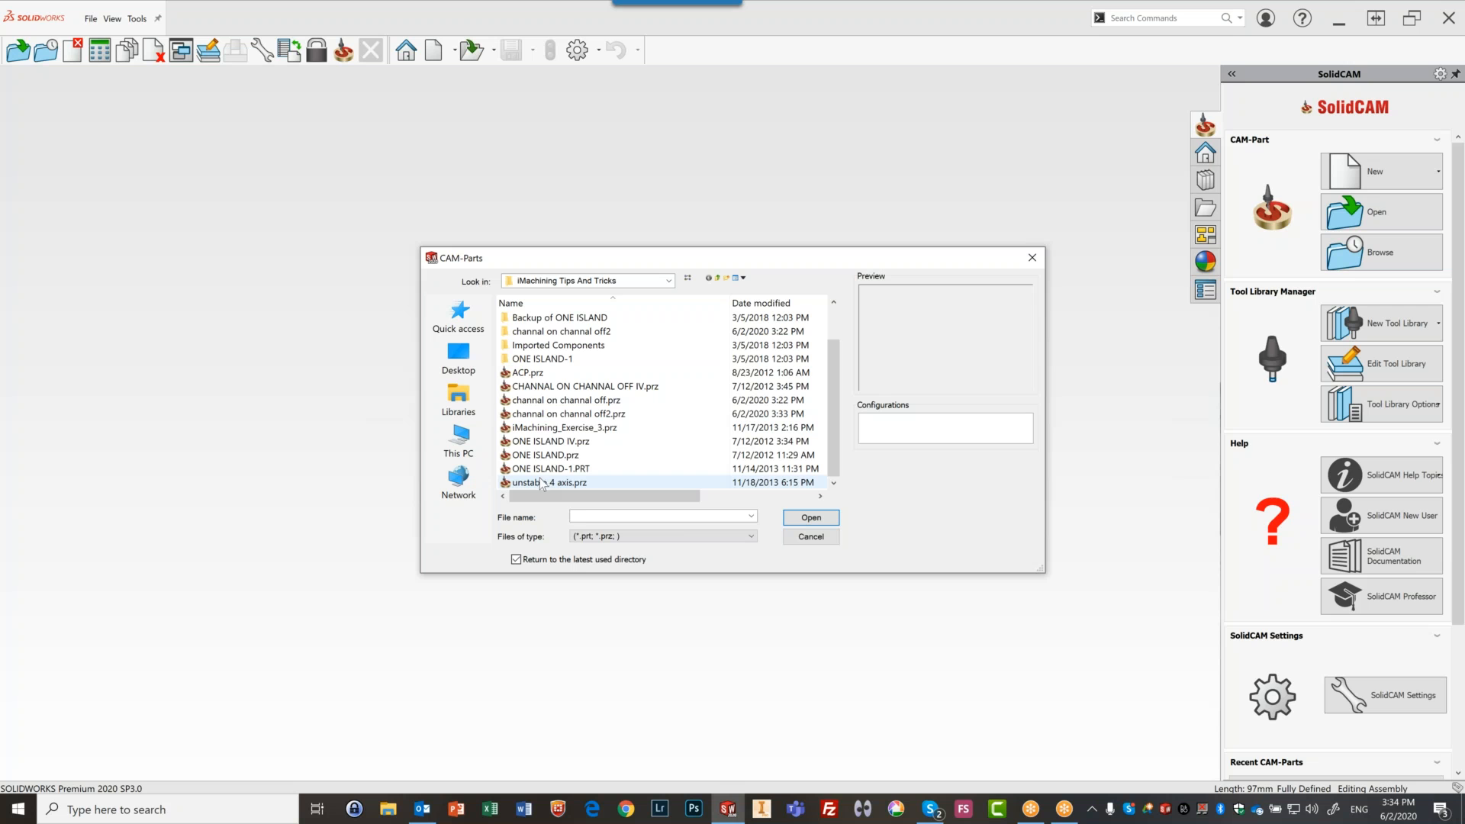
{"action": "left_click", "coordinate": [539, 479]}
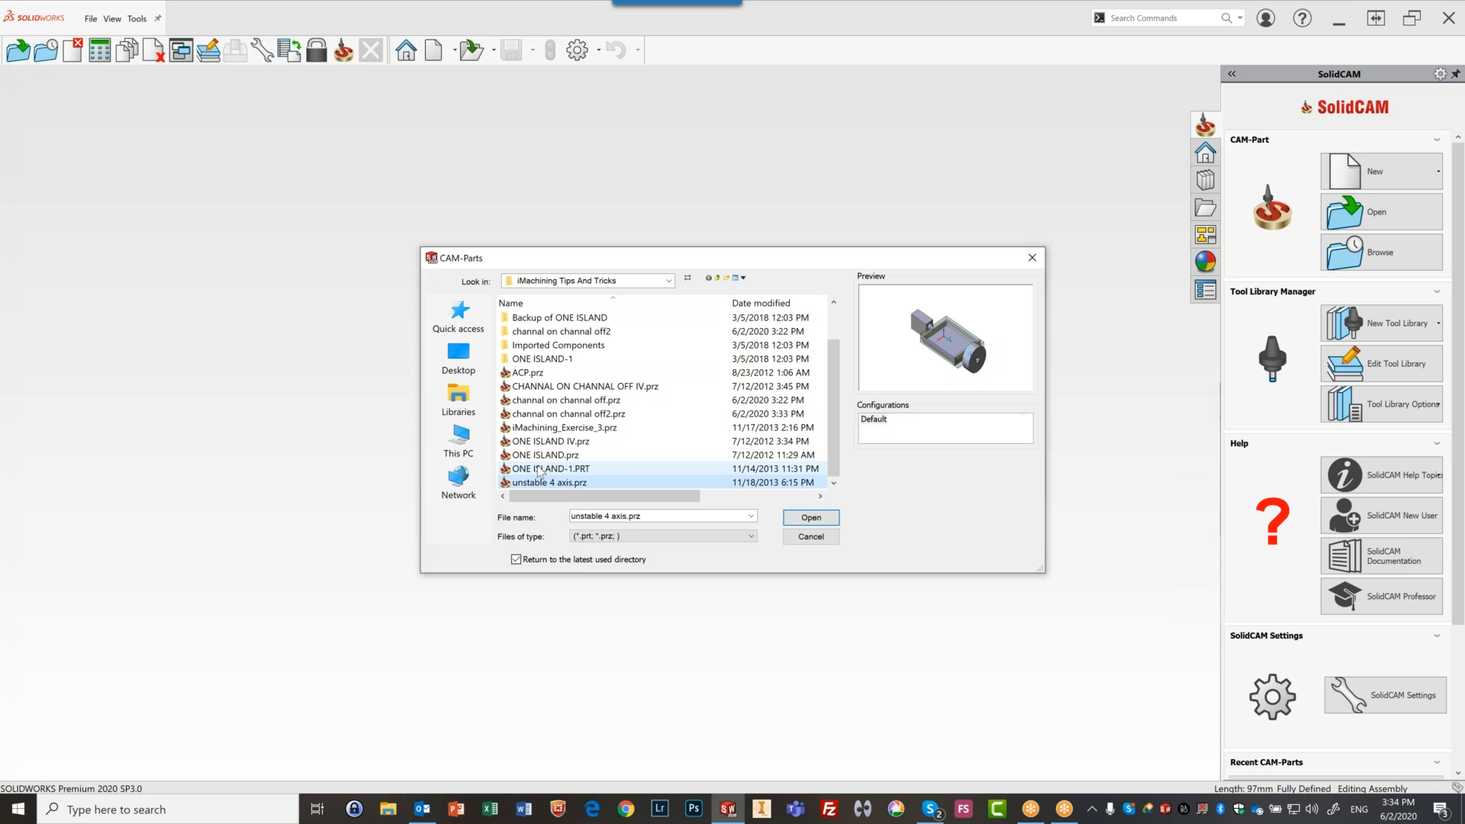
{"action": "left_click", "coordinate": [540, 469]}
{"action": "left_click", "coordinate": [538, 456]}
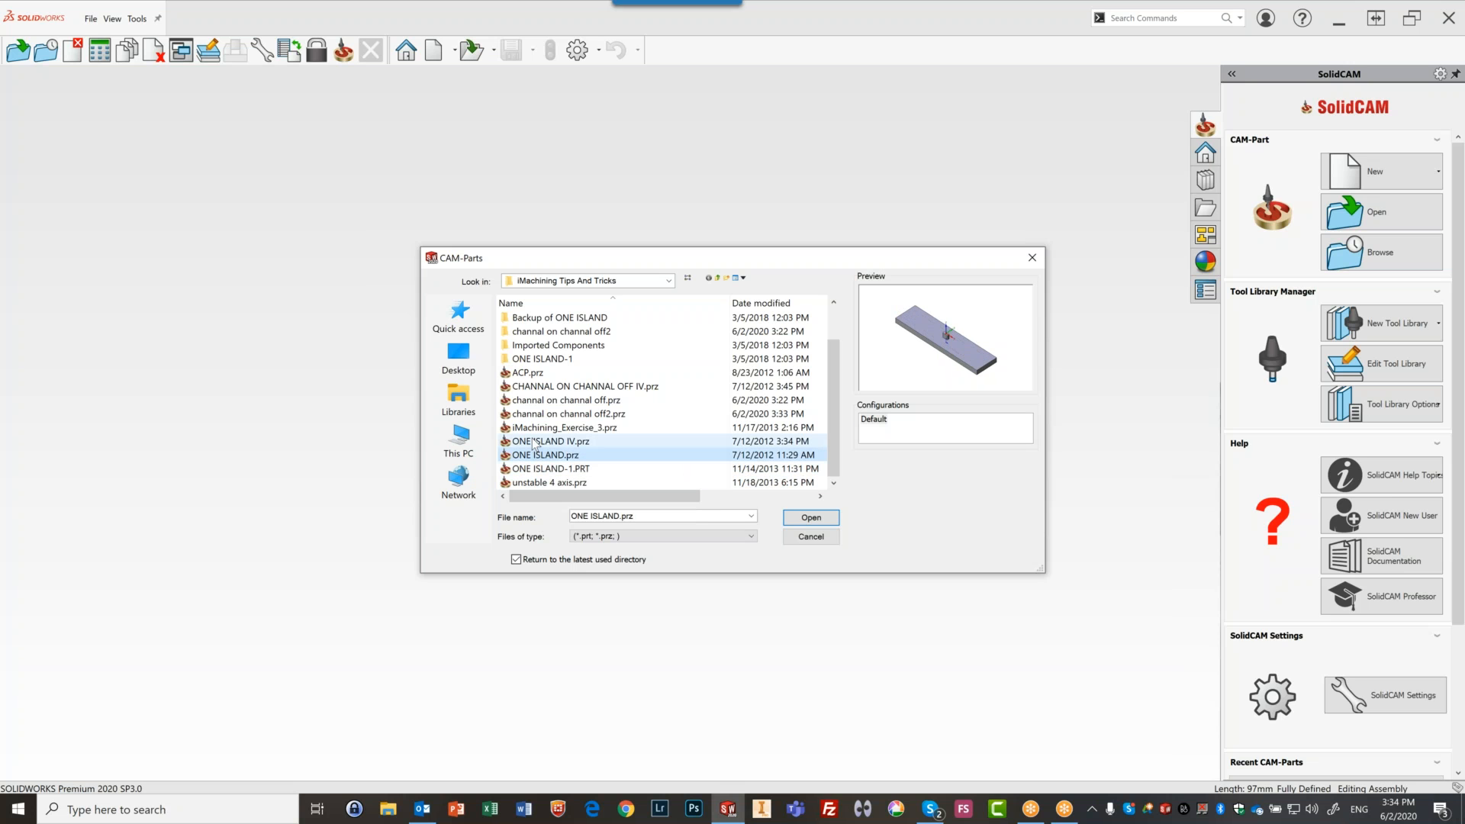
{"action": "left_click", "coordinate": [534, 415]}
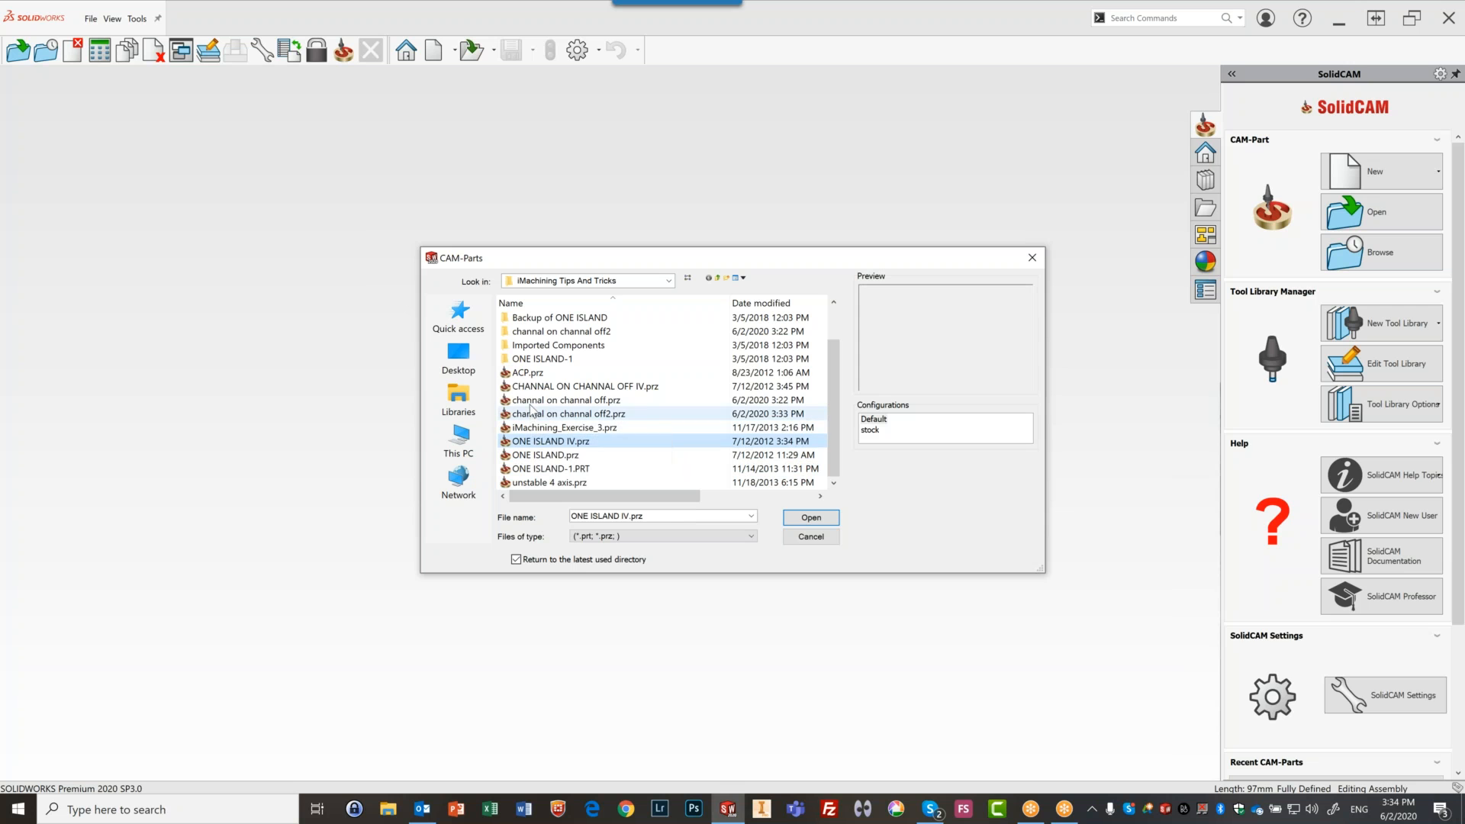
{"action": "left_click", "coordinate": [532, 402]}
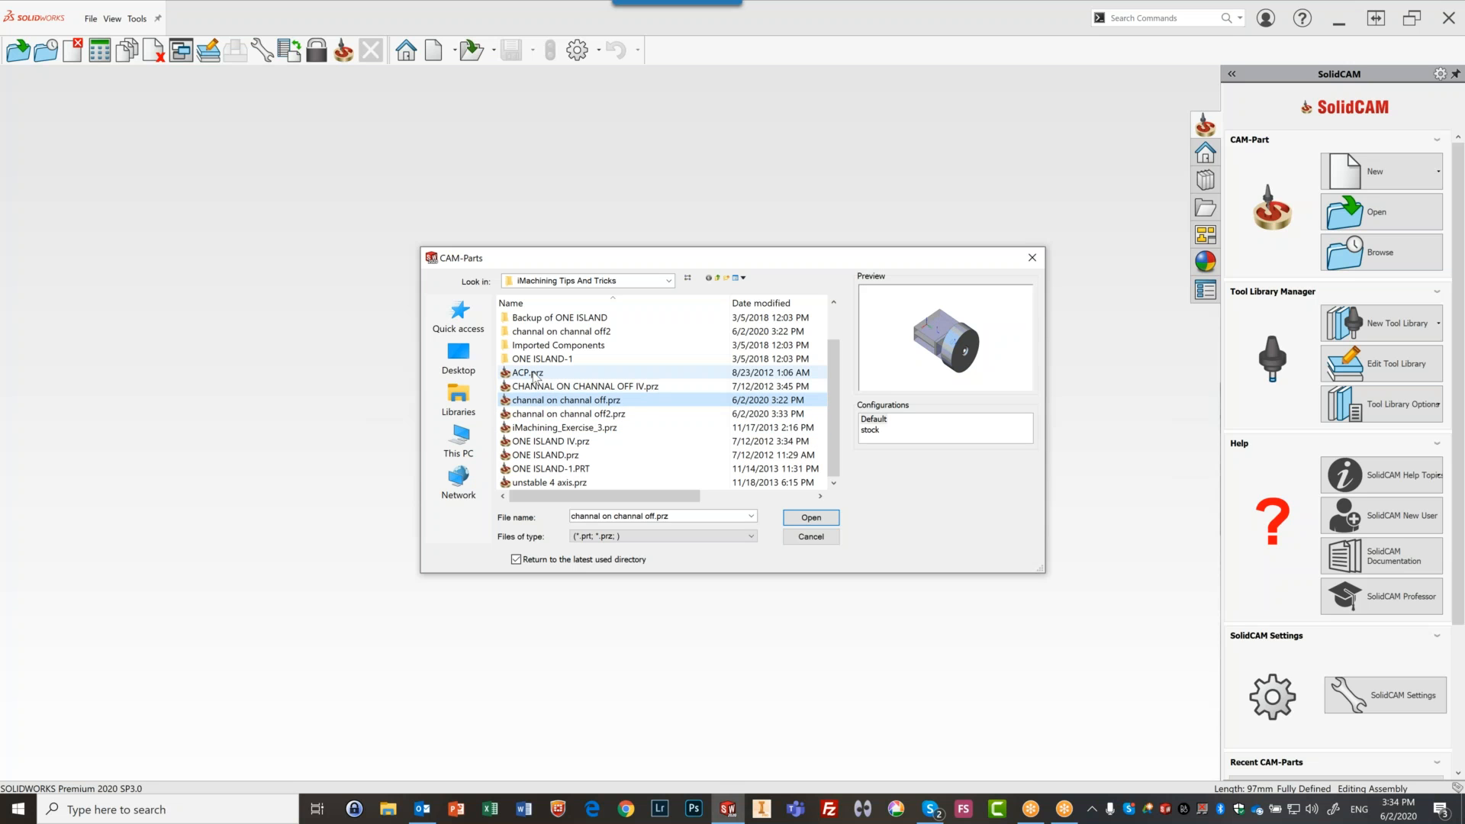
{"action": "left_click", "coordinate": [533, 375]}
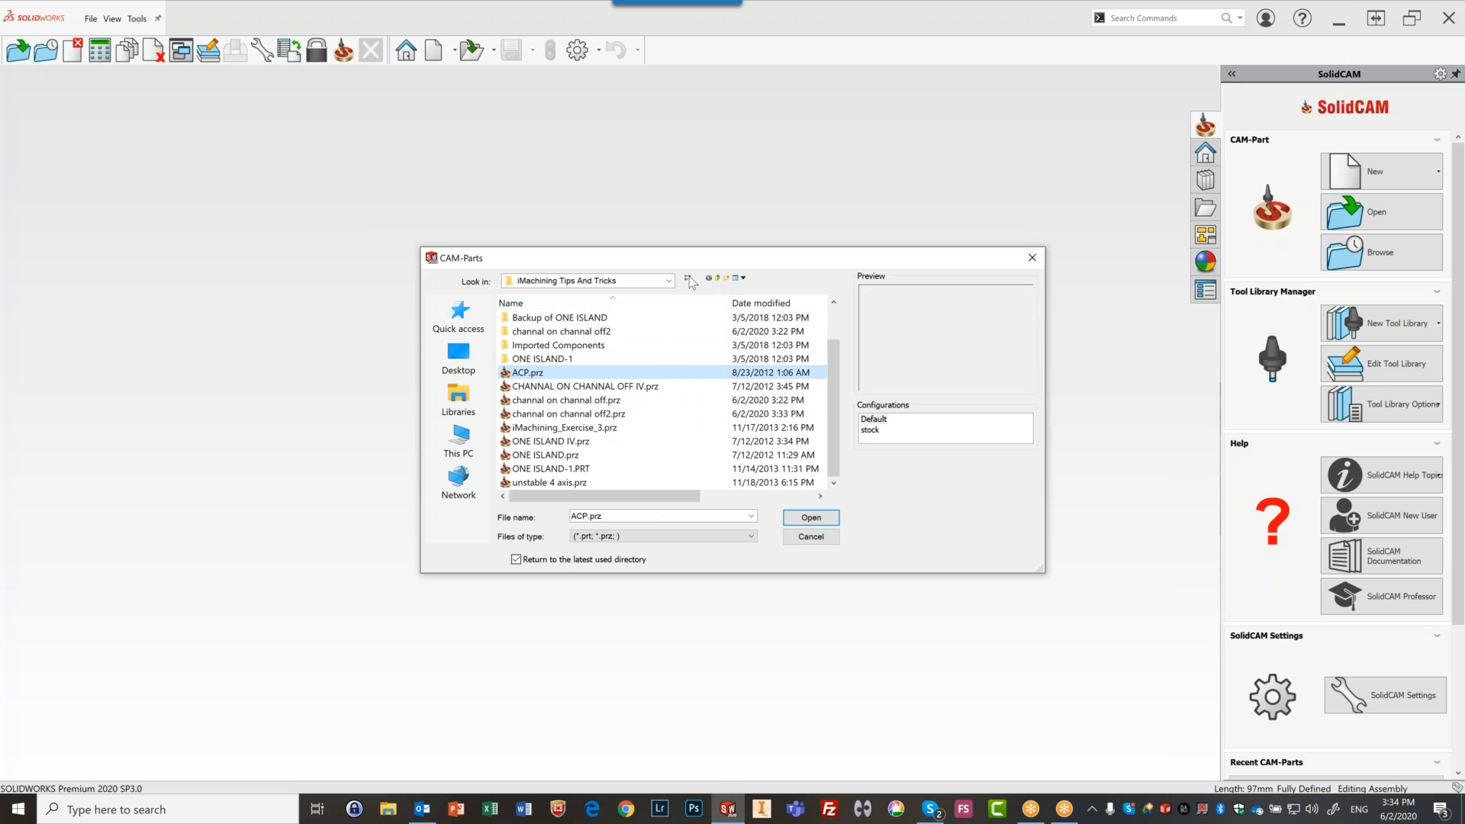
Turn off returning to the latest used directory, and open iMachining_3D_1.prz from the SW folder of Getting_Started_Examples
{"action": "left_click", "coordinate": [517, 560]}
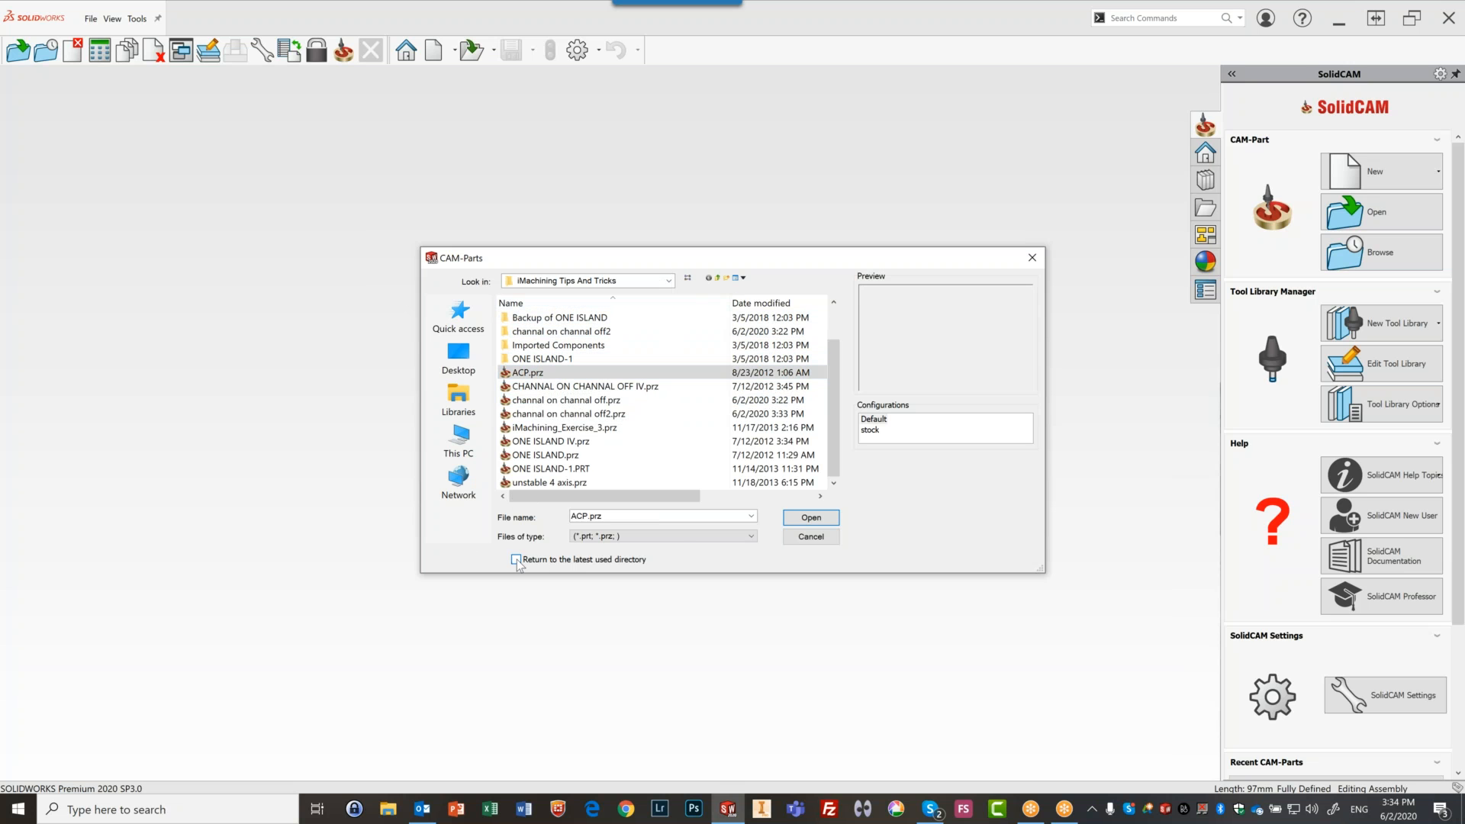
{"action": "left_click", "coordinate": [825, 538]}
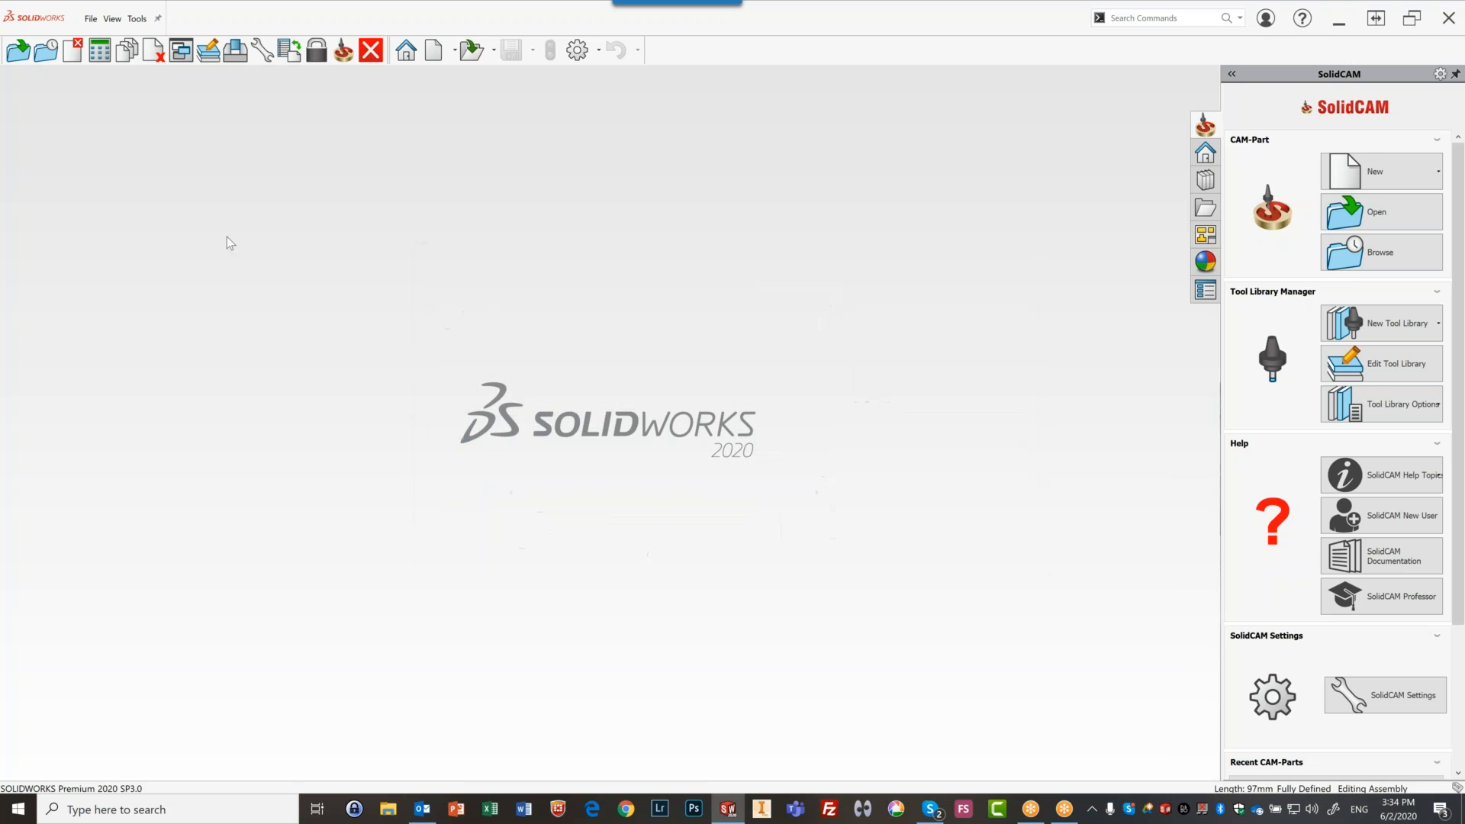
{"action": "left_click", "coordinate": [18, 53]}
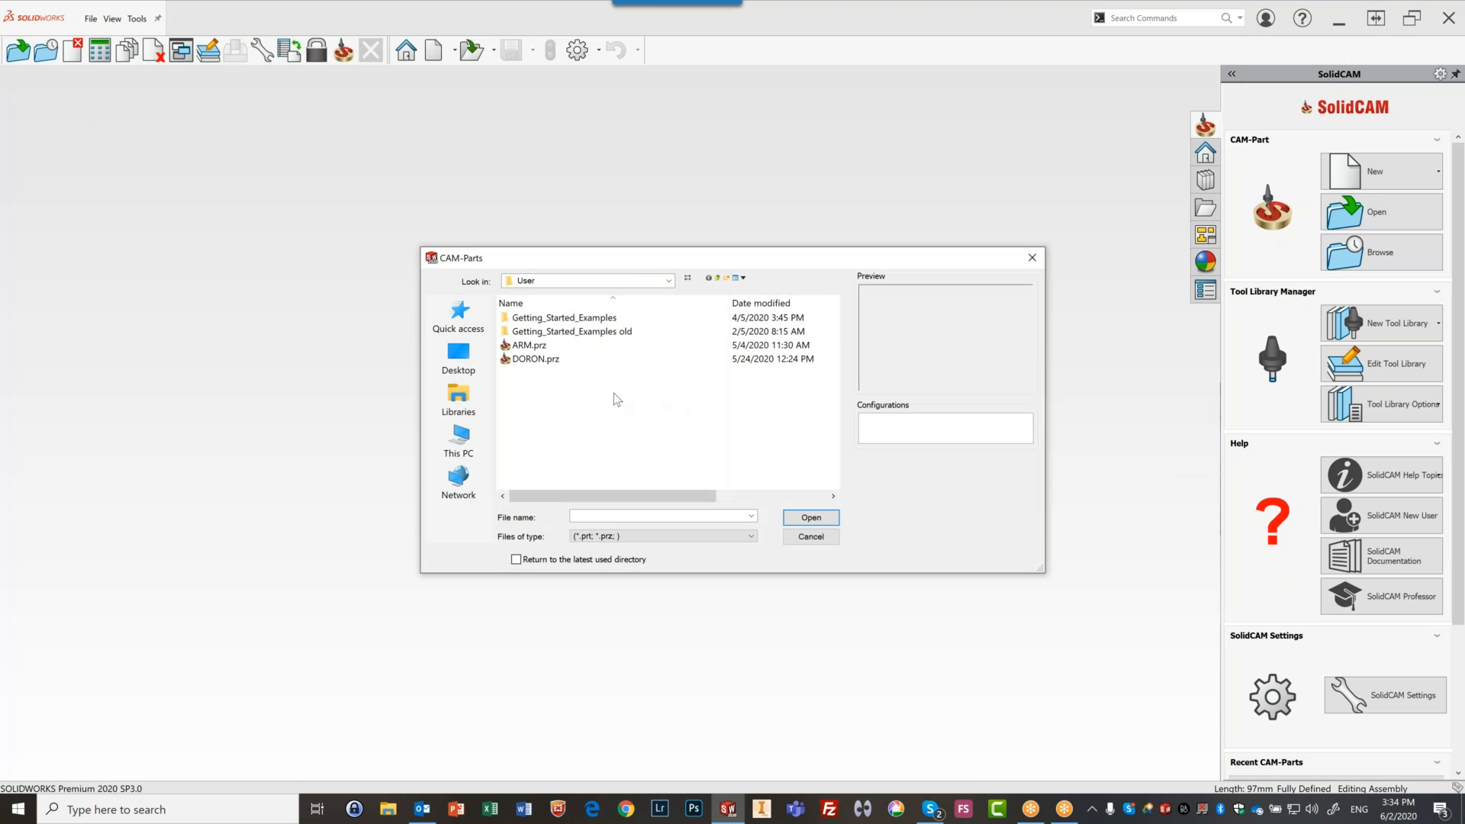
{"action": "double_click", "coordinate": [540, 319]}
{"action": "double_click", "coordinate": [542, 321]}
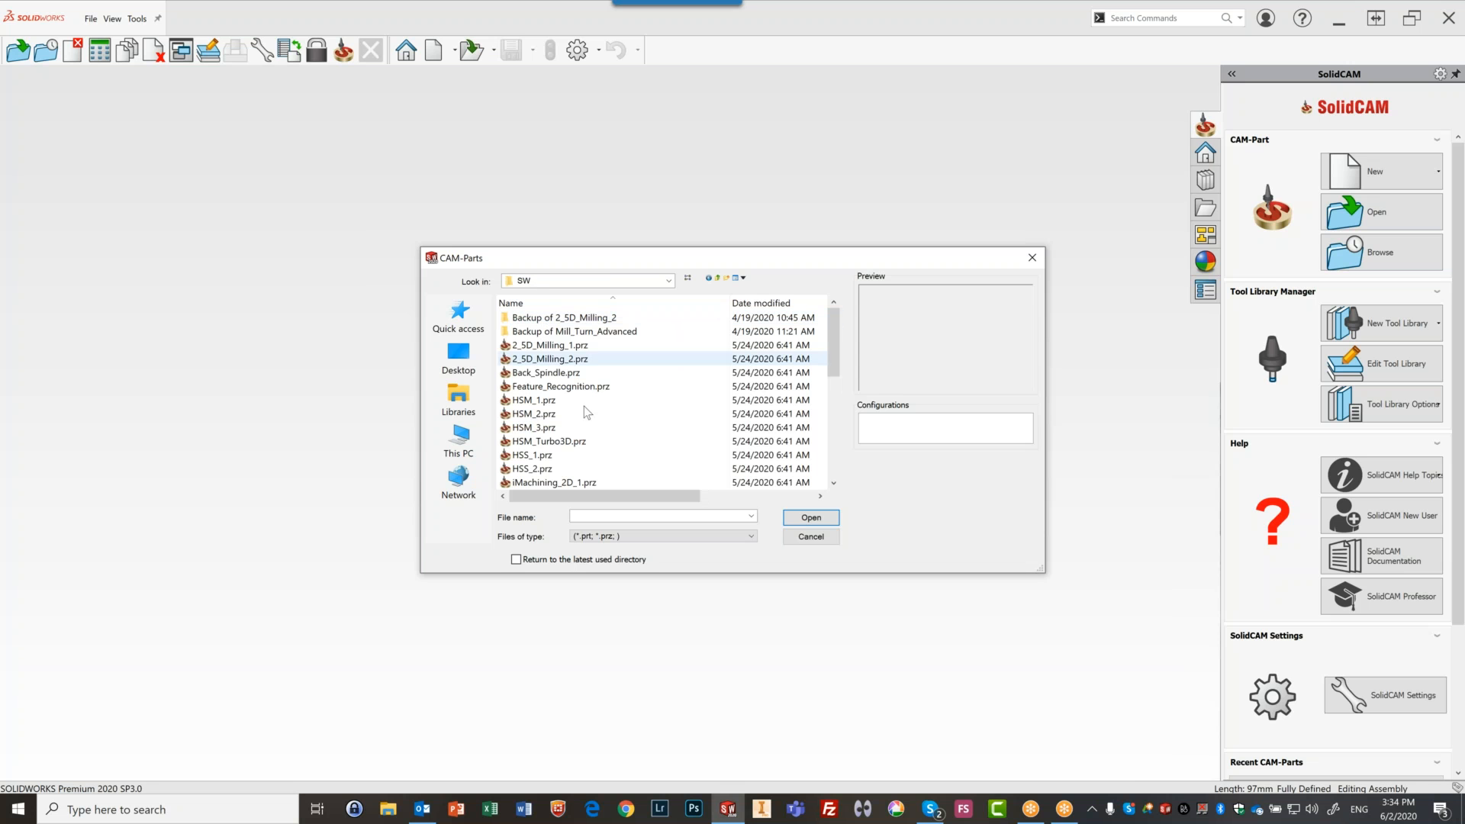
{"action": "scroll", "coordinate": [594, 419], "scroll_direction": "down", "scroll_amount": 4}
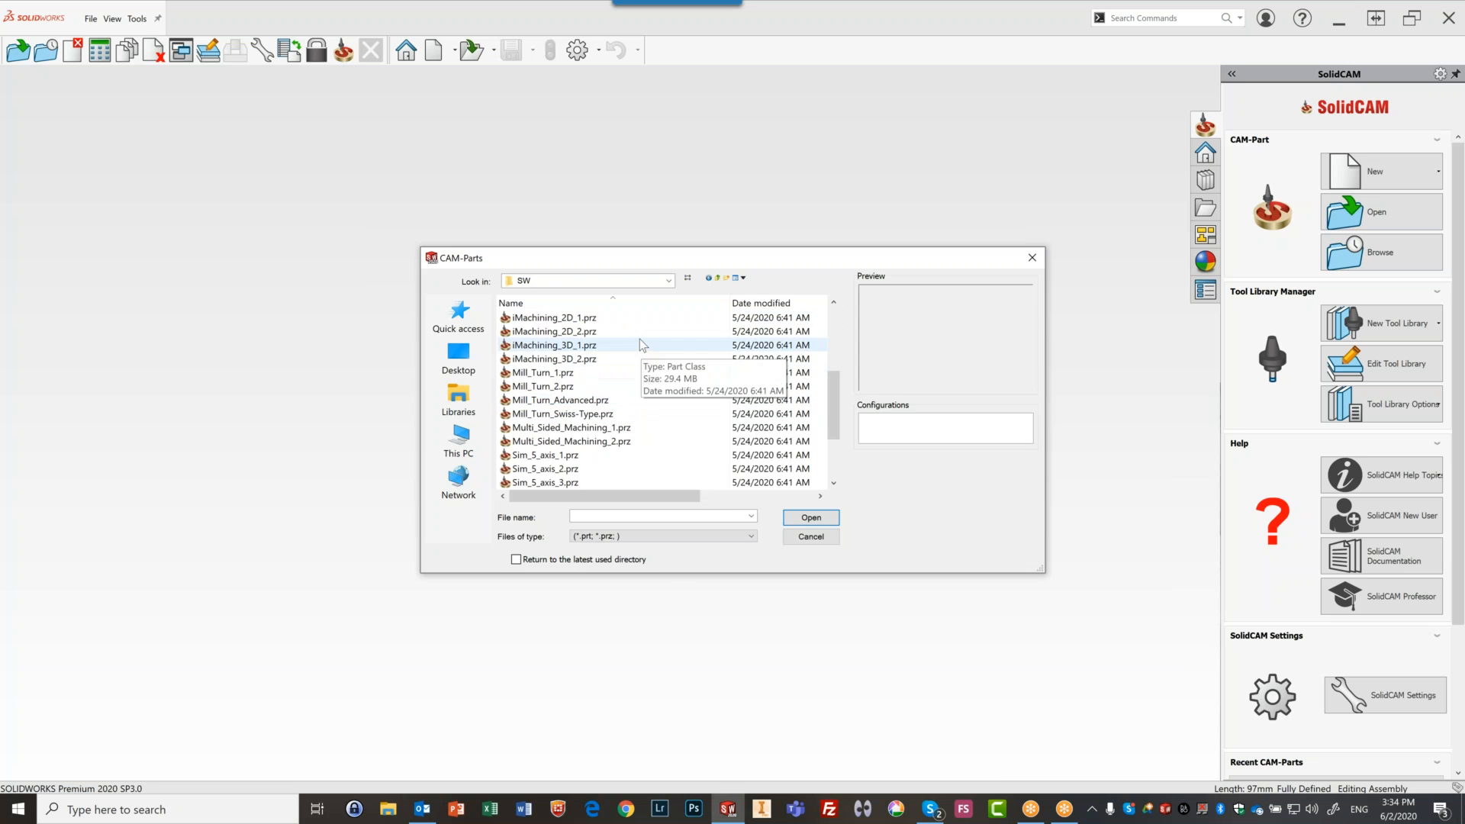
{"action": "left_click", "coordinate": [532, 347]}
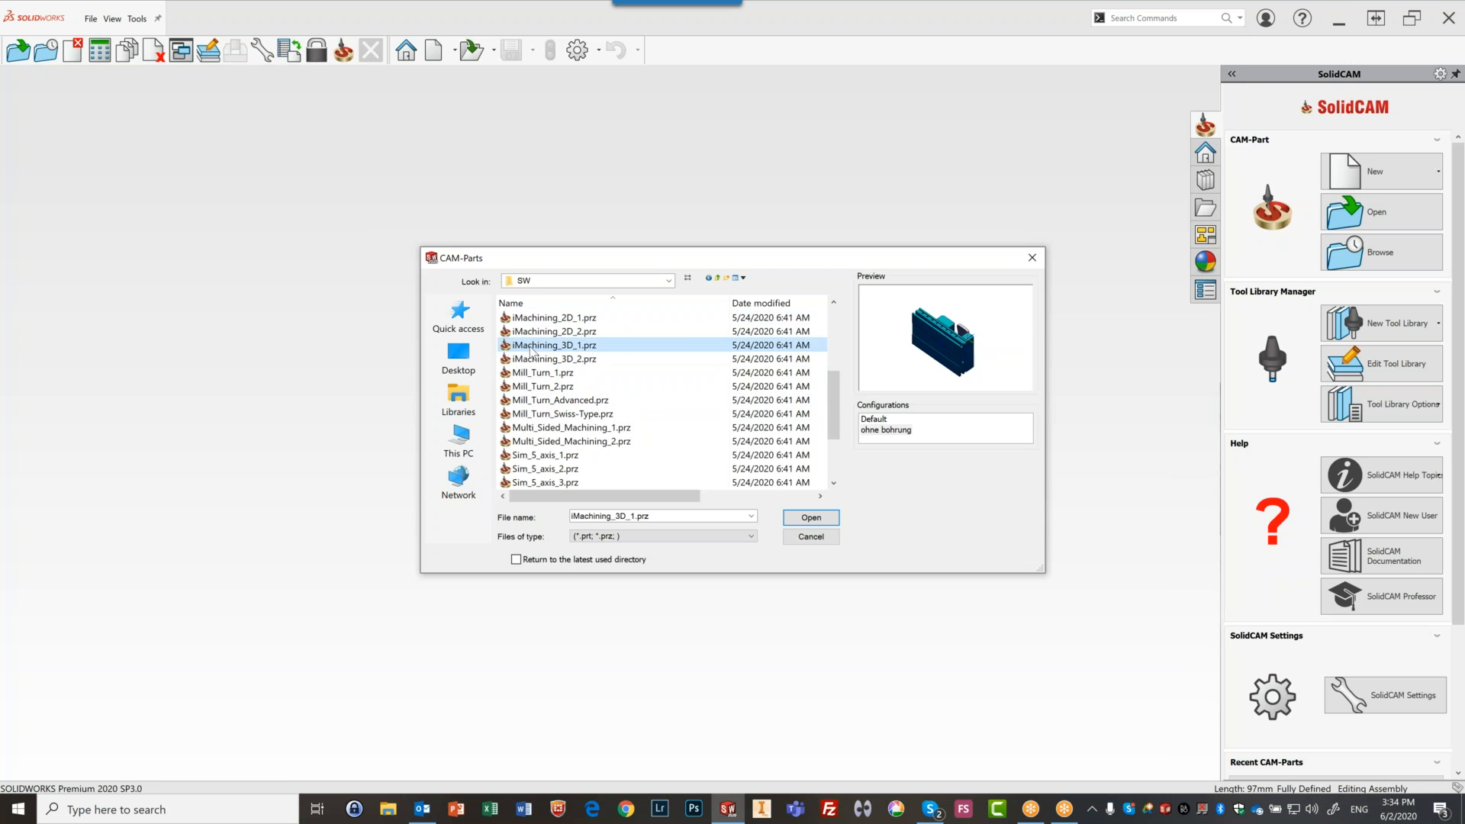
{"action": "left_click", "coordinate": [811, 518]}
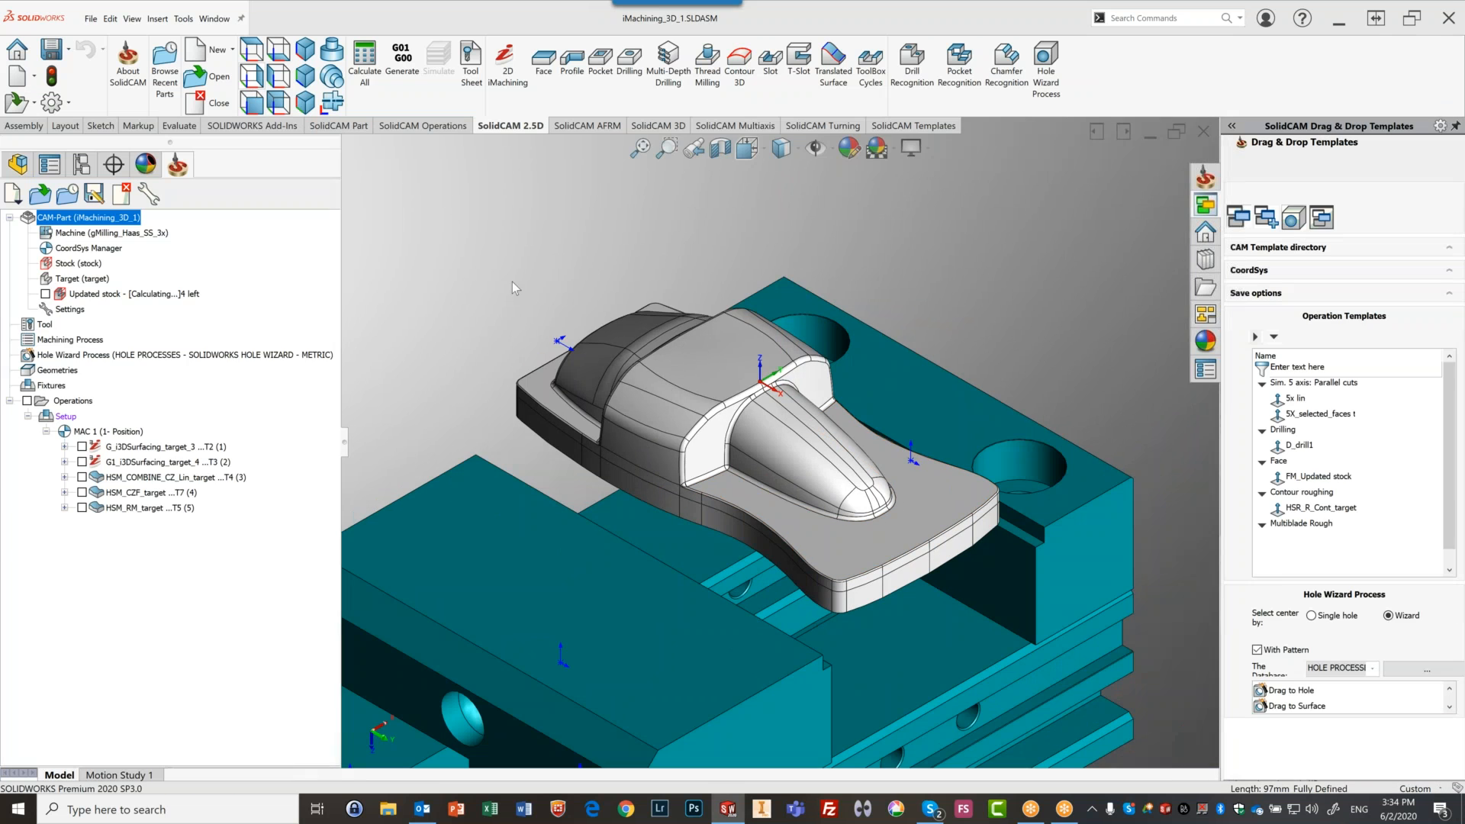
Suppress all existing operations, from G_i3DSurfacing_target_3 through HSM_RM_target
{"action": "left_click", "coordinate": [141, 449]}
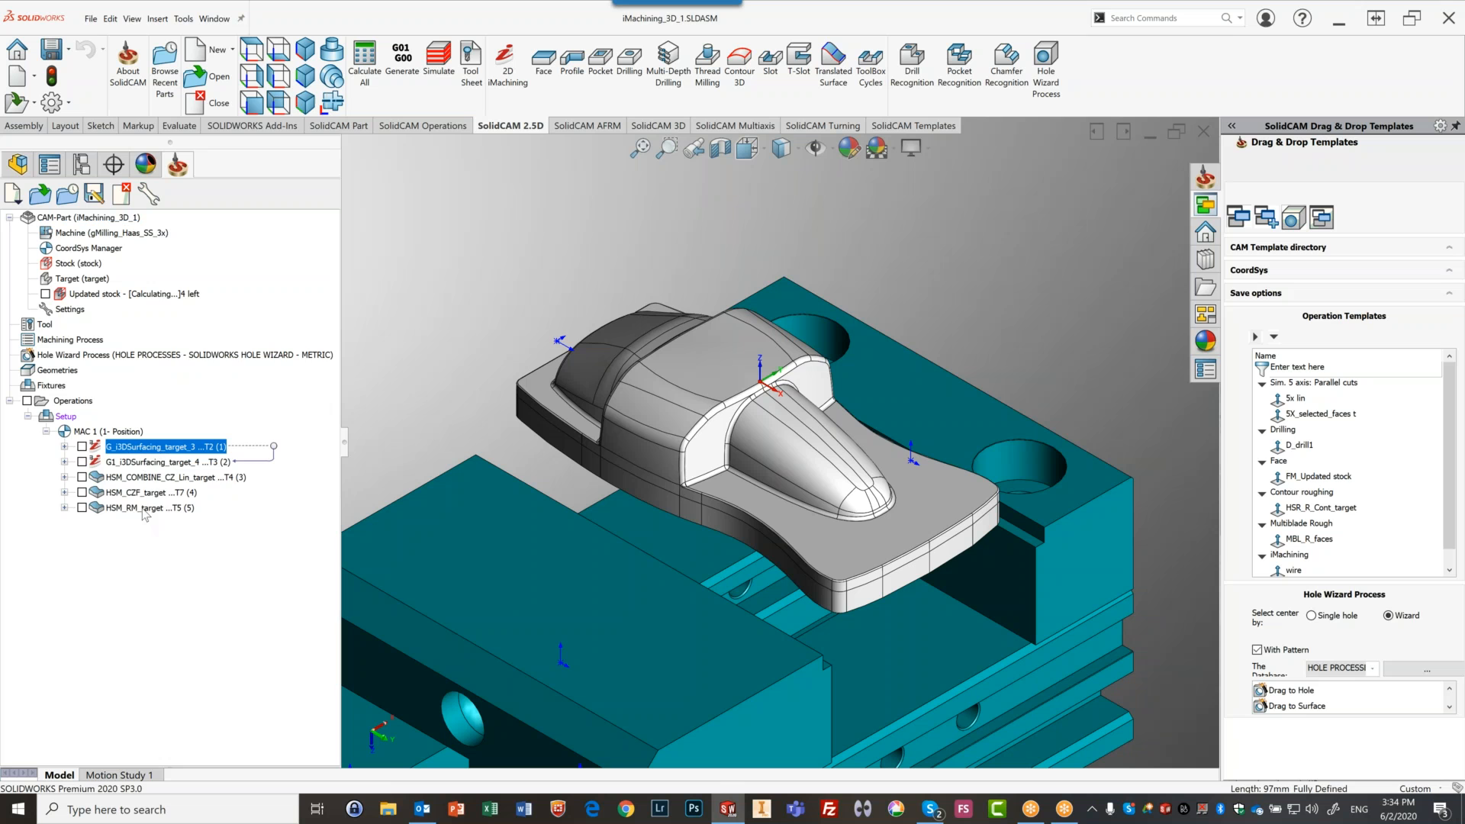
{"action": "left_click", "coordinate": [142, 509], "text": "shift"}
{"action": "right_click", "coordinate": [155, 513]}
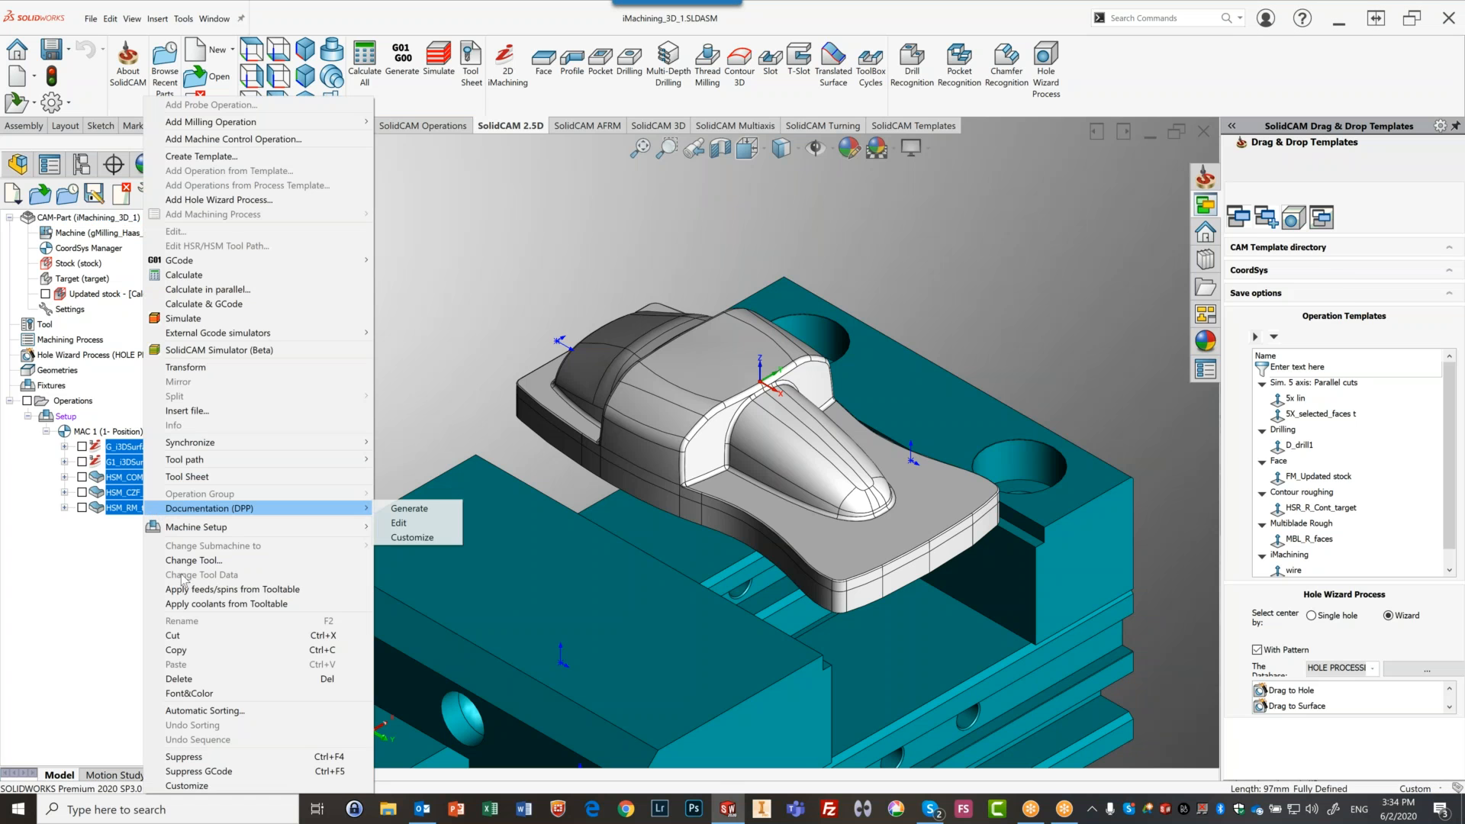
{"action": "left_click", "coordinate": [234, 757]}
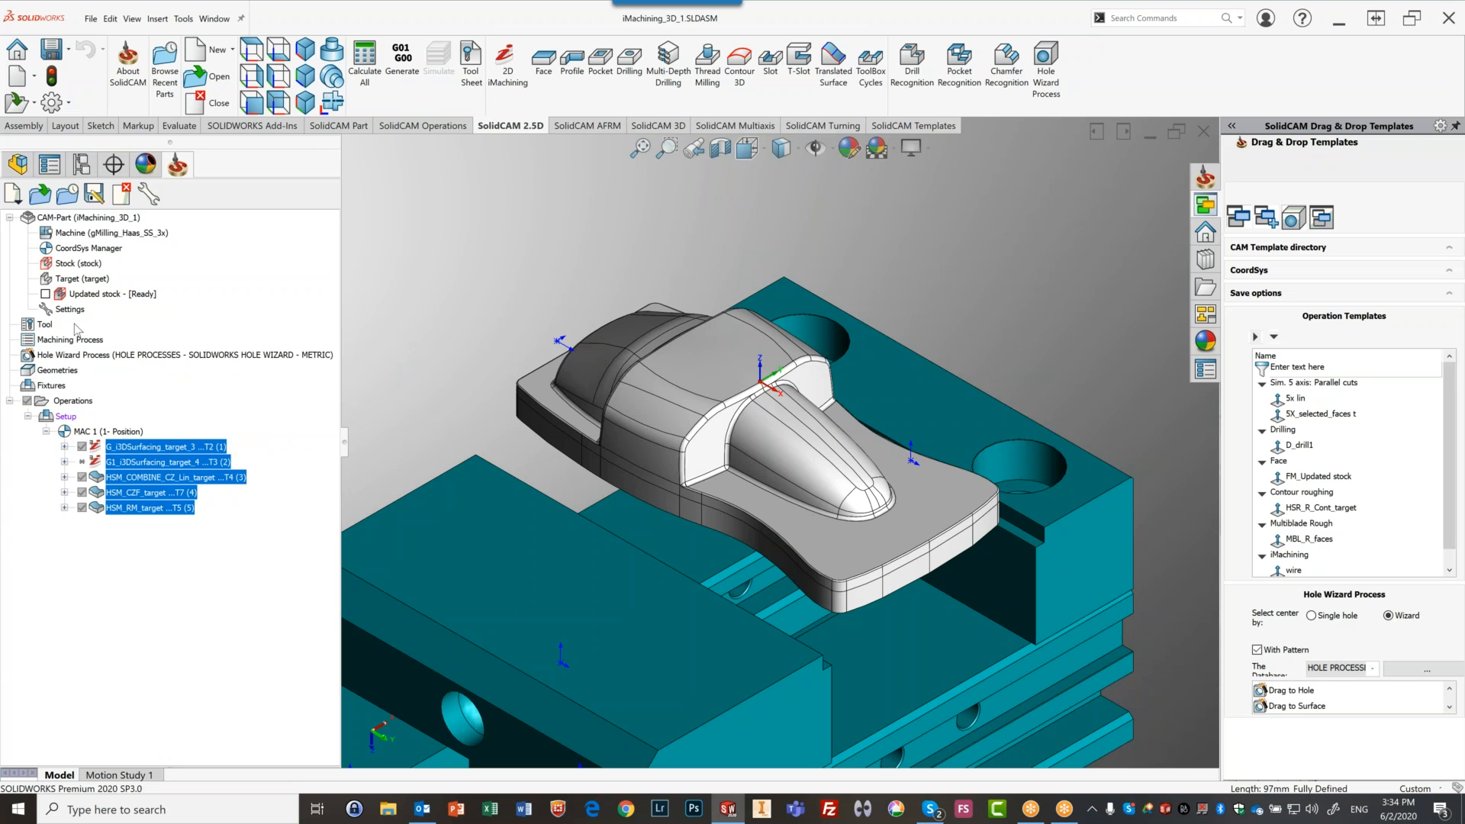
Review the assembly's configurations and the part's box stock definition without changing them
{"action": "left_click", "coordinate": [84, 166]}
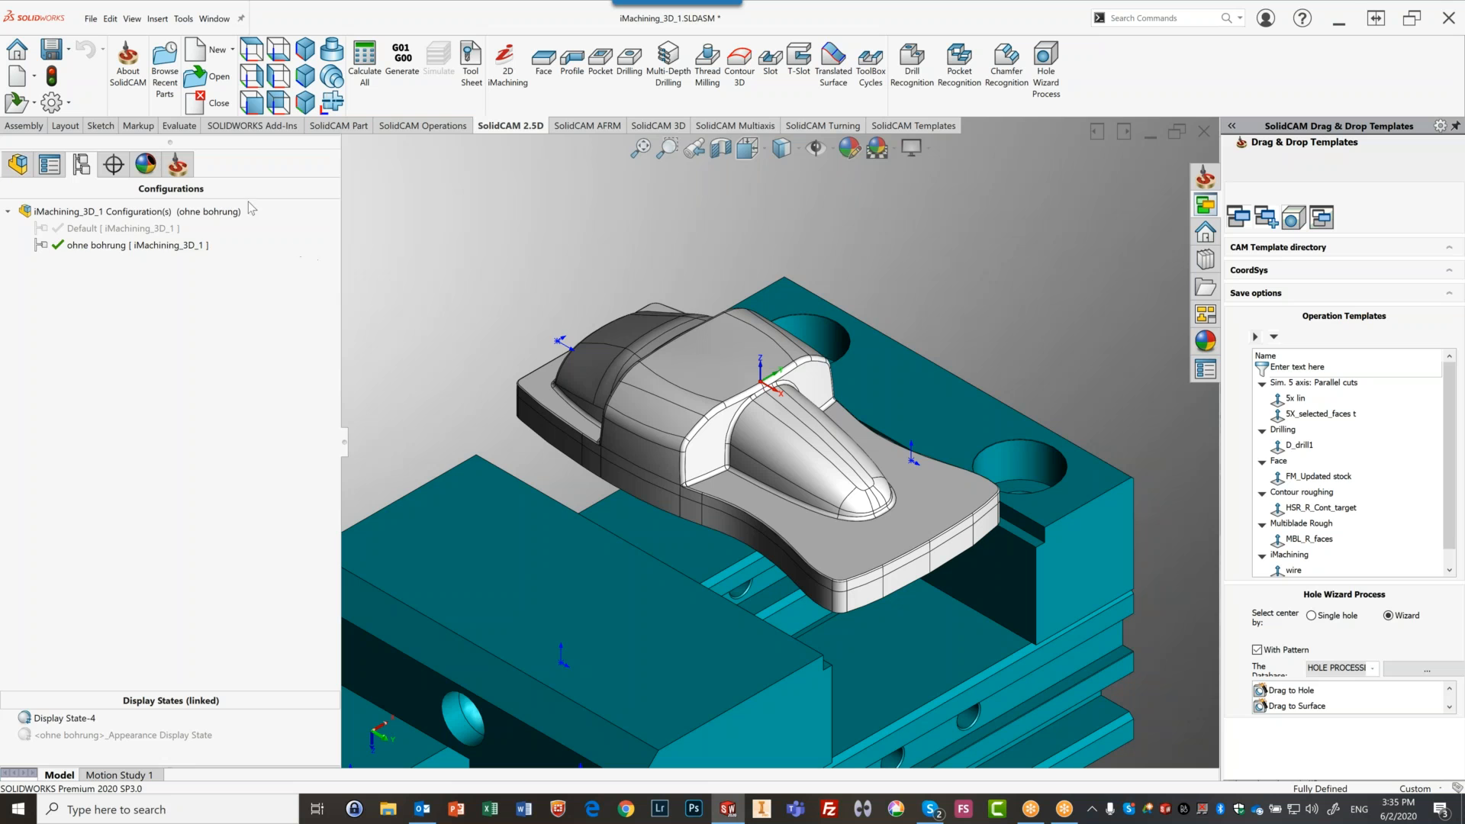
{"action": "left_click", "coordinate": [188, 169]}
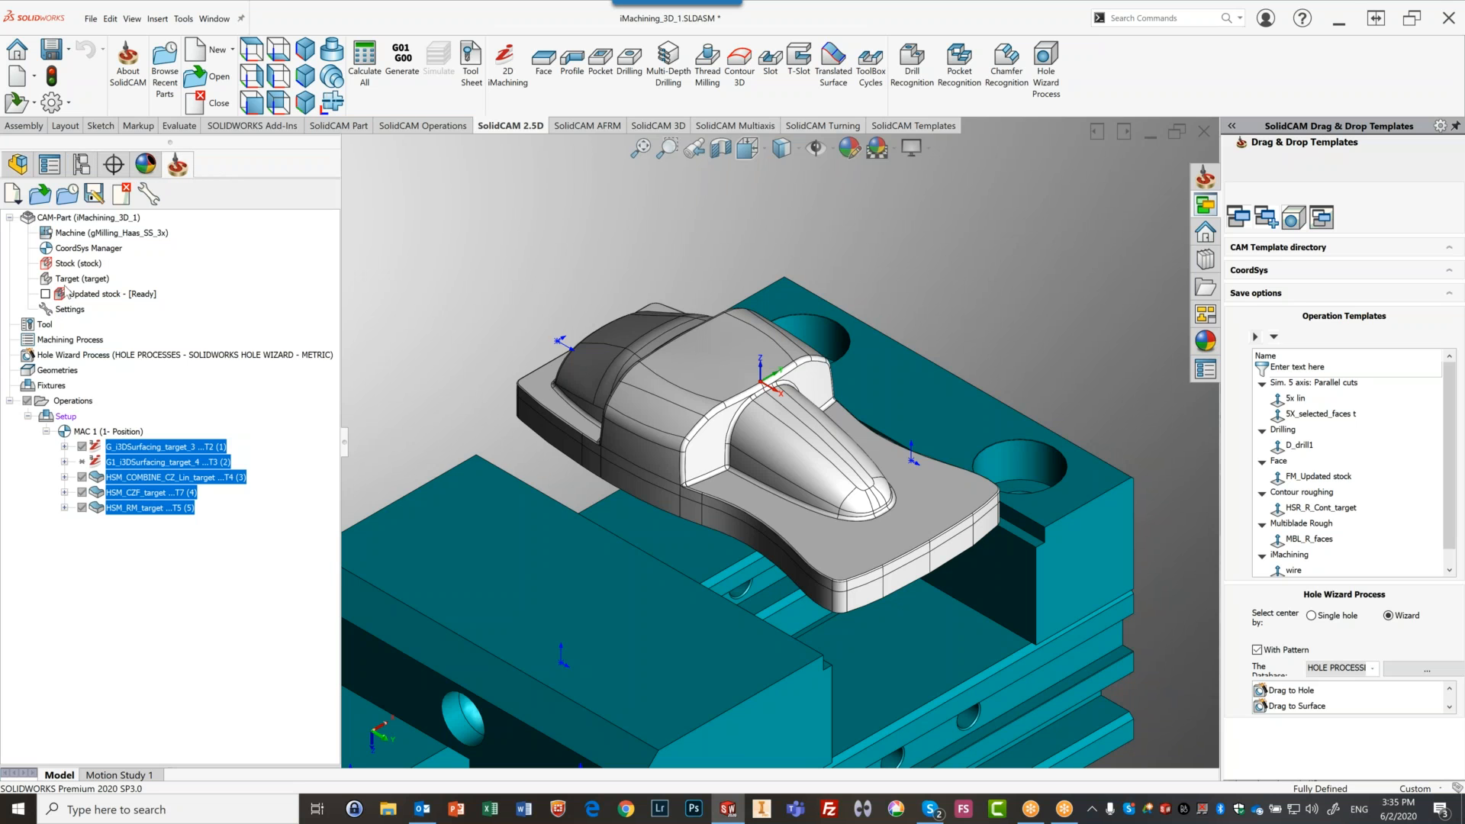
{"action": "left_click", "coordinate": [74, 264]}
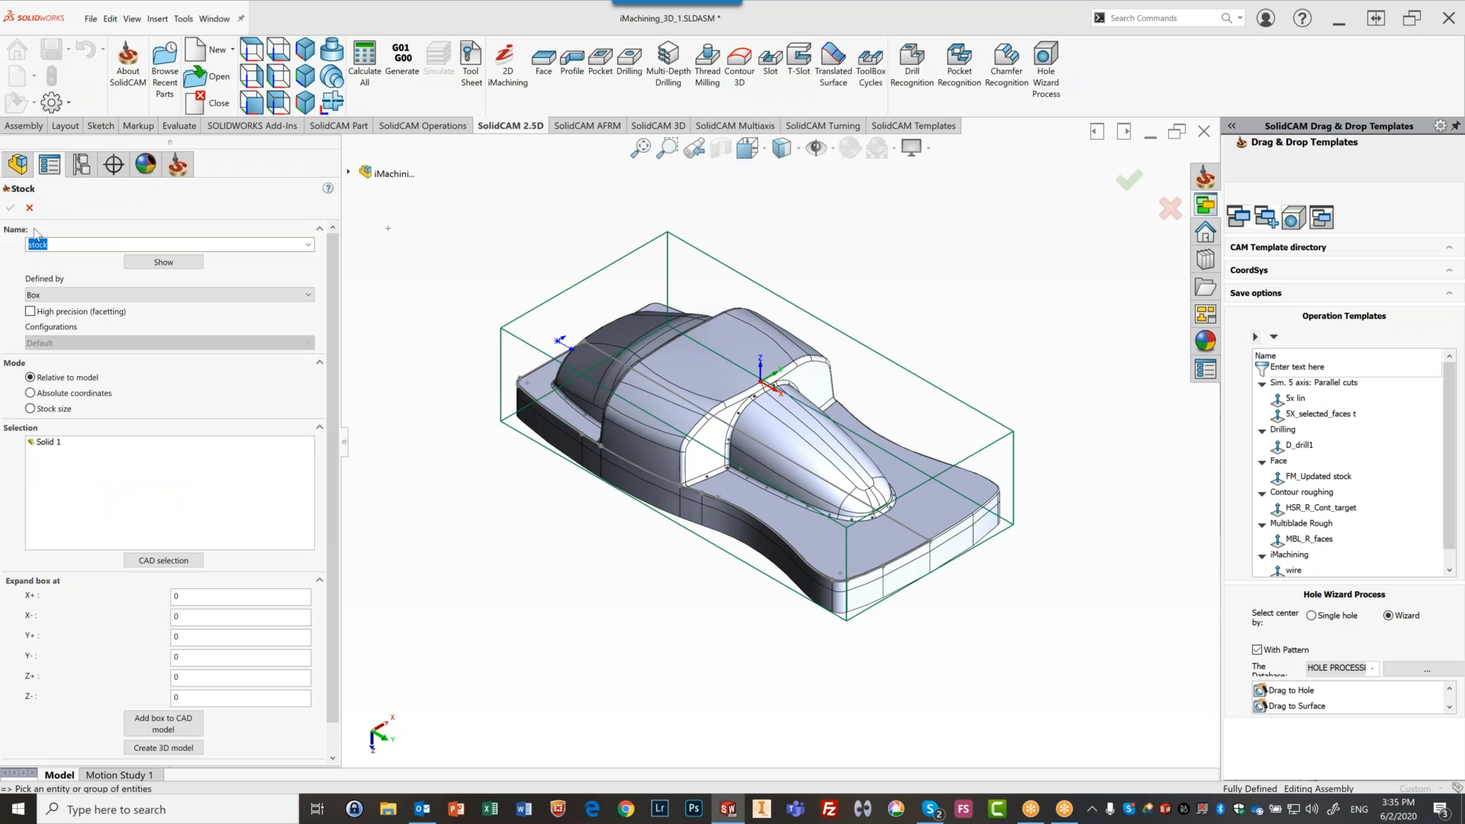
{"action": "left_click", "coordinate": [30, 208]}
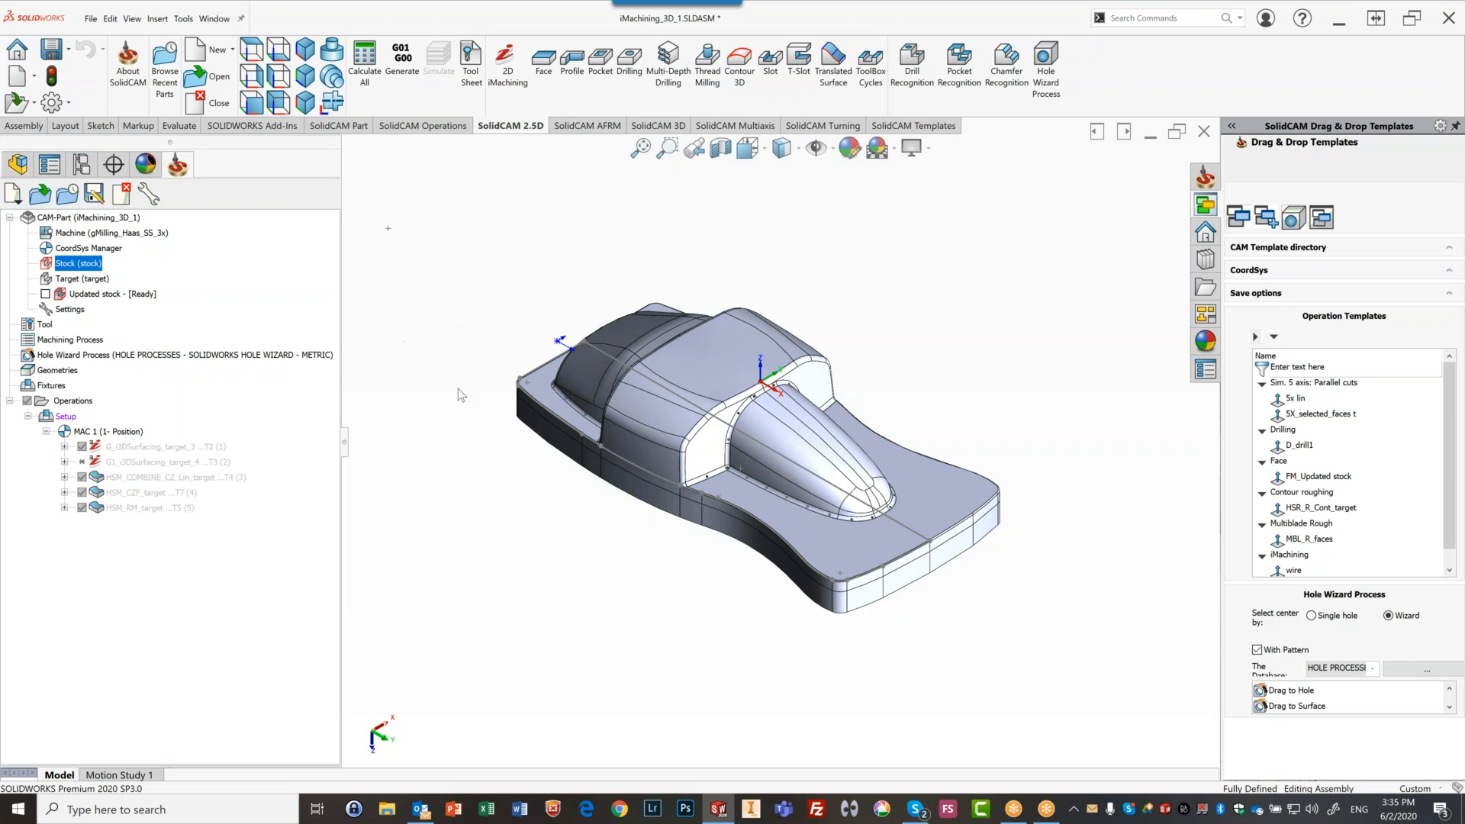
Examine the part's domed body, nose and base contour from several angles
{"action": "scroll", "coordinate": [787, 527], "scroll_direction": "down", "scroll_amount": 3}
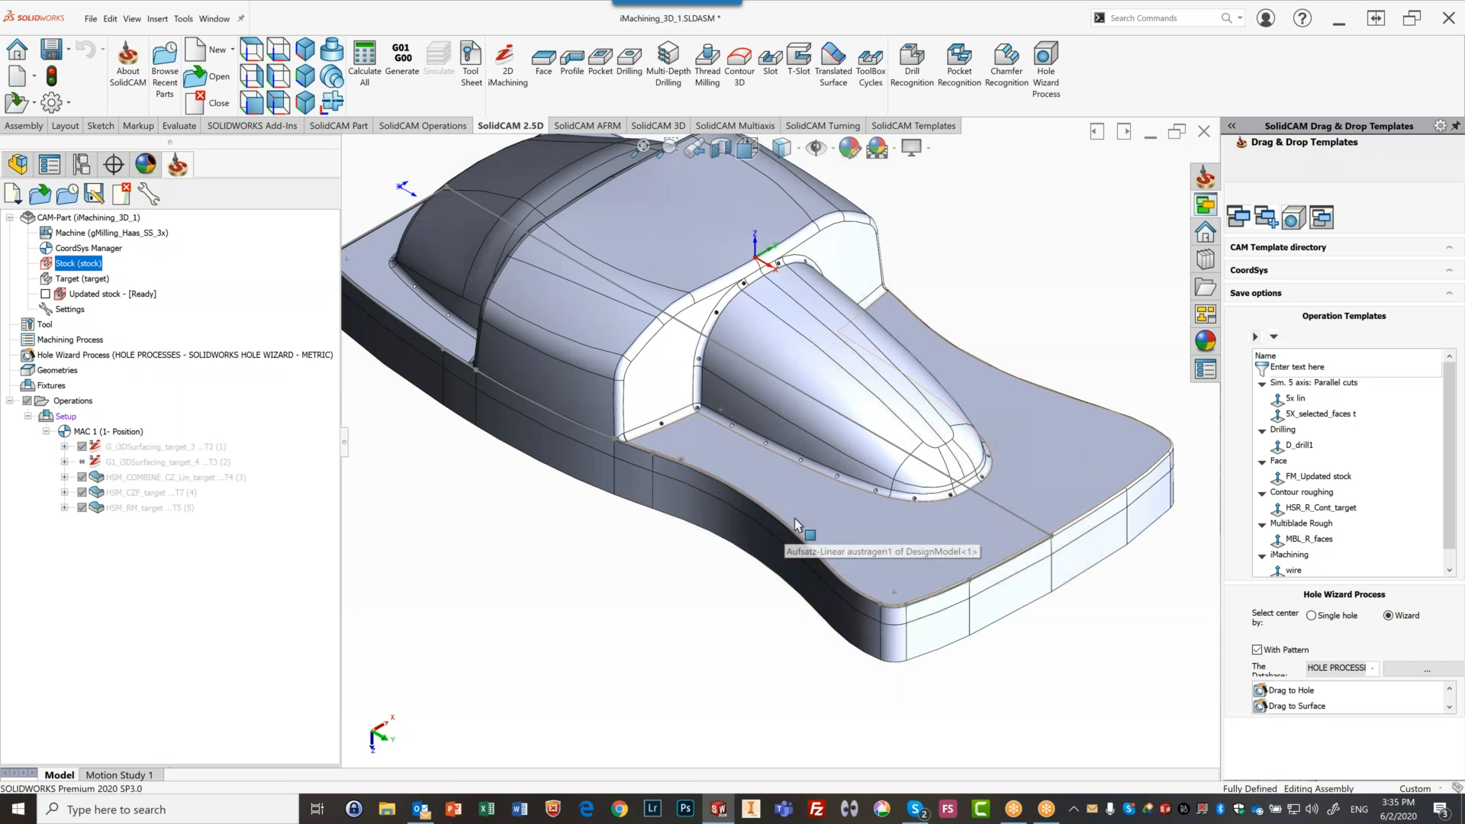
{"action": "middle_click_drag", "start_coordinate": [818, 515], "coordinate": [805, 487]}
{"action": "scroll", "coordinate": [801, 479], "scroll_direction": "up", "scroll_amount": 3}
{"action": "mouse_move", "coordinate": [785, 423]}
{"action": "middle_mouse_down"}
{"action": "mouse_move", "coordinate": [819, 421]}
{"action": "mouse_move", "coordinate": [772, 406]}
{"action": "middle_mouse_up"}
{"action": "scroll", "coordinate": [772, 406], "scroll_direction": "down", "scroll_amount": 1}
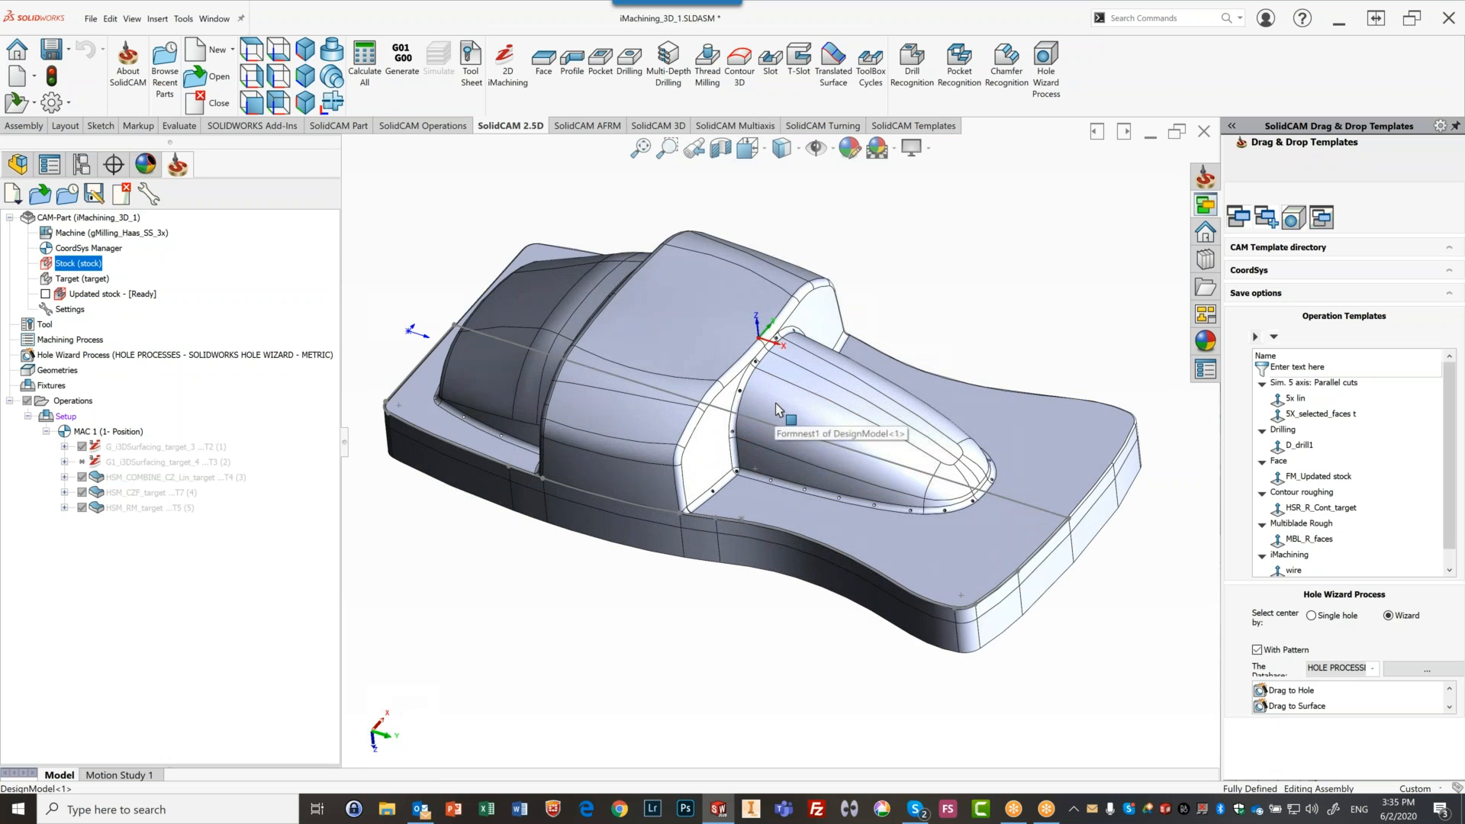
{"action": "mouse_move", "coordinate": [767, 513]}
{"action": "middle_mouse_down"}
{"action": "mouse_move", "coordinate": [763, 464]}
{"action": "mouse_move", "coordinate": [762, 485]}
{"action": "middle_mouse_up"}
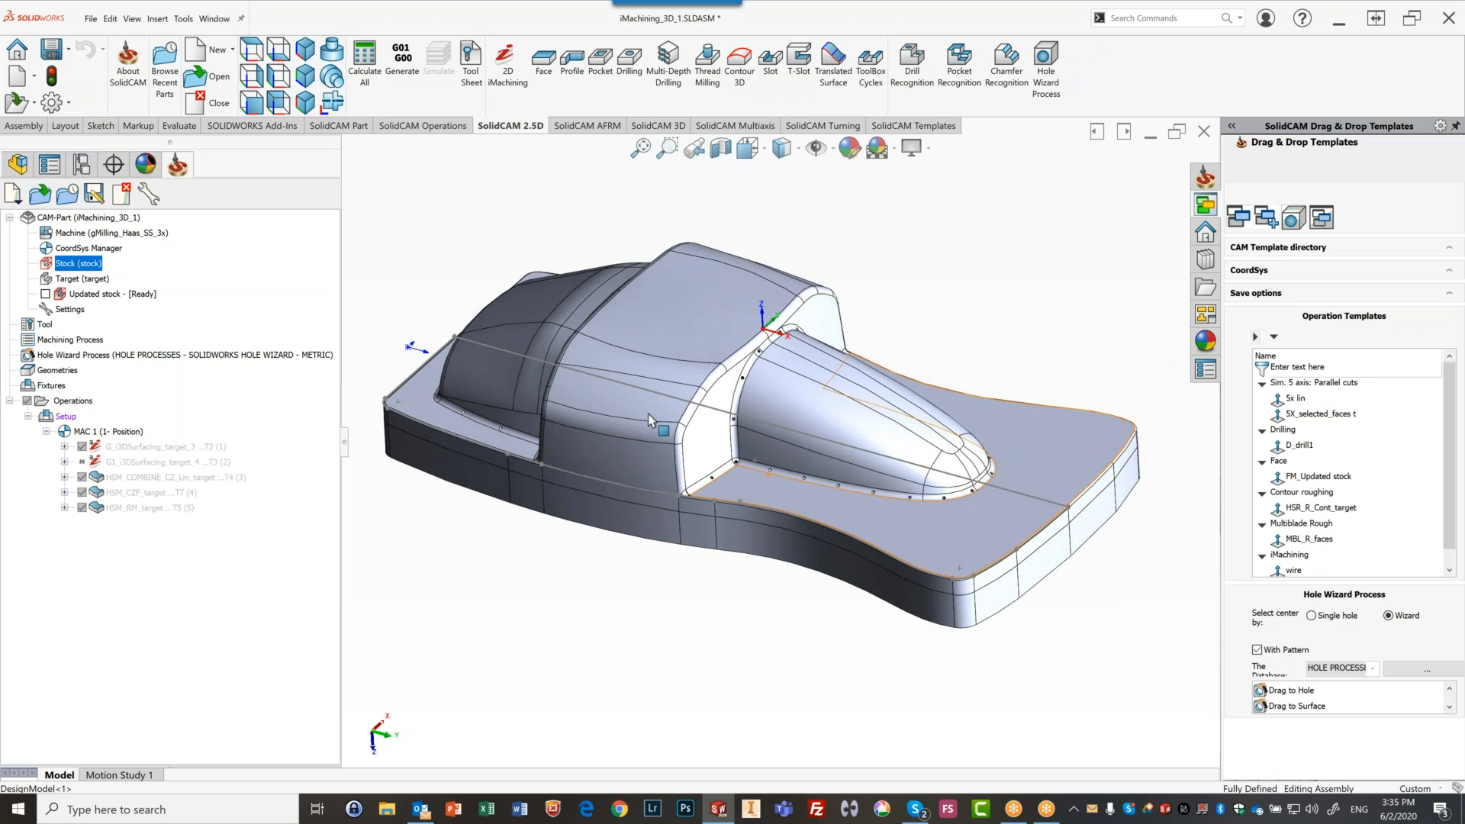
Add a 3D iMachining milling operation to the CAM-Part's operations
{"action": "left_click", "coordinate": [655, 128]}
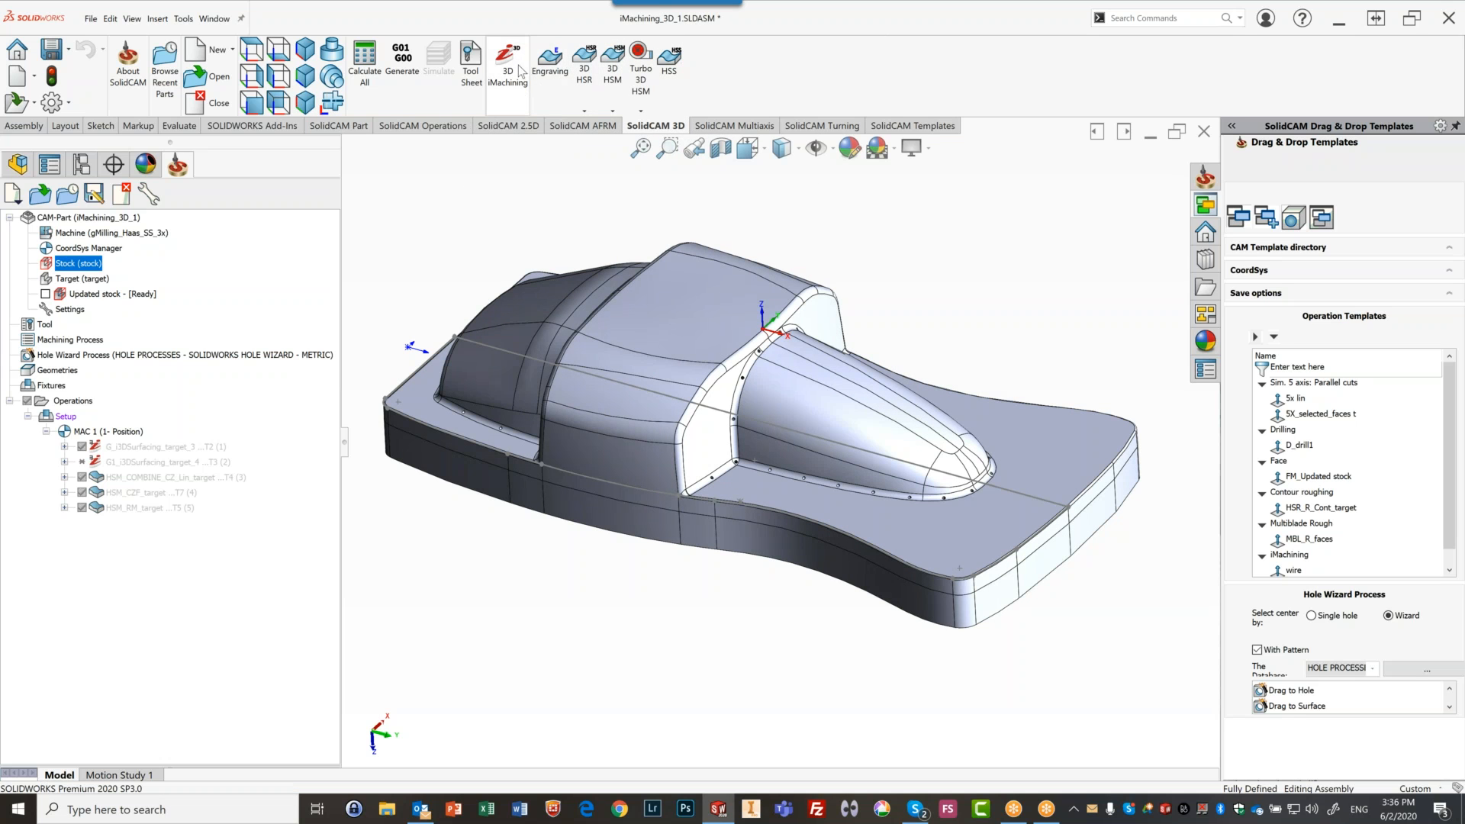
{"action": "left_click", "coordinate": [398, 127]}
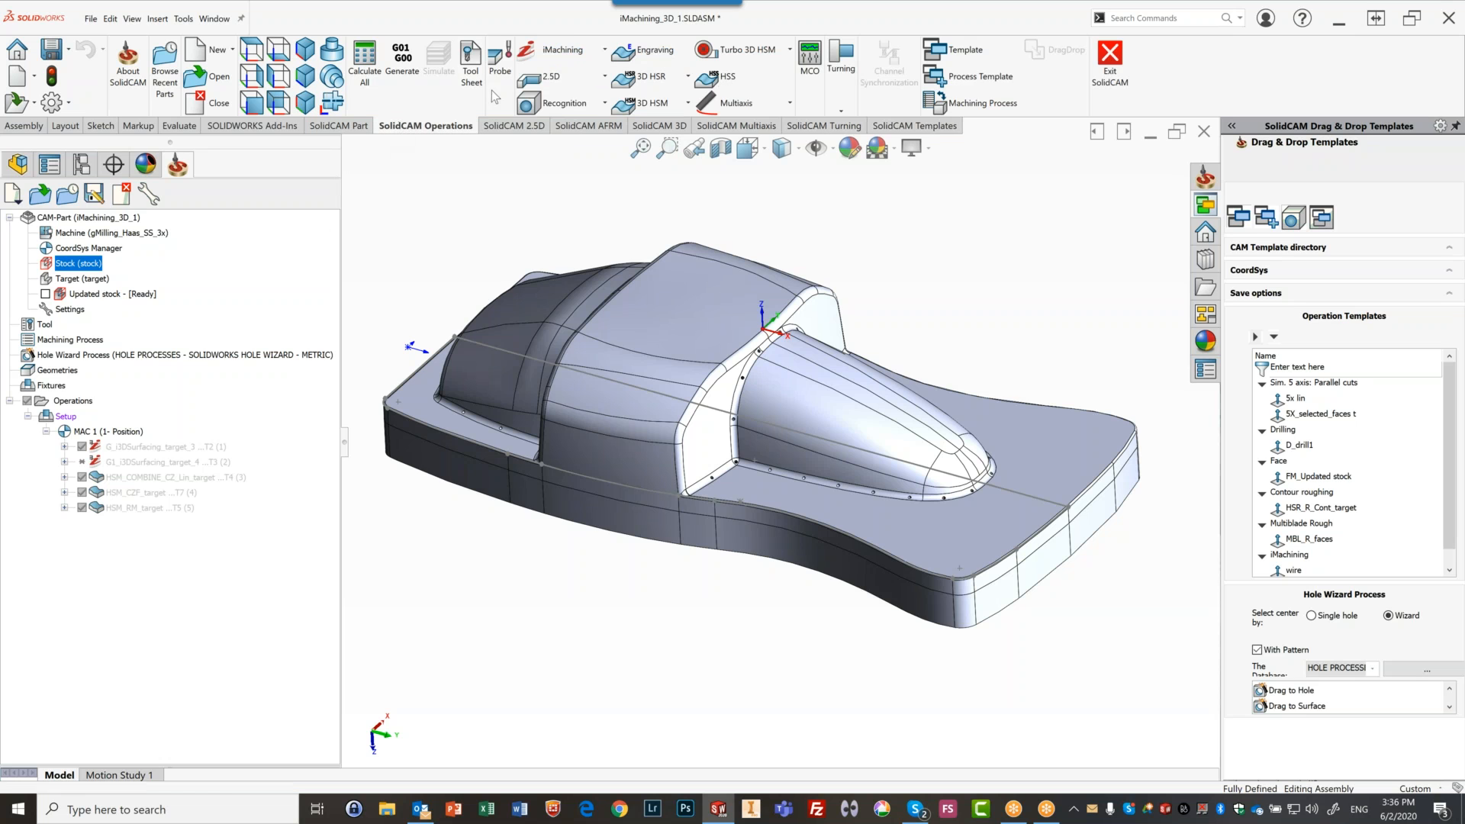
{"action": "left_click", "coordinate": [592, 50]}
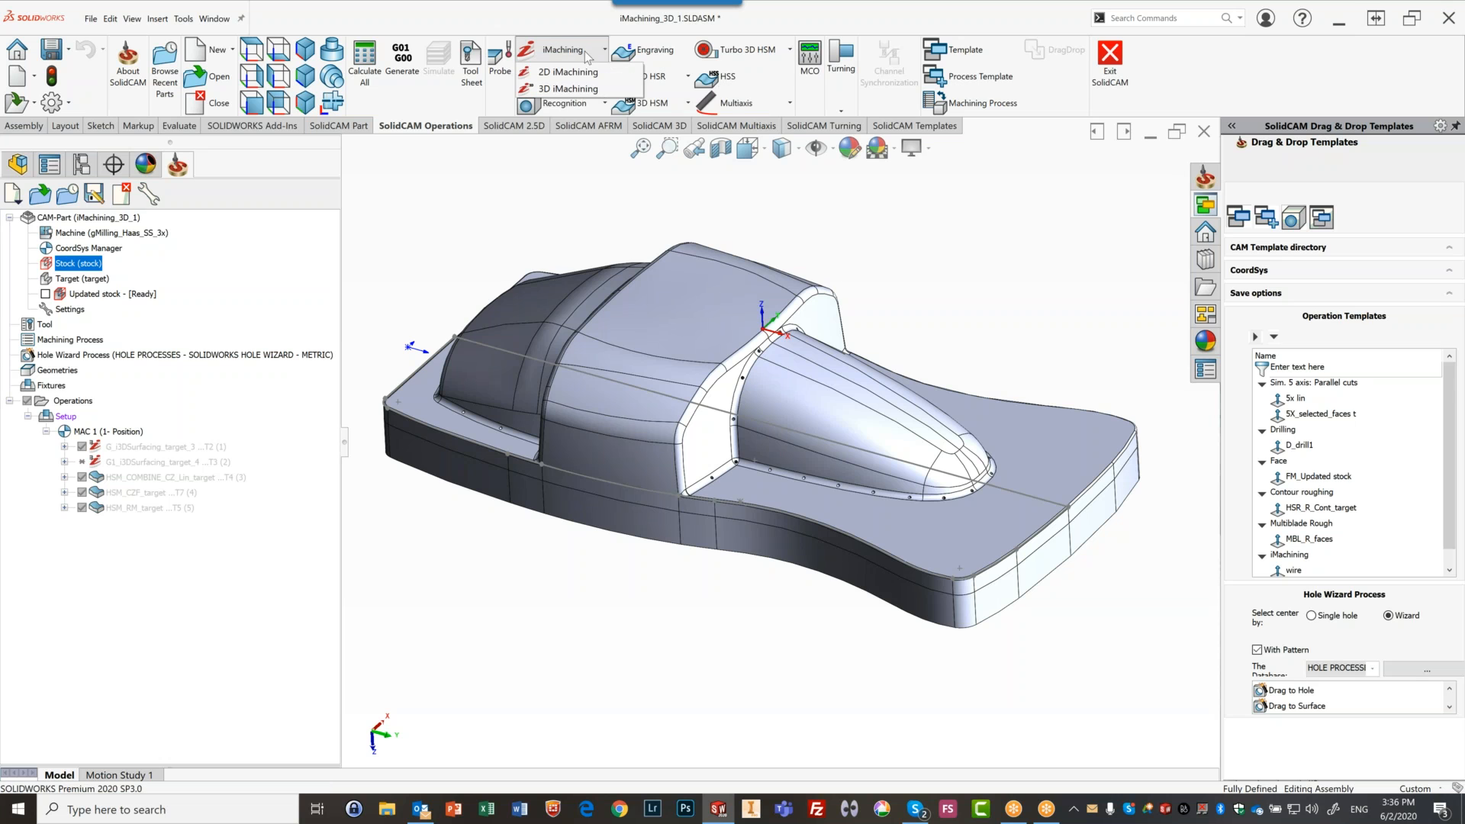
{"action": "mouse_move", "coordinate": [560, 69]}
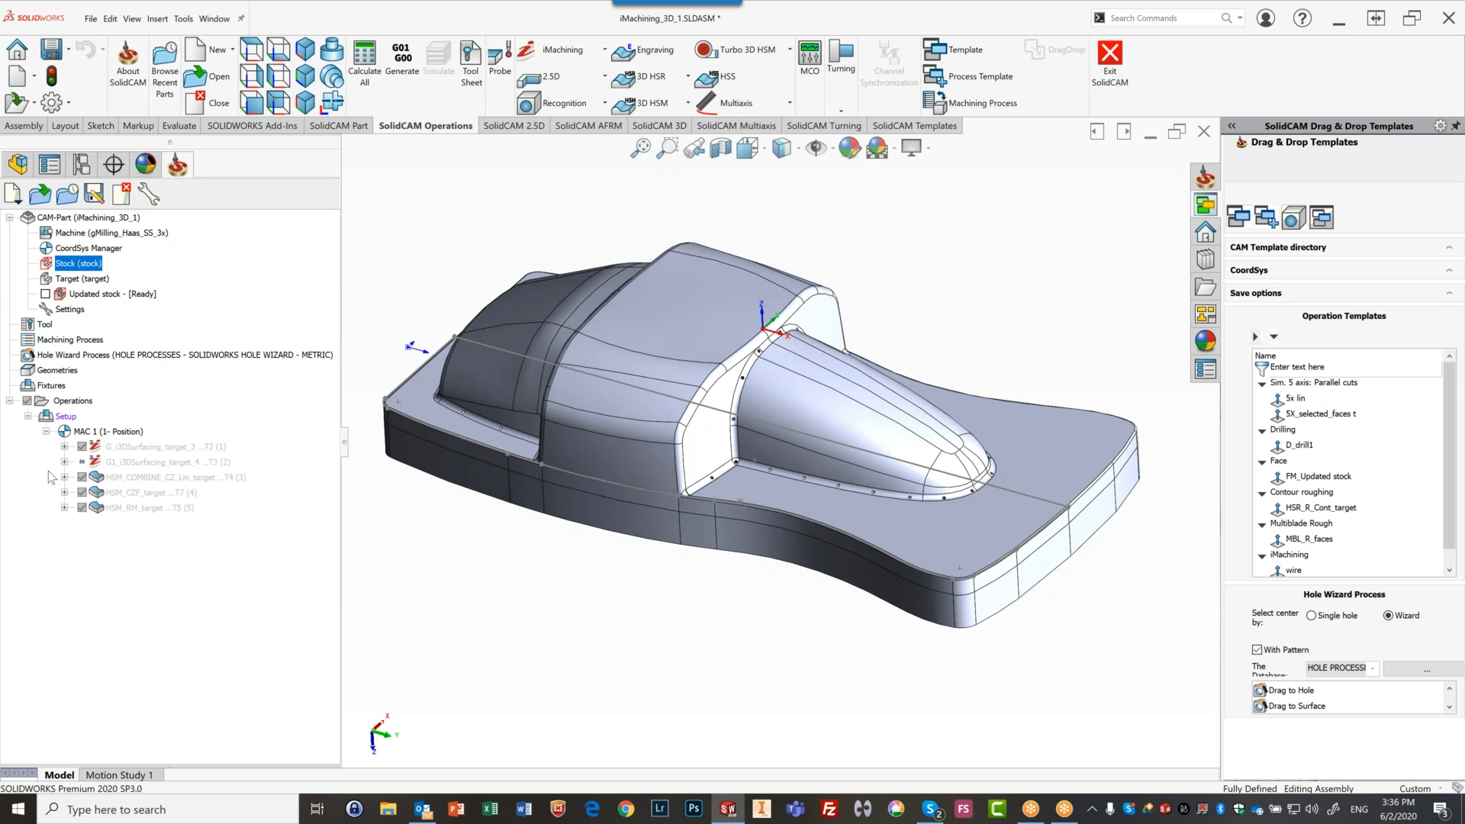
{"action": "right_click", "coordinate": [76, 401]}
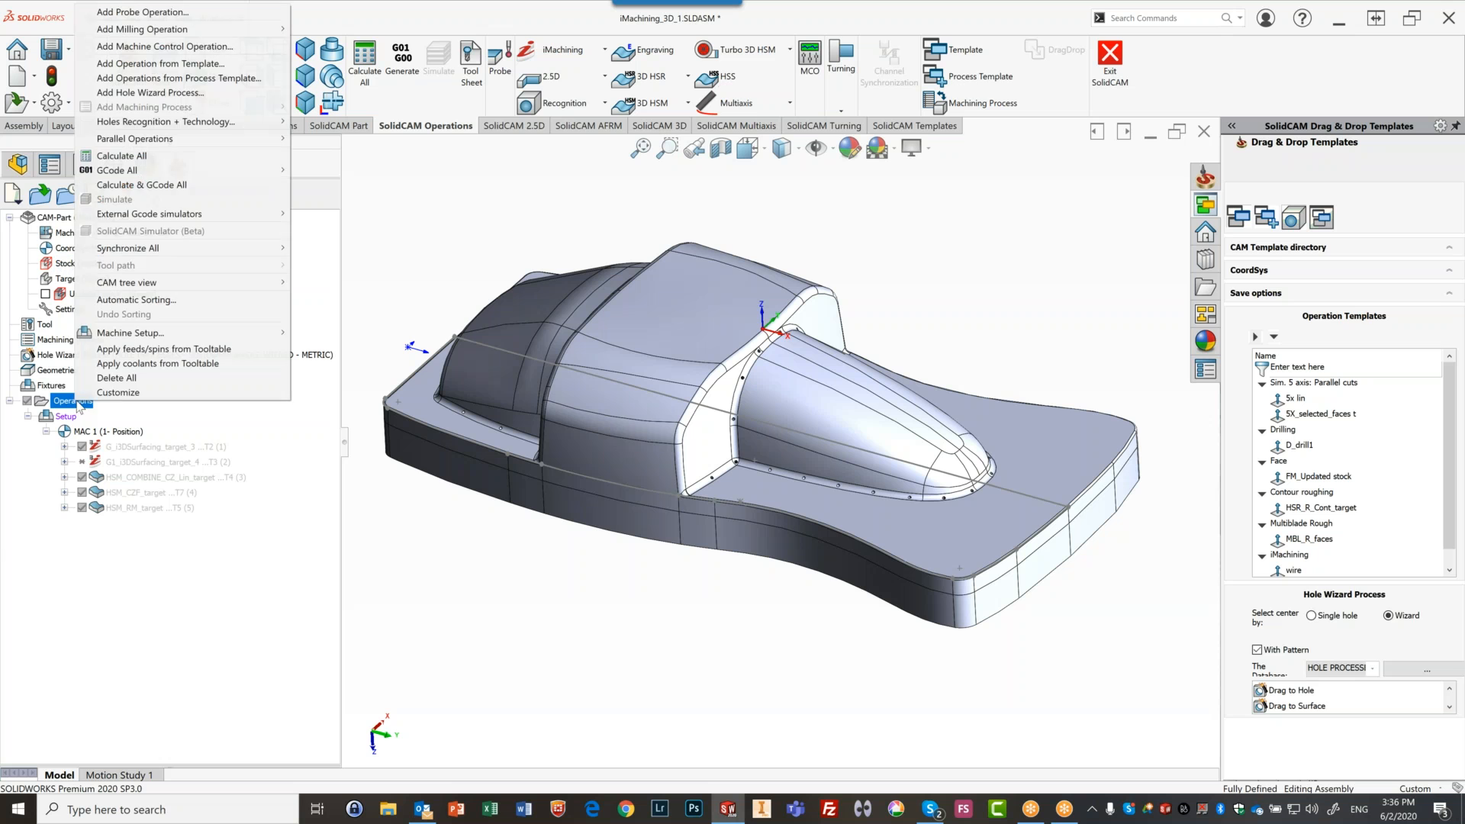
{"action": "mouse_move", "coordinate": [229, 29]}
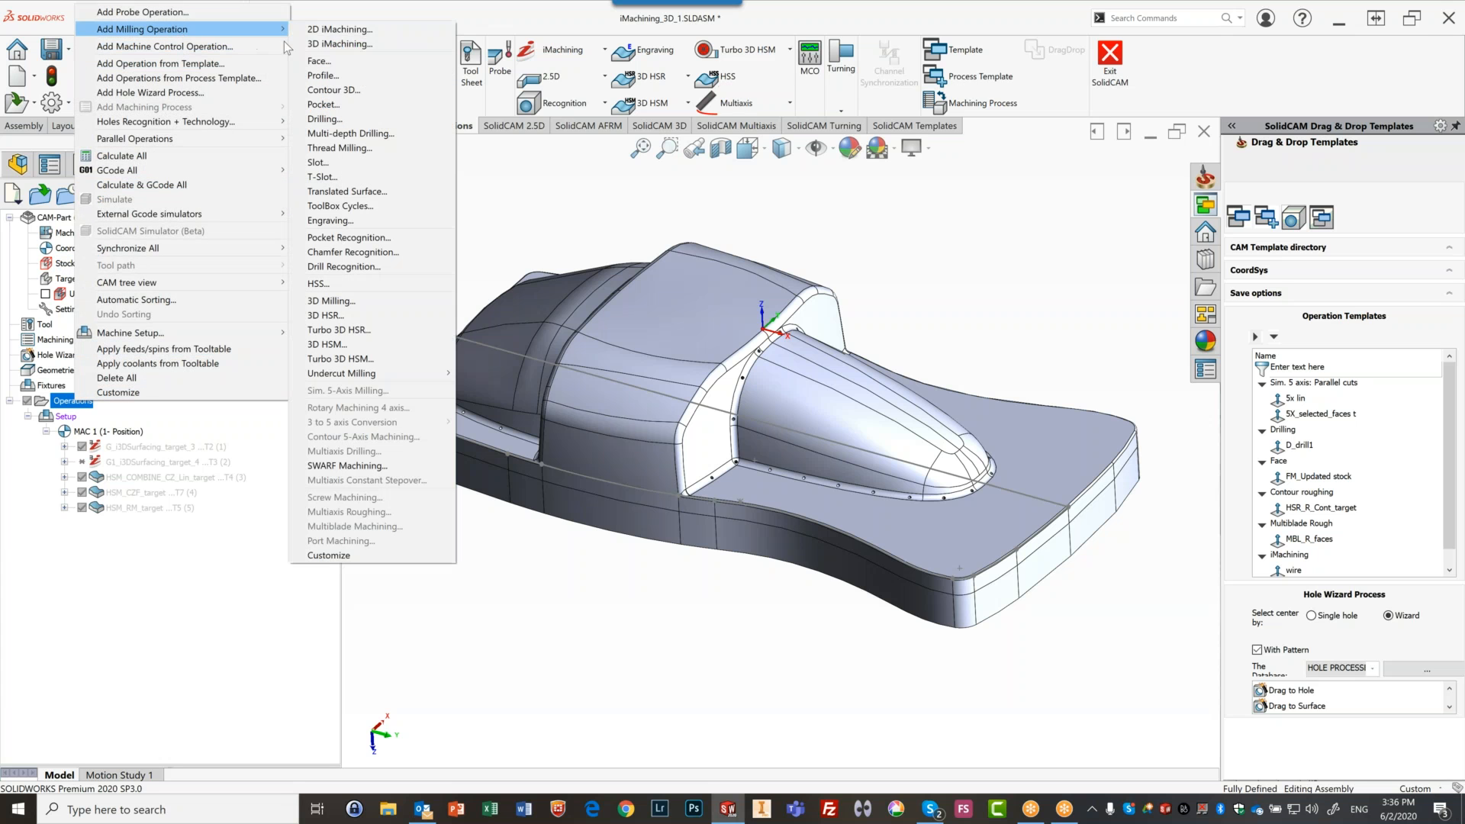
{"action": "left_click", "coordinate": [368, 46]}
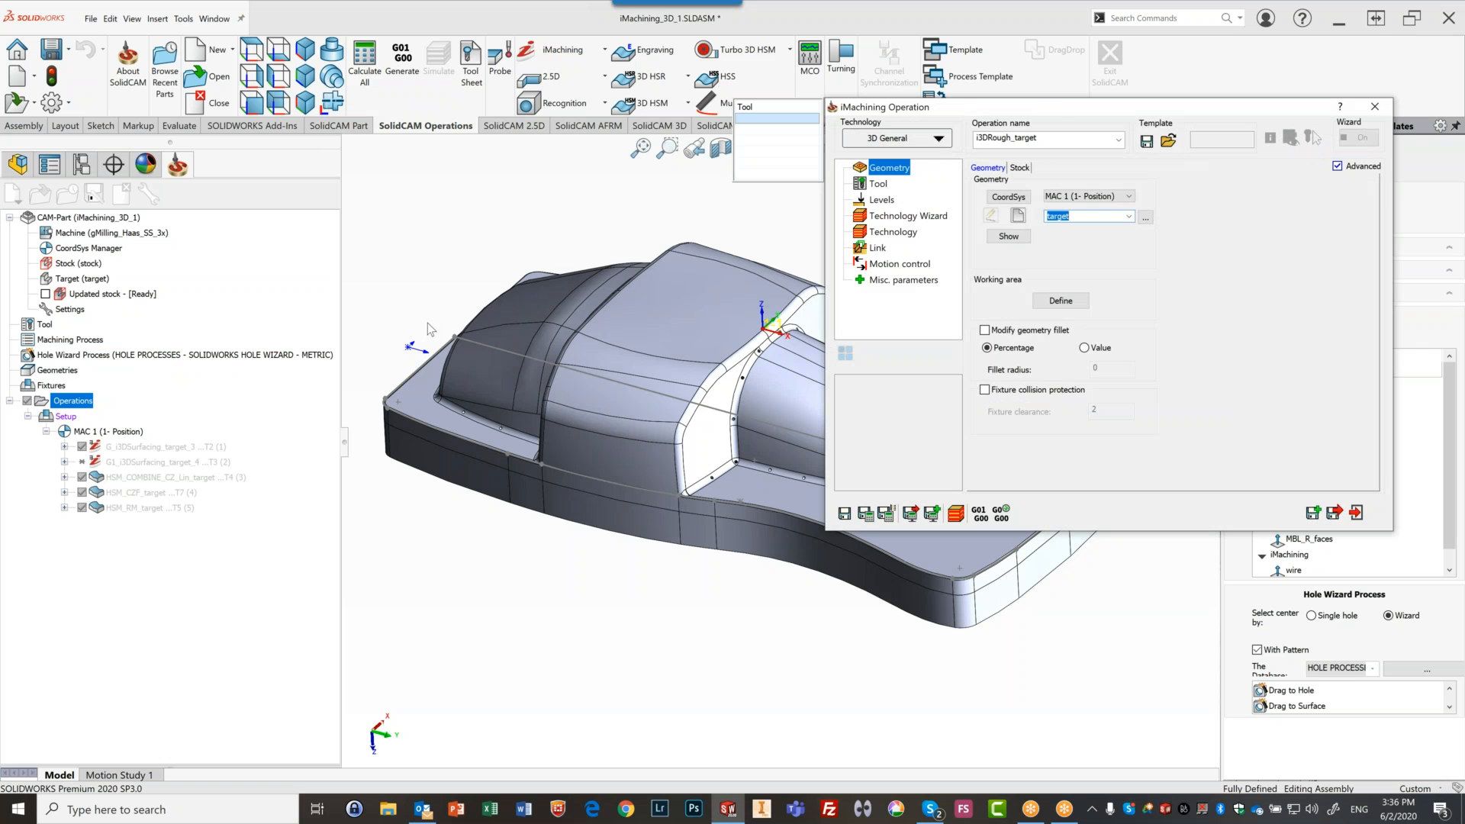
Preview the target geometry assigned to the i3DRough_target operation, and return to its geometry settings
{"action": "mouse_move", "coordinate": [1055, 100]}
{"action": "left_mouse_down"}
{"action": "mouse_move", "coordinate": [1058, 71]}
{"action": "mouse_move", "coordinate": [1068, 89]}
{"action": "left_mouse_up"}
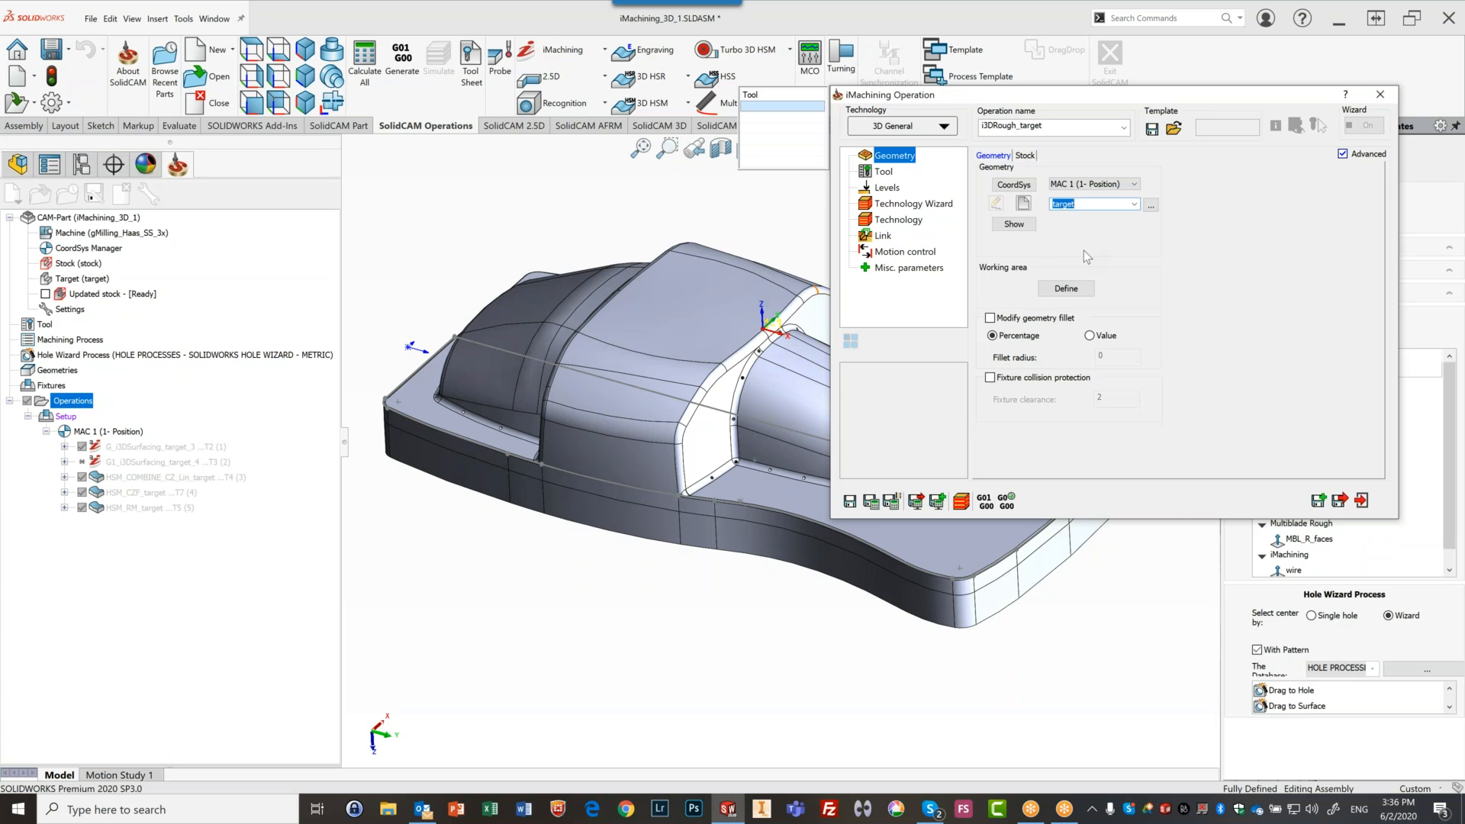
{"action": "left_click", "coordinate": [1015, 224]}
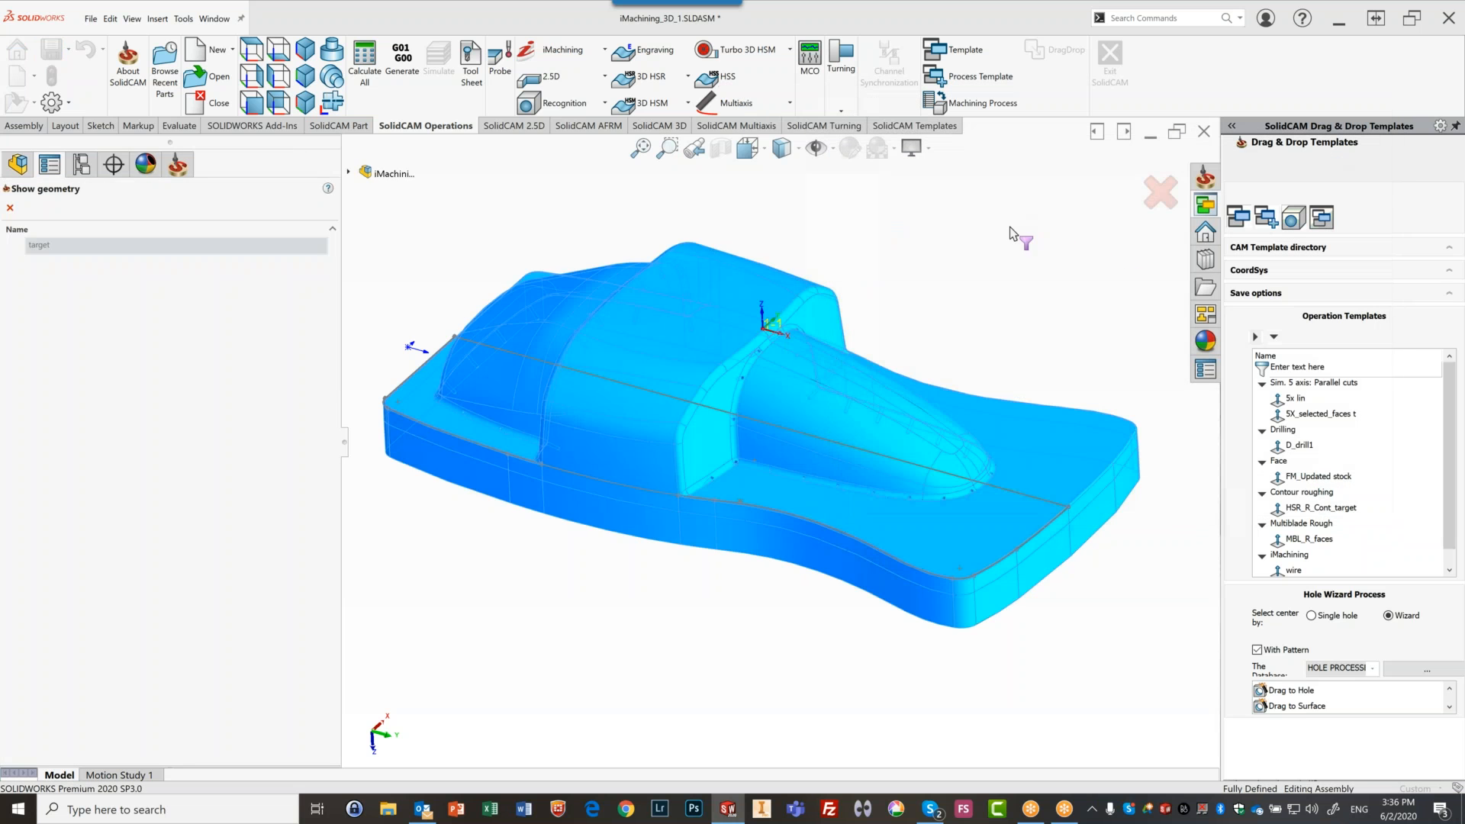
{"action": "left_click", "coordinate": [9, 208]}
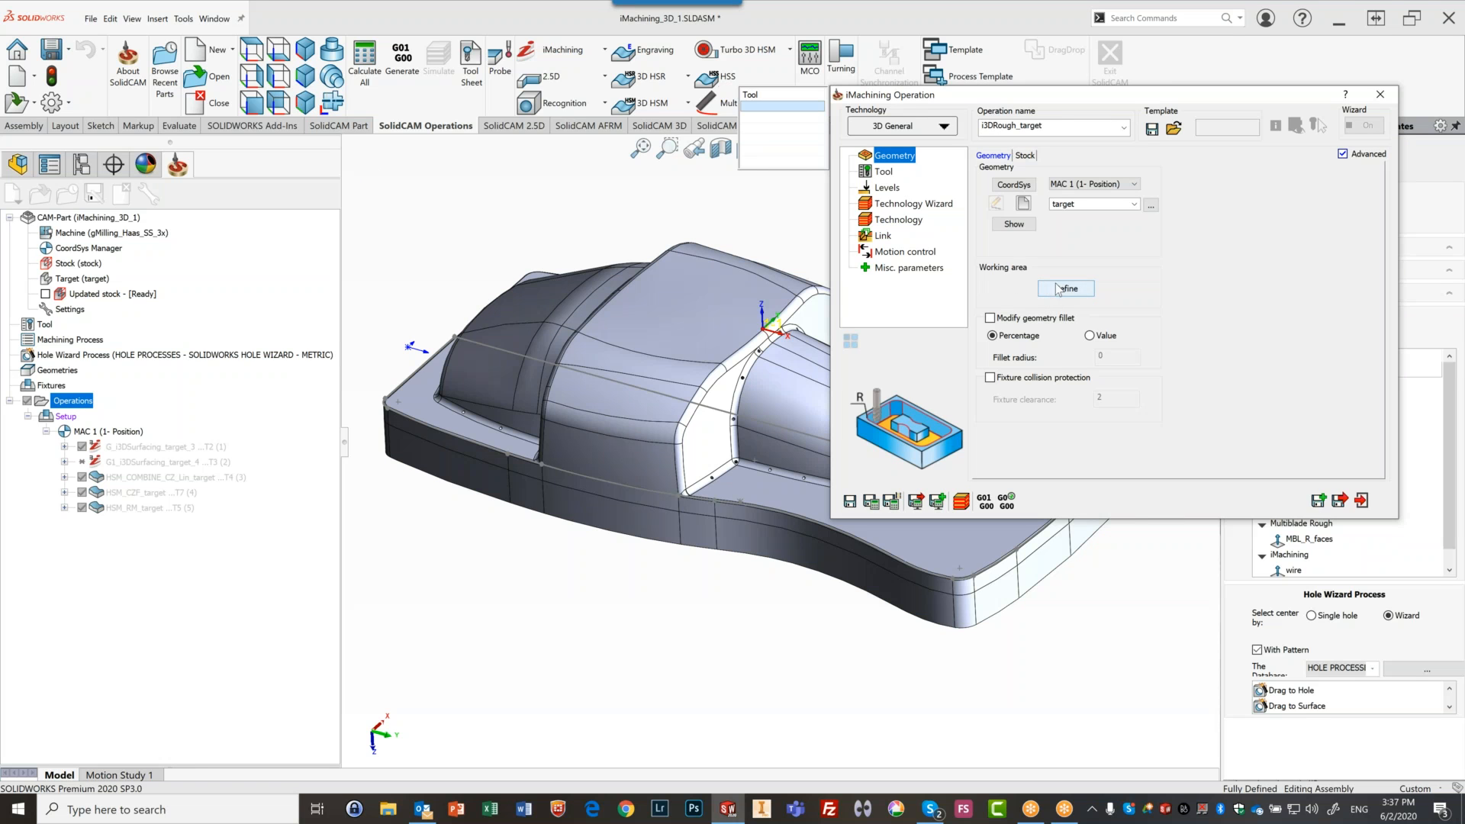
Assign tool number 3, the 12 mm bull nose mill with 0.6 mm corner radius, to the operation
{"action": "left_click", "coordinate": [884, 172]}
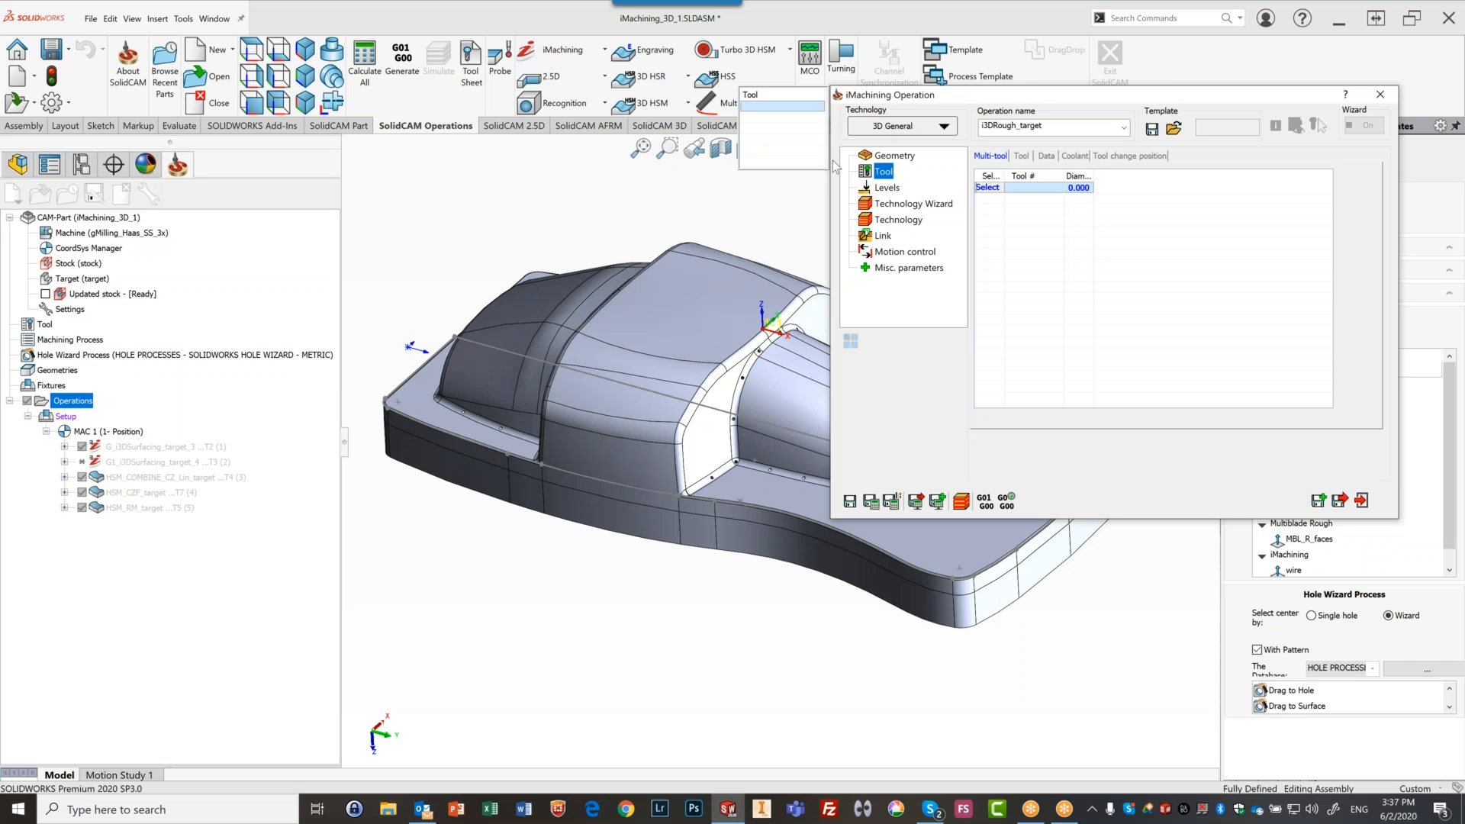
{"action": "left_click", "coordinate": [986, 184]}
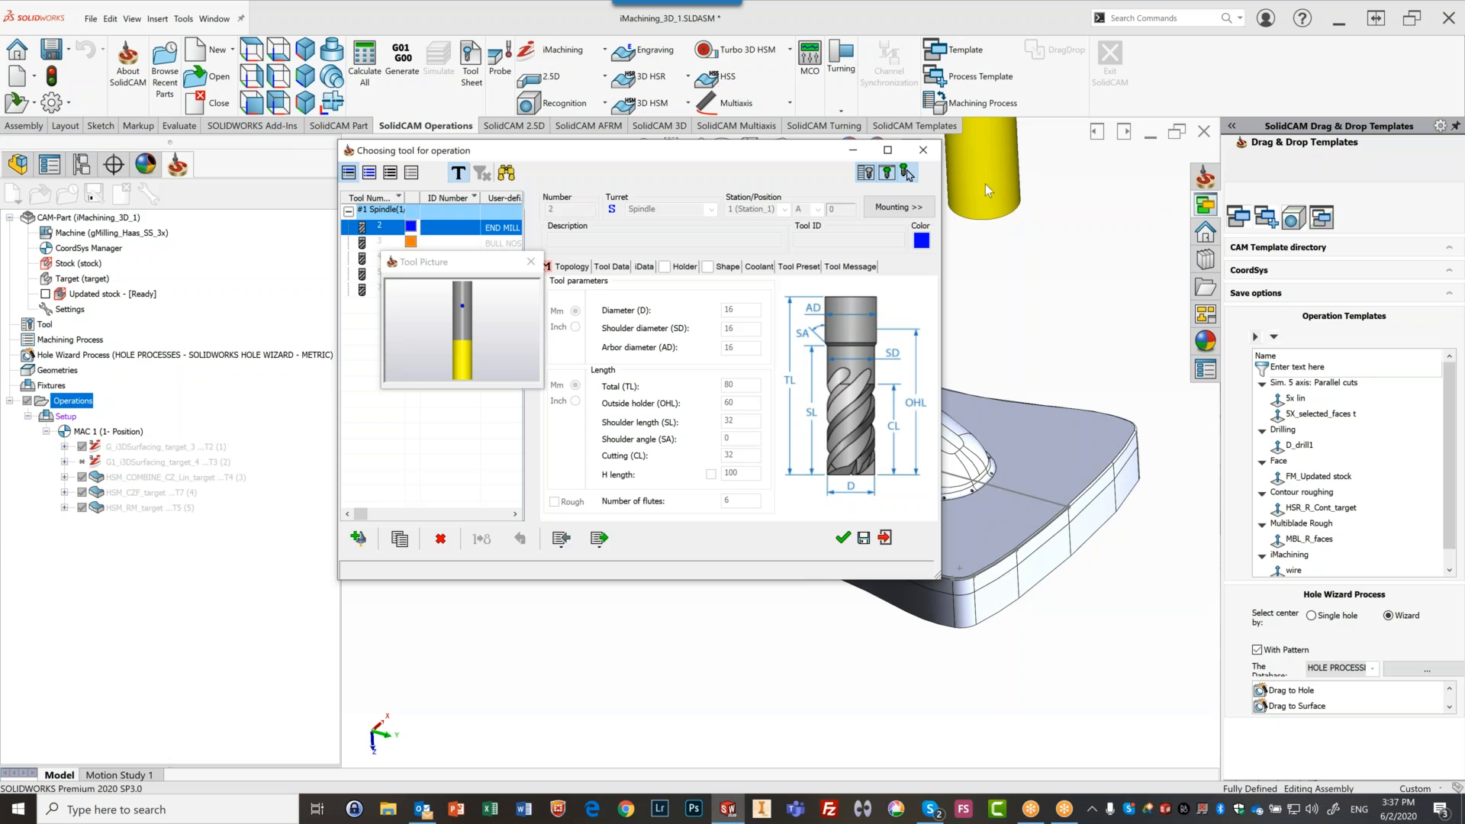
{"action": "left_click_drag", "start_coordinate": [491, 261], "coordinate": [696, 183]}
{"action": "left_click", "coordinate": [480, 244]}
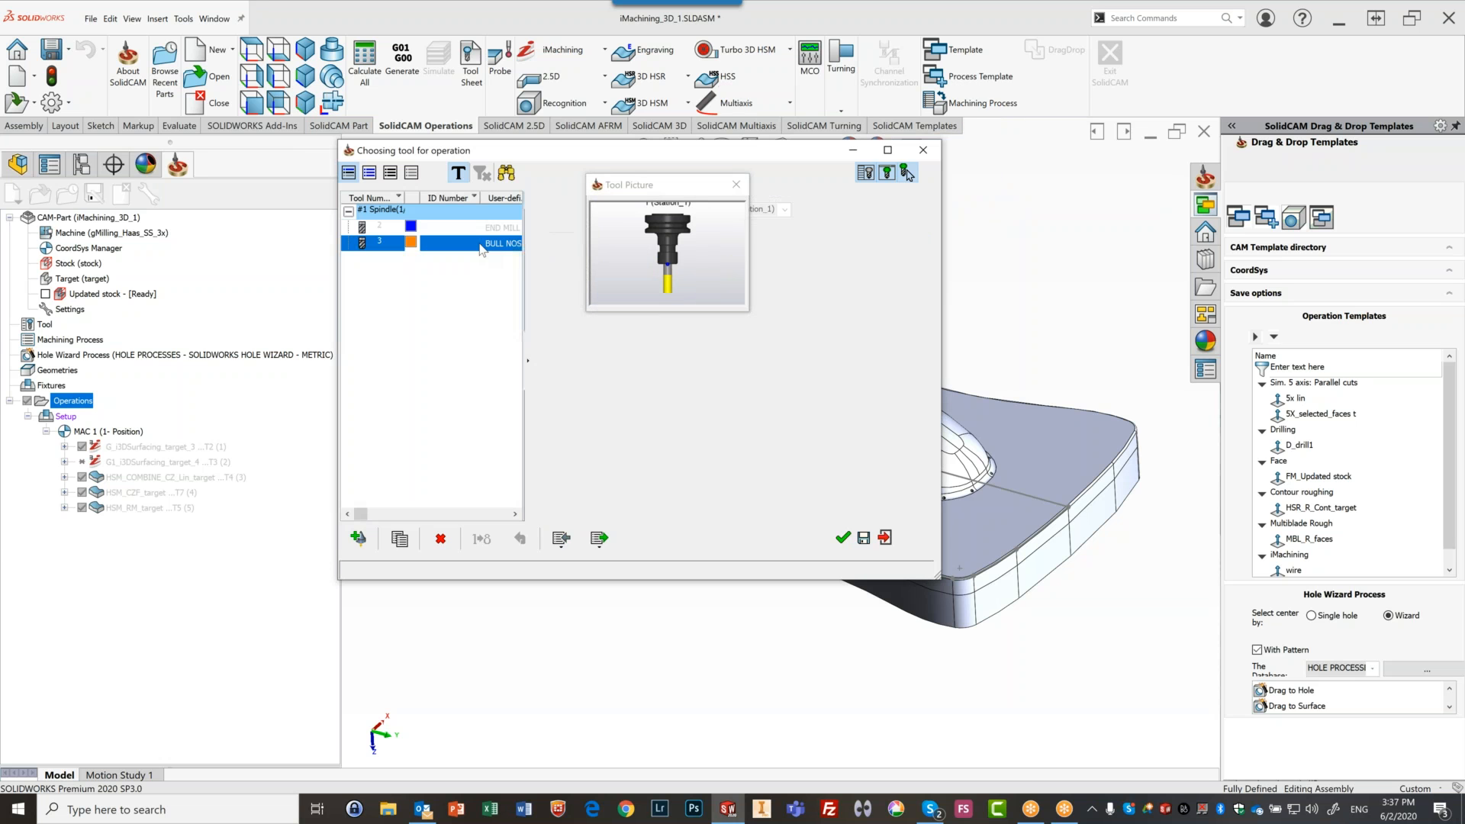
{"action": "left_click", "coordinate": [701, 186]}
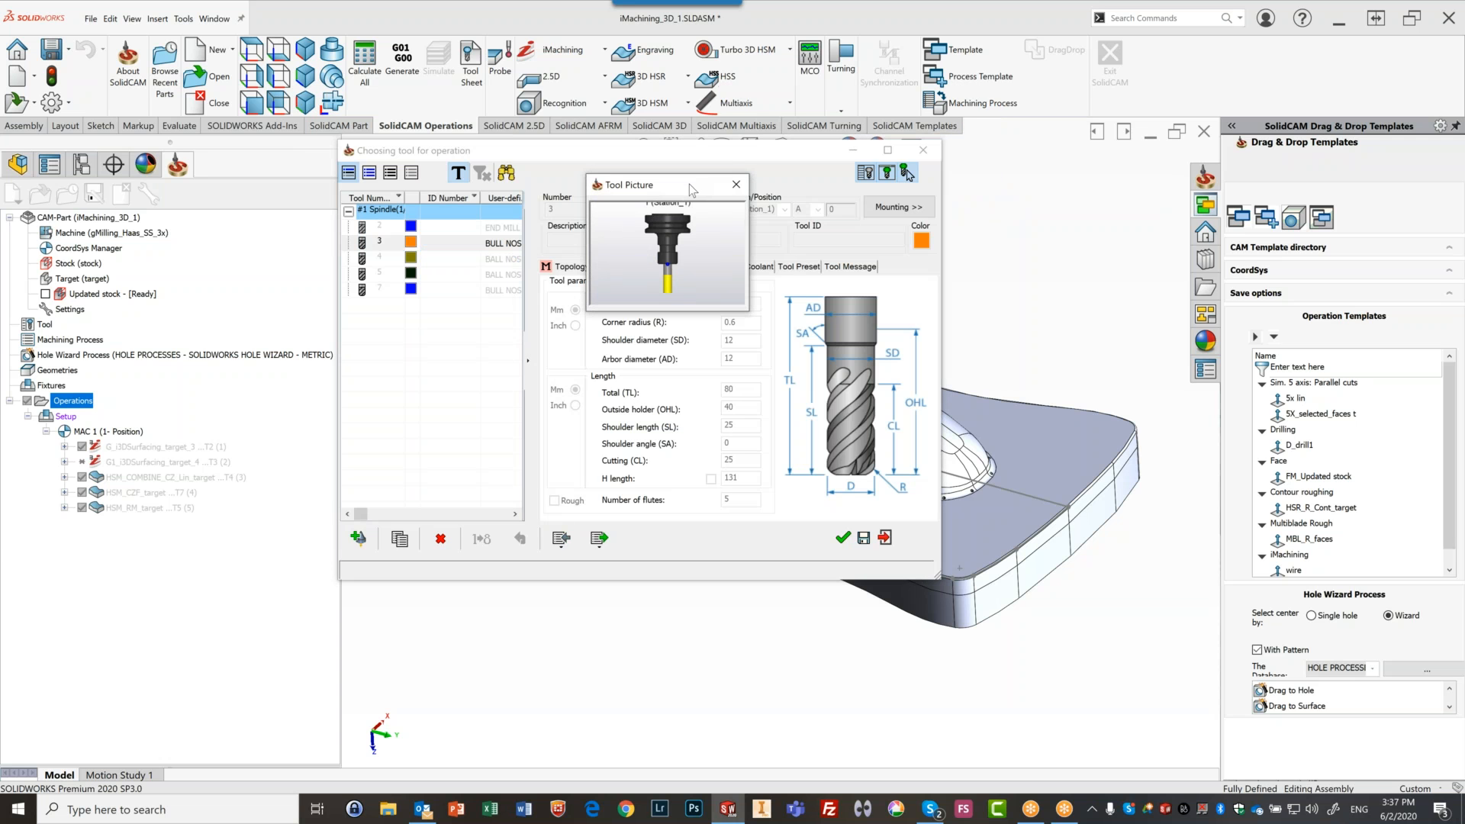
{"action": "left_click_drag", "start_coordinate": [677, 185], "coordinate": [473, 198]}
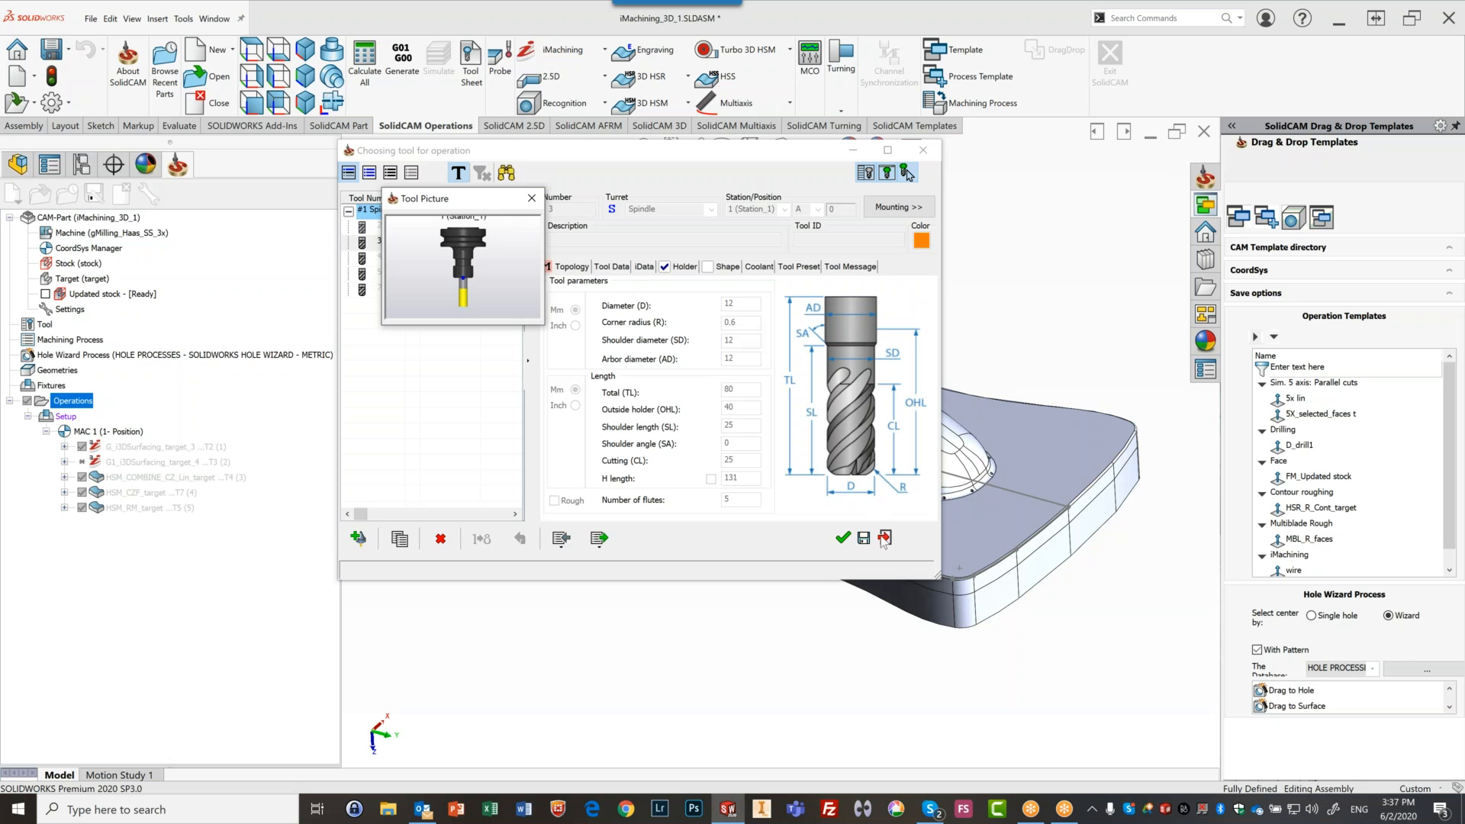
{"action": "left_click", "coordinate": [843, 540]}
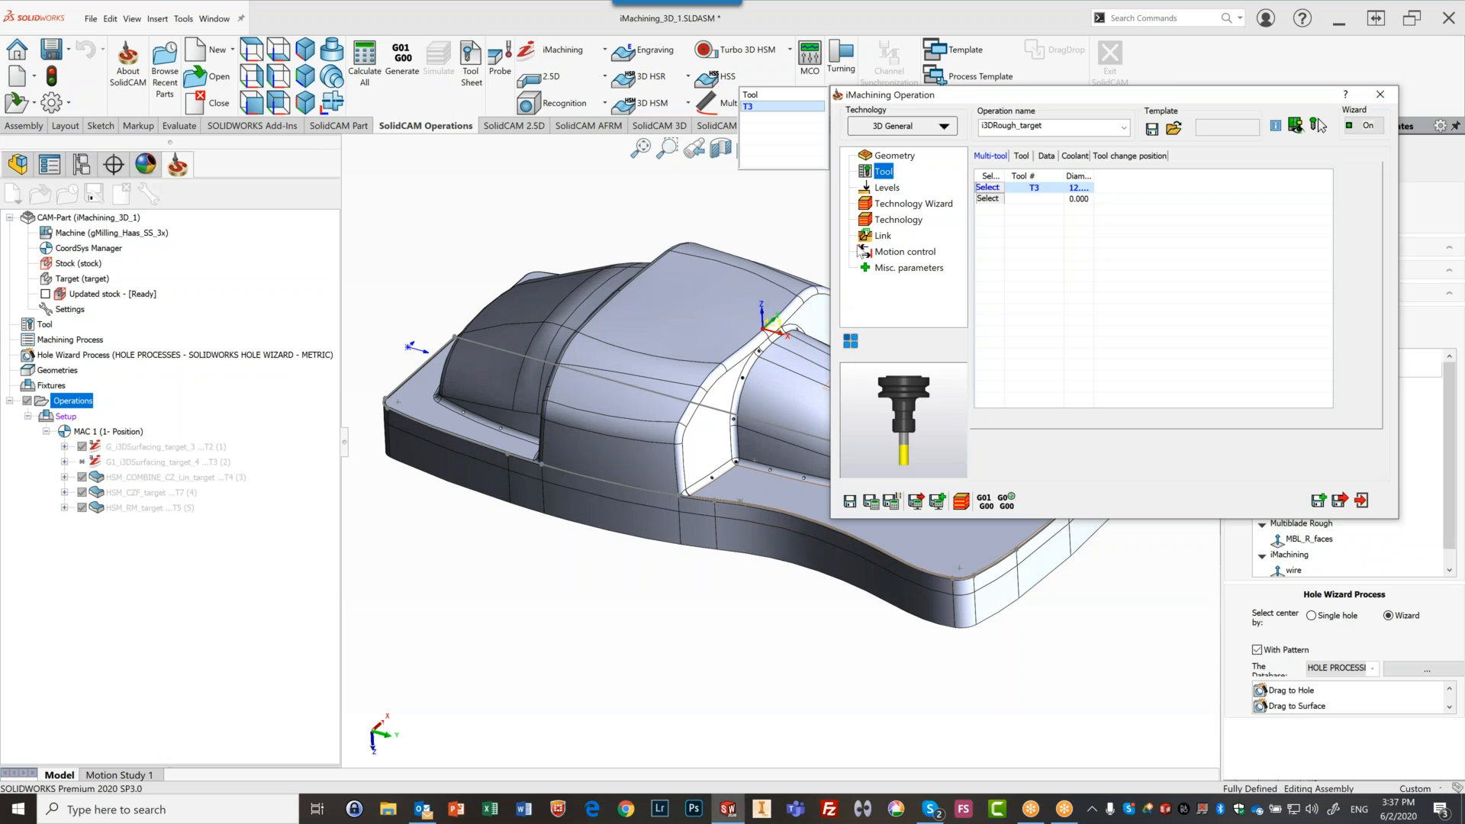
Turn on holder collision protection for the tool, and review the milling levels and the wizard's cutting conditions
{"action": "left_click", "coordinate": [1023, 156]}
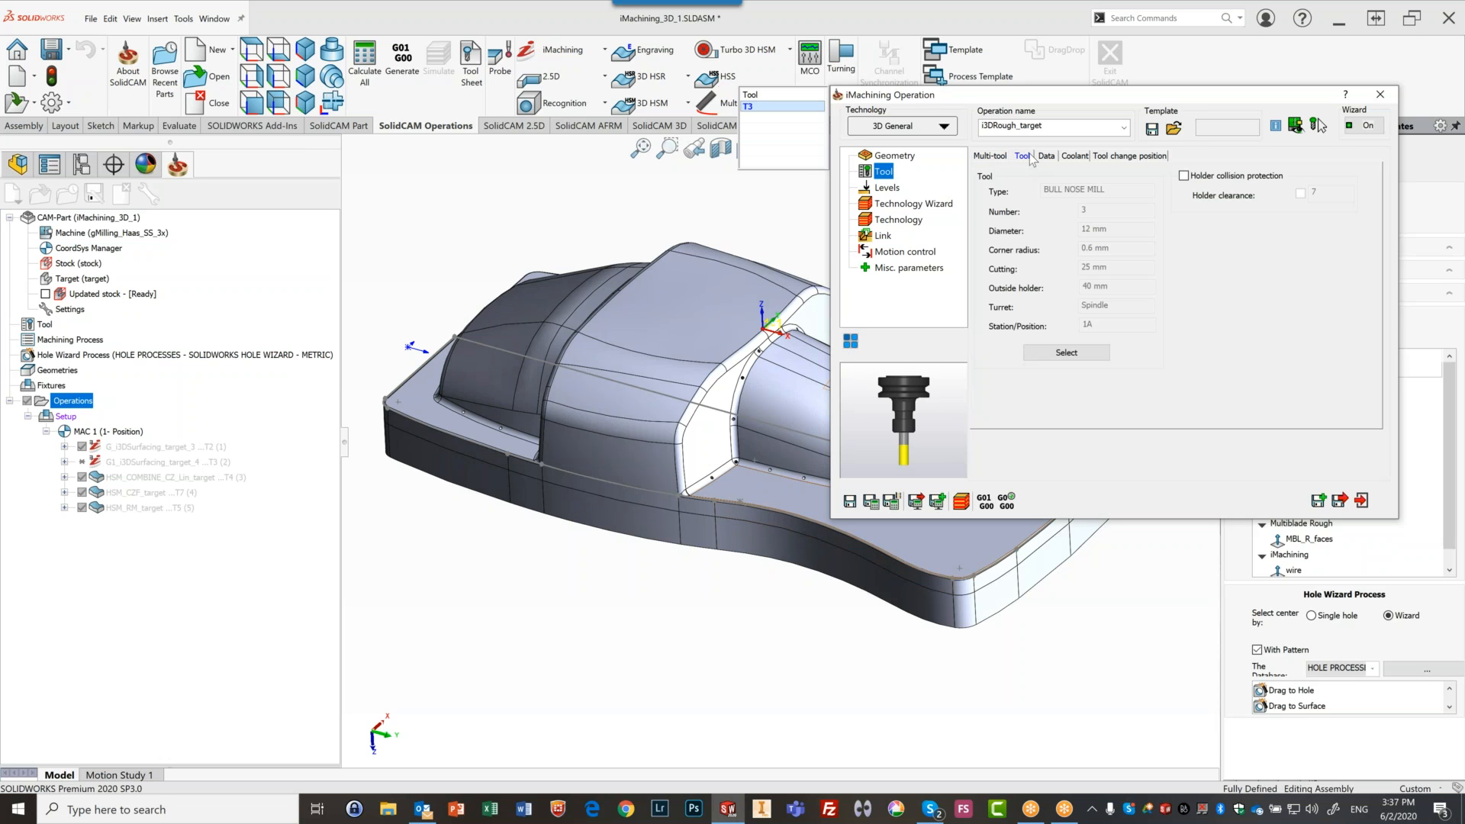
{"action": "left_click", "coordinate": [1184, 176]}
{"action": "left_click", "coordinate": [886, 188]}
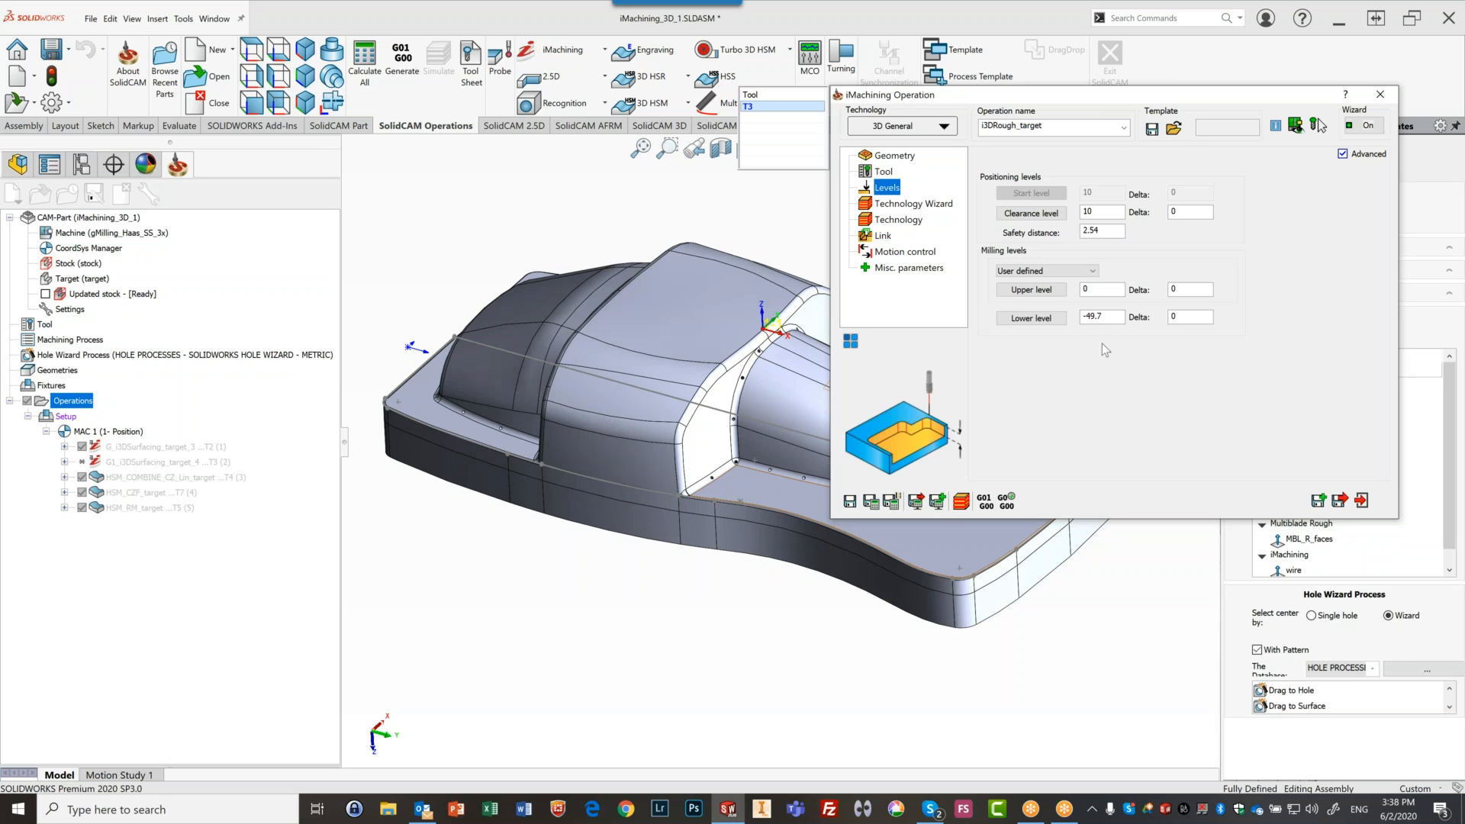
{"action": "left_click", "coordinate": [905, 203]}
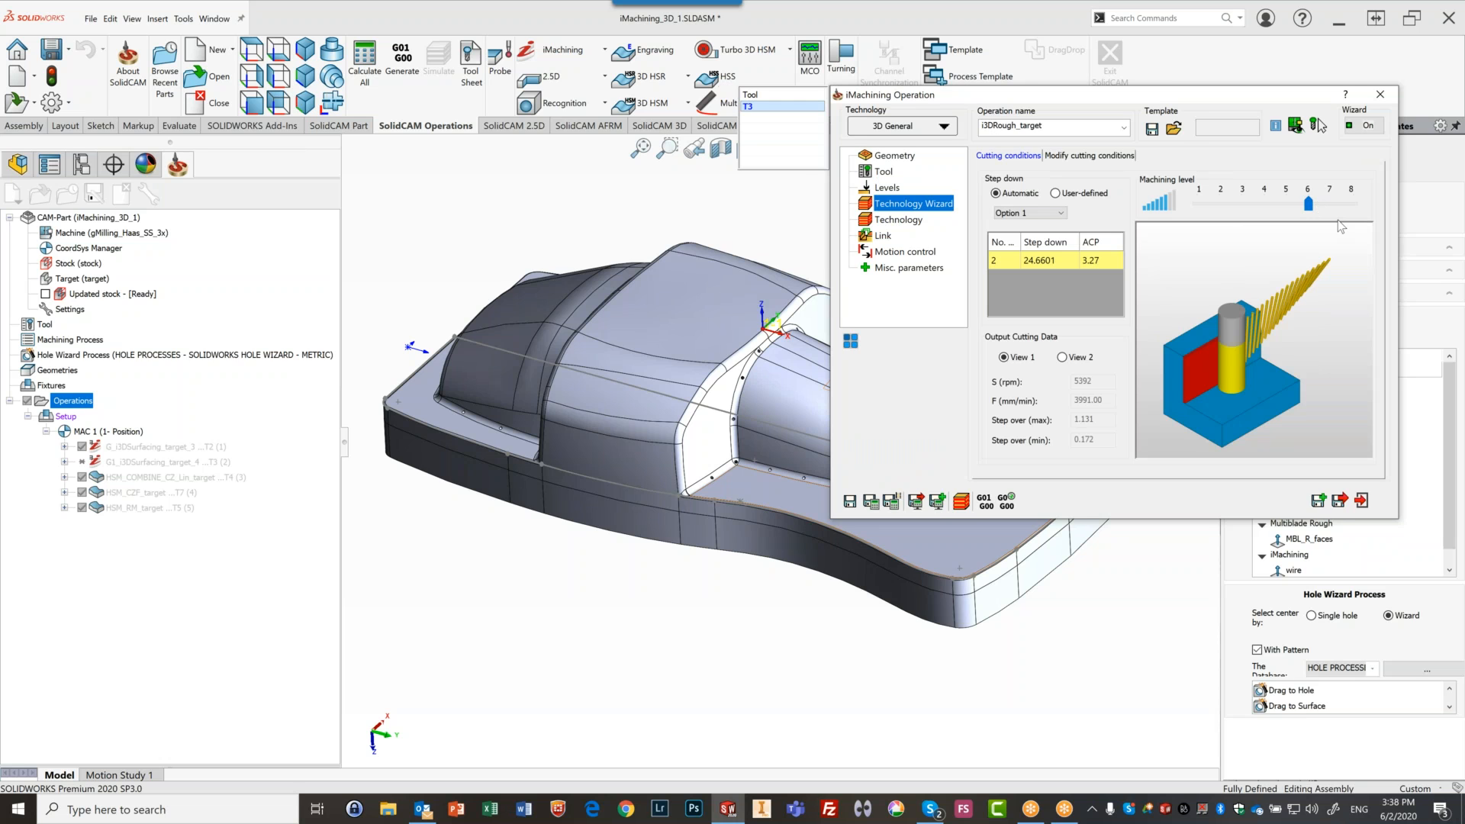
Turn off Rest Rough (Step-up) in the operation's technology settings, and save and calculate the operation
{"action": "left_click", "coordinate": [902, 220]}
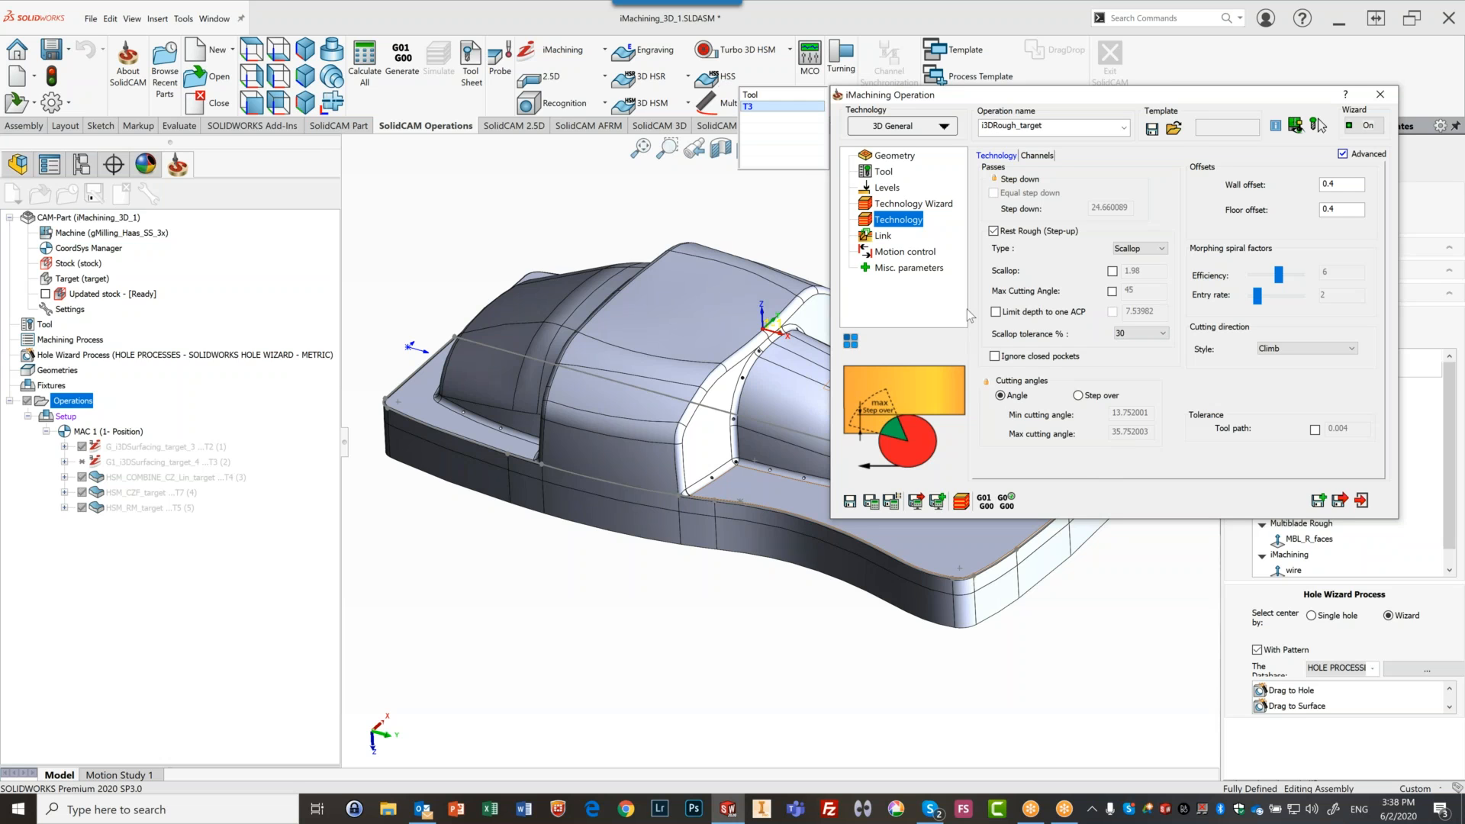
{"action": "left_click", "coordinate": [994, 230]}
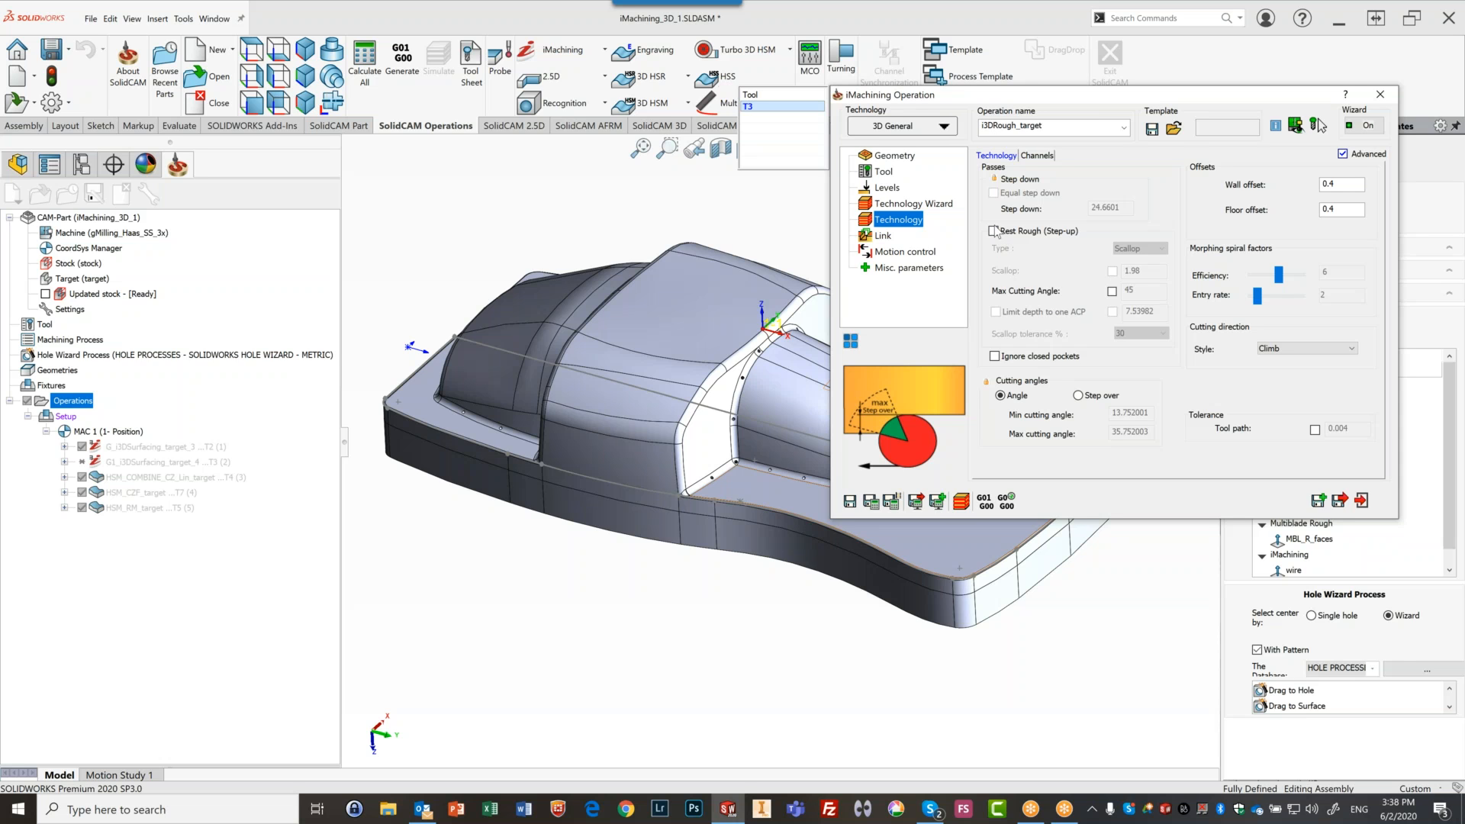
{"action": "left_click", "coordinate": [895, 206]}
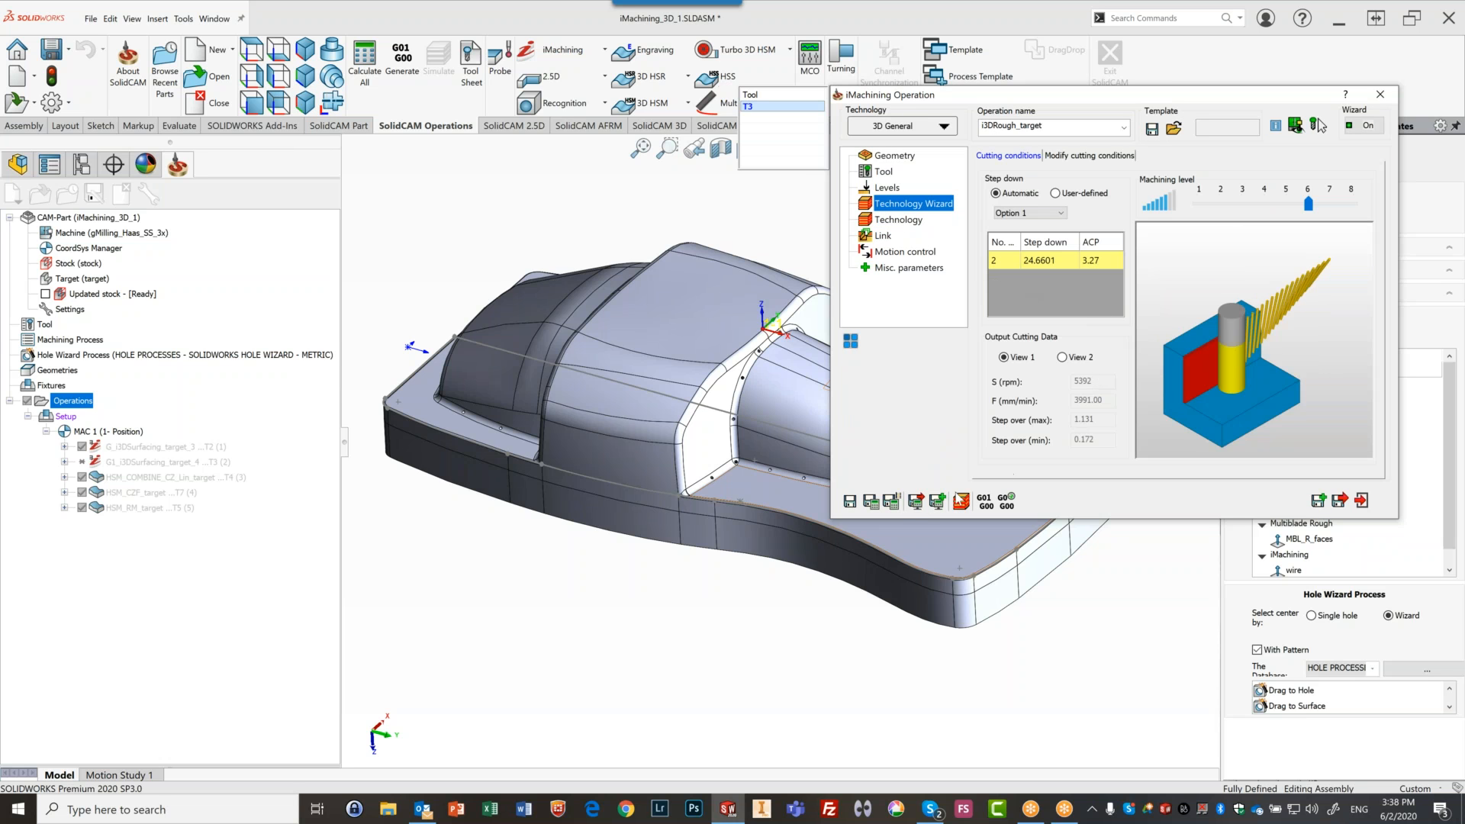
{"action": "left_click", "coordinate": [871, 501]}
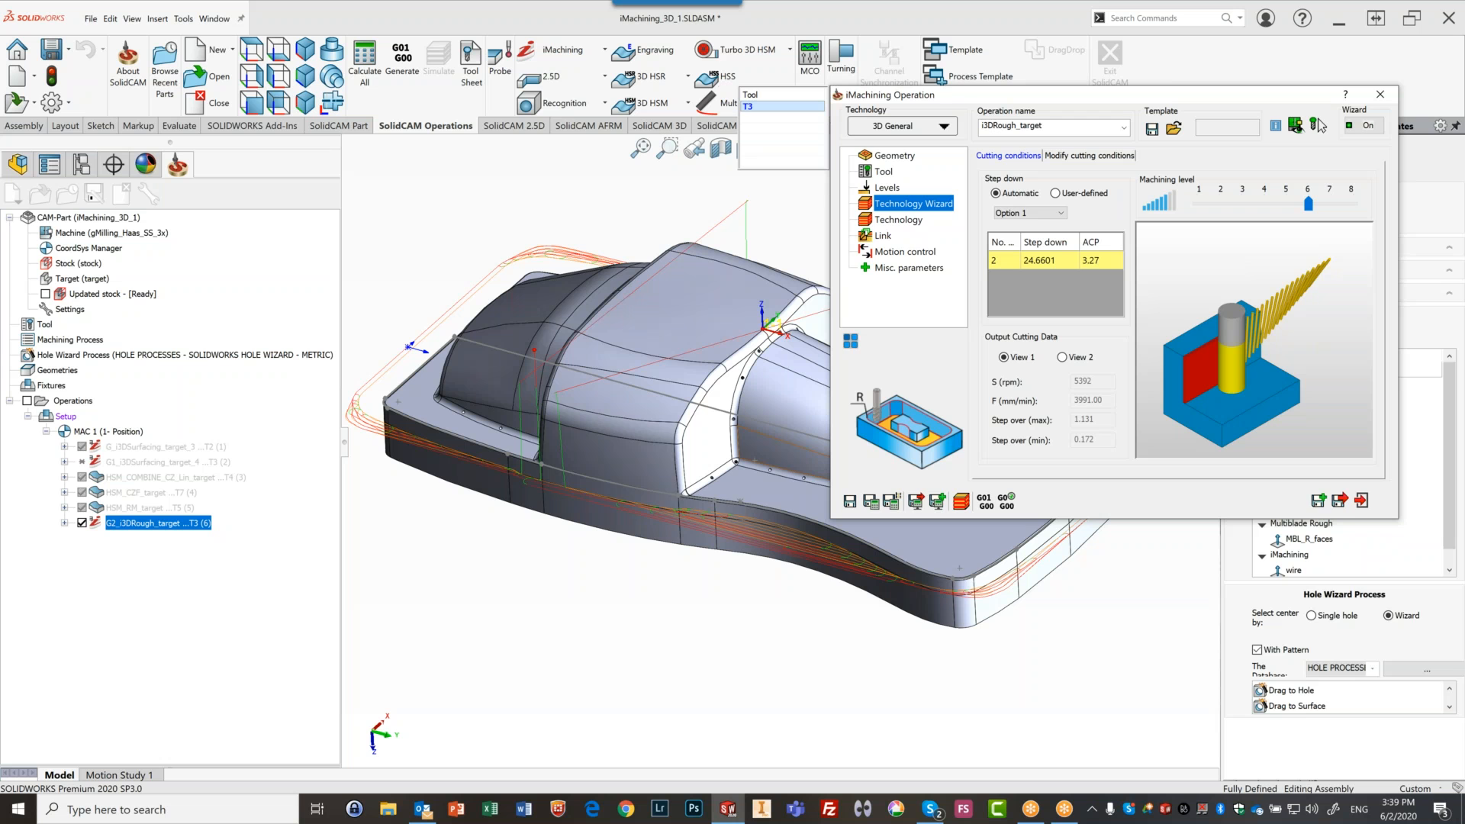
Simulate the roughing toolpath in SolidVerify, first at reduced speed and then faster, and exit the simulation
{"action": "left_click", "coordinate": [963, 502]}
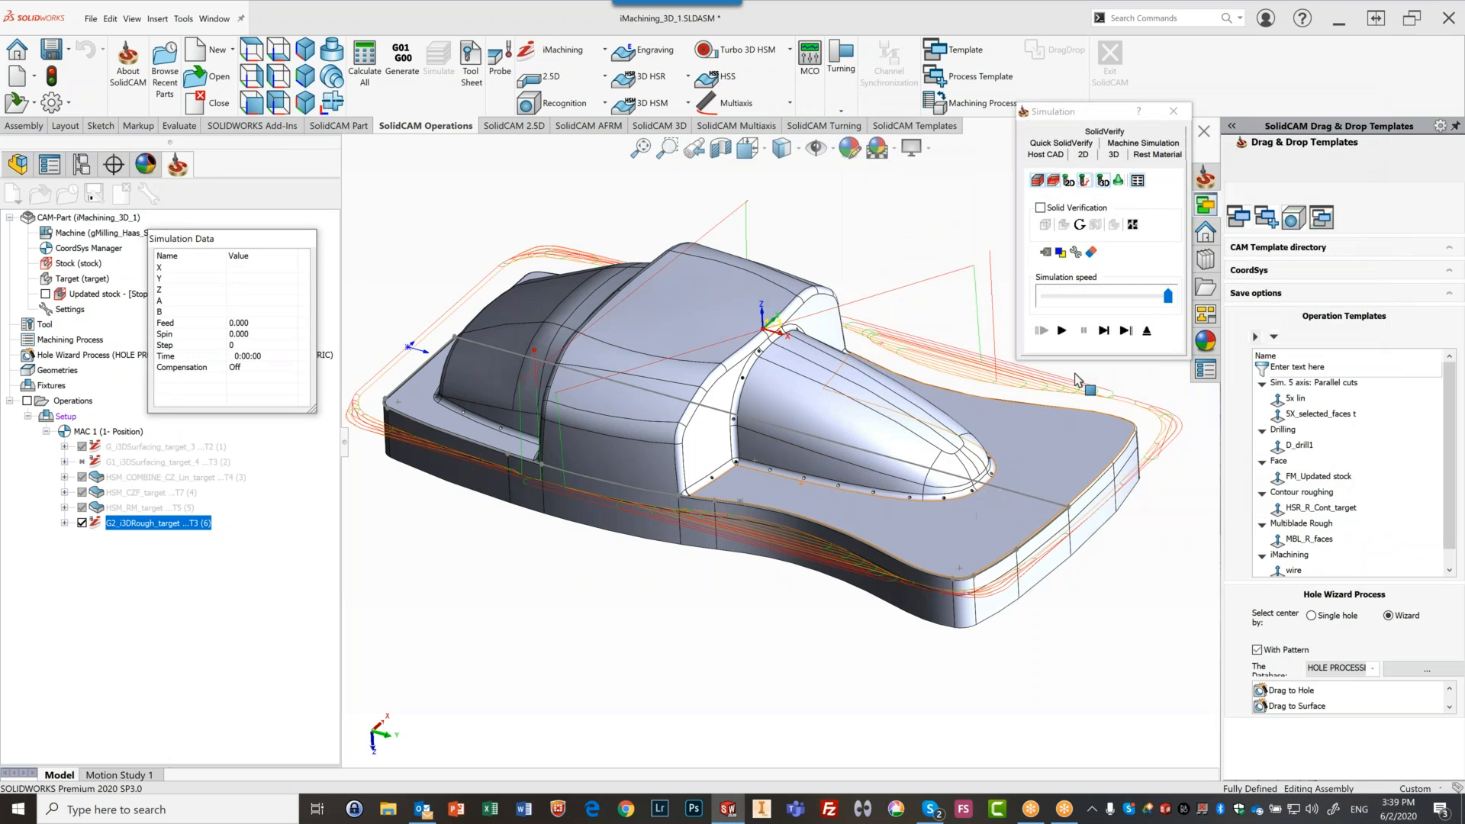
{"action": "left_click", "coordinate": [1115, 138]}
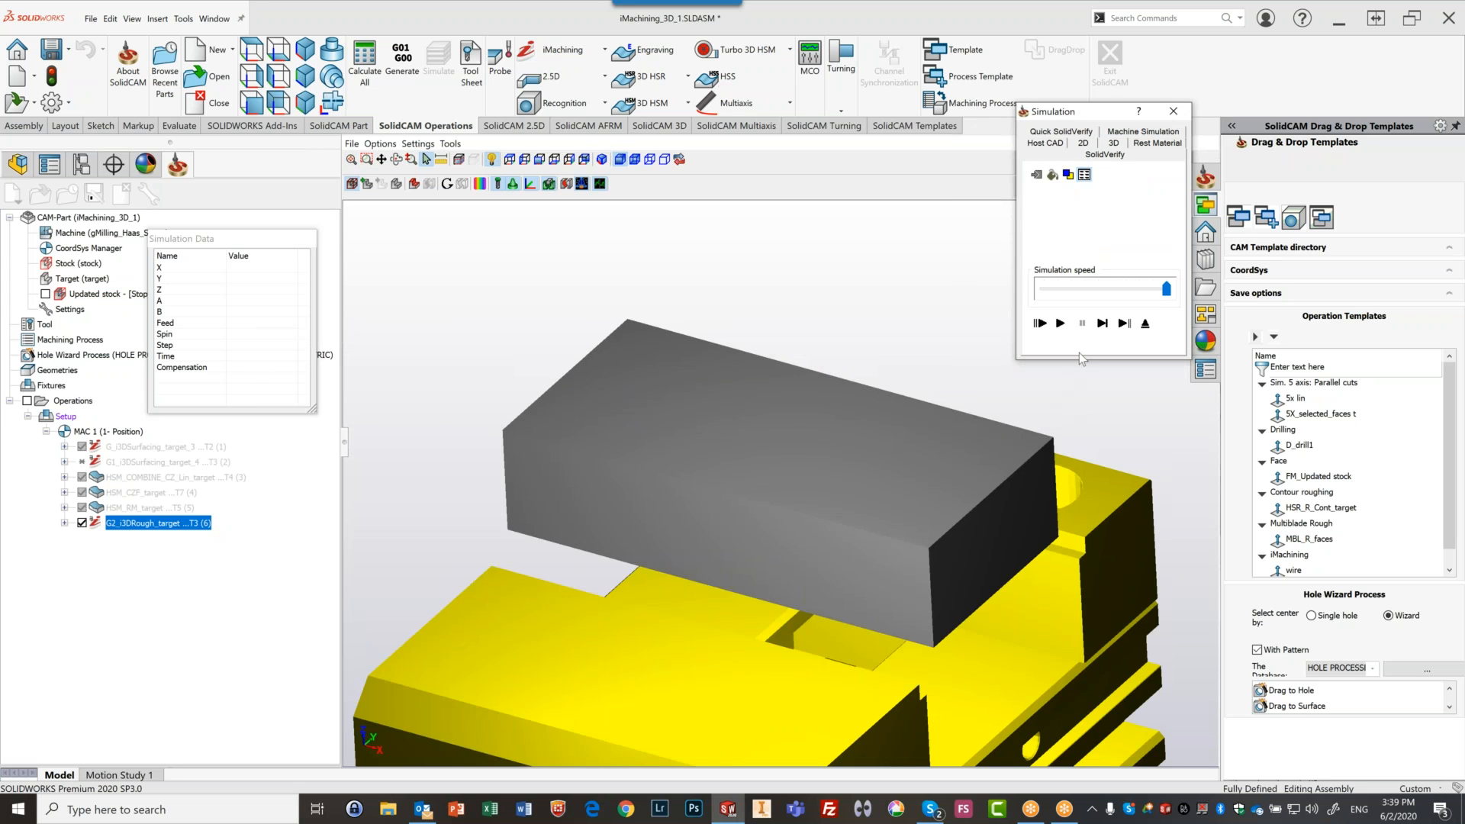
{"action": "left_click", "coordinate": [1128, 294]}
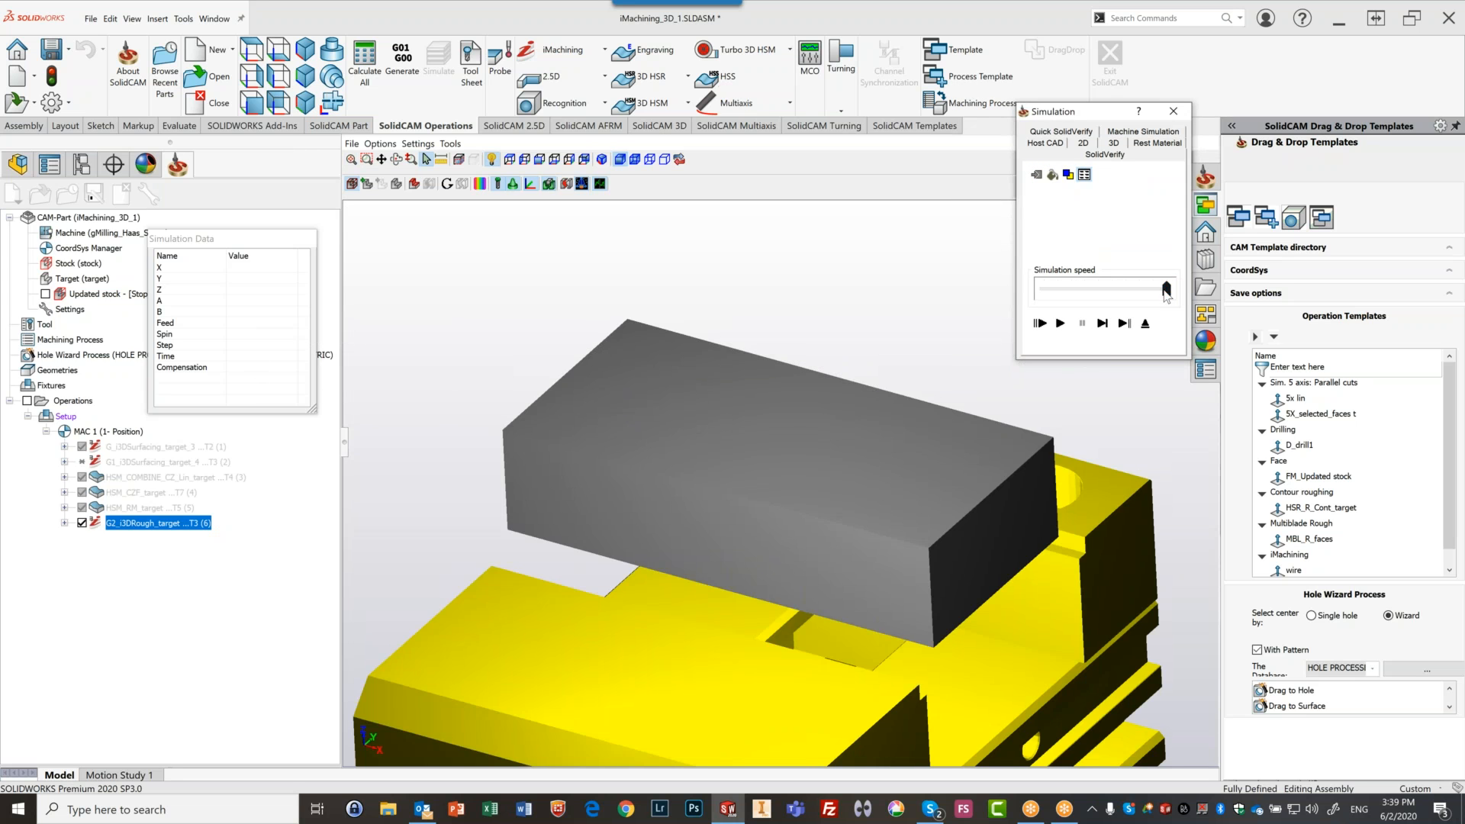
{"action": "left_click", "coordinate": [1060, 323]}
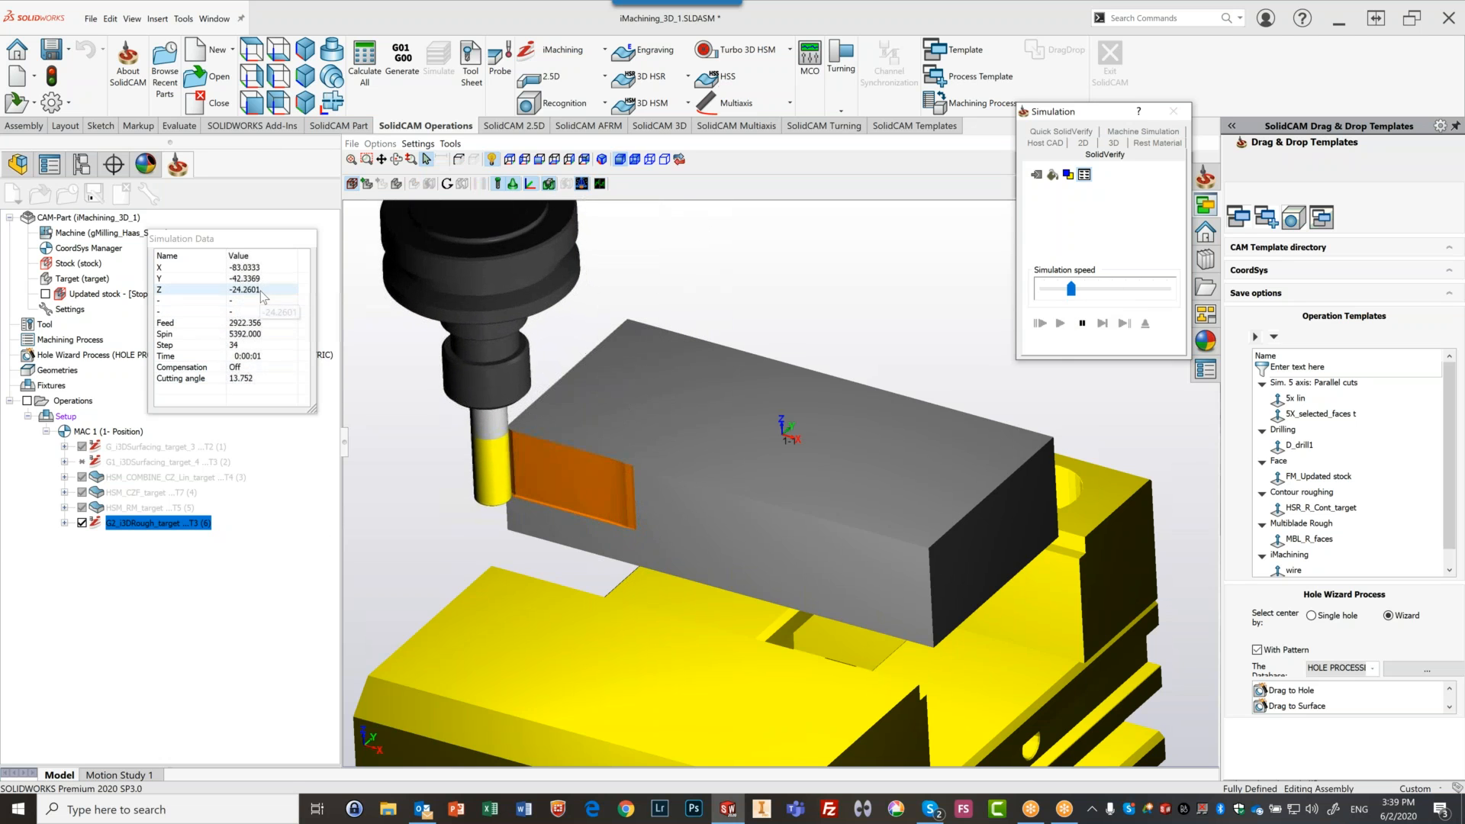
{"action": "left_click_drag", "start_coordinate": [1071, 290], "coordinate": [1139, 298]}
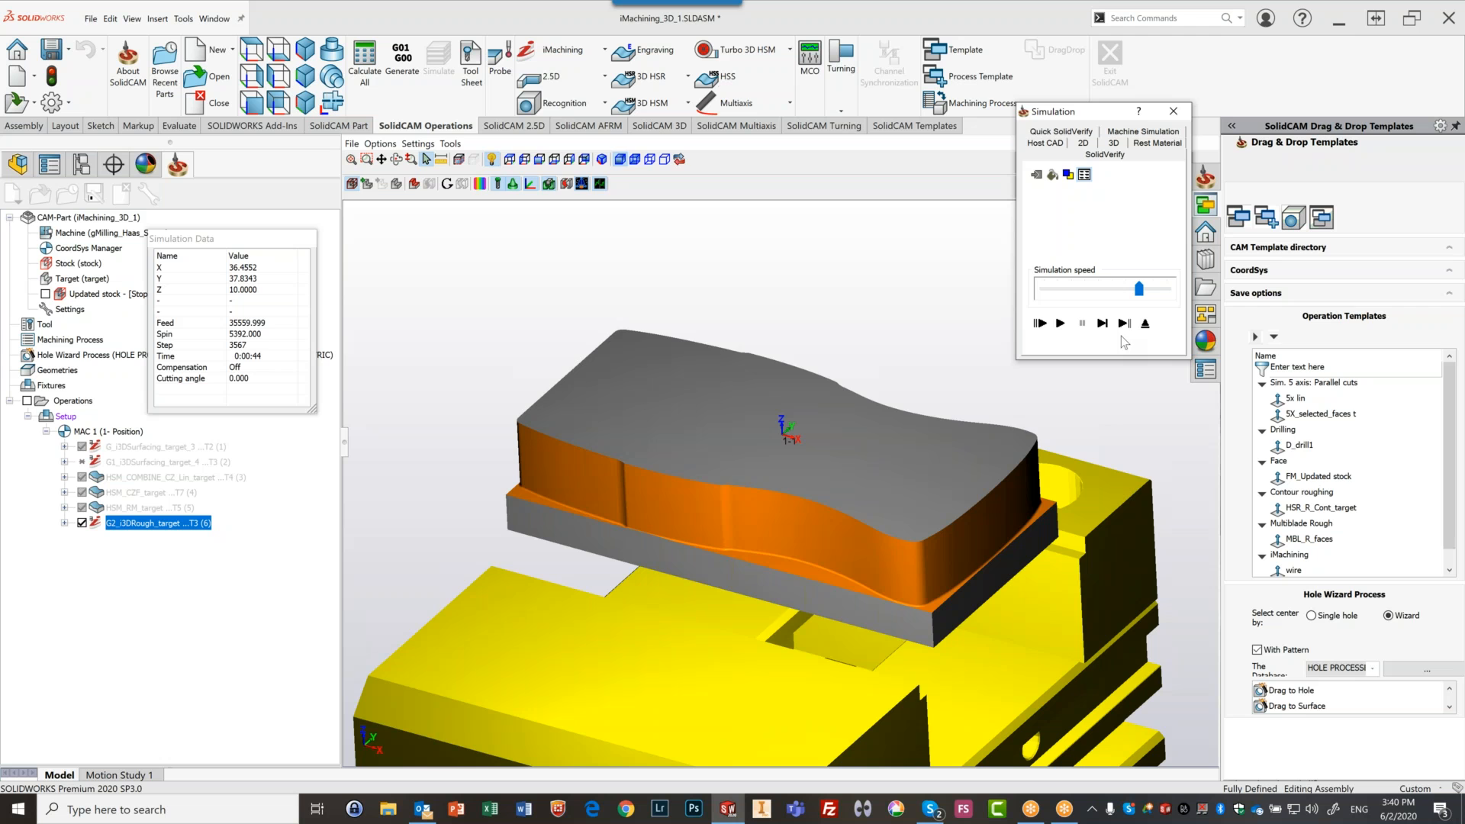
{"action": "left_click", "coordinate": [1146, 325]}
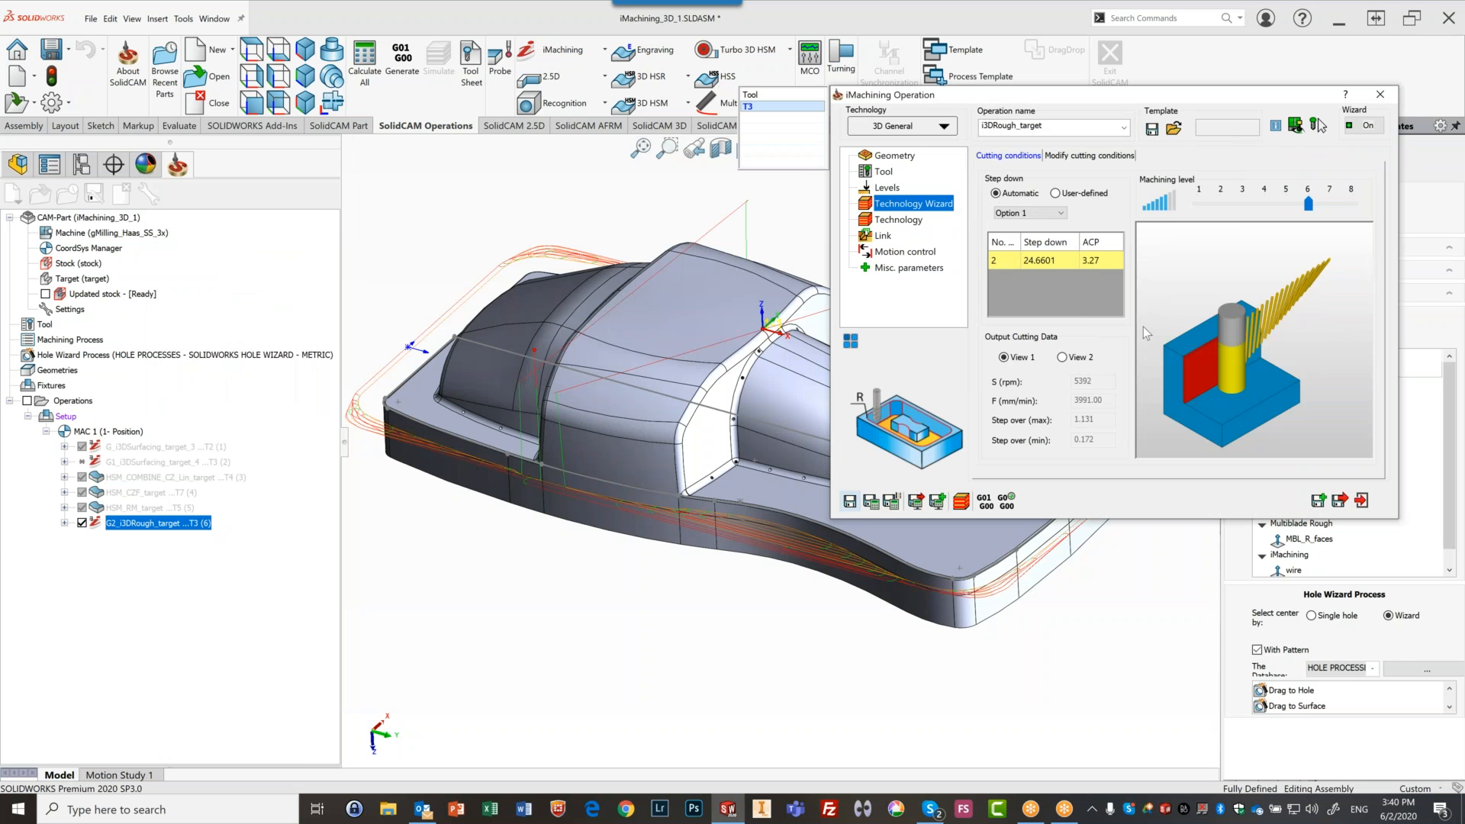
Turn Rest Rough (Step-up) back on with the Scallop type, and enable the manual scallop value
{"action": "left_click", "coordinate": [898, 221]}
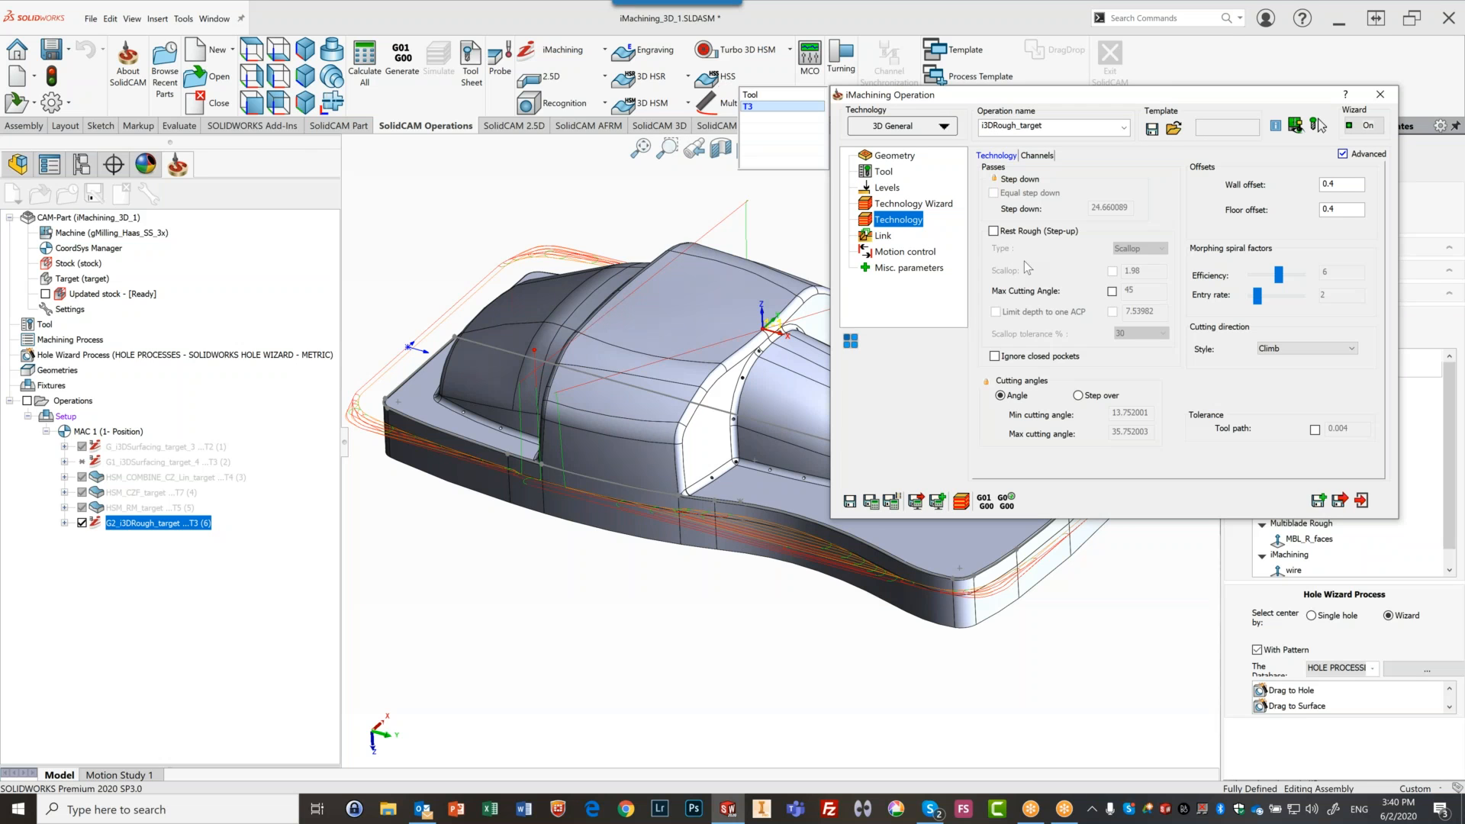
{"action": "left_click", "coordinate": [994, 231]}
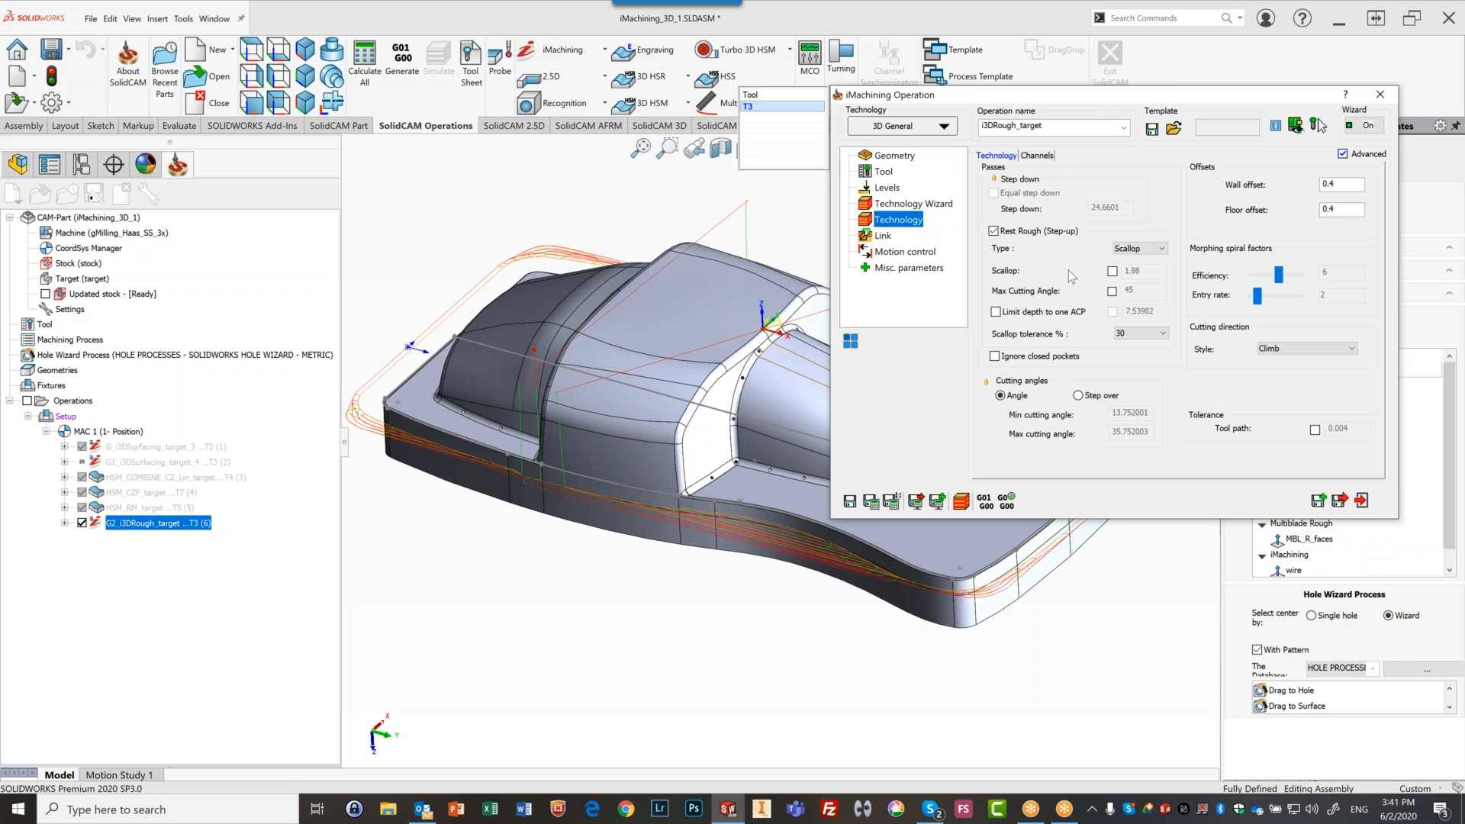
{"action": "left_click", "coordinate": [1113, 272]}
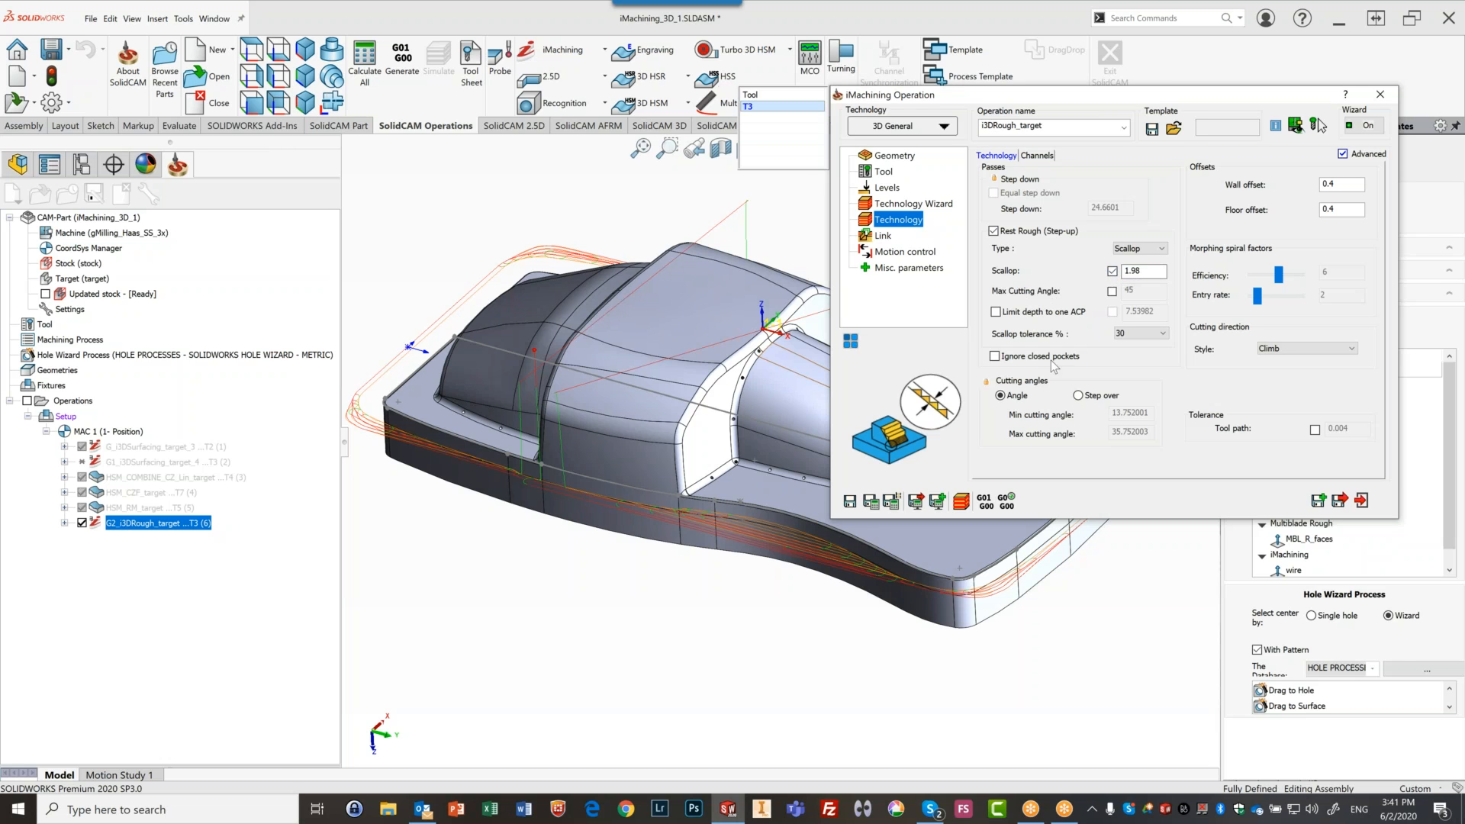
Set the manual scallop value to 1, and save and calculate the roughing operation
{"action": "left_click", "coordinate": [1164, 273]}
{"action": "type", "text": "1"}
{"action": "left_click", "coordinate": [872, 502]}
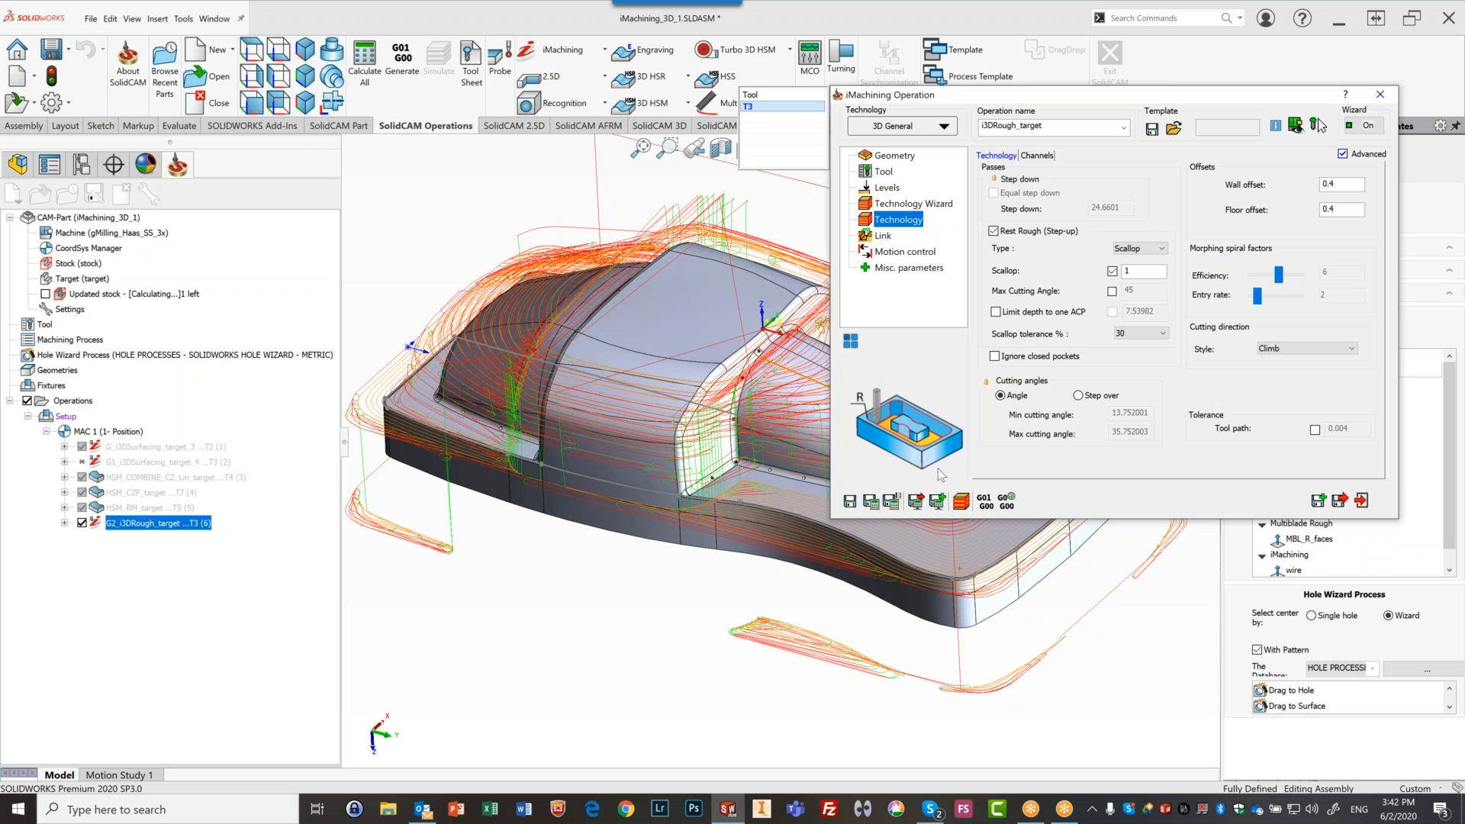
Simulate the roughing toolpath in SolidVerify, pausing during the first deep step-down to inspect the cut from the side
{"action": "left_click", "coordinate": [961, 500]}
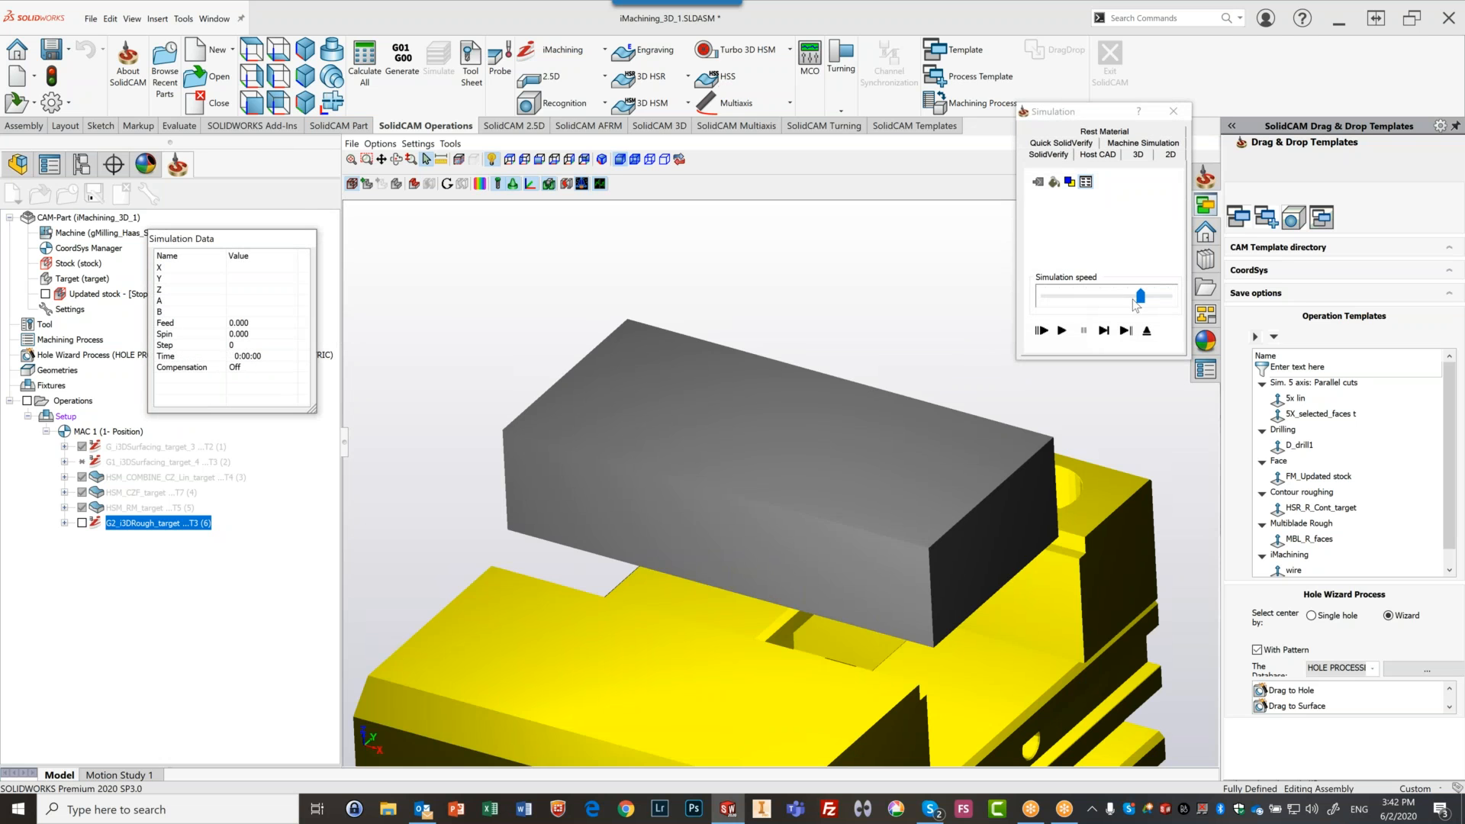
{"action": "left_click", "coordinate": [1061, 330]}
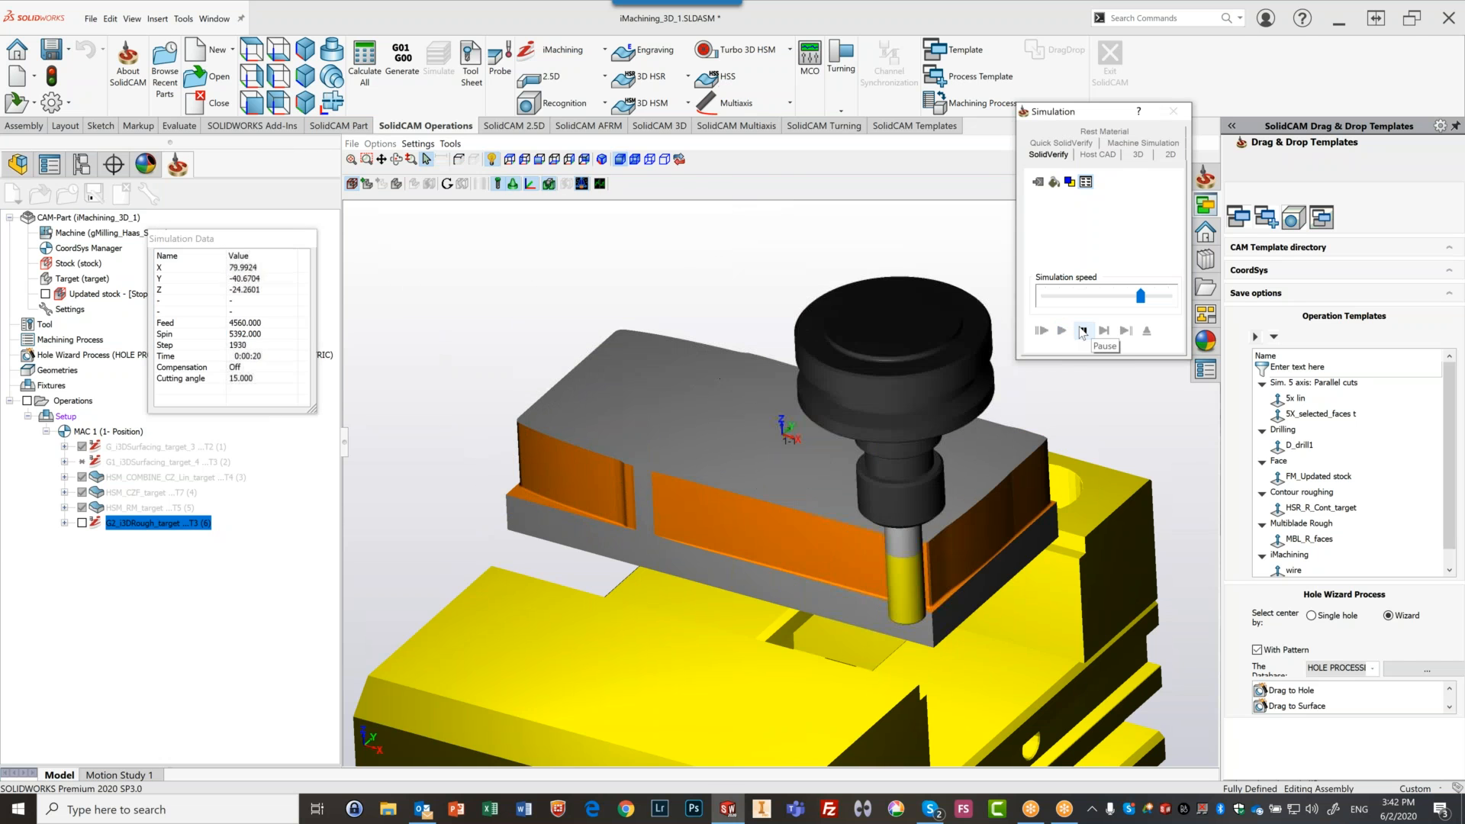
{"action": "left_click", "coordinate": [1082, 331]}
{"action": "mouse_move", "coordinate": [1028, 490]}
{"action": "middle_mouse_down"}
{"action": "mouse_move", "coordinate": [1007, 485]}
{"action": "mouse_move", "coordinate": [1038, 473]}
{"action": "middle_mouse_up"}
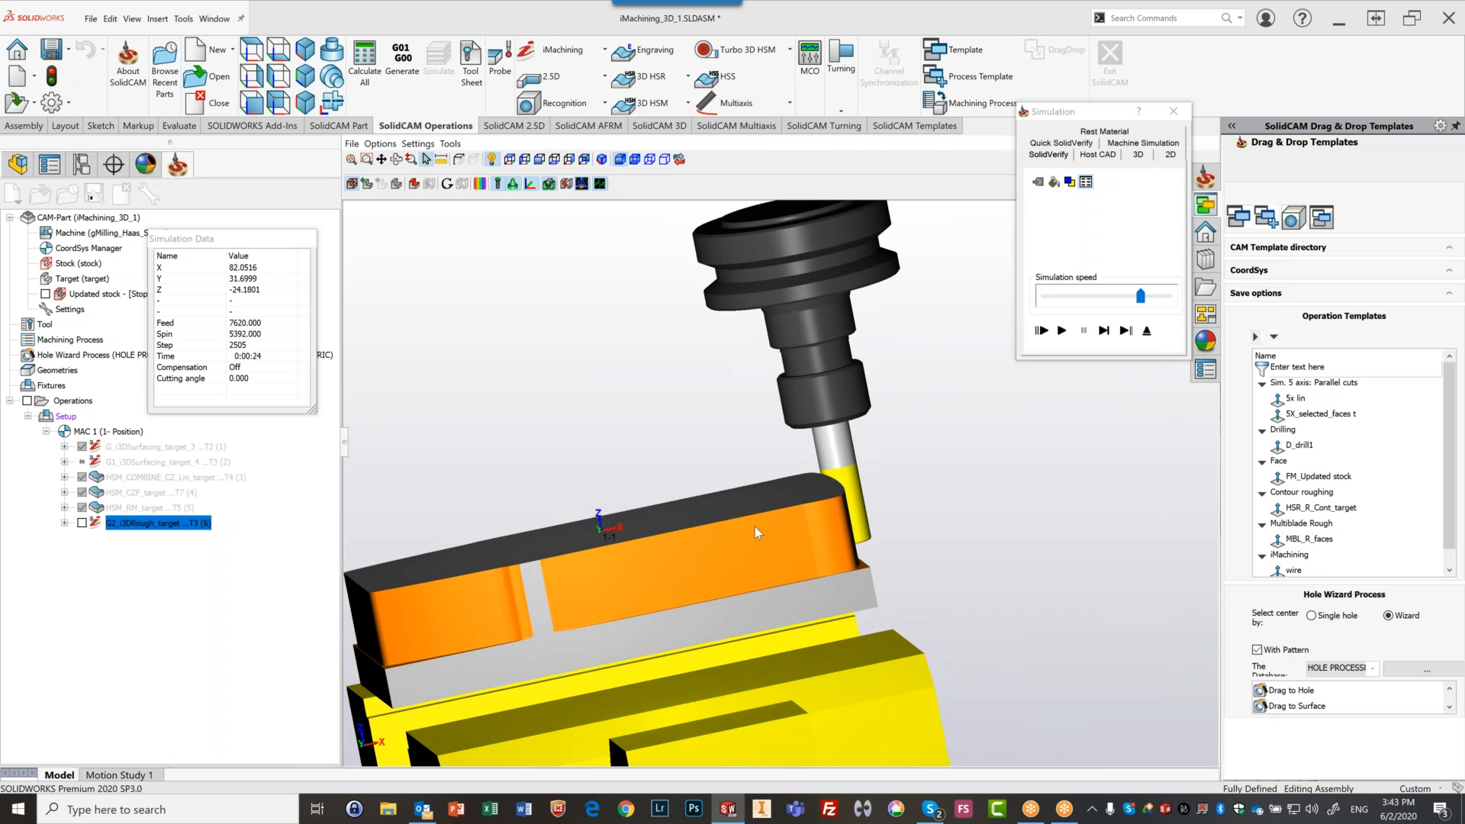
{"action": "left_click", "coordinate": [1062, 332]}
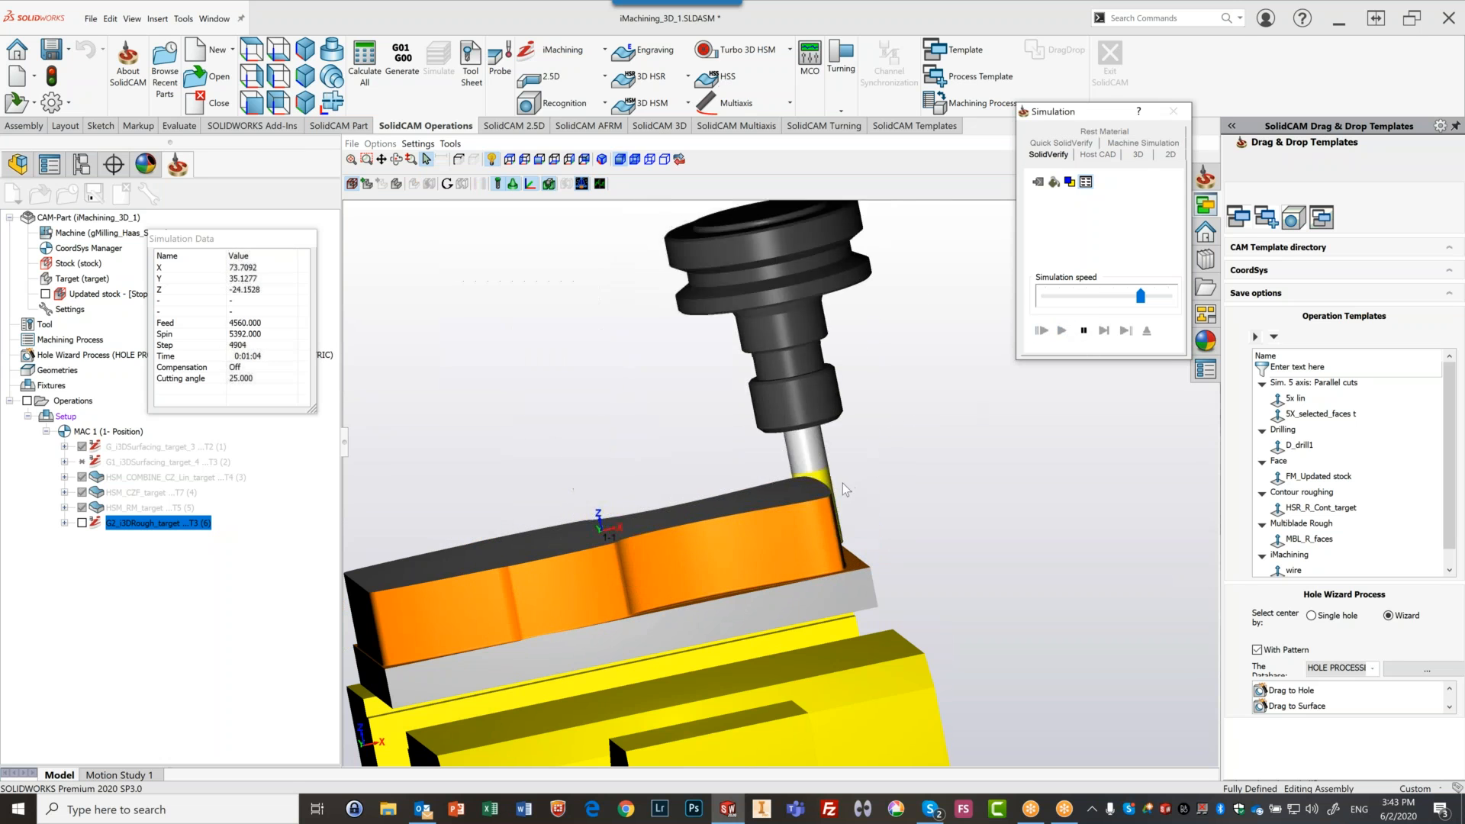
{"action": "mouse_move", "coordinate": [806, 536]}
{"action": "middle_mouse_down"}
{"action": "mouse_move", "coordinate": [782, 554]}
{"action": "mouse_move", "coordinate": [822, 536]}
{"action": "middle_mouse_up"}
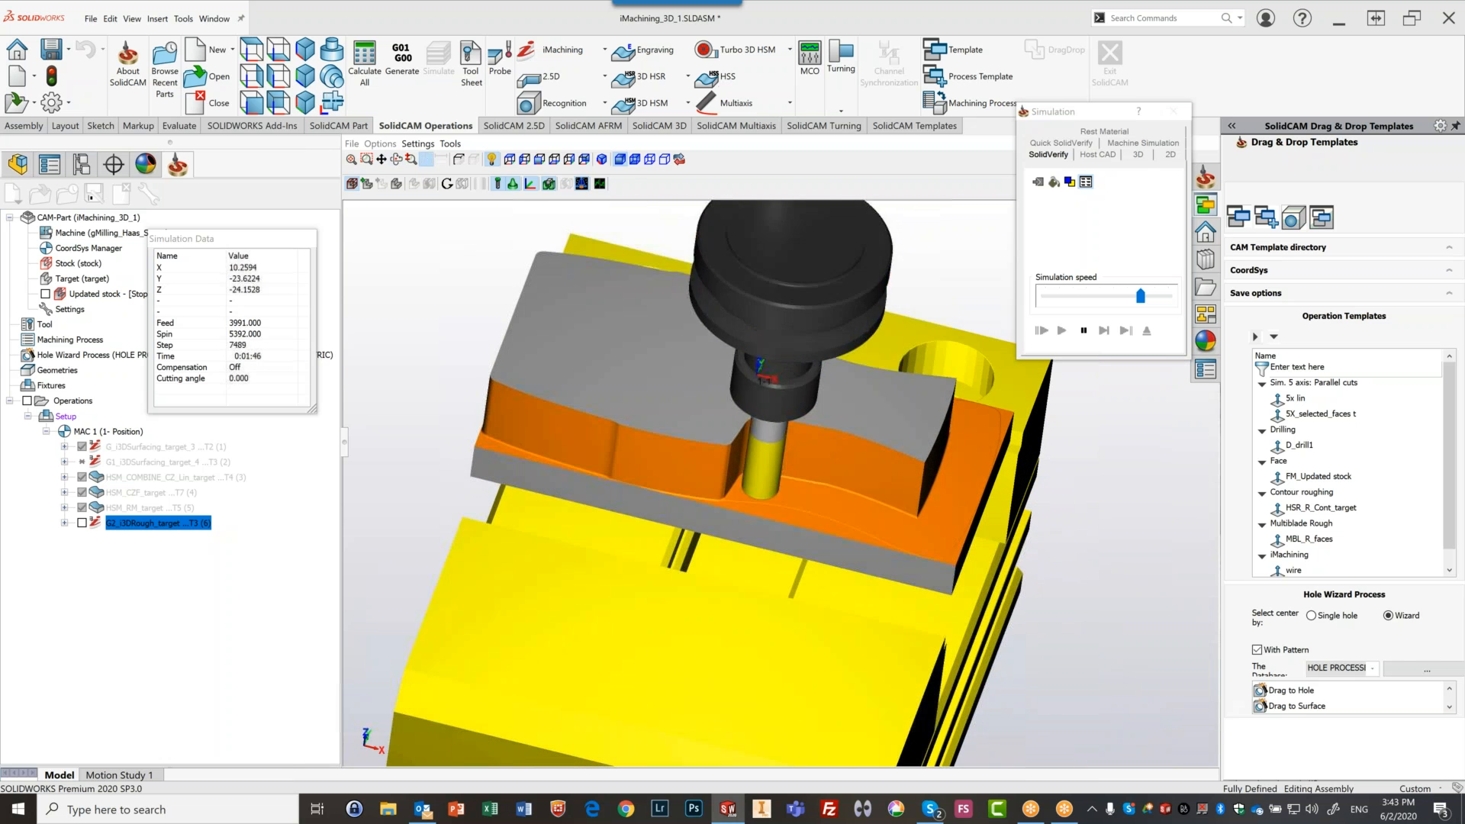
Continue the simulation with pauses to examine the rest-rough step-ups along the sloped walls
{"action": "scroll", "coordinate": [822, 536], "scroll_direction": "up", "scroll_amount": 3}
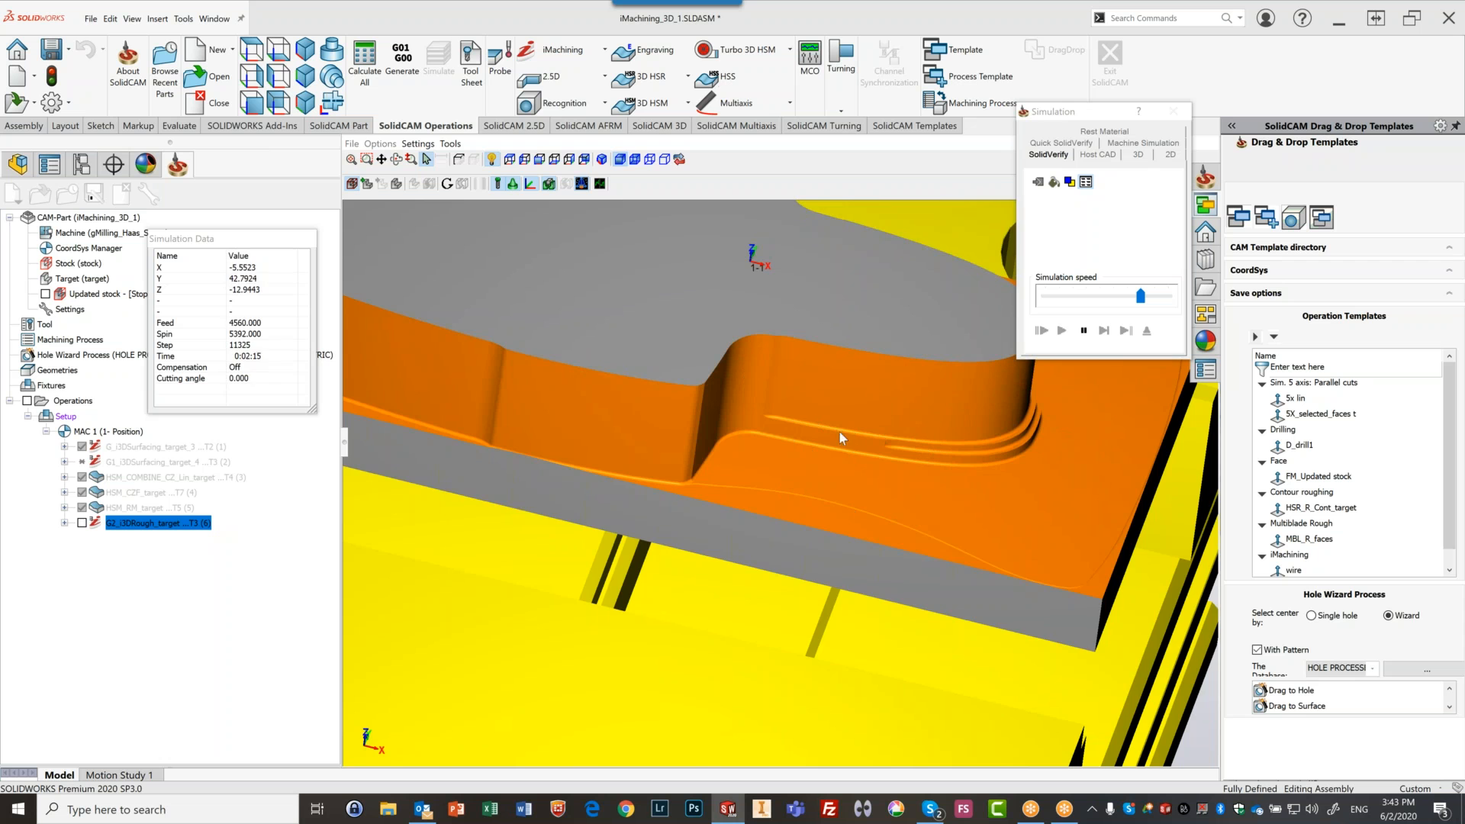
{"action": "scroll", "coordinate": [771, 416], "scroll_direction": "down", "scroll_amount": 3}
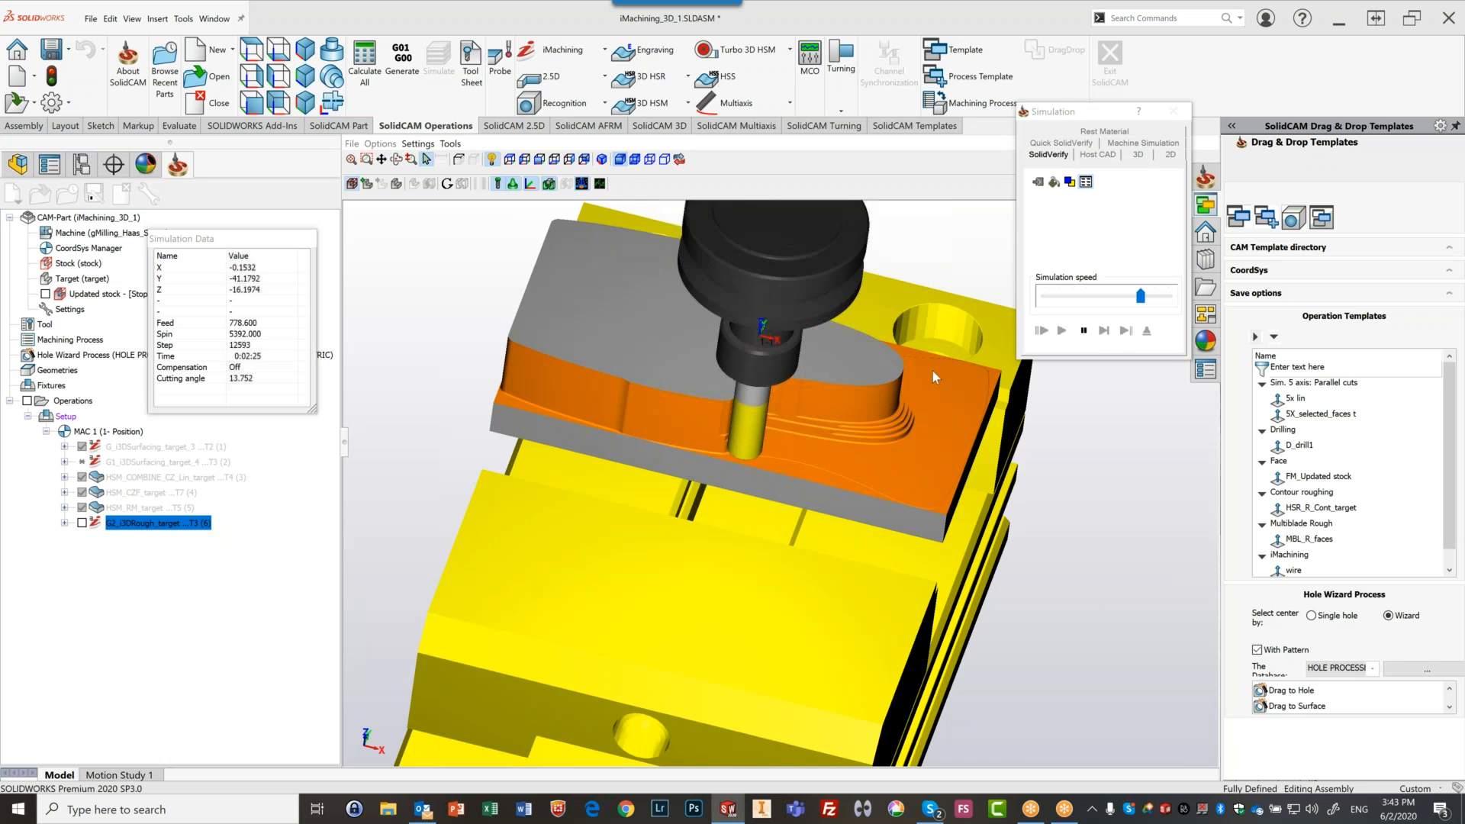
{"action": "left_click", "coordinate": [1085, 331]}
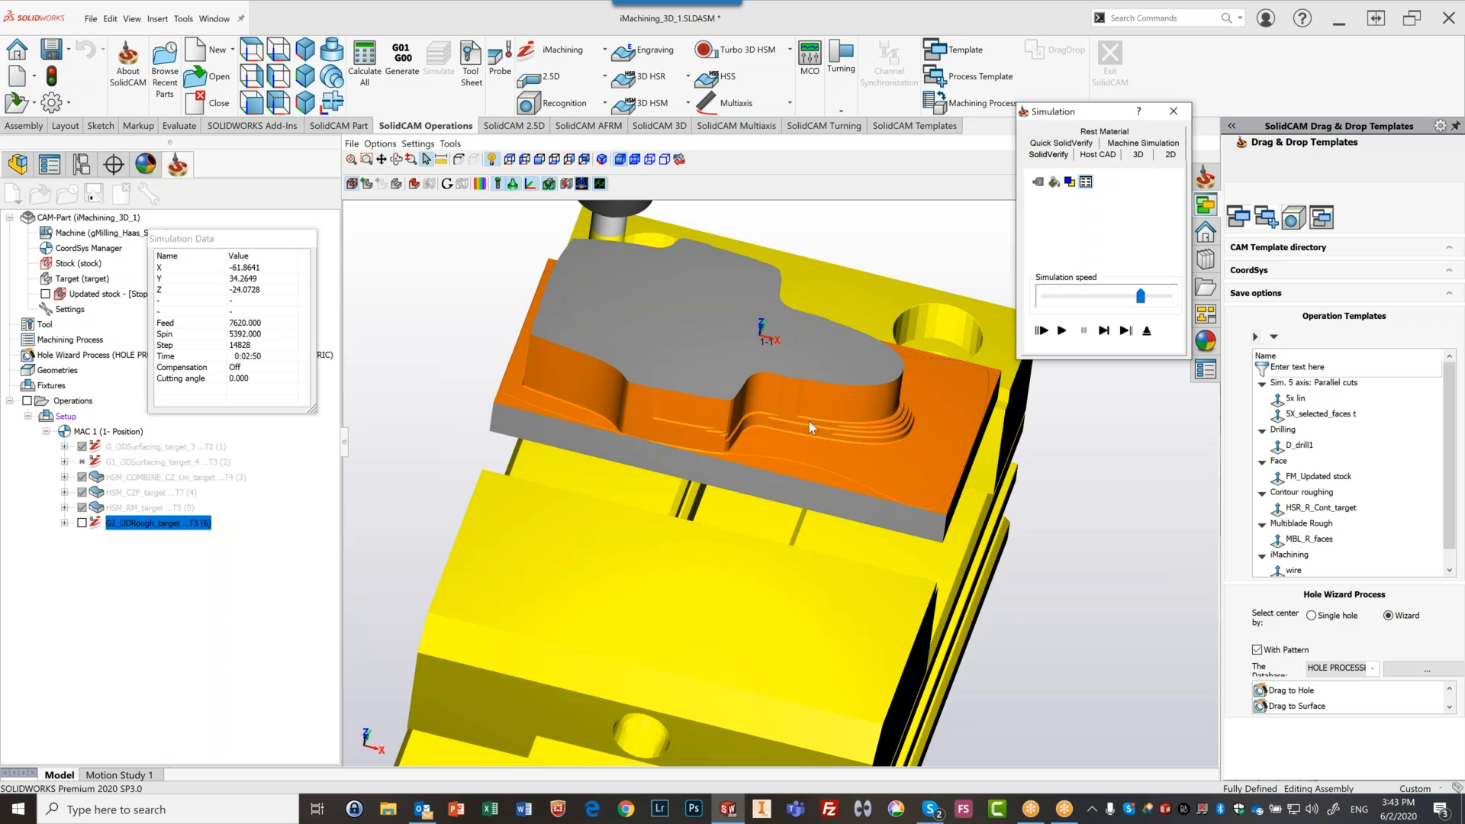
{"action": "left_click", "coordinate": [1063, 331]}
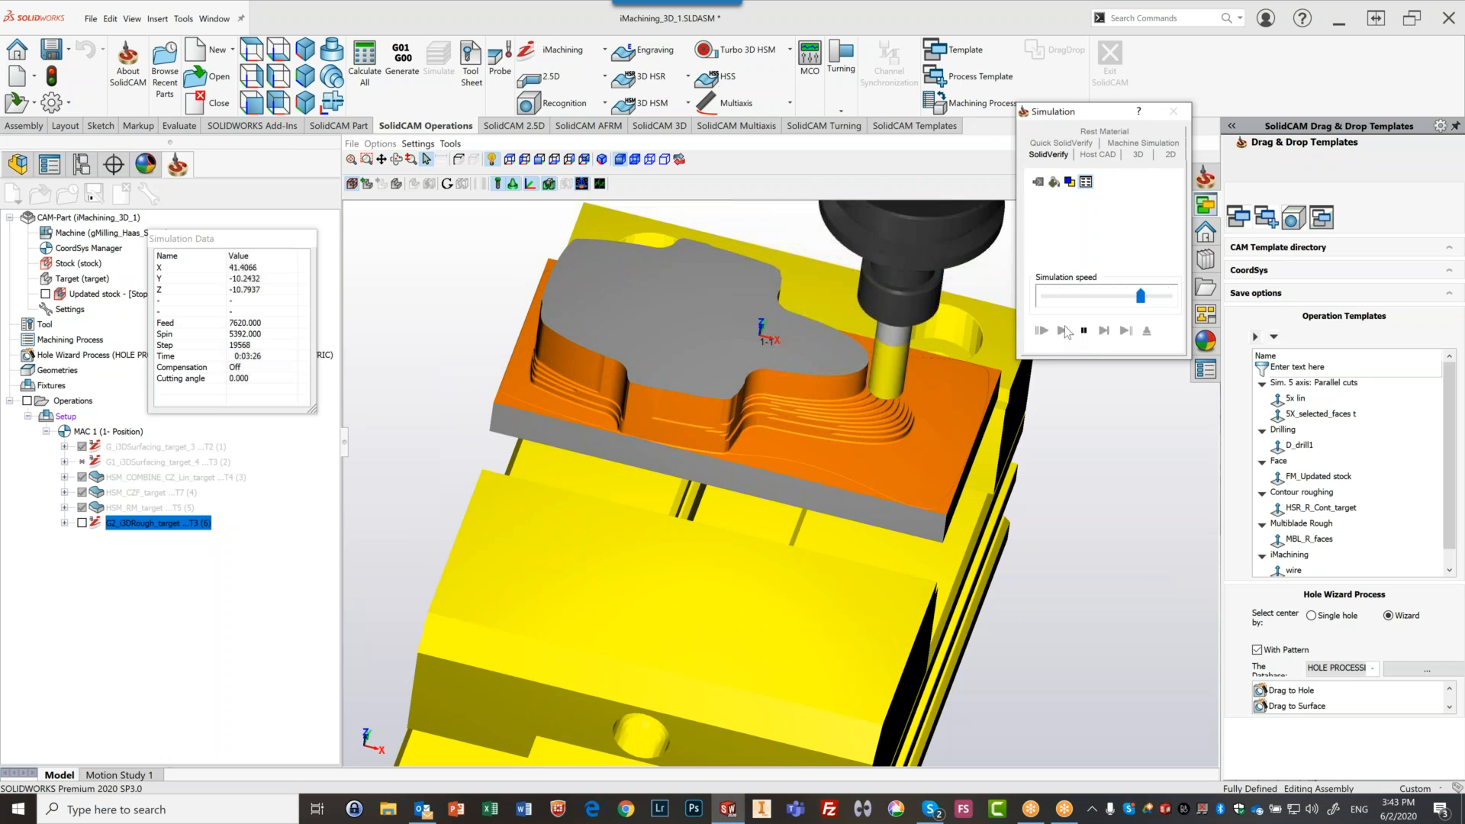
{"action": "left_click", "coordinate": [1084, 332]}
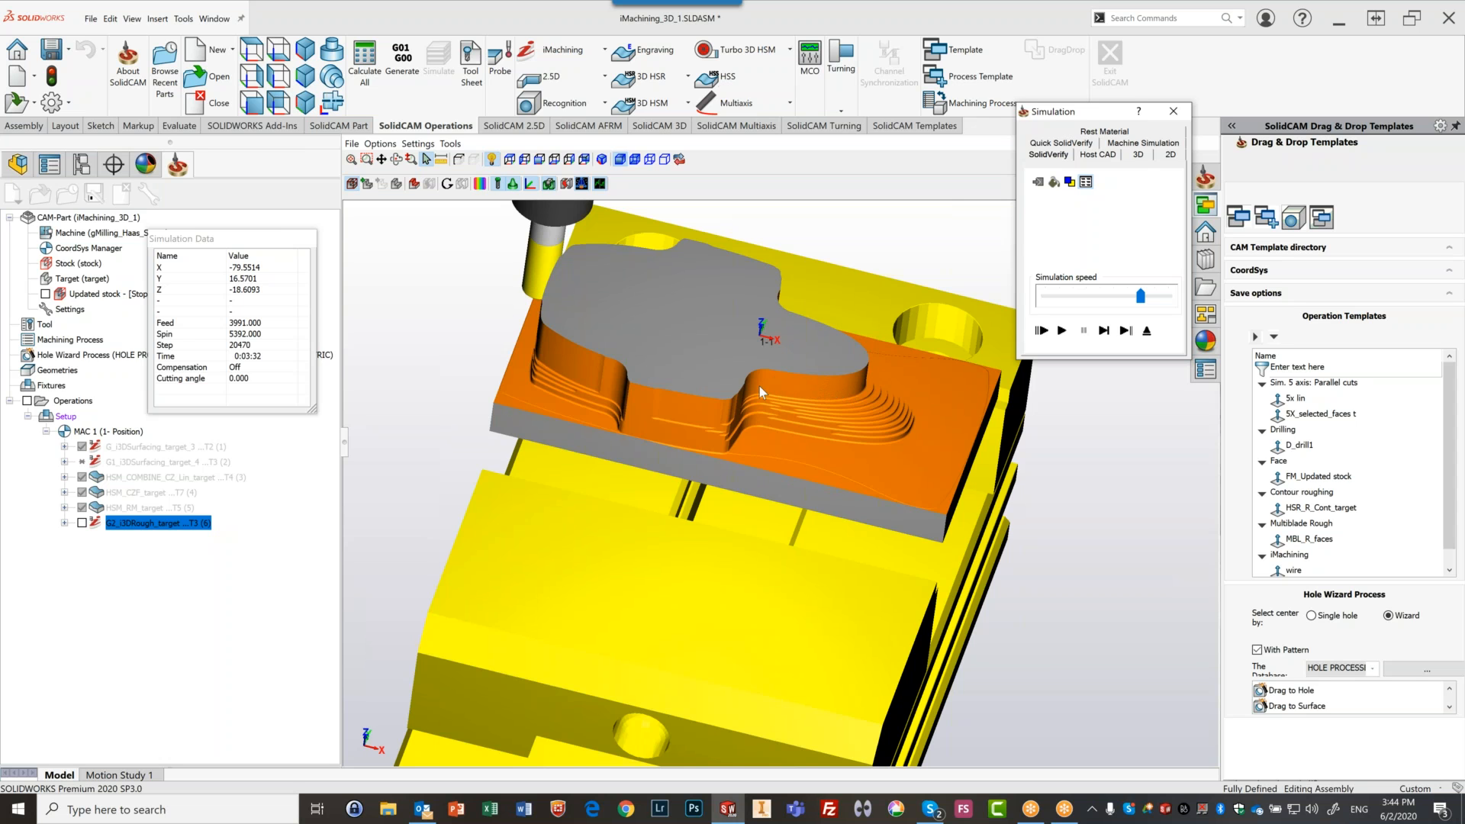
{"action": "left_click", "coordinate": [1061, 331]}
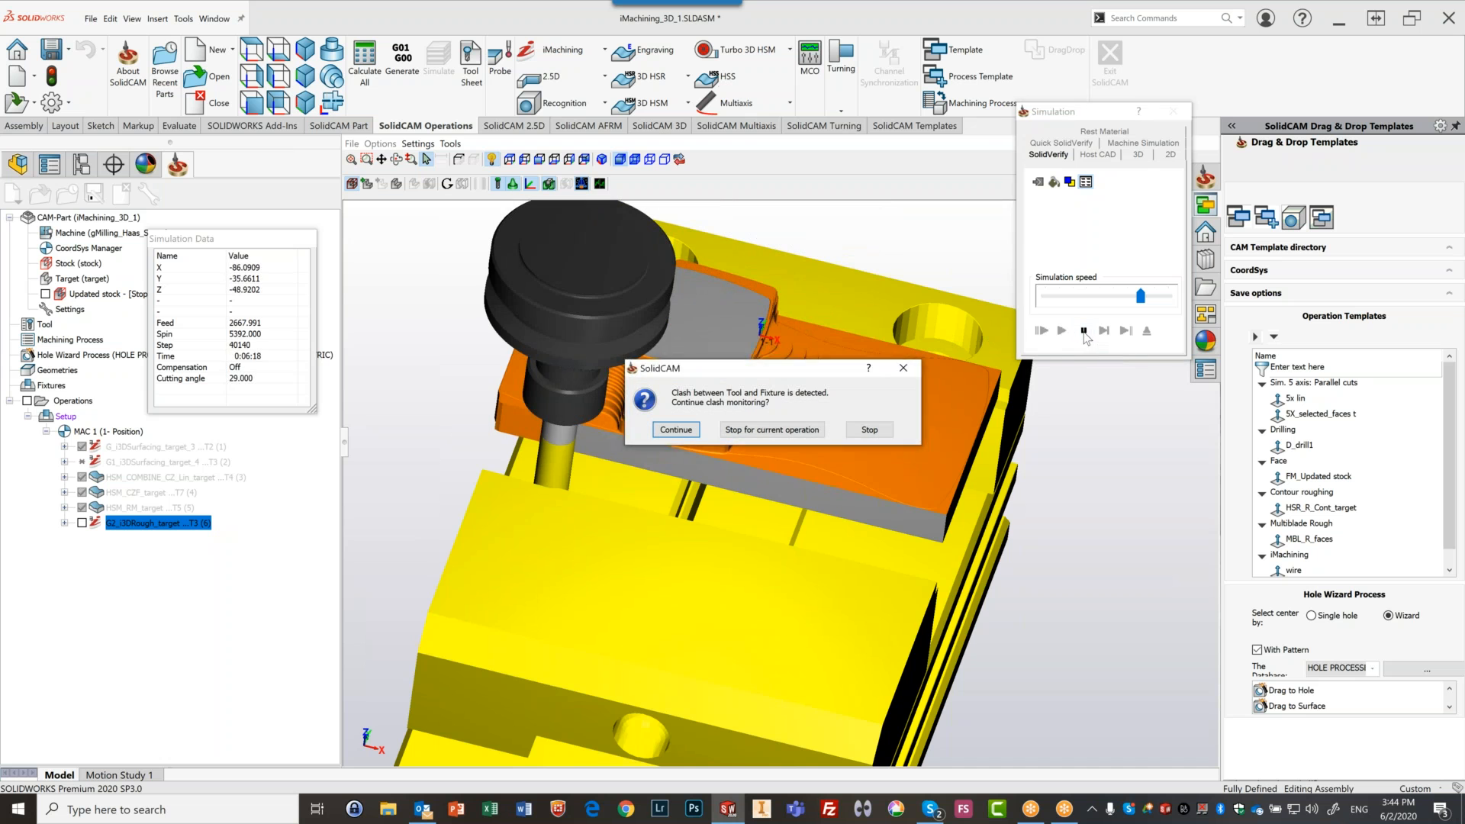
Inspect the clash between tool and fixture, stop clash monitoring, and pause the simulation
{"action": "middle_click_drag", "start_coordinate": [702, 474], "coordinate": [660, 491]}
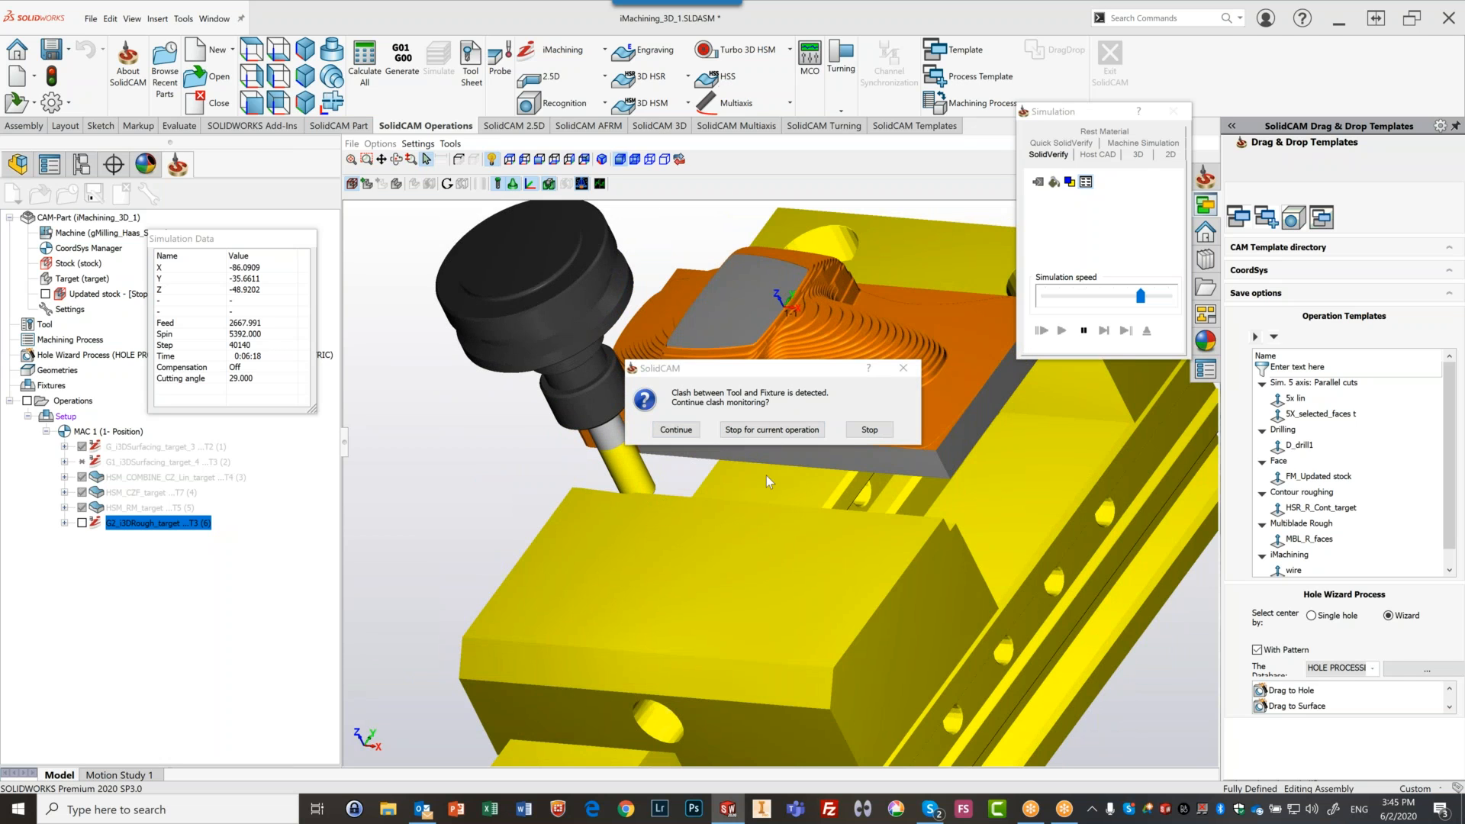
{"action": "left_click", "coordinate": [866, 431]}
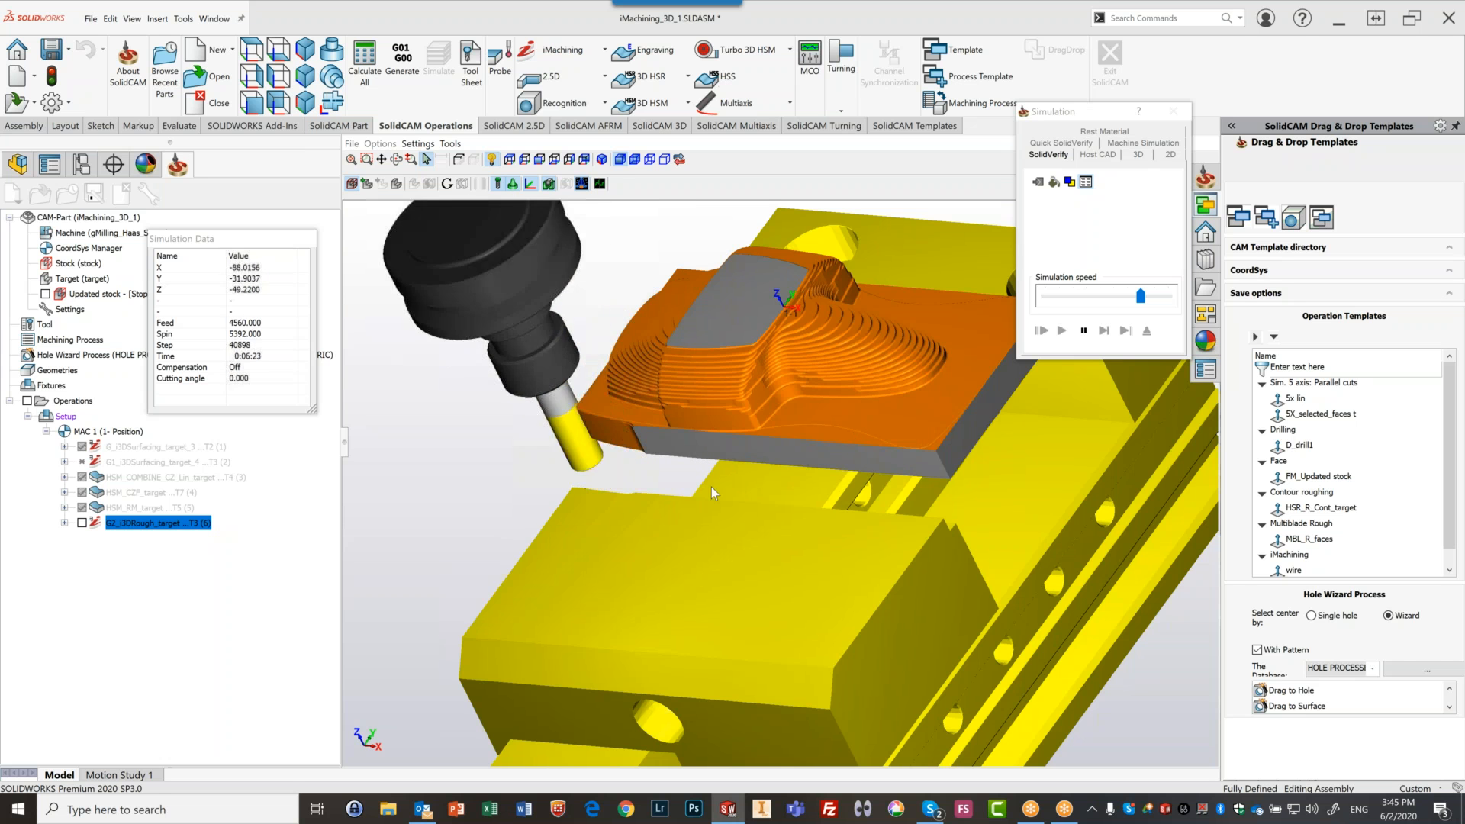
{"action": "left_click", "coordinate": [1085, 331]}
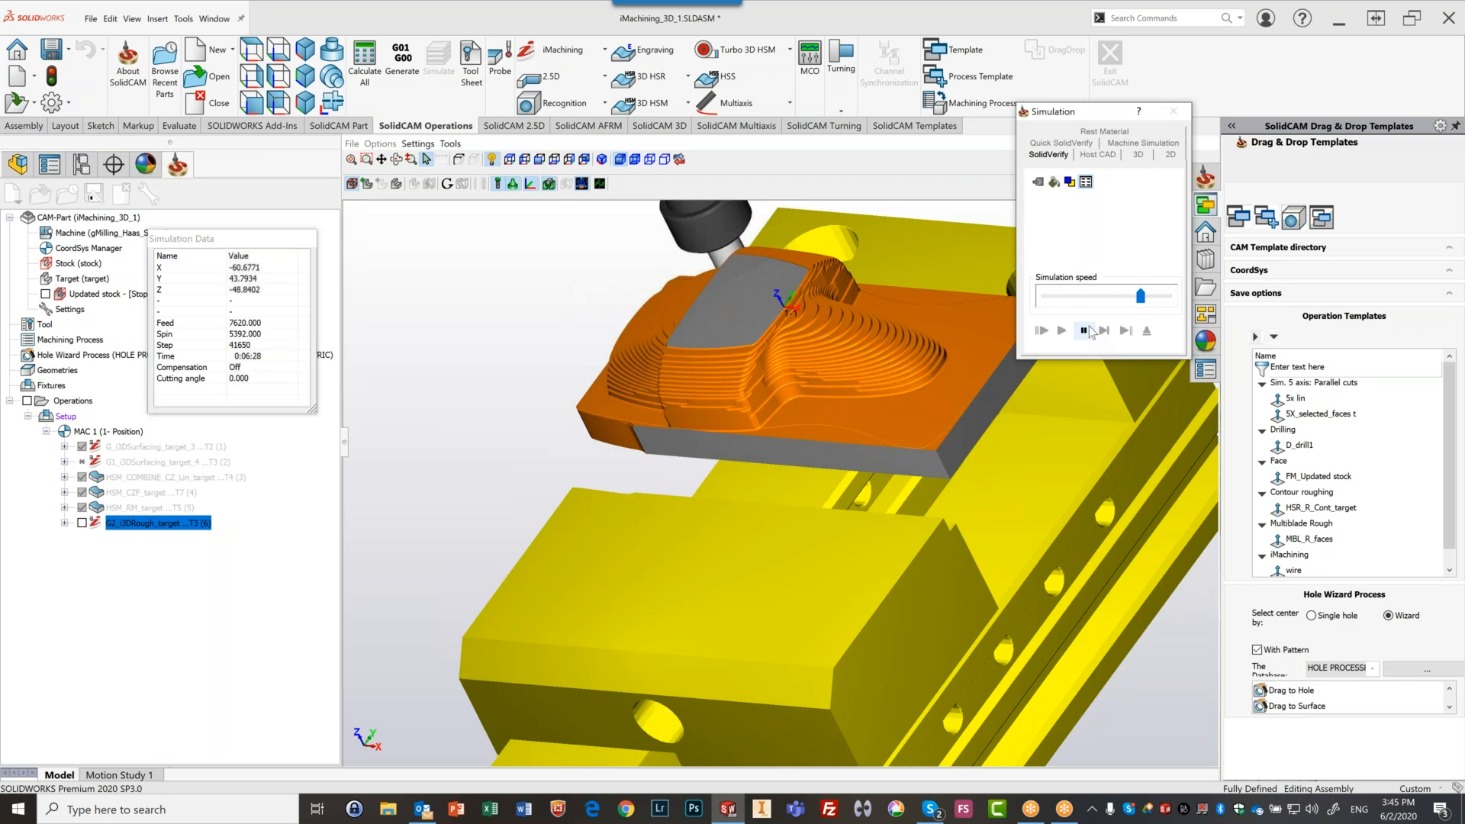
{"action": "left_click", "coordinate": [1084, 330]}
Examine the tool and holder clearance to the stepped stock up close in a straight side view
{"action": "middle_click_drag", "start_coordinate": [754, 393], "coordinate": [599, 354]}
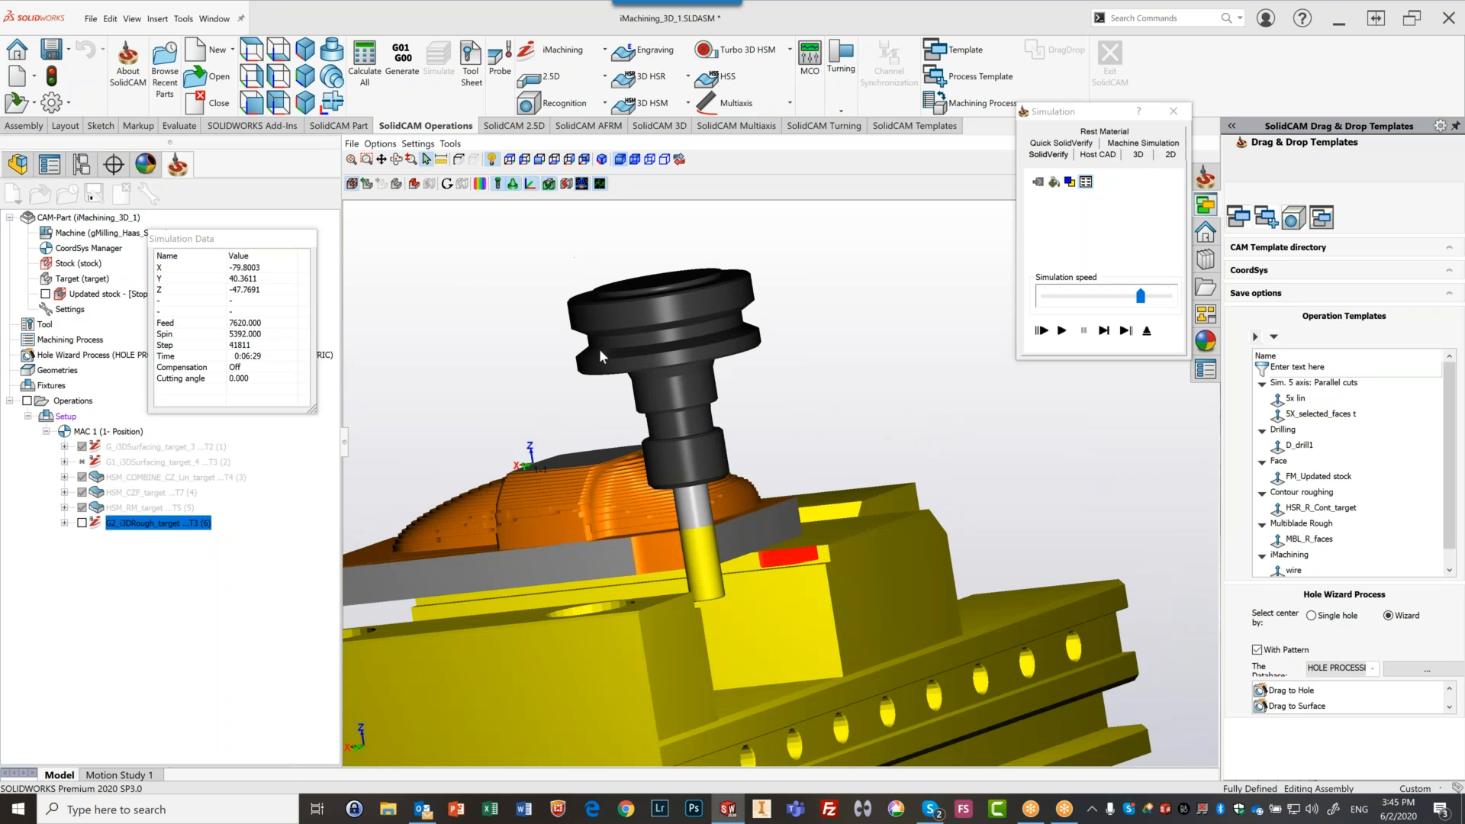
{"action": "left_click", "coordinate": [539, 159]}
{"action": "scroll", "coordinate": [698, 419], "scroll_direction": "up", "scroll_amount": 4}
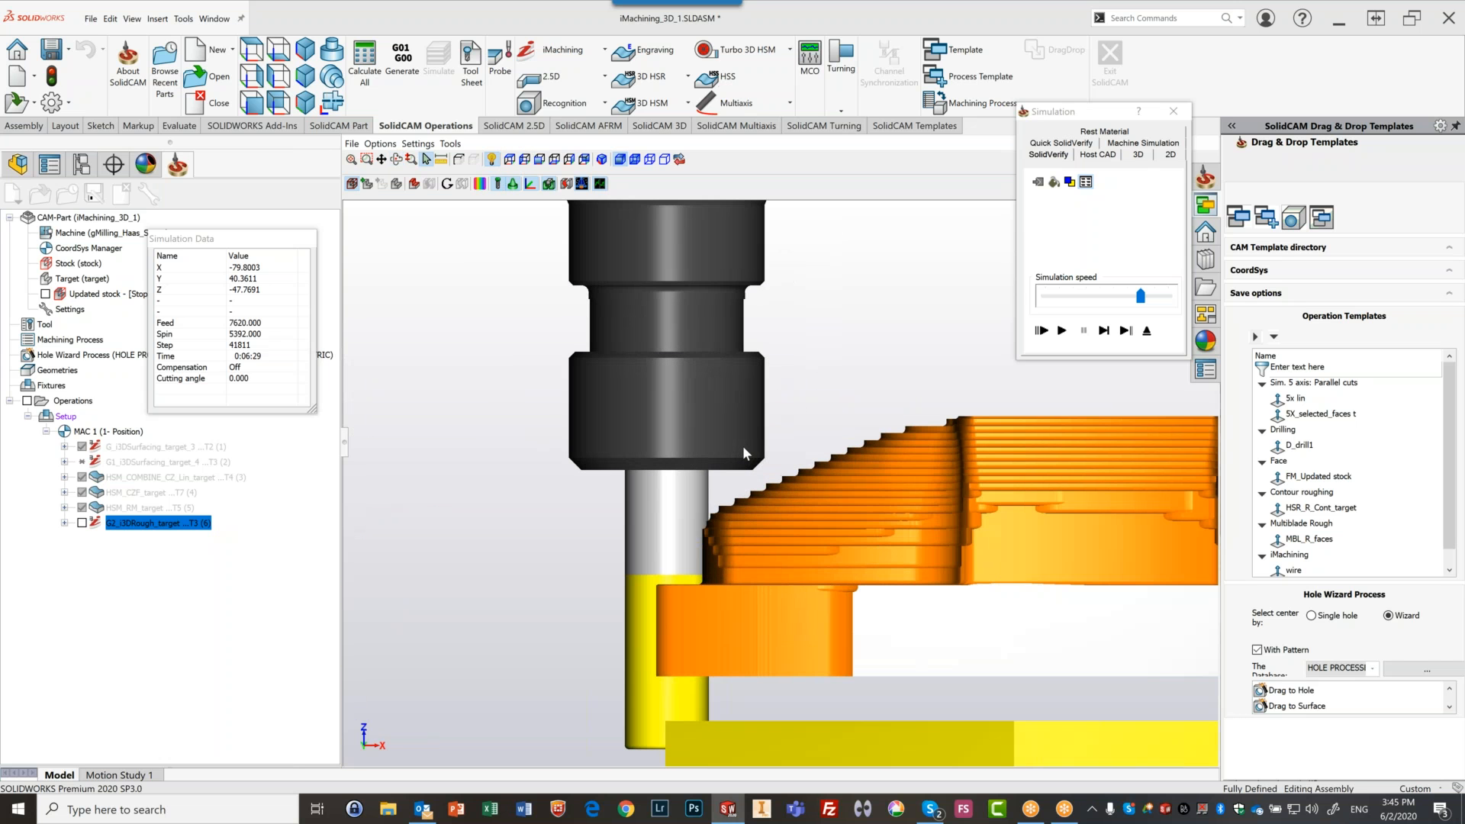
{"action": "scroll", "coordinate": [744, 447], "scroll_direction": "up", "scroll_amount": 2}
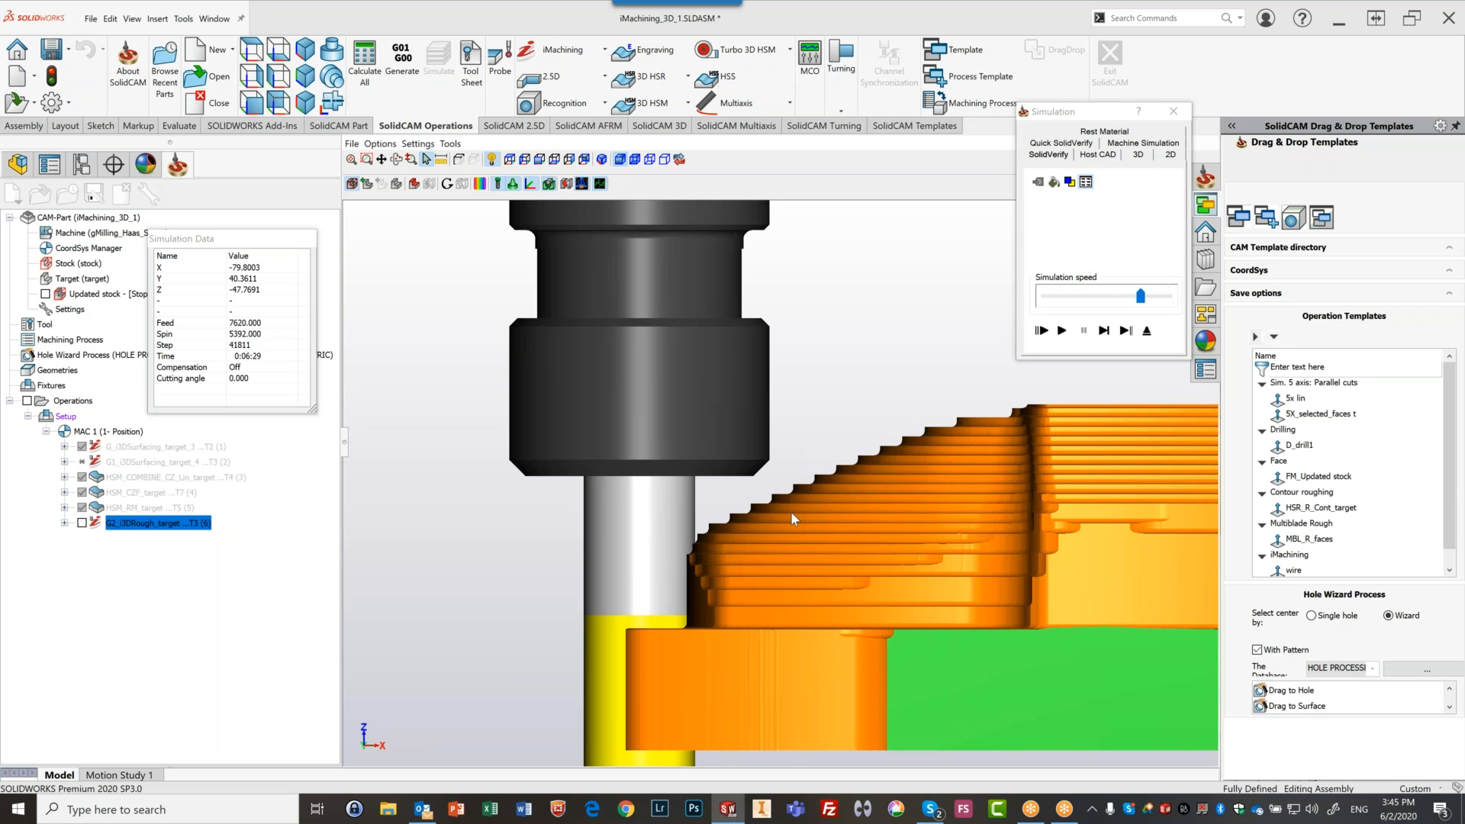
Resume the simulation, run it to the end at maximum speed, and exit after viewing the whole setup
{"action": "left_click", "coordinate": [1047, 334]}
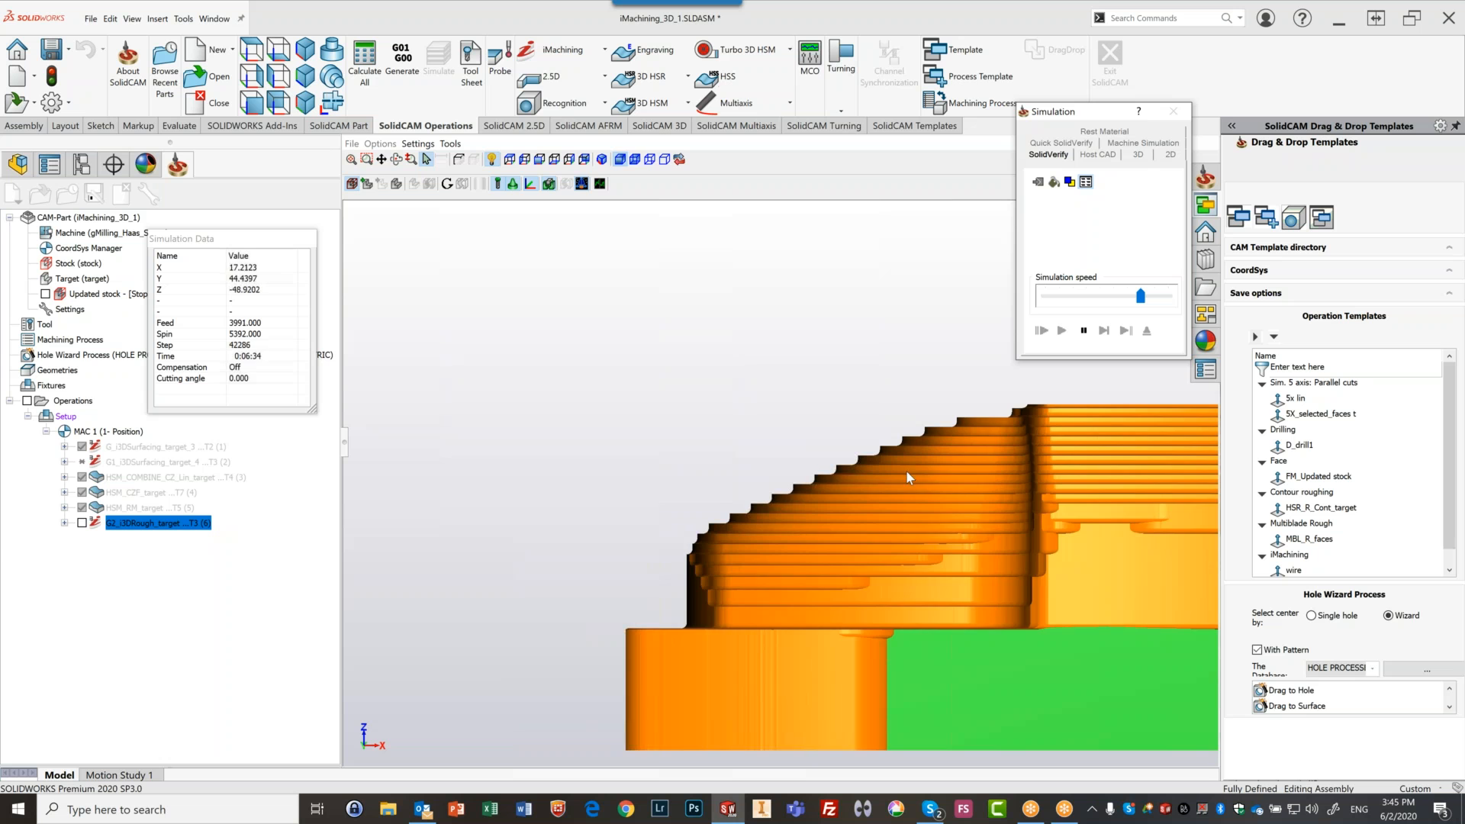
{"action": "scroll", "coordinate": [907, 472], "scroll_direction": "down", "scroll_amount": 5}
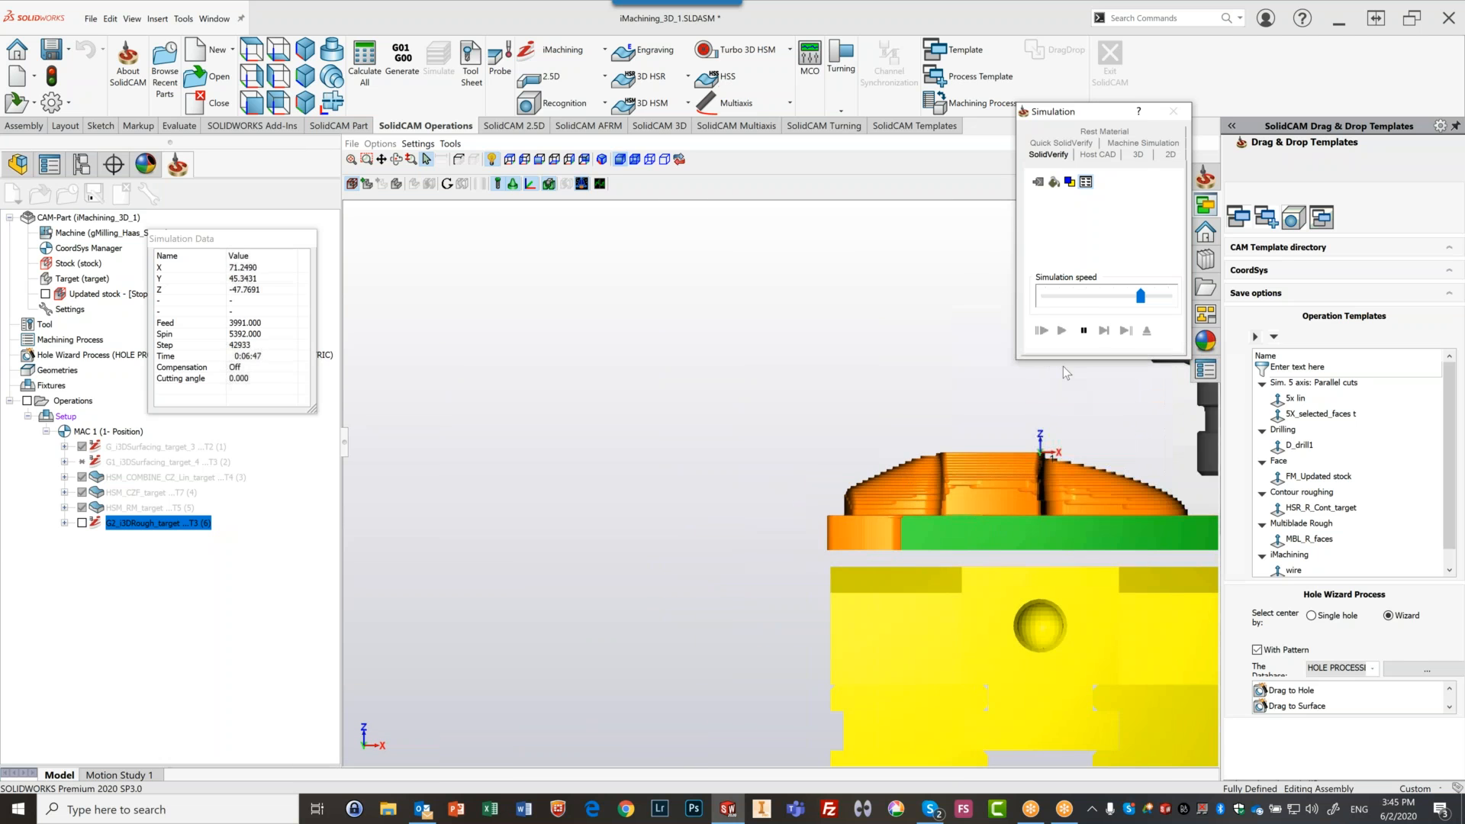
{"action": "left_click_drag", "start_coordinate": [1140, 296], "coordinate": [1181, 304]}
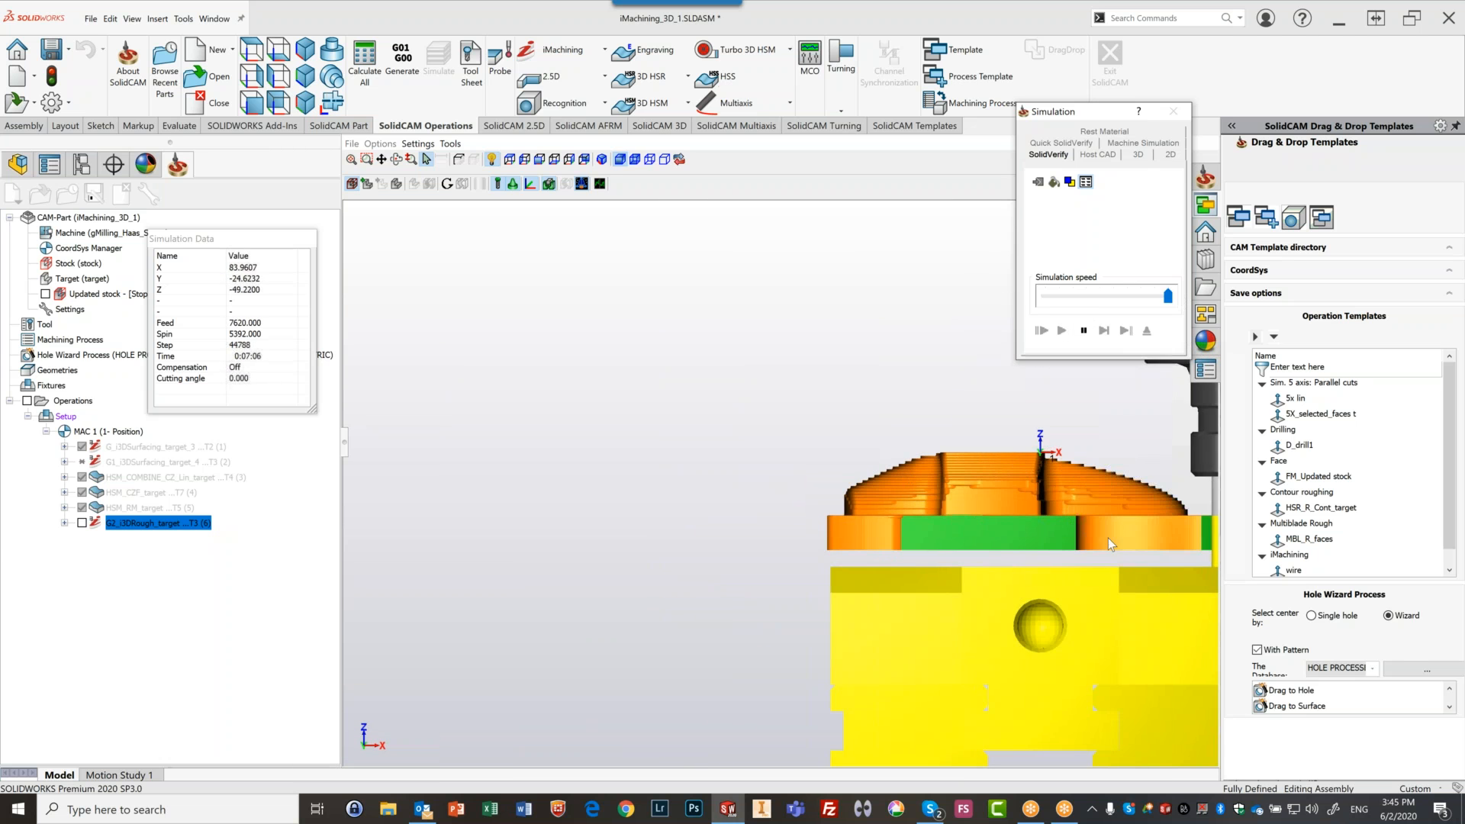
{"action": "scroll", "coordinate": [1087, 542], "scroll_direction": "down", "scroll_amount": 5}
{"action": "middle_click_drag", "start_coordinate": [1088, 536], "coordinate": [1087, 400]}
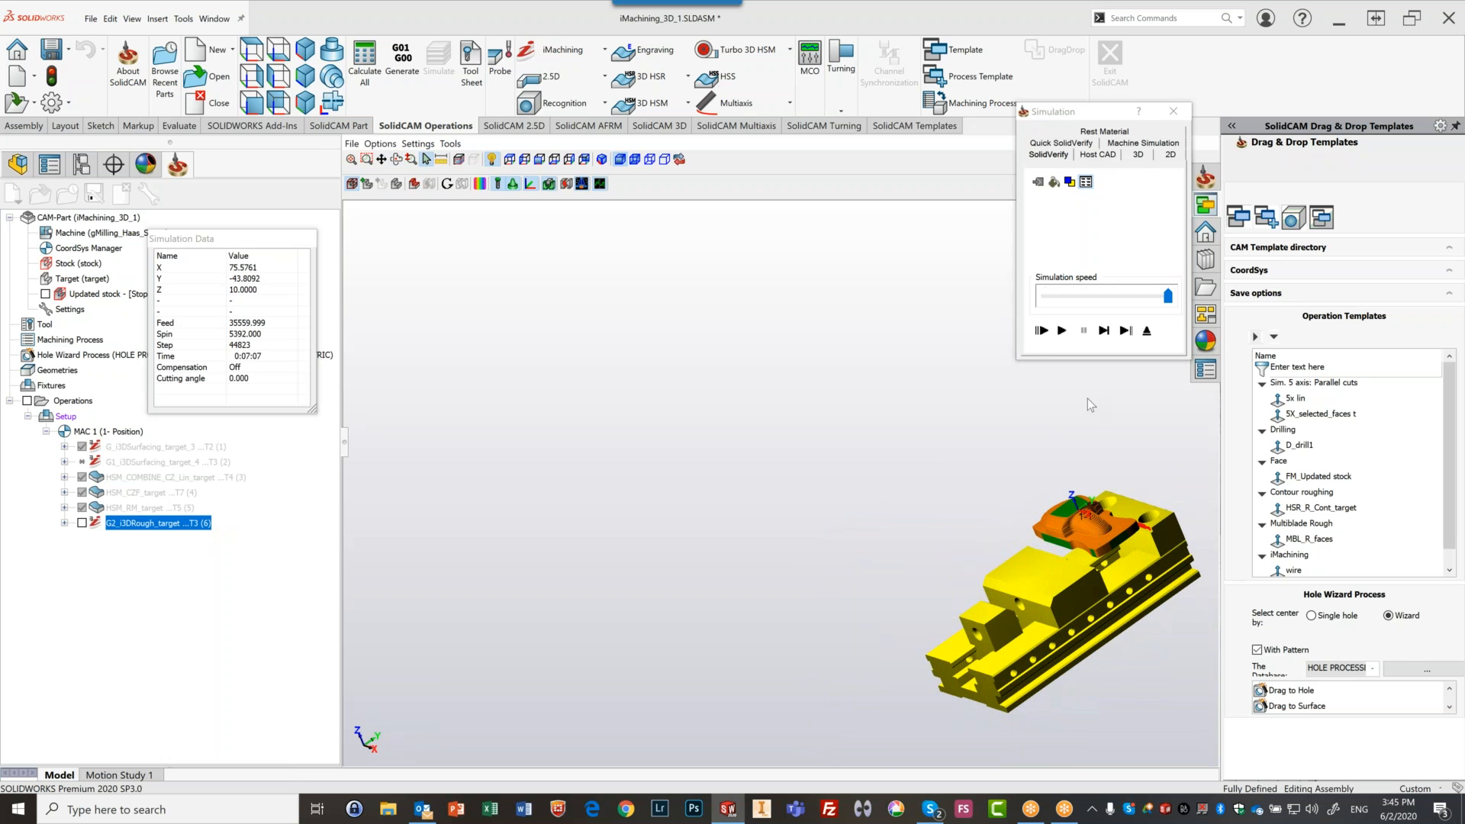
{"action": "left_click", "coordinate": [1148, 331]}
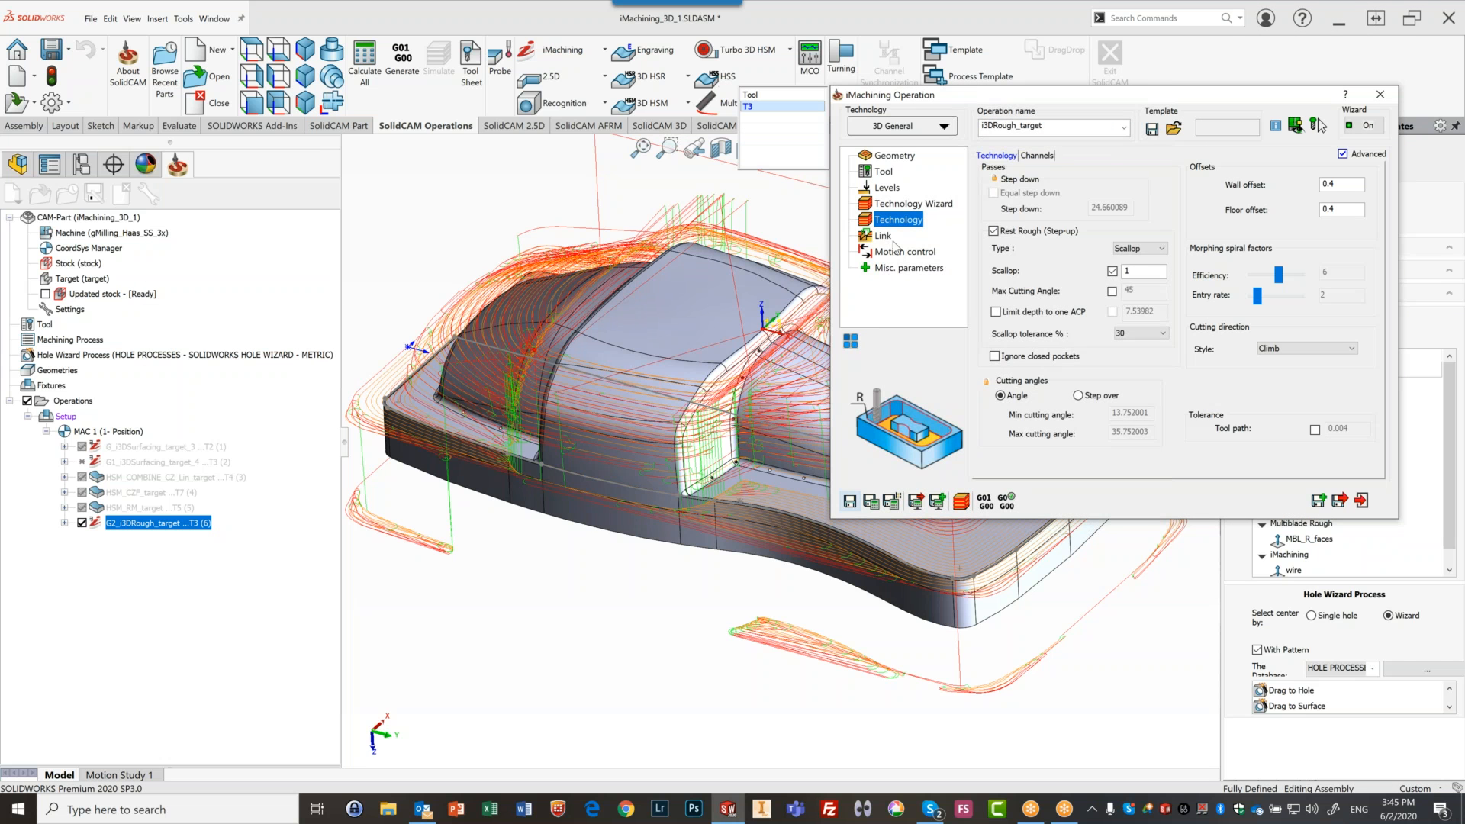
Set the lower milling level to -37.303 from the part's bottom corner vertex with a delta of 0.5, and save and calculate
{"action": "left_click", "coordinate": [886, 188]}
{"action": "left_click", "coordinate": [1110, 314]}
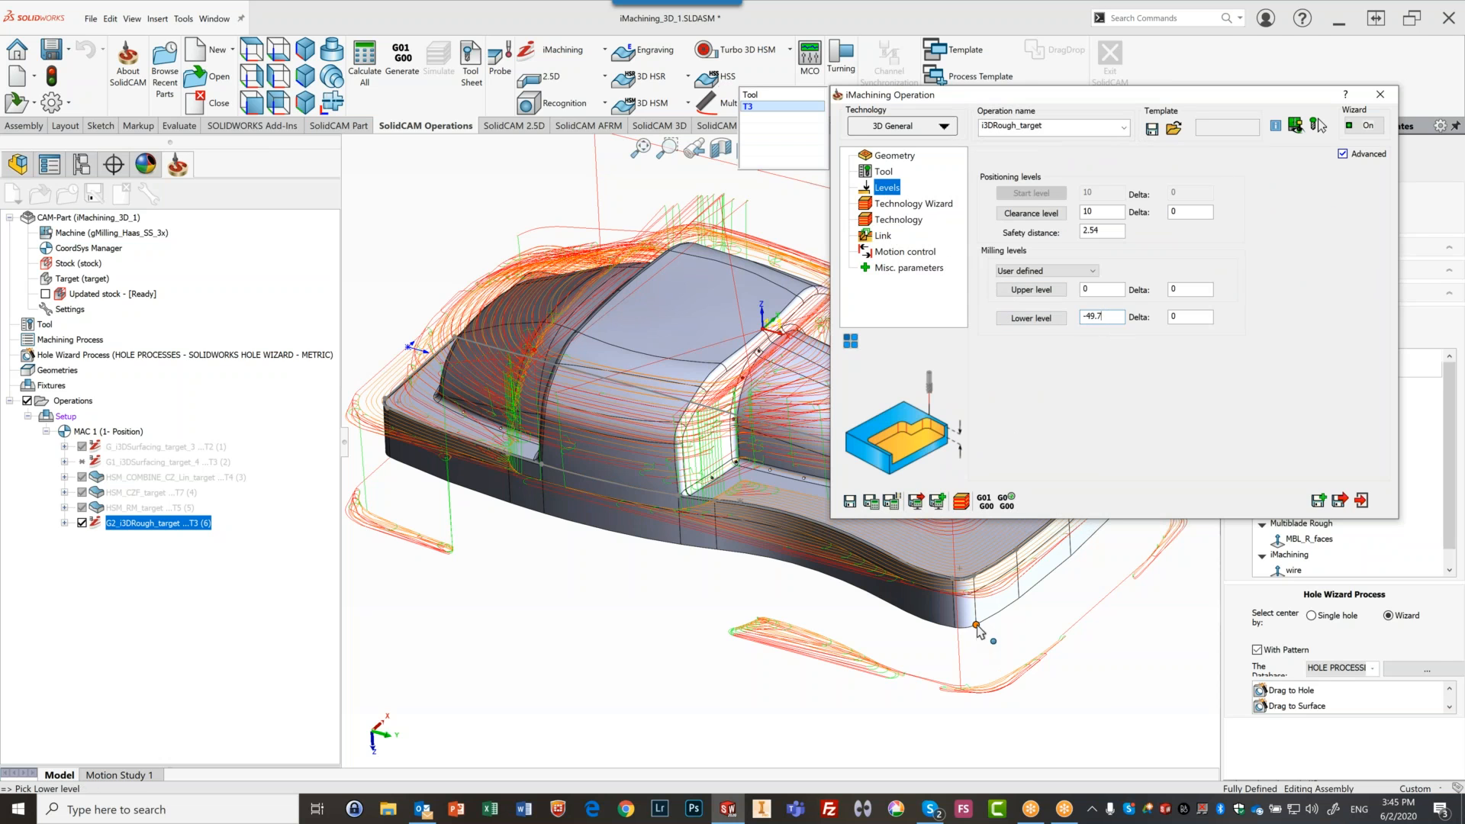
{"action": "left_click", "coordinate": [977, 625]}
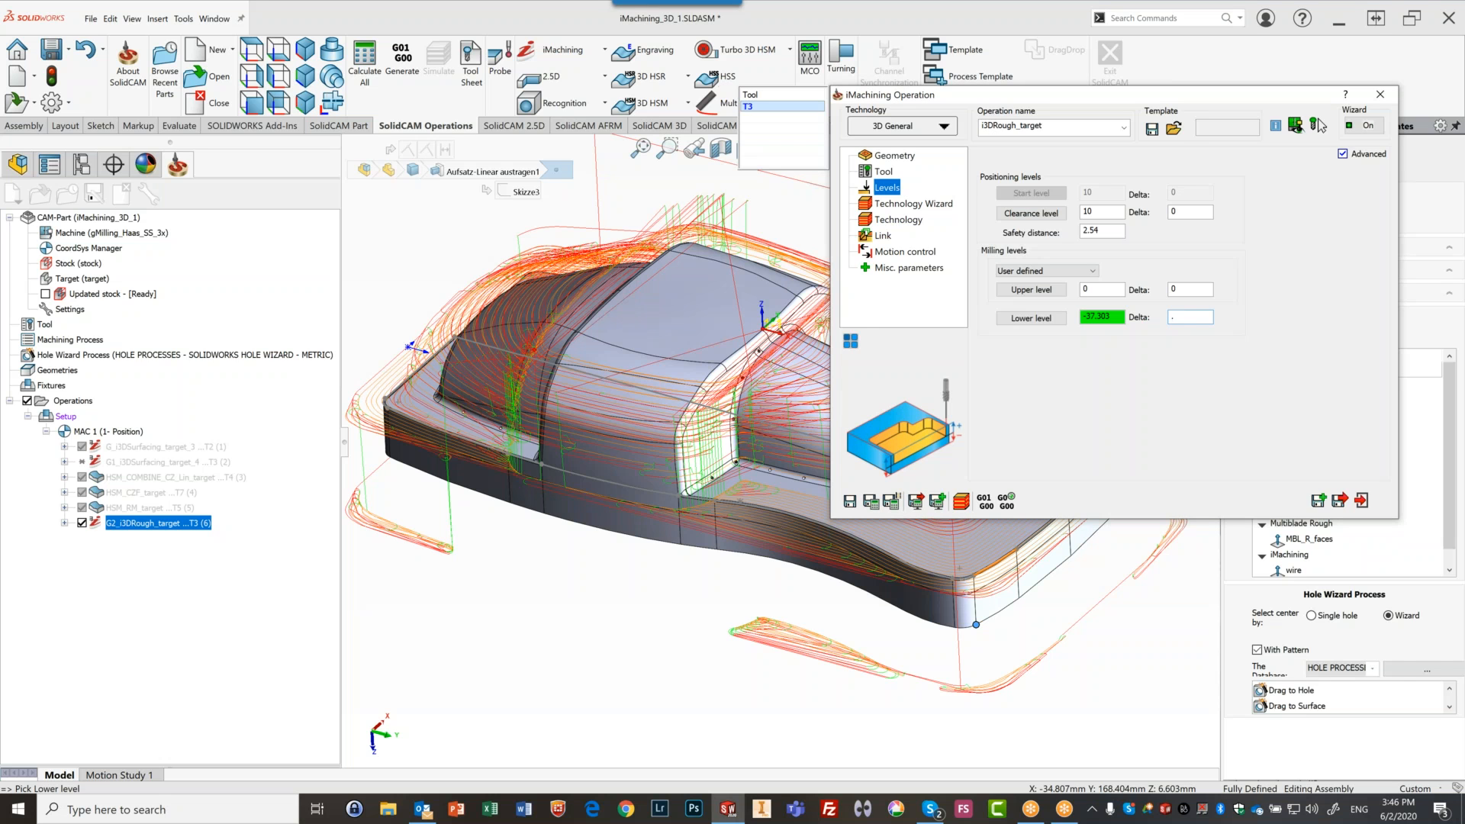
{"action": "left_click", "coordinate": [873, 506]}
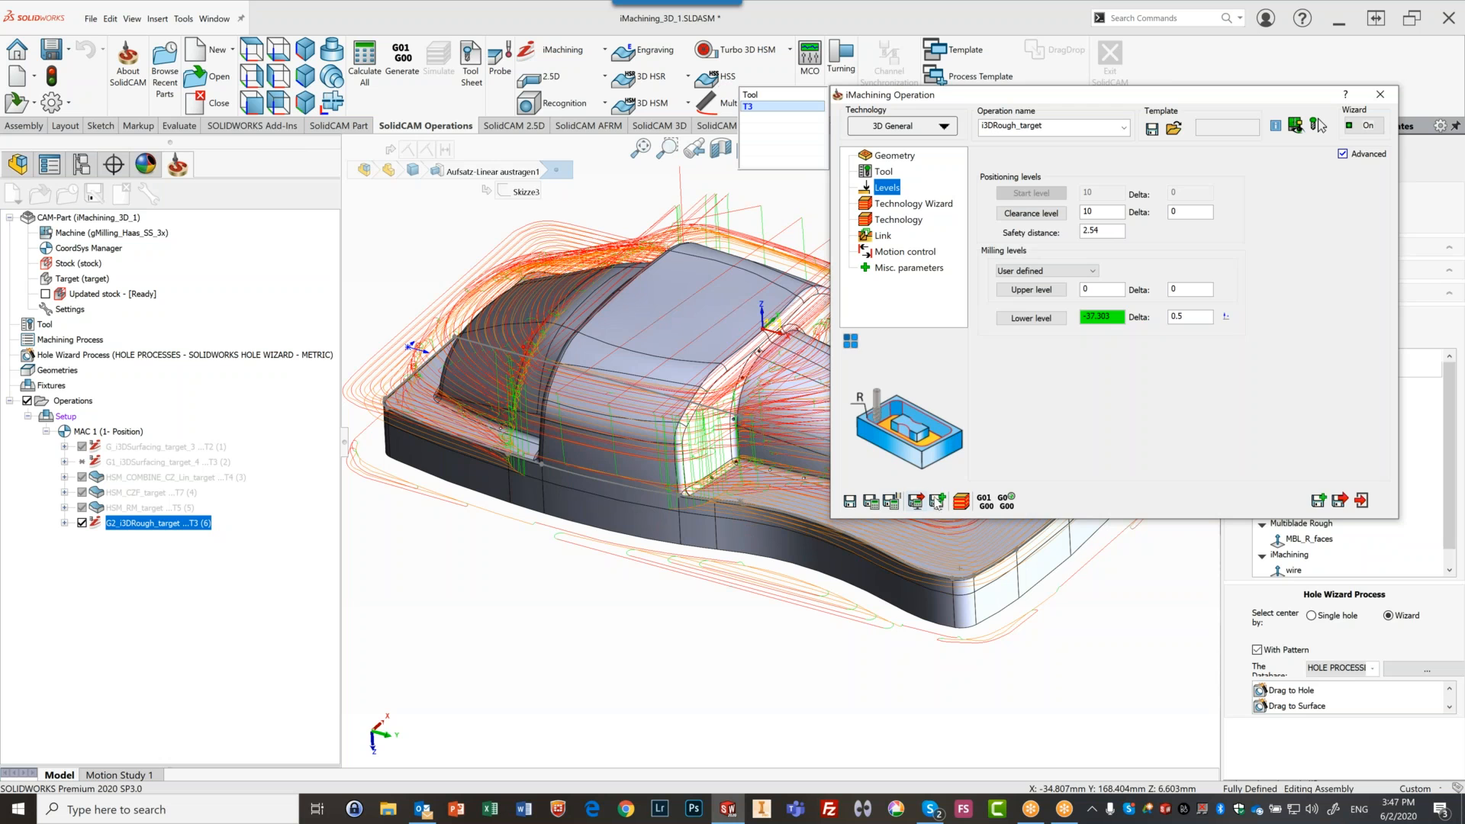
Simulate the recalculated roughing toolpath in SolidVerify, inspect the machined part, and exit the simulation
{"action": "left_click", "coordinate": [961, 502]}
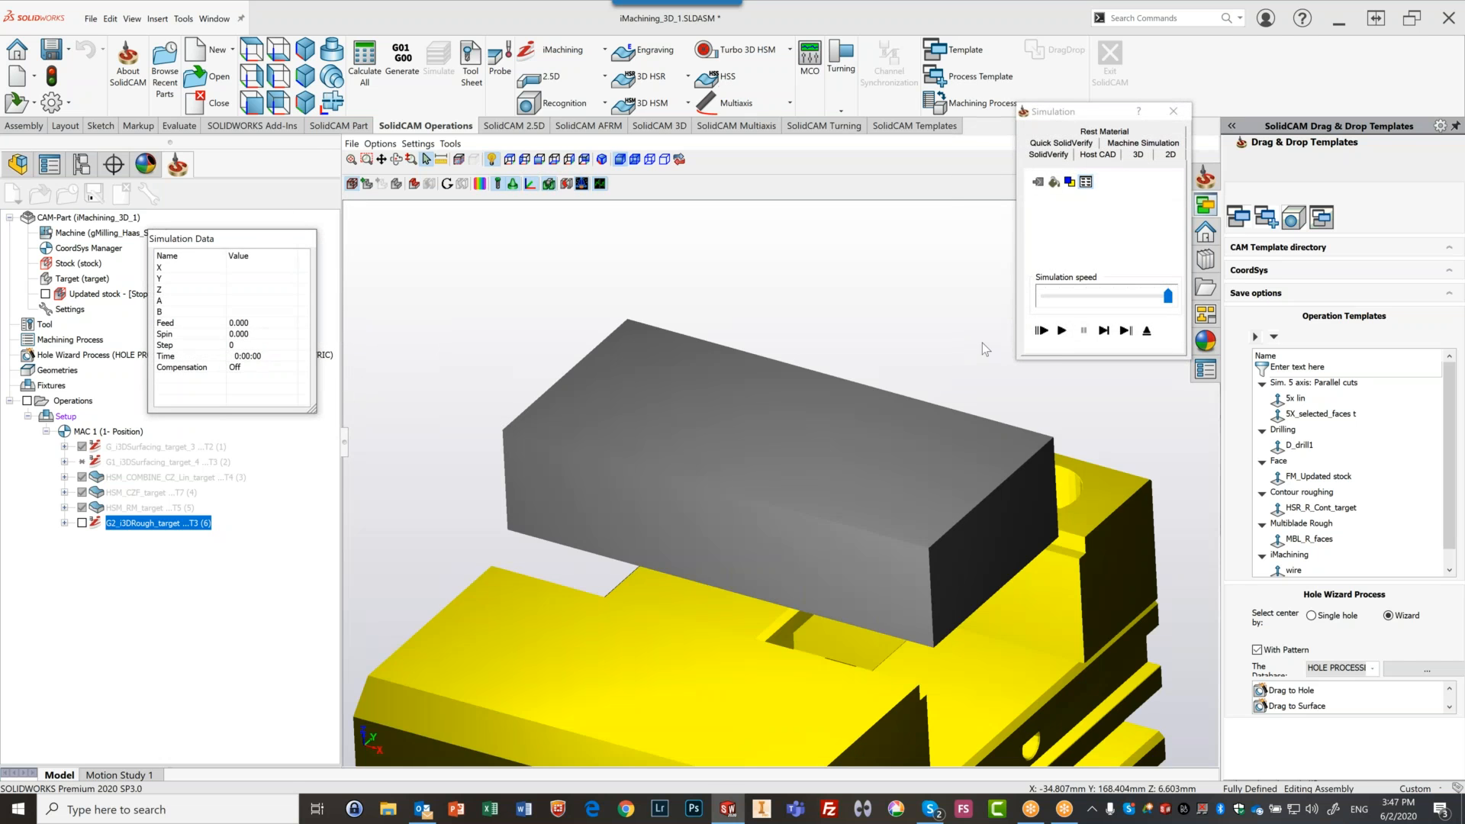
{"action": "left_click", "coordinate": [1060, 332]}
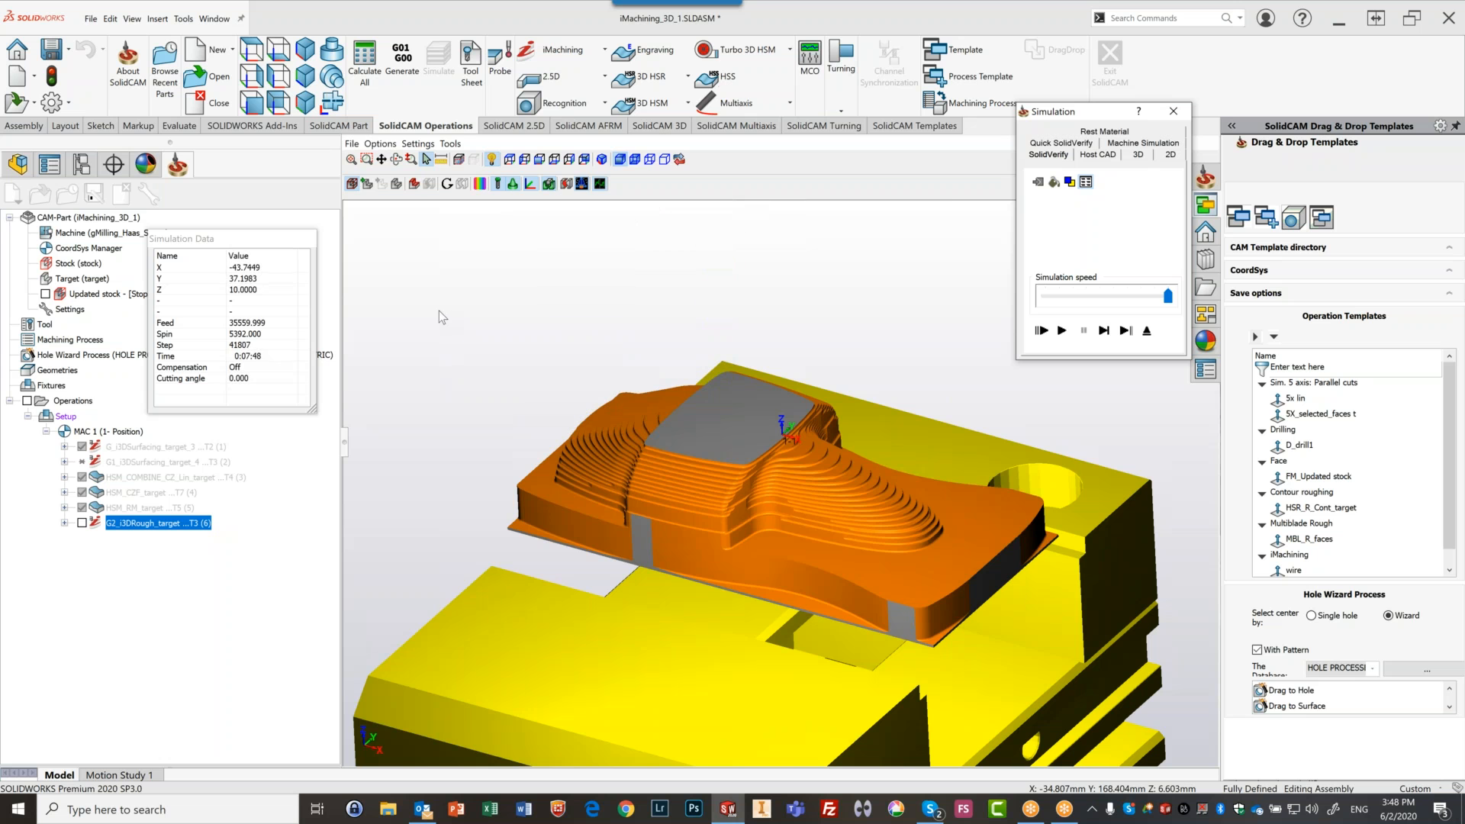
{"action": "middle_click_drag", "start_coordinate": [855, 507], "coordinate": [889, 530]}
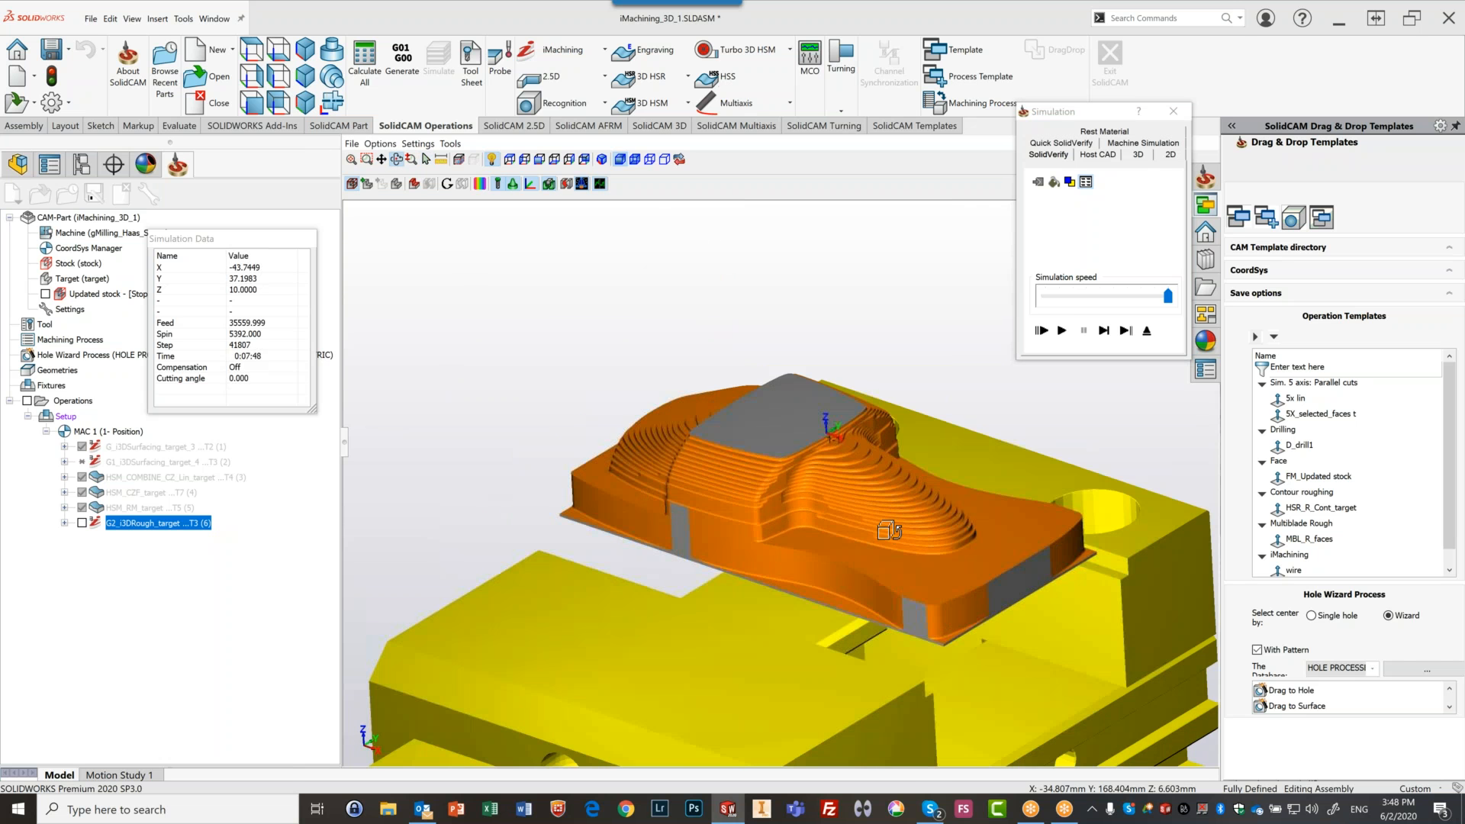
{"action": "left_click", "coordinate": [1147, 331]}
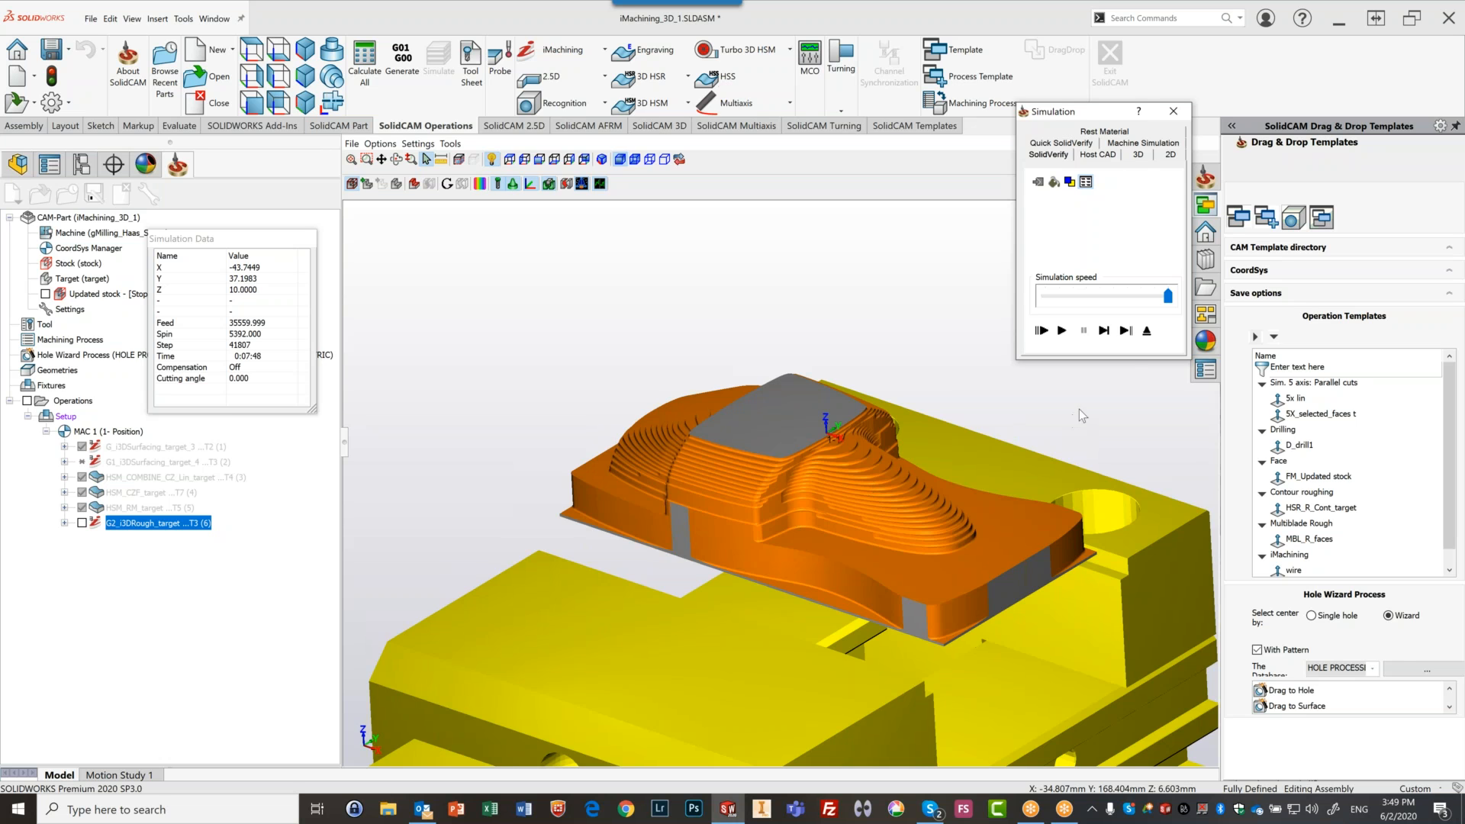
{"action": "left_click", "coordinate": [1146, 331]}
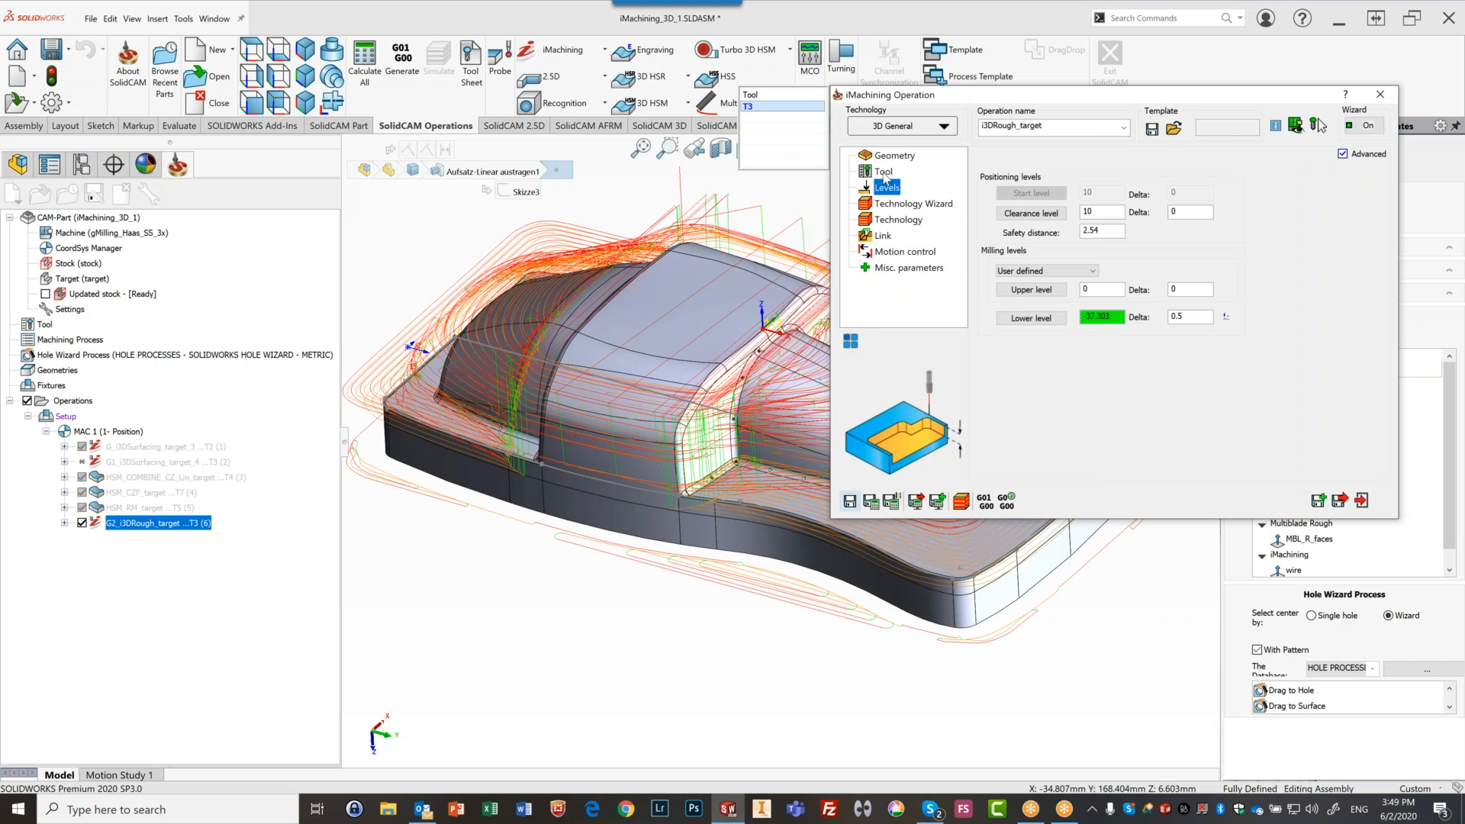
Open the tool selection for the empty second entry in the roughing operation's multi-tool list
{"action": "left_click", "coordinate": [883, 173]}
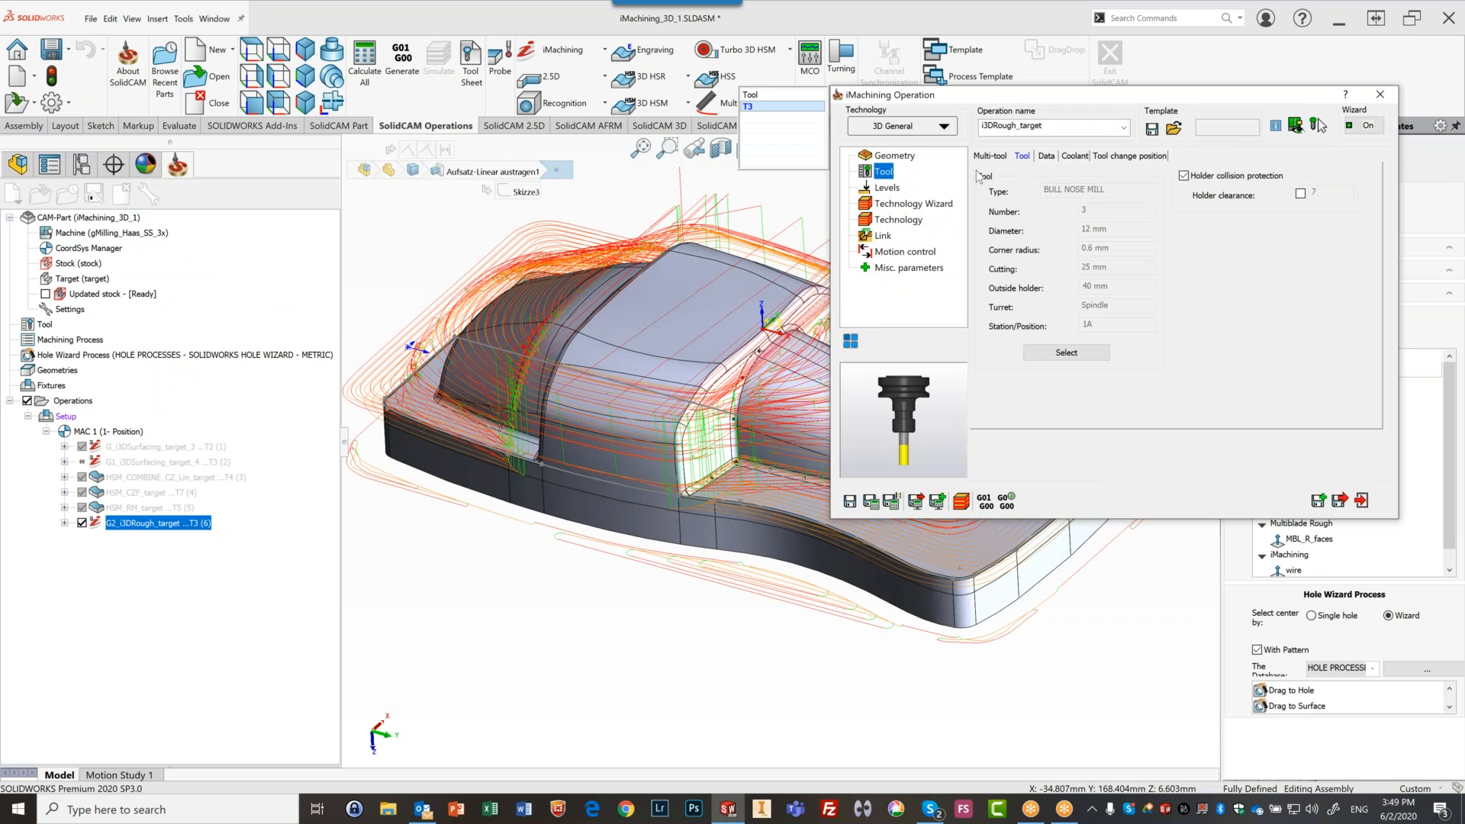
{"action": "left_click", "coordinate": [987, 157]}
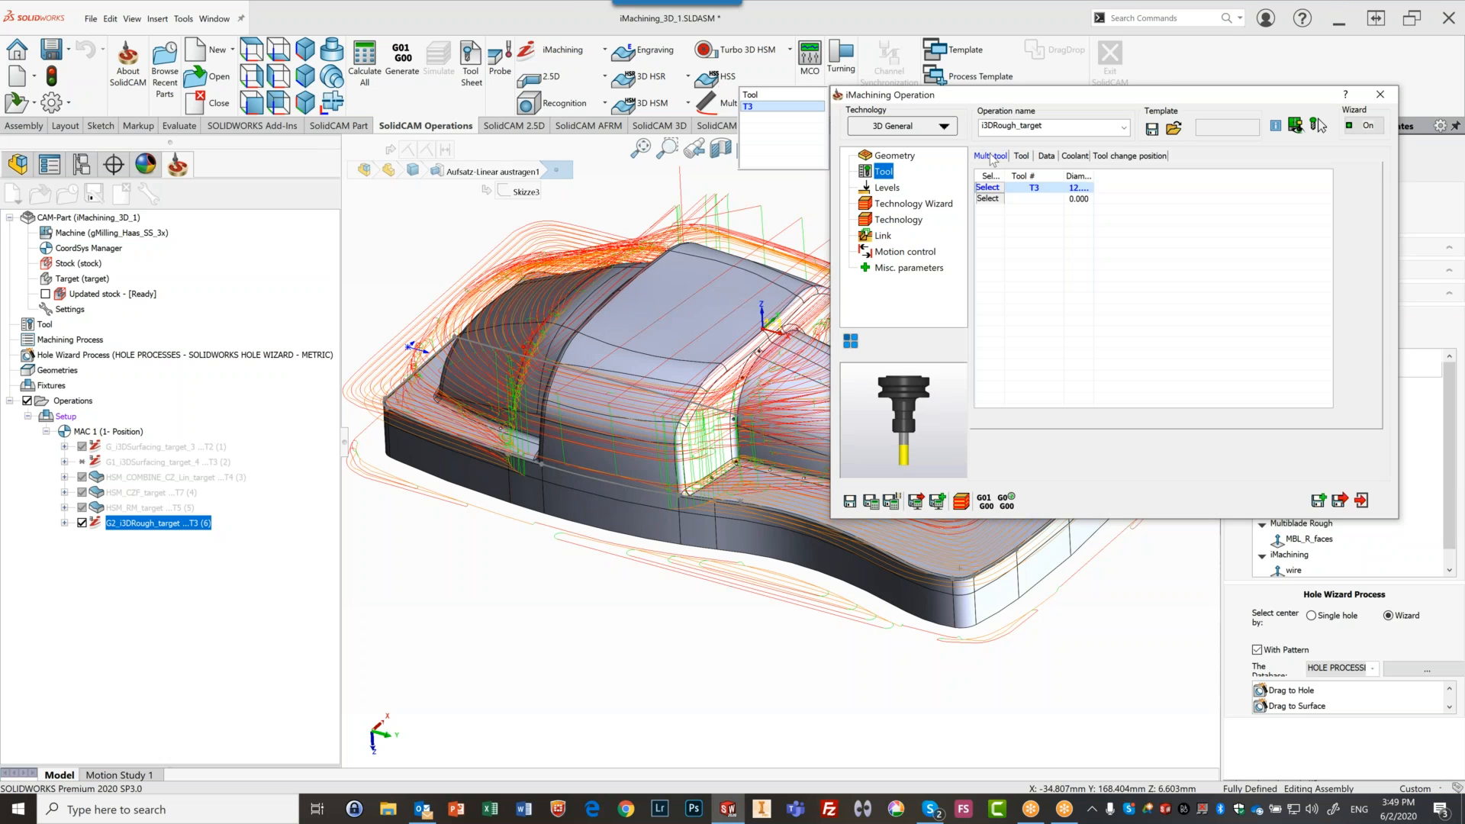
{"action": "left_click", "coordinate": [987, 198]}
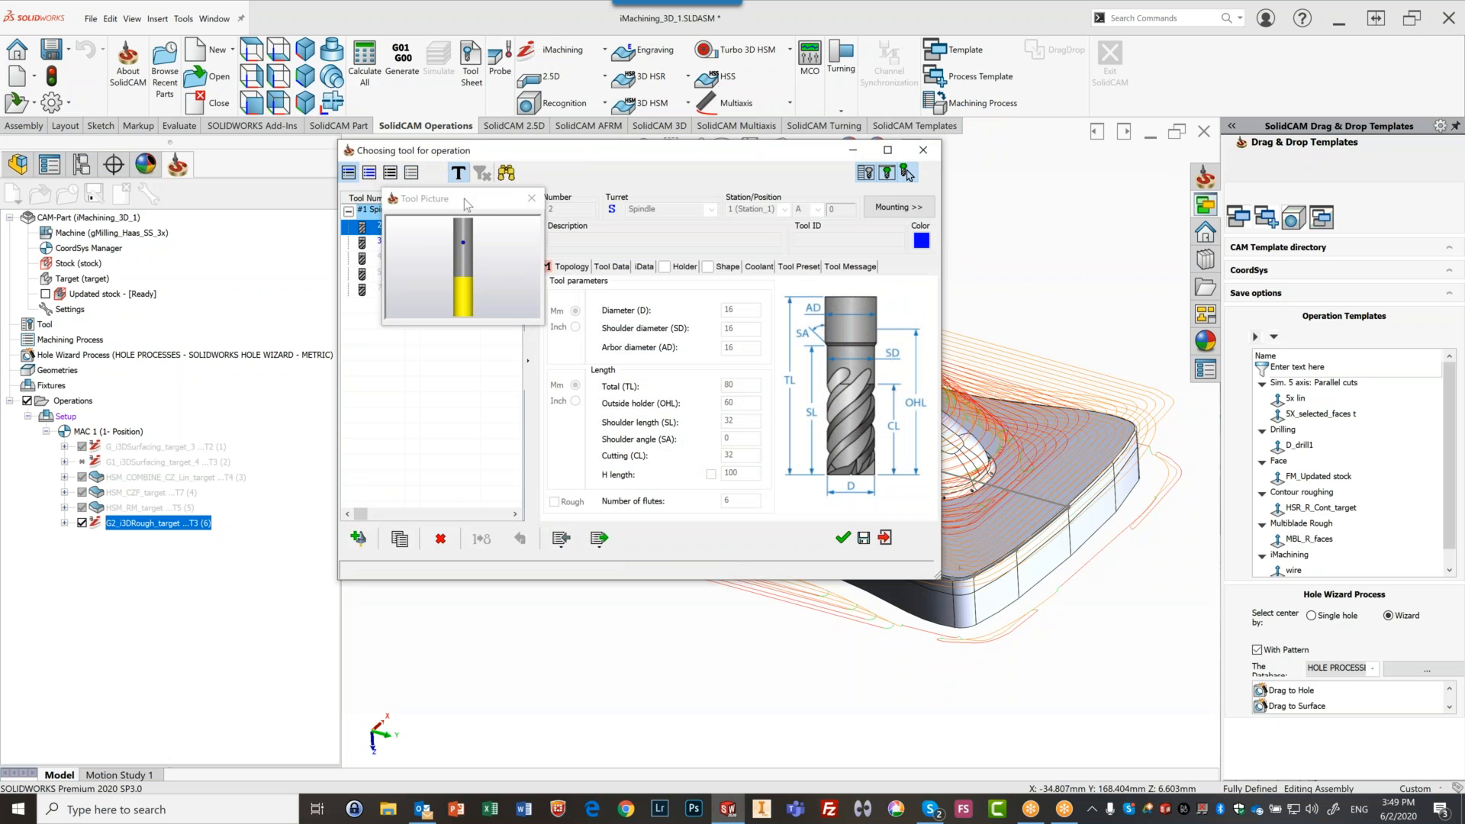
{"action": "left_click_drag", "start_coordinate": [467, 201], "coordinate": [747, 127]}
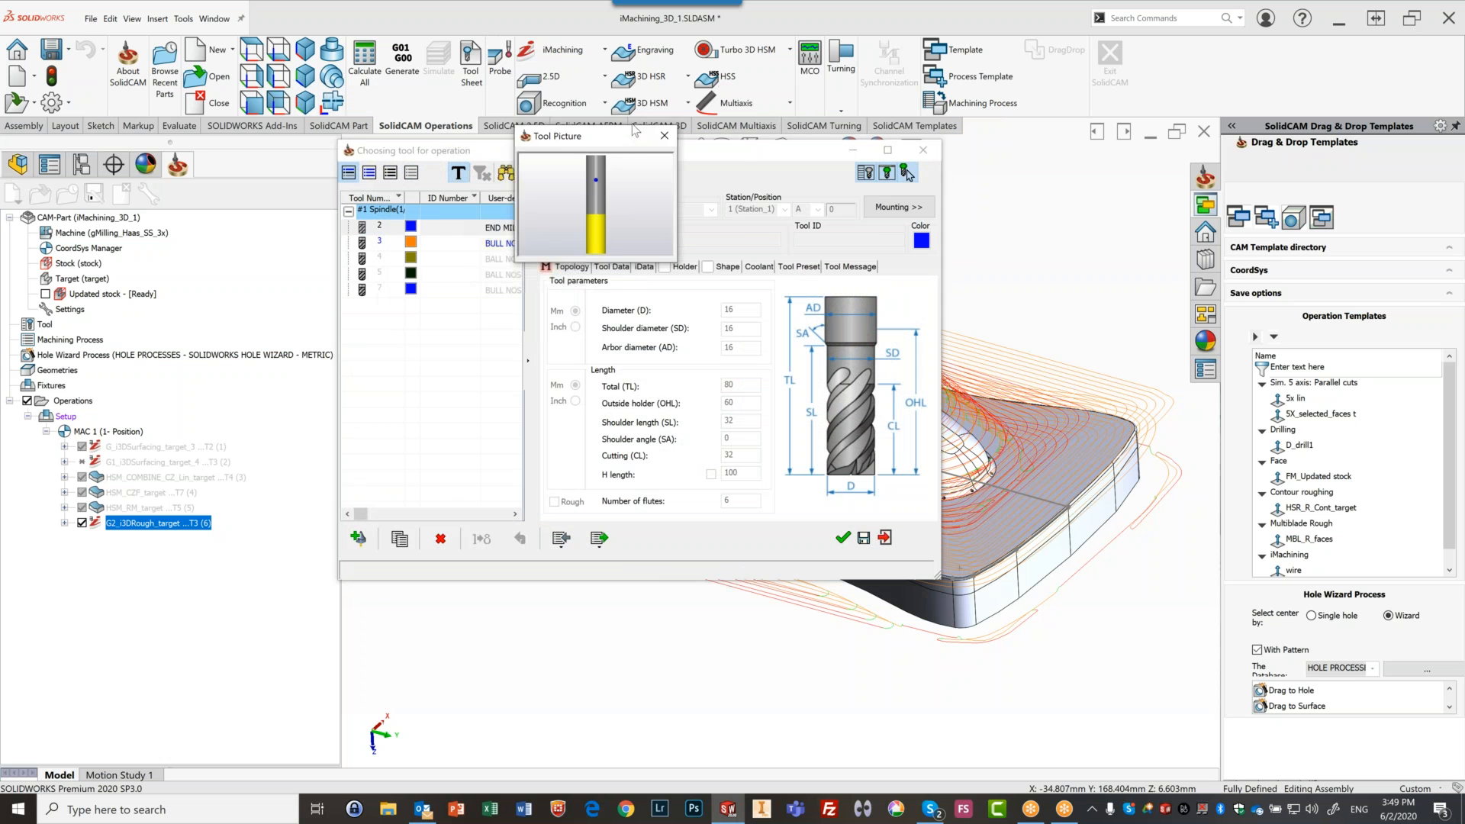
Try to choose the existing 6 mm ball nose tool 4 as the operation's second tool
{"action": "left_click", "coordinate": [438, 241]}
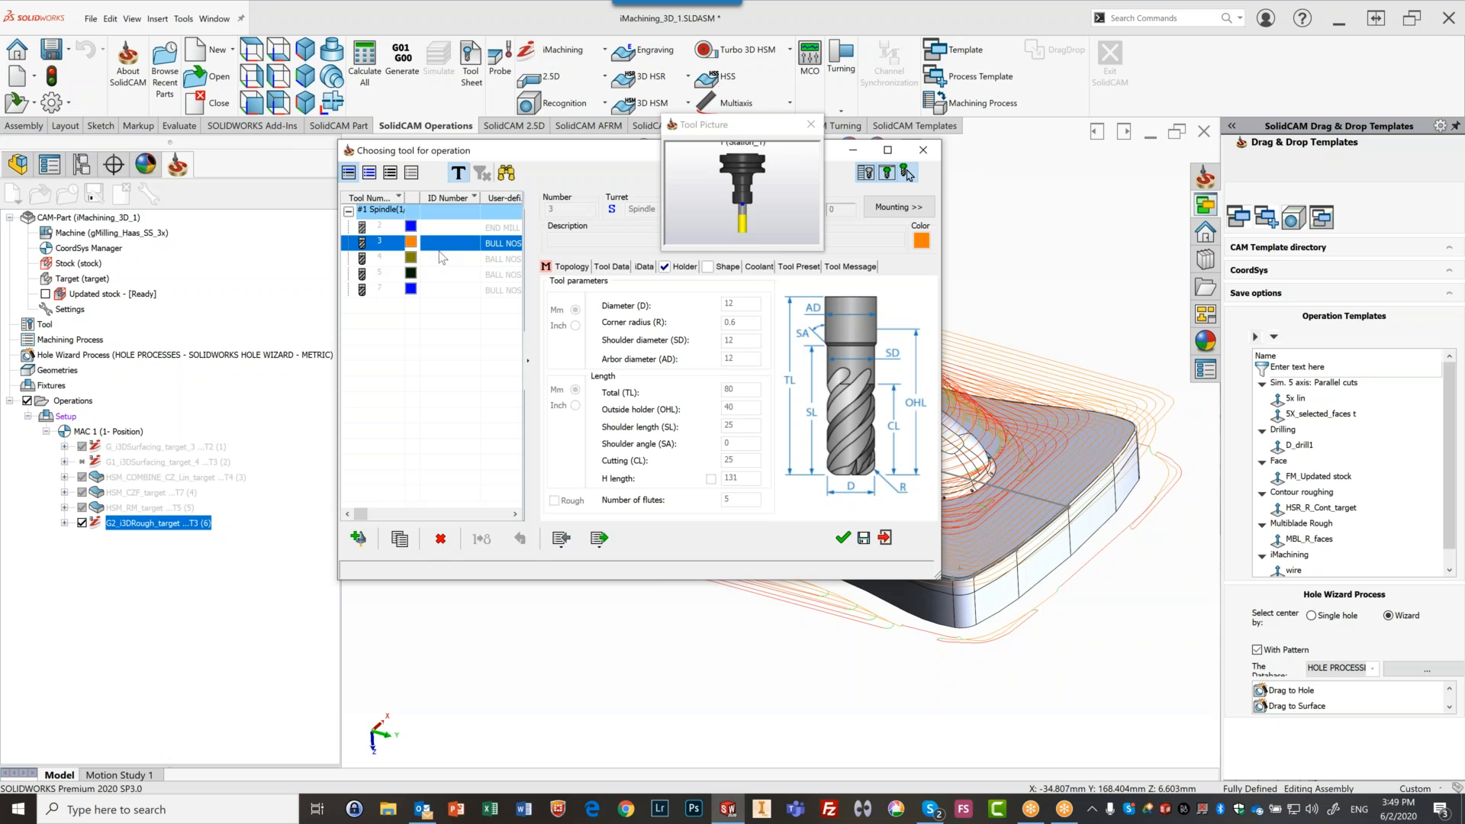
{"action": "left_click", "coordinate": [438, 257]}
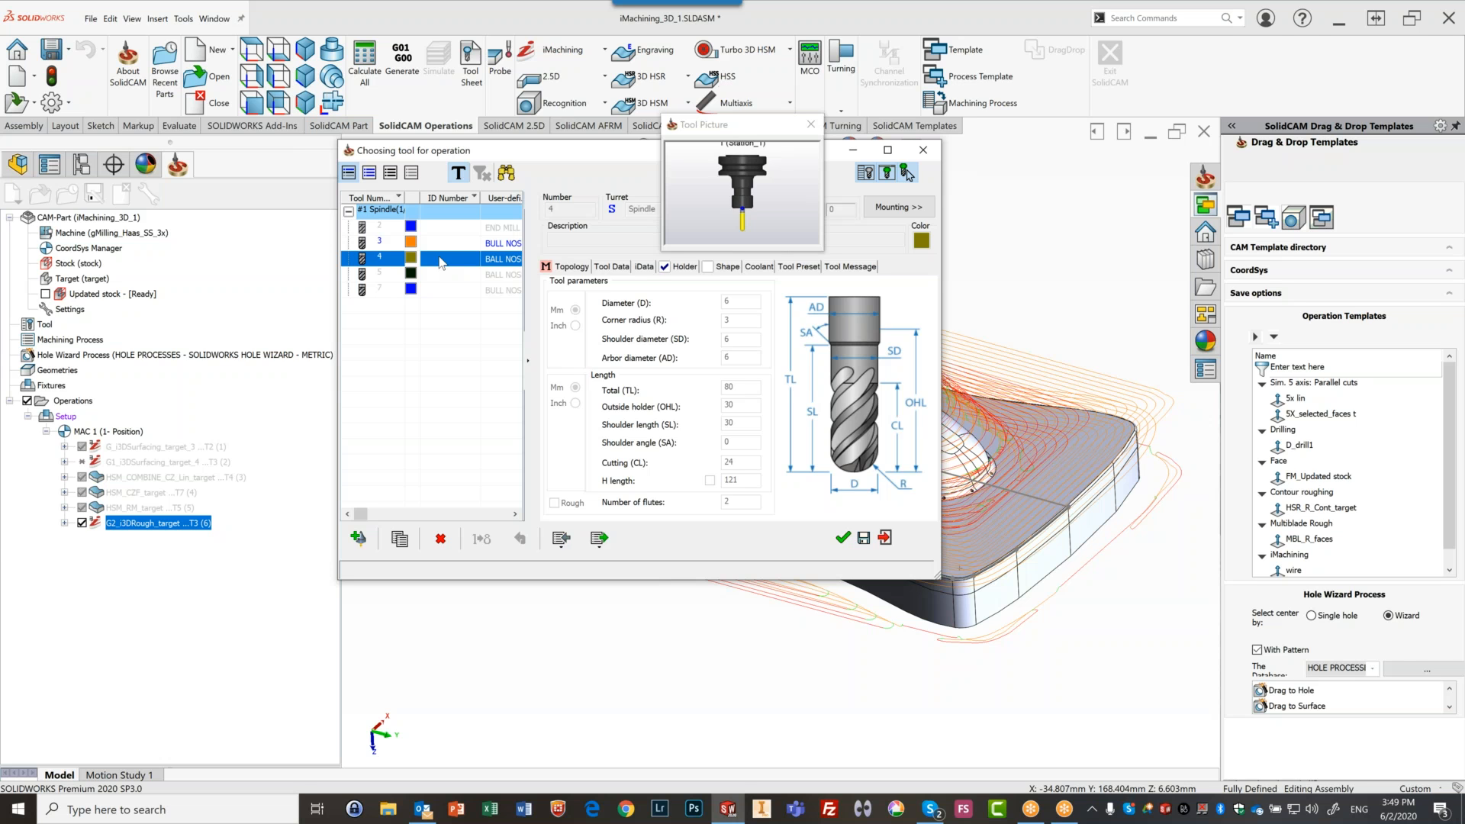
{"action": "left_click", "coordinate": [844, 539]}
{"action": "left_click", "coordinate": [726, 230]}
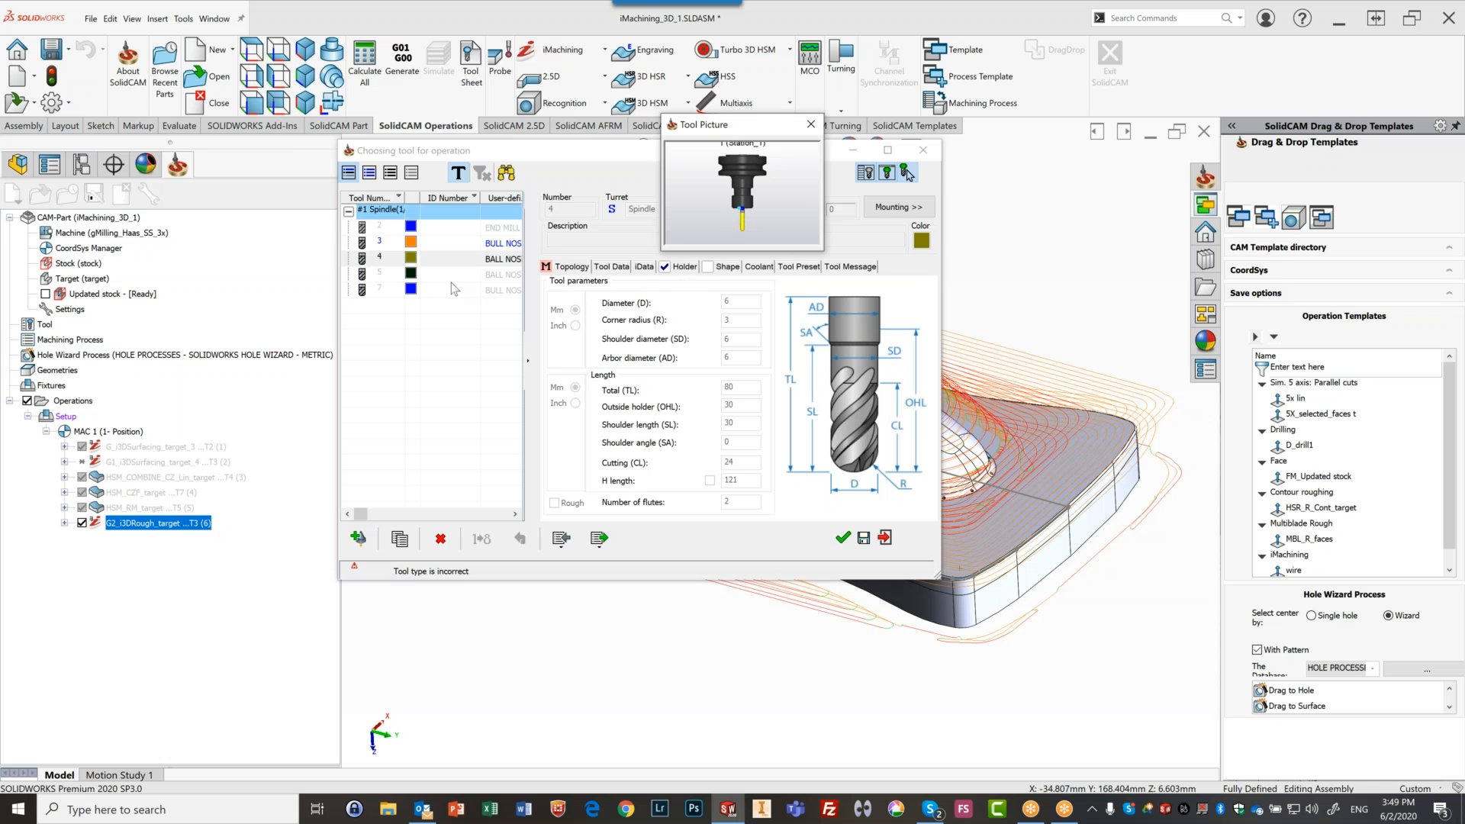
{"action": "left_click", "coordinate": [446, 243]}
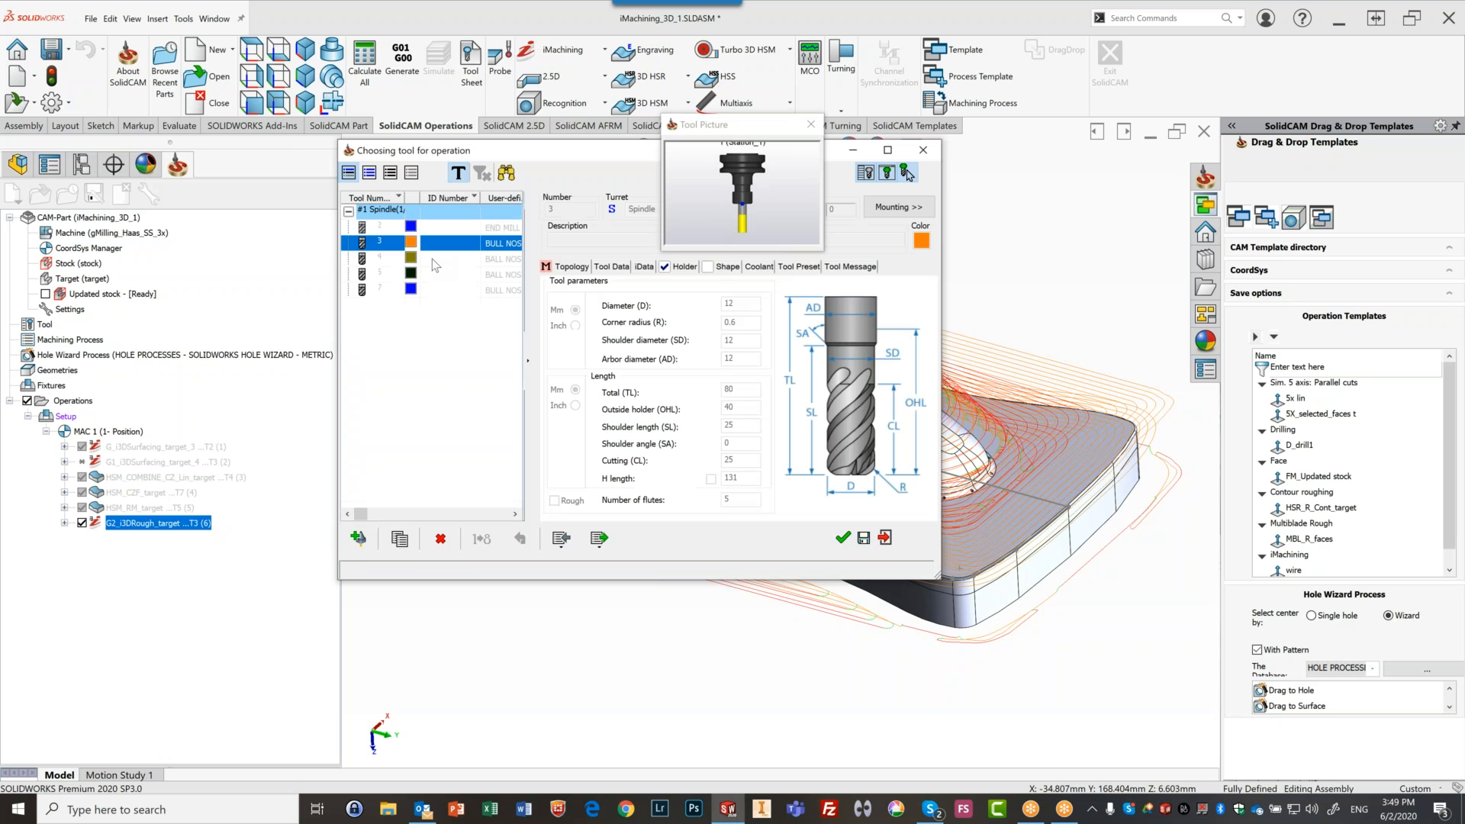
{"action": "left_click", "coordinate": [431, 259]}
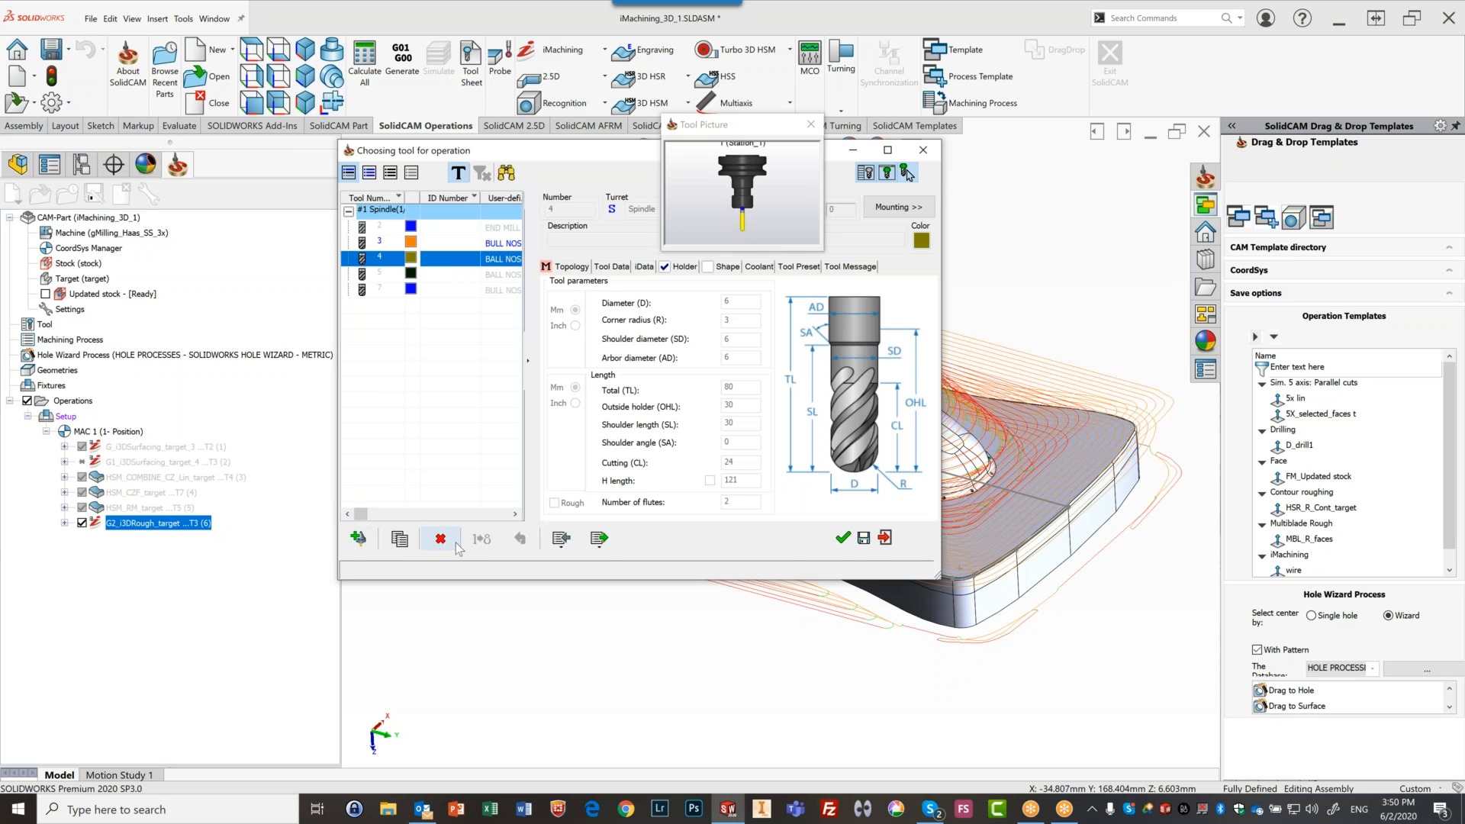
{"action": "left_click", "coordinate": [844, 538]}
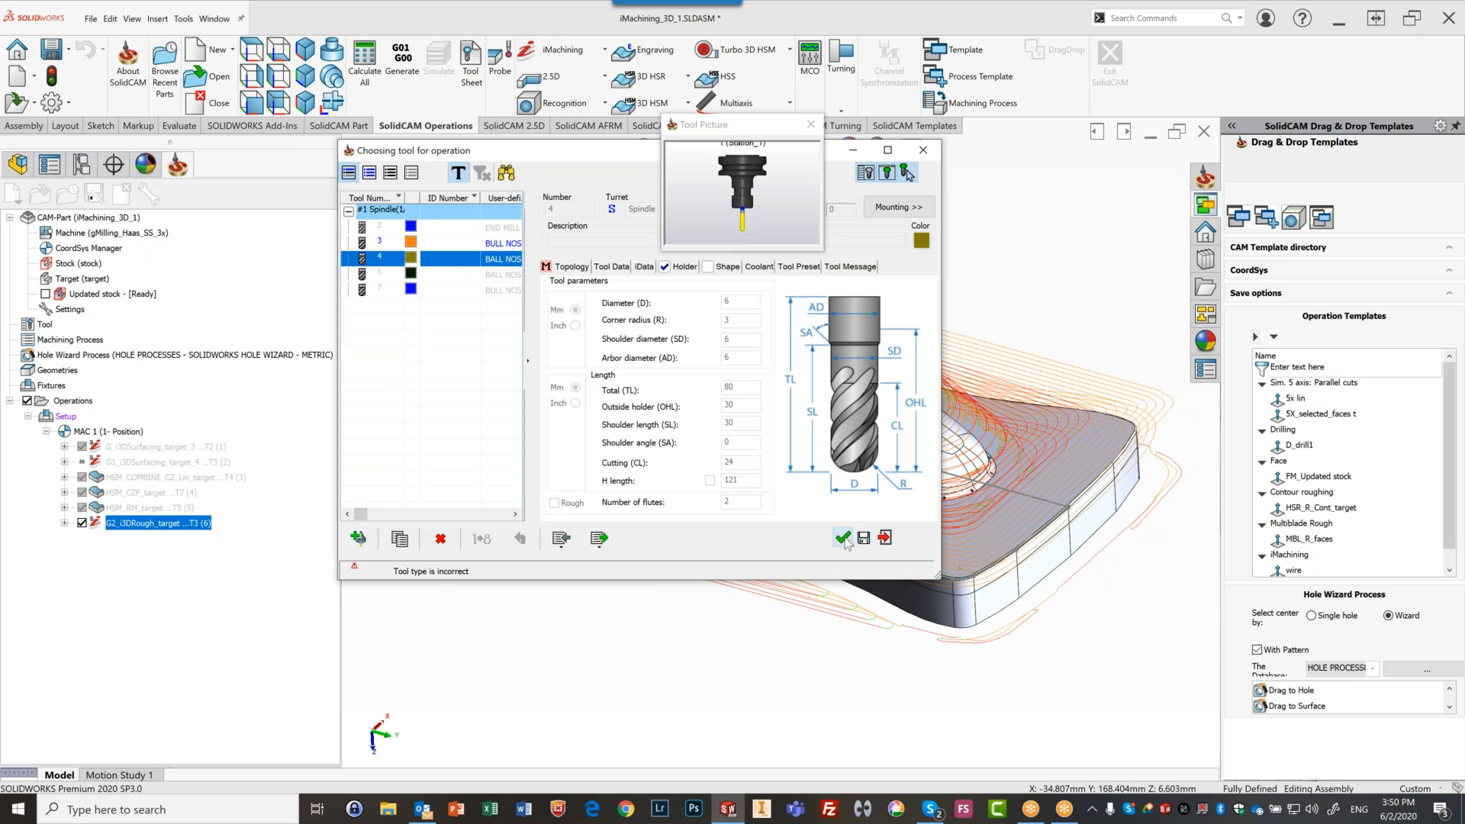
Duplicate the 12 mm bull nose tool 3, set the copy's diameter to 6 mm and corner radius to 3, and assign it to the operation
{"action": "left_click", "coordinate": [423, 242]}
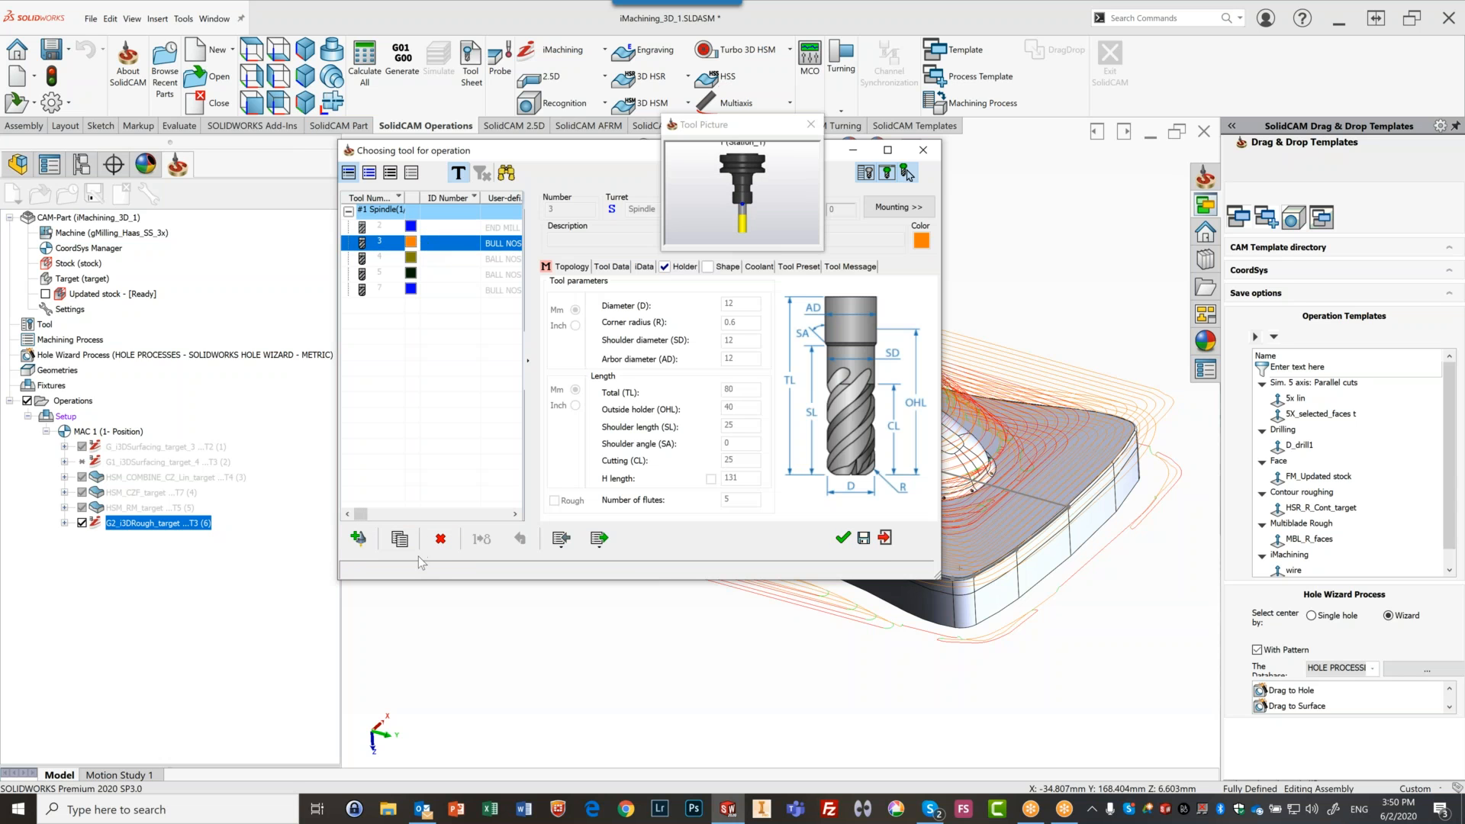
{"action": "left_click", "coordinate": [399, 539]}
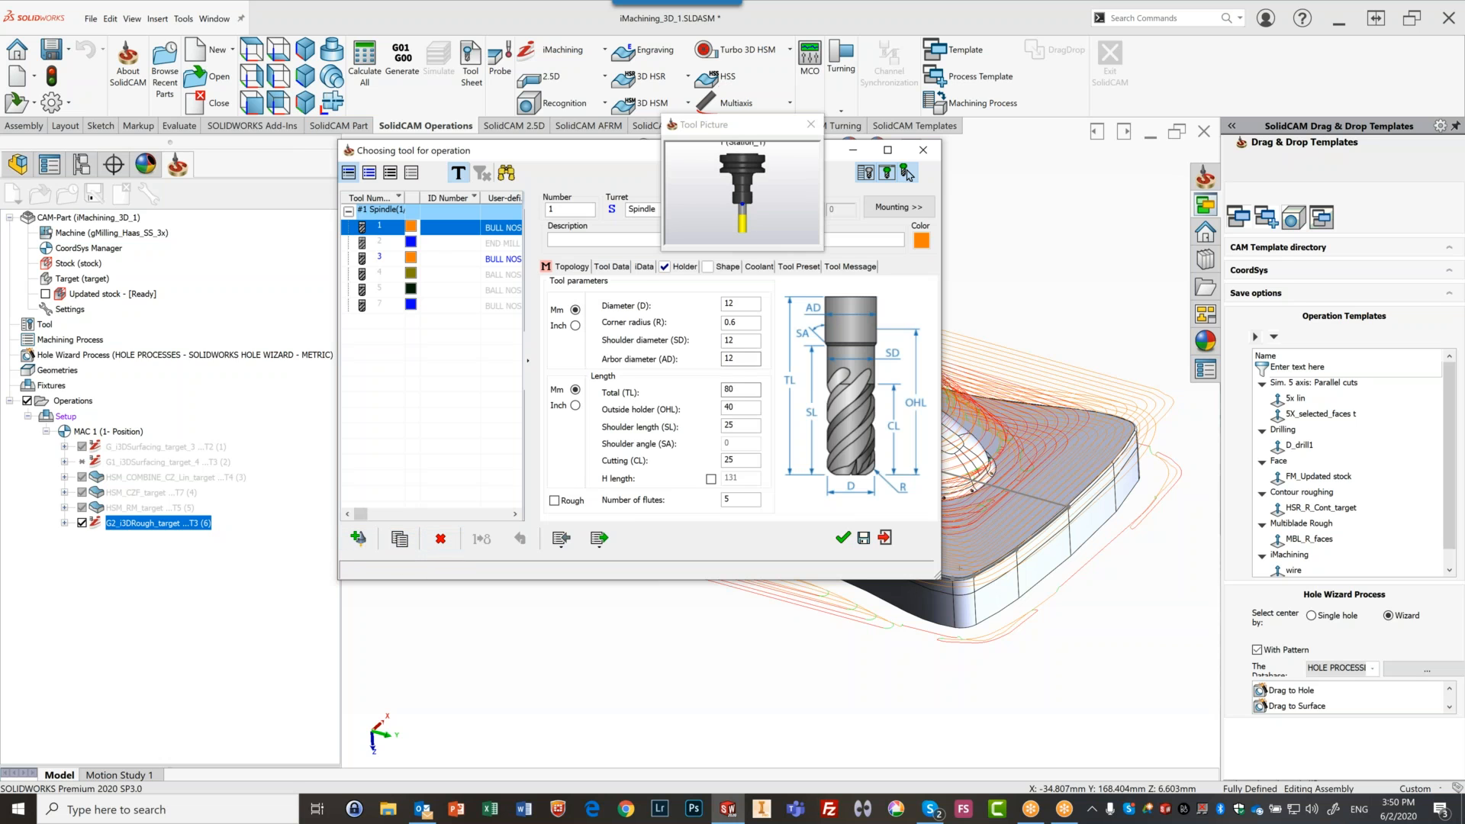
{"action": "left_click", "coordinate": [748, 304]}
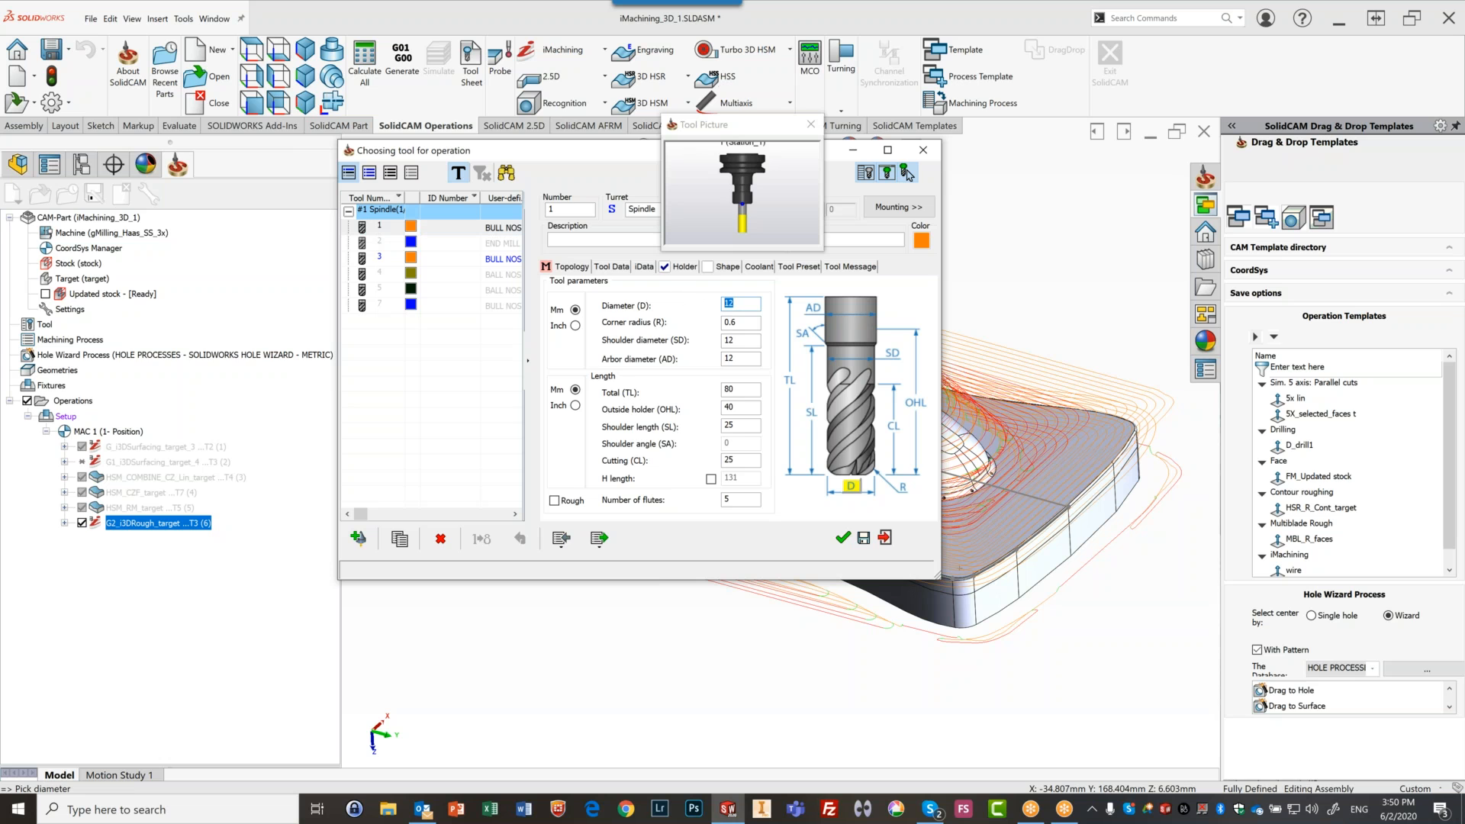
{"action": "type", "text": "6"}
{"action": "left_click", "coordinate": [740, 320]}
{"action": "left_click_drag", "start_coordinate": [741, 319], "coordinate": [669, 315]}
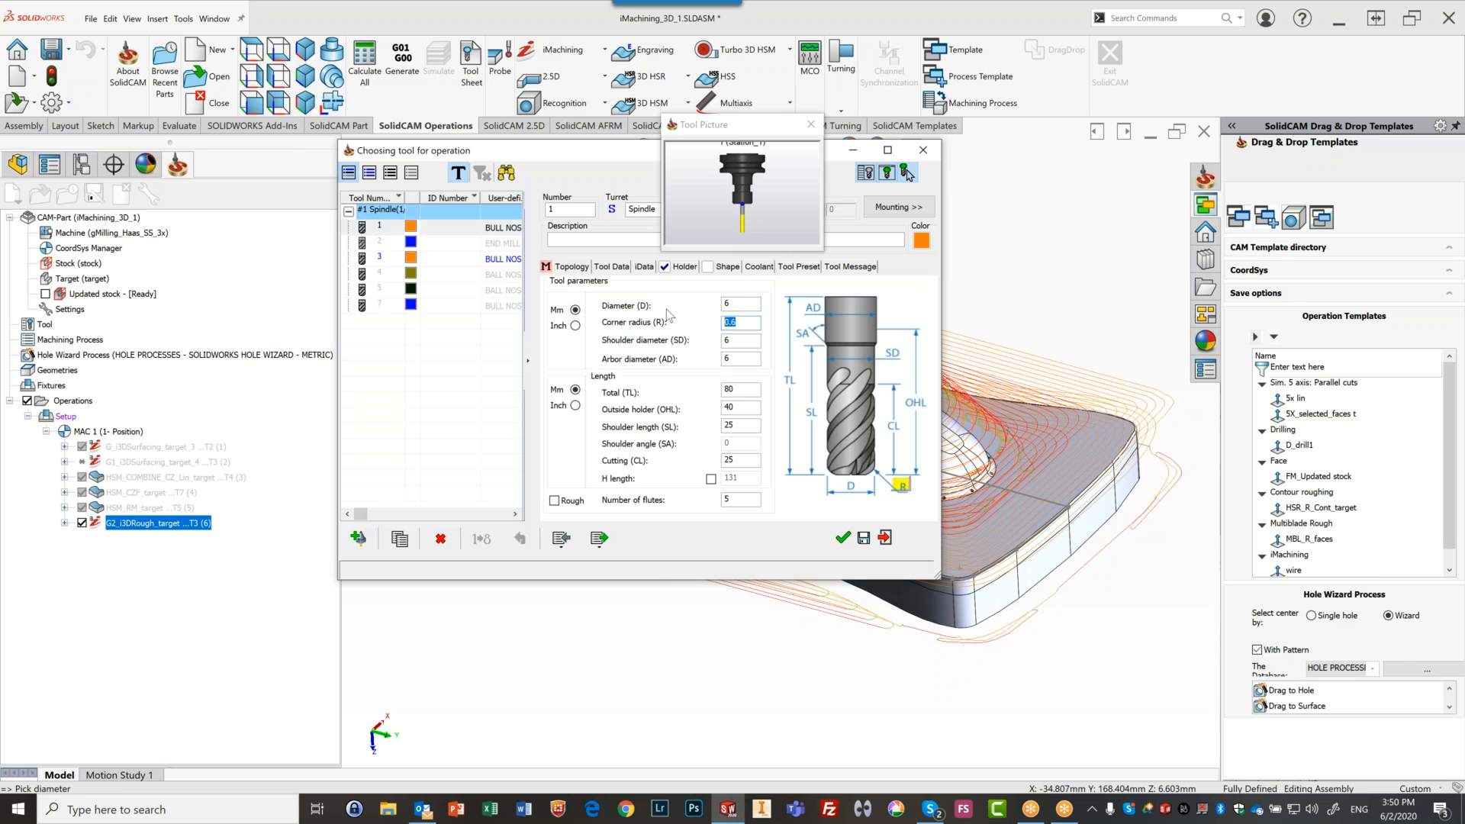
{"action": "type", "text": "3"}
{"action": "left_click", "coordinate": [737, 340]}
{"action": "left_click", "coordinate": [841, 538]}
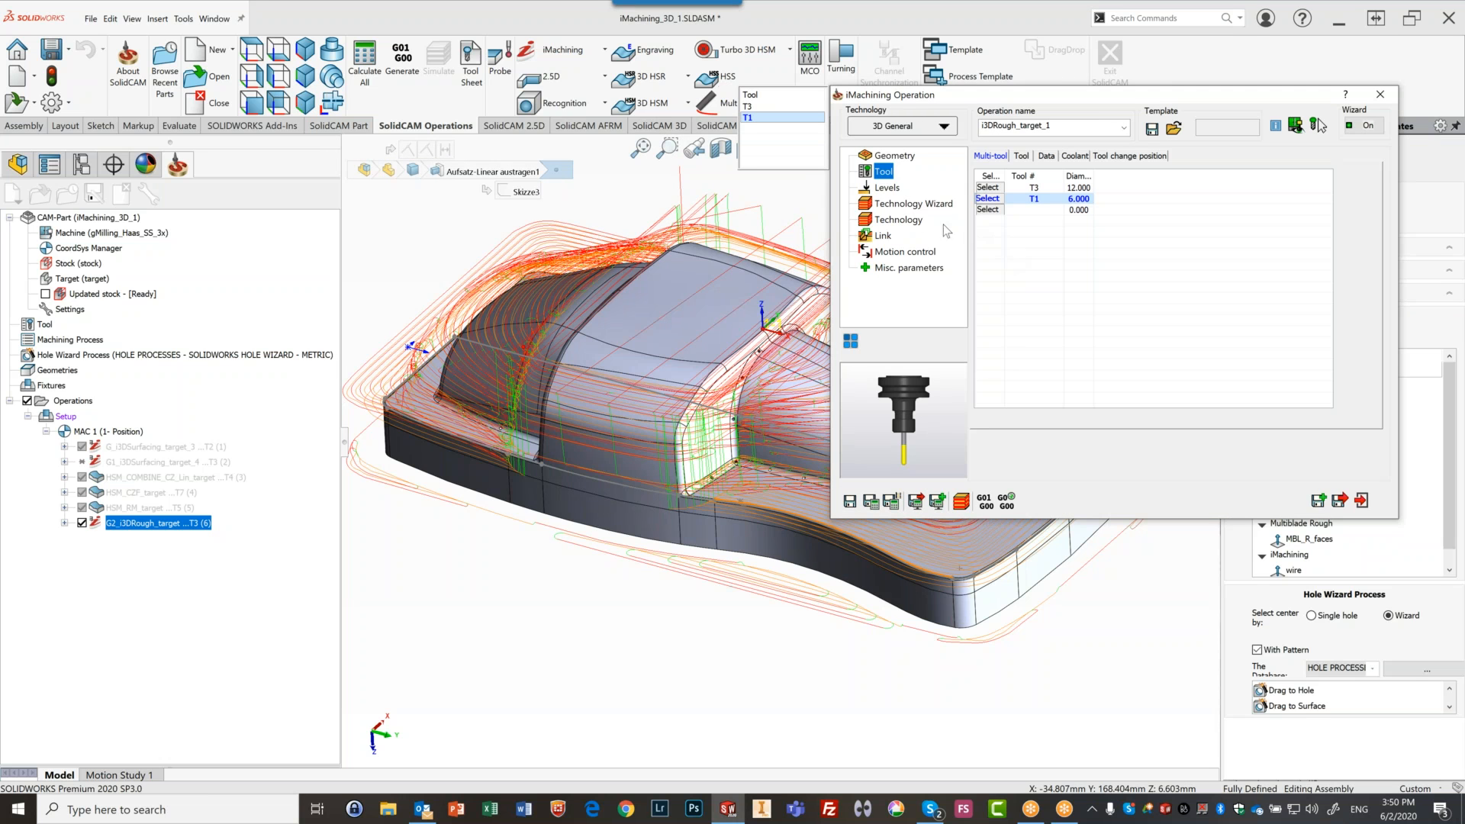
Set the rest rough scallop to 0.5 for tool T1, and save and calculate the operation
{"action": "left_click", "coordinate": [889, 193]}
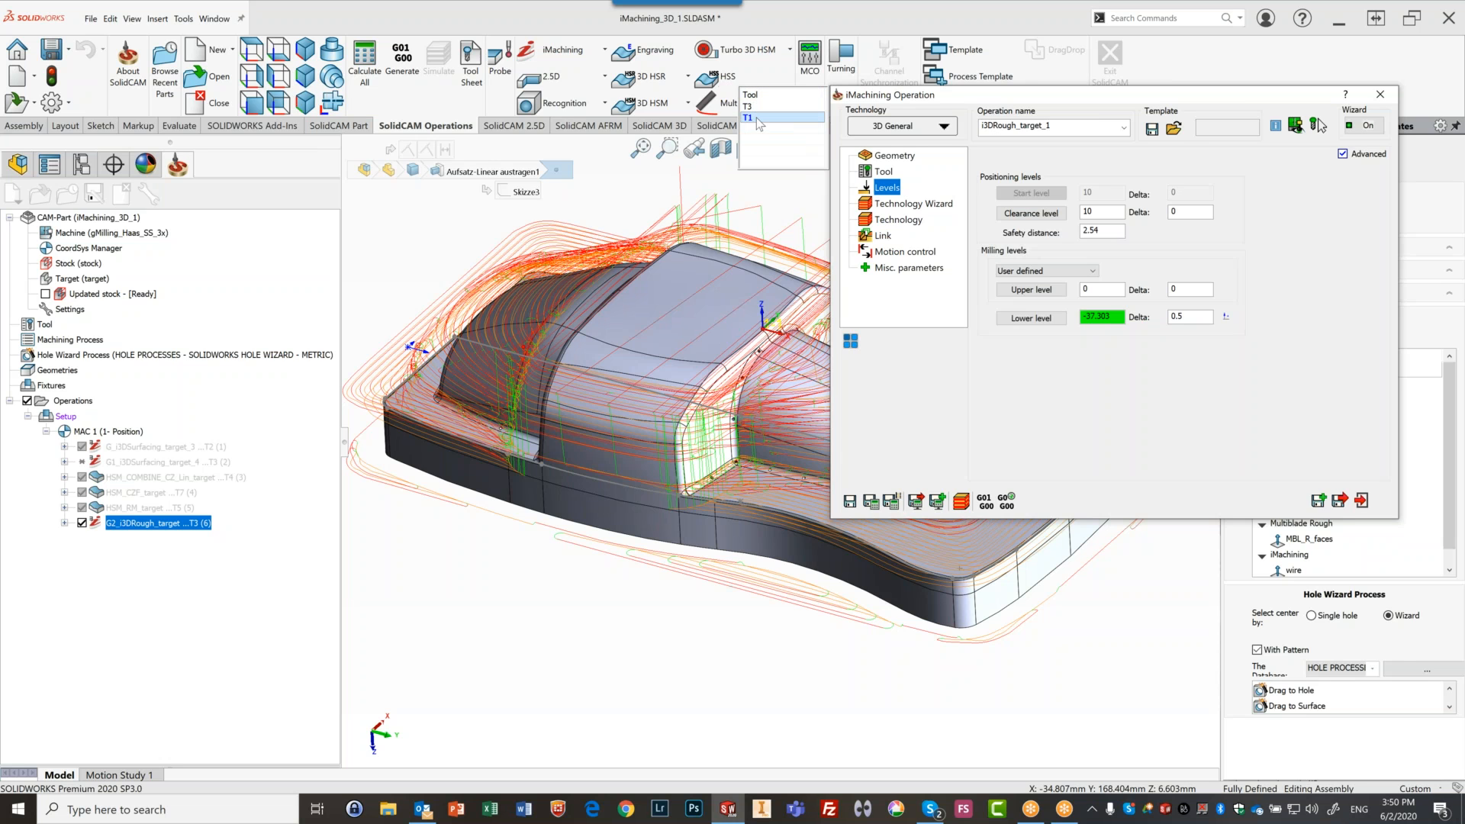
{"action": "left_click", "coordinate": [898, 221]}
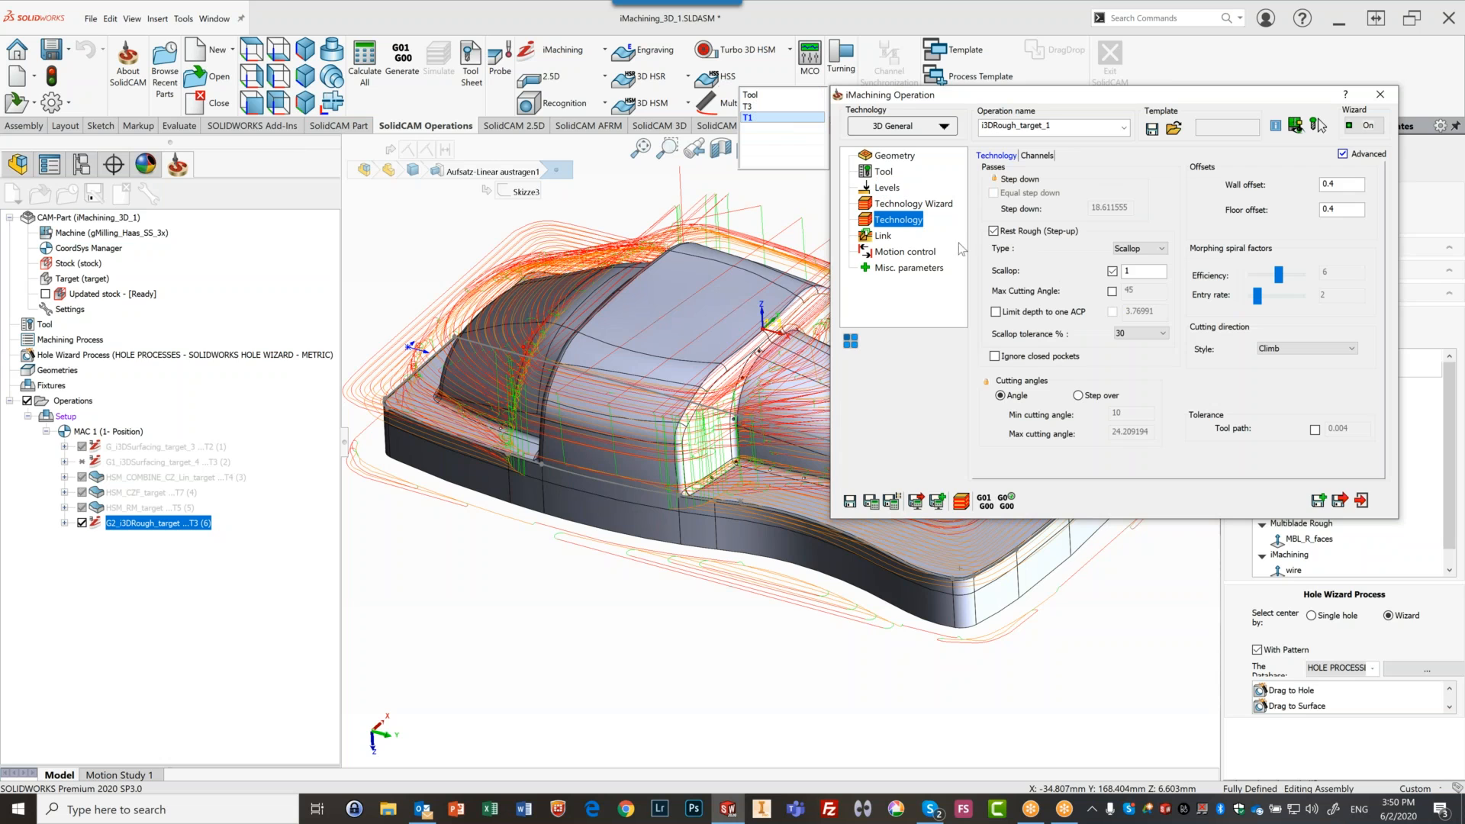
{"action": "left_click", "coordinate": [1130, 272]}
{"action": "double_click", "coordinate": [1131, 273]}
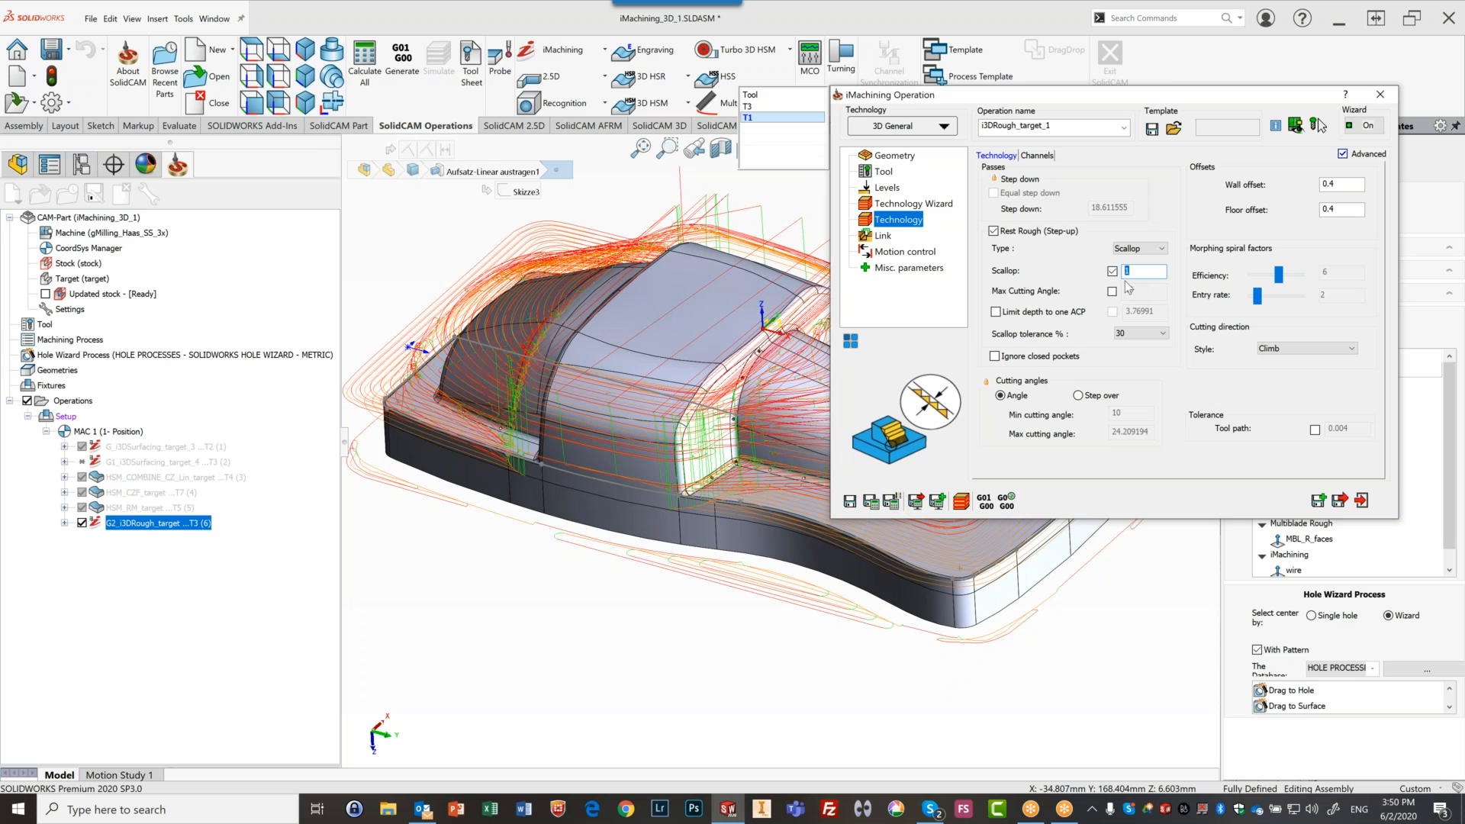
{"action": "type", "text": ".5"}
{"action": "left_click", "coordinate": [874, 502]}
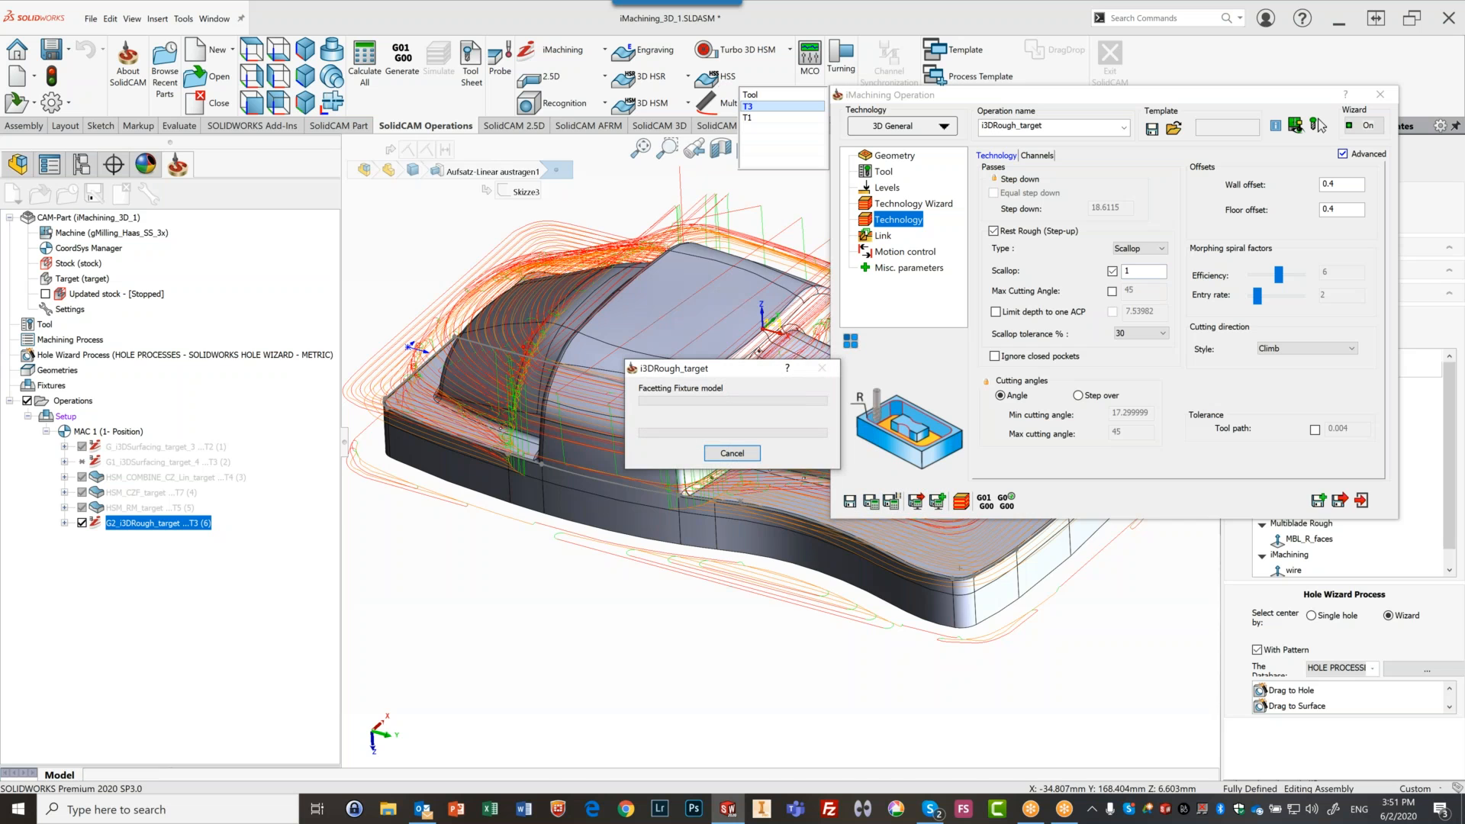
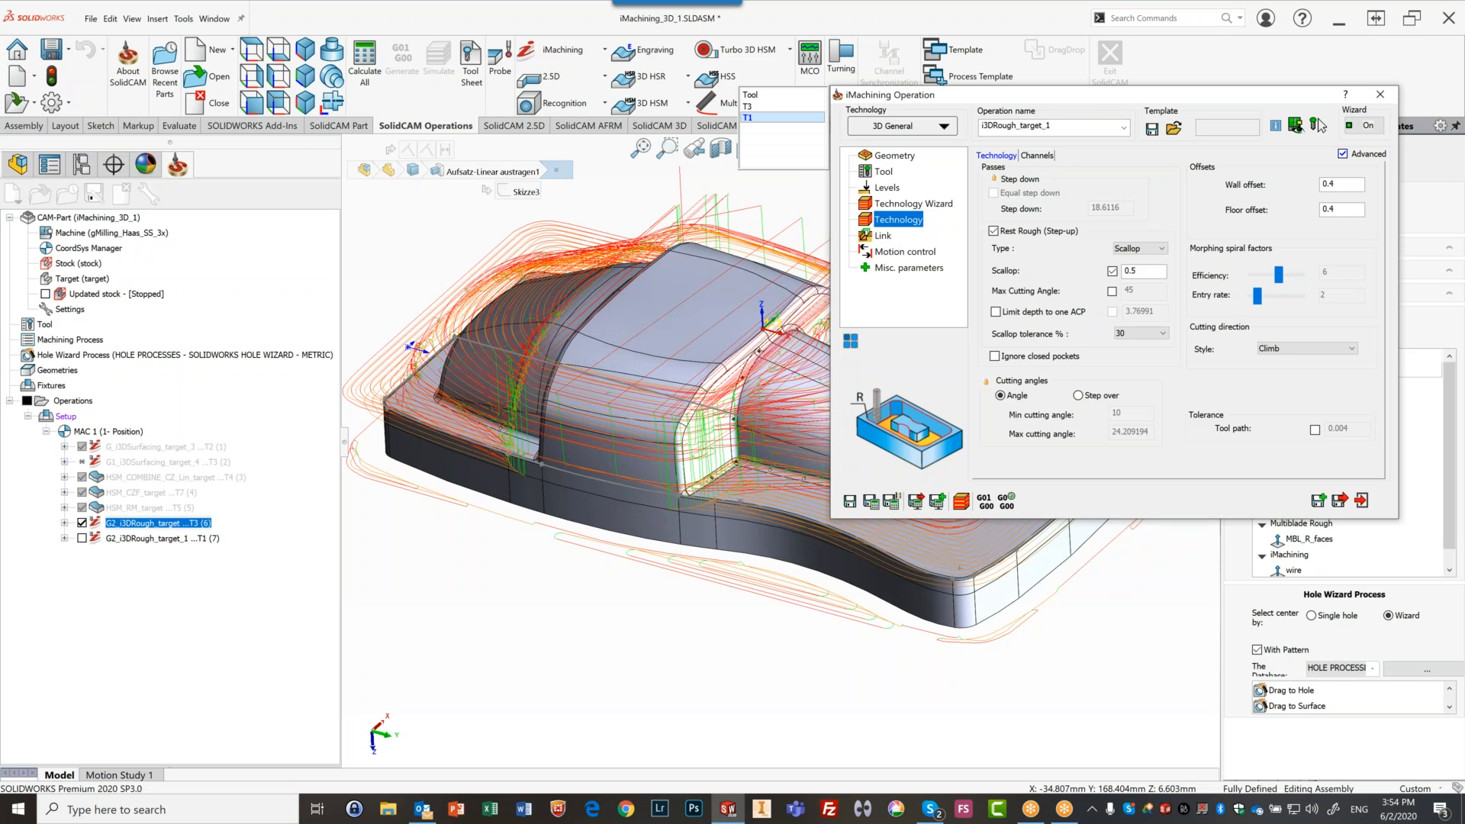
Hide the T3 roughing toolpath and examine the T1 rest roughing toolpath on the part
{"action": "left_click", "coordinate": [1318, 125]}
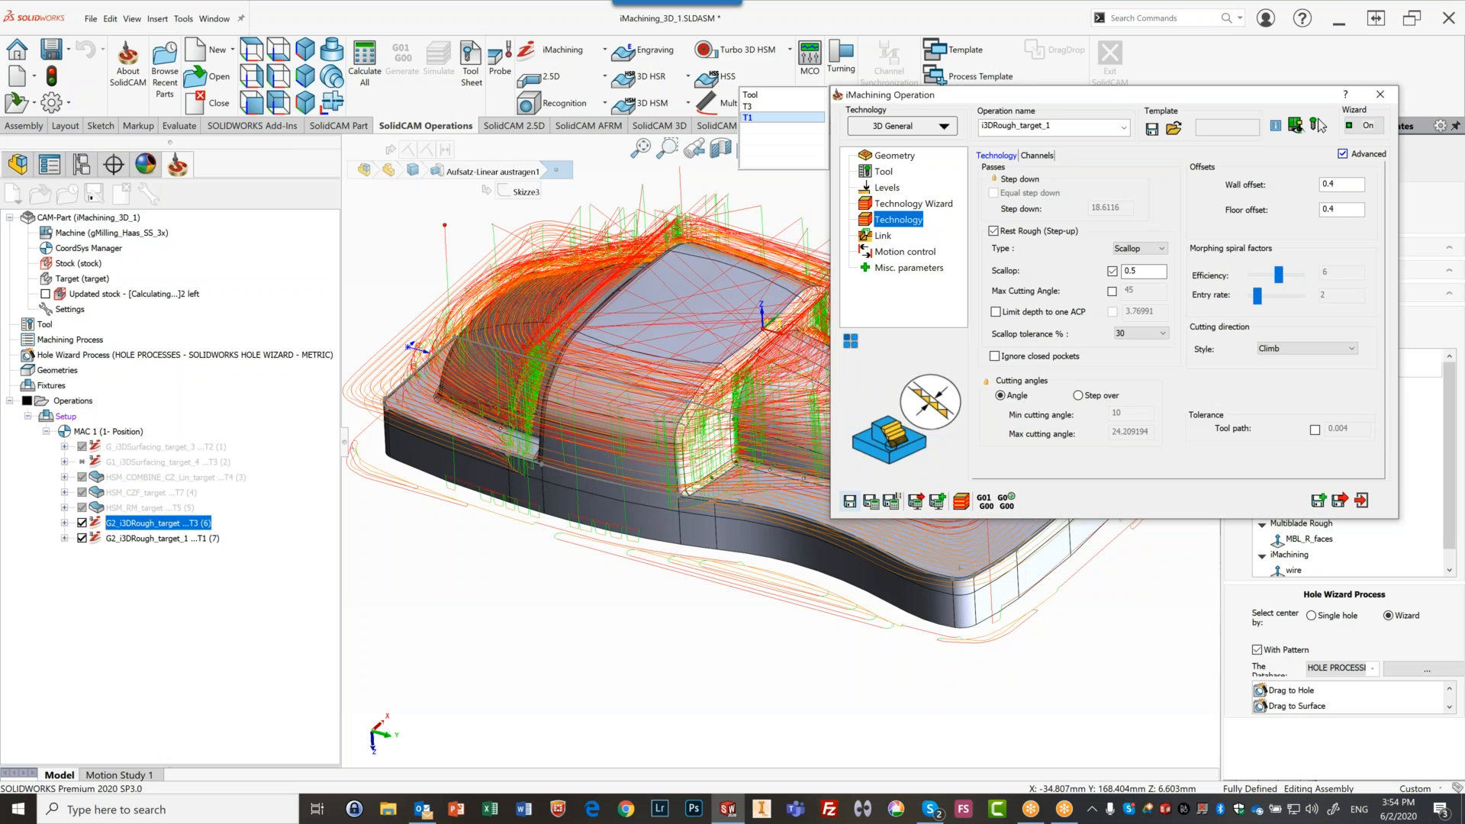
{"action": "left_click", "coordinate": [82, 523]}
{"action": "middle_click_drag", "start_coordinate": [765, 519], "coordinate": [610, 469]}
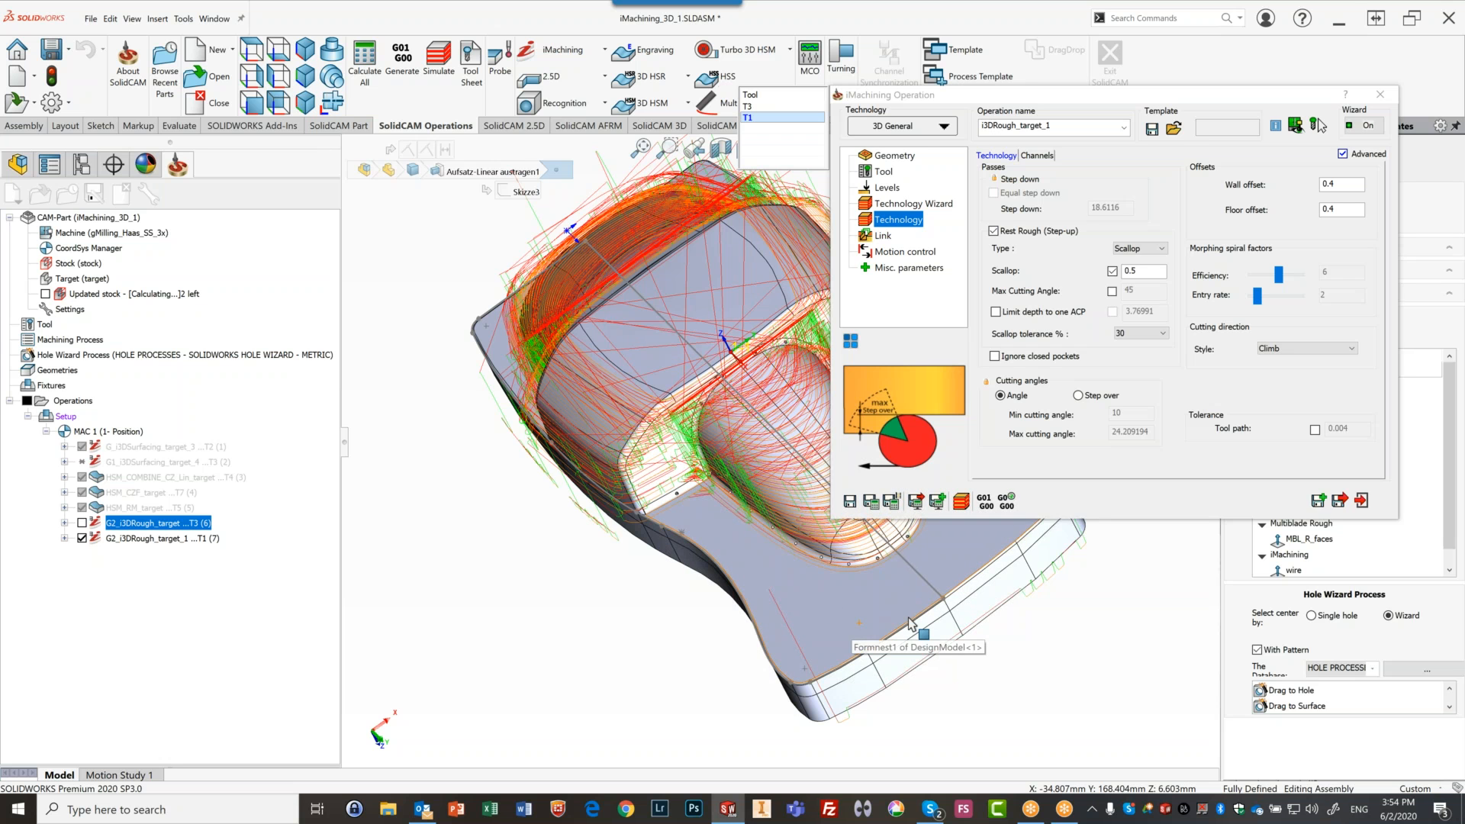
{"action": "middle_click_drag", "start_coordinate": [850, 620], "coordinate": [868, 577]}
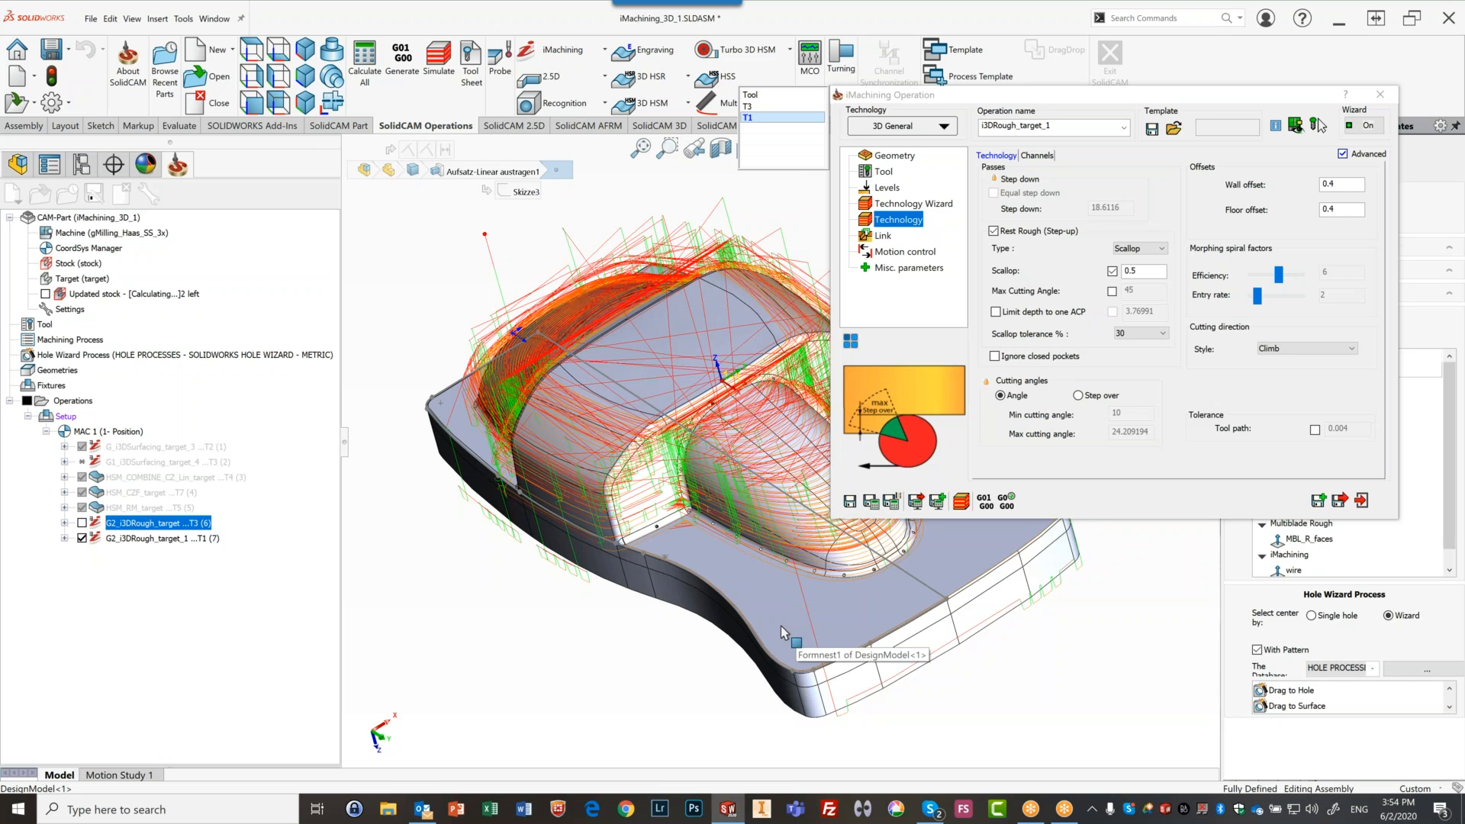
Start the SolidVerify simulation and advance it to the end of the T3 roughing, ready for the T1 rest roughing
{"action": "left_click", "coordinate": [963, 503]}
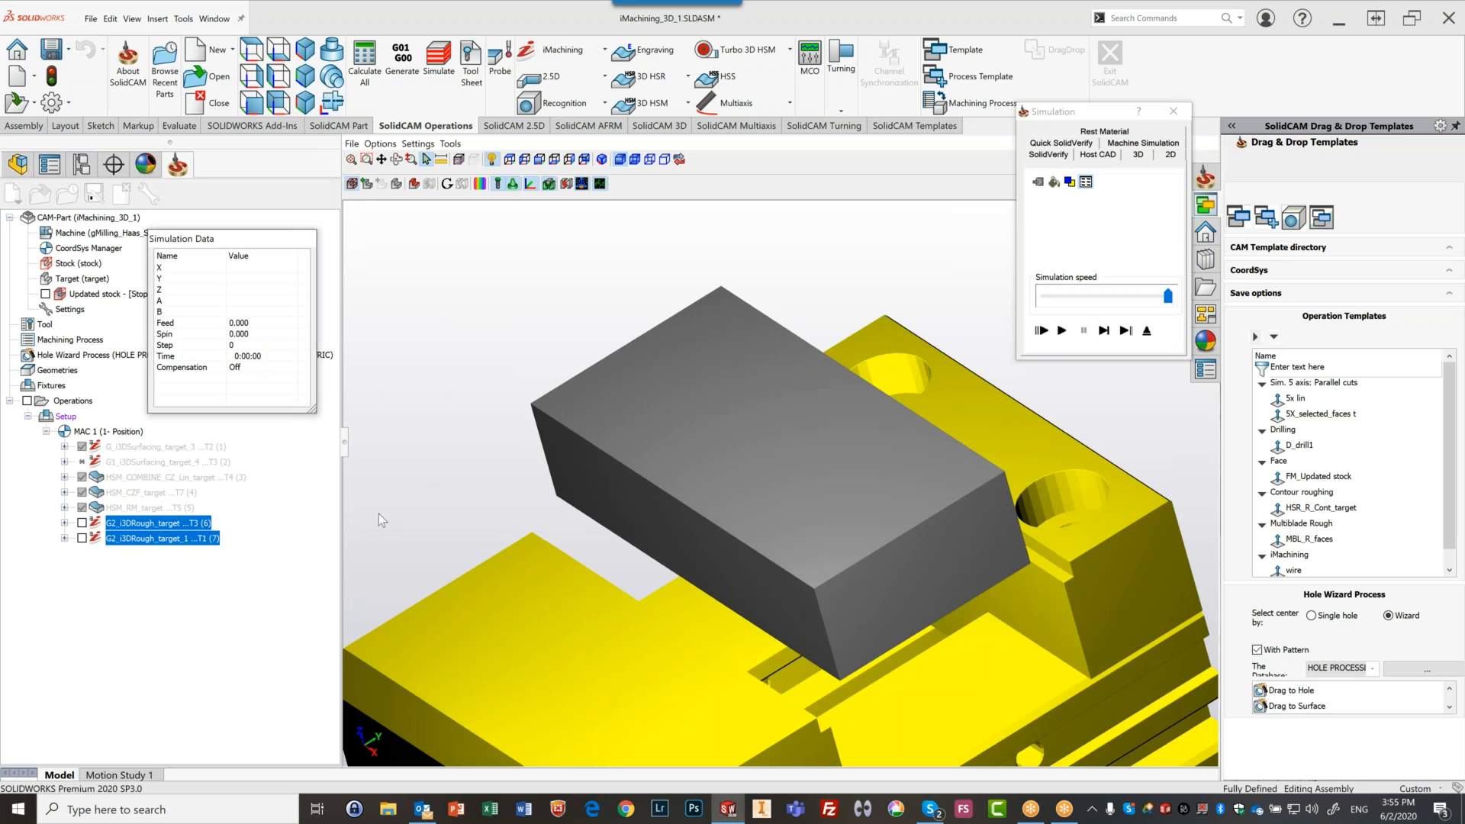
{"action": "left_click", "coordinate": [187, 526], "text": "ctrl"}
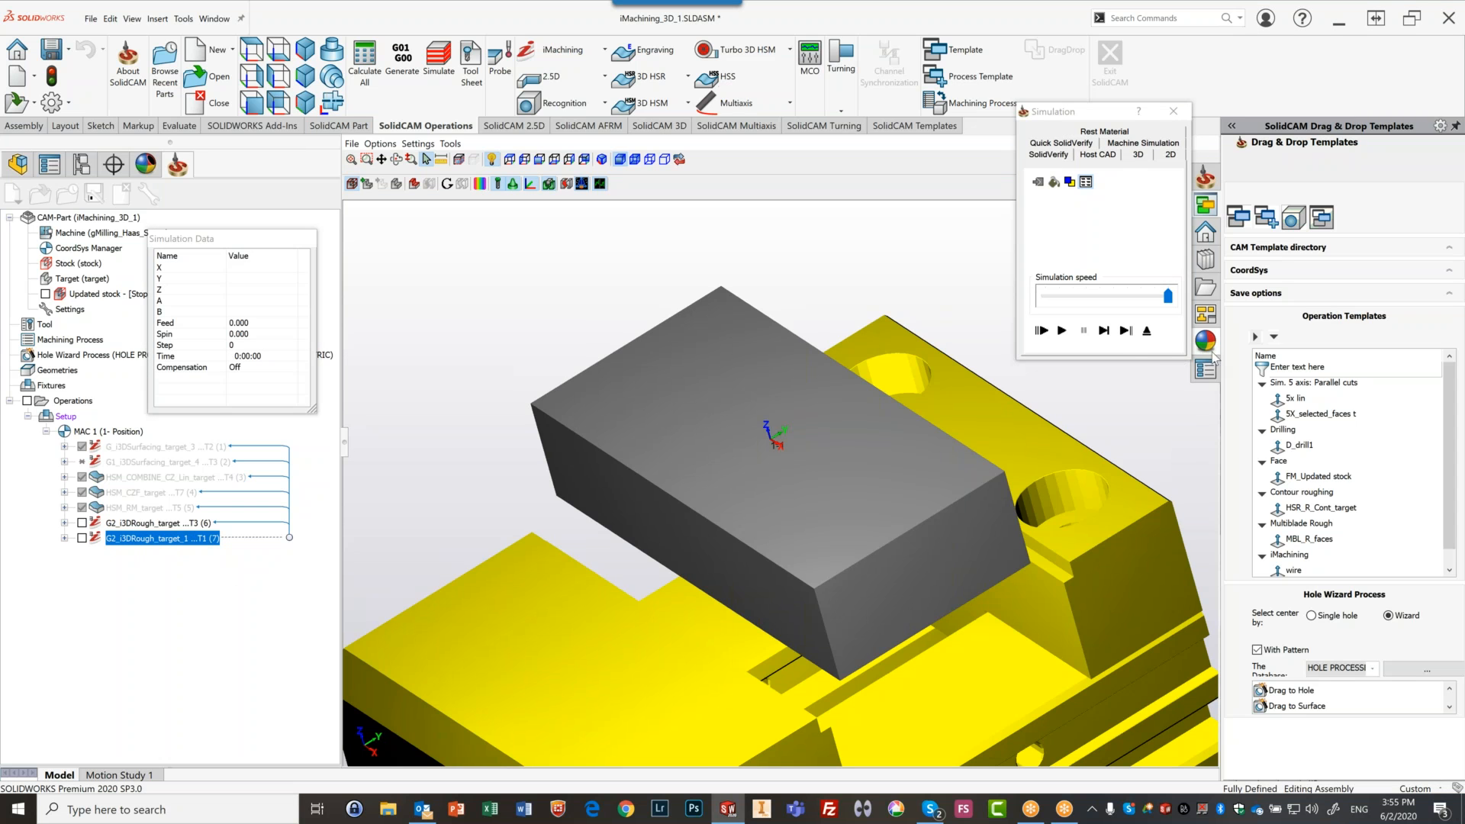
{"action": "left_click", "coordinate": [1105, 334]}
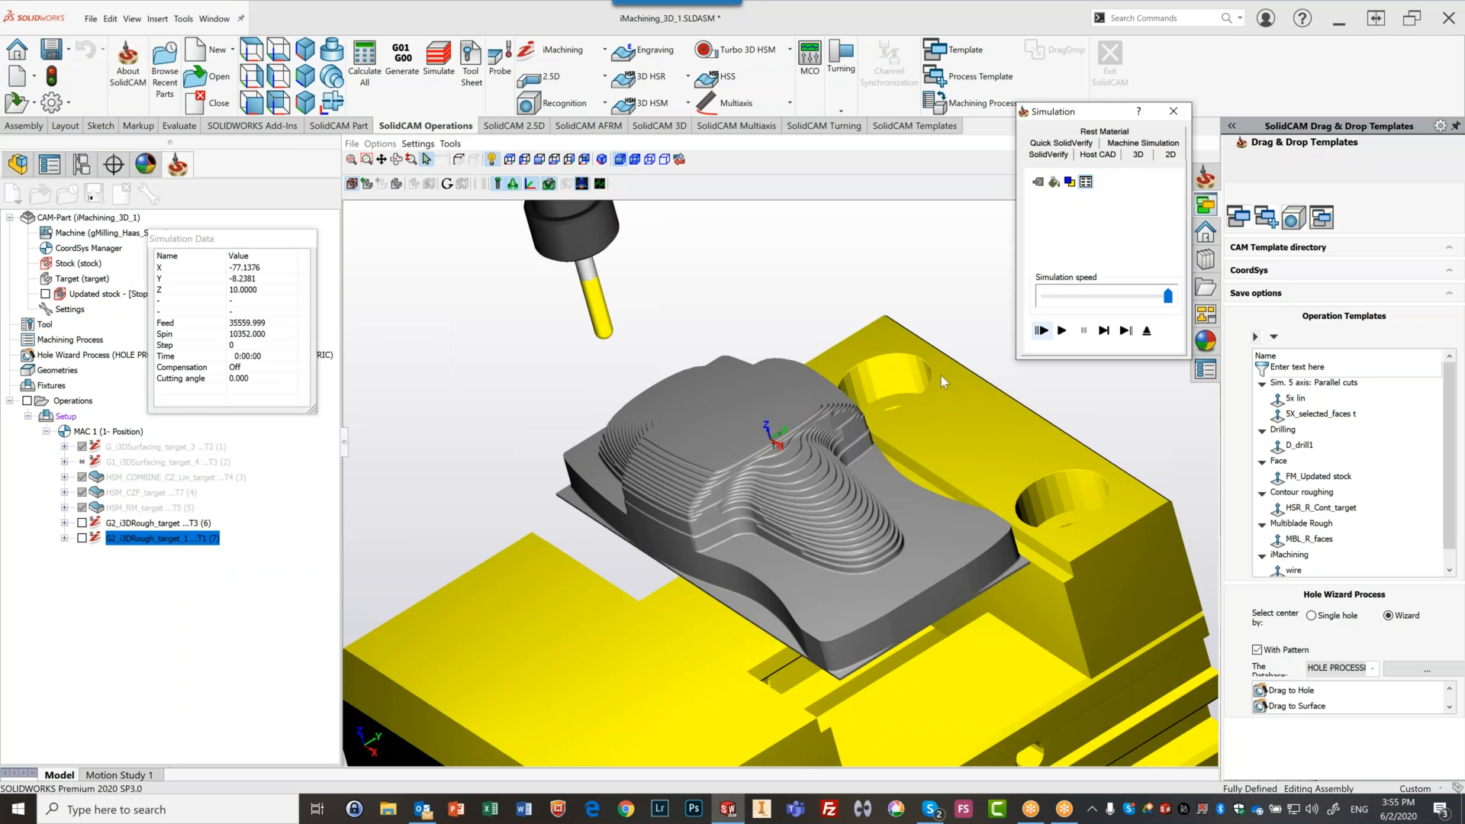
{"action": "mouse_move", "coordinate": [790, 483]}
{"action": "middle_mouse_down"}
{"action": "mouse_move", "coordinate": [784, 442]}
{"action": "mouse_move", "coordinate": [789, 476]}
{"action": "middle_mouse_up"}
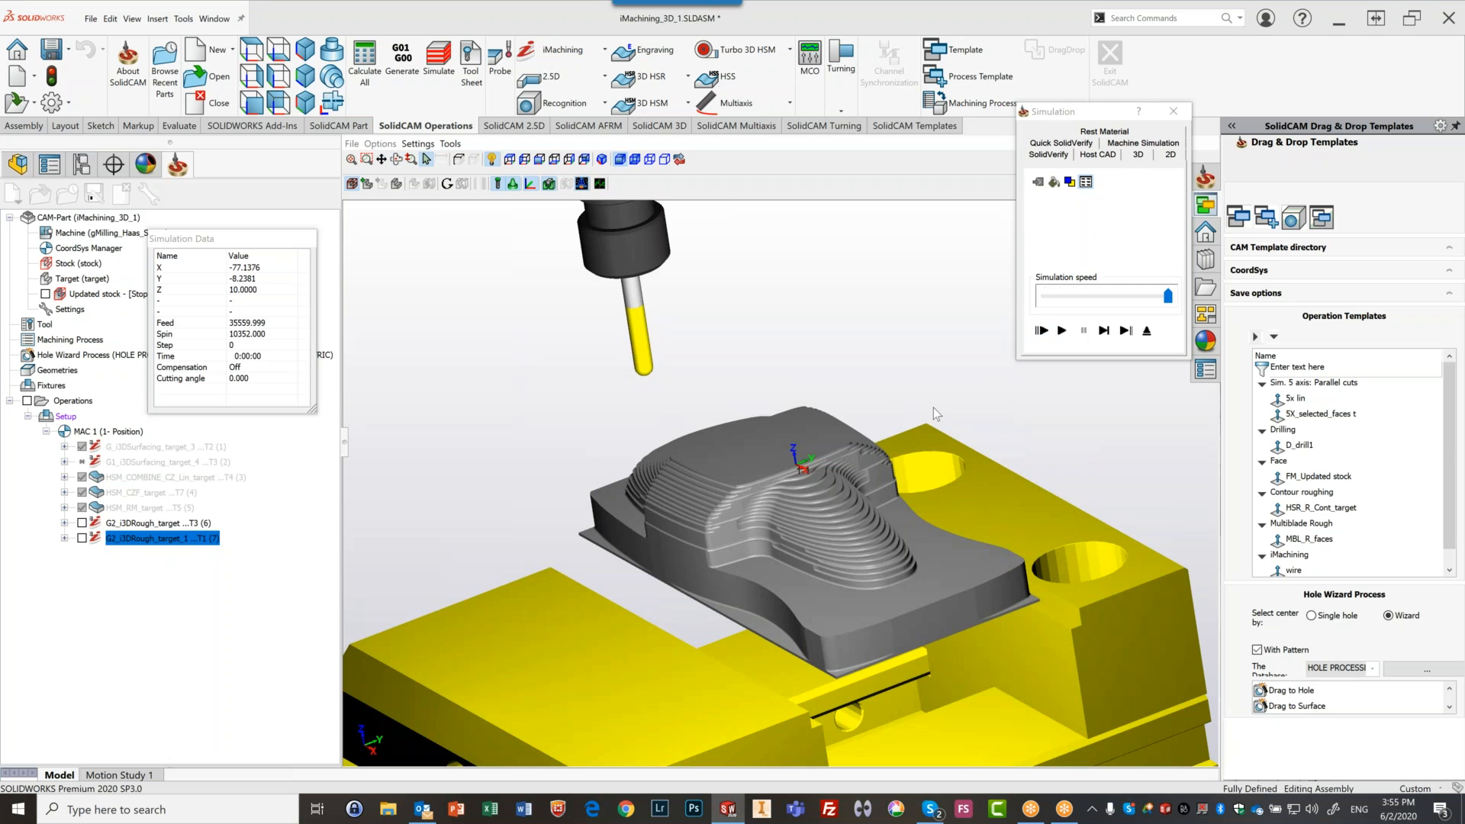
Play the T1 rest roughing simulation, examine the refined steps on the front dome up close, and pause it
{"action": "left_click", "coordinate": [1072, 333]}
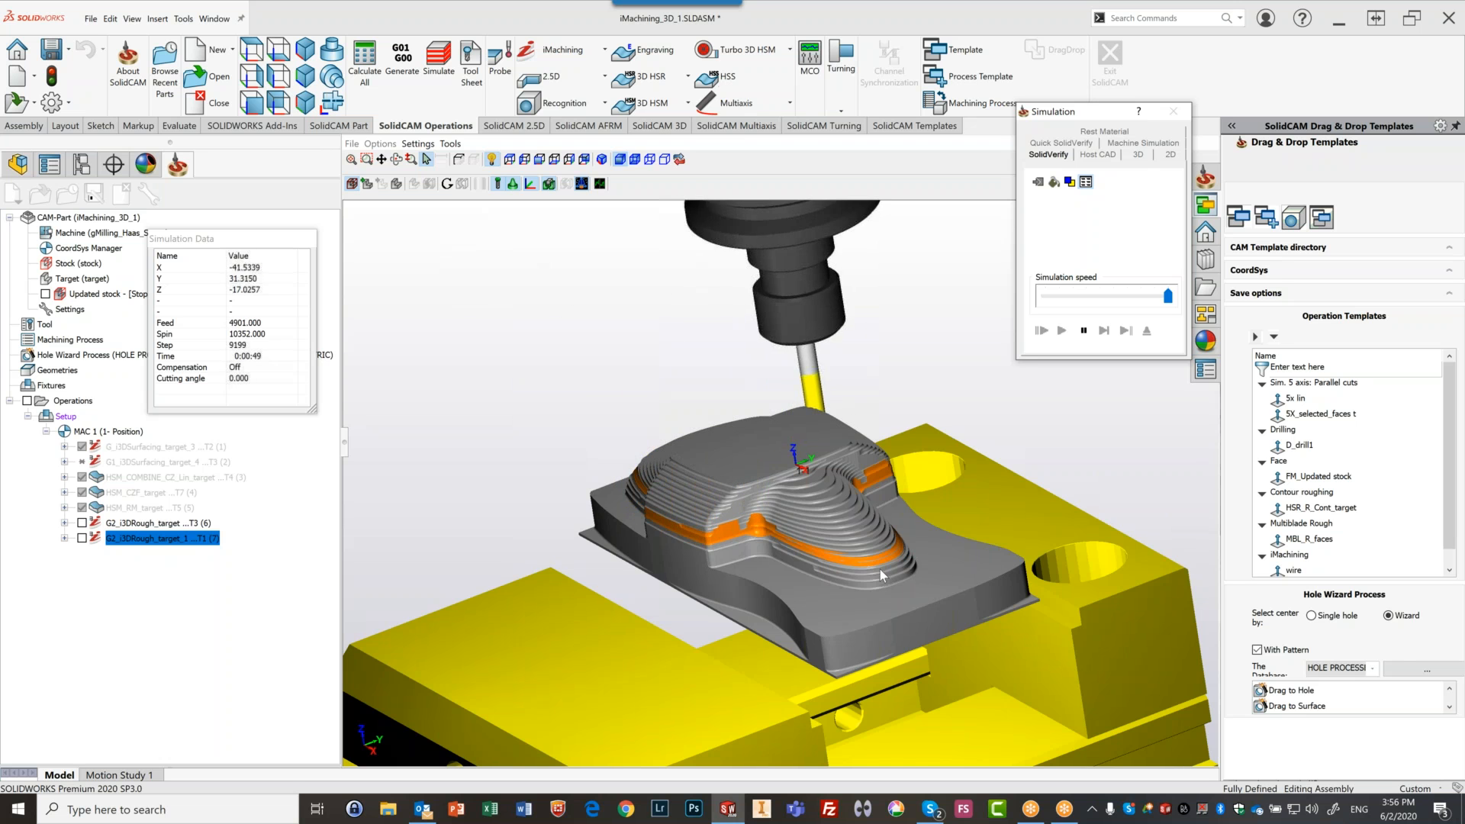
{"action": "scroll", "coordinate": [881, 569], "scroll_direction": "up", "scroll_amount": 3}
{"action": "scroll", "coordinate": [877, 548], "scroll_direction": "up", "scroll_amount": 3}
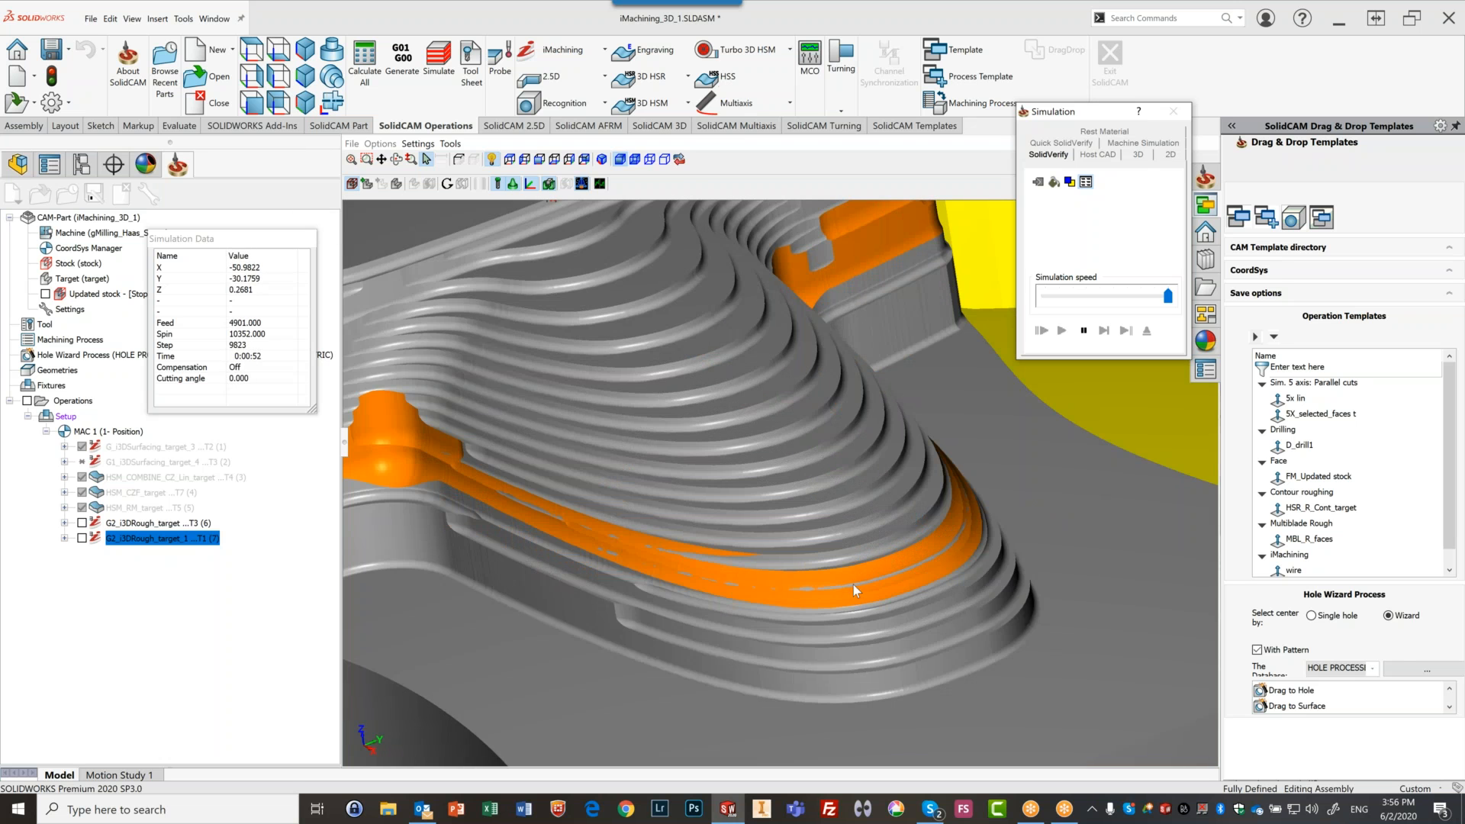
{"action": "scroll", "coordinate": [804, 588], "scroll_direction": "down", "scroll_amount": 5}
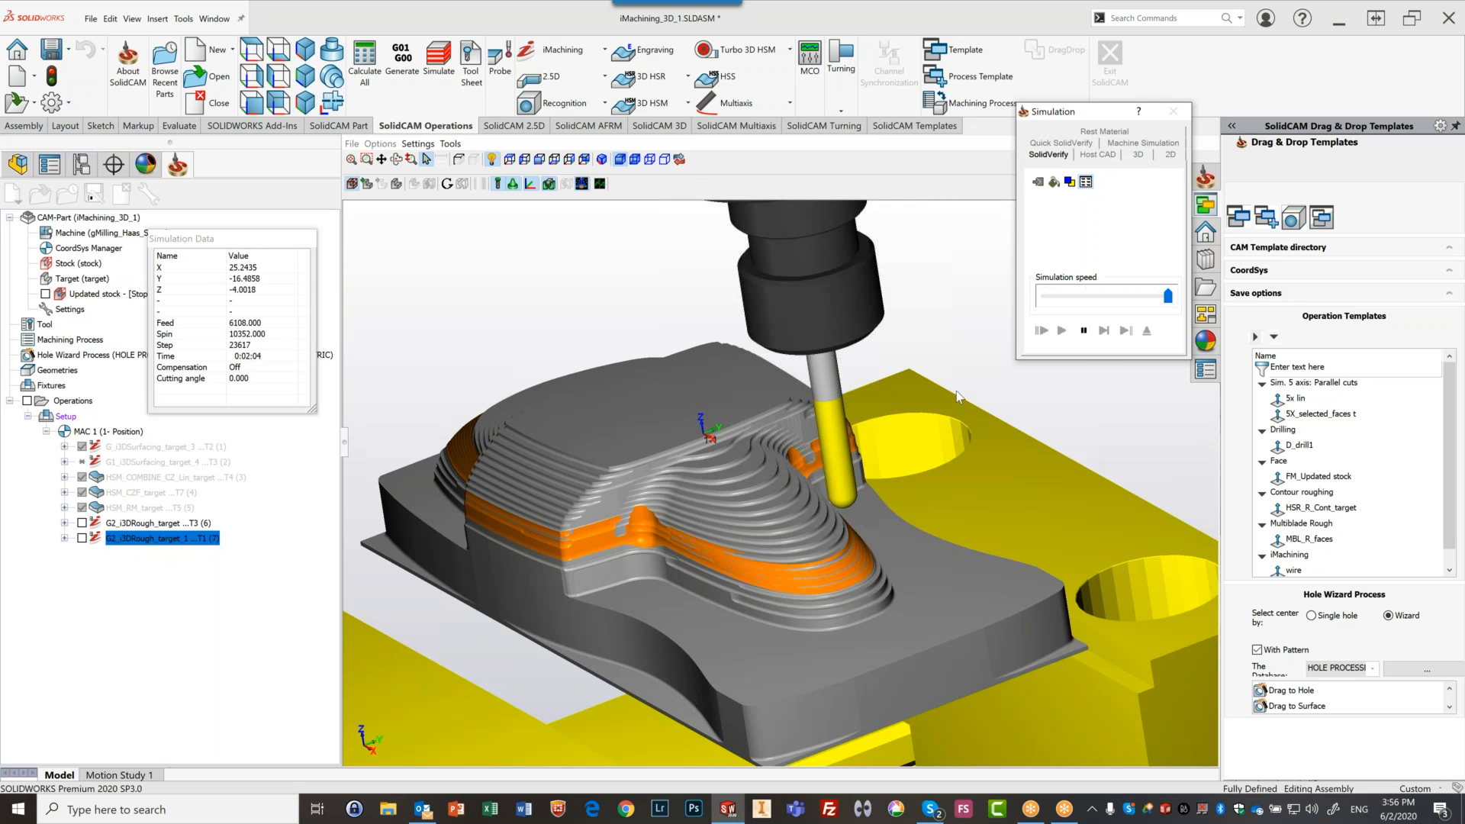
{"action": "left_click", "coordinate": [1087, 335]}
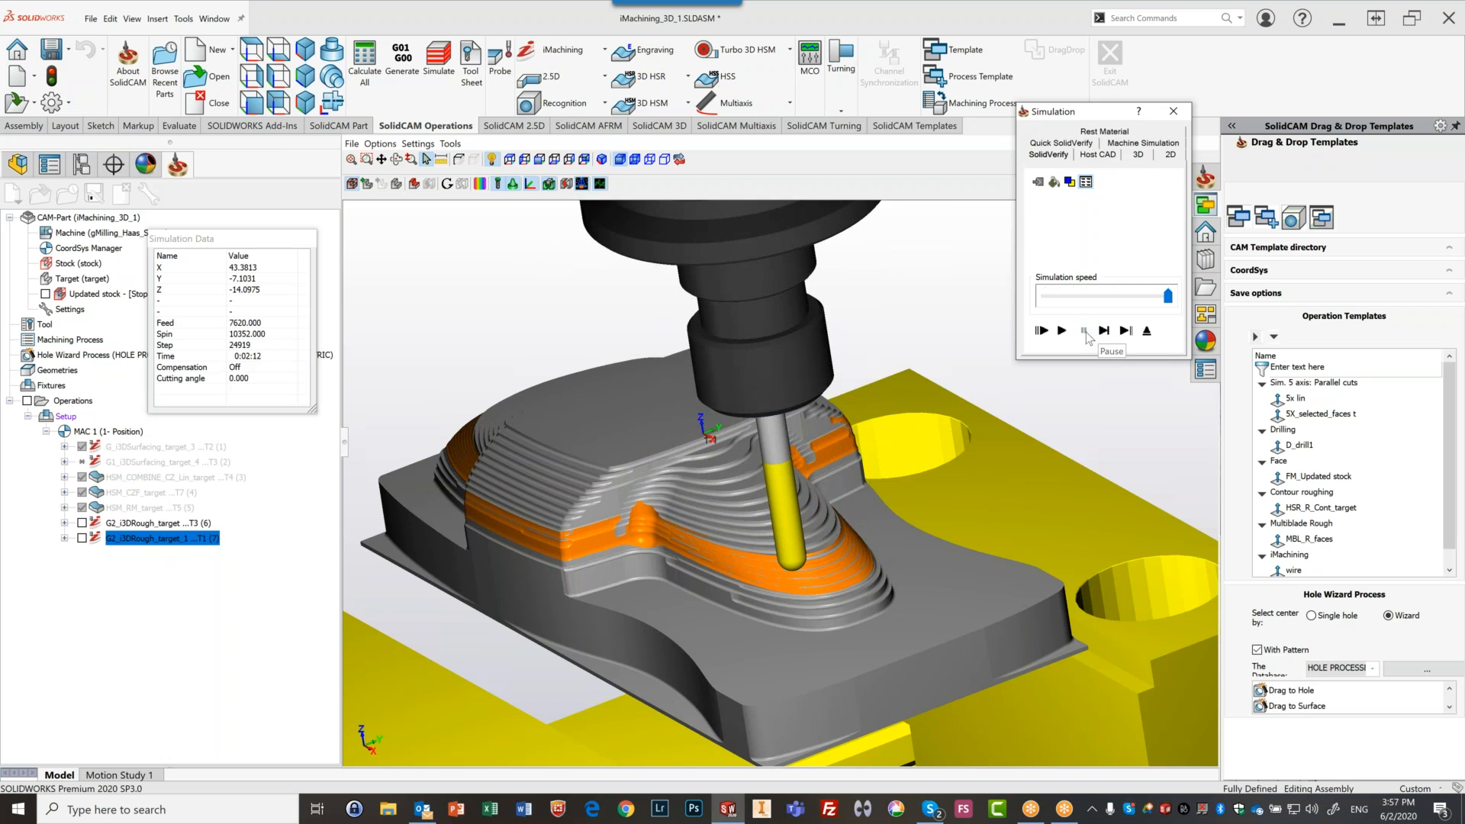
Resume the rest roughing simulation, pause it to inspect the stock, and exit both the simulation and the operation settings
{"action": "left_click", "coordinate": [1040, 331]}
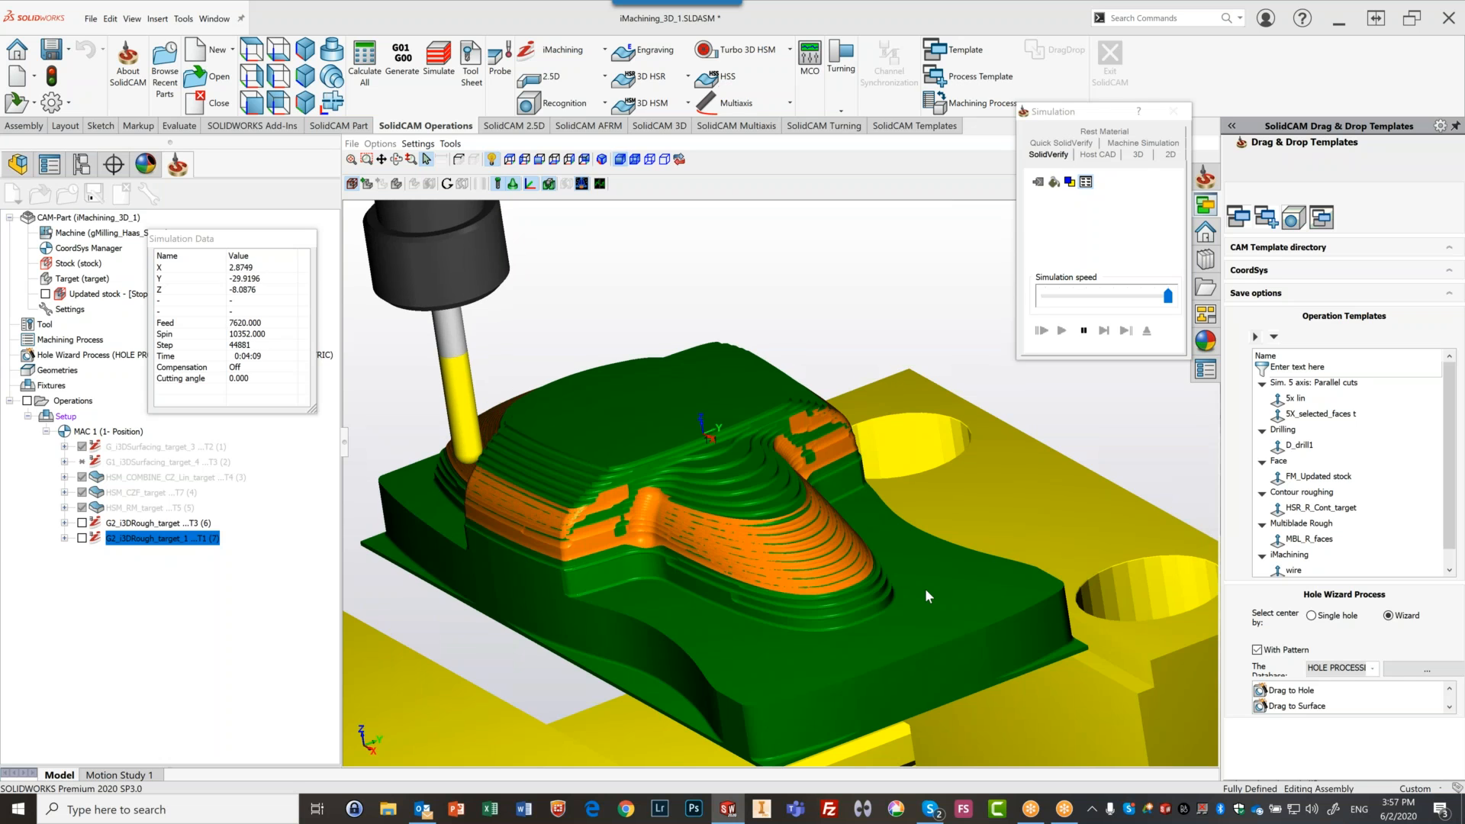
{"action": "left_click", "coordinate": [1084, 333]}
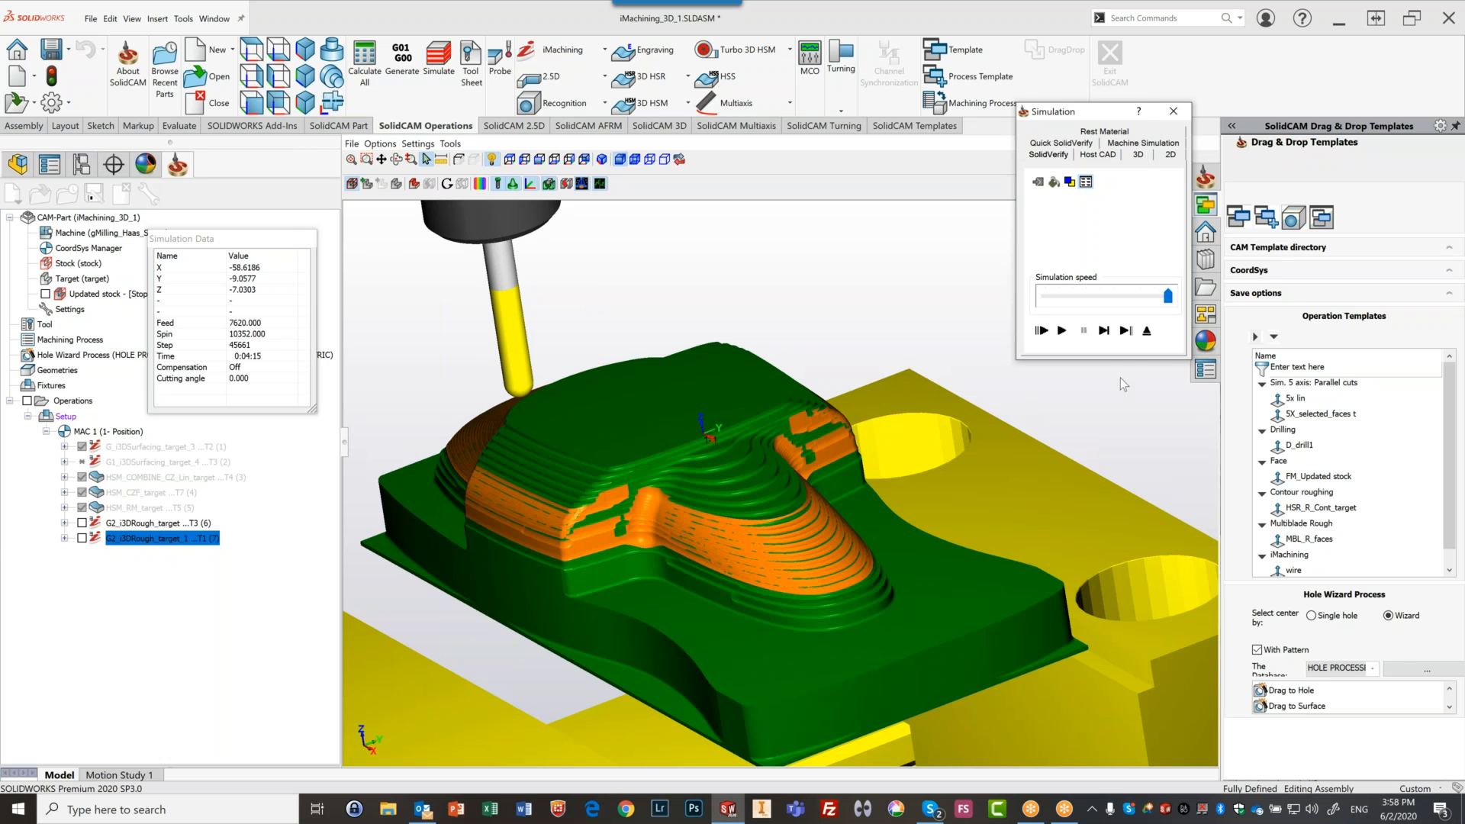
{"action": "left_click", "coordinate": [1147, 332]}
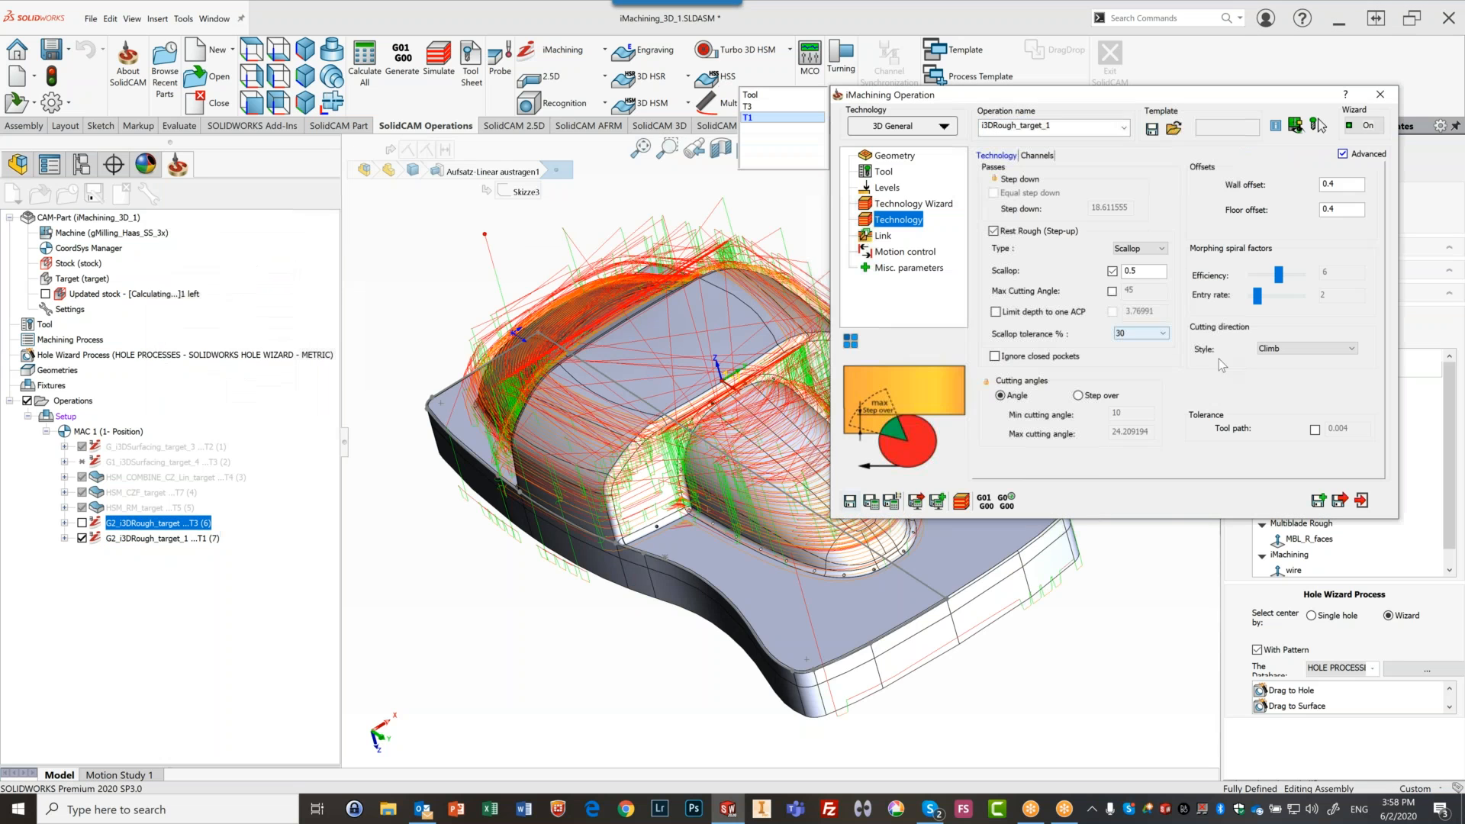
{"action": "left_click", "coordinate": [1361, 500]}
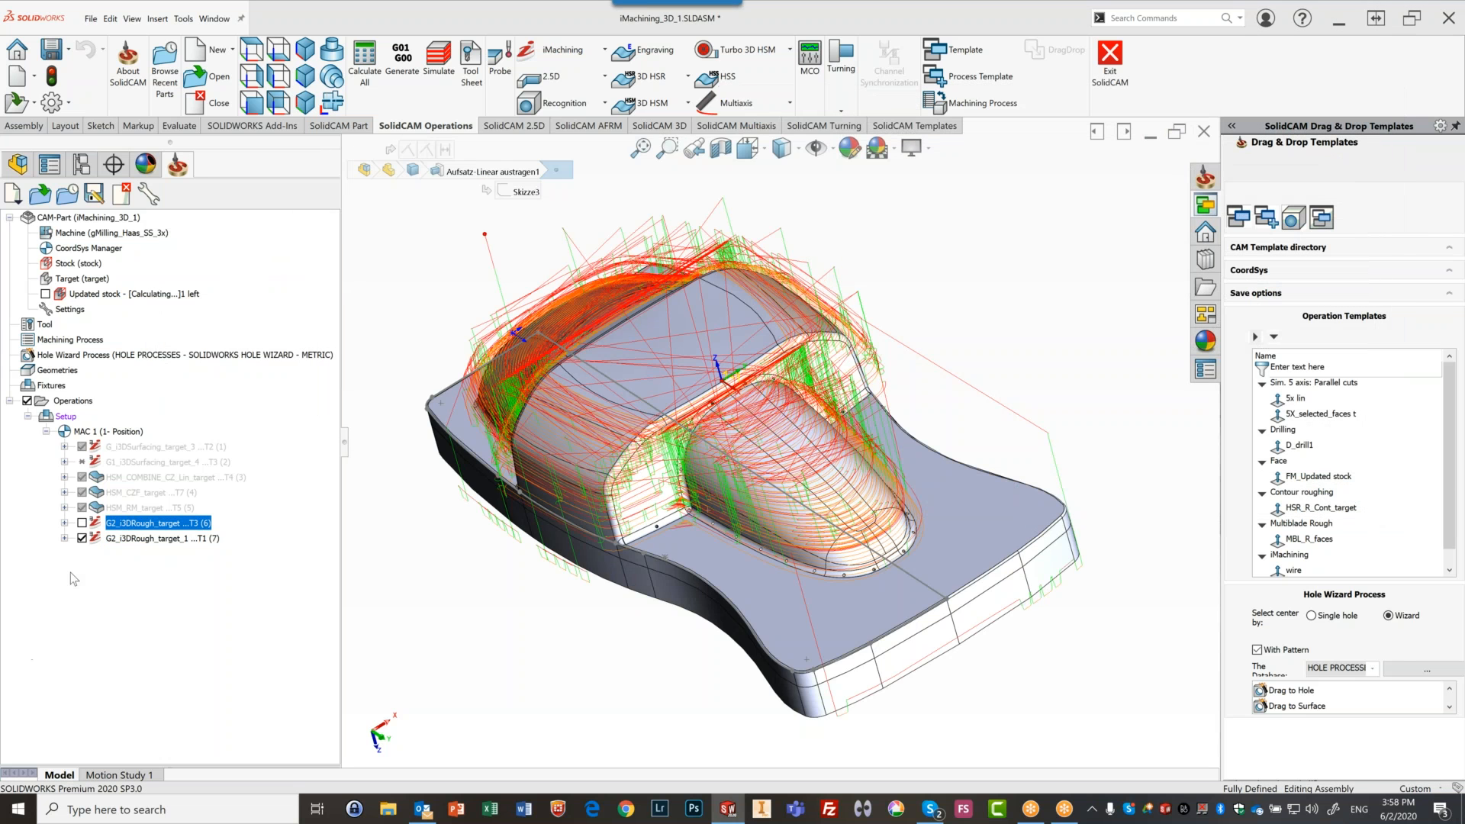
Hide the T1 rest roughing toolpath and load both the T3 and T1 iMachining roughing operations into the SolidCAM Simulator (Beta)
{"action": "left_click", "coordinate": [81, 538]}
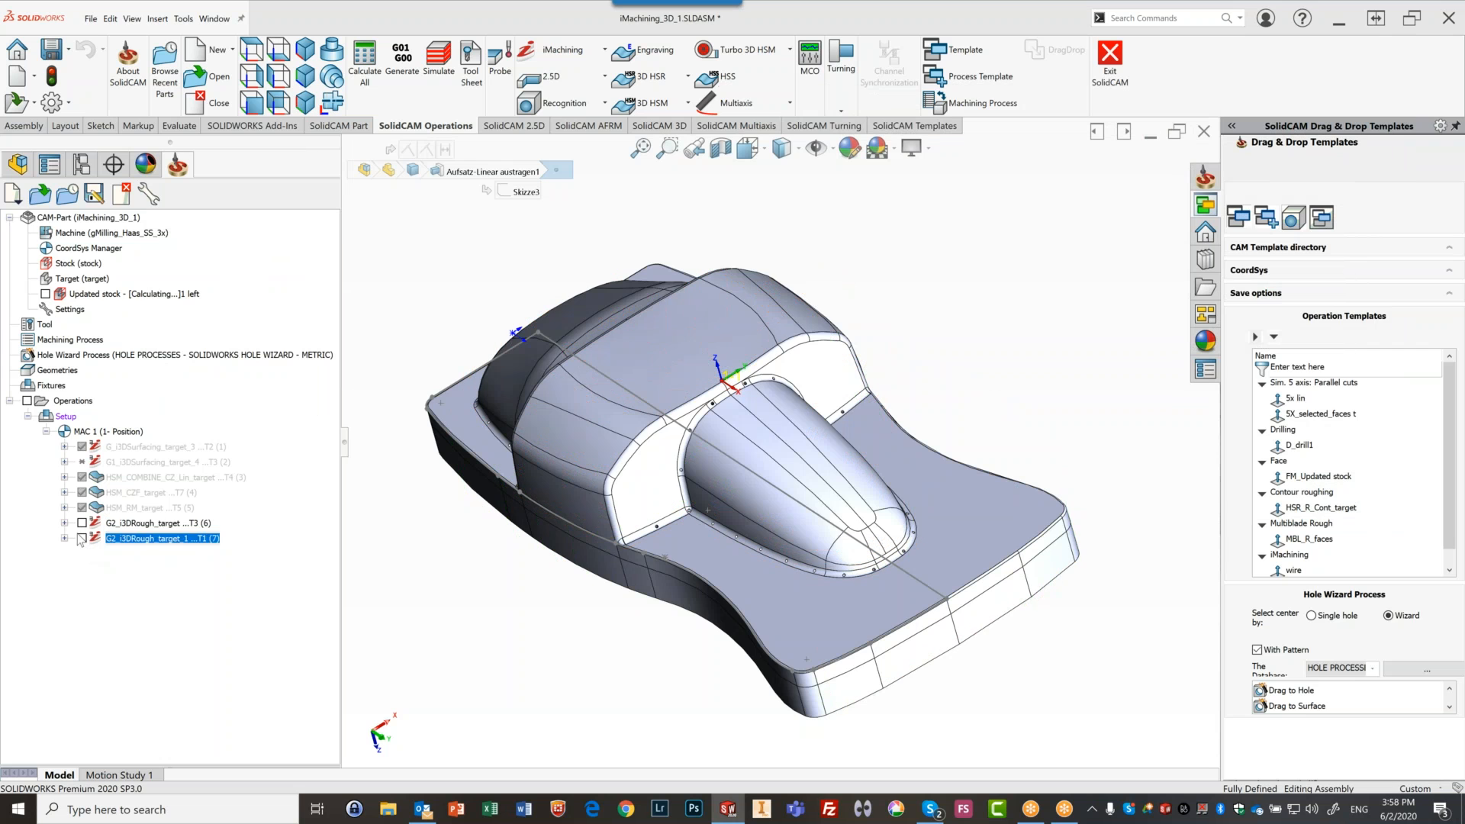
{"action": "left_click", "coordinate": [131, 523]}
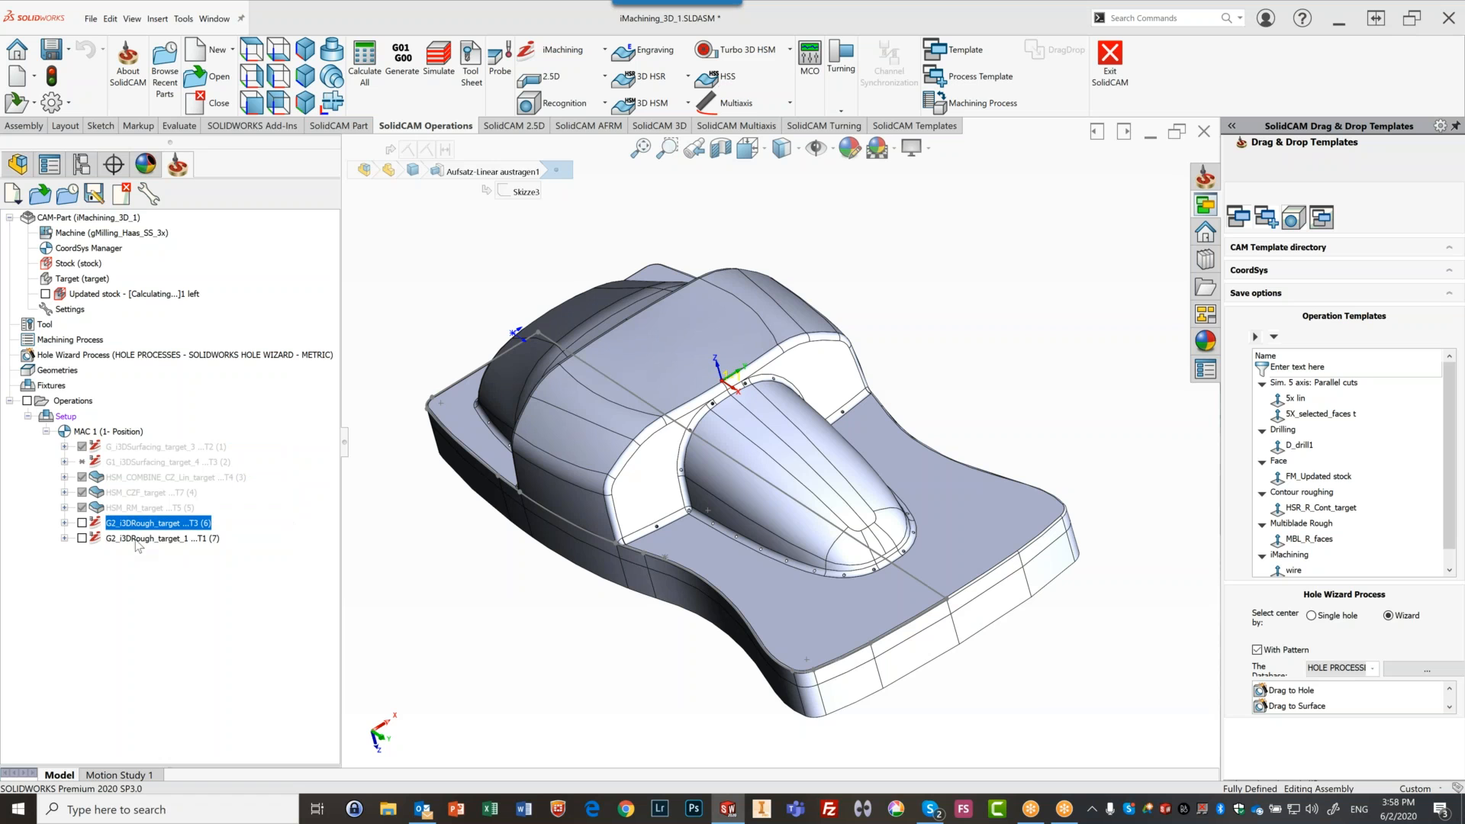
{"action": "left_click", "coordinate": [137, 539], "text": "ctrl"}
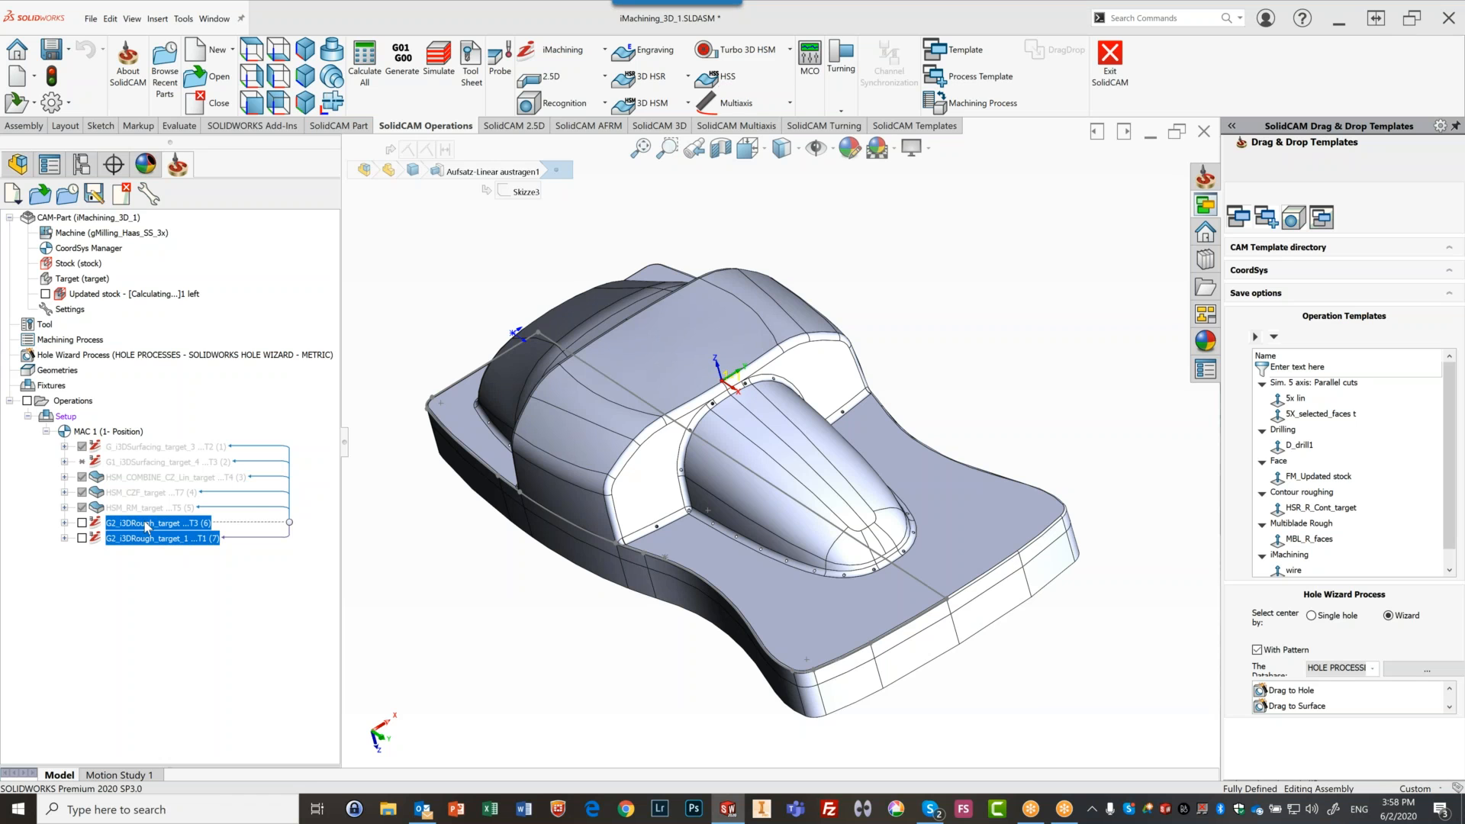
{"action": "right_click", "coordinate": [148, 527]}
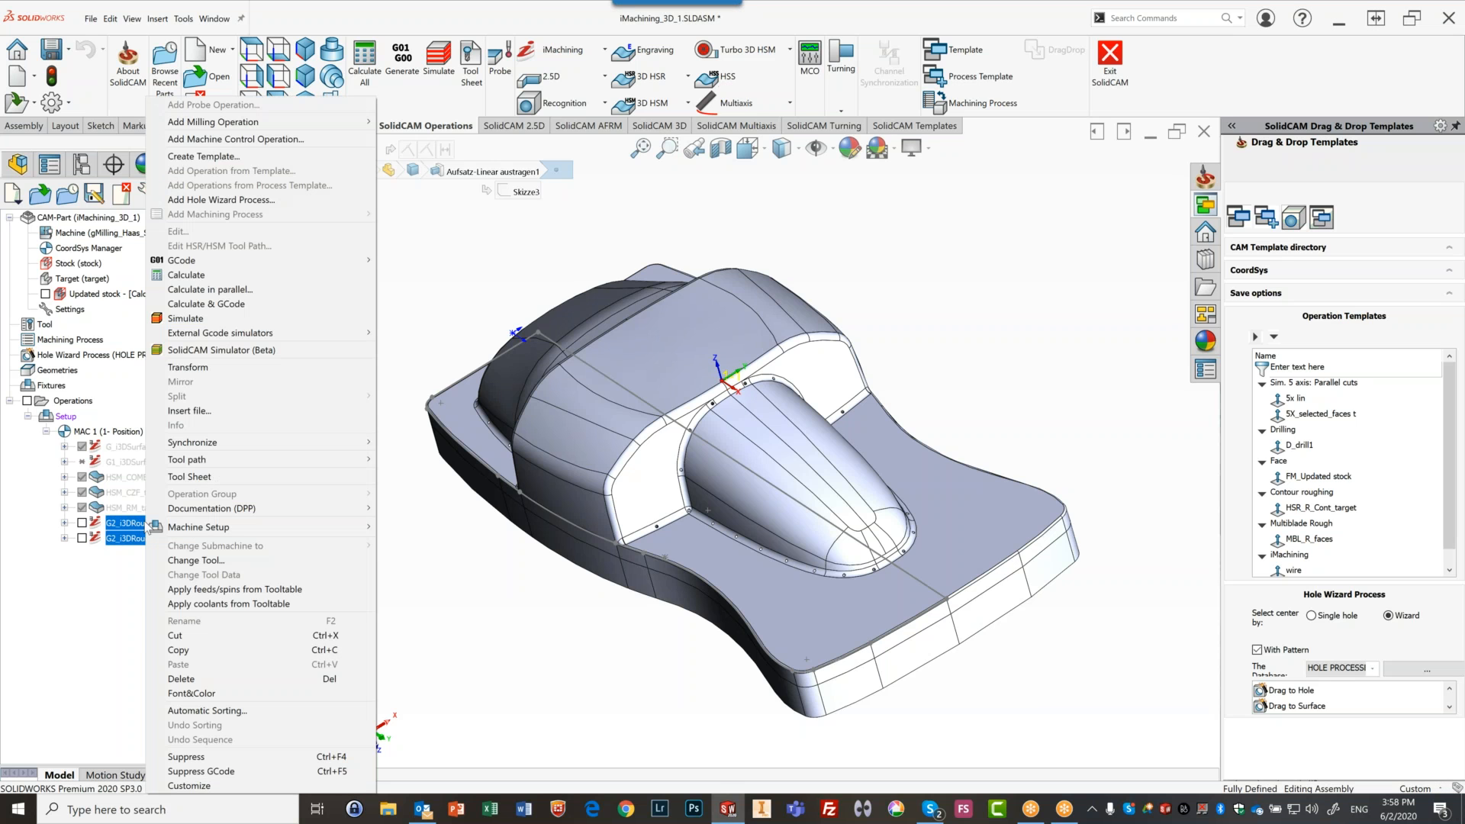
{"action": "key", "text": "Escape"}
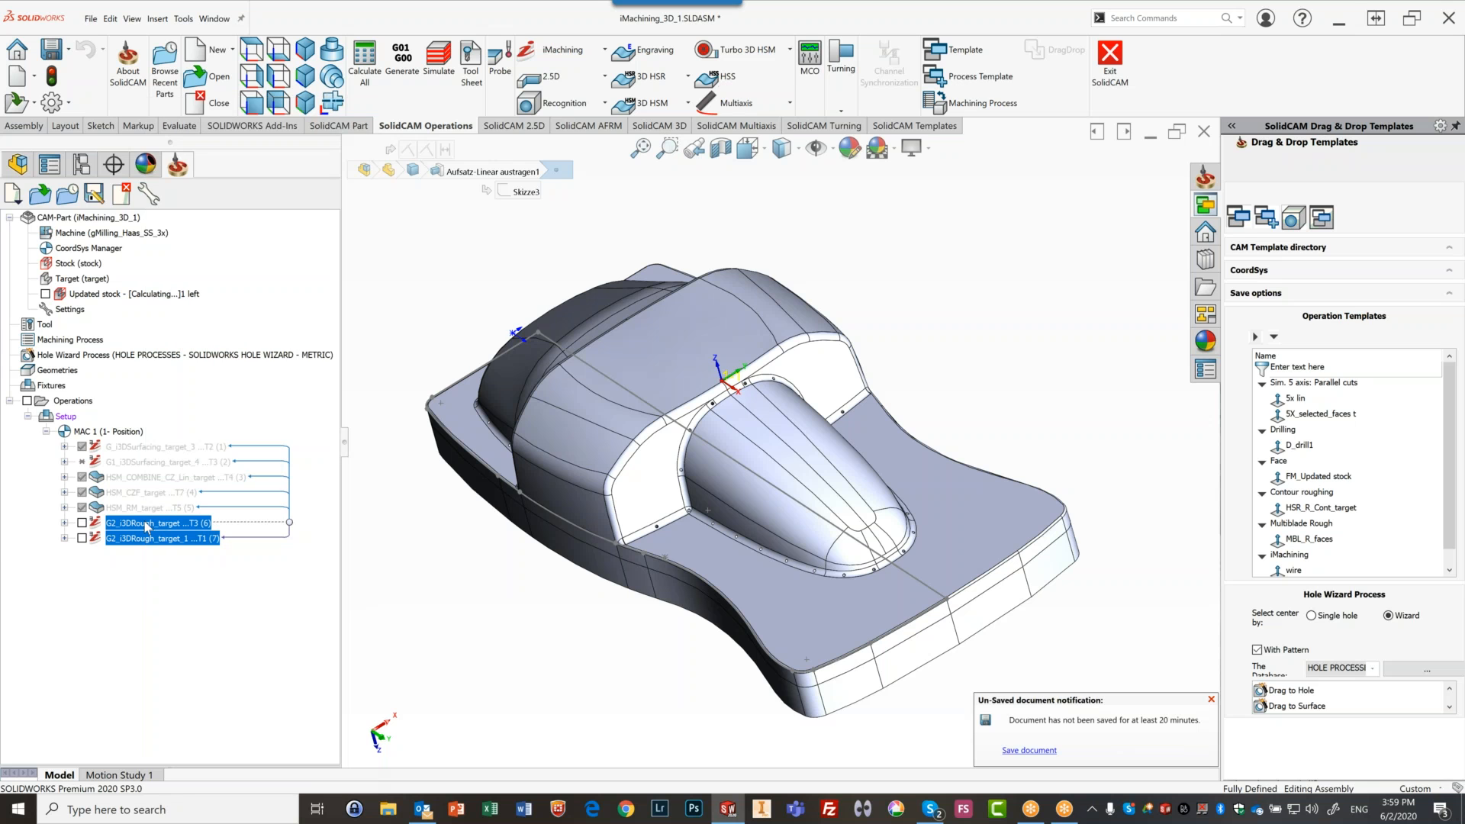
{"action": "right_click", "coordinate": [134, 530]}
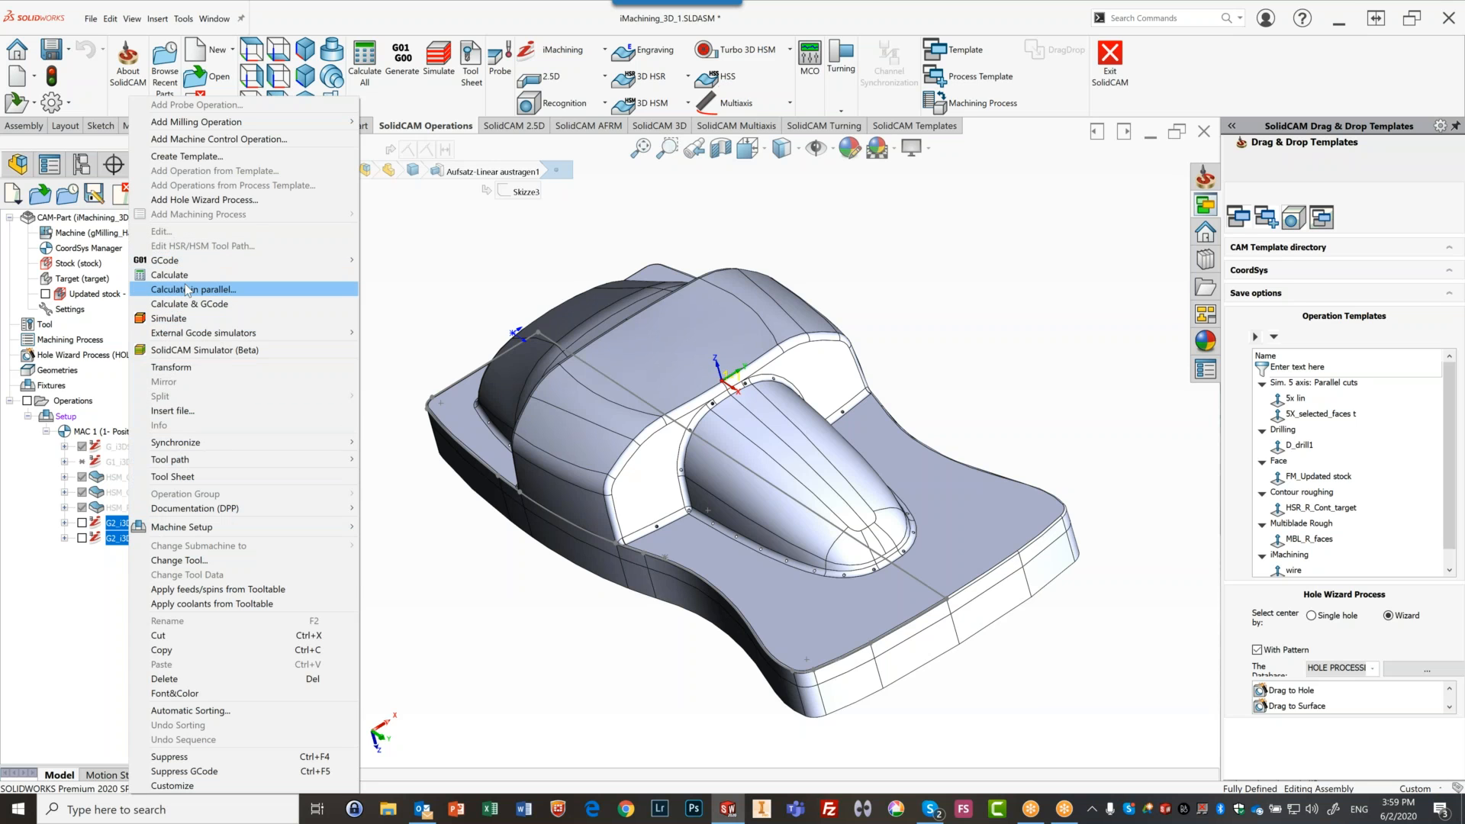
{"action": "left_click", "coordinate": [201, 357]}
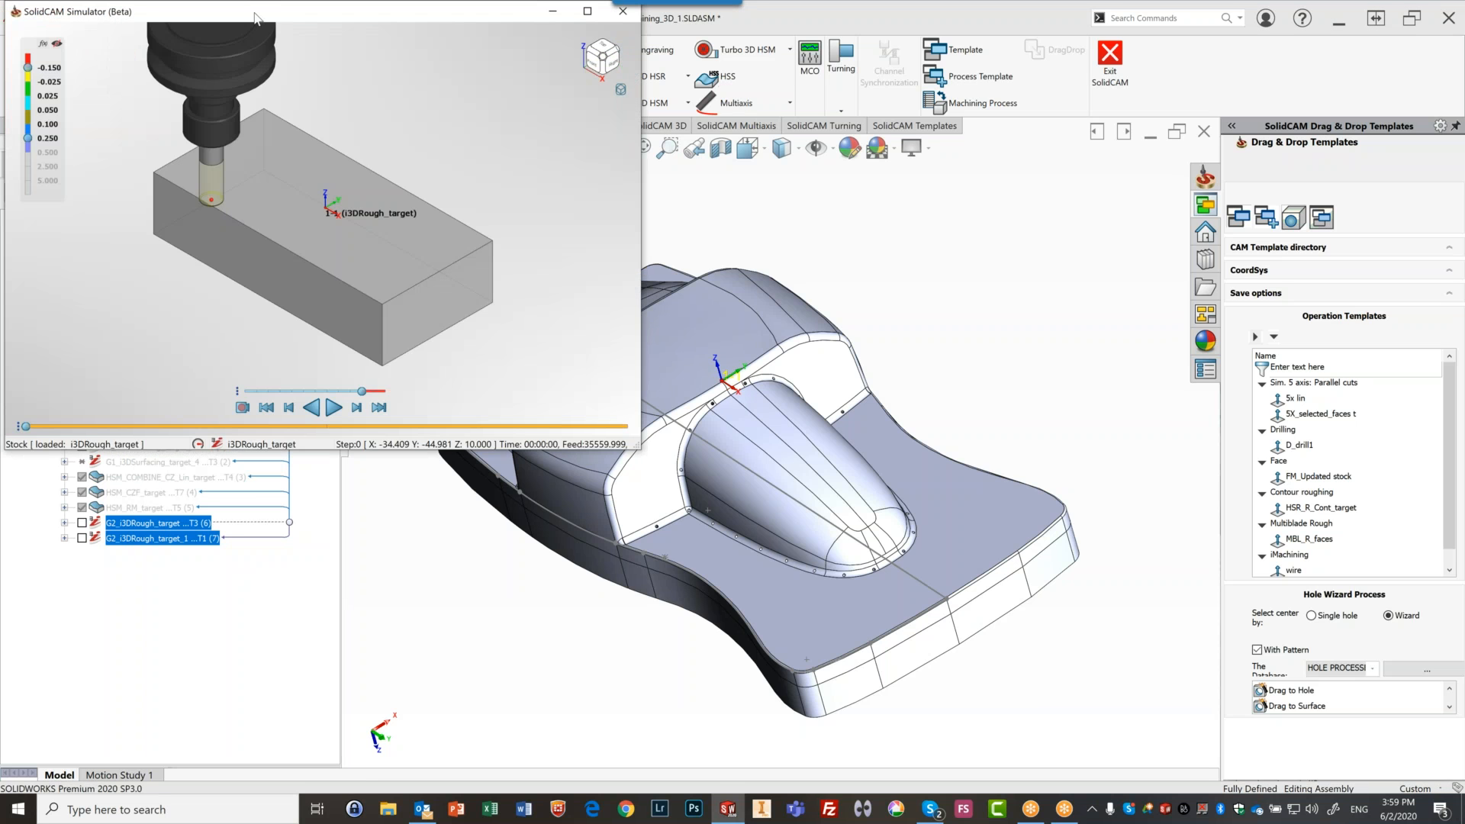
Move the simulator window clear of the operations list and play the combined roughing simulation, keeping the T1 operation selected in the tree
{"action": "left_click_drag", "start_coordinate": [315, 33], "coordinate": [1206, 58]}
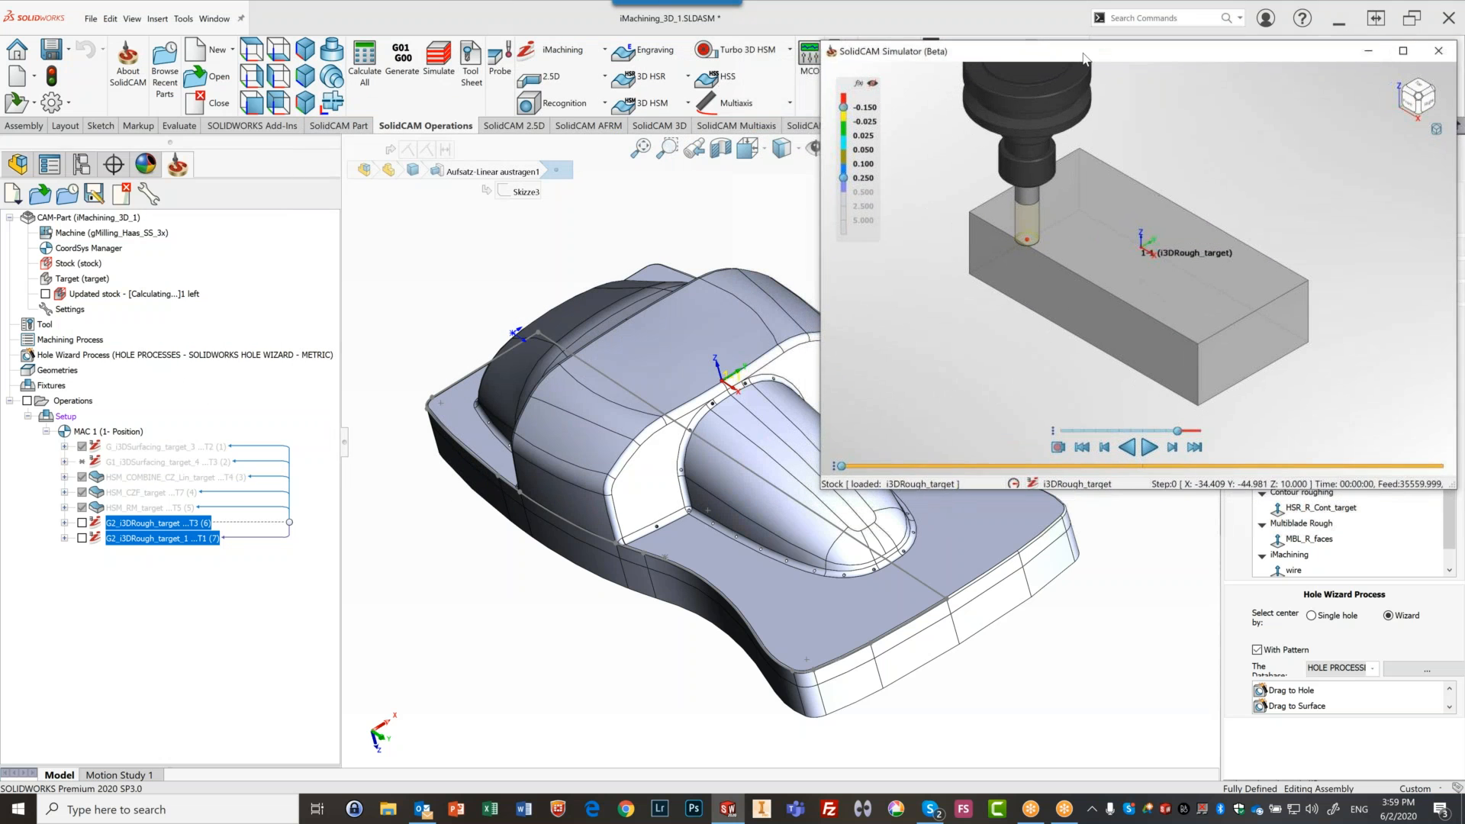
{"action": "left_click_drag", "start_coordinate": [1080, 61], "coordinate": [1083, 59]}
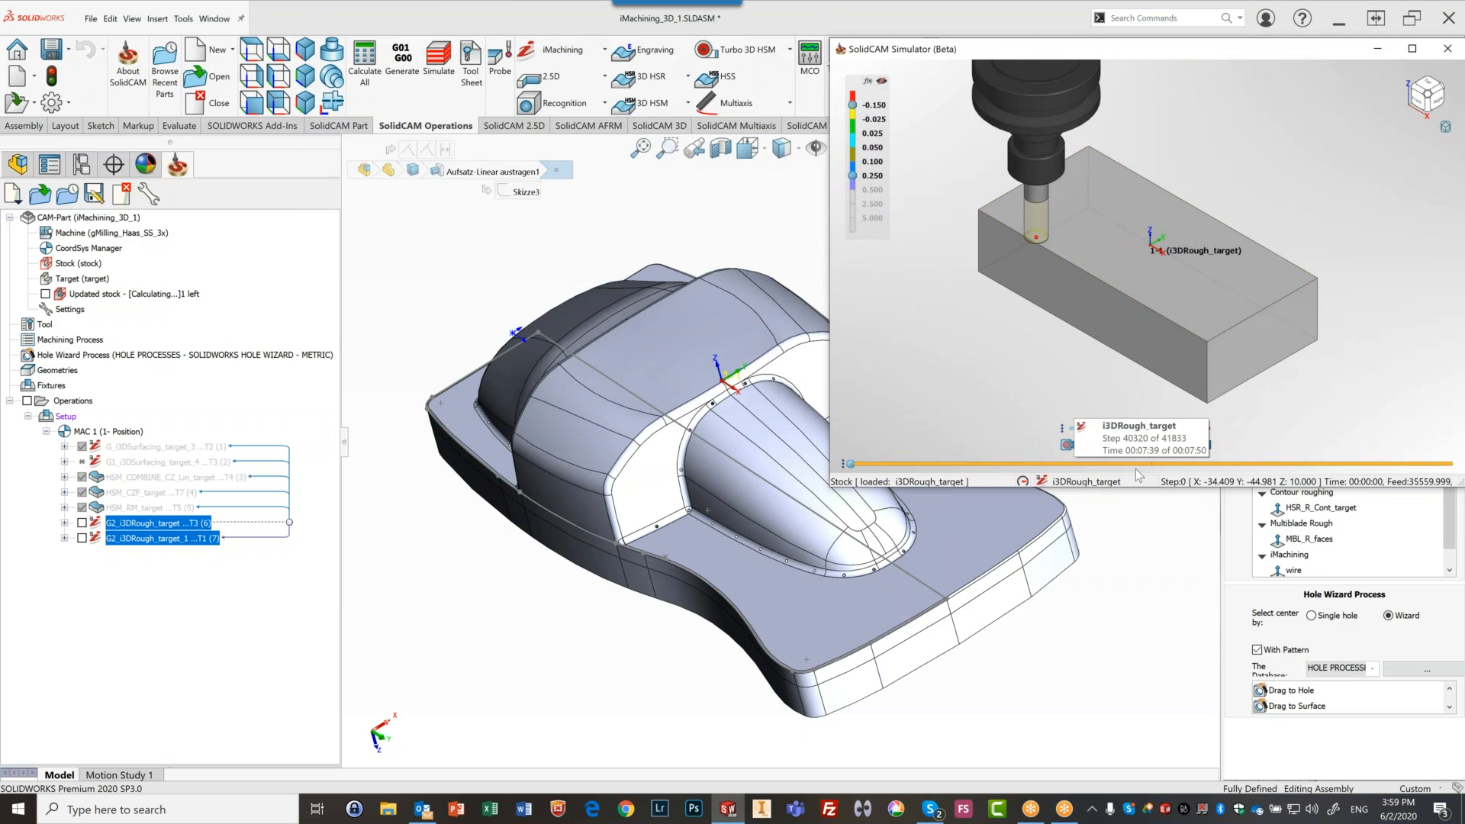
{"action": "left_click", "coordinate": [1159, 444]}
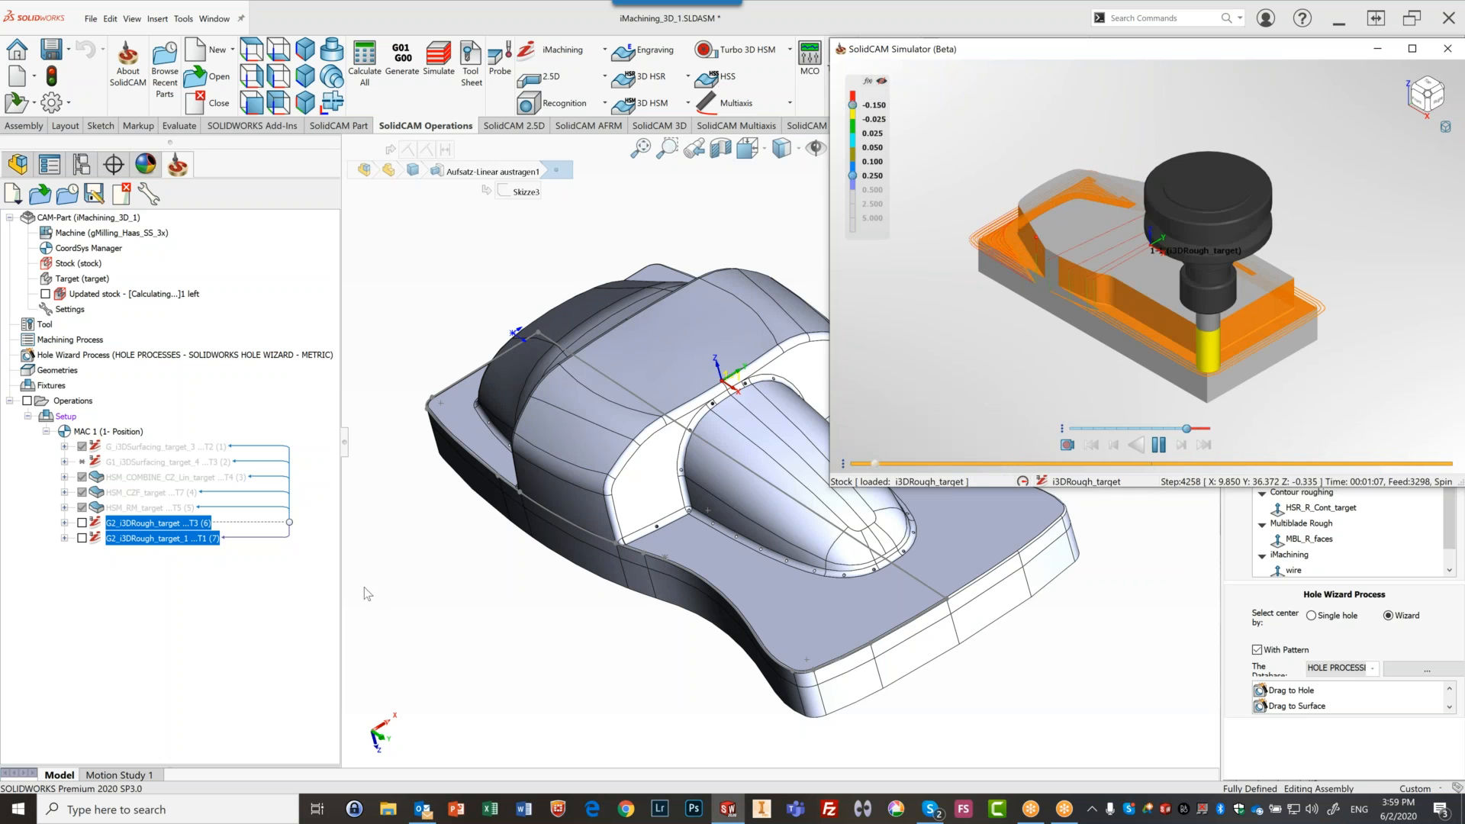
{"action": "left_click", "coordinate": [180, 540]}
{"action": "right_click", "coordinate": [181, 543]}
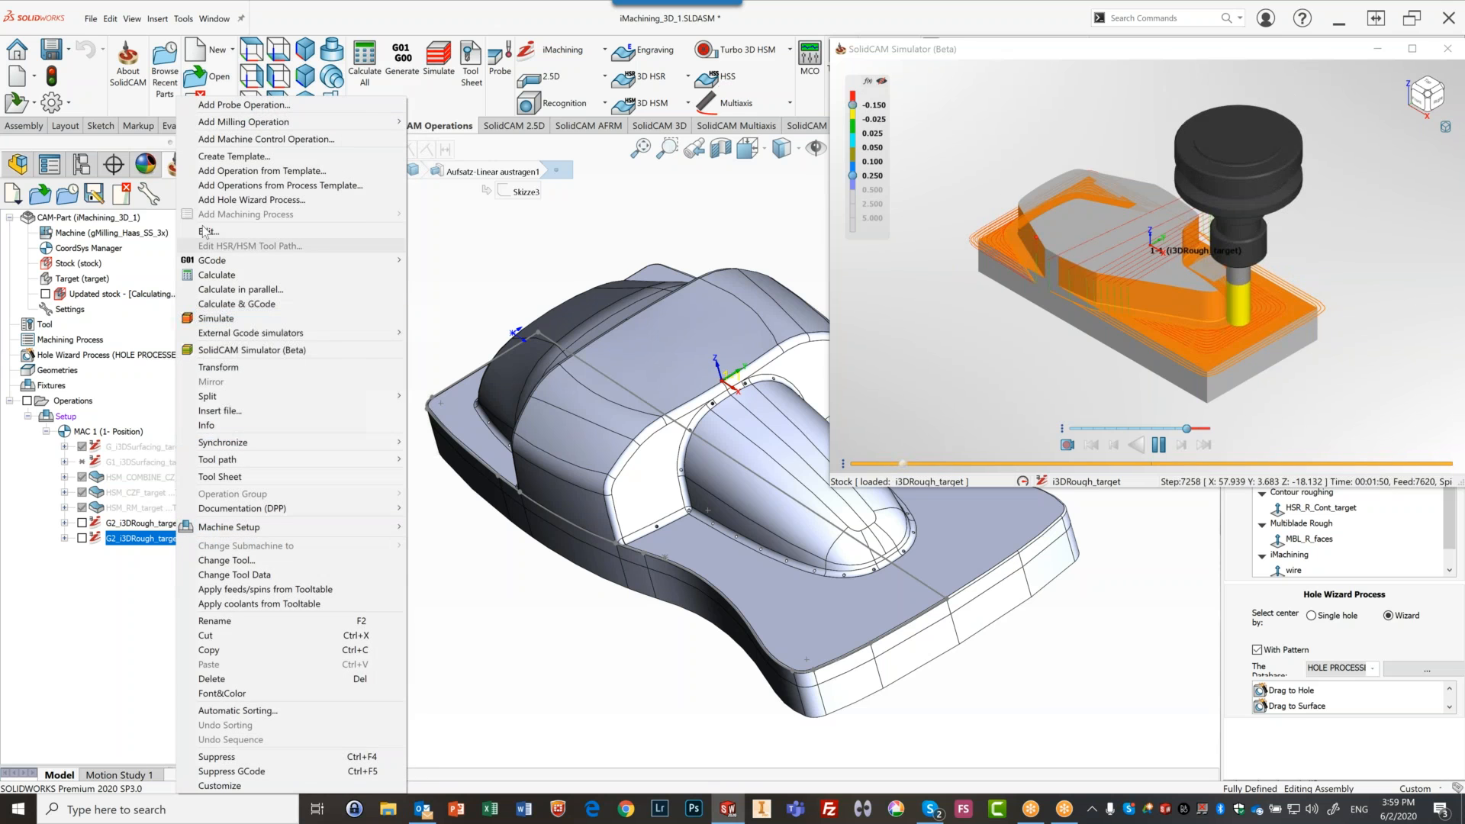
{"action": "left_click", "coordinate": [142, 611]}
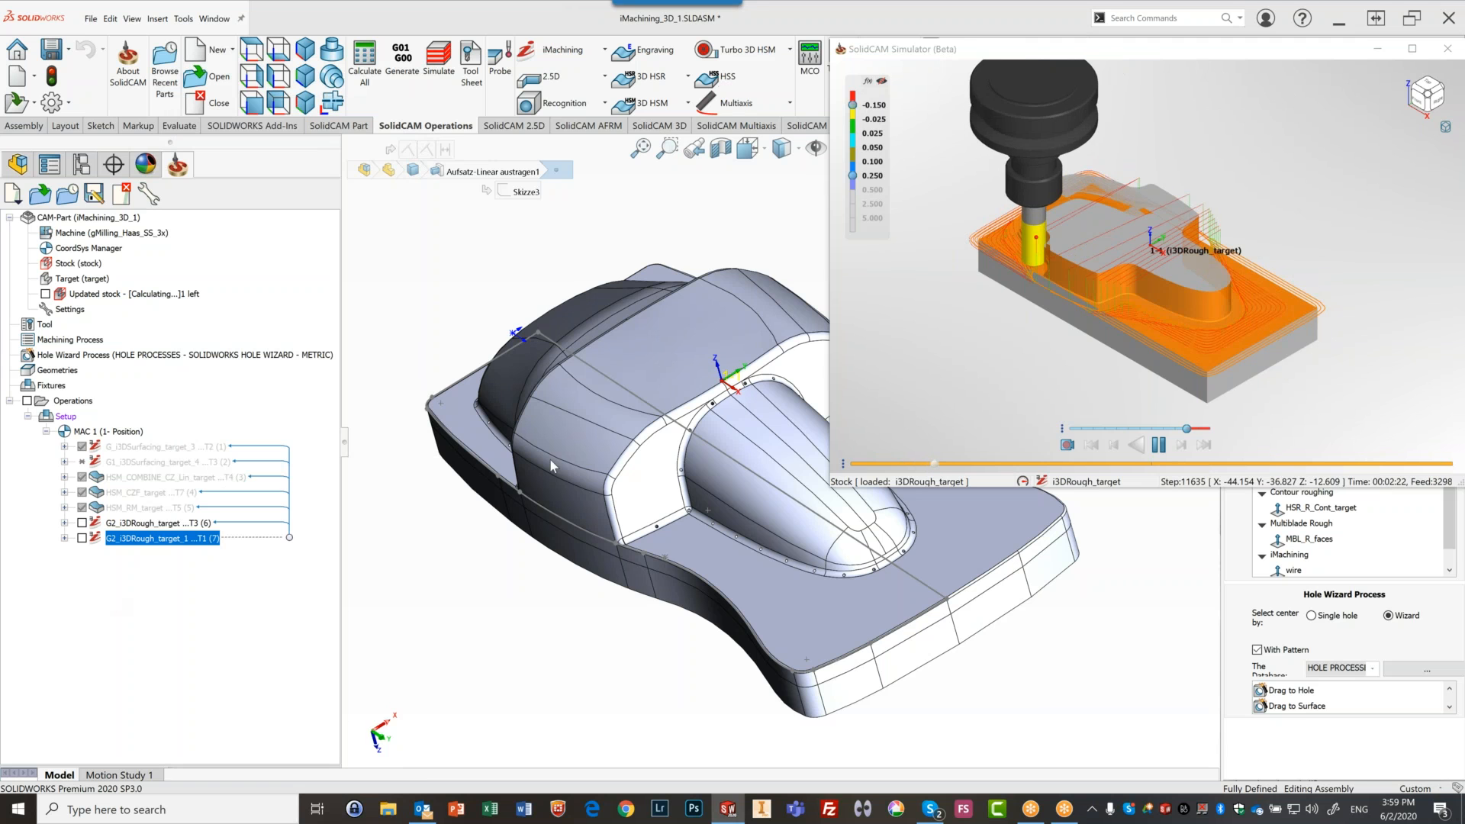
Reposition the simulator over the model, watch the simulation continue into the T1 rest roughing, and close the simulator
{"action": "left_click", "coordinate": [1447, 49]}
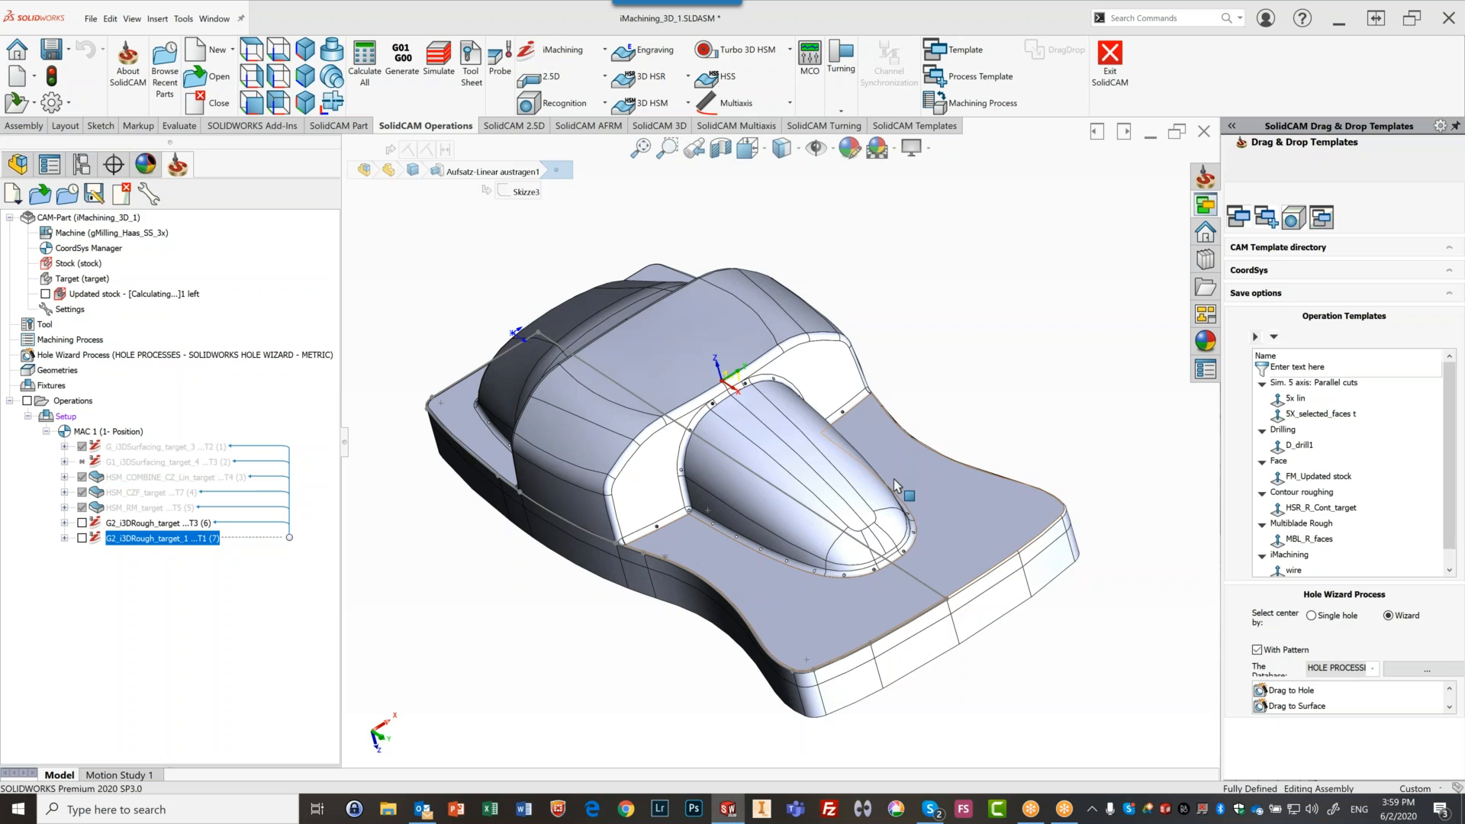
{"action": "left_click_drag", "start_coordinate": [1464, 64], "coordinate": [305, 67]}
{"action": "left_click_drag", "start_coordinate": [405, 64], "coordinate": [589, 134]}
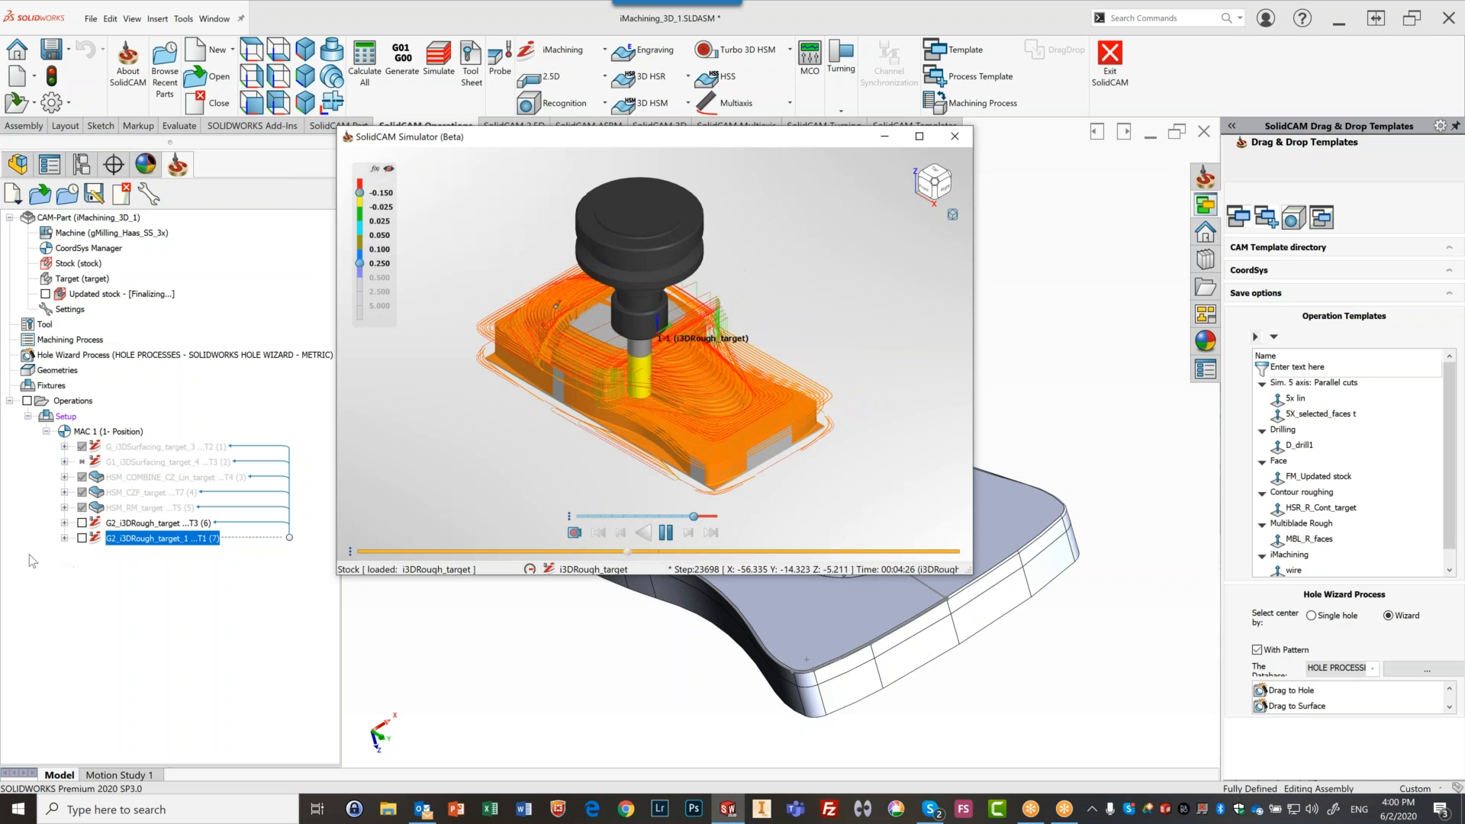
{"action": "right_click", "coordinate": [114, 540]}
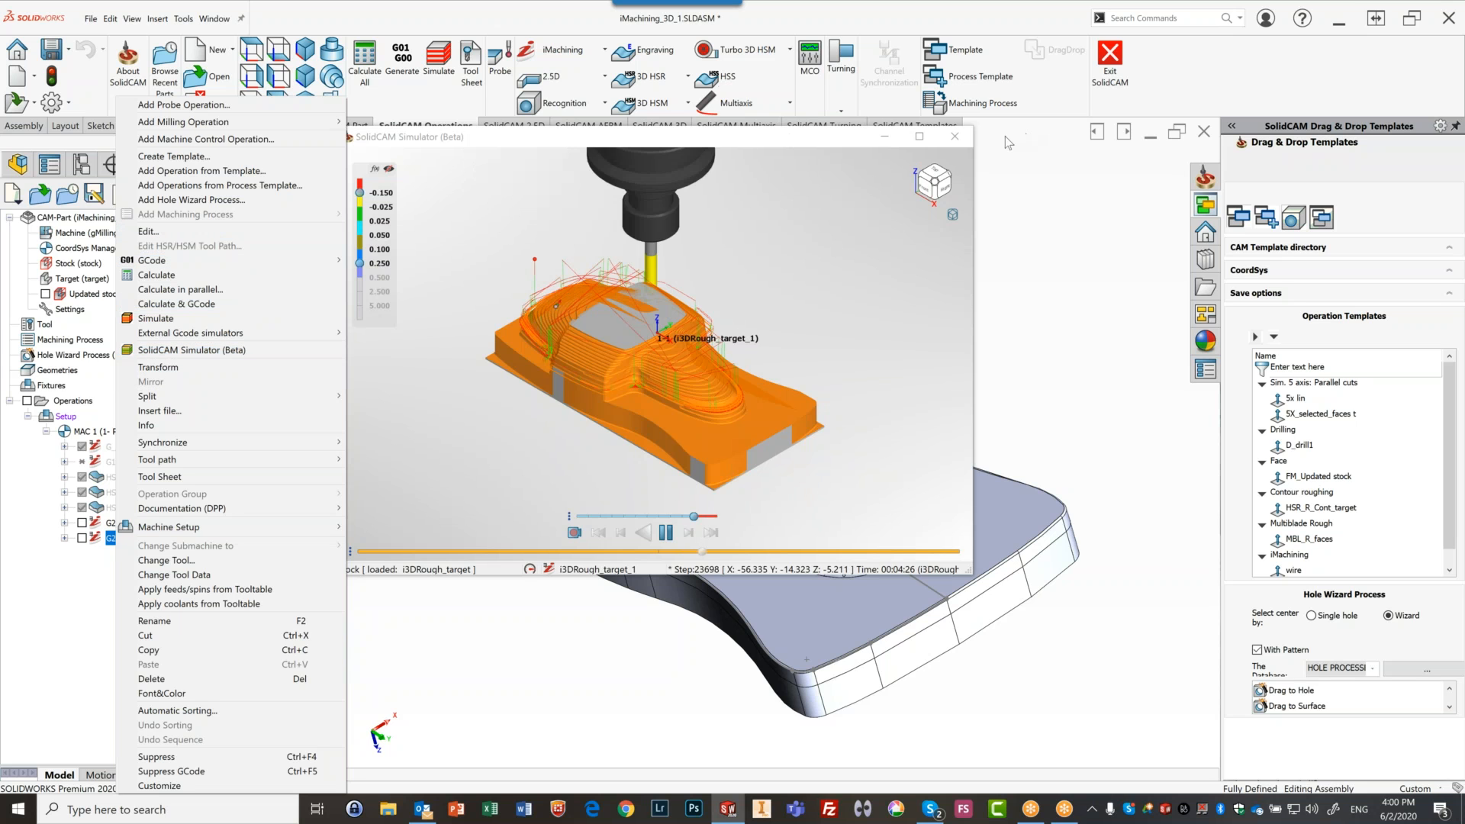
{"action": "left_click", "coordinate": [956, 137]}
{"action": "left_click", "coordinate": [955, 136]}
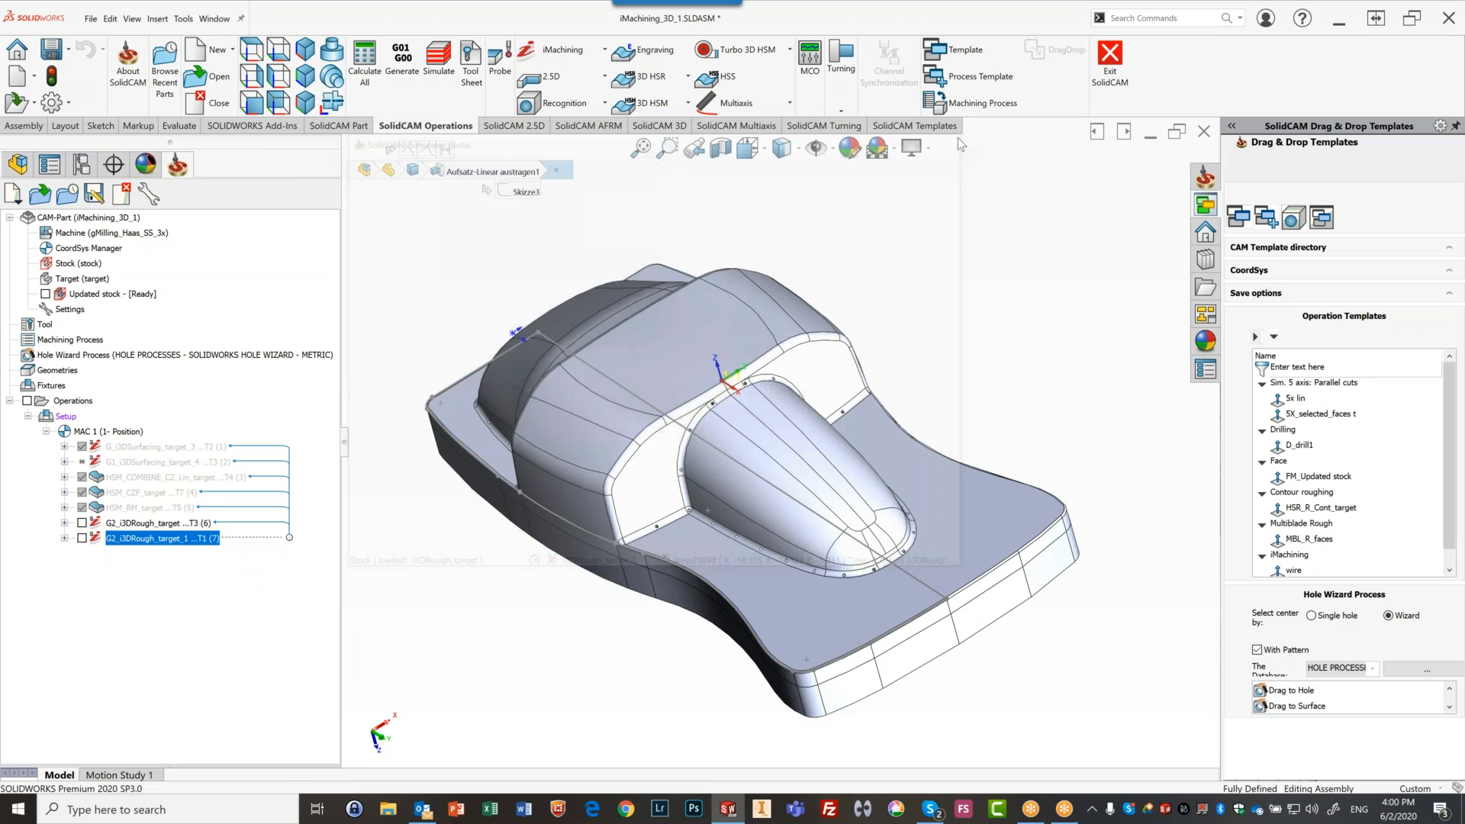